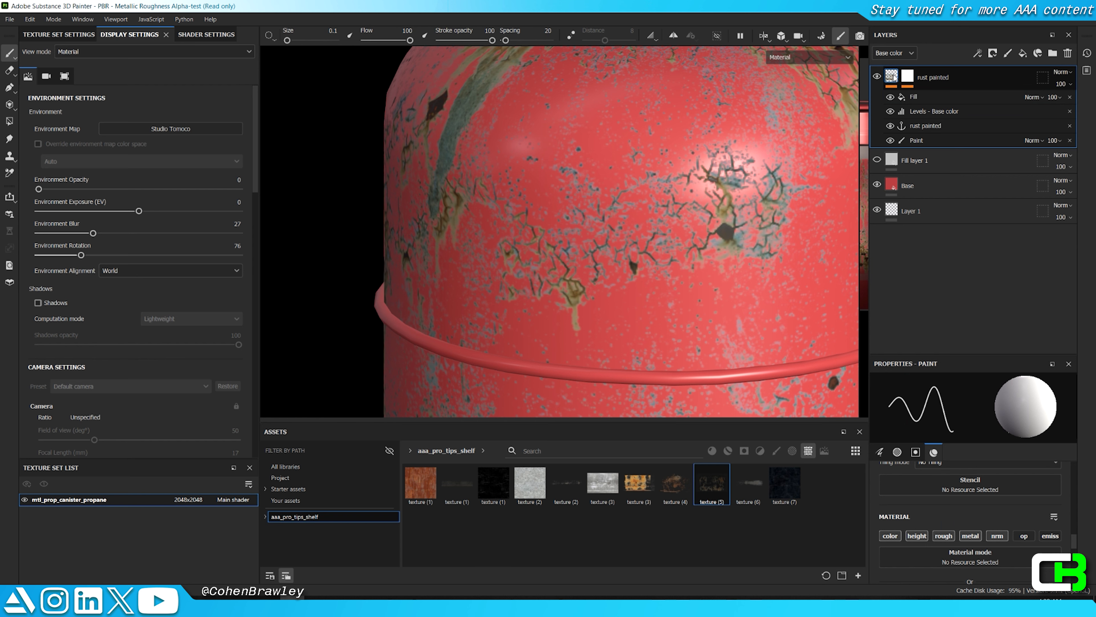
# Step: Add a fill effect to the rust painted layer's content, restrict it to the color channel and make its base color black
pyautogui.rightClick(893, 76)
pyautogui.click(943, 348)
pyautogui.scroll(-3, 998, 458)
pyautogui.scroll(1, 1027, 471)
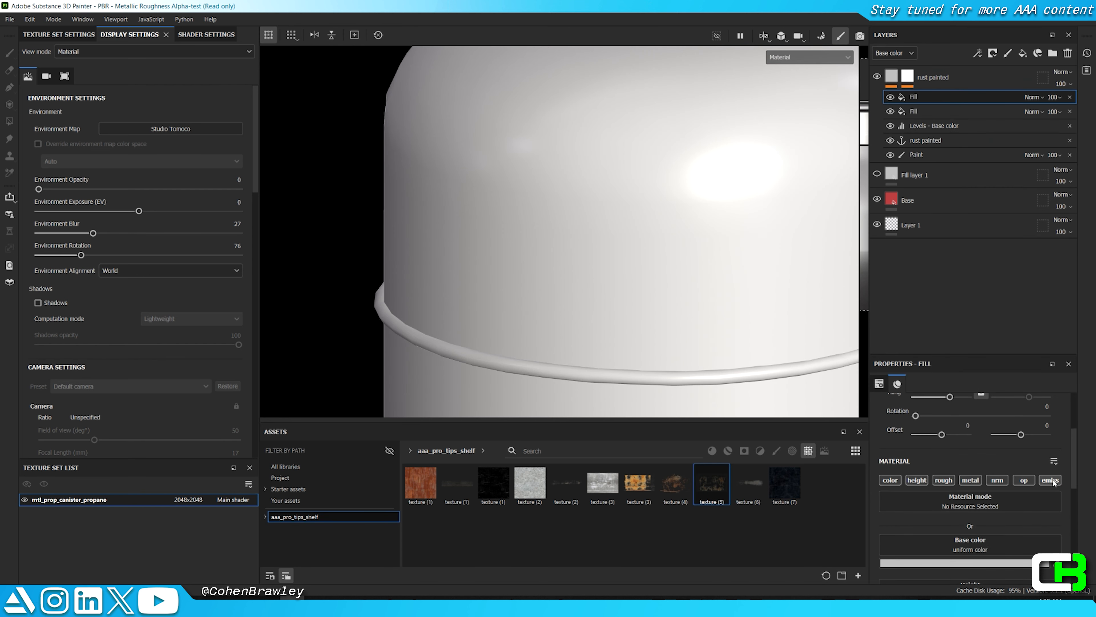
pyautogui.keyDown('alt'); pyautogui.click(896, 481); pyautogui.keyUp('alt')
pyautogui.scroll(-2, 998, 537)
pyautogui.click(999, 534)
pyautogui.moveTo(885, 467); pyautogui.dragTo(636, 583)
pyautogui.scroll(-4, 669, 253)
pyautogui.scroll(2, 668, 253)
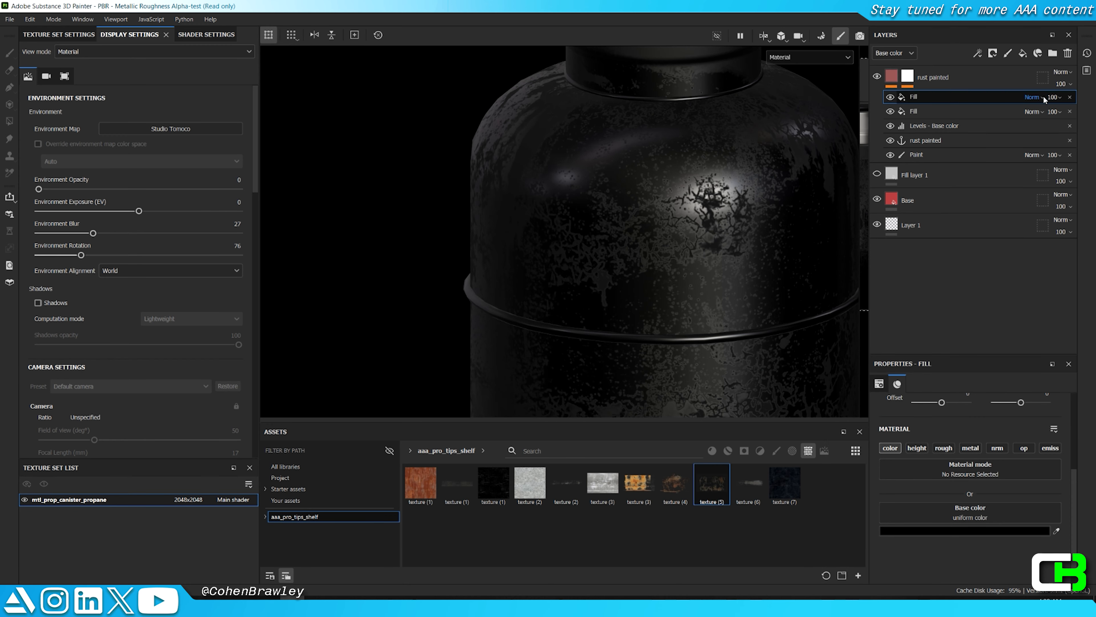
# Step: Try a different opacity for the black fill effect on the rust painted layer, and delete the effect
pyautogui.moveTo(1091, 116)
pyautogui.mouseDown()
pyautogui.moveTo(1068, 116)
pyautogui.moveTo(1080, 115)
pyautogui.mouseUp()
pyautogui.scroll(-4, 673, 255)
pyautogui.moveTo(673, 256)
pyautogui.keyDown('alt'); pyautogui.mouseDown()
pyautogui.moveTo(626, 246)
pyautogui.moveTo(664, 255)
pyautogui.mouseUp(); pyautogui.keyUp('alt')
pyautogui.scroll(5, 665, 255)
pyautogui.press('Delete')
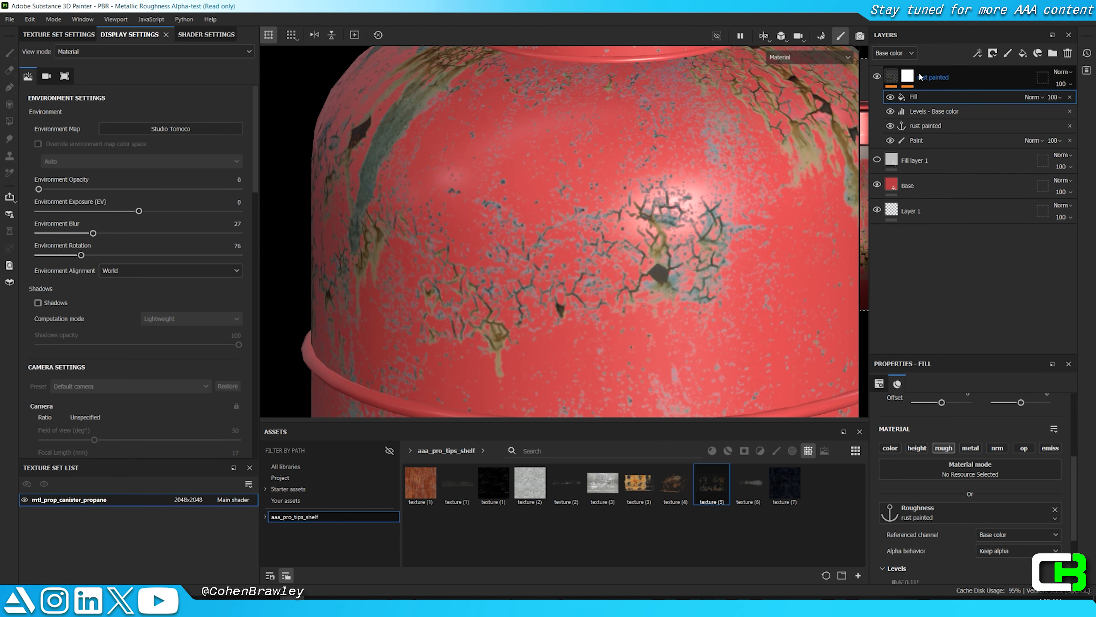
# Step: Inspect the rust painted layer's mask on its own, comparing it with the Levels effect on and off
pyautogui.click(907, 77)
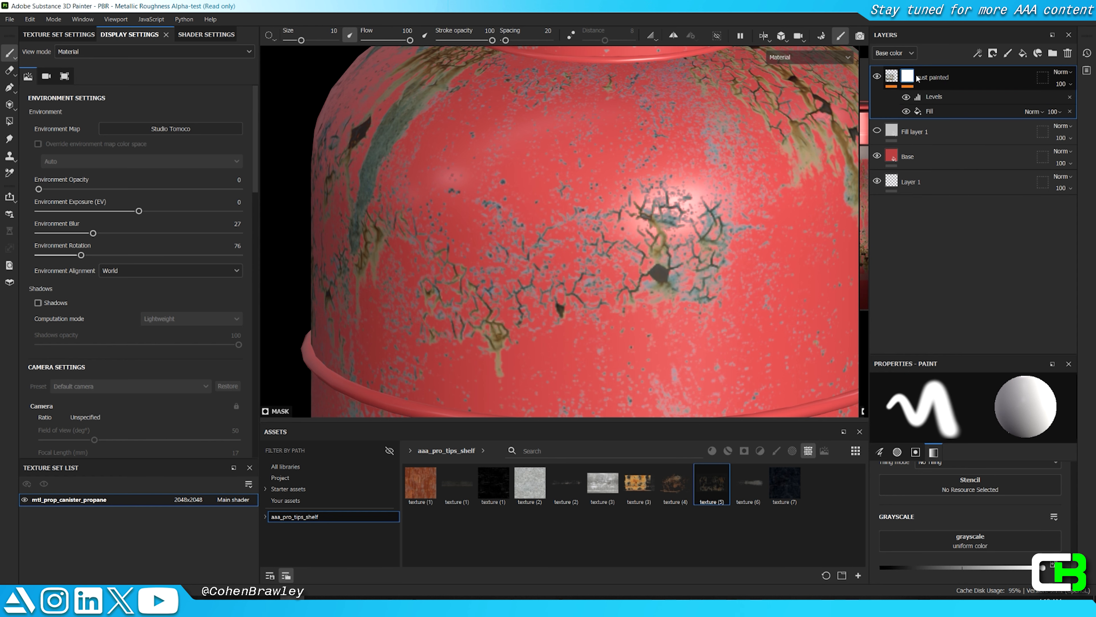
pyautogui.keyDown('alt'); pyautogui.click(916, 78); pyautogui.keyUp('alt')
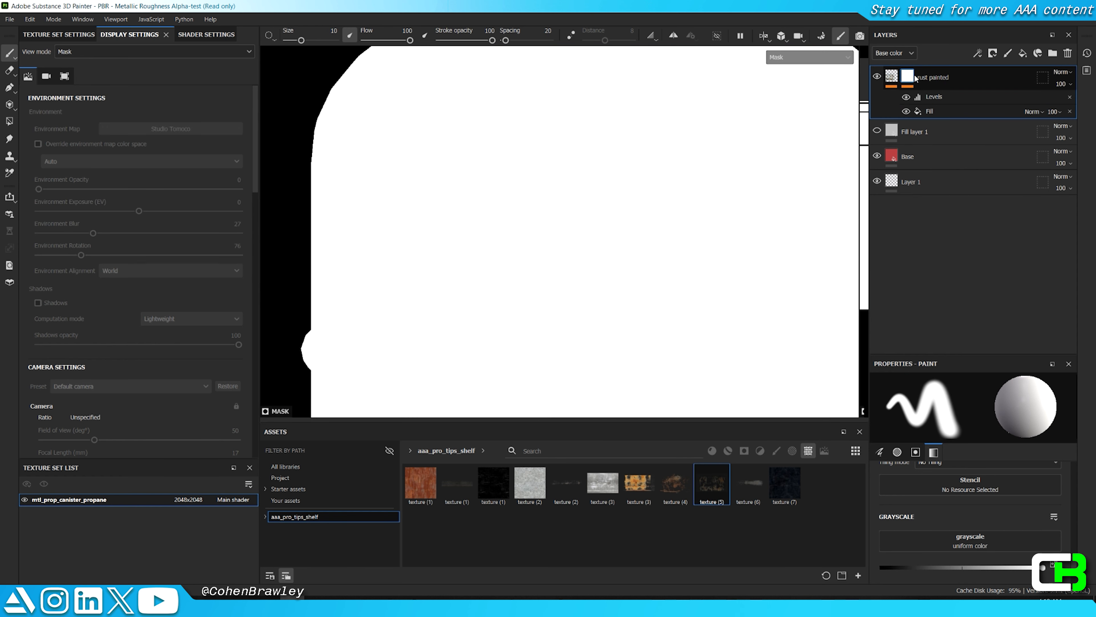
pyautogui.click(916, 111)
pyautogui.click(908, 97)
pyautogui.click(908, 98)
pyautogui.click(909, 98)
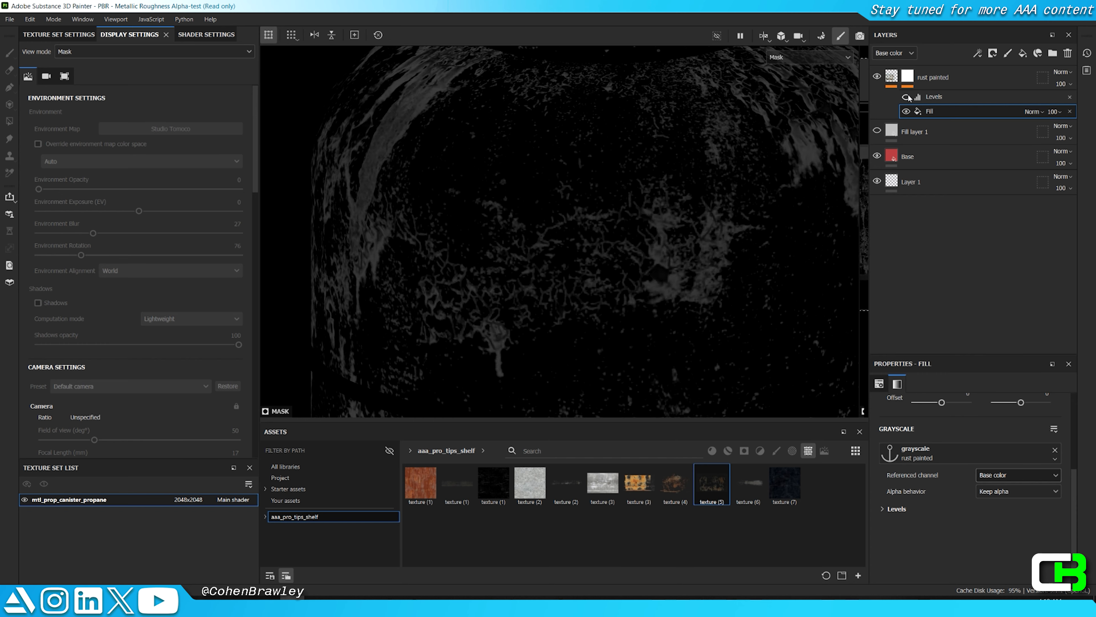
# Step: Reset the rust painted mask's Levels, try a much lower input white point, and reset and invert the levels instead
pyautogui.press('m')
pyautogui.click(933, 98)
pyautogui.click(981, 477)
pyautogui.press('m')
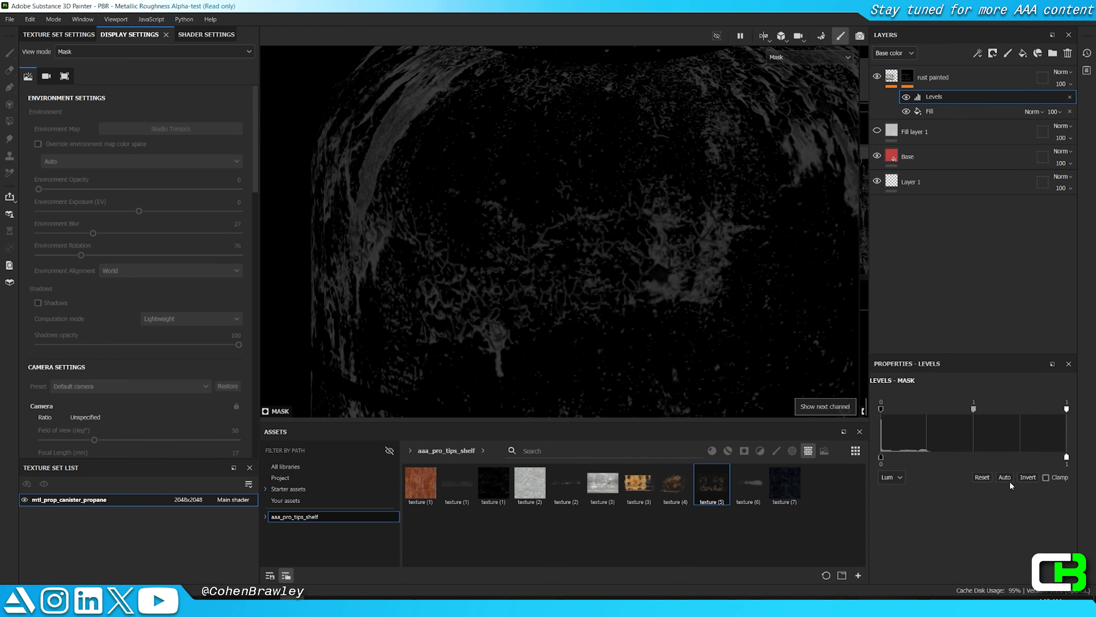
pyautogui.press('m')
pyautogui.moveTo(1067, 408); pyautogui.dragTo(901, 403)
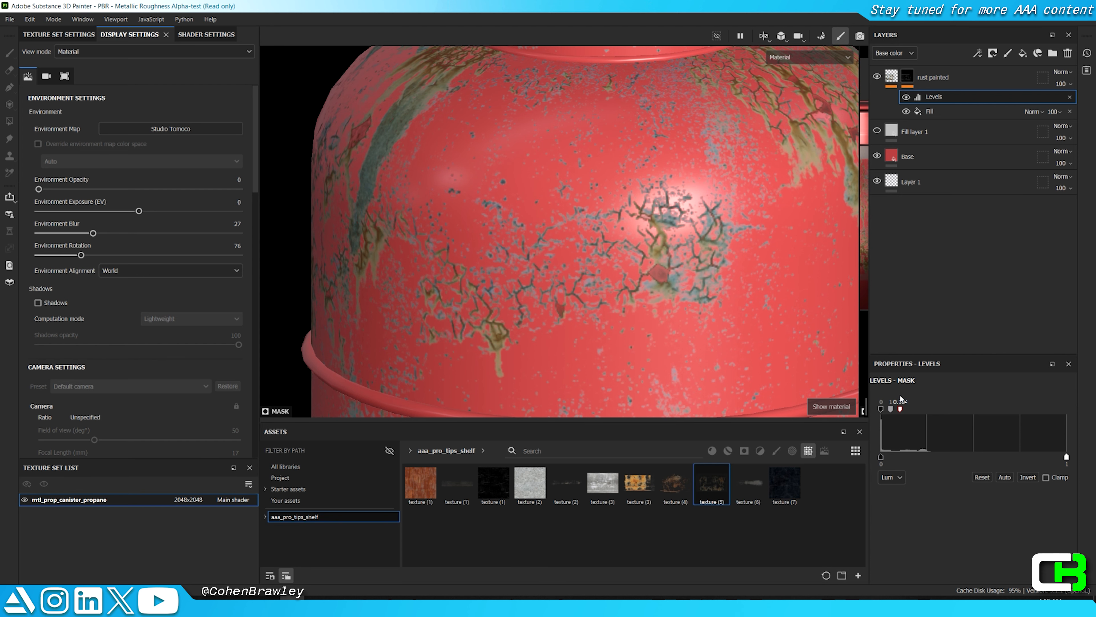
pyautogui.click(983, 477)
pyautogui.click(1027, 477)
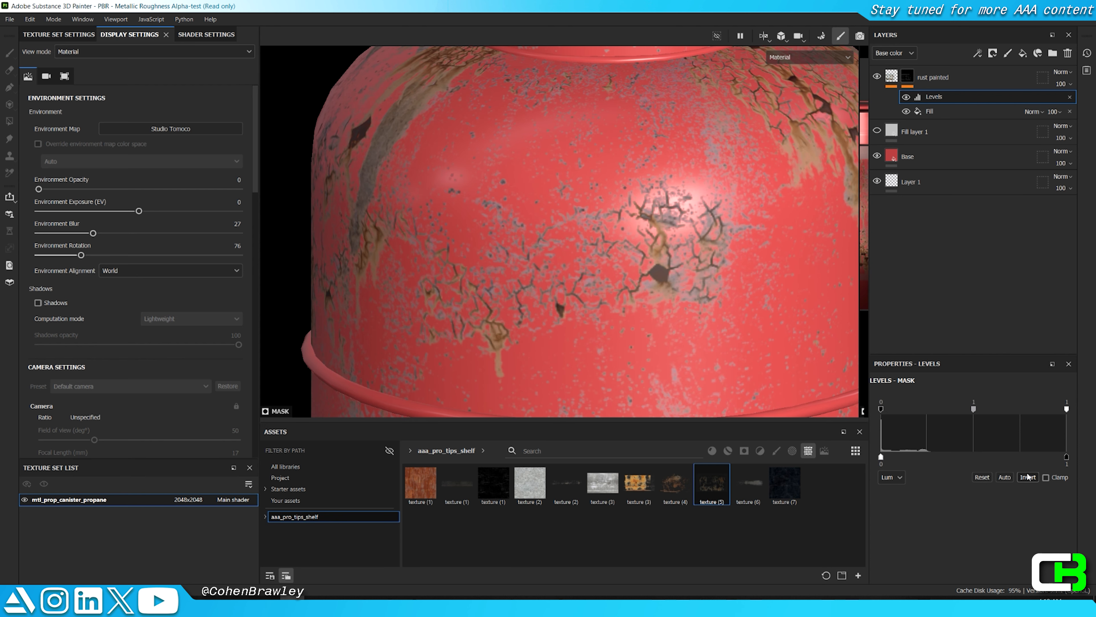
# Step: Narrow the inverted mask's input levels to a black point of about 0.1 and a white point of about 0.4
pyautogui.press('m')
pyautogui.moveTo(881, 409); pyautogui.dragTo(943, 393)
pyautogui.press('m')
pyautogui.scroll(-5, 654, 246)
pyautogui.keyDown('alt'); pyautogui.moveTo(654, 246); pyautogui.dragTo(650, 218); pyautogui.keyUp('alt')
pyautogui.scroll(2, 591, 253)
pyautogui.scroll(3, 650, 217)
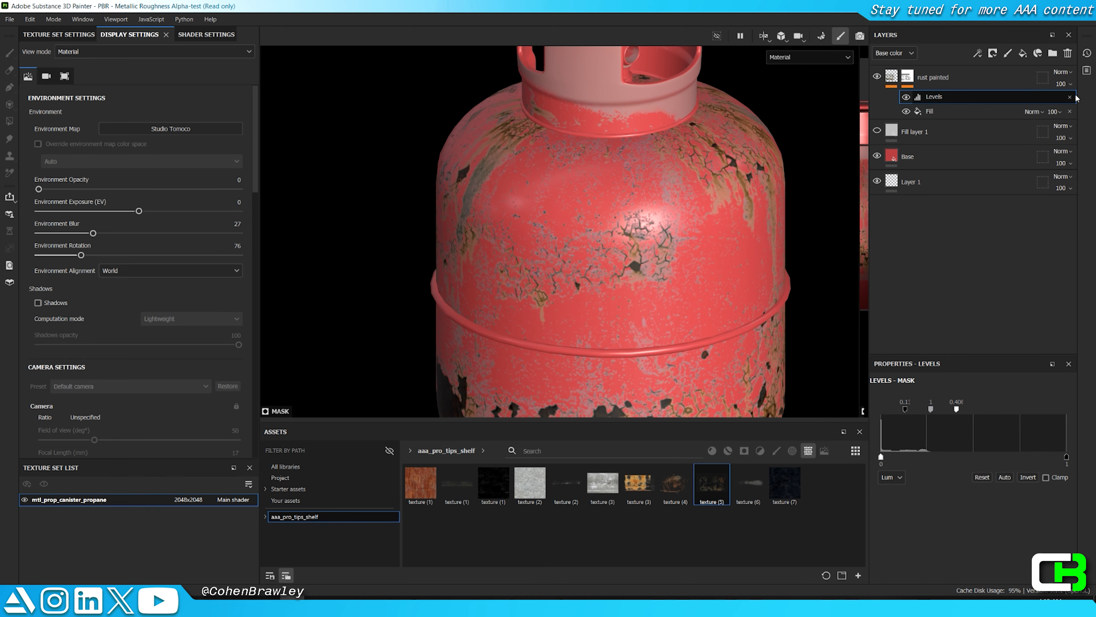
# Step: Replace the rust painted layer's mask with a plain white mask and reduce the brush size to 0.1
pyautogui.rightClick(945, 86)
pyautogui.click(979, 91)
pyautogui.scroll(-3, 654, 255)
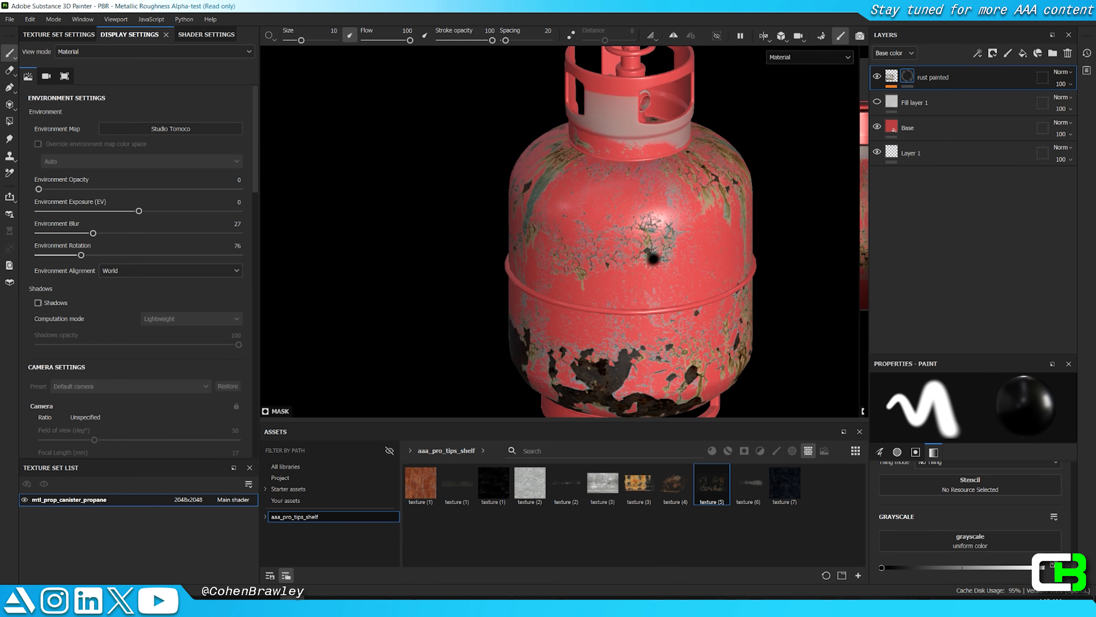
pyautogui.scroll(3, 654, 255)
pyautogui.keyDown('alt'); pyautogui.moveTo(681, 267); pyautogui.dragTo(687, 204, button='middle'); pyautogui.keyUp('alt')
pyautogui.keyDown('ctrl'); pyautogui.moveTo(686, 205); pyautogui.dragTo(643, 204, button='right'); pyautogui.keyUp('ctrl')
# Step: Try the base color blending modes on the rust painted layer and set it to Value at 100 opacity
pyautogui.click(1064, 73)
pyautogui.click(1062, 73)
pyautogui.scroll(-5, 1062, 73)
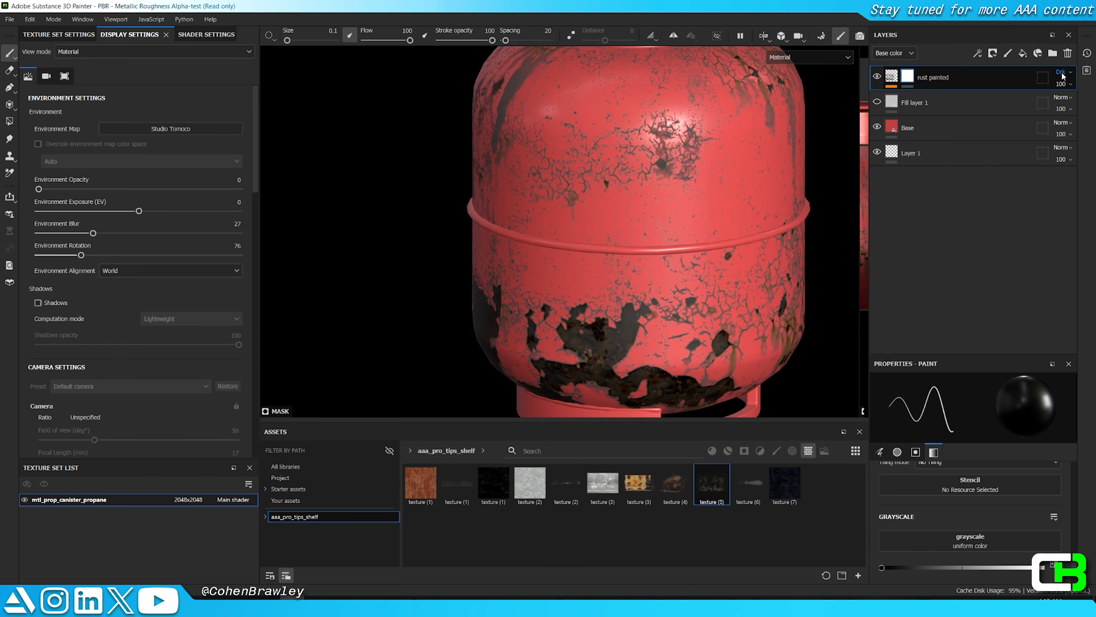
pyautogui.scroll(-6, 1061, 73)
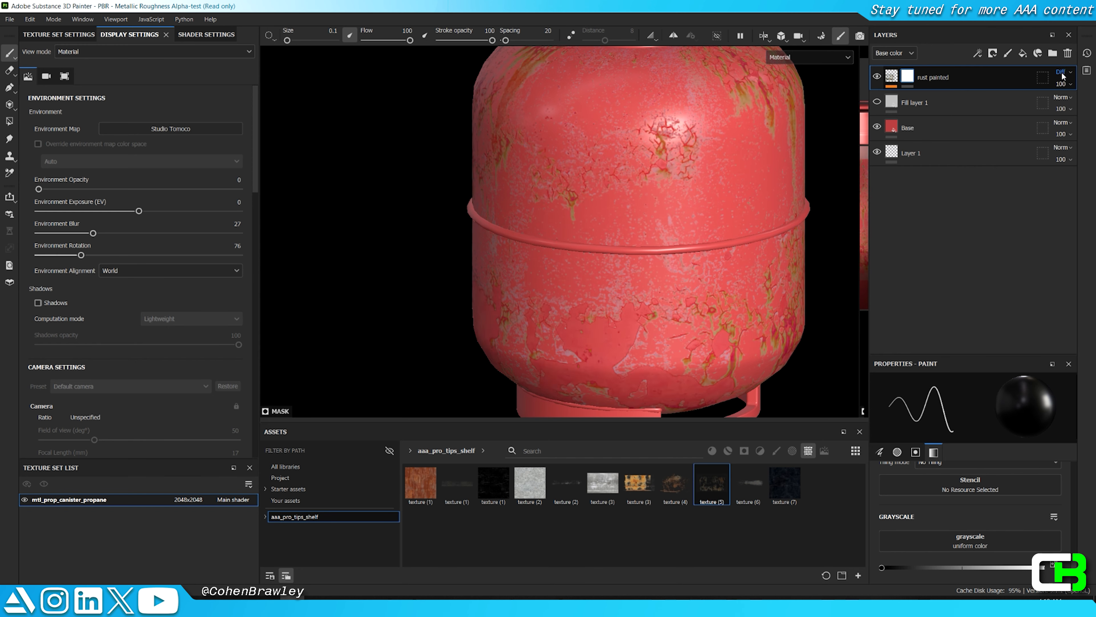
pyautogui.scroll(-7, 1062, 72)
pyautogui.scroll(-5, 1061, 73)
pyautogui.scroll(-1, 1062, 73)
pyautogui.scroll(1, 1062, 73)
pyautogui.scroll(-5, 706, 270)
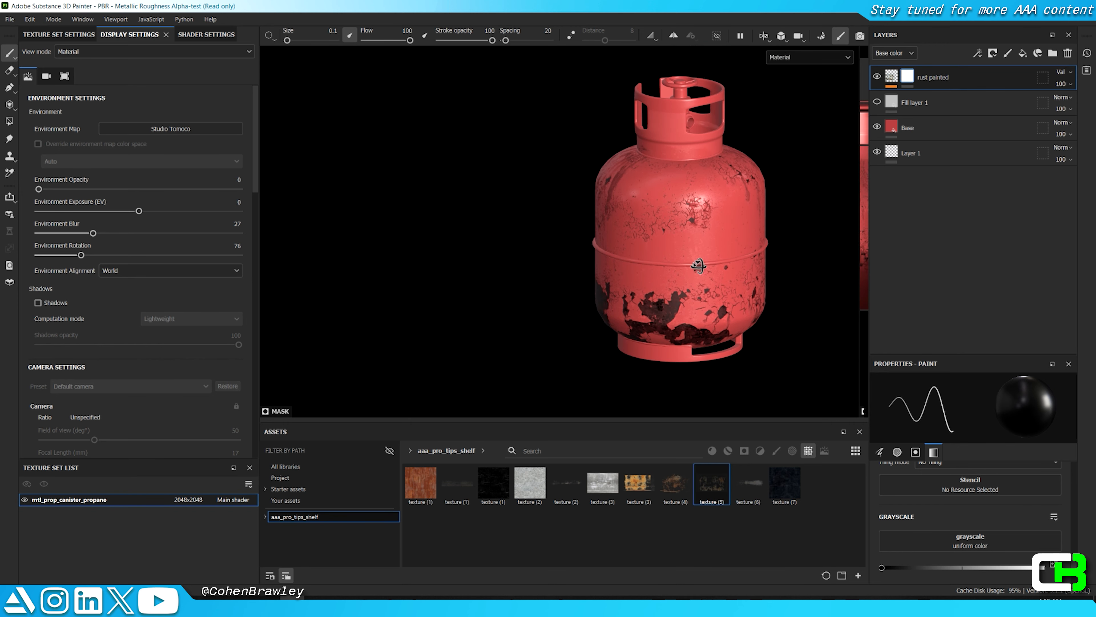
pyautogui.scroll(3, 698, 266)
pyautogui.moveTo(1078, 101); pyautogui.dragTo(1086, 92)
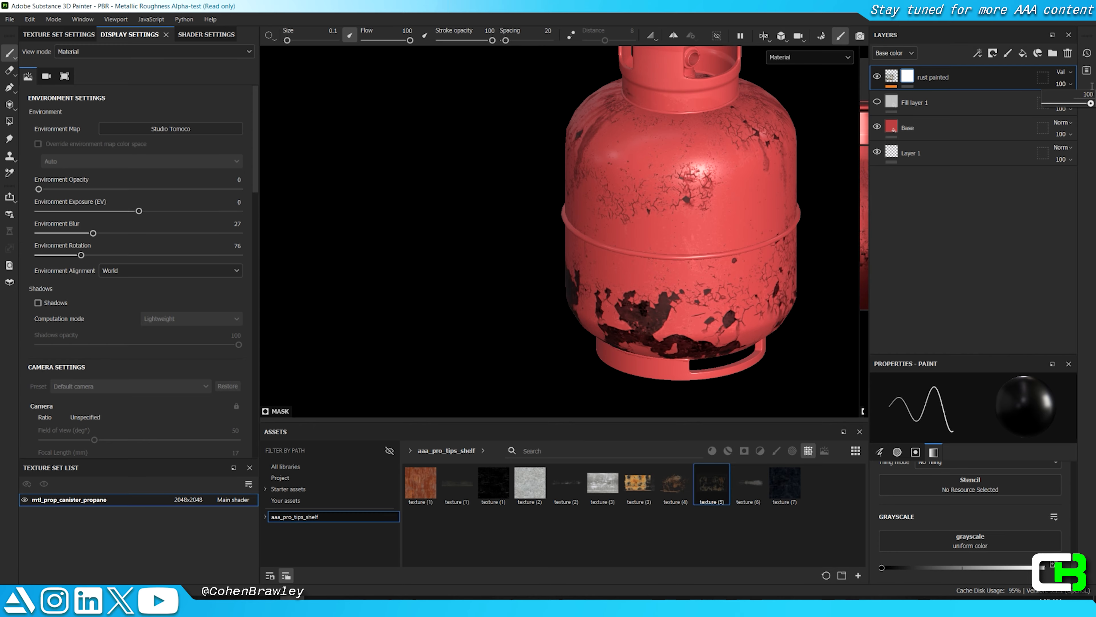
# Step: Examine the blended rust on the whole canister with the interface hidden, and up close near the base
pyautogui.press('Tab')
pyautogui.keyDown('alt'); pyautogui.moveTo(928, 130); pyautogui.dragTo(783, 290); pyautogui.keyUp('alt')
pyautogui.scroll(-2, 685, 310)
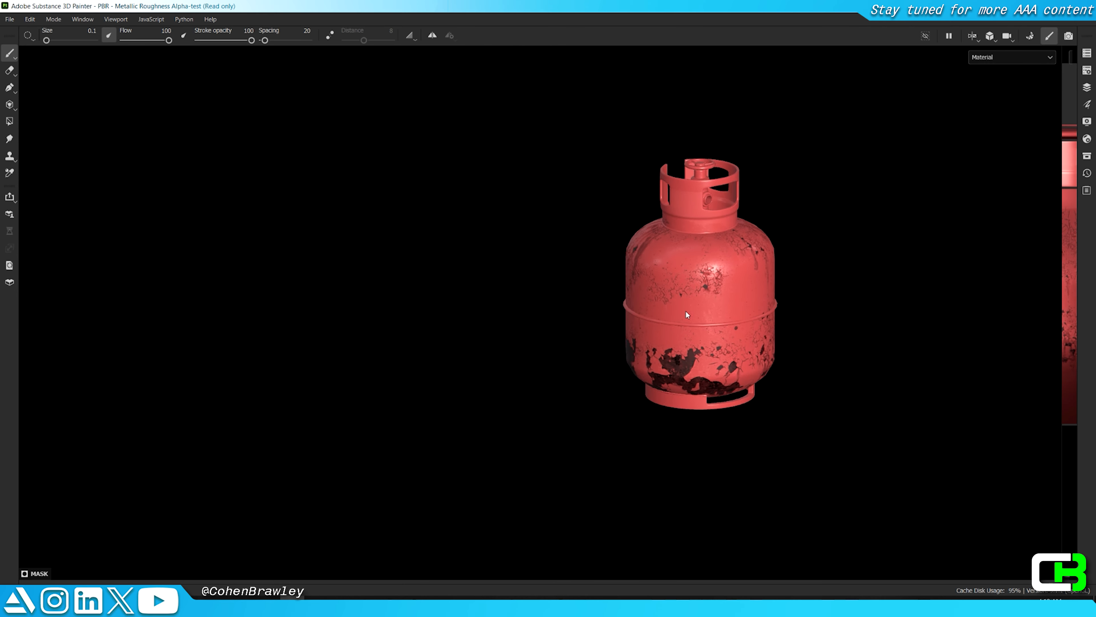
pyautogui.scroll(5, 685, 310)
pyautogui.press('Tab')
pyautogui.scroll(3, 615, 304)
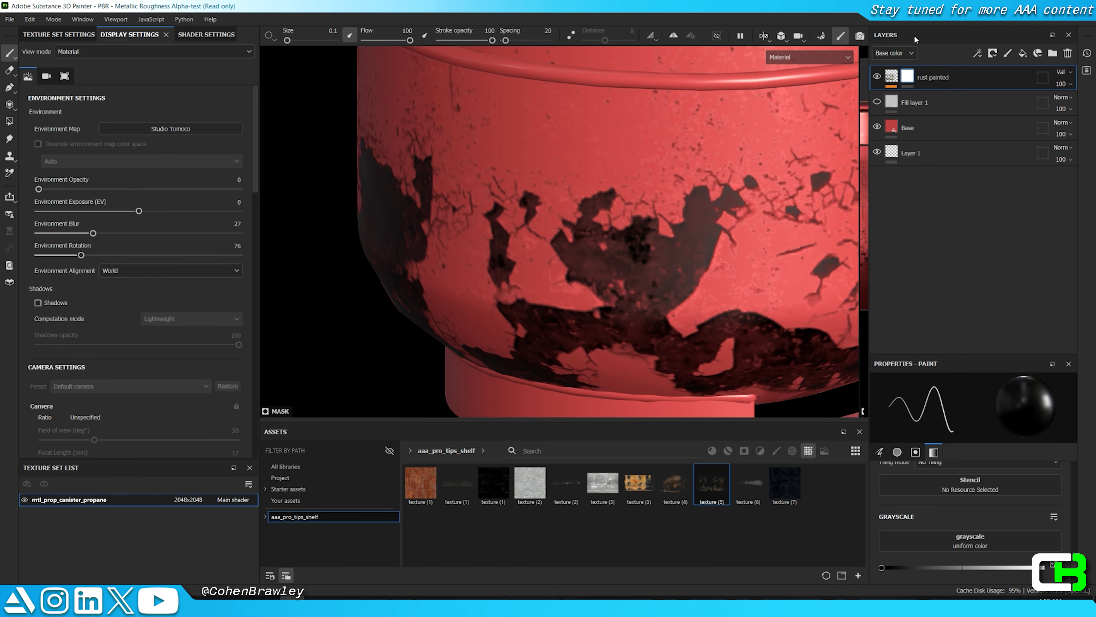
pyautogui.rightClick(892, 76)
pyautogui.click(931, 417)
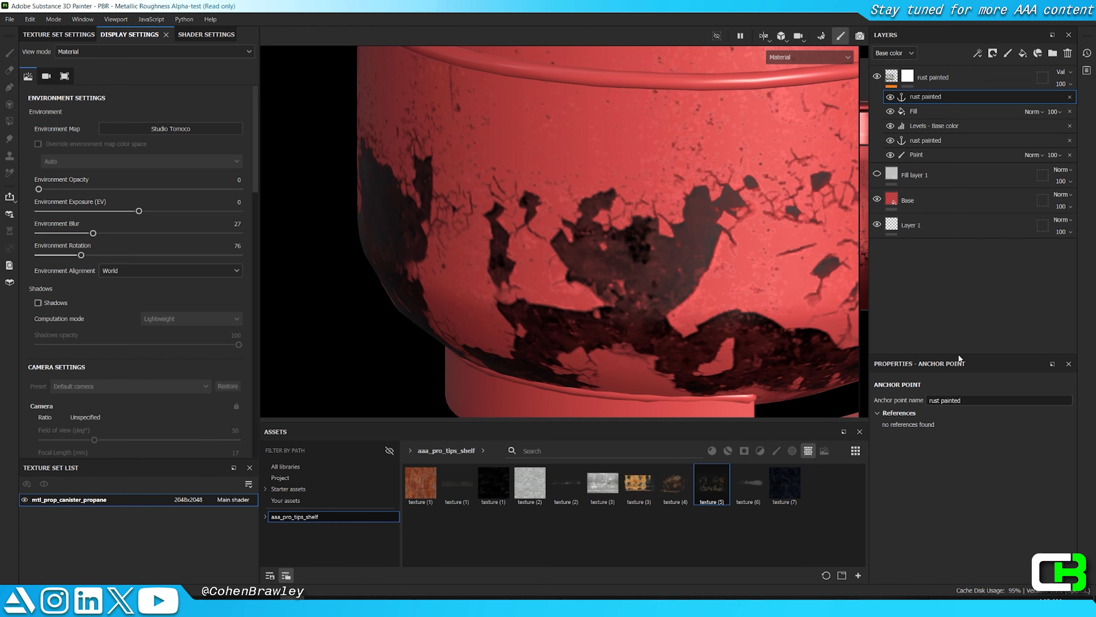
pyautogui.hotkey('ctrl', 'z')
# Step: Add a Sharpen filter to the rust painted layer's content with a sharpen intensity of 0.25
pyautogui.rightClick(891, 71)
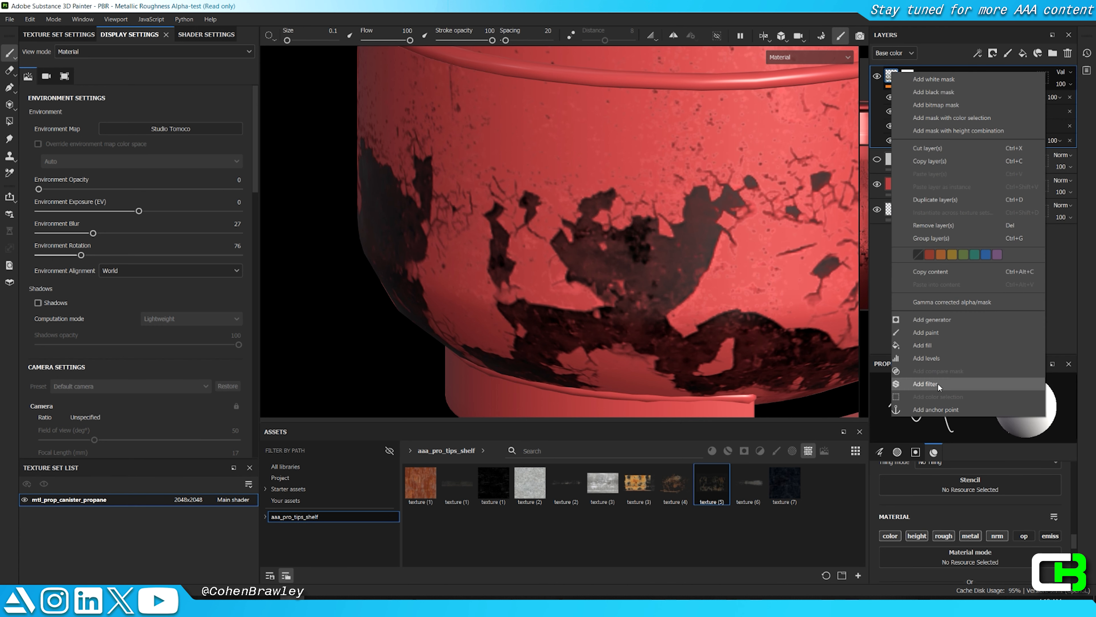
pyautogui.click(938, 383)
pyautogui.click(971, 425)
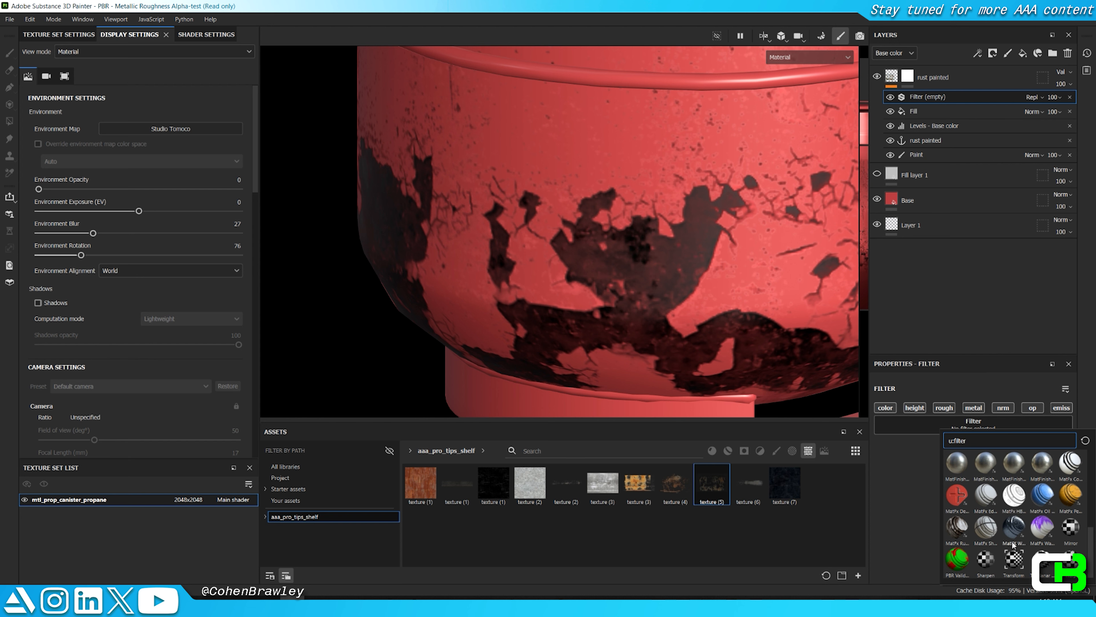
pyautogui.click(988, 562)
pyautogui.moveTo(932, 480); pyautogui.dragTo(897, 477)
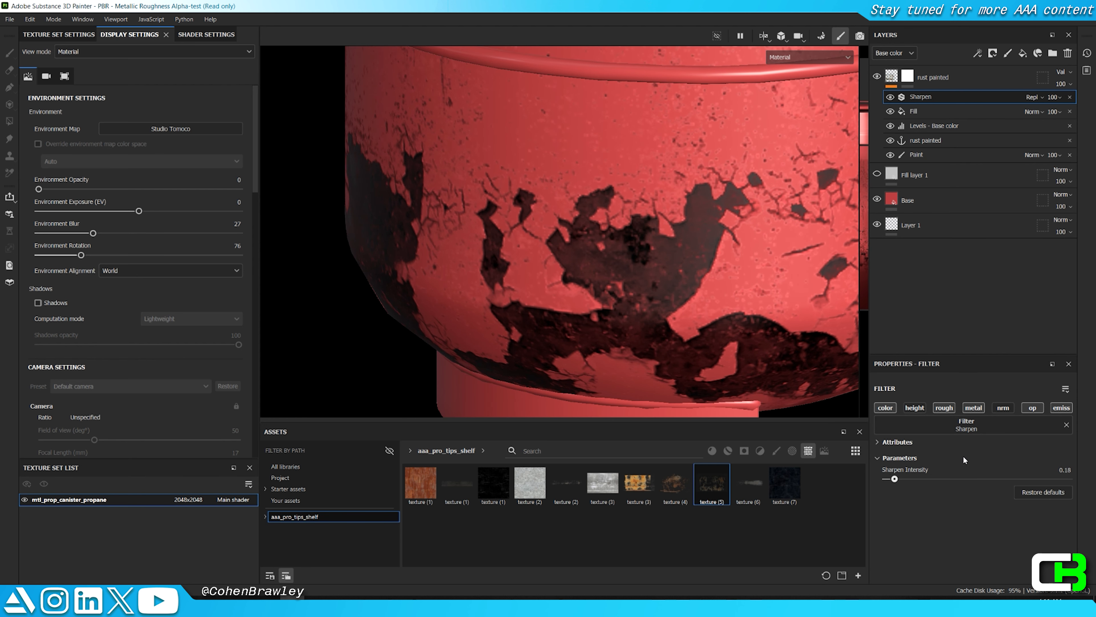
pyautogui.scroll(-5, 656, 238)
pyautogui.keyDown('alt'); pyautogui.moveTo(657, 238); pyautogui.dragTo(707, 223); pyautogui.keyUp('alt')
pyautogui.scroll(2, 674, 238)
pyautogui.scroll(2, 706, 223)
# Step: Add a fill layer above rust painted and use the rust painted anchor point as its base color
pyautogui.click(976, 78)
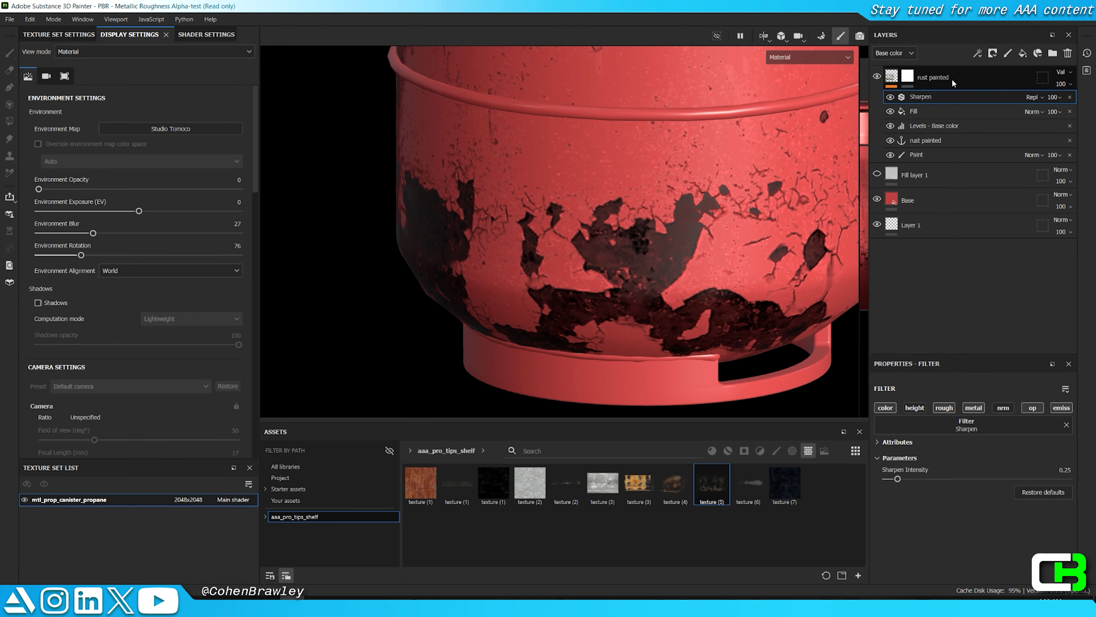
pyautogui.click(1023, 52)
pyautogui.click(992, 518)
pyautogui.click(1023, 361)
pyautogui.click(977, 378)
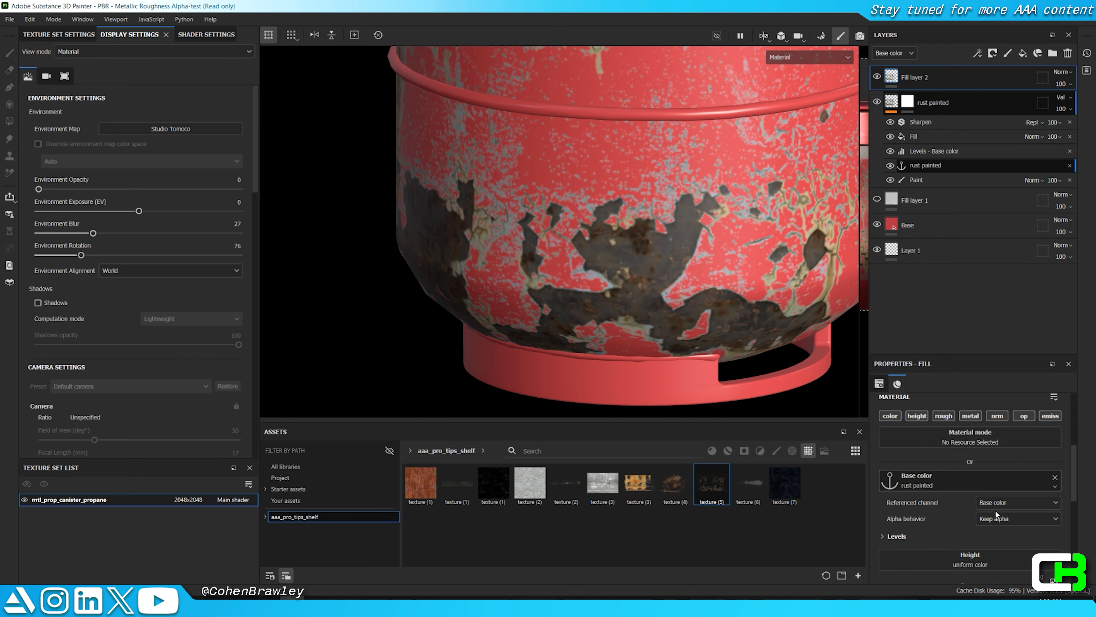
pyautogui.scroll(-2, 937, 505)
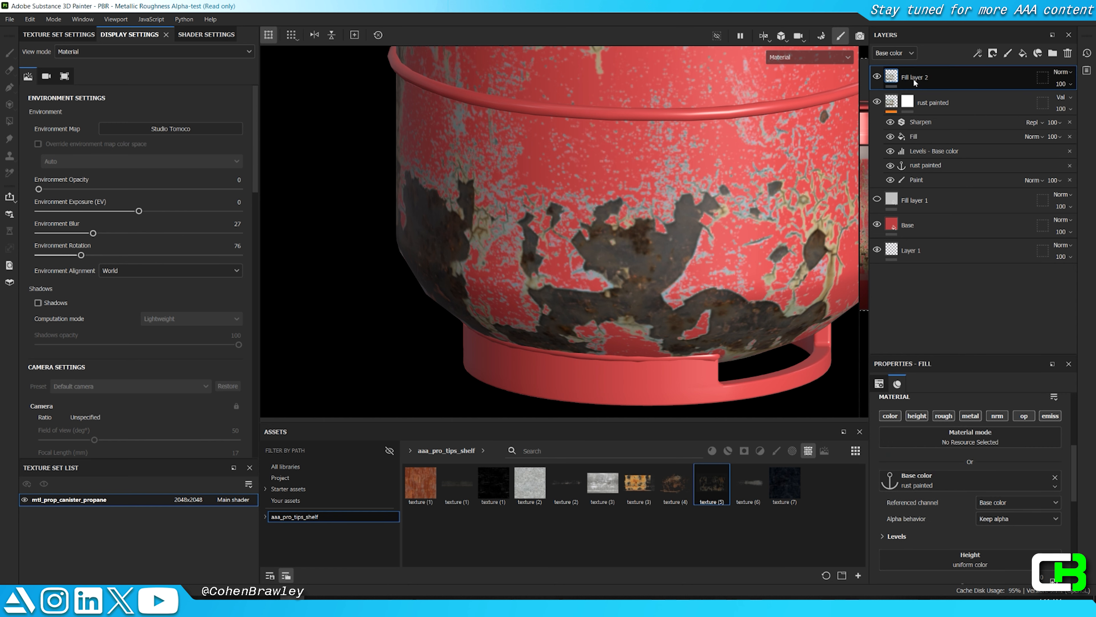
# Step: Give Fill layer 2 a black mask and add a fill effect to that mask
pyautogui.rightClick(919, 69)
pyautogui.click(971, 77)
pyautogui.rightClick(943, 82)
pyautogui.click(980, 99)
pyautogui.rightClick(951, 79)
pyautogui.click(974, 501)
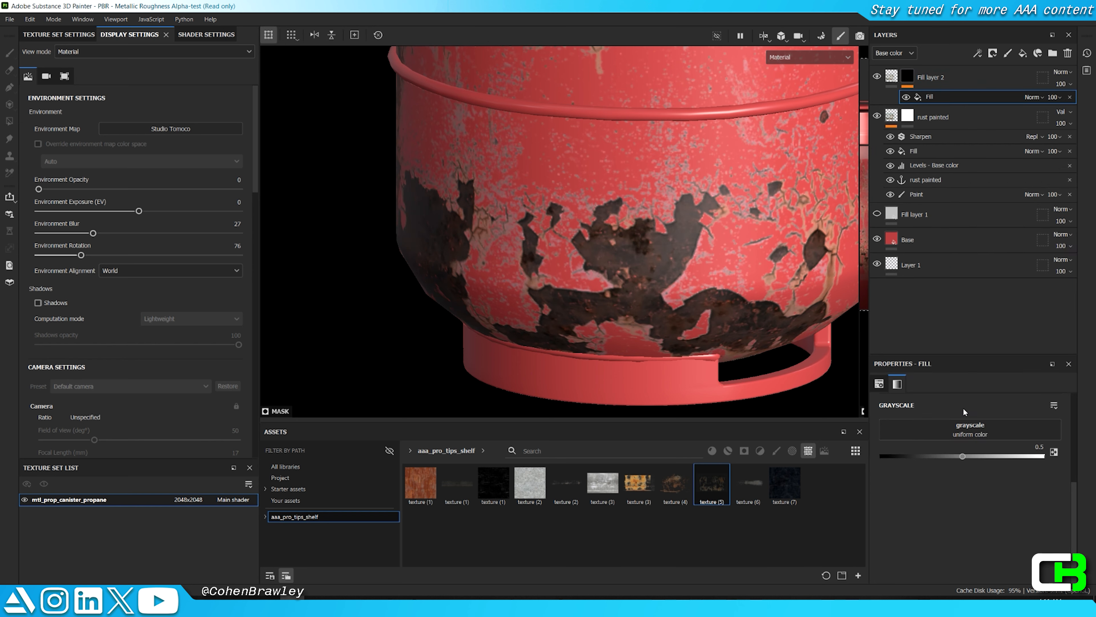
# Step: Use the rust painted anchor point as the mask fill's grayscale source and invert its levels
pyautogui.click(976, 433)
pyautogui.click(1018, 441)
pyautogui.click(981, 459)
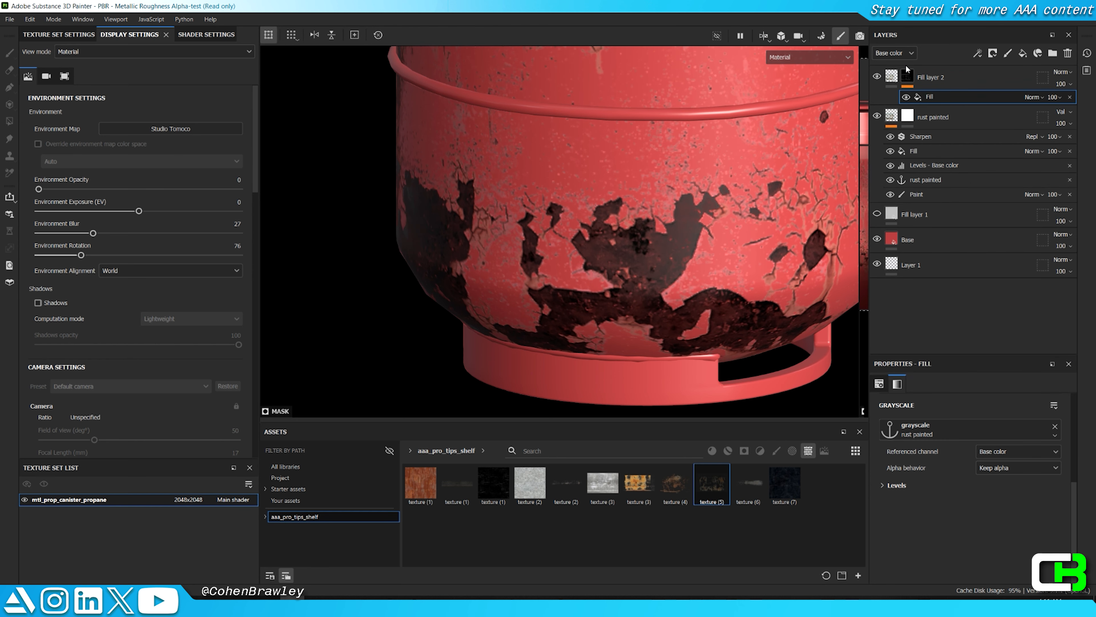
pyautogui.keyDown('alt'); pyautogui.click(906, 74); pyautogui.keyUp('alt')
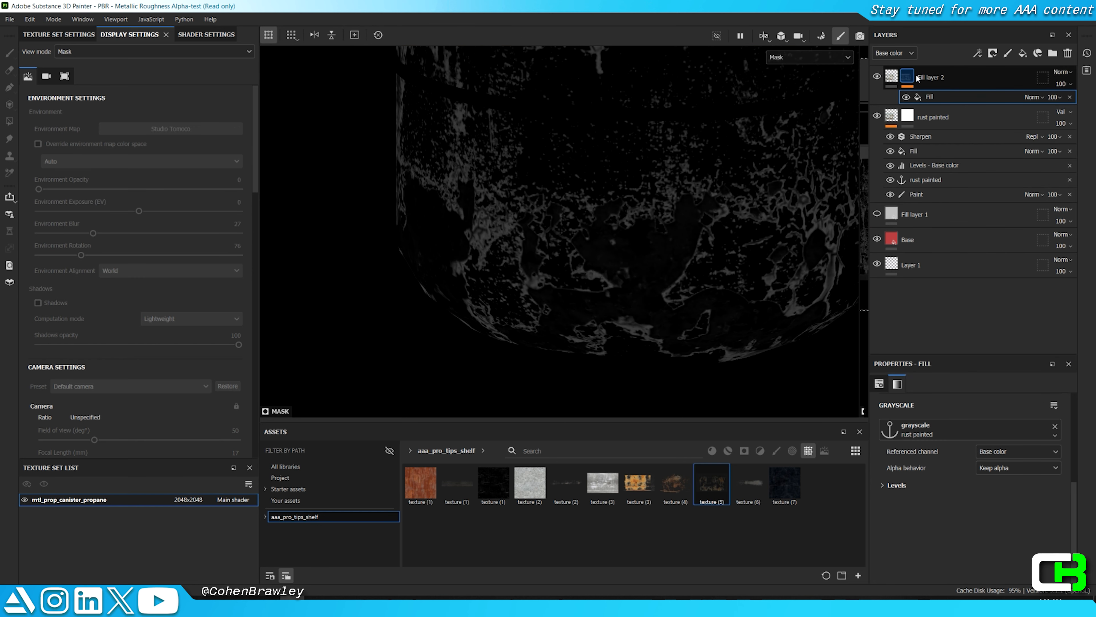
pyautogui.click(915, 486)
pyautogui.click(1017, 561)
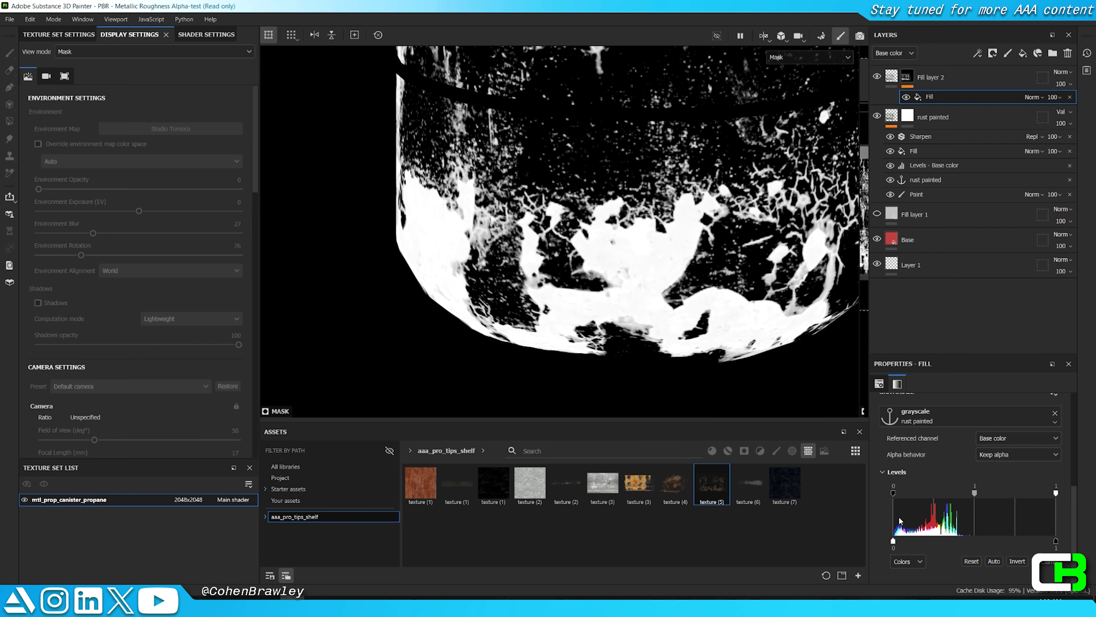
# Step: Add a filter to Fill layer 2's mask, trying Blur Directional before switching it to Blur
pyautogui.rightClick(933, 72)
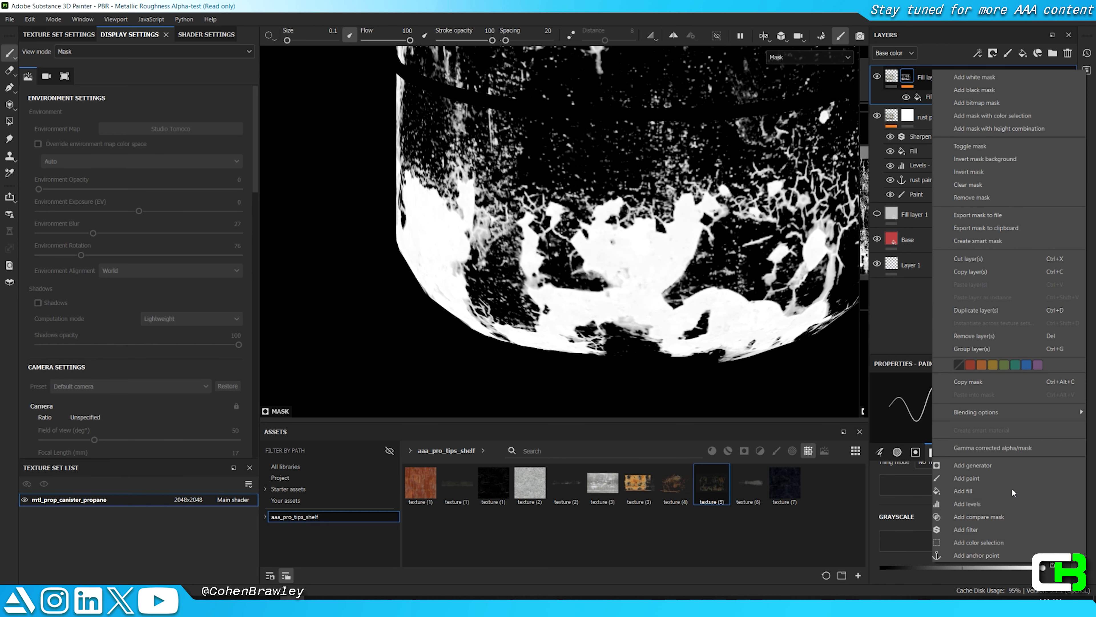
pyautogui.click(987, 532)
pyautogui.click(988, 412)
pyautogui.click(1043, 448)
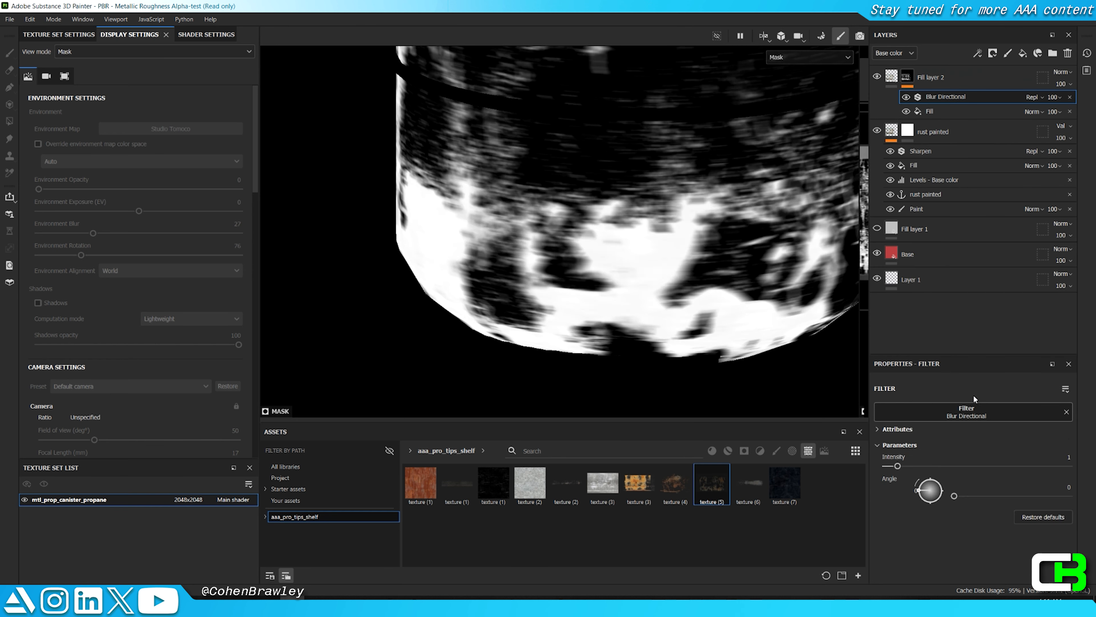
pyautogui.click(942, 413)
pyautogui.click(1015, 511)
# Step: Add a Levels effect to Fill layer 2's mask and raise its input black point to about 0.47
pyautogui.click(957, 80)
pyautogui.rightClick(958, 79)
pyautogui.click(998, 503)
pyautogui.moveTo(881, 408); pyautogui.dragTo(969, 408)
pyautogui.press('m')
pyautogui.scroll(-4, 639, 252)
pyautogui.keyDown('alt'); pyautogui.moveTo(697, 209); pyautogui.dragTo(661, 260); pyautogui.keyUp('alt')
pyautogui.scroll(5, 690, 262)
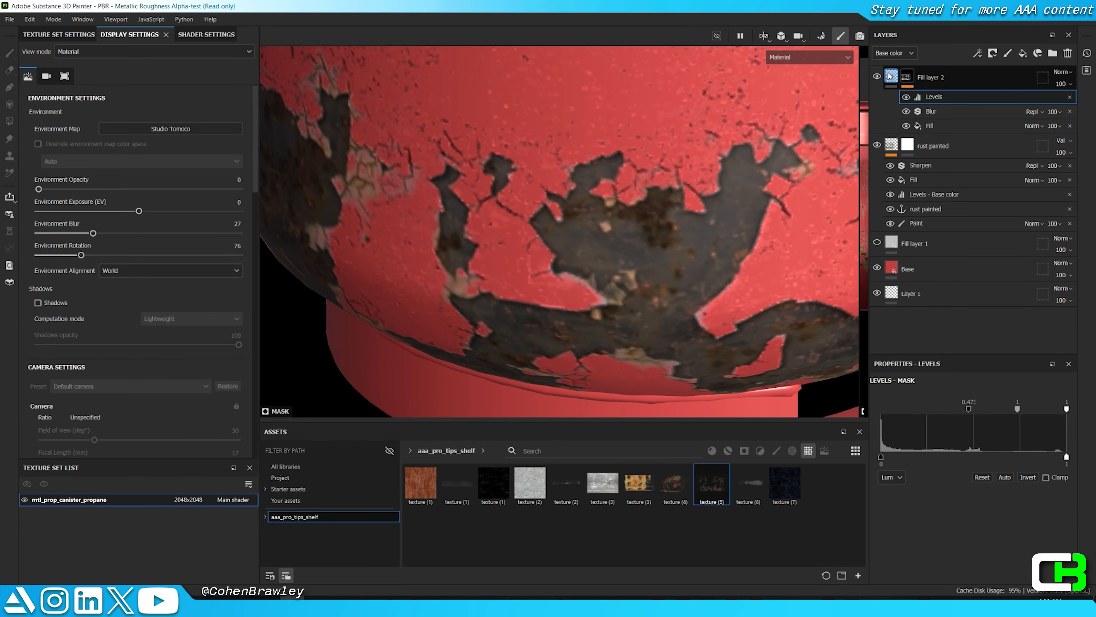
# Step: Add a base color Levels effect to the content of Fill layer 2
pyautogui.rightClick(890, 76)
pyautogui.click(935, 360)
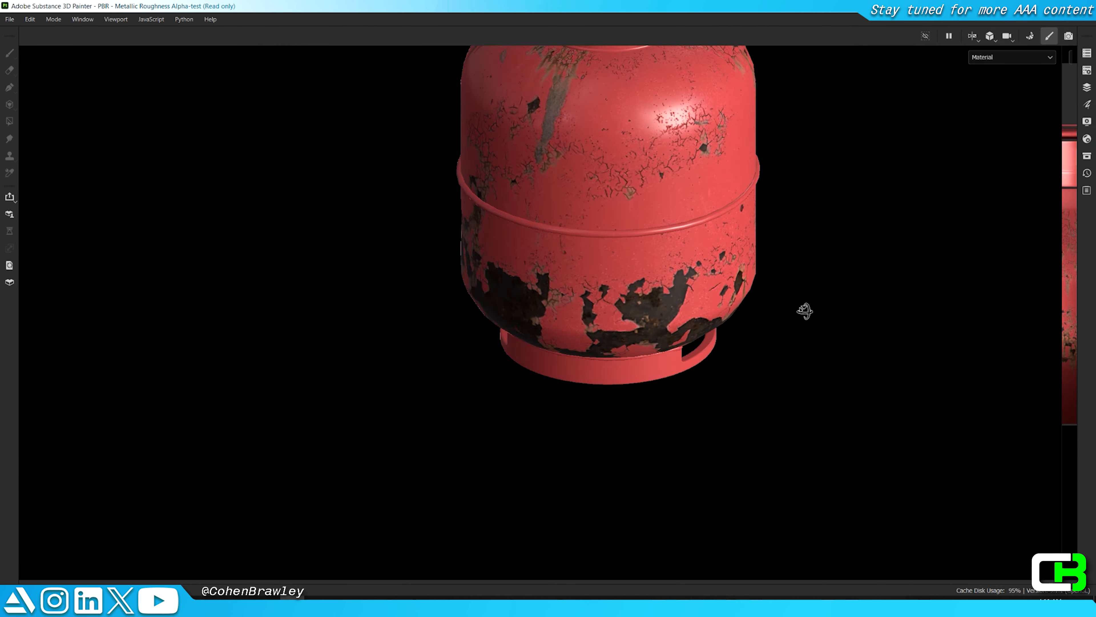
pyautogui.keyDown('alt'); pyautogui.moveTo(805, 311); pyautogui.dragTo(617, 298); pyautogui.keyUp('alt')
pyautogui.scroll(-4, 695, 320)
pyautogui.scroll(4, 662, 318)
pyautogui.scroll(5, 673, 309)
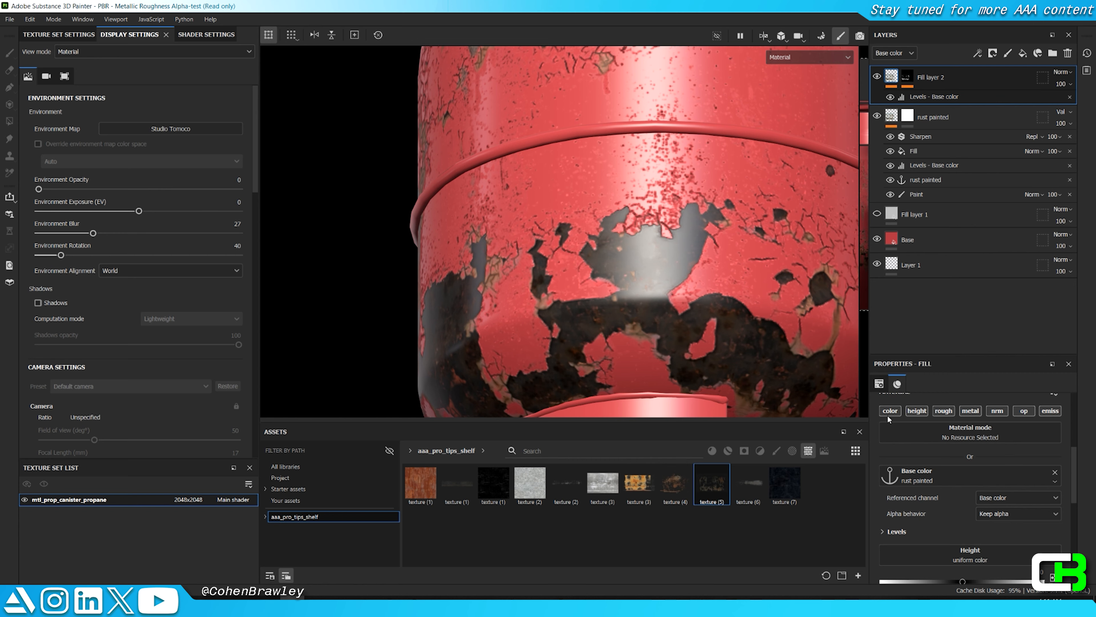
# Step: Restrict Fill layer 2 to the color channel and rename it rust color
pyautogui.keyDown('alt'); pyautogui.click(888, 414); pyautogui.keyUp('alt')
pyautogui.moveTo(751, 280)
pyautogui.keyDown('alt'); pyautogui.mouseDown()
pyautogui.moveTo(717, 346)
pyautogui.moveTo(686, 341)
pyautogui.moveTo(746, 276)
pyautogui.mouseUp(); pyautogui.keyUp('alt')
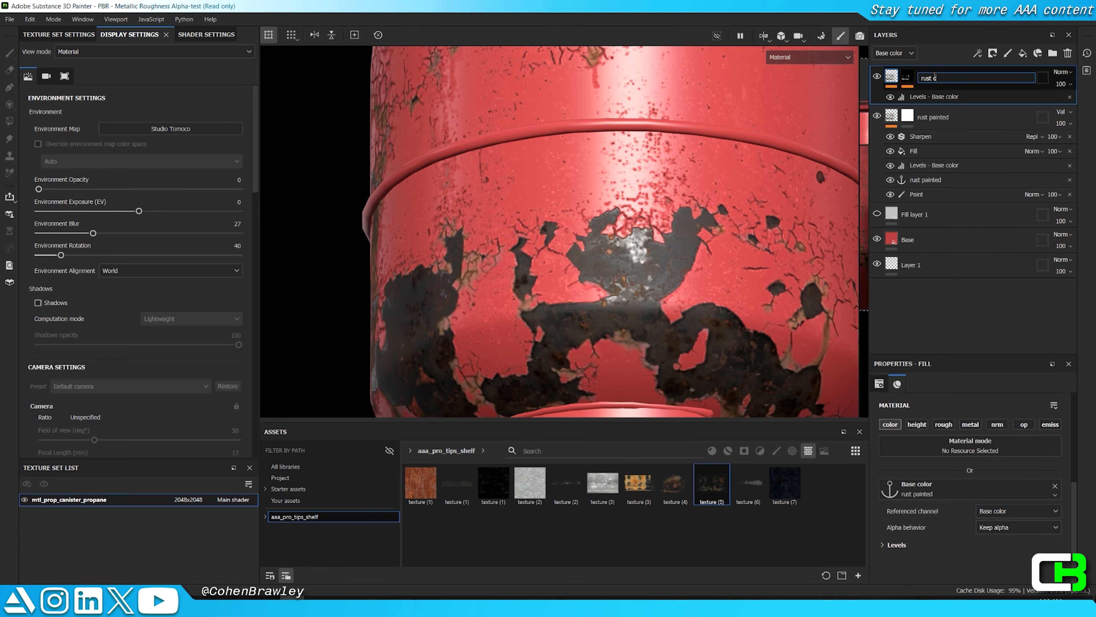
pyautogui.press('Return')
# Step: Examine the rust around the canister and compare it with the rust color layer hidden and shown
pyautogui.scroll(-5, 699, 208)
pyautogui.keyDown('alt'); pyautogui.moveTo(699, 208); pyautogui.dragTo(674, 305); pyautogui.keyUp('alt')
pyautogui.press('Tab')
pyautogui.scroll(-3, 689, 298)
pyautogui.scroll(6, 675, 305)
pyautogui.keyDown('alt'); pyautogui.moveTo(643, 267); pyautogui.dragTo(729, 259); pyautogui.keyUp('alt')
pyautogui.scroll(-5, 604, 308)
pyautogui.press('Tab')
pyautogui.click(877, 77)
pyautogui.click(877, 78)
# Step: Review the whole canister from another angle with the interface hidden, ending close on its lower body
pyautogui.press('Tab')
pyautogui.scroll(-5, 621, 316)
pyautogui.keyDown('alt'); pyautogui.moveTo(621, 316); pyautogui.dragTo(651, 258); pyautogui.keyUp('alt')
pyautogui.scroll(5, 665, 342)
pyautogui.scroll(3, 710, 364)
pyautogui.press('Tab')
pyautogui.scroll(3, 651, 258)
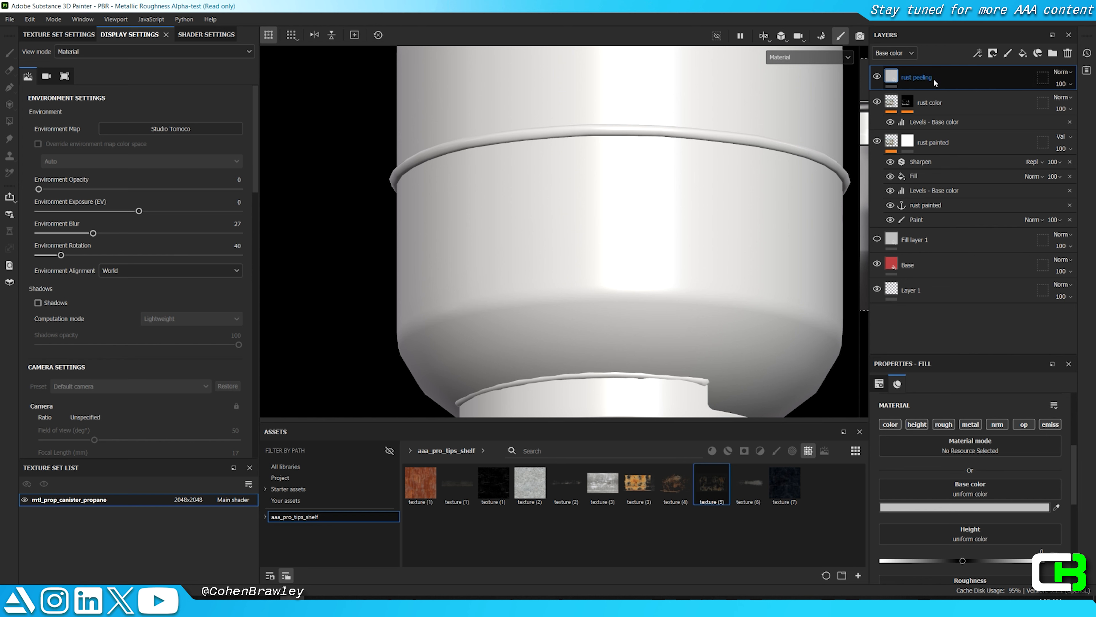
# Step: Add a black mask to the rust peeling layer and put a Fill effect in that mask
pyautogui.rightClick(937, 83)
pyautogui.click(977, 100)
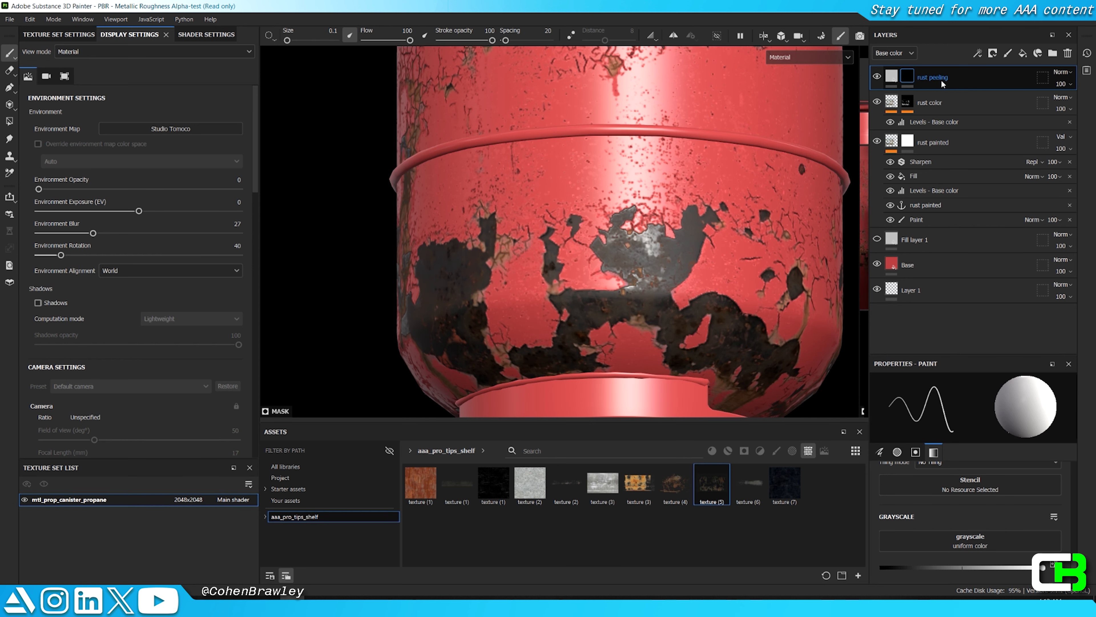
pyautogui.rightClick(942, 82)
pyautogui.click(973, 500)
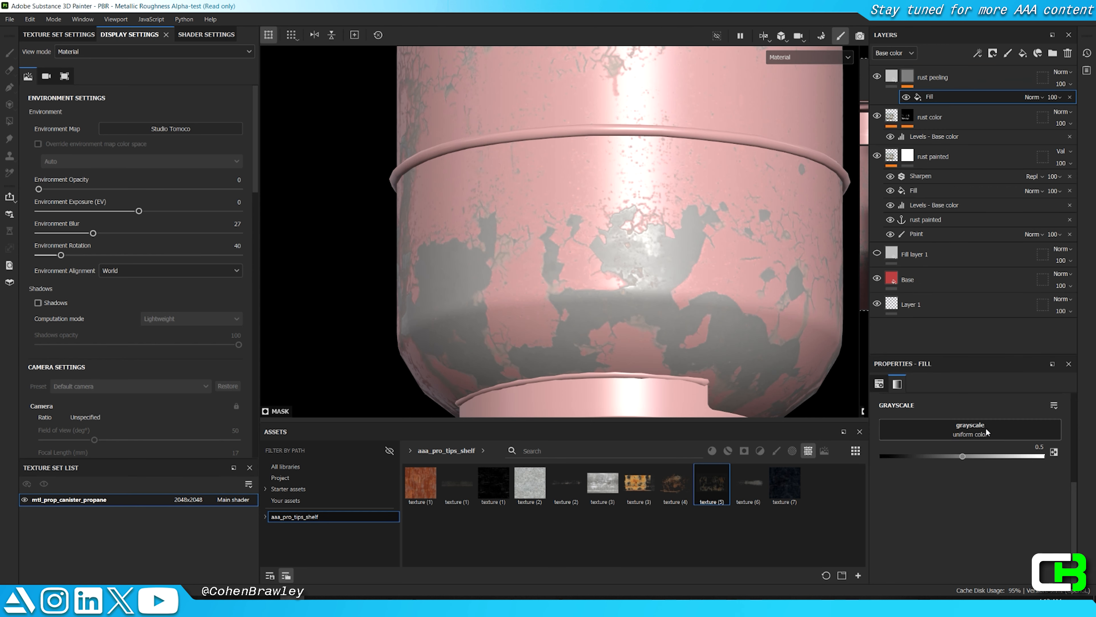
# Step: Use the rust painted anchor point as the grayscale source of the rust peeling mask's Fill
pyautogui.click(1054, 452)
pyautogui.click(1022, 448)
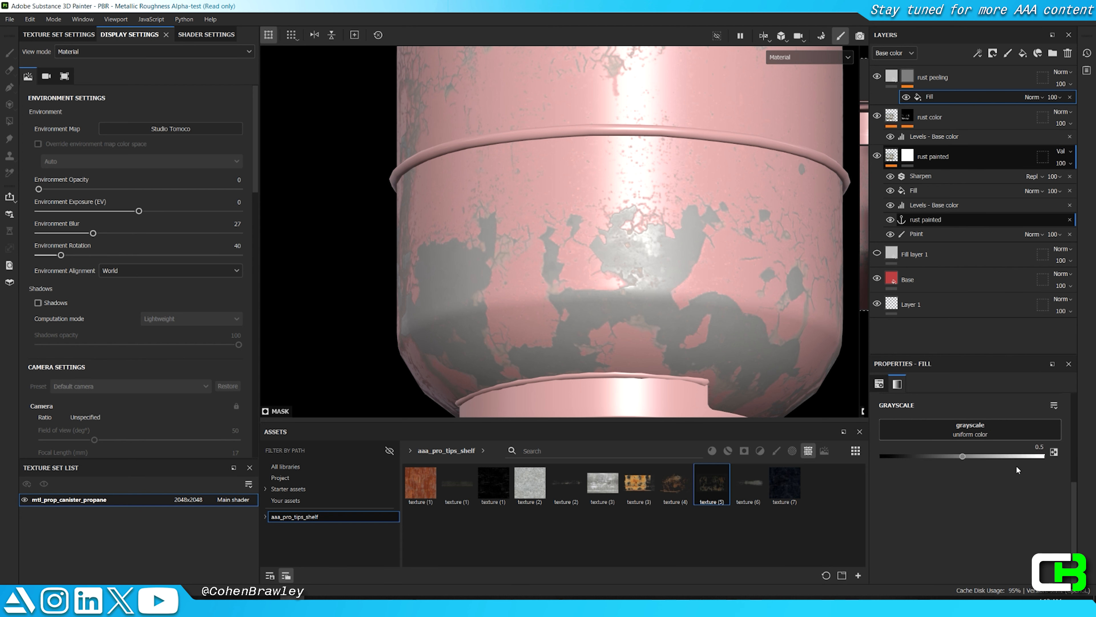
pyautogui.click(1016, 465)
# Step: Display the rust peeling mask and add a Levels effect to it
pyautogui.keyDown('alt'); pyautogui.click(908, 77); pyautogui.keyUp('alt')
pyautogui.rightClick(912, 81)
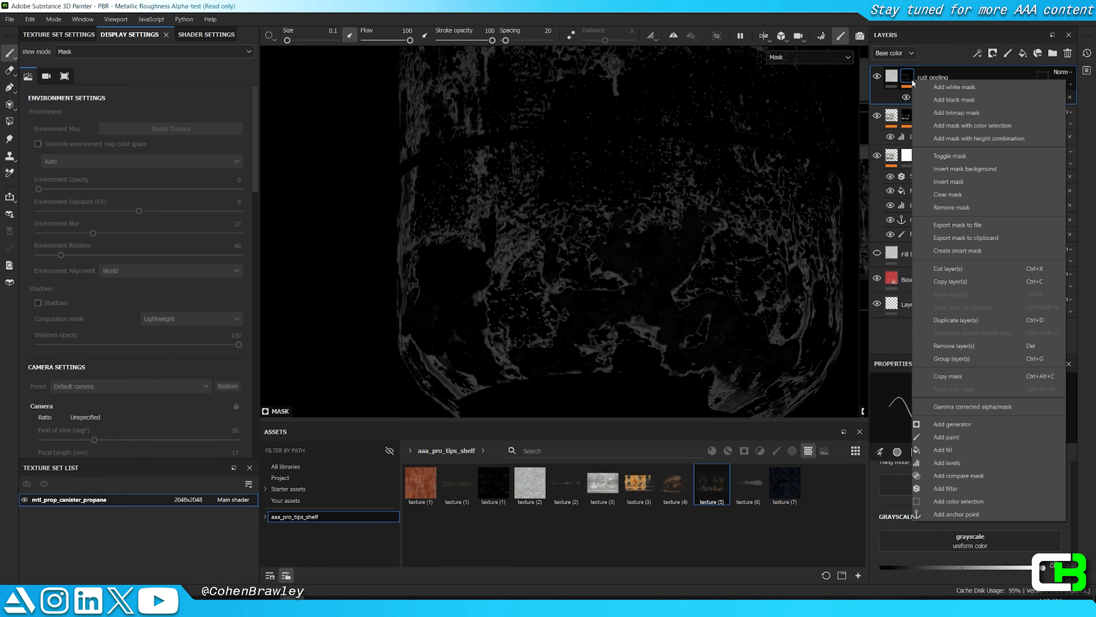
pyautogui.click(947, 463)
# Step: Try inverting the rust peeling mask's Levels with an input range of about 0.06 to 0.20, and check the material
pyautogui.click(1028, 477)
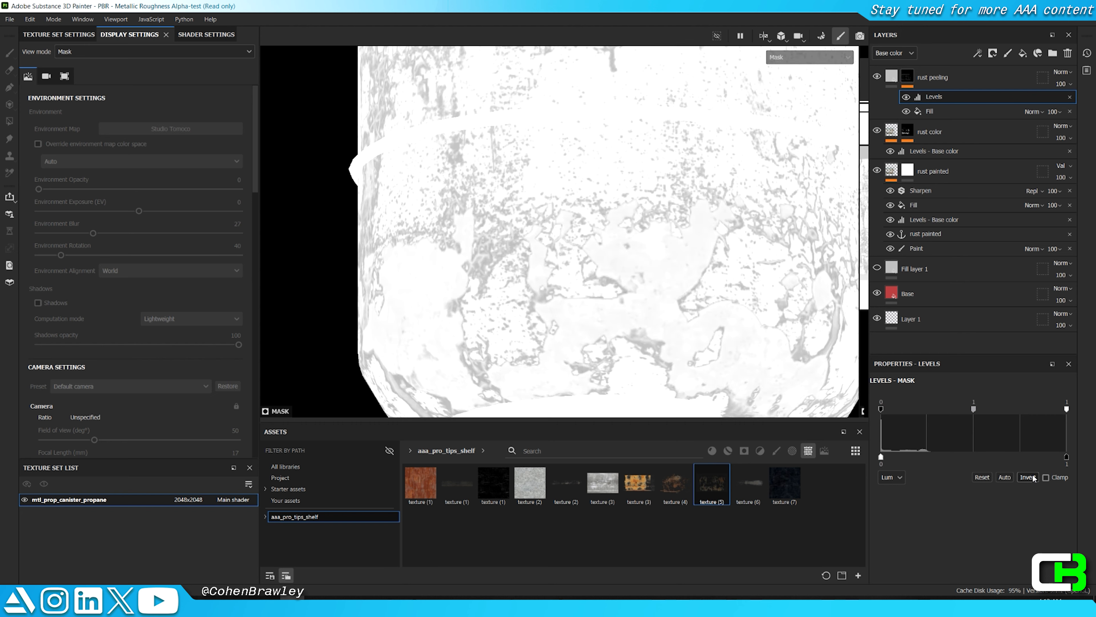
pyautogui.click(1029, 477)
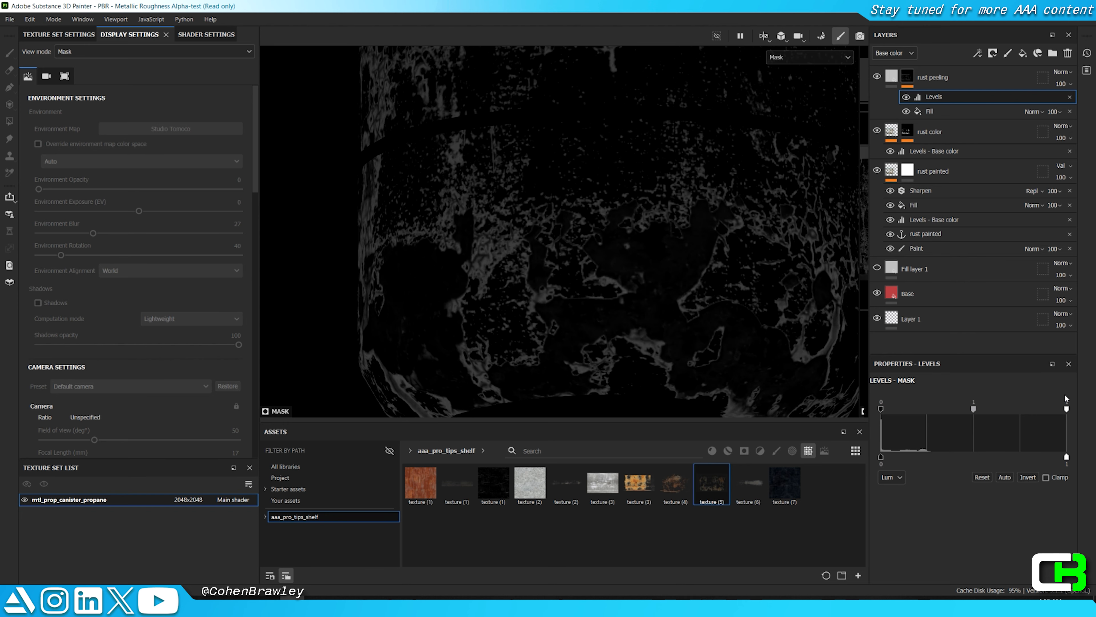
pyautogui.moveTo(1067, 410); pyautogui.dragTo(947, 409)
pyautogui.moveTo(881, 408); pyautogui.dragTo(844, 407)
pyautogui.click(982, 478)
pyautogui.click(1025, 477)
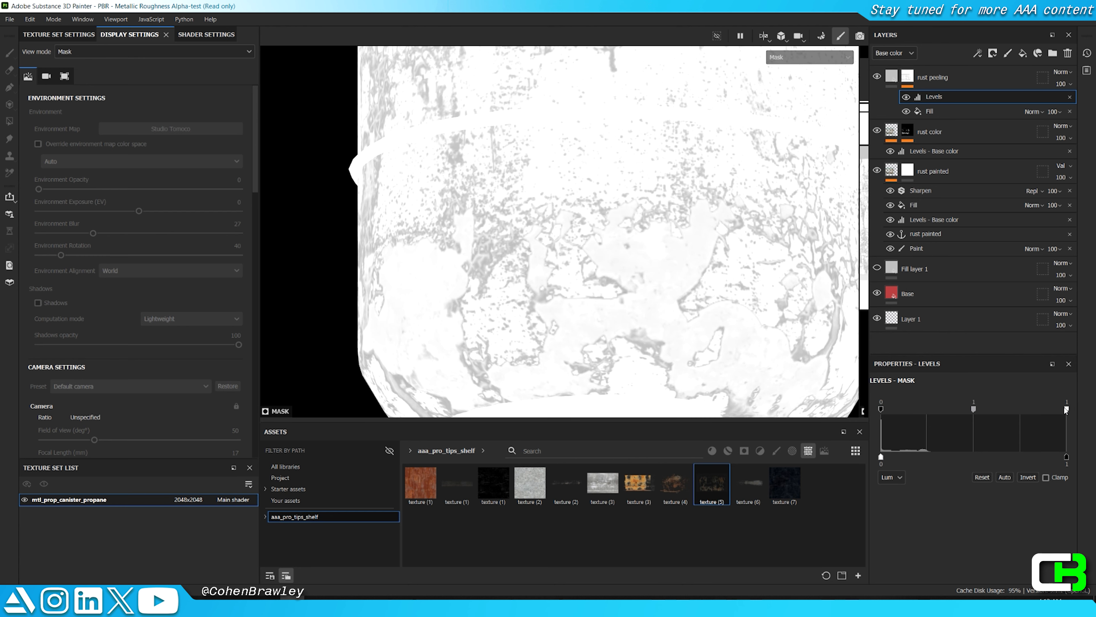
pyautogui.moveTo(1066, 410); pyautogui.dragTo(894, 411)
pyautogui.press('m')
pyautogui.scroll(2, 695, 260)
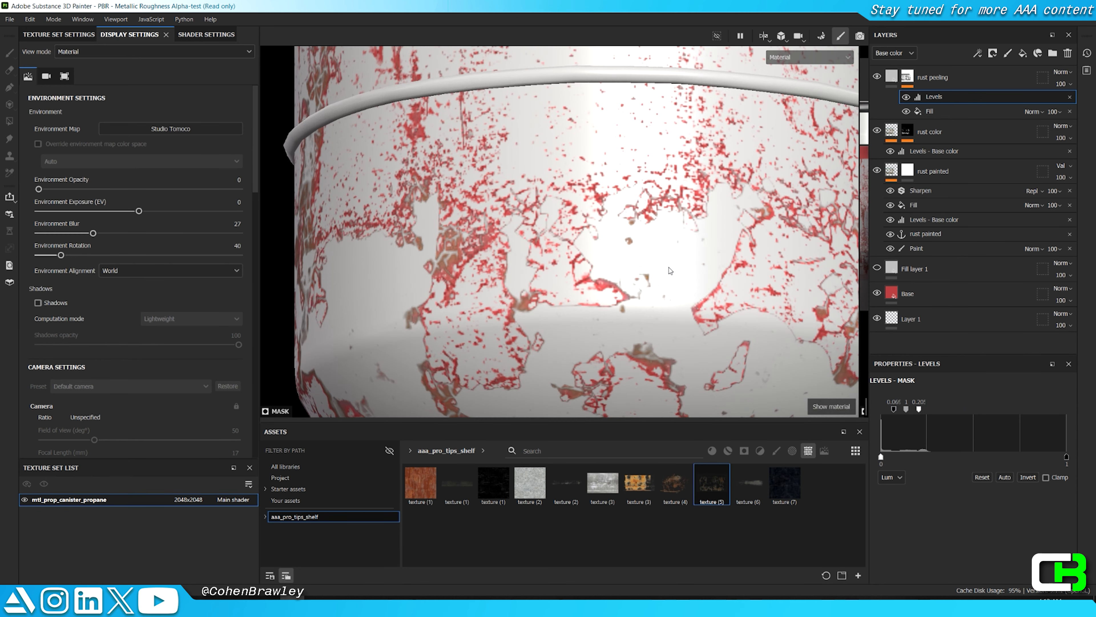
# Step: Add an anchor point to the rust color layer's mask and place it just below the mask's Levels effect
pyautogui.keyDown('alt'); pyautogui.click(906, 77); pyautogui.keyUp('alt')
pyautogui.rightClick(906, 78)
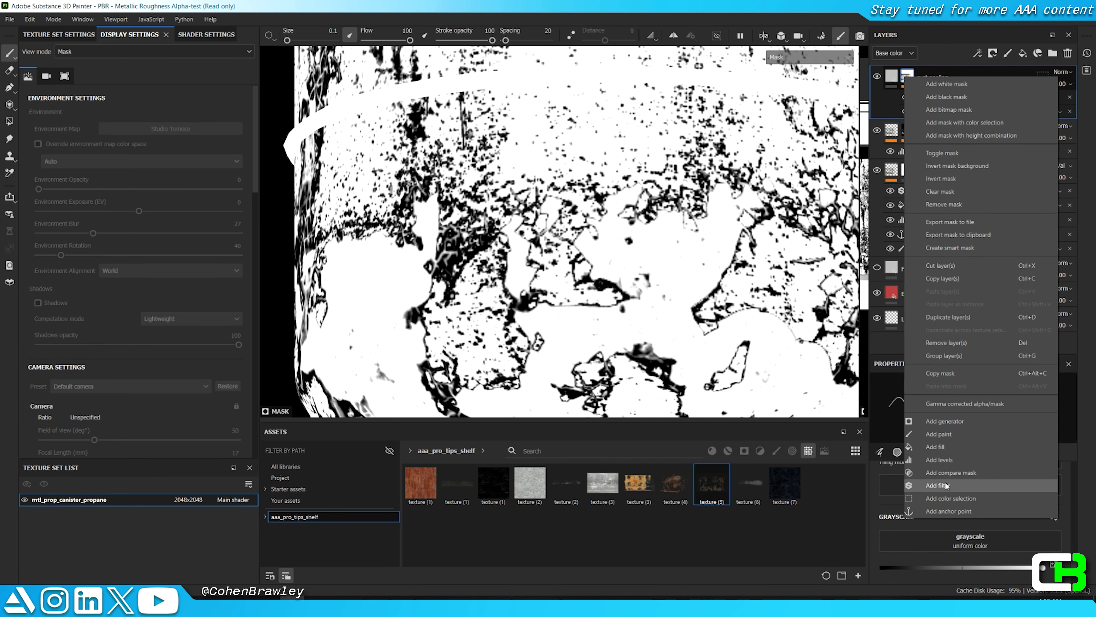
pyautogui.click(791, 323)
pyautogui.keyDown('alt'); pyautogui.click(907, 129); pyautogui.keyUp('alt')
pyautogui.rightClick(908, 129)
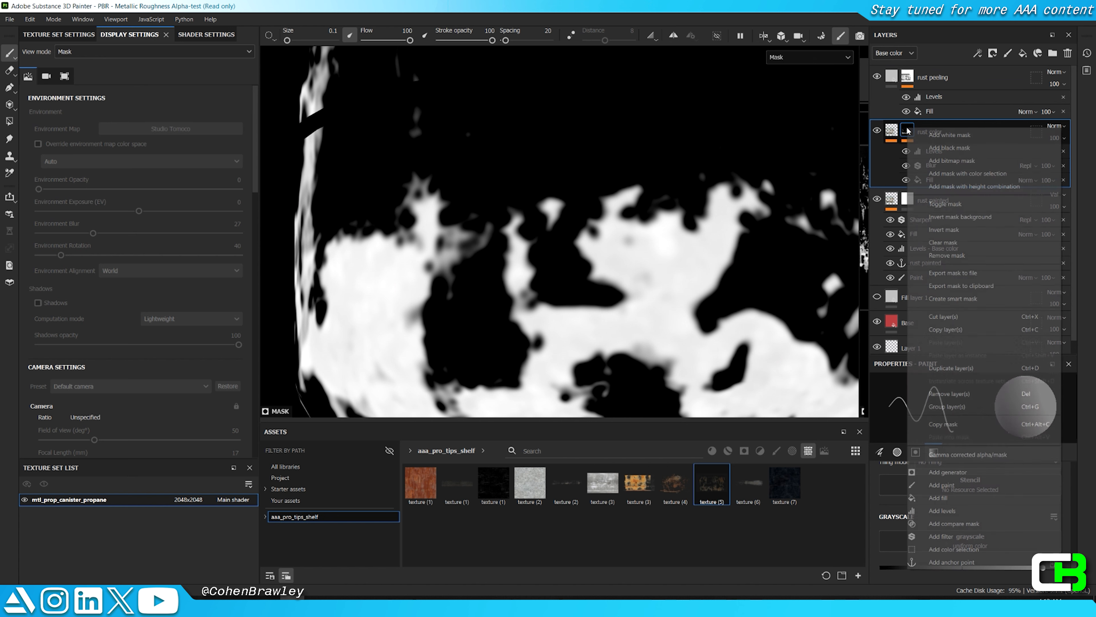
pyautogui.click(954, 561)
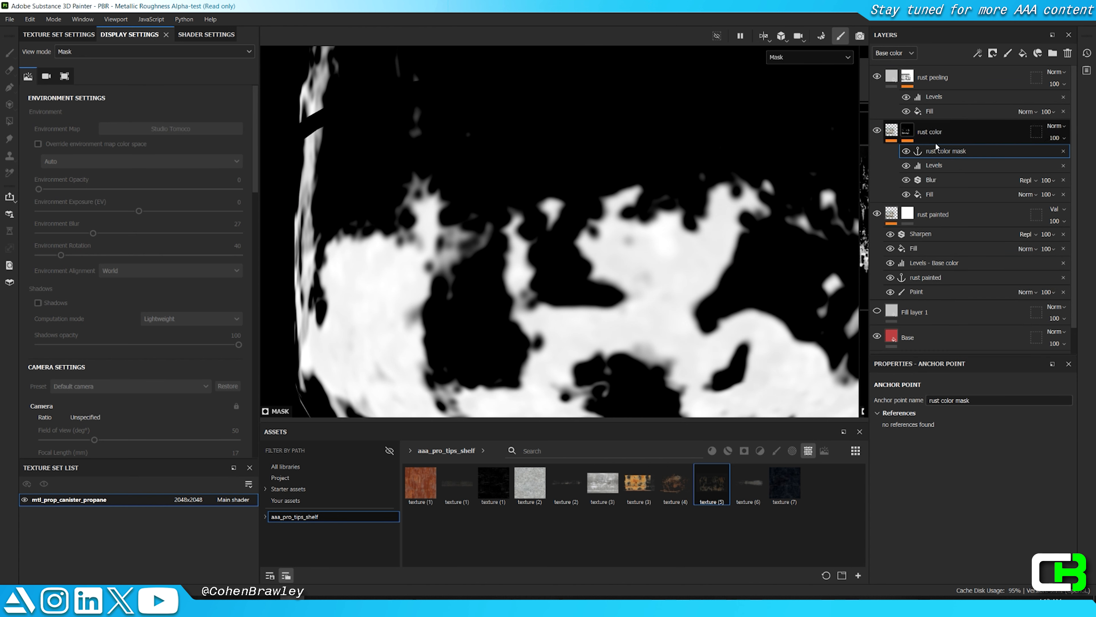
pyautogui.moveTo(927, 147); pyautogui.dragTo(928, 170)
# Step: Switch the source of the rust peeling mask's Fill to the rust color mask anchor point
pyautogui.click(907, 75)
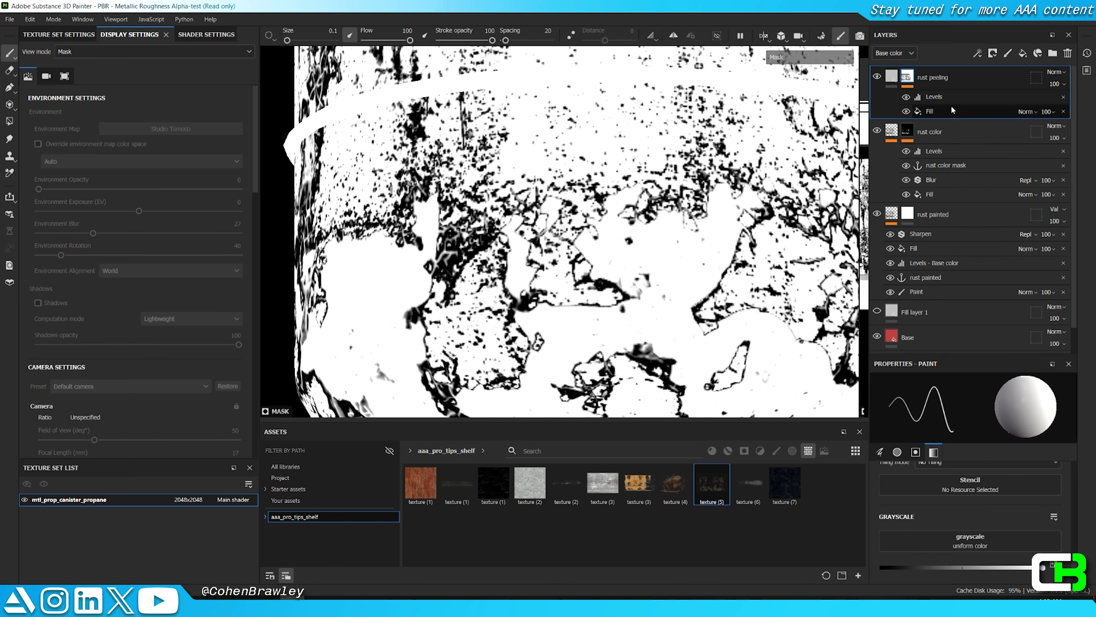
pyautogui.click(950, 111)
pyautogui.click(951, 426)
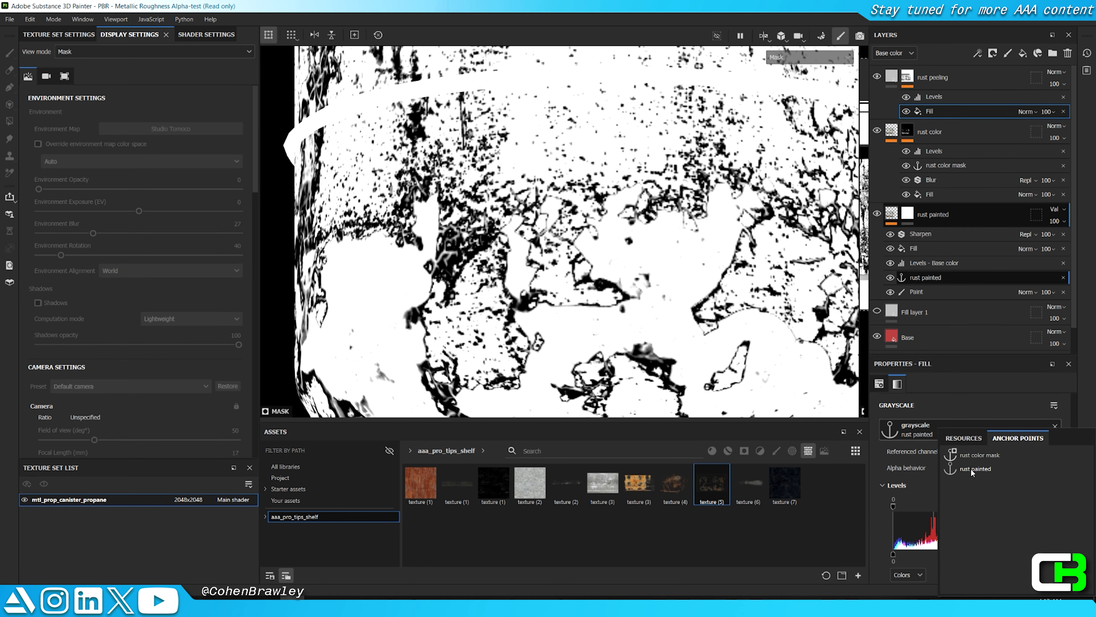
pyautogui.click(972, 457)
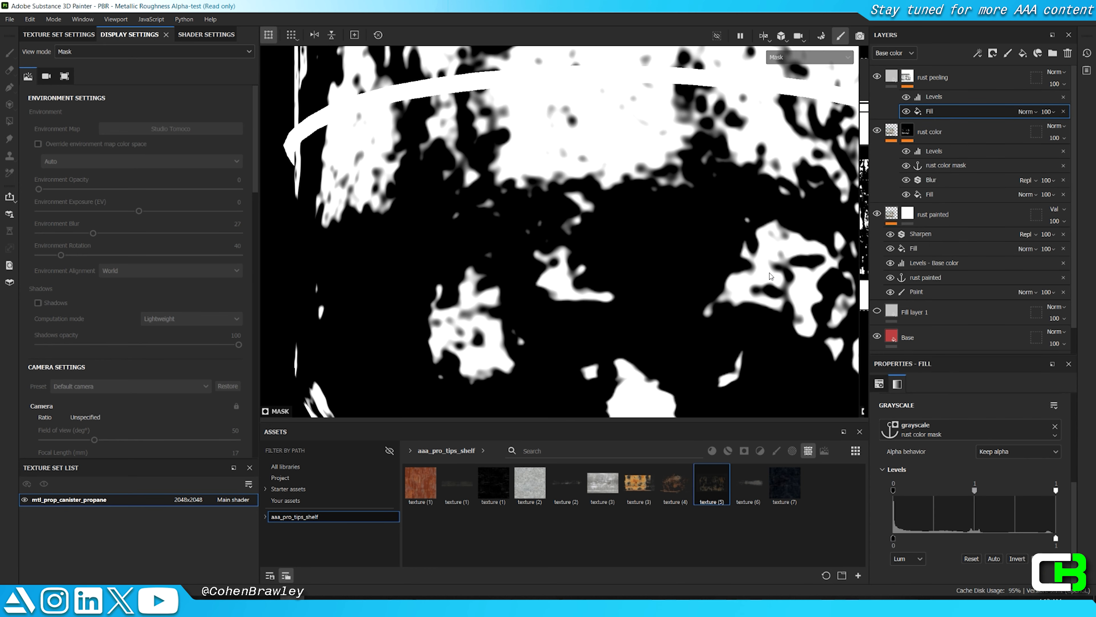
# Step: Reset the rust peeling mask's Levels and narrow its input range to about 0.30 to 0.48
pyautogui.click(932, 98)
pyautogui.click(983, 478)
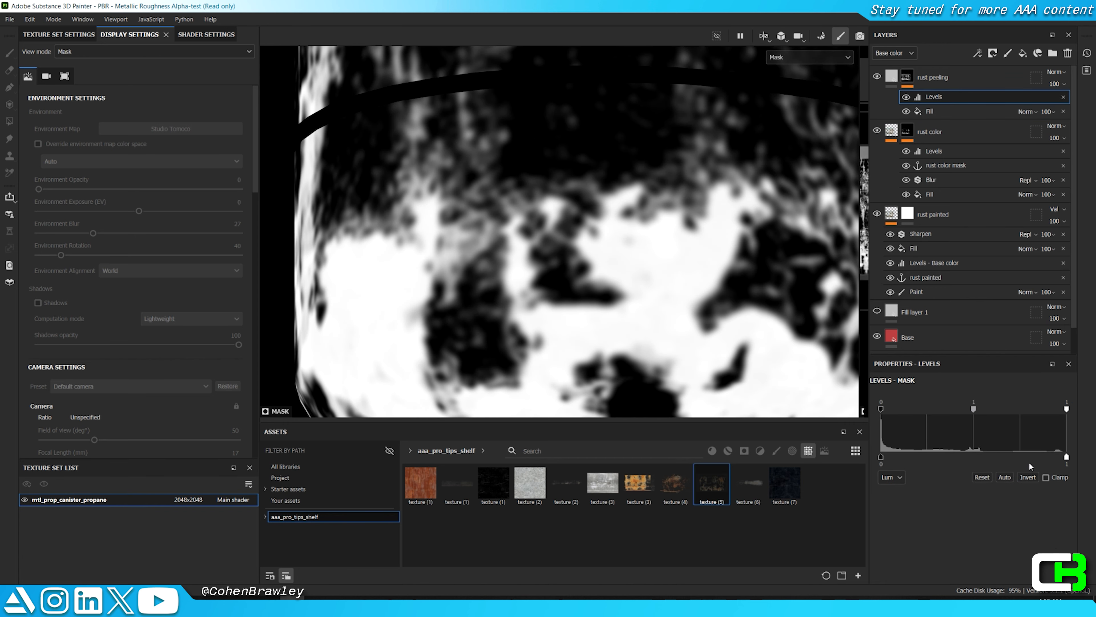
pyautogui.click(1029, 477)
pyautogui.moveTo(1066, 408); pyautogui.dragTo(972, 409)
pyautogui.click(1033, 481)
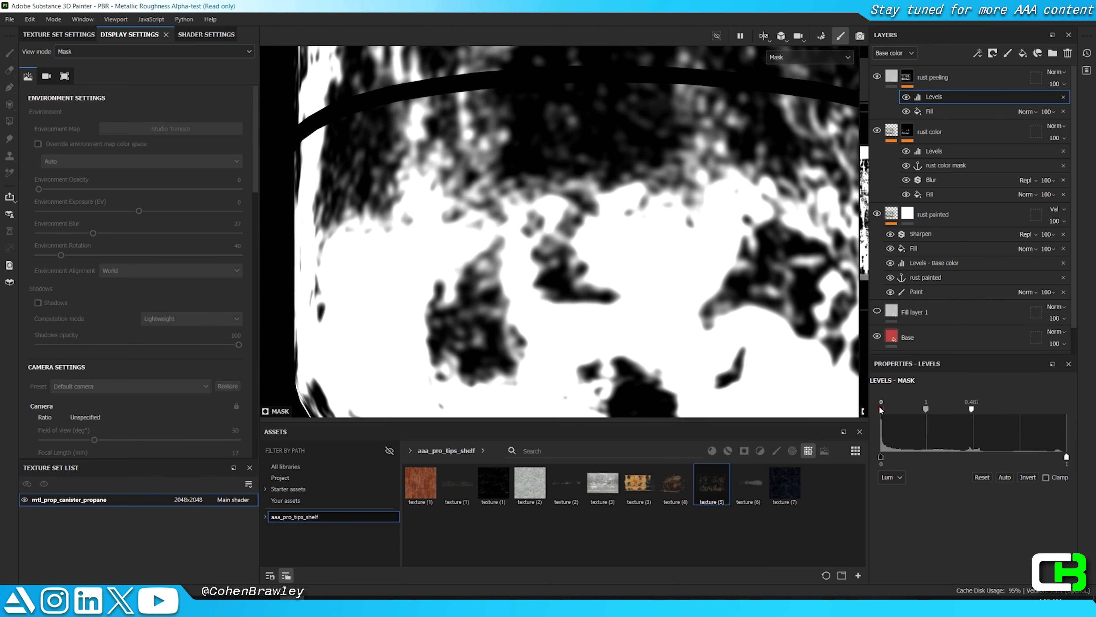
pyautogui.press('m')
pyautogui.moveTo(881, 409); pyautogui.dragTo(938, 400)
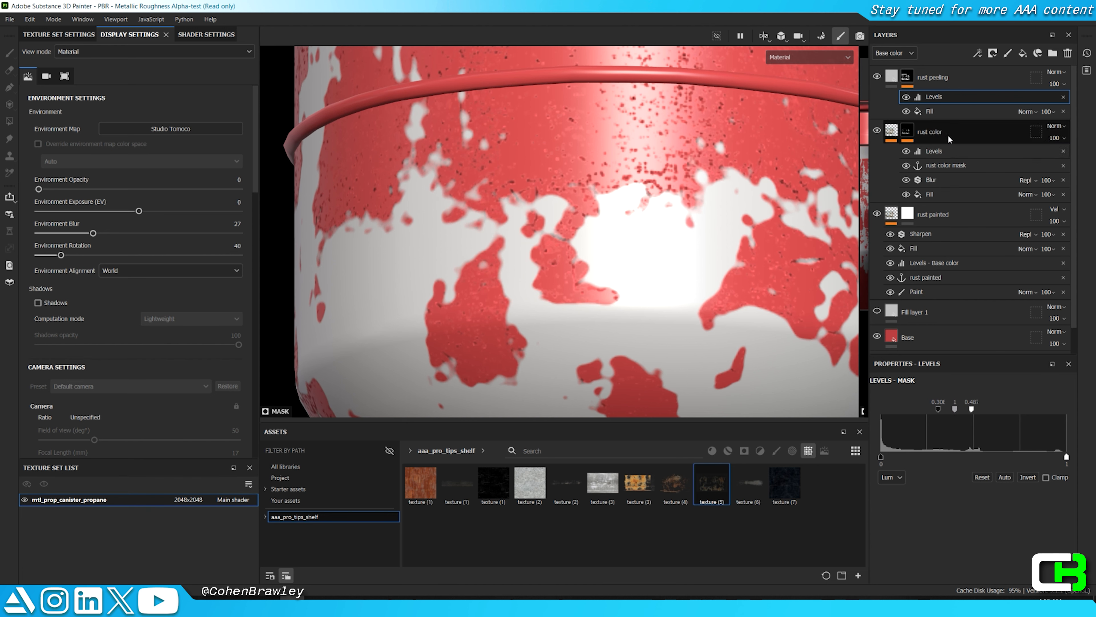
# Step: Move the rust color mask anchor point below its Blur filter, and add a Blur Slope filter to the rust peeling mask
pyautogui.moveTo(937, 161); pyautogui.dragTo(928, 184)
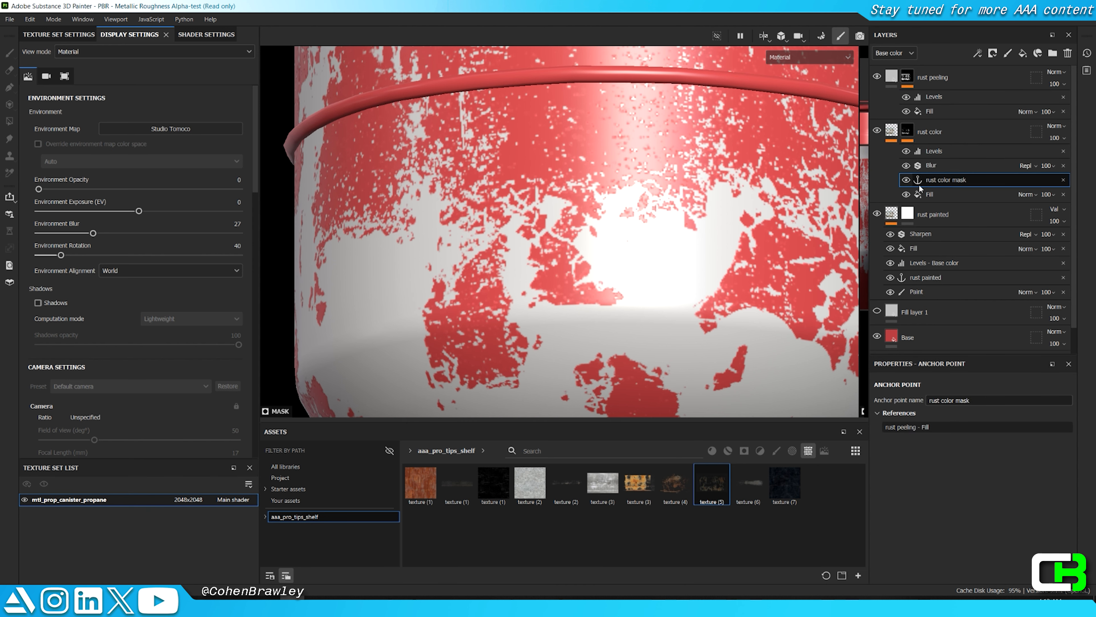
pyautogui.click(922, 111)
pyautogui.rightClick(923, 80)
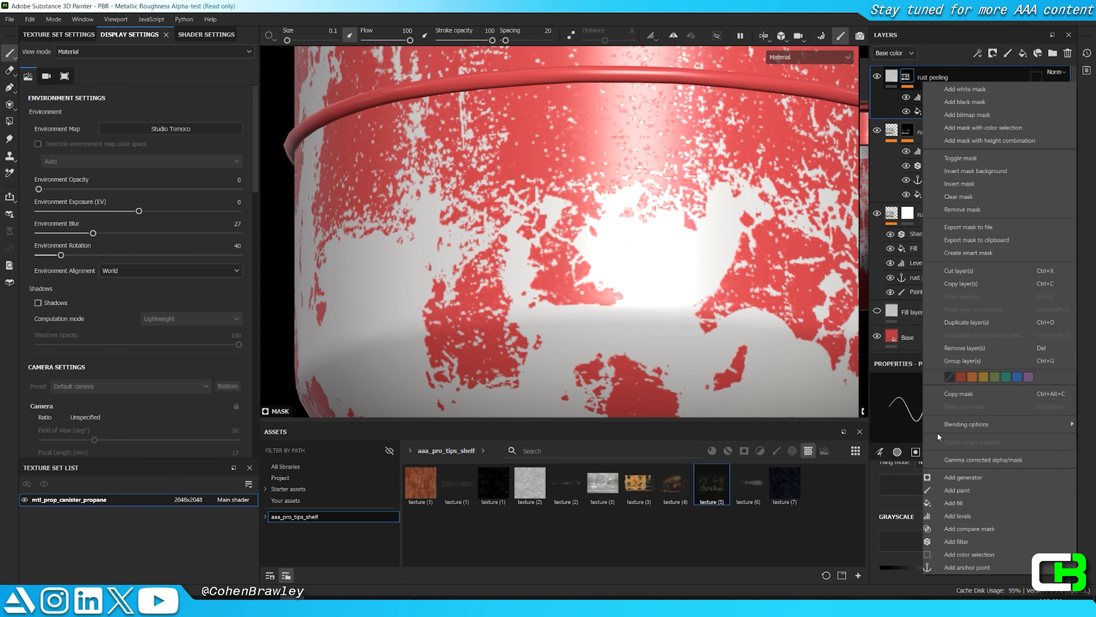
pyautogui.click(956, 541)
pyautogui.click(945, 414)
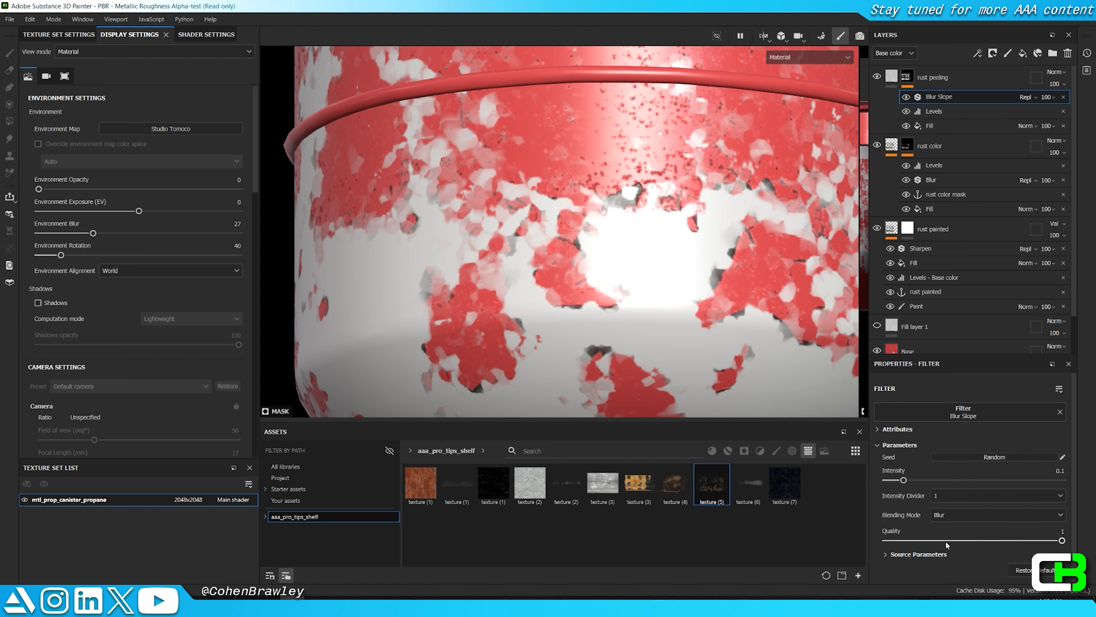
# Step: Reduce the Blur Slope filter's source tiling to 0.26 and place the filter below the mask's Levels effect
pyautogui.press('c')
pyautogui.click(937, 555)
pyautogui.scroll(-4, 928, 555)
pyautogui.moveTo(900, 553); pyautogui.dragTo(898, 554)
pyautogui.moveTo(918, 130); pyautogui.dragTo(932, 118)
# Step: Add a second Fill on top of the rust peeling mask, sourced from the rust color mask anchor point and blended with Subtract
pyautogui.press('m')
pyautogui.click(906, 77)
pyautogui.press('c')
pyautogui.rightClick(907, 77)
pyautogui.click(946, 448)
pyautogui.click(986, 426)
pyautogui.click(1036, 445)
pyautogui.click(1006, 467)
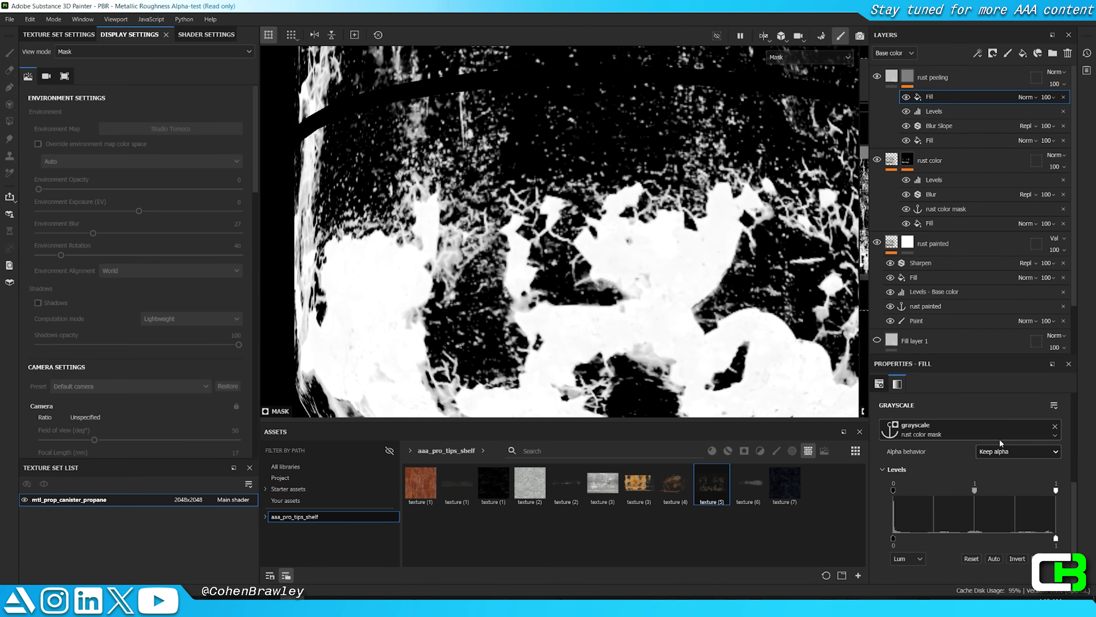
pyautogui.click(1027, 97)
pyautogui.click(1039, 220)
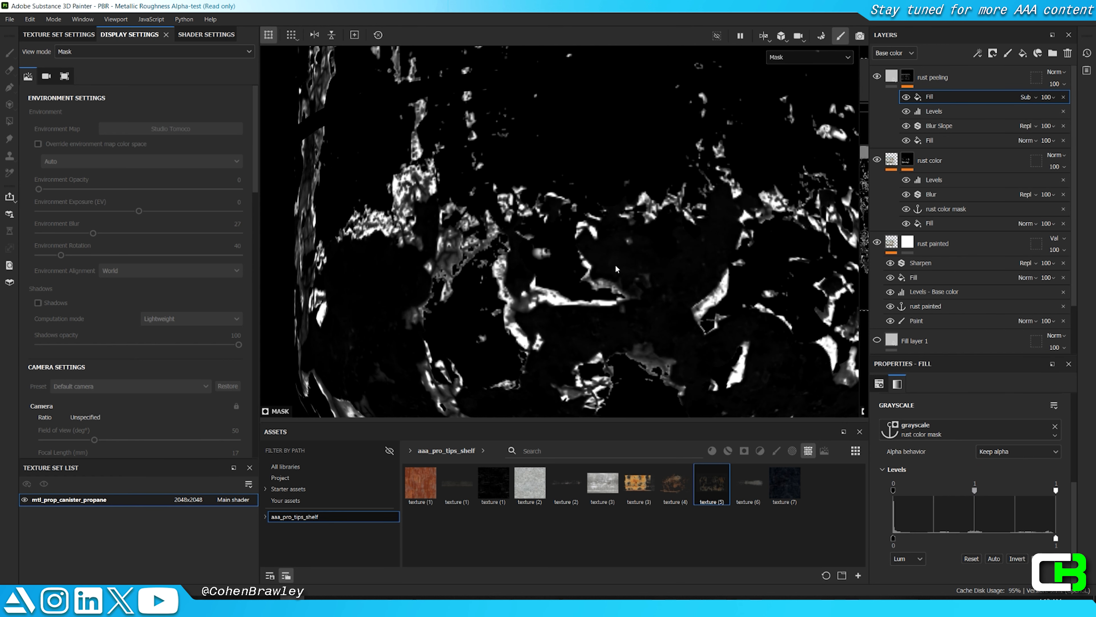
# Step: Restrict the rust peeling layer to the height channel with a height of 0.0364
pyautogui.press('m')
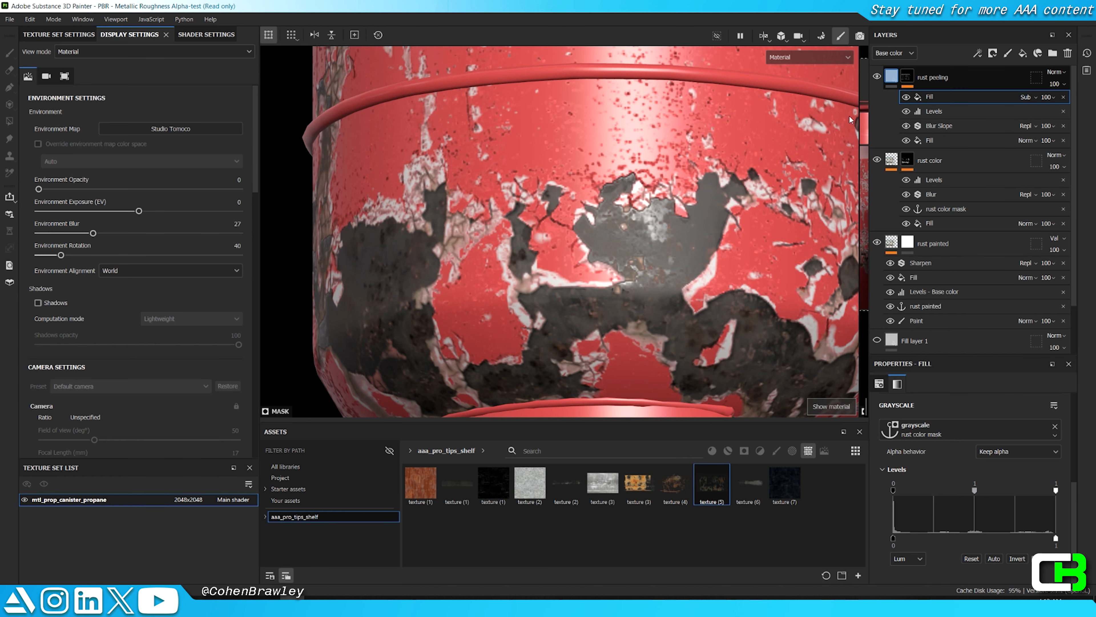
pyautogui.click(890, 78)
pyautogui.click(918, 424)
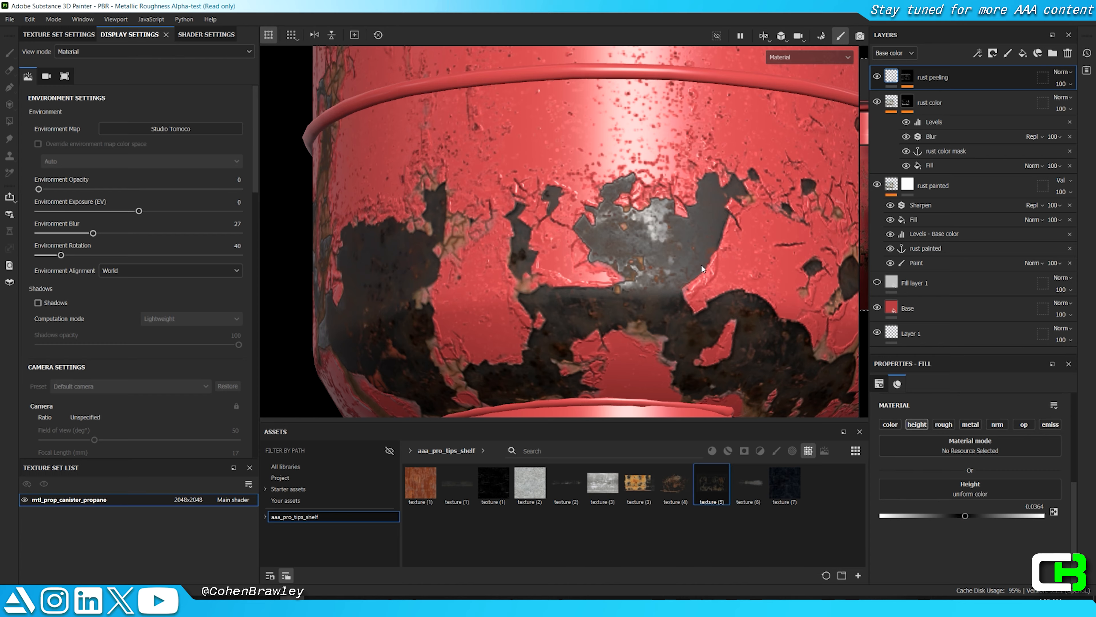
# Step: Try adjusting the source blur of the Blur Slope filter in the rust peeling mask
pyautogui.keyDown('alt'); pyautogui.click(907, 77); pyautogui.keyUp('alt')
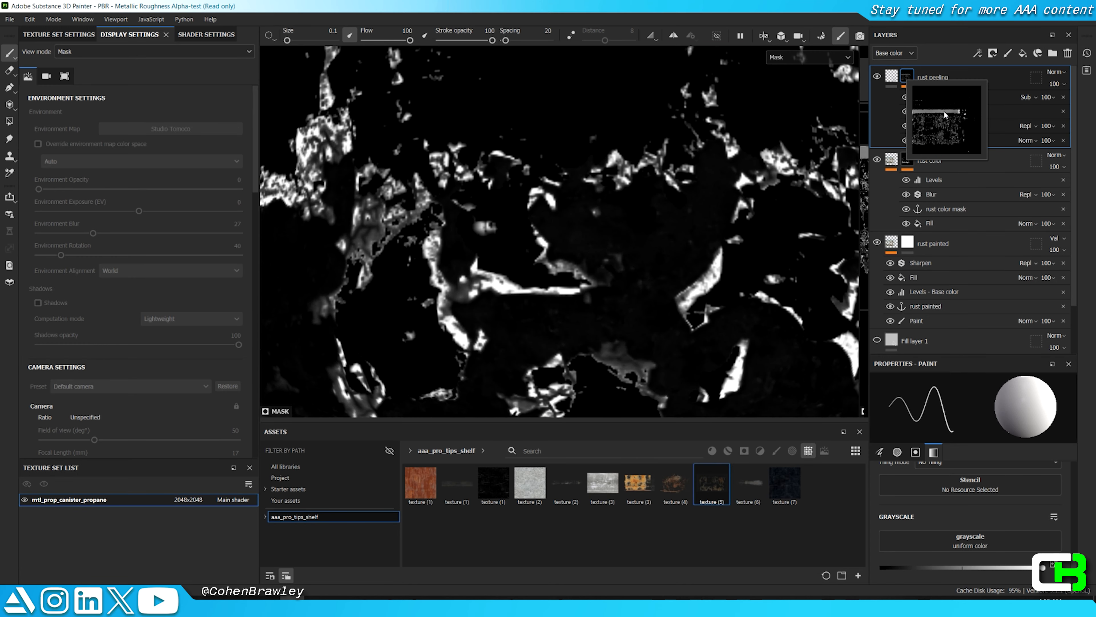
pyautogui.click(939, 126)
pyautogui.moveTo(894, 488); pyautogui.dragTo(846, 487)
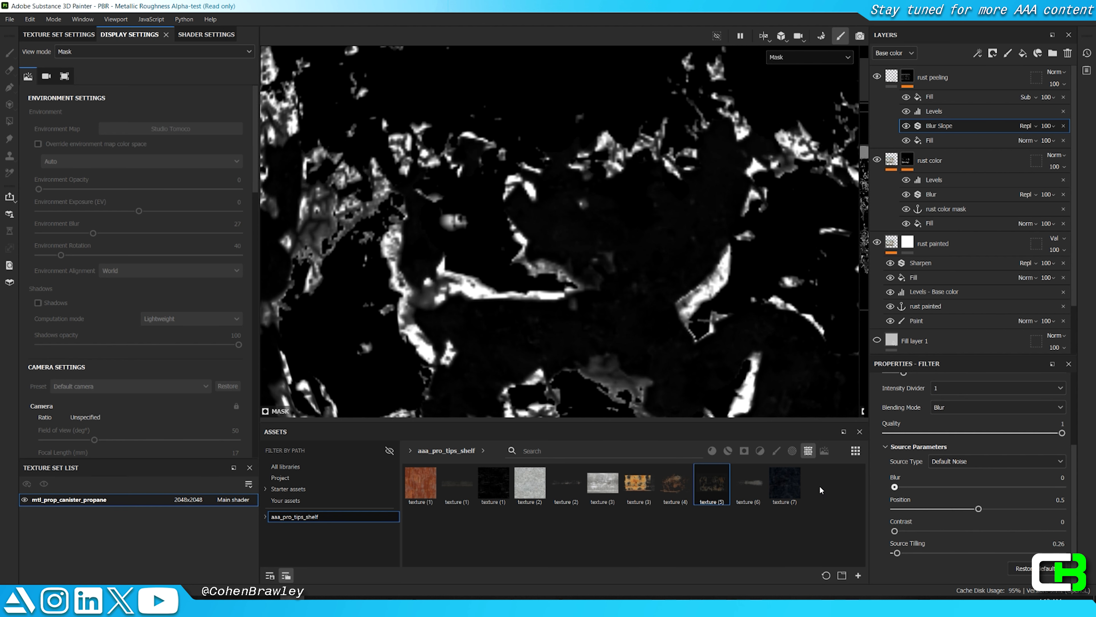
# Step: Add a Blur filter to the rust peeling mask and place it directly above Blur Slope
pyautogui.rightClick(942, 123)
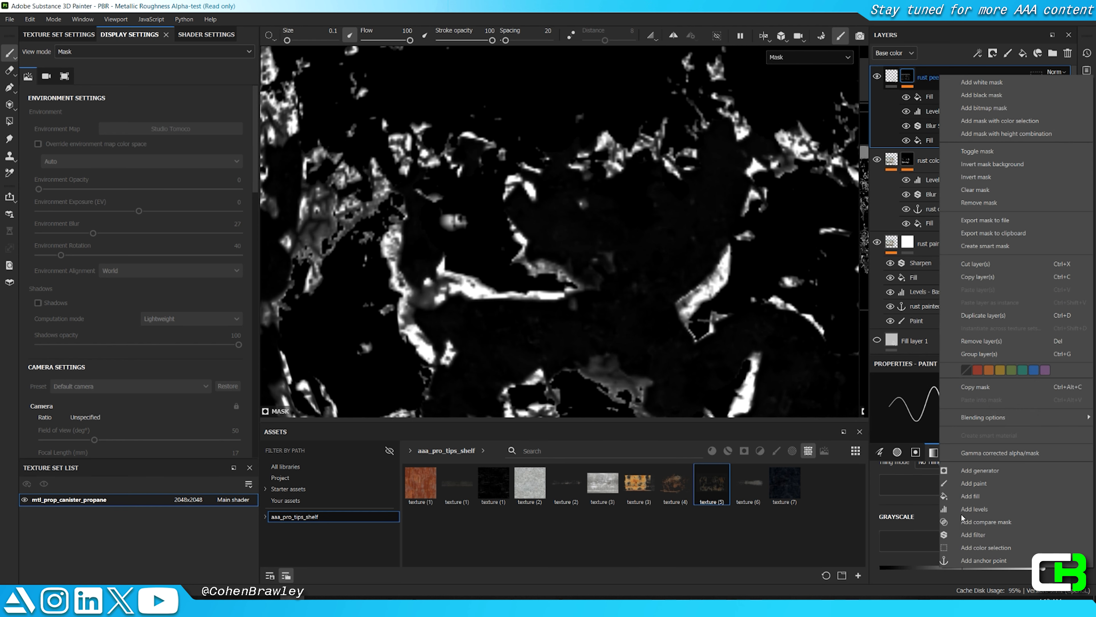
pyautogui.click(971, 389)
pyautogui.click(973, 412)
pyautogui.click(966, 436)
pyautogui.click(1044, 413)
pyautogui.click(989, 436)
pyautogui.moveTo(945, 96); pyautogui.dragTo(950, 129)
pyautogui.click(979, 416)
pyautogui.click(1042, 454)
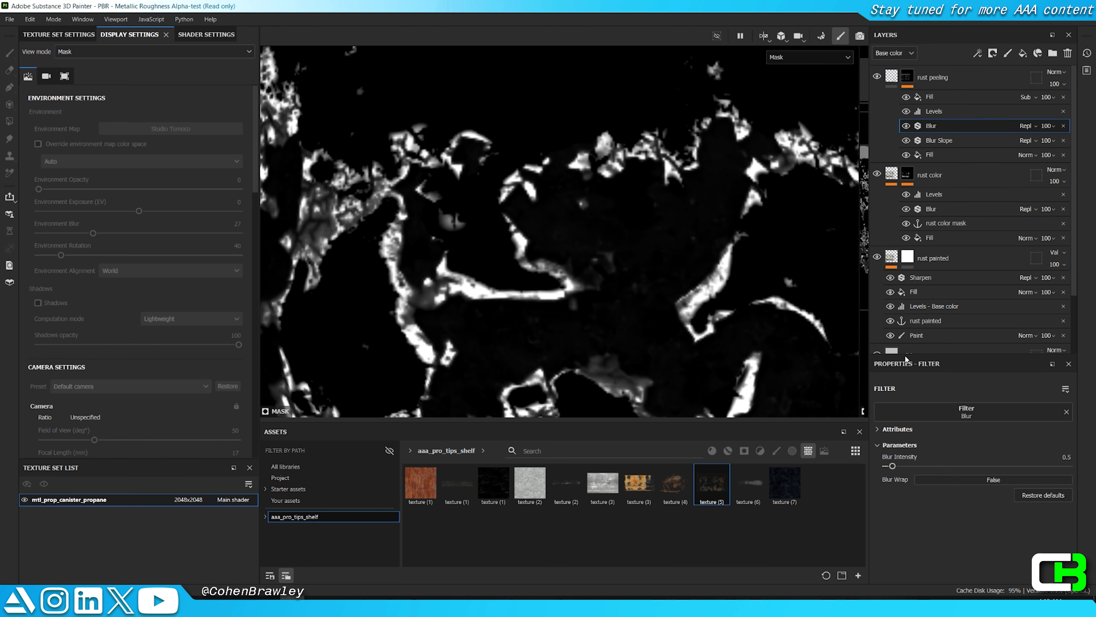
# Step: Move the Blur filter above the mask's Levels effect and set its intensity to 0.31
pyautogui.press('m')
pyautogui.moveTo(892, 466)
pyautogui.mouseDown()
pyautogui.moveTo(912, 465)
pyautogui.moveTo(887, 465)
pyautogui.mouseUp()
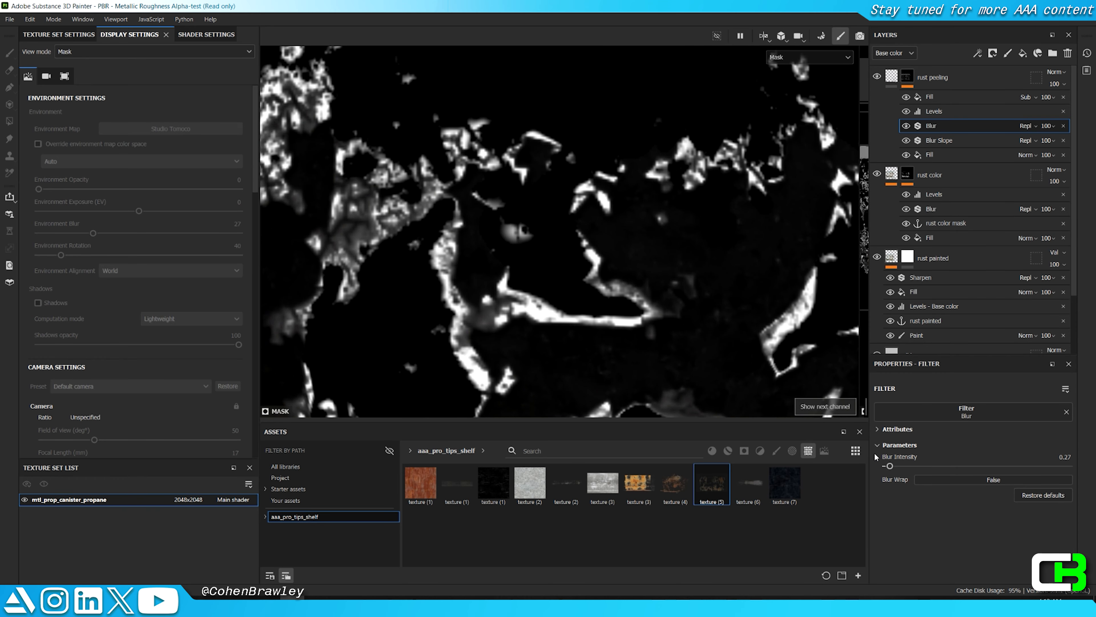
pyautogui.moveTo(890, 465); pyautogui.dragTo(905, 466)
pyautogui.moveTo(935, 125); pyautogui.dragTo(932, 108)
pyautogui.press('m')
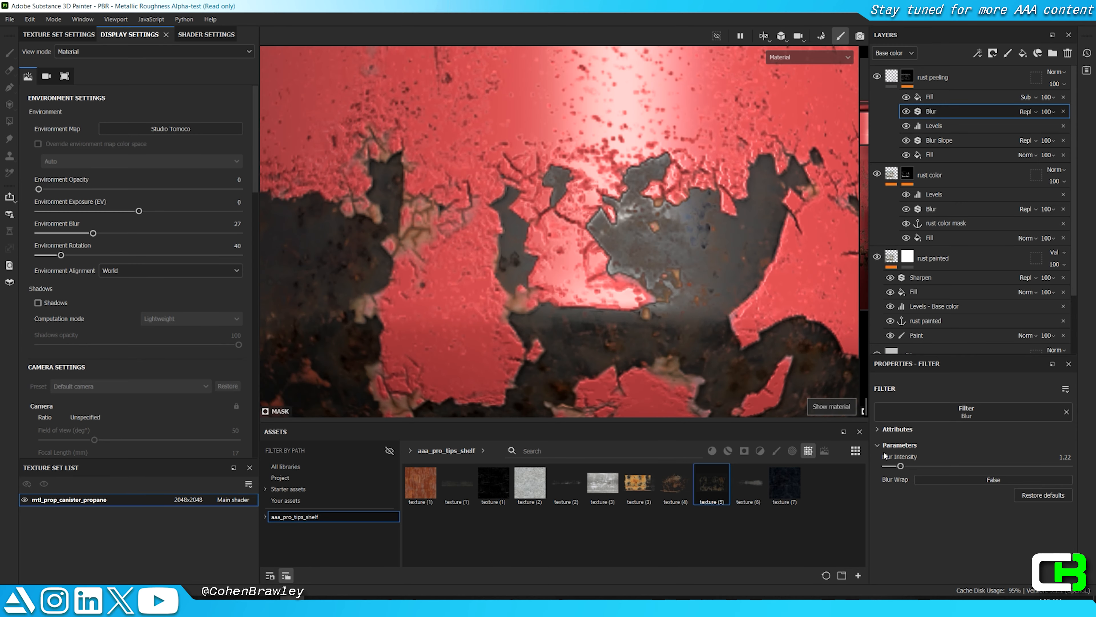
pyautogui.moveTo(901, 465); pyautogui.dragTo(879, 450)
# Step: Inspect the canister, and add a Levels effect on top of the rust peeling mask with a midtone of about 1.64
pyautogui.press('f')
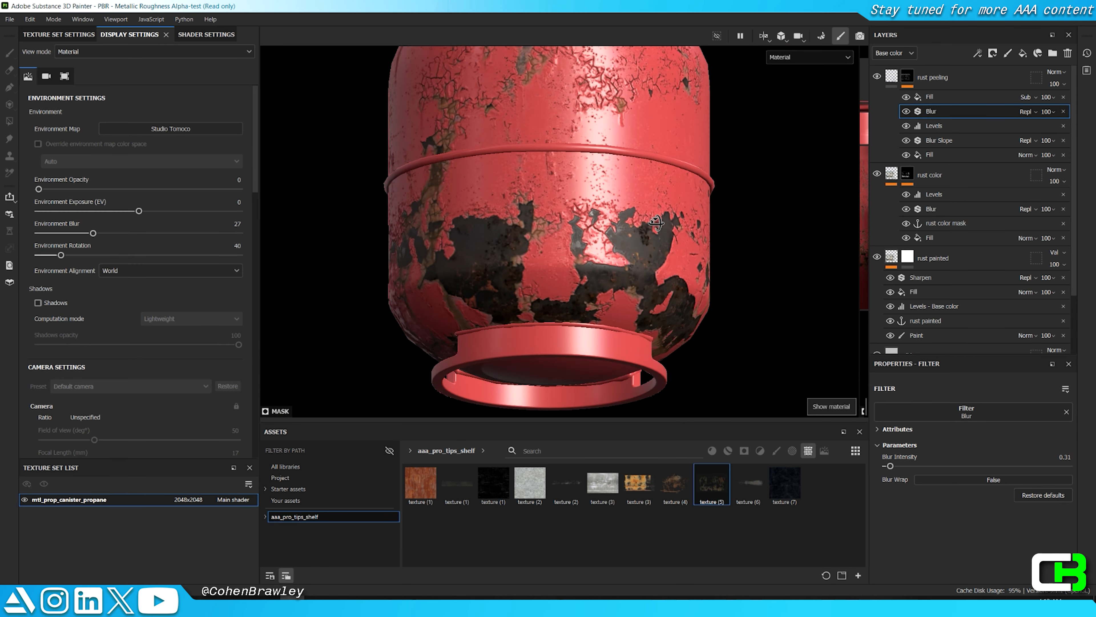
pyautogui.press('Tab')
pyautogui.keyDown('alt'); pyautogui.moveTo(676, 281); pyautogui.dragTo(609, 235); pyautogui.keyUp('alt')
pyautogui.scroll(5, 700, 256)
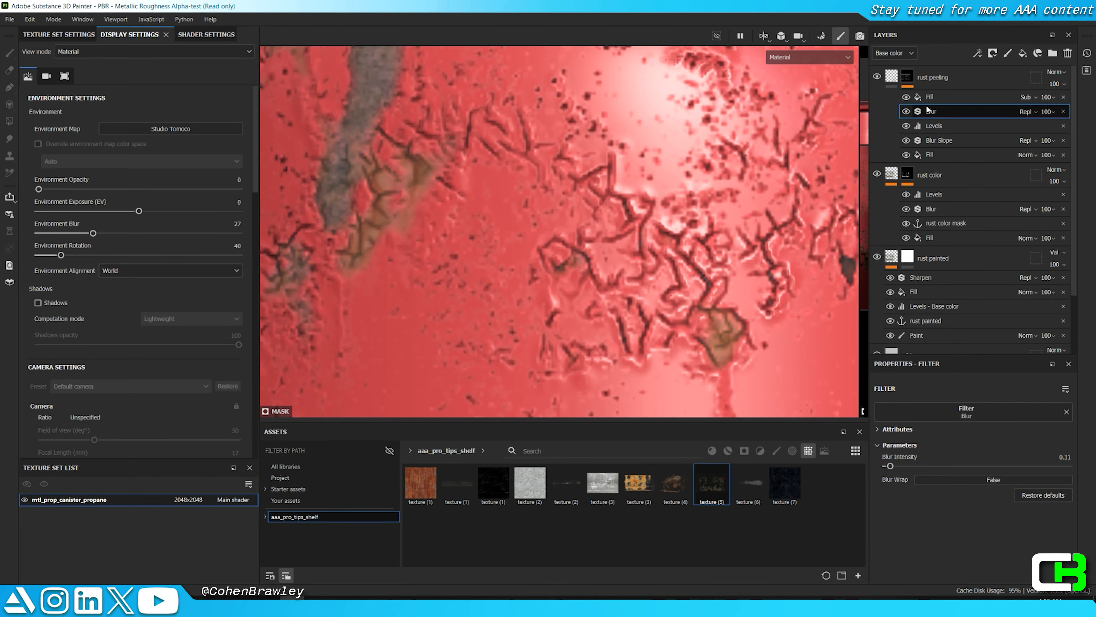
pyautogui.keyDown('alt'); pyautogui.click(907, 76); pyautogui.keyUp('alt')
pyautogui.rightClick(907, 76)
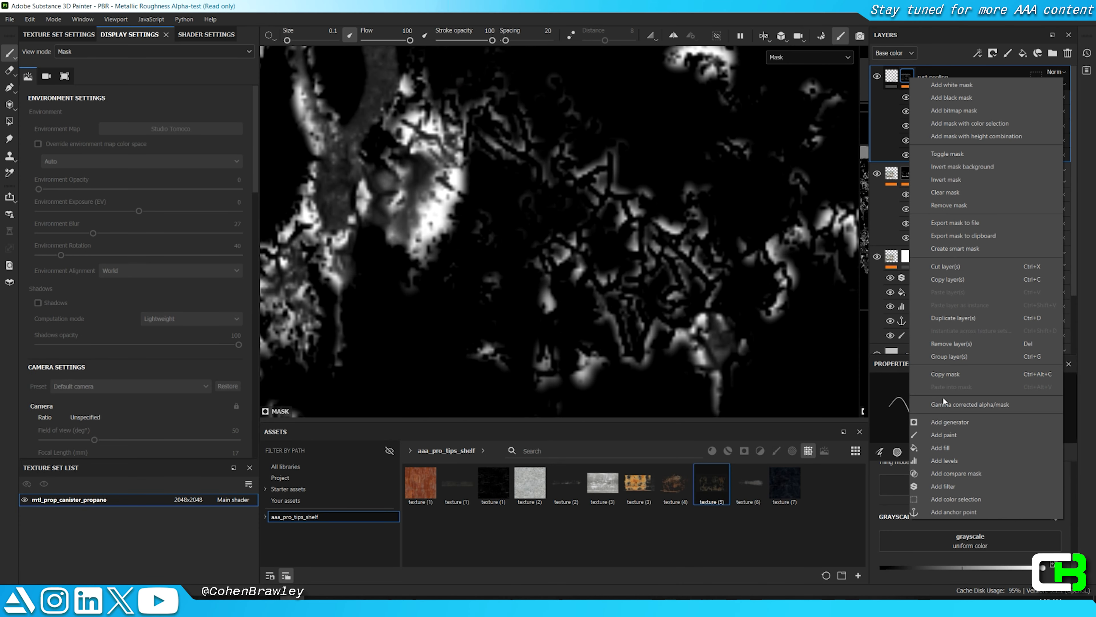
pyautogui.click(955, 461)
pyautogui.press('m')
pyautogui.moveTo(974, 409); pyautogui.dragTo(978, 409)
pyautogui.scroll(-5, 591, 193)
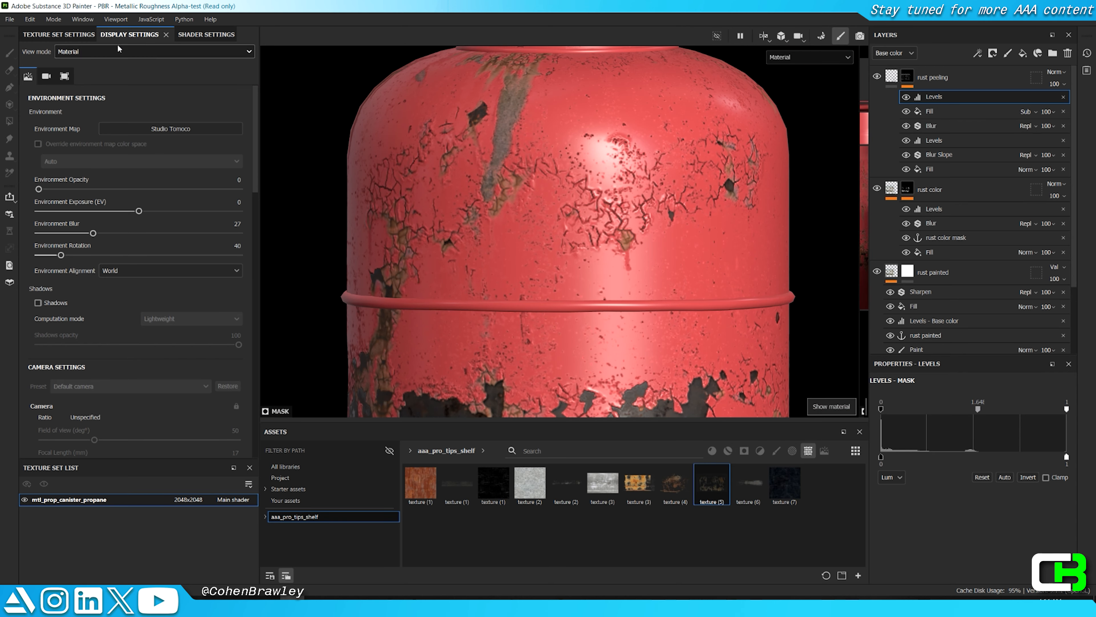
# Step: Choose a size of 2048 for the canister in the texture set settings
pyautogui.click(59, 34)
pyautogui.click(97, 144)
pyautogui.click(100, 209)
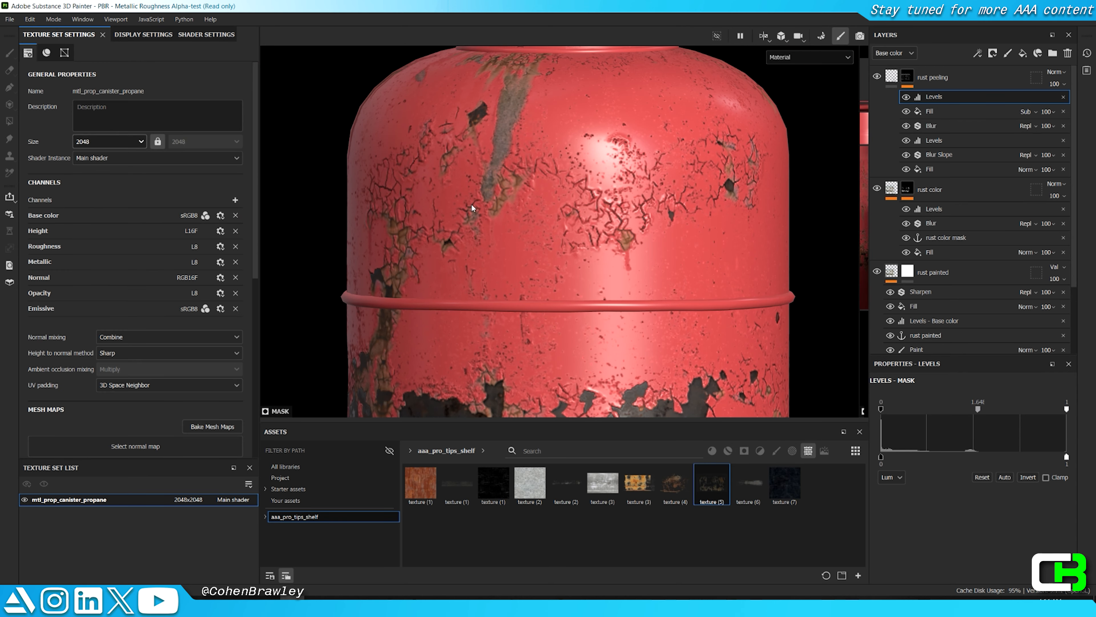
# Step: Set the canister's texture set size to 4096 and inspect the cracked paint up close
pyautogui.scroll(3, 561, 207)
pyautogui.scroll(-1, 653, 218)
pyautogui.press('Tab')
pyautogui.scroll(-4, 653, 218)
pyautogui.keyDown('alt'); pyautogui.moveTo(619, 262); pyautogui.dragTo(658, 247); pyautogui.keyUp('alt')
pyautogui.scroll(5, 658, 247)
pyautogui.press('Tab')
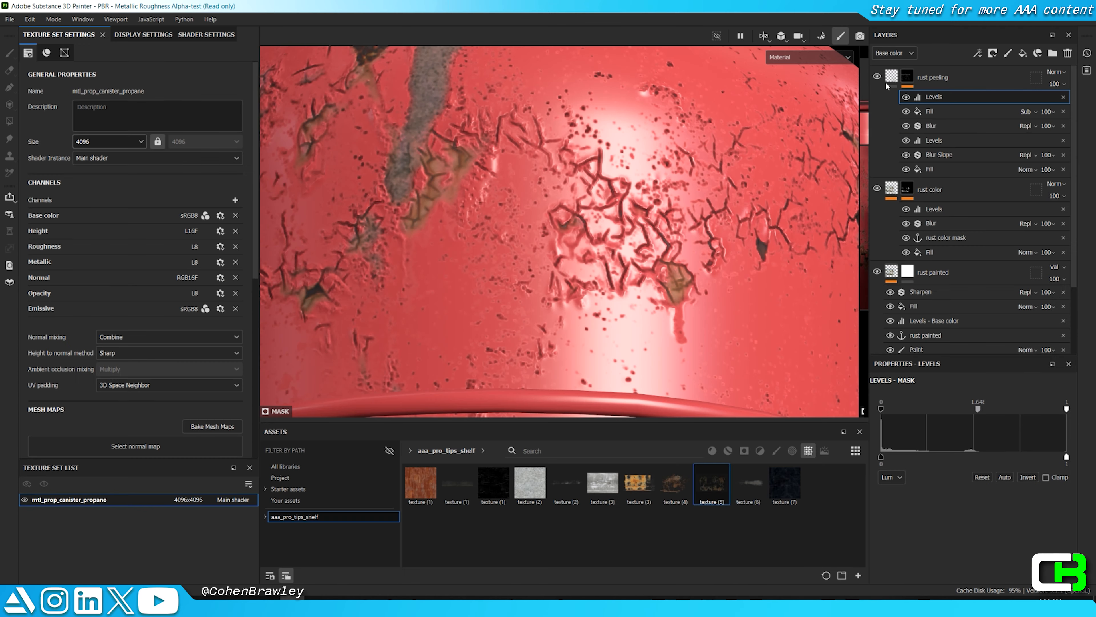
# Step: Raise the rust peeling layer's height to about 0.0175 and check the relief on the canister
pyautogui.click(960, 511)
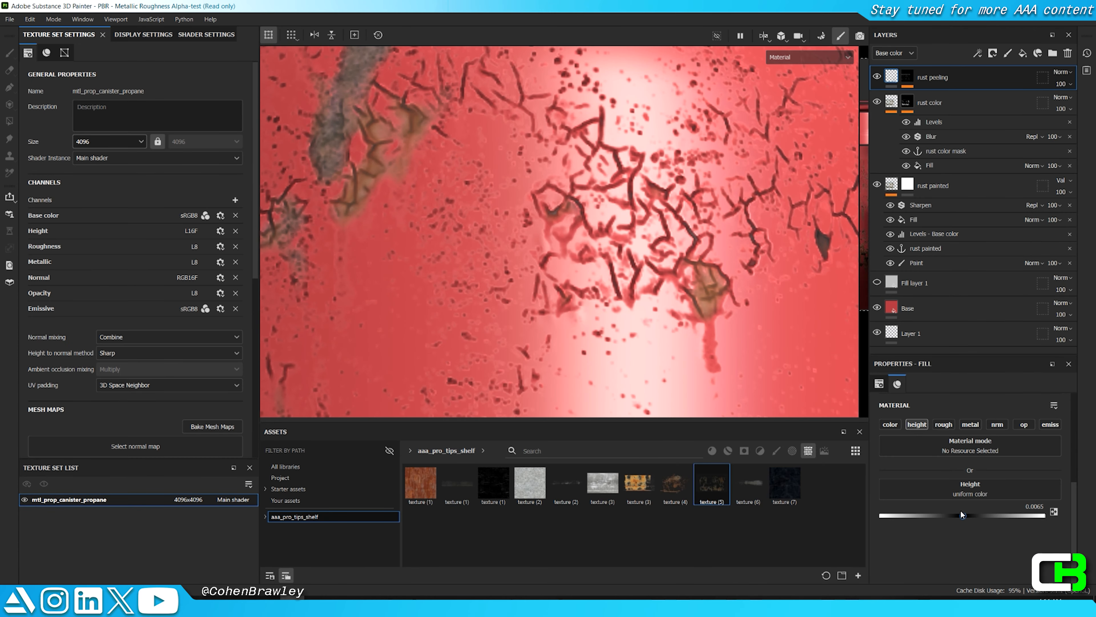
pyautogui.press('Tab')
pyautogui.scroll(-5, 660, 304)
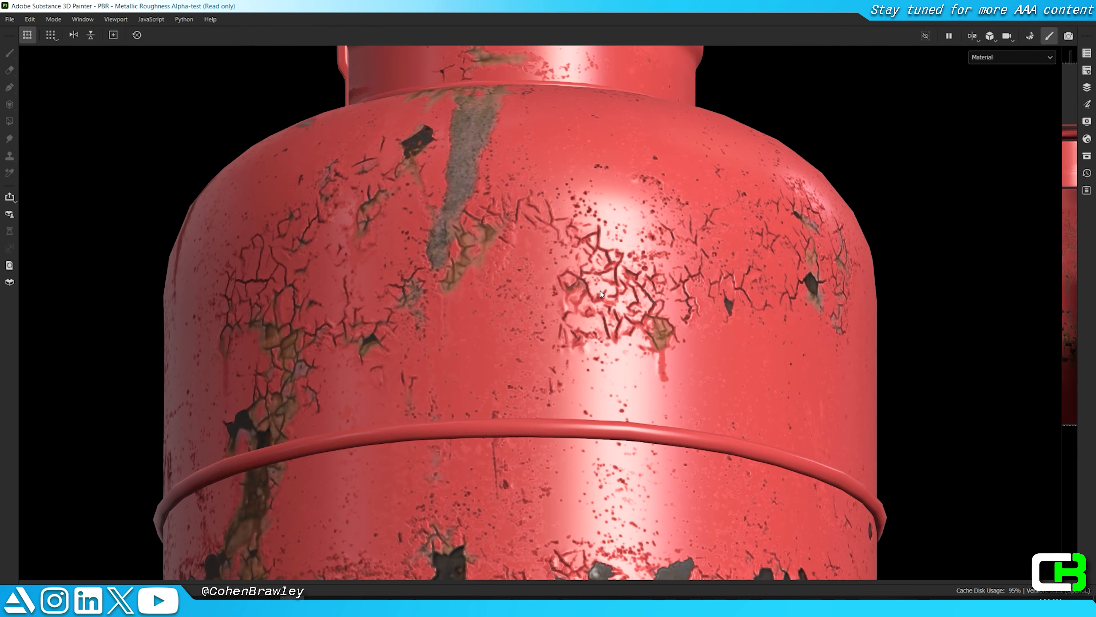
pyautogui.keyDown('alt'); pyautogui.moveTo(660, 305); pyautogui.dragTo(607, 360); pyautogui.keyUp('alt')
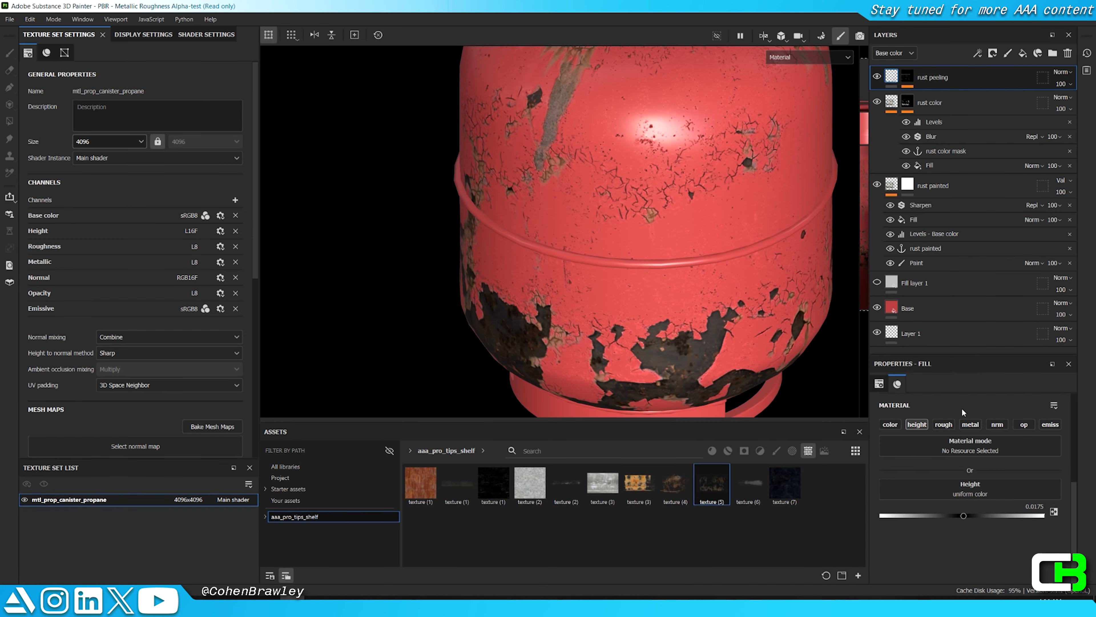
# Step: Enable base color on the rust peeling layer and set it to the pale red D49999
pyautogui.click(890, 424)
pyautogui.keyDown('alt'); pyautogui.moveTo(648, 242); pyautogui.dragTo(725, 264); pyautogui.keyUp('alt')
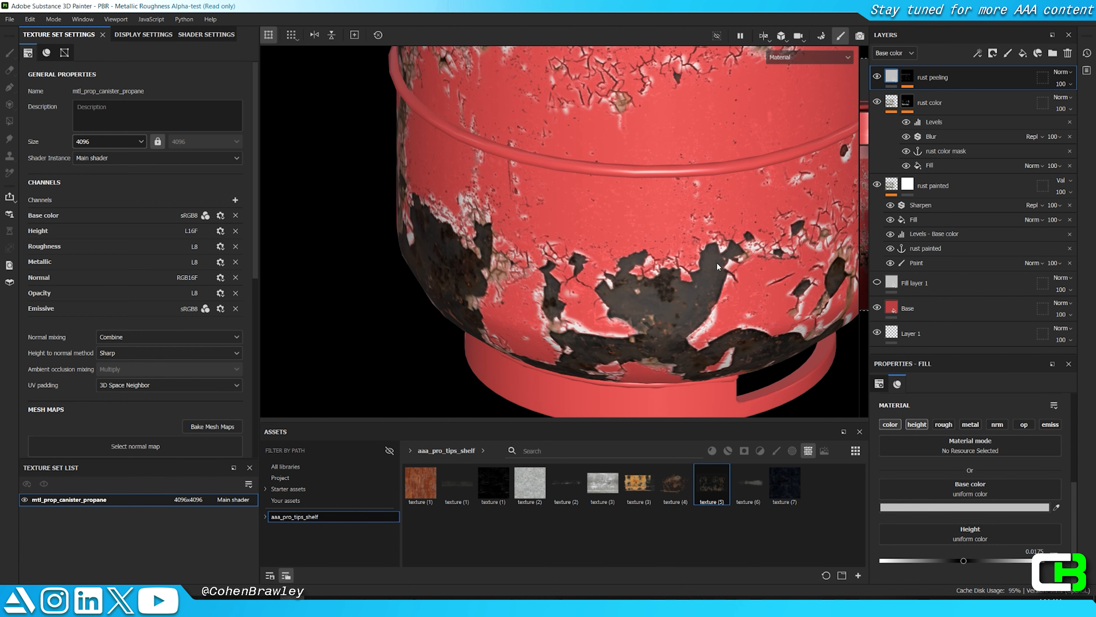
pyautogui.scroll(1, 725, 265)
pyautogui.click(983, 506)
pyautogui.moveTo(848, 445); pyautogui.dragTo(867, 440)
pyautogui.scroll(-5, 647, 208)
pyautogui.scroll(8, 629, 238)
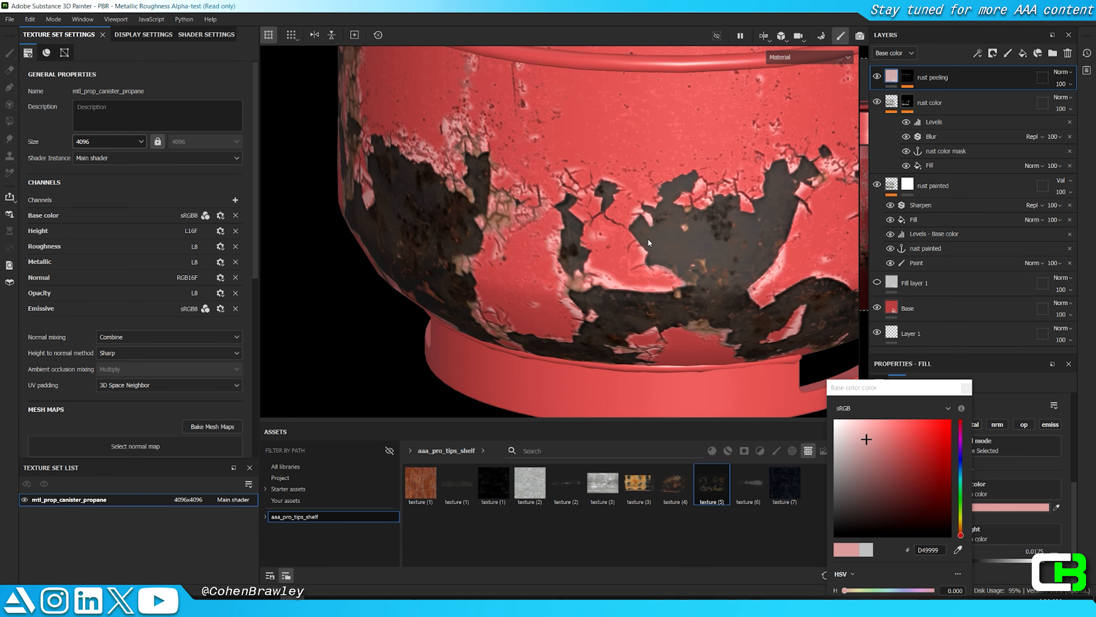
# Step: Lower the rust peeling layer's opacity to 32
pyautogui.moveTo(1065, 103)
pyautogui.mouseDown()
pyautogui.moveTo(1052, 102)
pyautogui.moveTo(1060, 95)
pyautogui.mouseUp()
pyautogui.press('Tab')
pyautogui.scroll(-8, 656, 199)
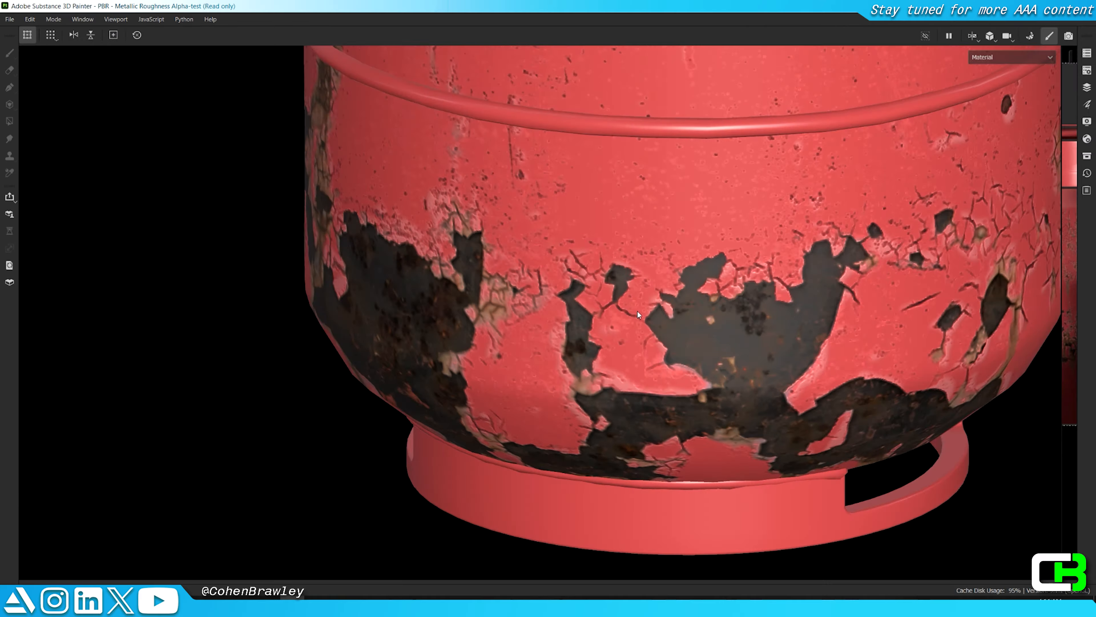
# Step: Inspect the peeling paint edges around the canister from several angles and distances
pyautogui.keyDown('alt'); pyautogui.moveTo(630, 260); pyautogui.dragTo(680, 257); pyautogui.keyUp('alt')
pyautogui.scroll(-4, 752, 264)
pyautogui.keyDown('alt'); pyautogui.moveTo(751, 264); pyautogui.dragTo(468, 363); pyautogui.keyUp('alt')
pyautogui.scroll(4, 639, 308)
pyautogui.press('Tab')
pyautogui.moveTo(672, 252)
pyautogui.keyDown('alt'); pyautogui.mouseDown()
pyautogui.moveTo(694, 135)
pyautogui.moveTo(648, 202)
pyautogui.moveTo(647, 254)
pyautogui.moveTo(696, 228)
pyautogui.moveTo(595, 175)
pyautogui.moveTo(672, 213)
pyautogui.mouseUp(); pyautogui.keyUp('alt')
pyautogui.scroll(-3, 648, 254)
pyautogui.scroll(2, 696, 228)
pyautogui.scroll(-4, 672, 214)
pyautogui.scroll(4, 672, 216)
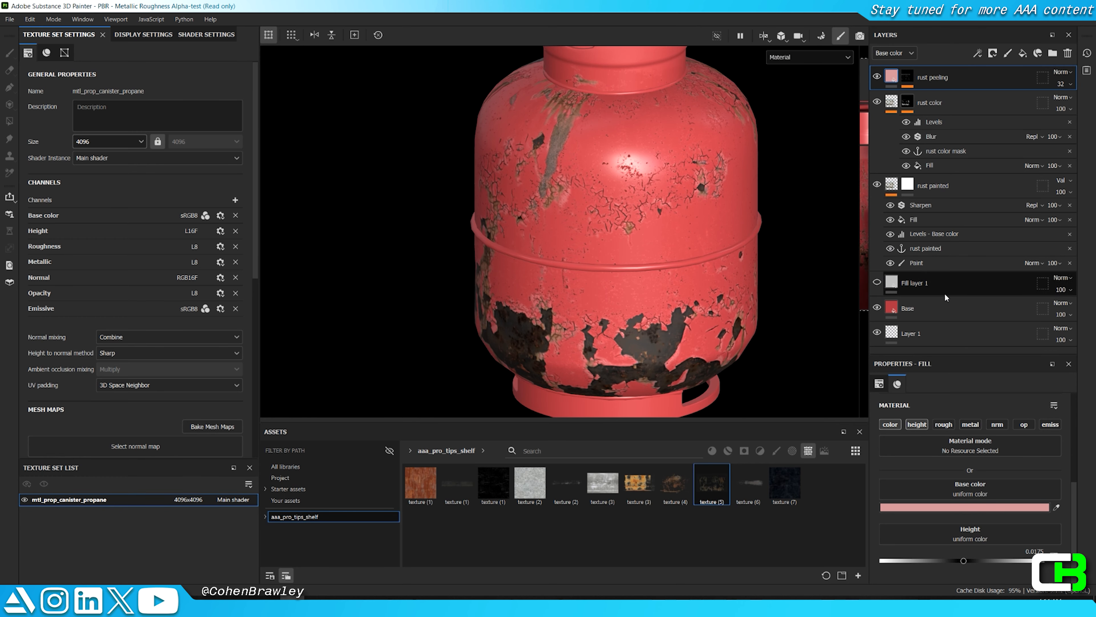
# Step: Try the more saturated red B93434 as the Base layer's base color and check it on the whole canister
pyautogui.click(910, 308)
pyautogui.click(944, 506)
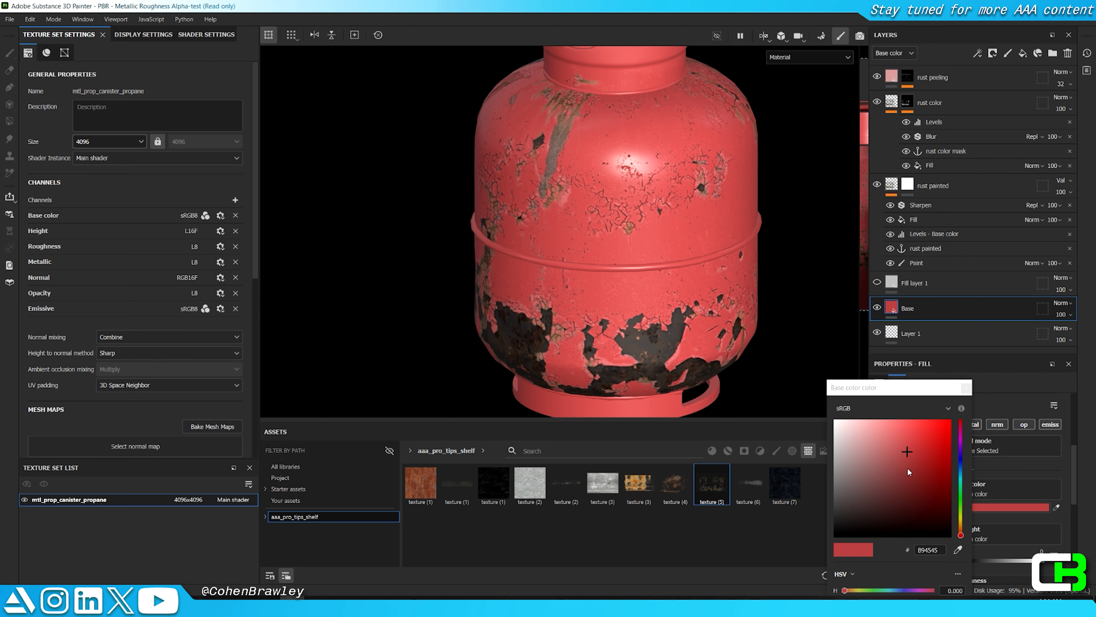
pyautogui.click(907, 467)
pyautogui.click(914, 451)
pyautogui.moveTo(915, 450); pyautogui.dragTo(919, 452)
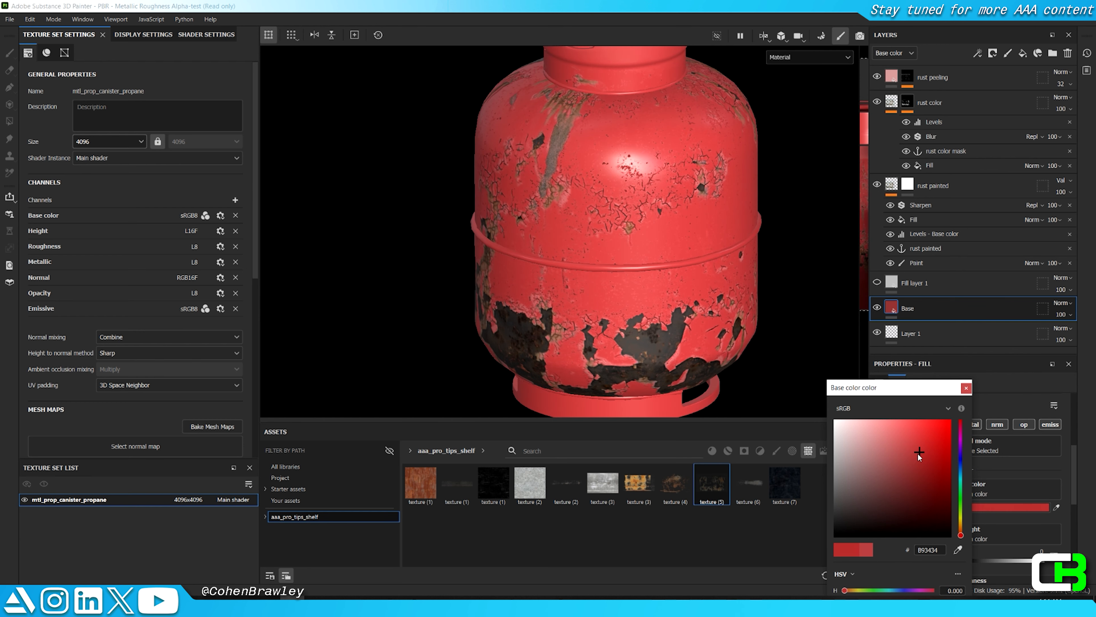
pyautogui.press('Tab')
pyautogui.scroll(-5, 604, 281)
pyautogui.keyDown('alt'); pyautogui.moveTo(626, 285); pyautogui.dragTo(629, 321); pyautogui.keyUp('alt')
pyautogui.scroll(2, 629, 321)
pyautogui.scroll(2, 613, 310)
pyautogui.press('Tab')
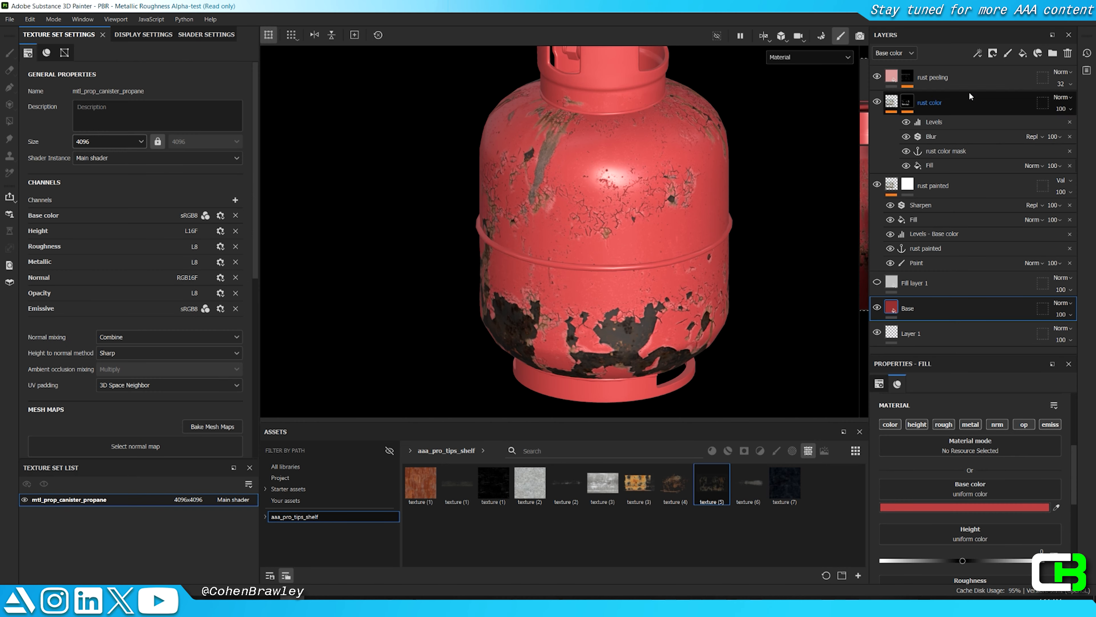
# Step: Add a Passthrough paint layer named "color correct" above rust peeling, with a Levels effect on base color
pyautogui.click(945, 79)
pyautogui.click(1008, 53)
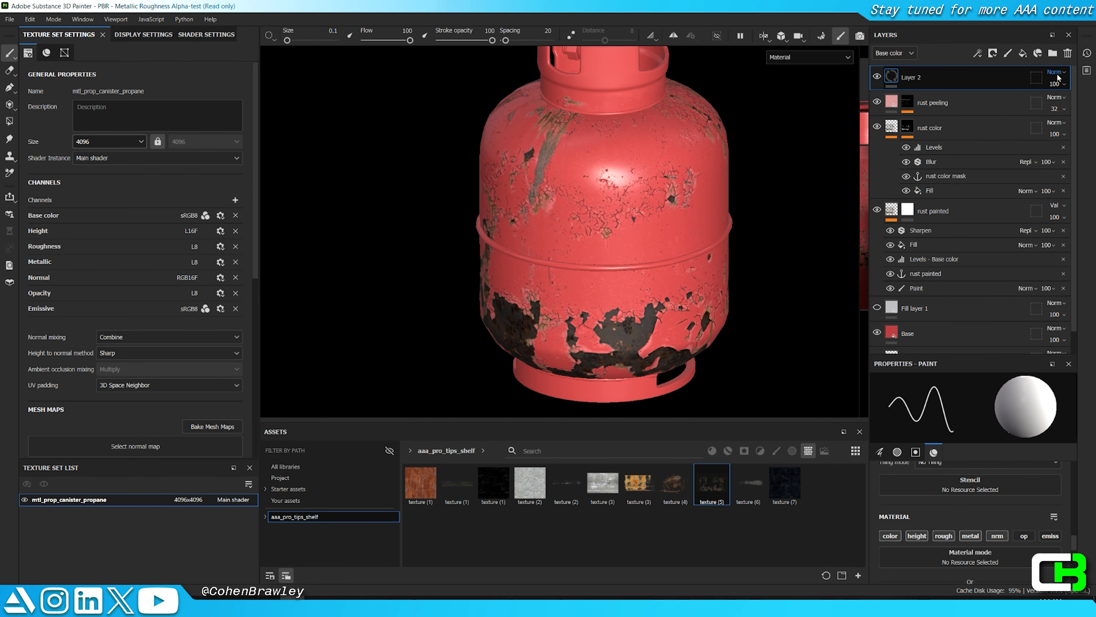
pyautogui.doubleClick(908, 77)
pyautogui.rightClick(908, 80)
pyautogui.click(961, 510)
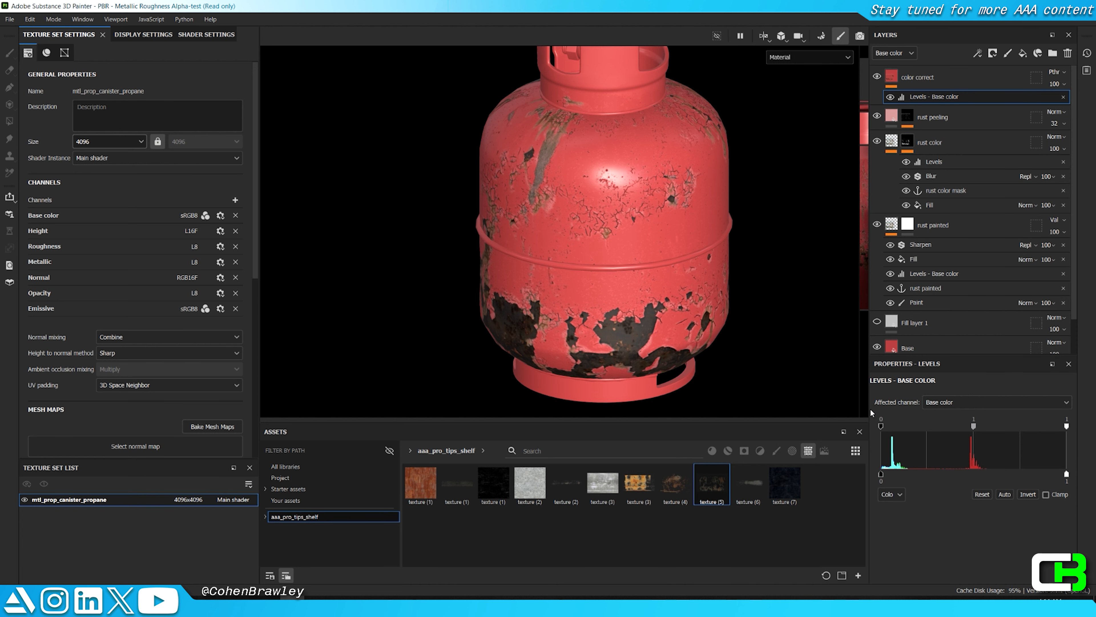
# Step: Try a midtone of about 1.08 in the color correct layer's Levels and view the canister
pyautogui.moveTo(879, 426)
pyautogui.mouseDown()
pyautogui.moveTo(894, 426)
pyautogui.moveTo(868, 427)
pyautogui.mouseUp()
pyautogui.moveTo(973, 426)
pyautogui.mouseDown()
pyautogui.moveTo(993, 426)
pyautogui.moveTo(976, 429)
pyautogui.mouseUp()
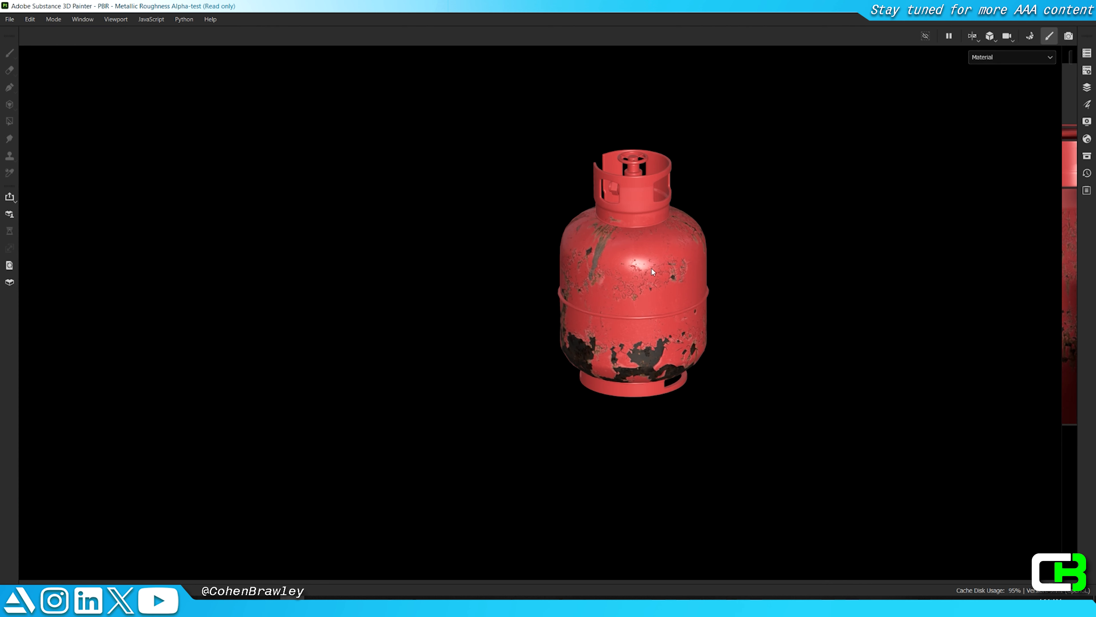
pyautogui.moveTo(652, 269)
pyautogui.keyDown('alt'); pyautogui.mouseDown()
pyautogui.moveTo(669, 205)
pyautogui.moveTo(651, 289)
pyautogui.mouseUp(); pyautogui.keyUp('alt')
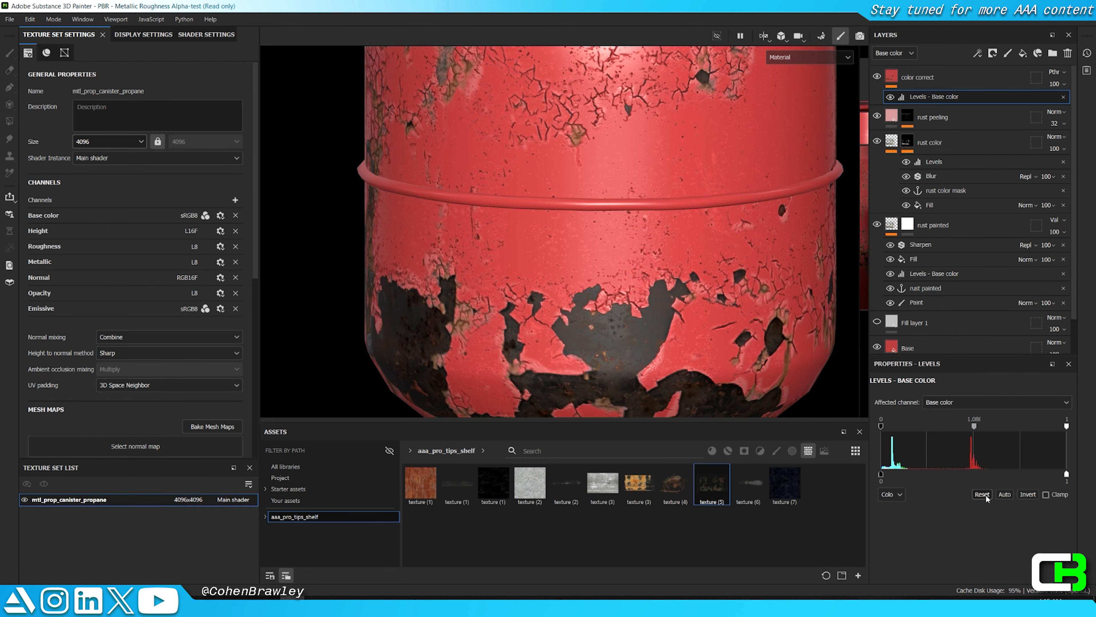
# Step: Raise the color correct Levels black point to about 0.02 and set its midtone to about 0.99
pyautogui.moveTo(881, 426); pyautogui.dragTo(950, 394)
pyautogui.scroll(-5, 617, 218)
pyautogui.scroll(5, 616, 218)
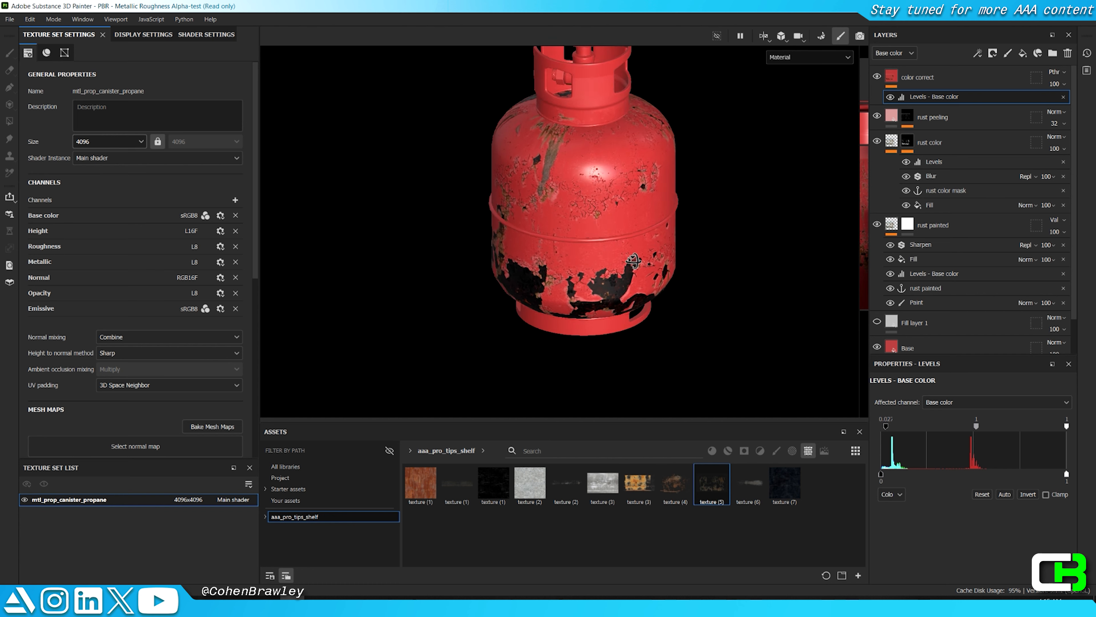
pyautogui.moveTo(976, 427); pyautogui.dragTo(977, 427)
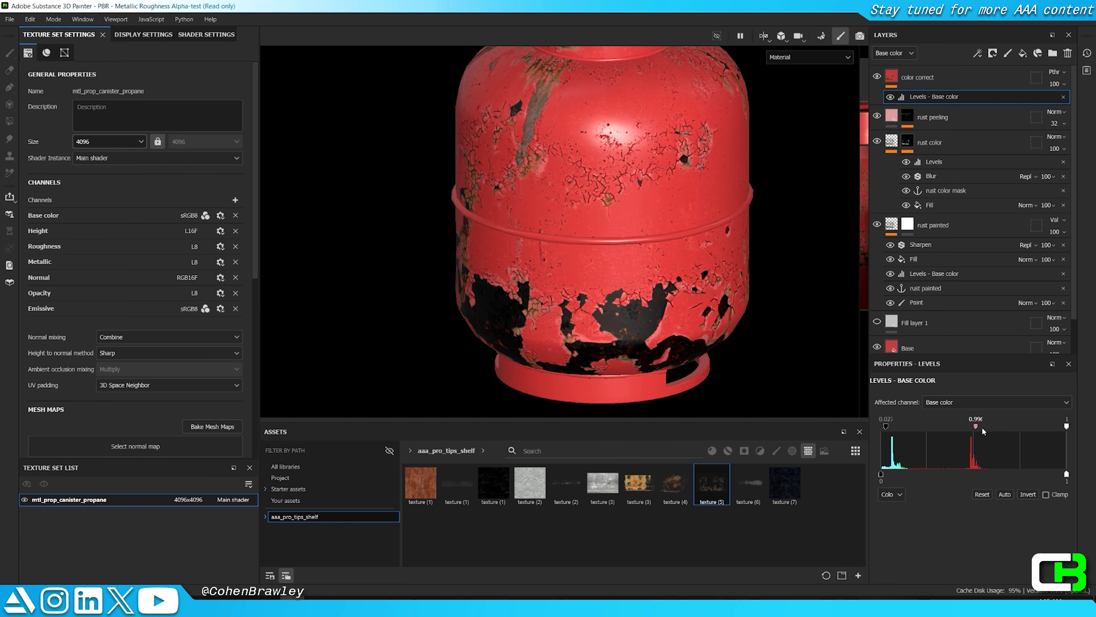
# Step: Add a mask with a Fill effect to the color correct layer and list the available anchor points
pyautogui.rightClick(929, 88)
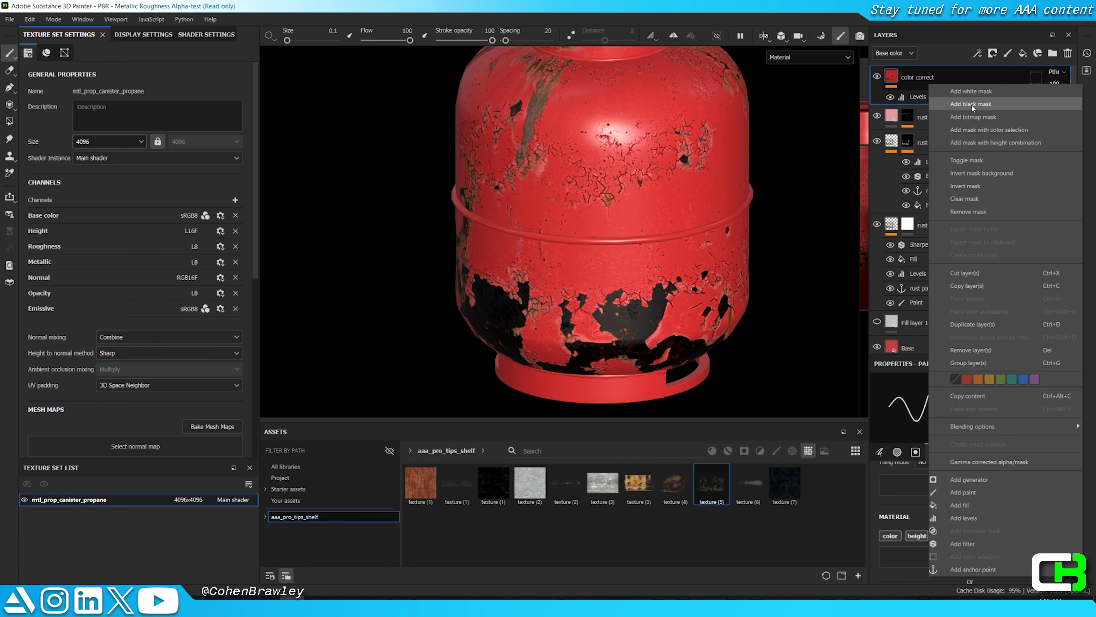
pyautogui.click(975, 95)
pyautogui.rightClick(944, 77)
pyautogui.click(977, 496)
pyautogui.click(977, 436)
pyautogui.click(1018, 437)
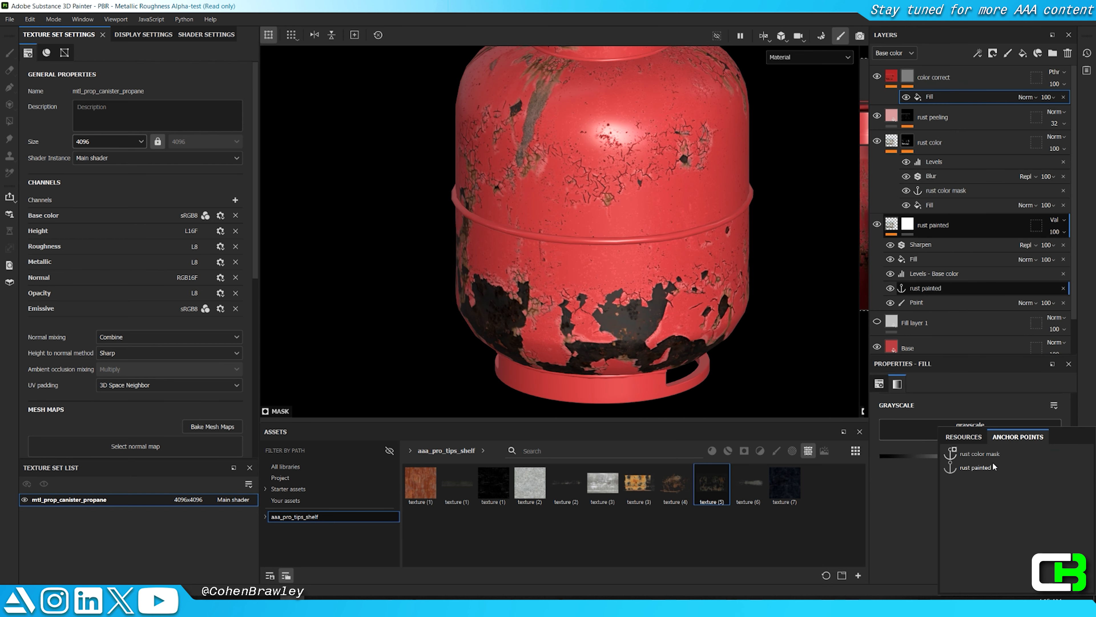
# Step: Try the rust painted anchor point as the mask's fill source, inverting it and viewing the mask
pyautogui.click(976, 468)
pyautogui.press('c')
pyautogui.scroll(-1, 1017, 548)
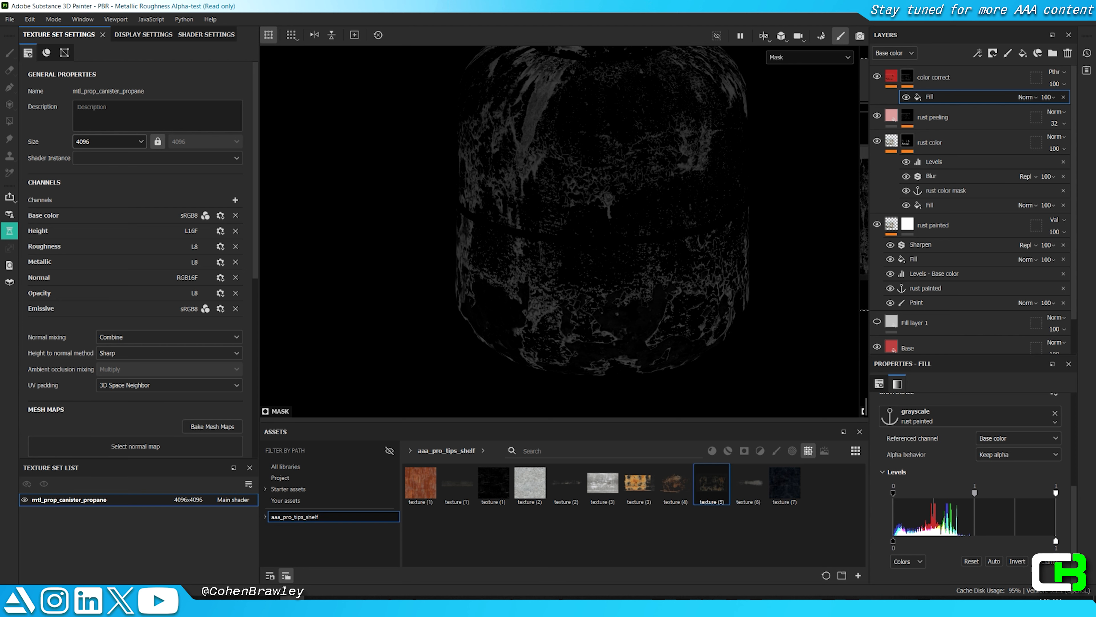
pyautogui.press('m')
pyautogui.click(1020, 563)
pyautogui.press('c')
# Step: Use the rust color mask anchor point as the mask's fill source and invert its levels
pyautogui.click(964, 421)
pyautogui.click(978, 447)
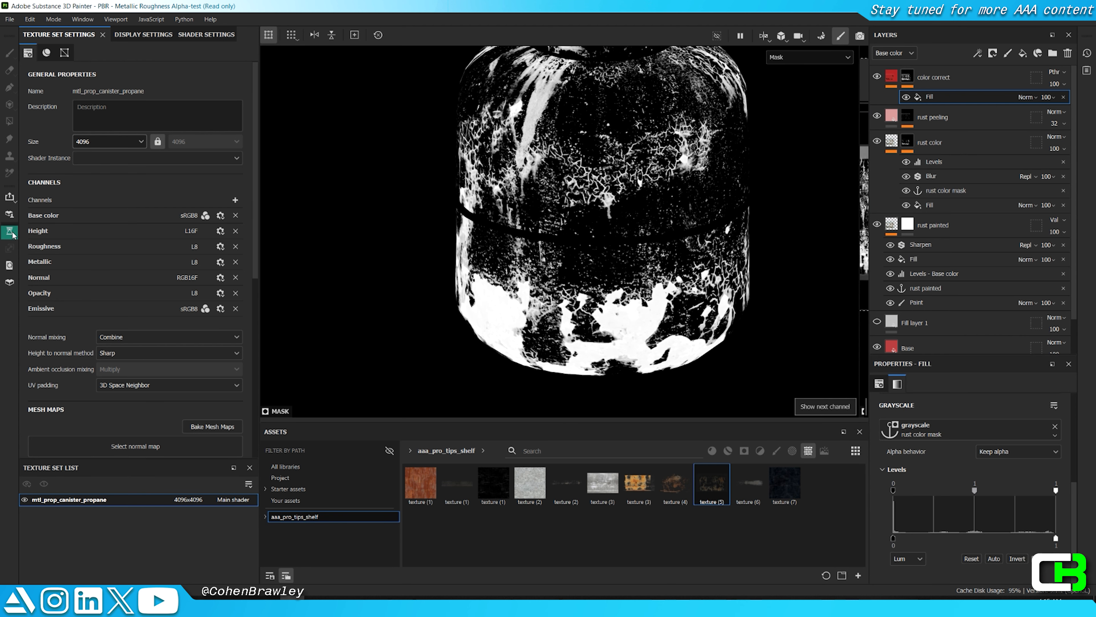
pyautogui.press('m')
pyautogui.click(1012, 562)
pyautogui.keyDown('alt'); pyautogui.moveTo(625, 267); pyautogui.dragTo(622, 218); pyautogui.keyUp('alt')
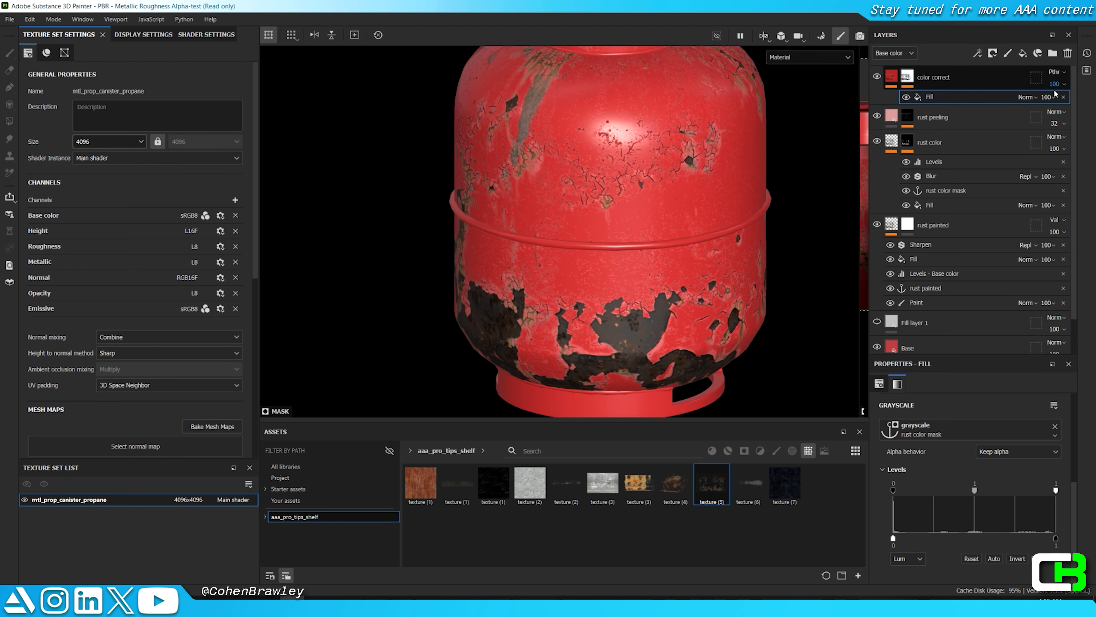
# Step: Lower the color correct layer's opacity to 74 and check the canister from near and far
pyautogui.moveTo(1067, 100)
pyautogui.mouseDown()
pyautogui.moveTo(1053, 99)
pyautogui.moveTo(1080, 90)
pyautogui.mouseUp()
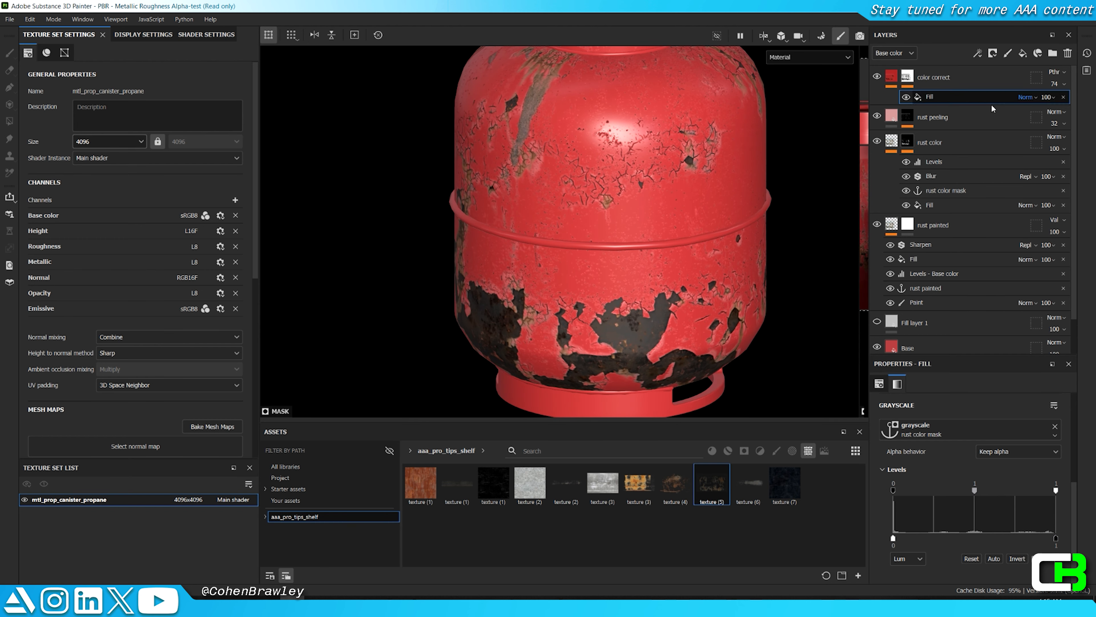
pyautogui.scroll(-5, 669, 195)
pyautogui.press('Tab')
pyautogui.keyDown('alt'); pyautogui.moveTo(634, 267); pyautogui.dragTo(597, 310); pyautogui.keyUp('alt')
pyautogui.scroll(3, 646, 250)
pyautogui.scroll(-3, 597, 310)
pyautogui.scroll(-3, 582, 303)
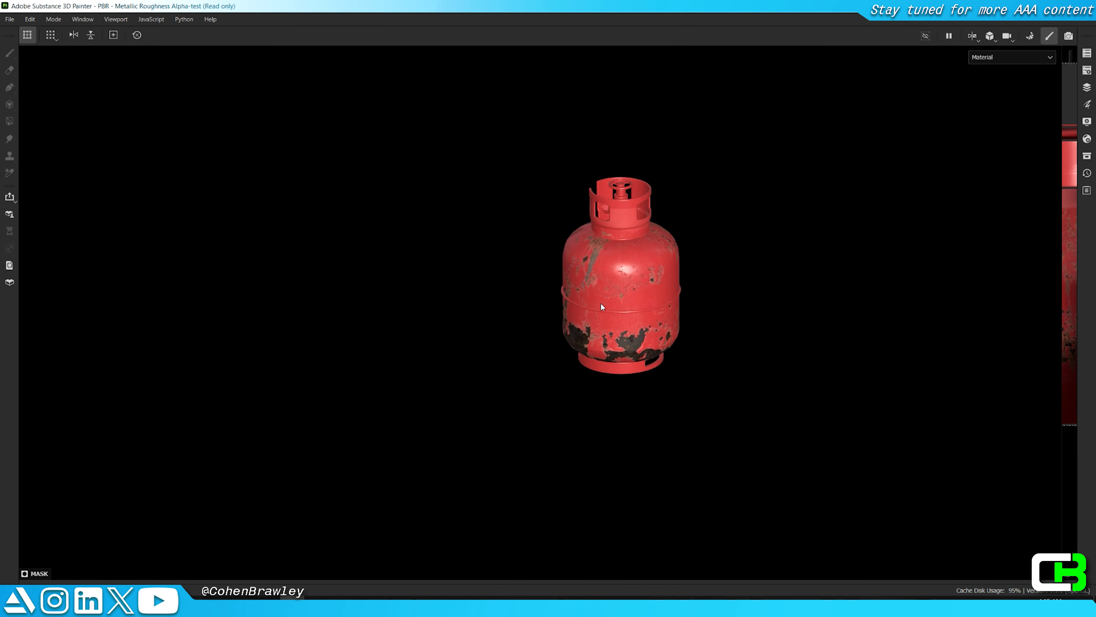
pyautogui.press('Tab')
pyautogui.scroll(6, 666, 227)
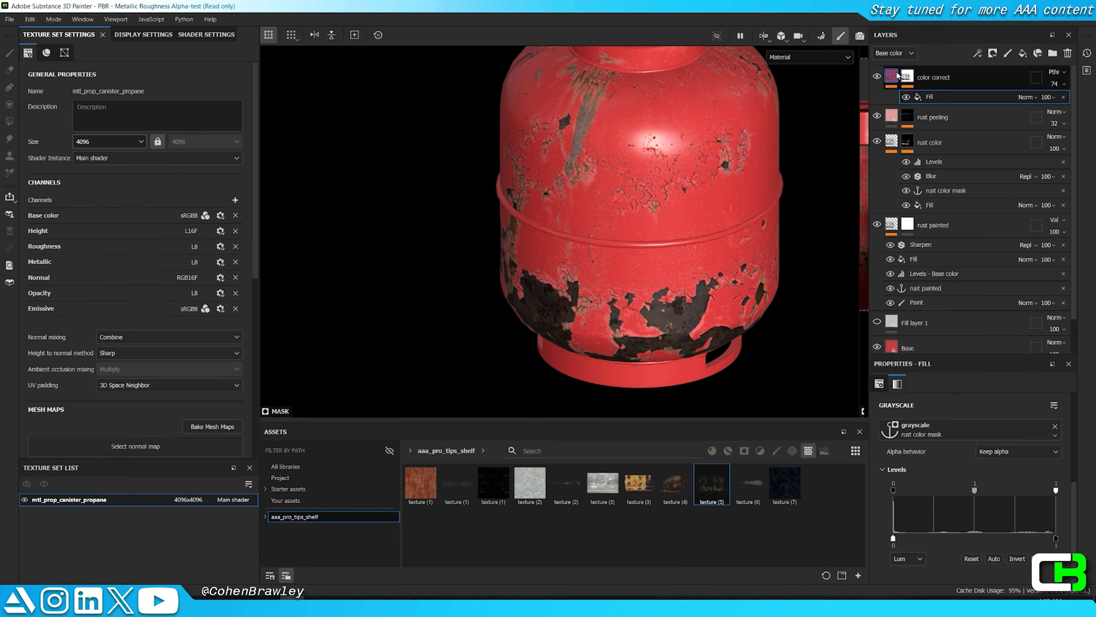
# Step: Add an HSL Perceptive filter affecting only color to the color correct layer's content, with lightness at about 0.415
pyautogui.click(897, 75)
pyautogui.rightClick(891, 78)
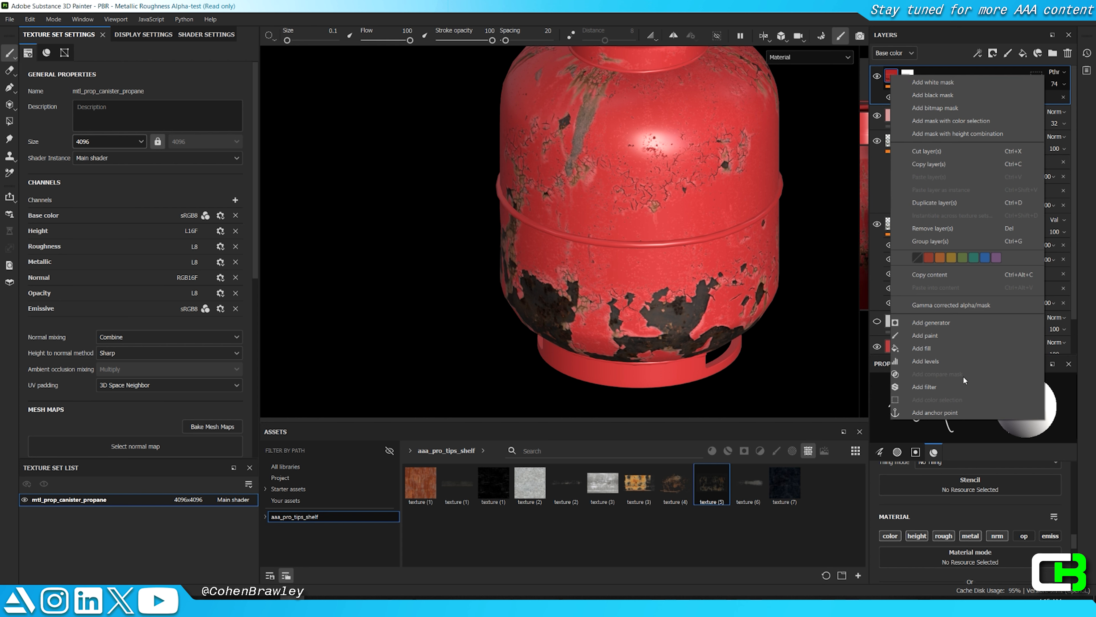
pyautogui.click(925, 387)
pyautogui.click(974, 422)
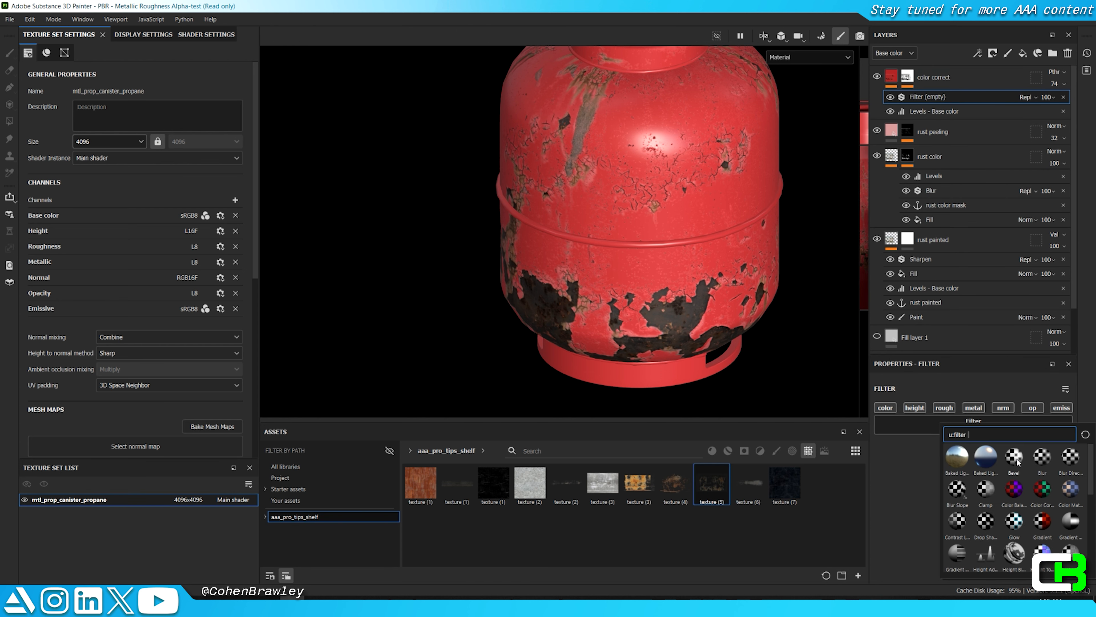
pyautogui.click(1015, 488)
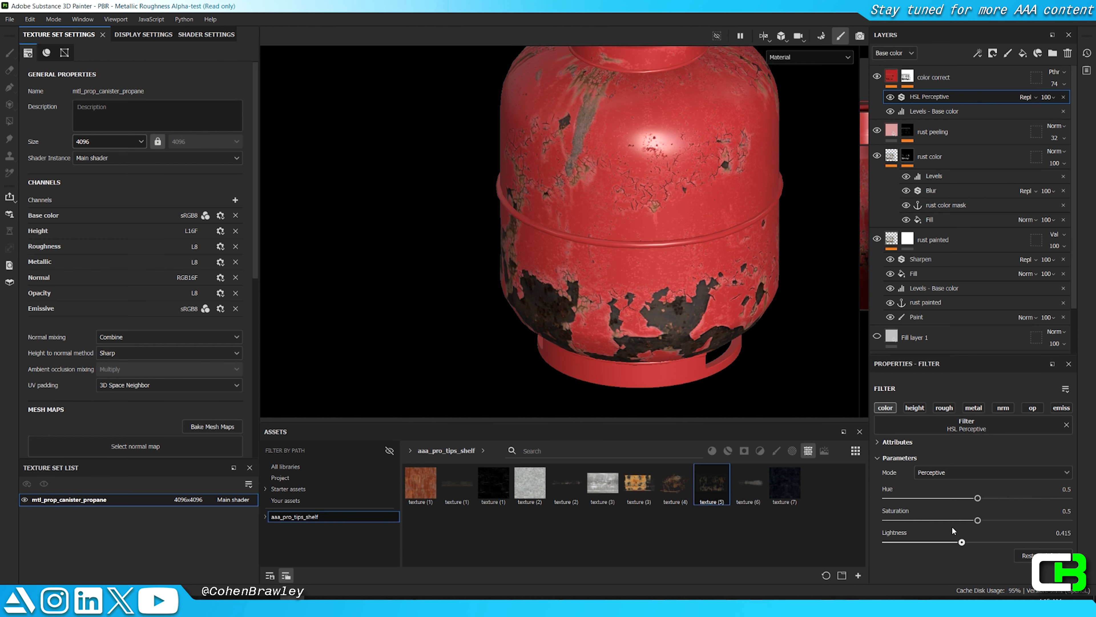
pyautogui.press('Tab')
pyautogui.scroll(-5, 682, 281)
pyautogui.keyDown('alt'); pyautogui.moveTo(683, 282); pyautogui.dragTo(665, 336); pyautogui.keyUp('alt')
pyautogui.scroll(3, 674, 216)
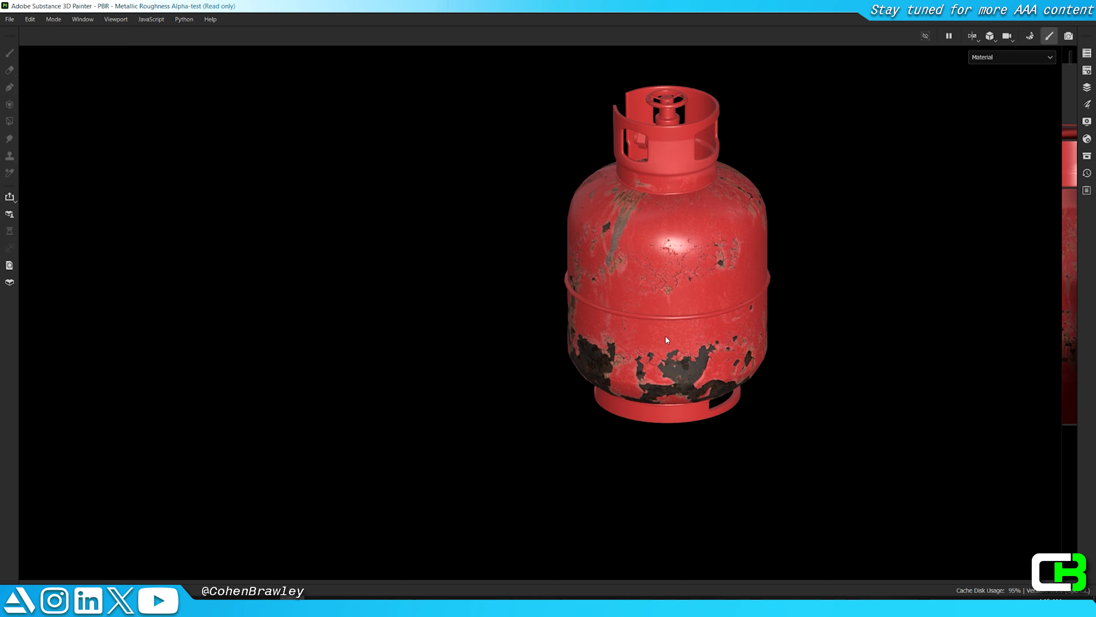
pyautogui.scroll(2, 664, 251)
pyautogui.press('Tab')
# Step: Add a fill layer above color correct with a black mask, and add a Fill effect to that mask
pyautogui.click(959, 76)
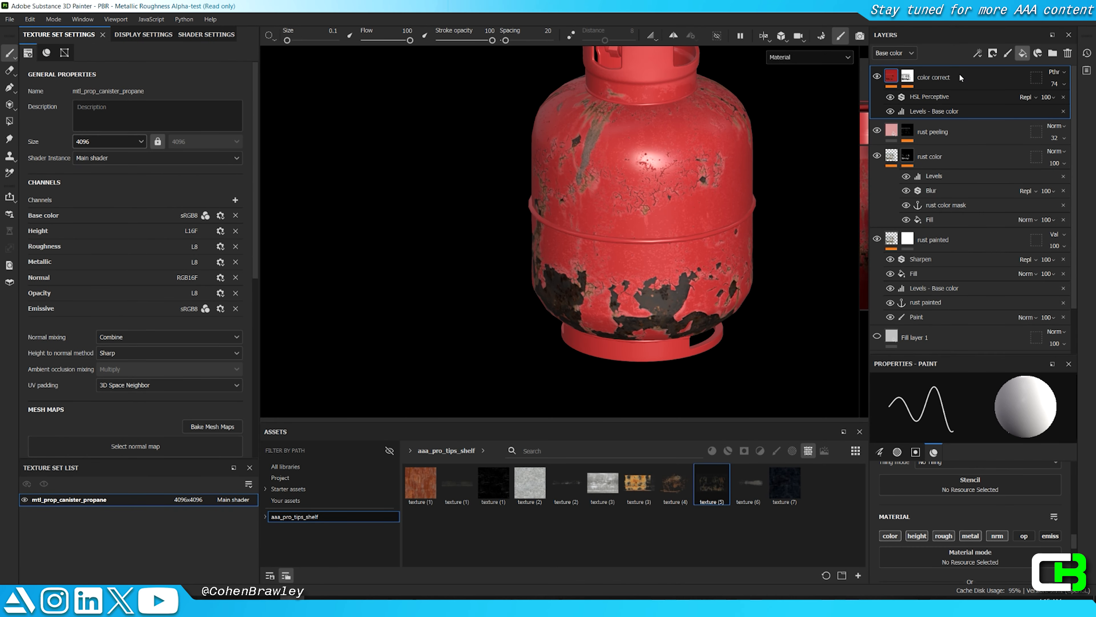
pyautogui.click(1023, 53)
pyautogui.rightClick(939, 75)
pyautogui.click(965, 95)
pyautogui.rightClick(942, 71)
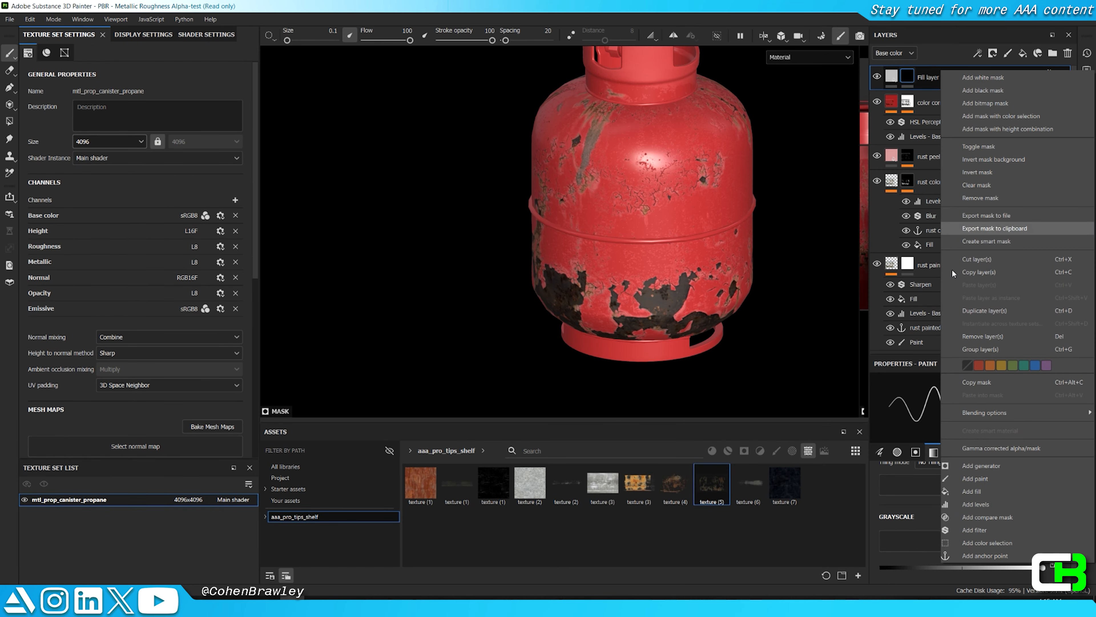
pyautogui.click(974, 491)
pyautogui.click(973, 432)
pyautogui.write('crease')
pyautogui.press('BackSpace')
pyautogui.press('BackSpace')
pyautogui.press('BackSpace')
pyautogui.press('BackSpace')
pyautogui.press('BackSpace')
pyautogui.press('BackSpace')
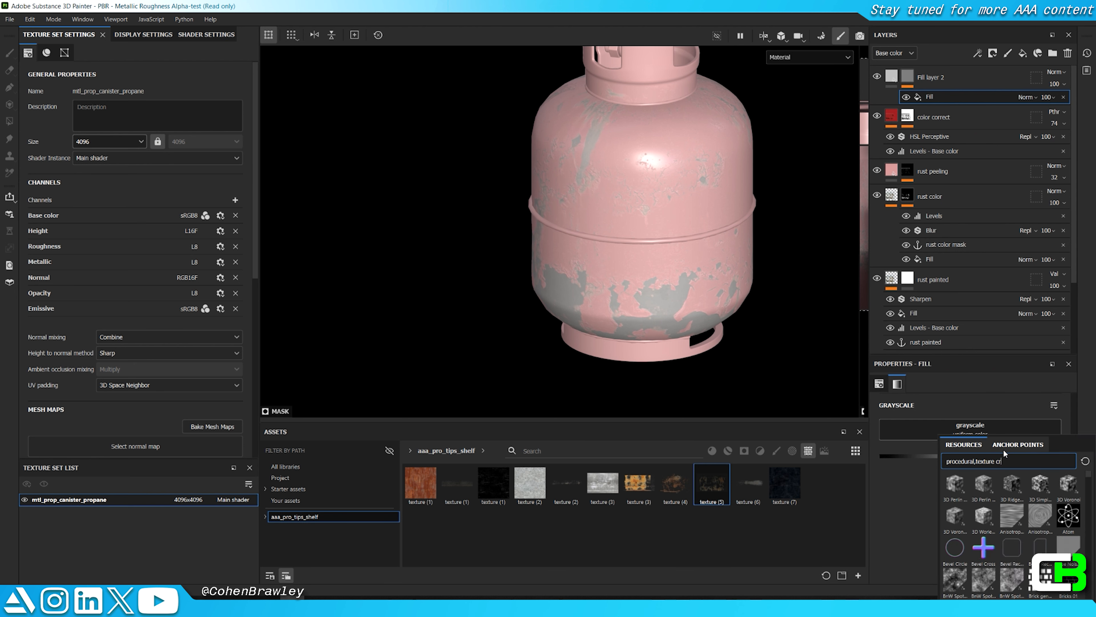
# Step: Search the procedural textures for "fold", assign Cloth Fold Large to the mask's fill, and set its tiling to 2
pyautogui.write('fold')
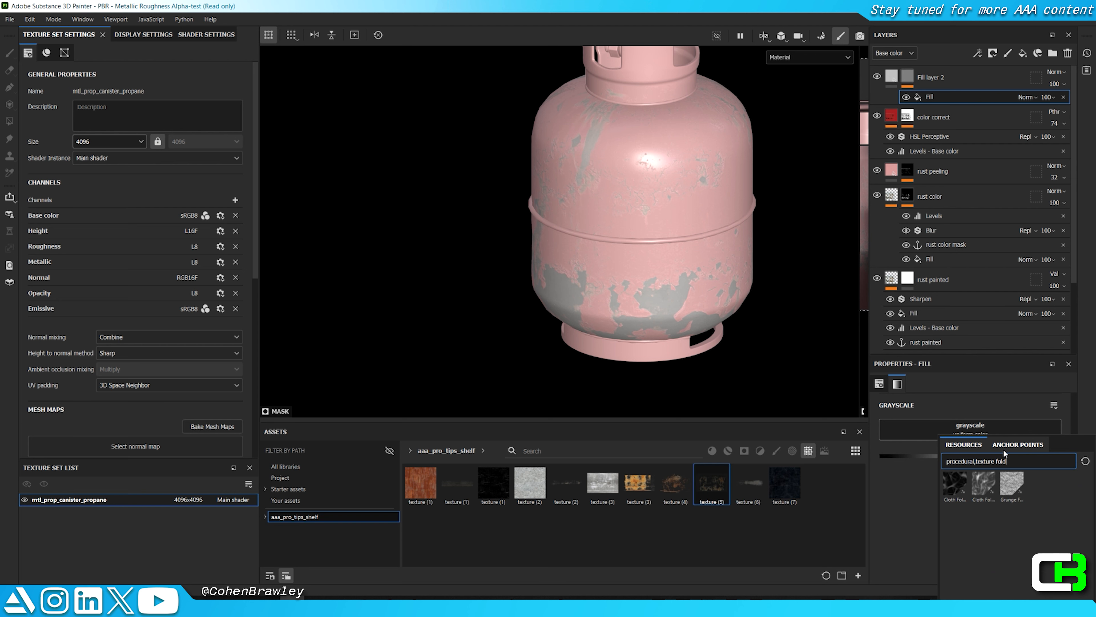
pyautogui.click(955, 484)
pyautogui.scroll(3, 633, 141)
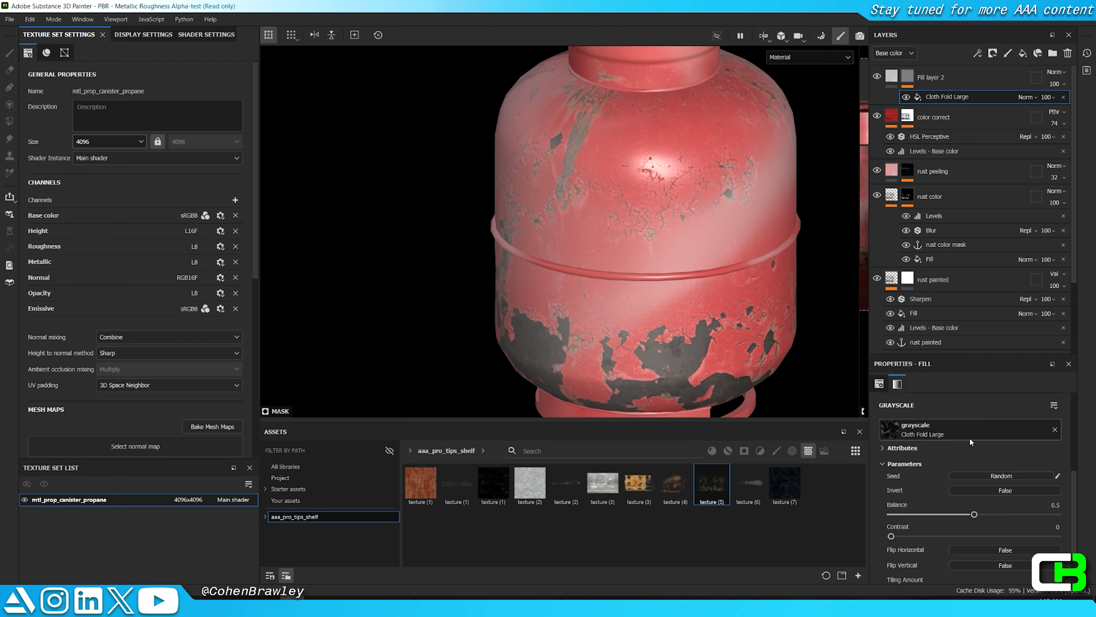
pyautogui.scroll(2, 972, 413)
pyautogui.press('Return')
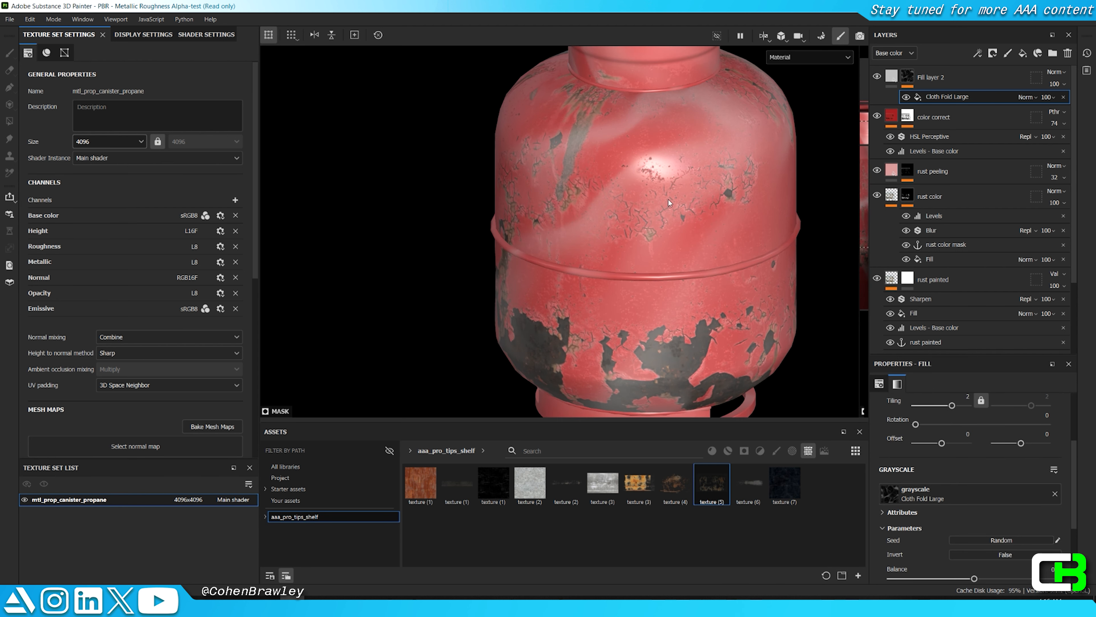
# Step: Swap the mask's fill texture to Cloth Fold Medium and set its rotation to 154.29
pyautogui.scroll(-1, 675, 213)
pyautogui.scroll(1, 697, 247)
pyautogui.moveTo(945, 419); pyautogui.dragTo(971, 424)
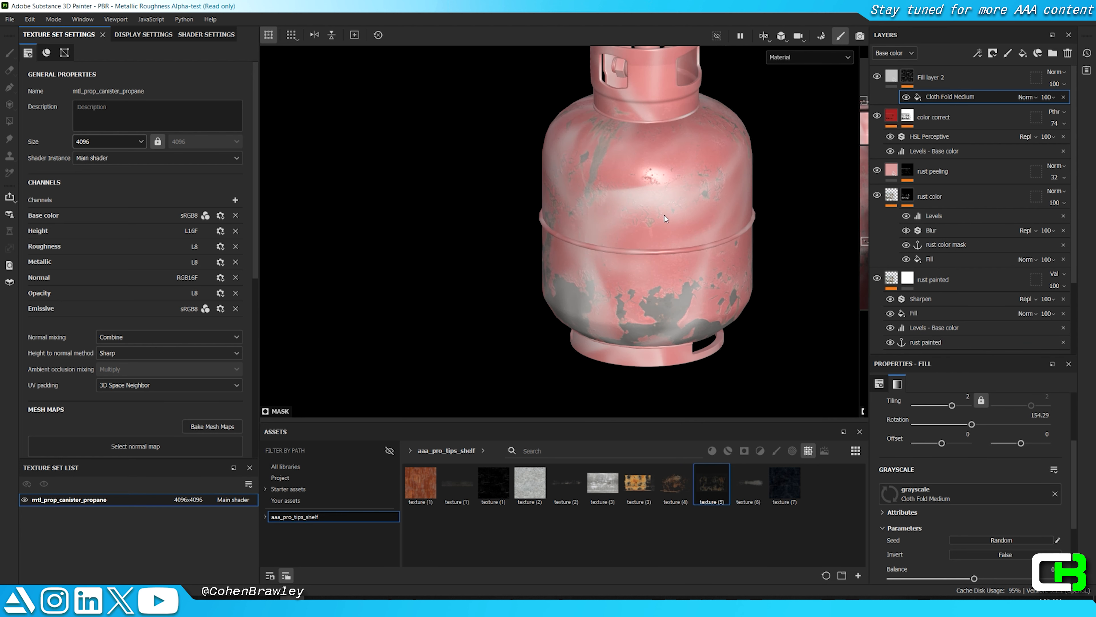
pyautogui.scroll(2, 665, 215)
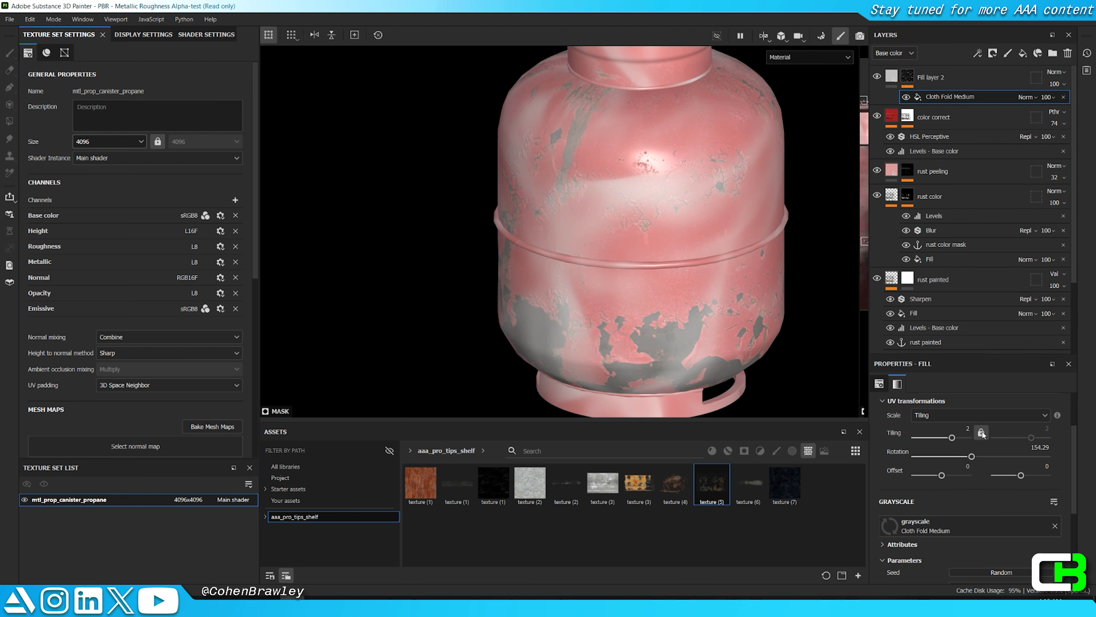
pyautogui.moveTo(929, 574); pyautogui.dragTo(934, 564)
# Step: Limit the fill layer to the height channel, set its height to -0.7403, and rename the layer "dents"
pyautogui.click(895, 75)
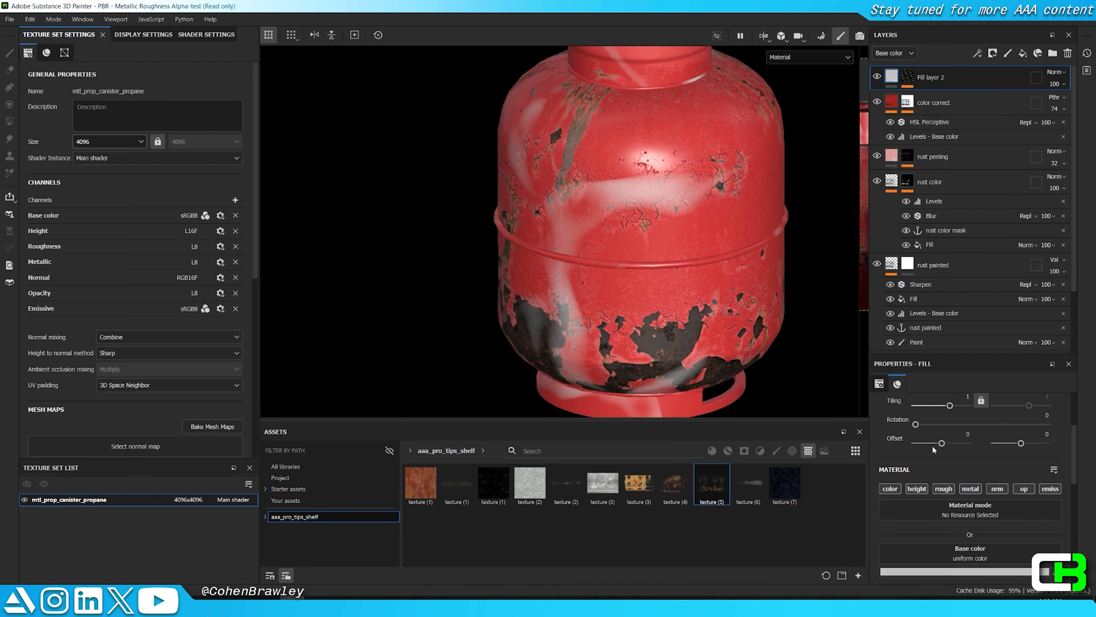
pyautogui.click(914, 490)
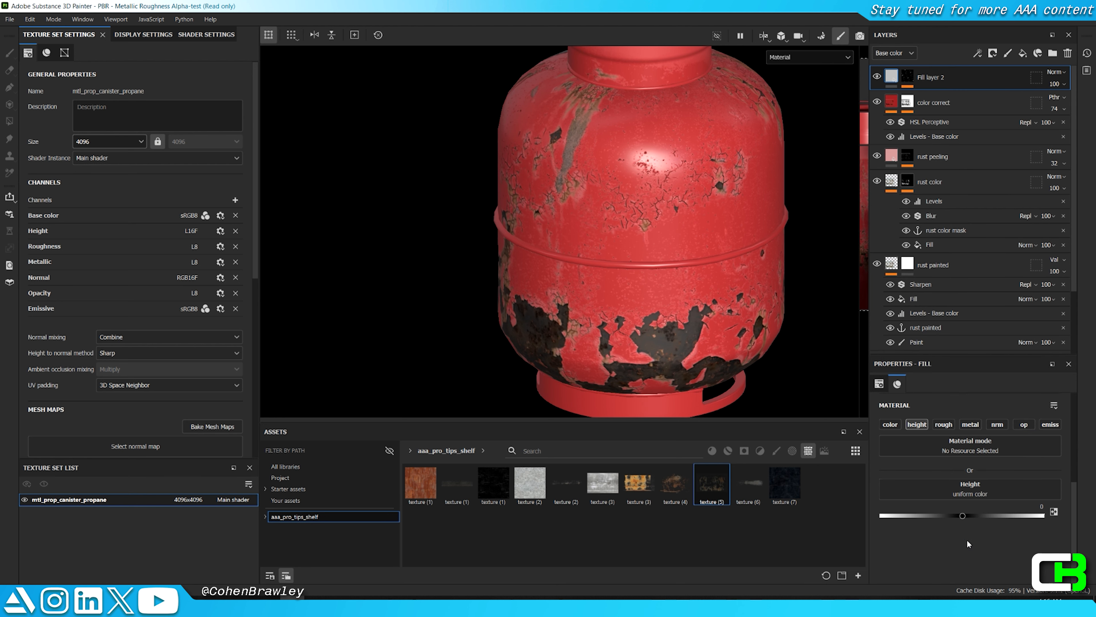
pyautogui.moveTo(929, 515); pyautogui.dragTo(900, 516)
pyautogui.keyDown('alt'); pyautogui.moveTo(684, 272); pyautogui.dragTo(673, 207); pyautogui.keyUp('alt')
pyautogui.scroll(3, 673, 207)
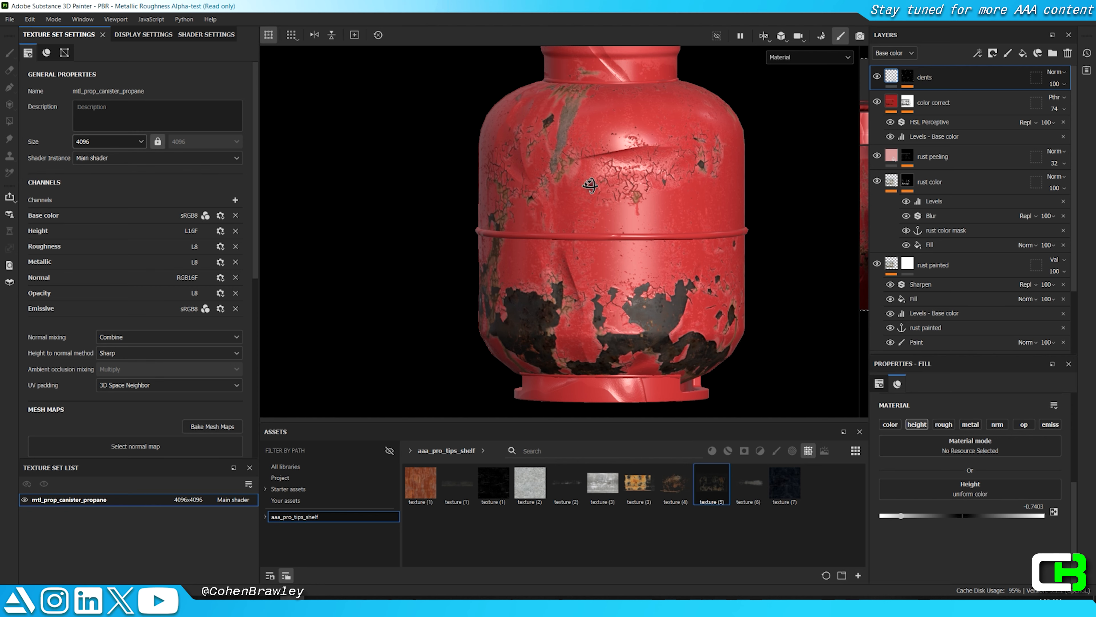
# Step: Add a Blur filter with intensity 1.88 to the dents layer's mask
pyautogui.click(909, 75)
pyautogui.rightClick(911, 75)
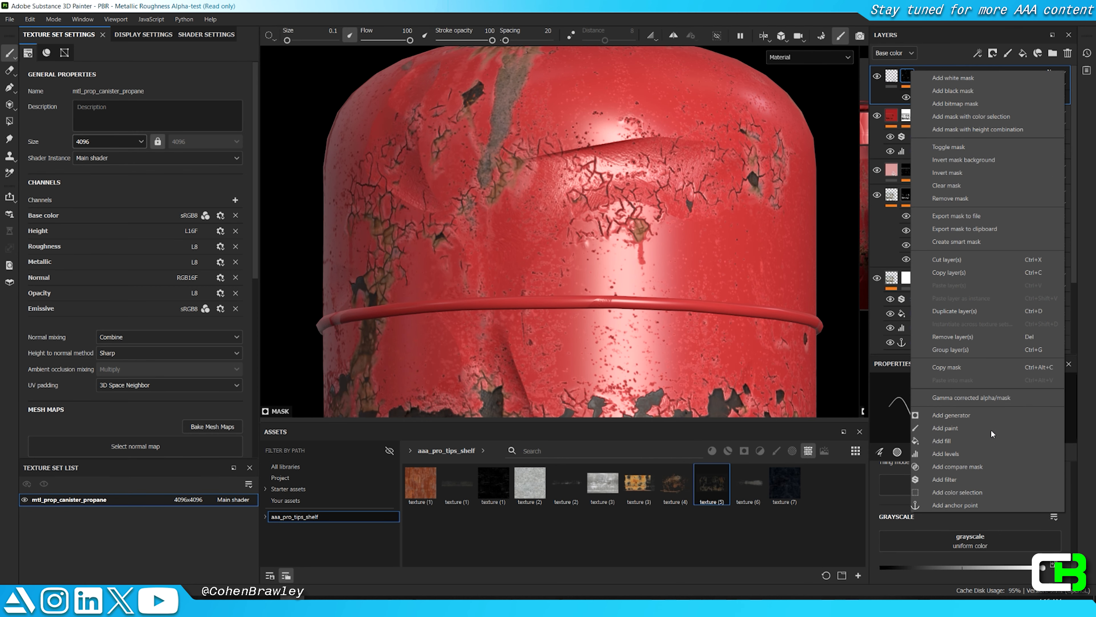
pyautogui.click(961, 475)
pyautogui.click(975, 415)
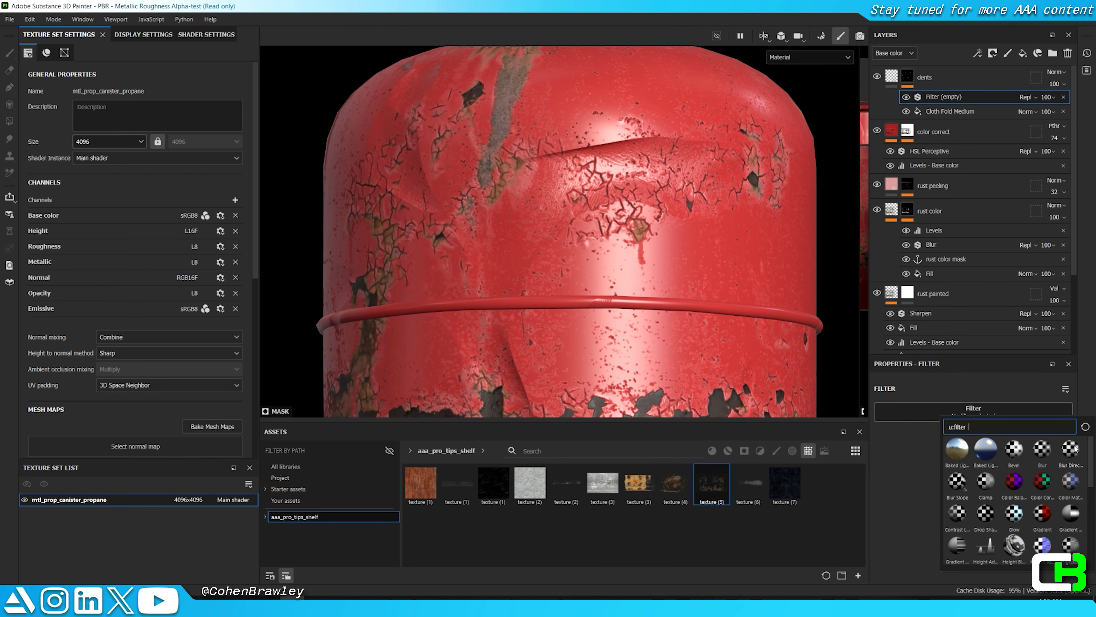
pyautogui.click(1027, 445)
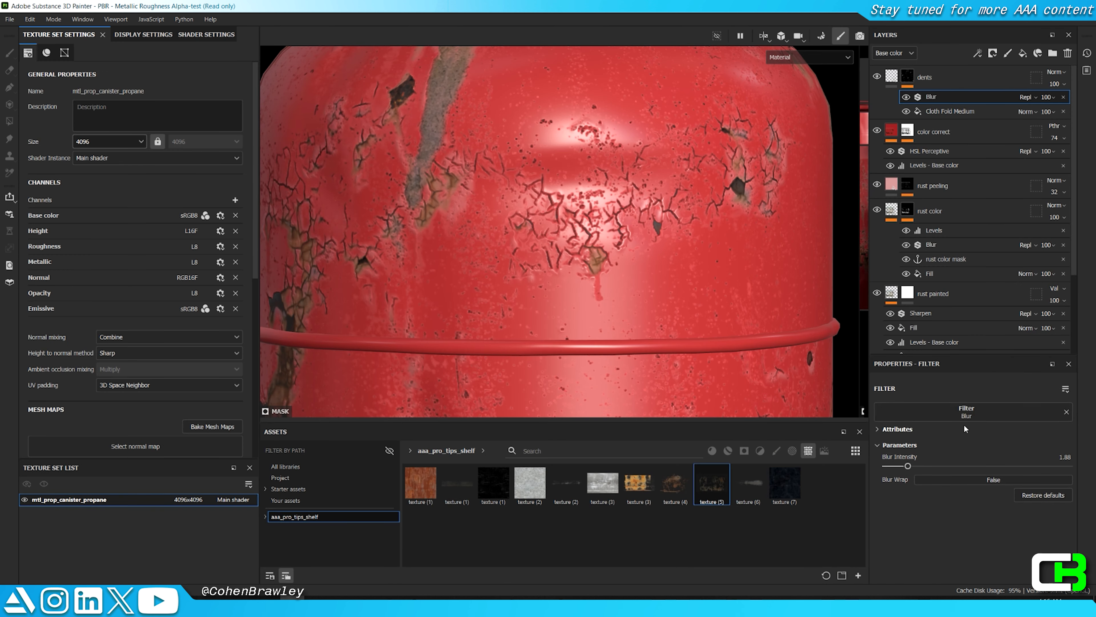
# Step: Replace the filter on the dents mask with Blur Directional and set its angle to 273
pyautogui.click(966, 428)
pyautogui.click(979, 412)
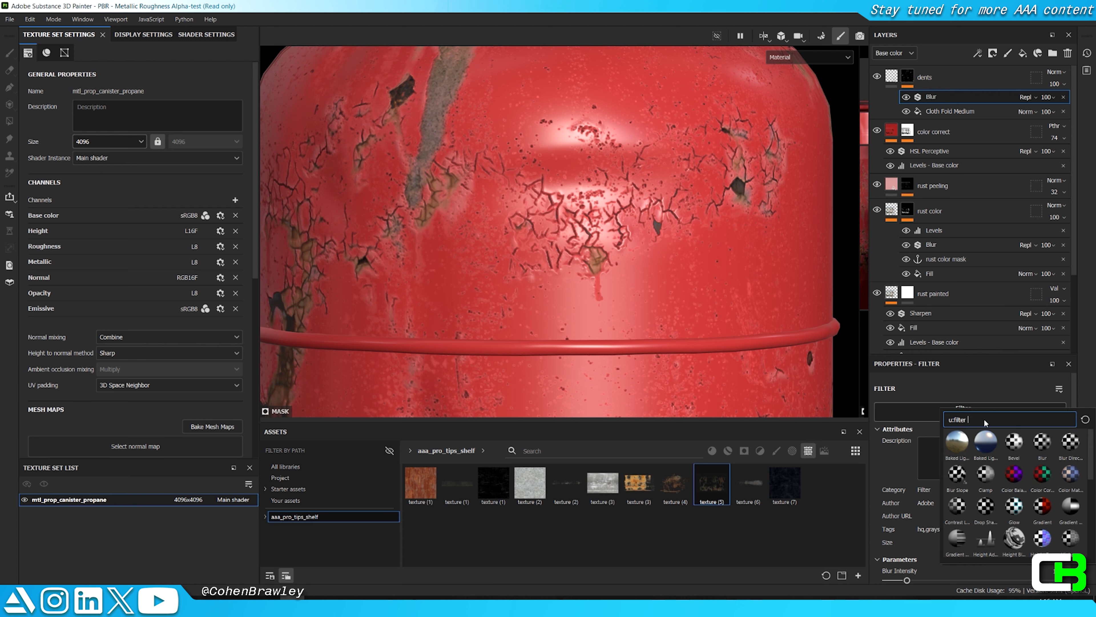
pyautogui.click(1070, 445)
pyautogui.scroll(-3, 607, 230)
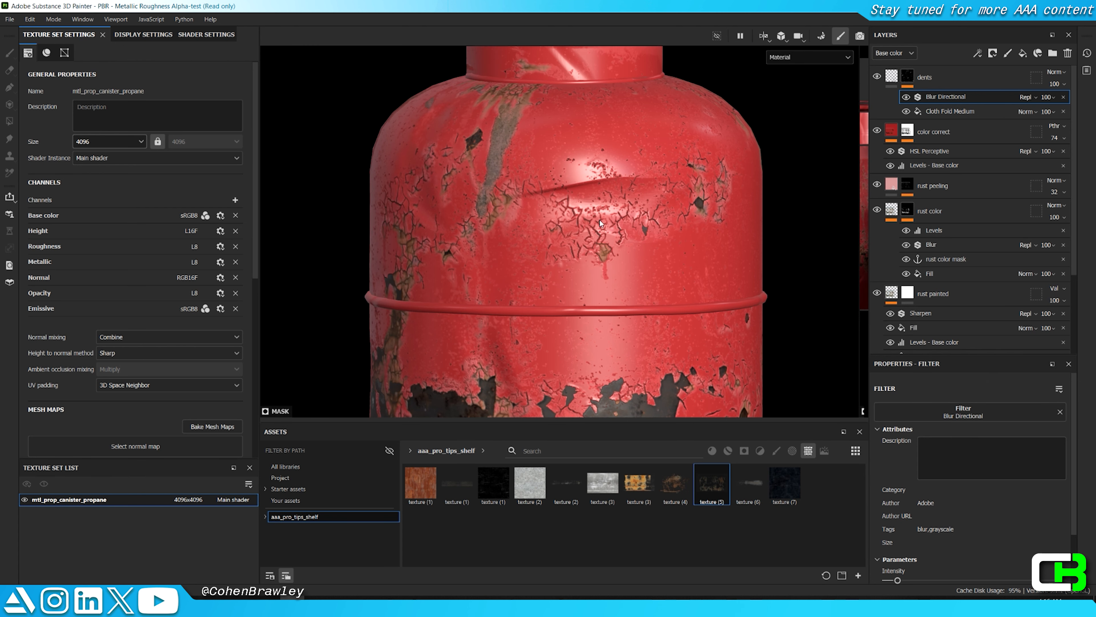
pyautogui.scroll(-2, 973, 526)
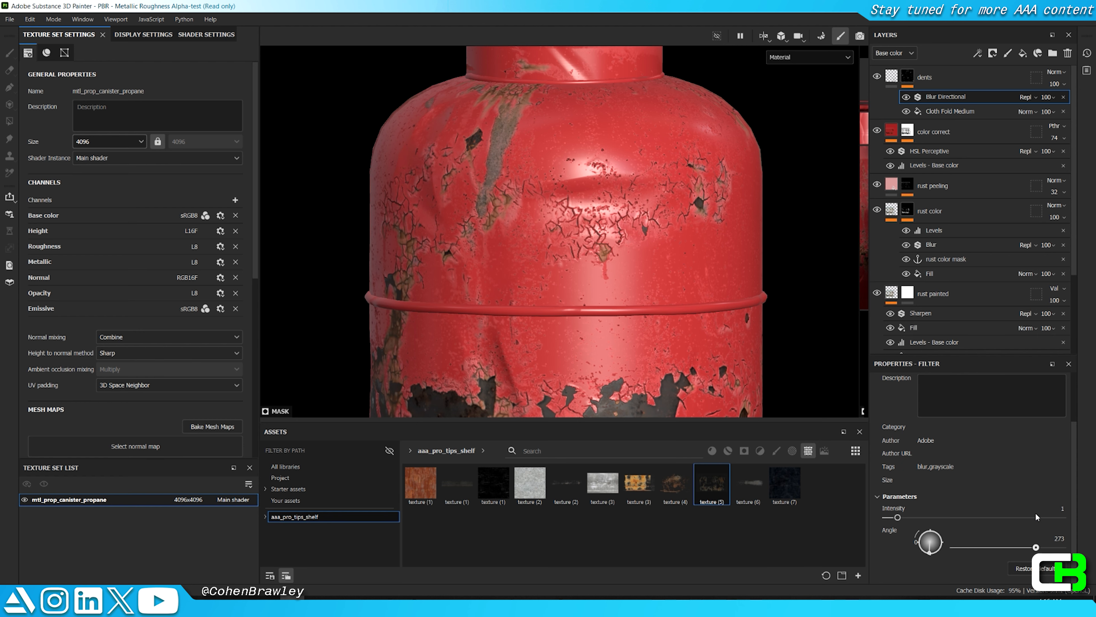
pyautogui.scroll(-3, 585, 318)
pyautogui.keyDown('alt'); pyautogui.moveTo(585, 318); pyautogui.dragTo(620, 247); pyautogui.keyUp('alt')
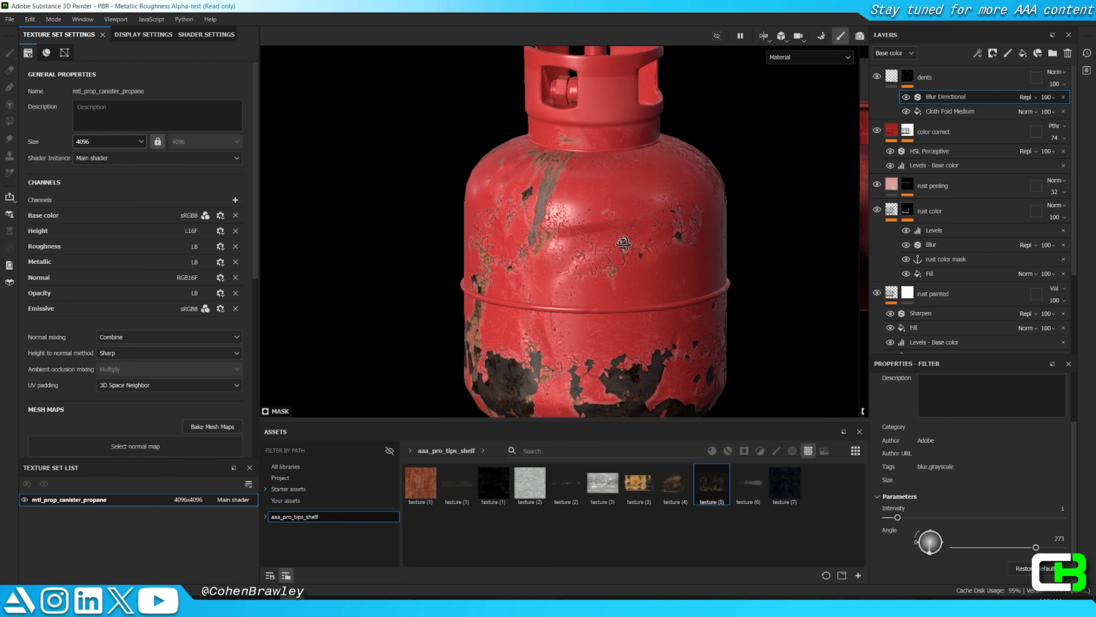
# Step: Add a second Blur Directional filter to the dents layer's mask
pyautogui.scroll(3, 621, 247)
pyautogui.keyDown('alt'); pyautogui.click(907, 76); pyautogui.keyUp('alt')
pyautogui.rightClick(907, 76)
pyautogui.click(945, 477)
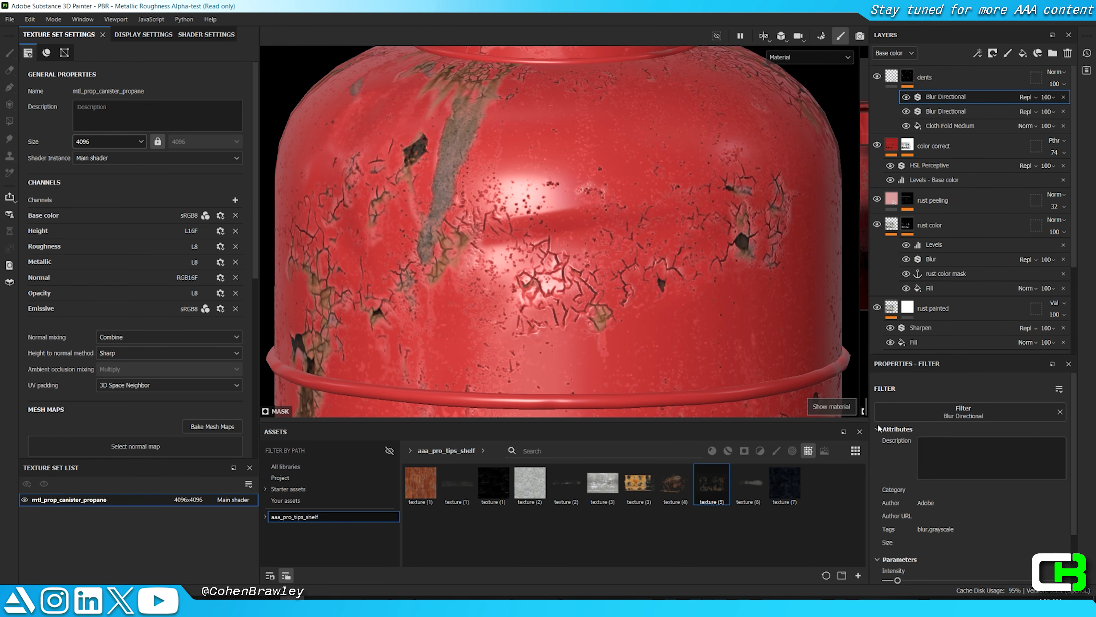
# Step: Examine the softened dents on the canister from several angles in an enlarged viewport
pyautogui.press('Tab')
pyautogui.scroll(-5, 620, 207)
pyautogui.keyDown('alt'); pyautogui.moveTo(619, 207); pyautogui.dragTo(604, 268); pyautogui.keyUp('alt')
pyautogui.keyDown('alt'); pyautogui.moveTo(604, 268); pyautogui.dragTo(561, 277, button='middle'); pyautogui.keyUp('alt')
pyautogui.keyDown('alt'); pyautogui.moveTo(561, 276); pyautogui.dragTo(570, 330); pyautogui.keyUp('alt')
pyautogui.scroll(5, 616, 293)
pyautogui.scroll(5, 648, 249)
pyautogui.press('Tab')
# Step: Bake the world space normal, ambient occlusion, curvature, position and thickness maps for the canister's texture set
pyautogui.scroll(-3, 163, 330)
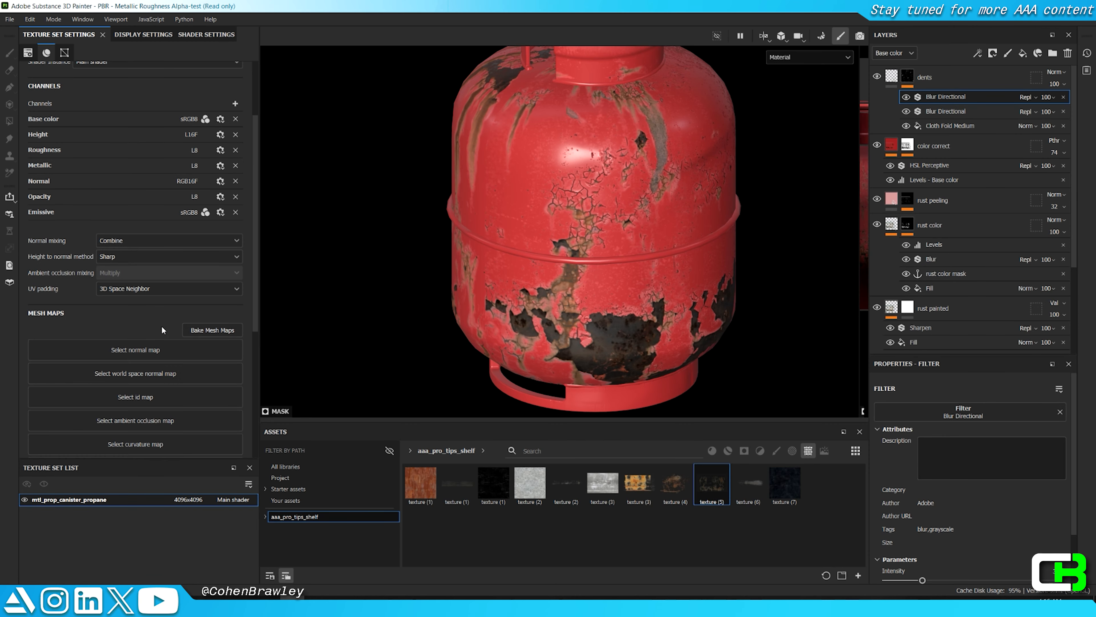
pyautogui.click(211, 330)
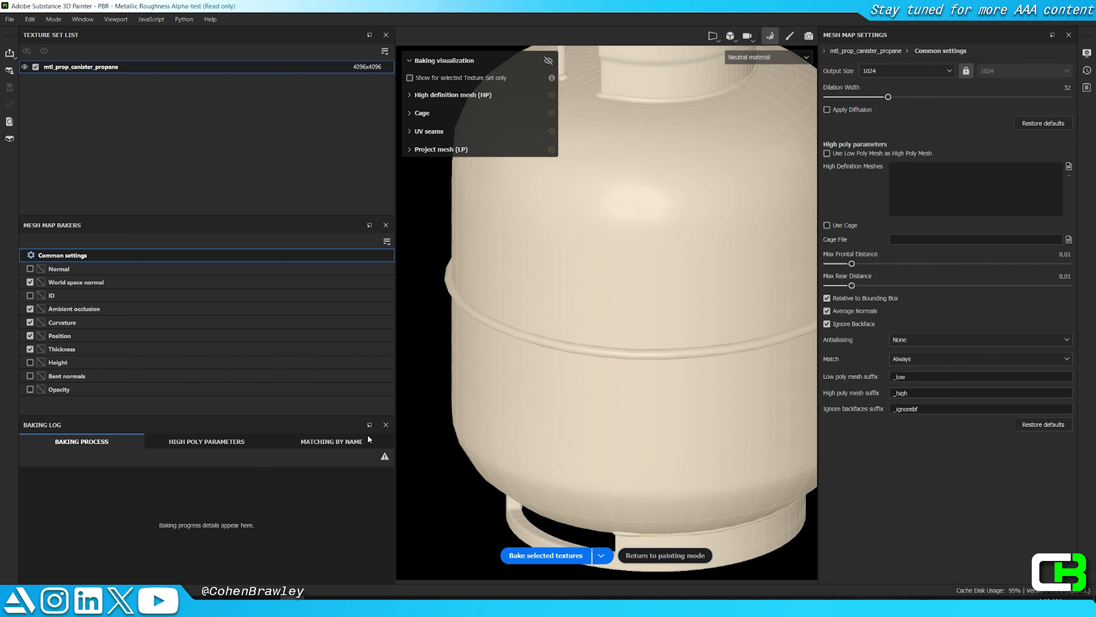
pyautogui.click(558, 554)
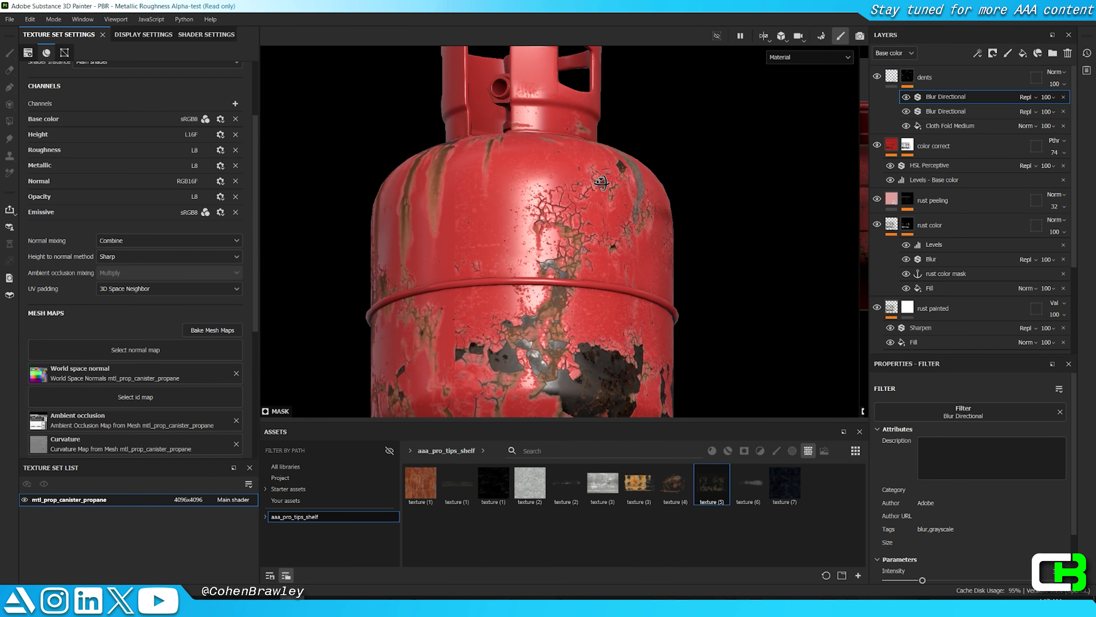
# Step: Inspect the canister's dents and rust after baking, from all sides and at near and far distances
pyautogui.keyDown('alt'); pyautogui.moveTo(564, 185); pyautogui.dragTo(543, 234); pyautogui.keyUp('alt')
pyautogui.scroll(4, 605, 216)
pyautogui.keyDown('alt'); pyautogui.moveTo(673, 233); pyautogui.dragTo(558, 232); pyautogui.keyUp('alt')
pyautogui.press('Tab')
pyautogui.scroll(-4, 604, 232)
pyautogui.keyDown('alt'); pyautogui.moveTo(625, 231); pyautogui.dragTo(622, 300); pyautogui.keyUp('alt')
pyautogui.scroll(3, 622, 300)
pyautogui.keyDown('alt'); pyautogui.moveTo(752, 263); pyautogui.dragTo(649, 275); pyautogui.keyUp('alt')
pyautogui.scroll(3, 643, 267)
pyautogui.scroll(-4, 649, 274)
pyautogui.scroll(3, 648, 274)
pyautogui.press('Tab')
pyautogui.scroll(3, 609, 206)
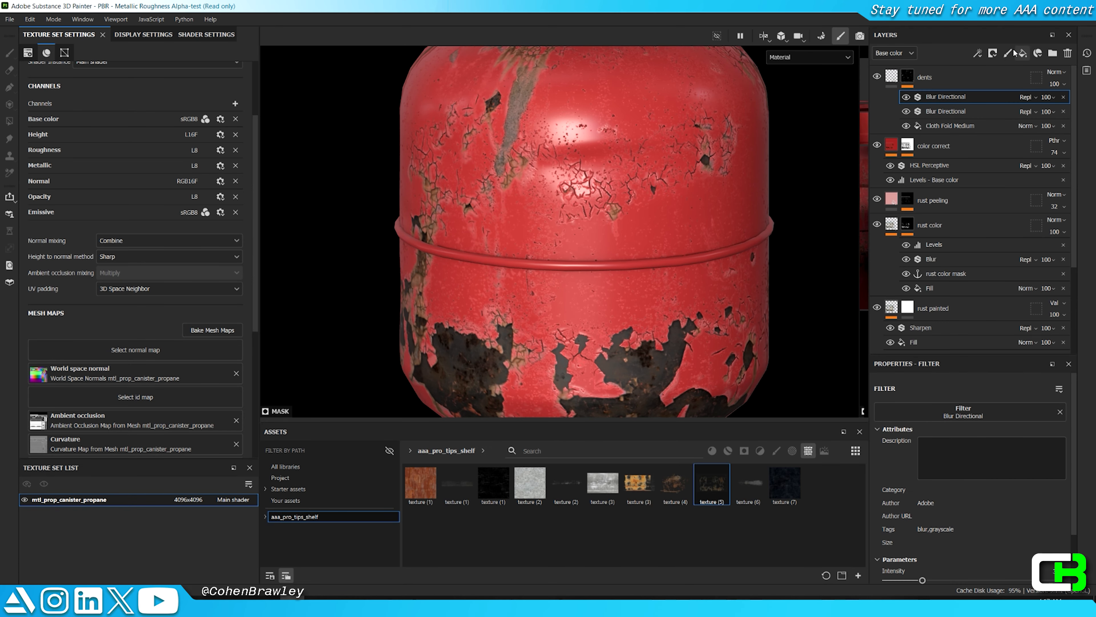
# Step: Add a fill layer above dents and set its base color to black (000000)
pyautogui.click(1023, 53)
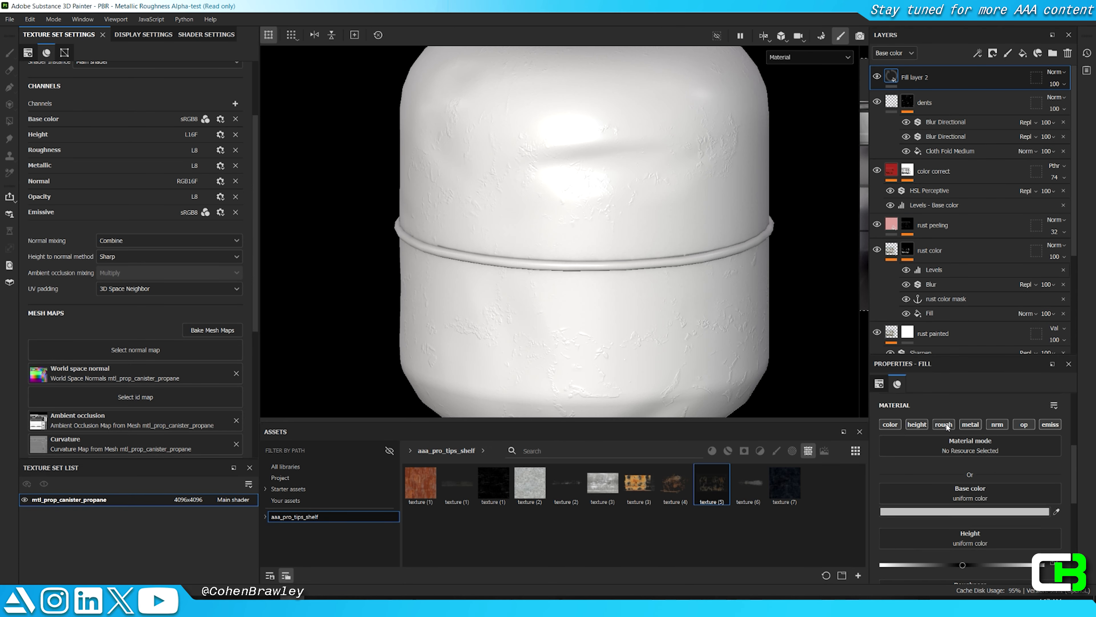
pyautogui.click(943, 412)
pyautogui.moveTo(847, 482); pyautogui.dragTo(832, 540)
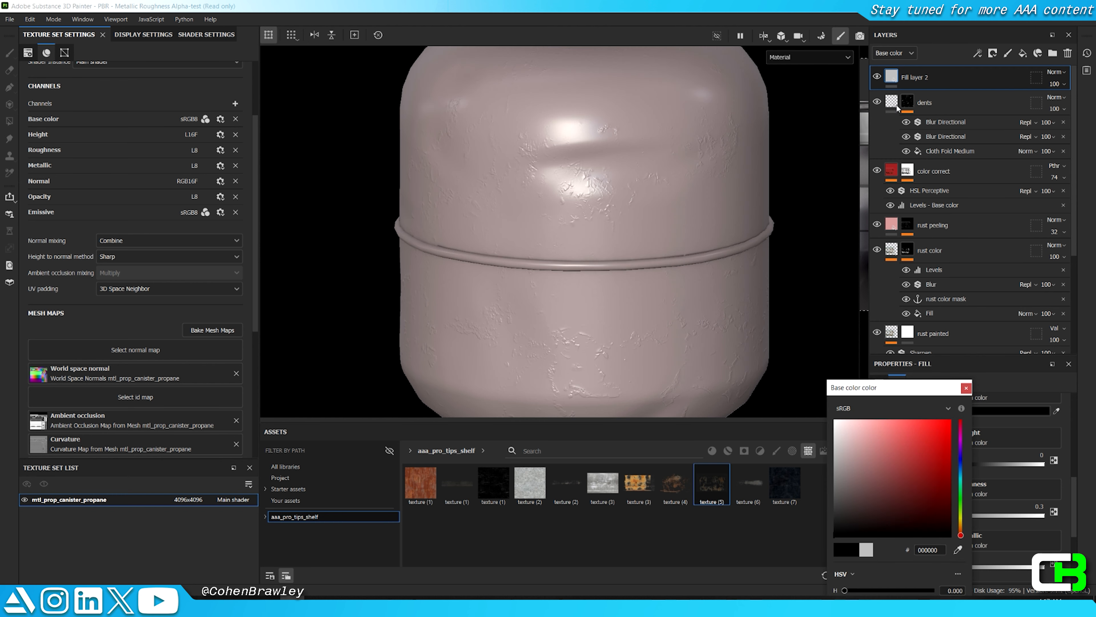
# Step: Give the black fill layer a black mask and add a Fill effect to that mask
pyautogui.rightClick(944, 67)
pyautogui.click(975, 87)
pyautogui.rightClick(964, 72)
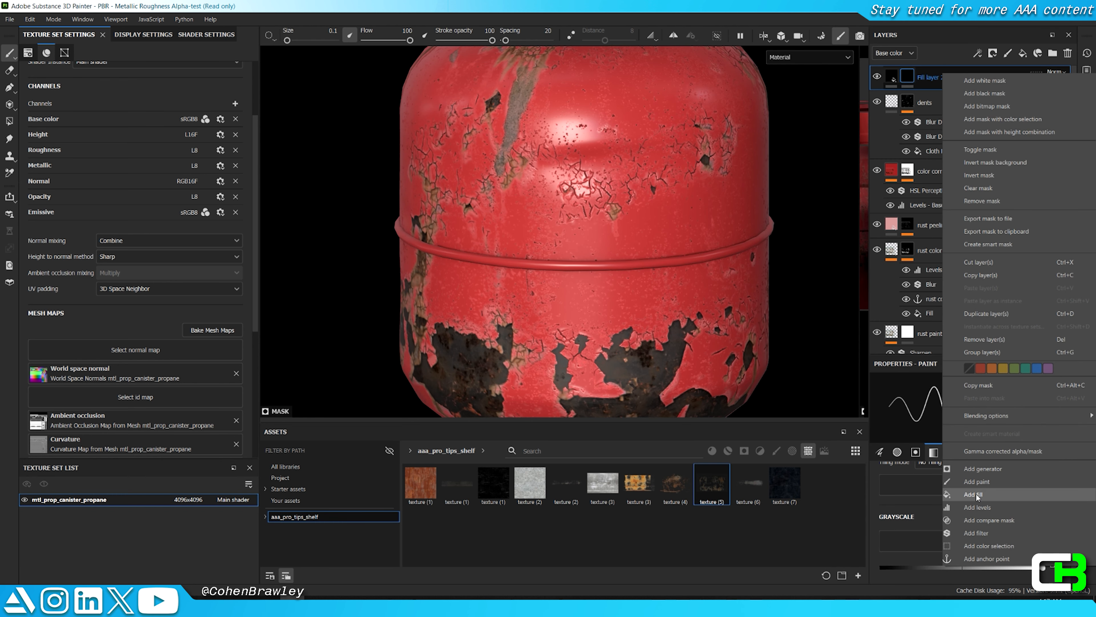
pyautogui.click(974, 495)
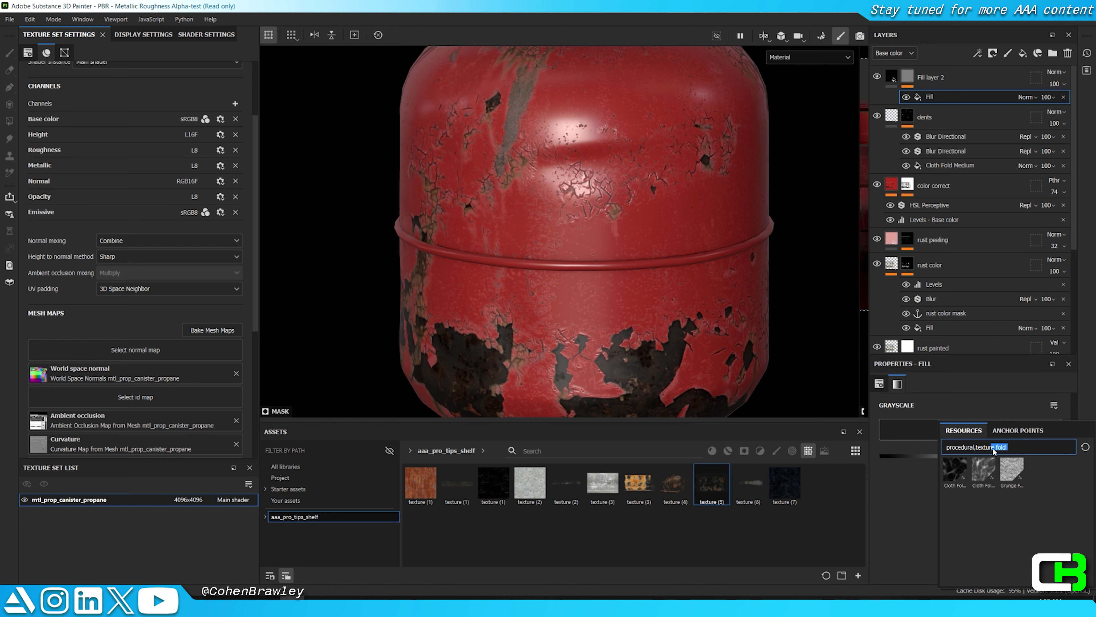
# Step: Search the procedural textures for "grung" and assign Grunge Dirt Muddy to the mask's fill
pyautogui.press('BackSpace')
pyautogui.write('gr')
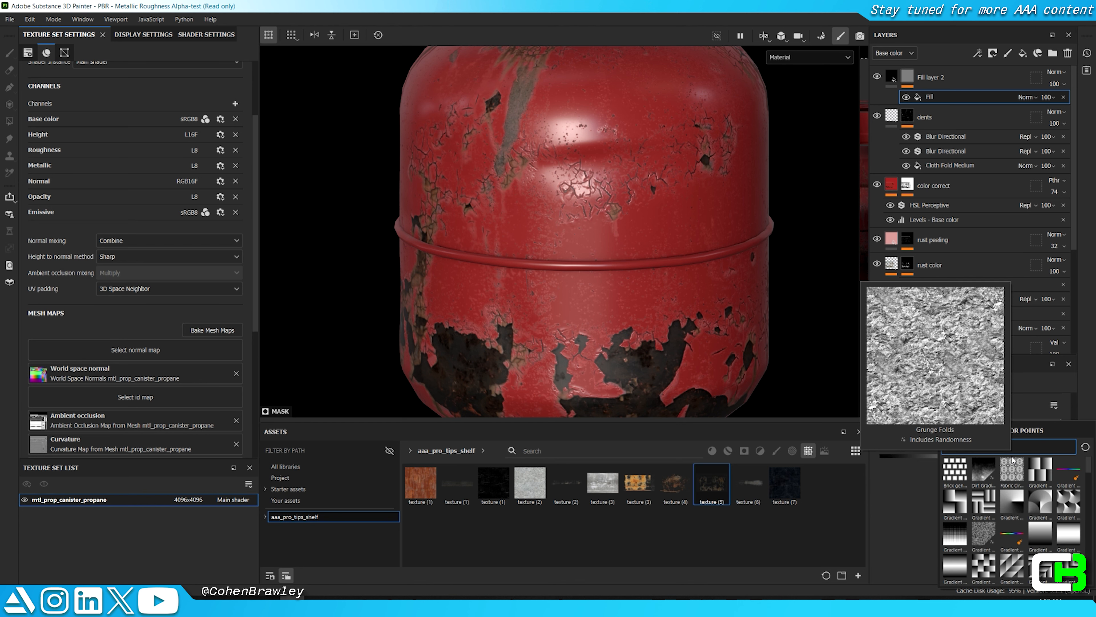
pyautogui.write('un')
pyautogui.write('d')
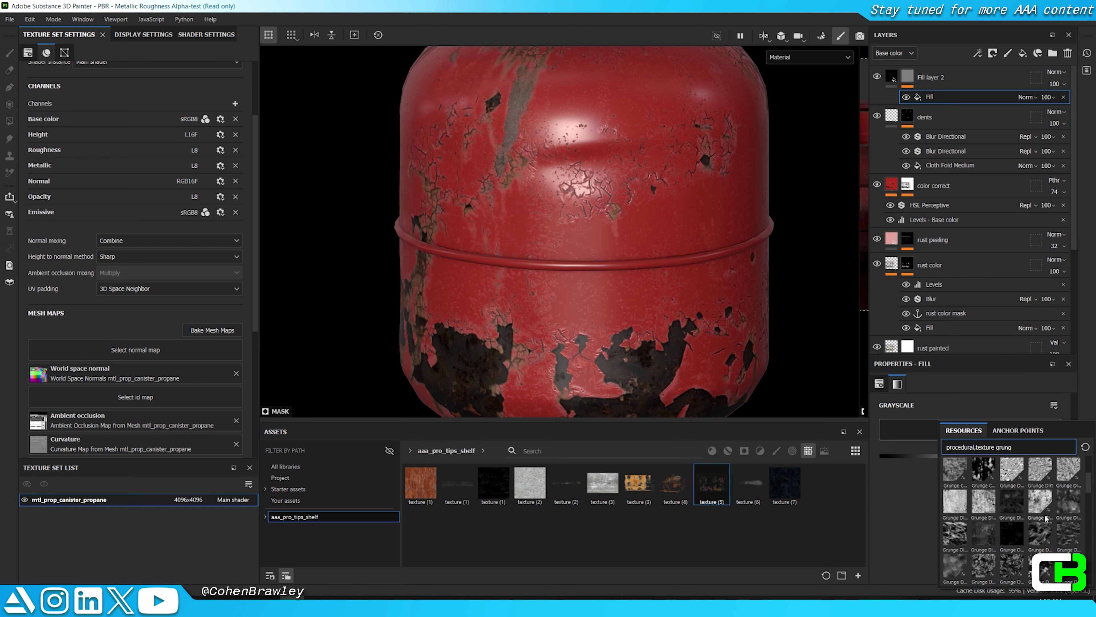
pyautogui.click(1032, 502)
# Step: Set the grunge fill's rotation to 185.14 and its tiling to 2, checking the dirt on the canister
pyautogui.scroll(-3, 674, 188)
pyautogui.keyDown('alt'); pyautogui.moveTo(673, 189); pyautogui.dragTo(606, 216); pyautogui.keyUp('alt')
pyautogui.scroll(3, 606, 216)
pyautogui.scroll(5, 946, 458)
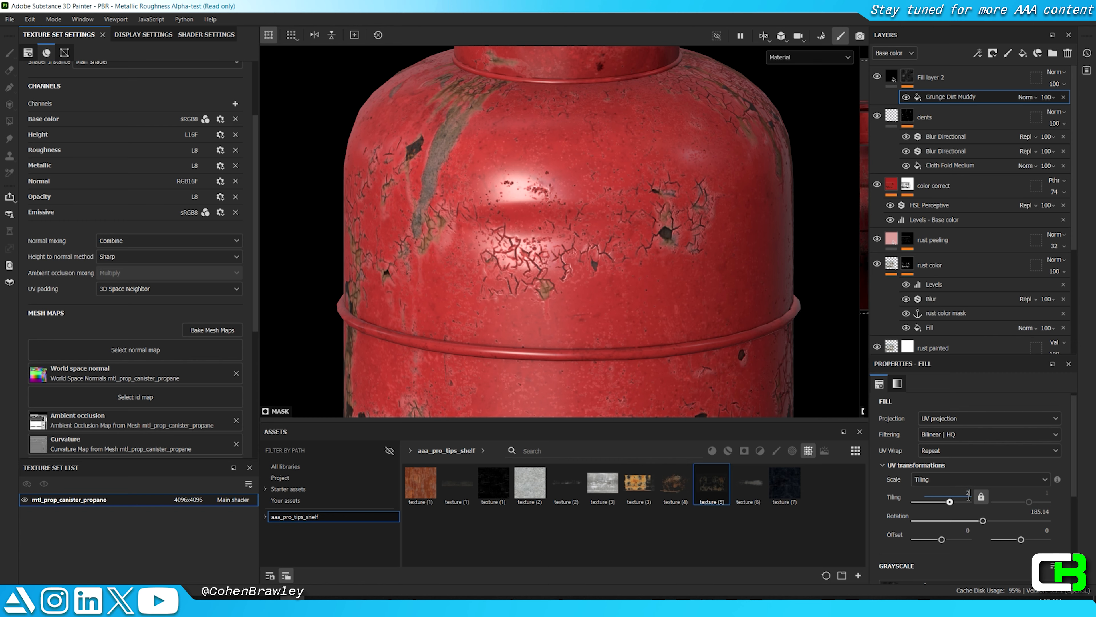
pyautogui.write('2')
pyautogui.press('Return')
pyautogui.scroll(-5, 625, 262)
pyautogui.keyDown('alt'); pyautogui.moveTo(624, 293); pyautogui.dragTo(529, 238); pyautogui.keyUp('alt')
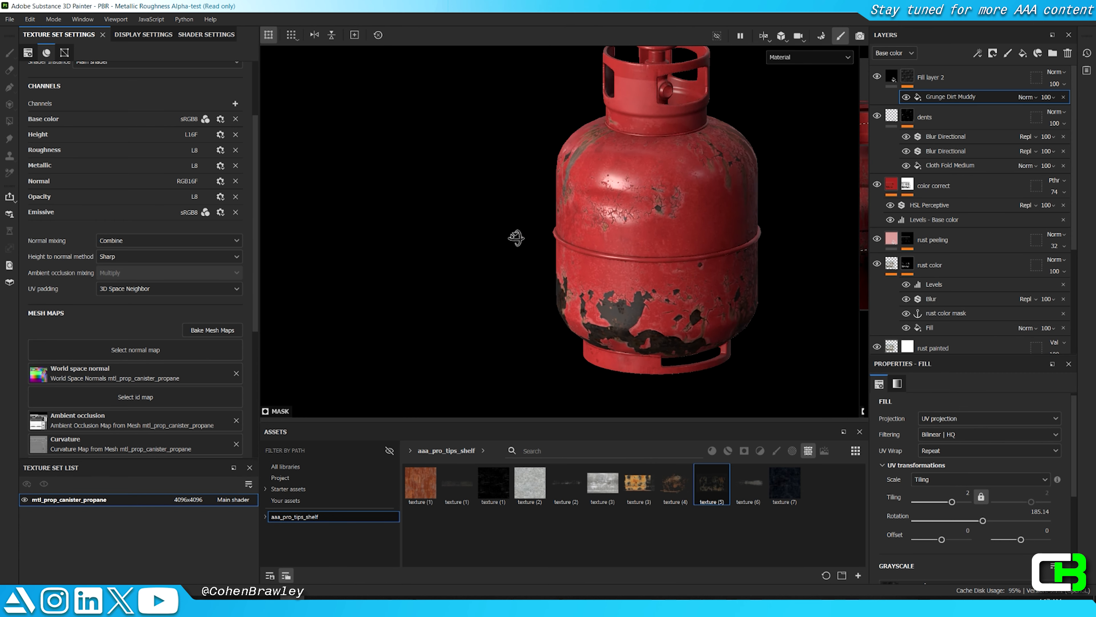
pyautogui.scroll(3, 715, 231)
pyautogui.keyDown('alt'); pyautogui.moveTo(715, 232); pyautogui.dragTo(633, 244); pyautogui.keyUp('alt')
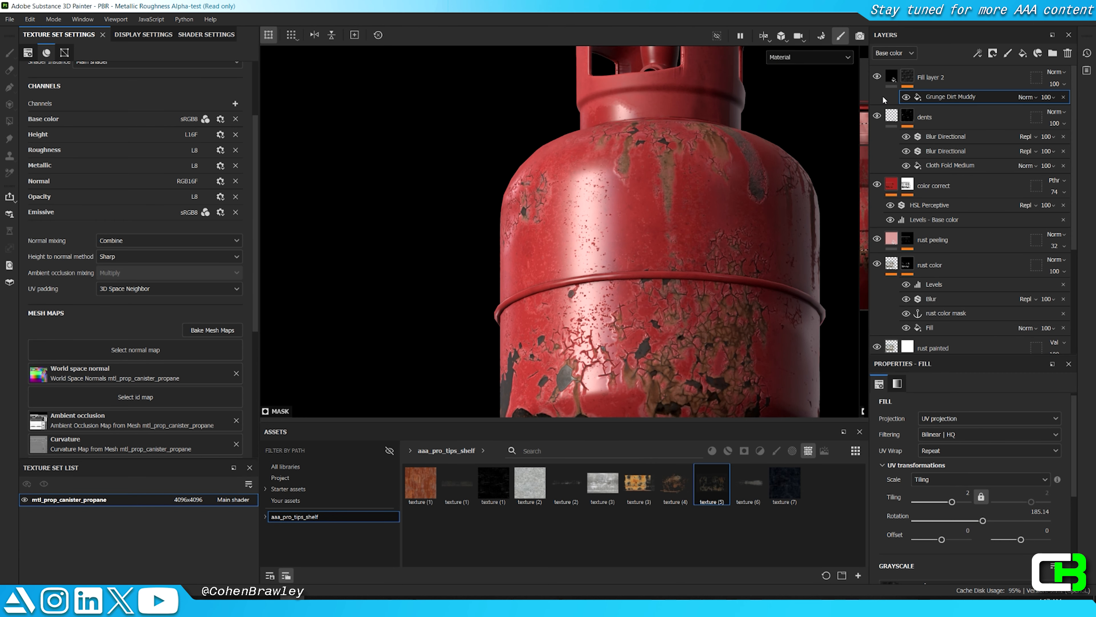
# Step: Set the black fill layer's roughness to 1 and check the surface from near and far
pyautogui.click(892, 77)
pyautogui.scroll(-4, 965, 497)
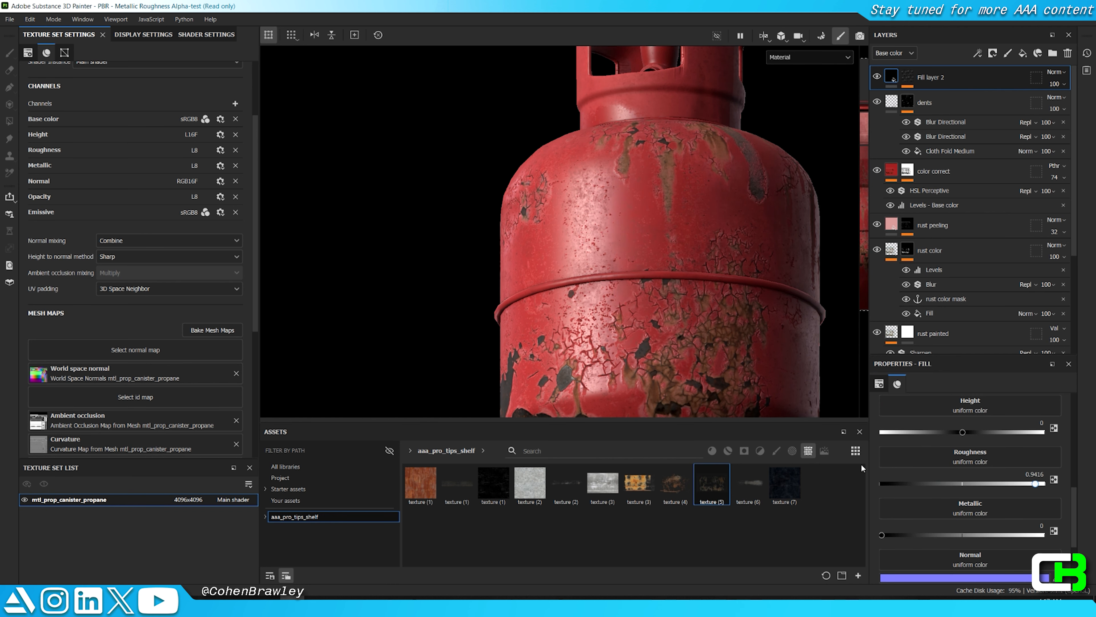
pyautogui.press('Tab')
pyautogui.scroll(-5, 699, 264)
pyautogui.keyDown('alt'); pyautogui.moveTo(693, 263); pyautogui.dragTo(596, 259); pyautogui.keyUp('alt')
pyautogui.scroll(2, 572, 266)
pyautogui.scroll(5, 596, 258)
pyautogui.press('Tab')
pyautogui.scroll(2, 710, 169)
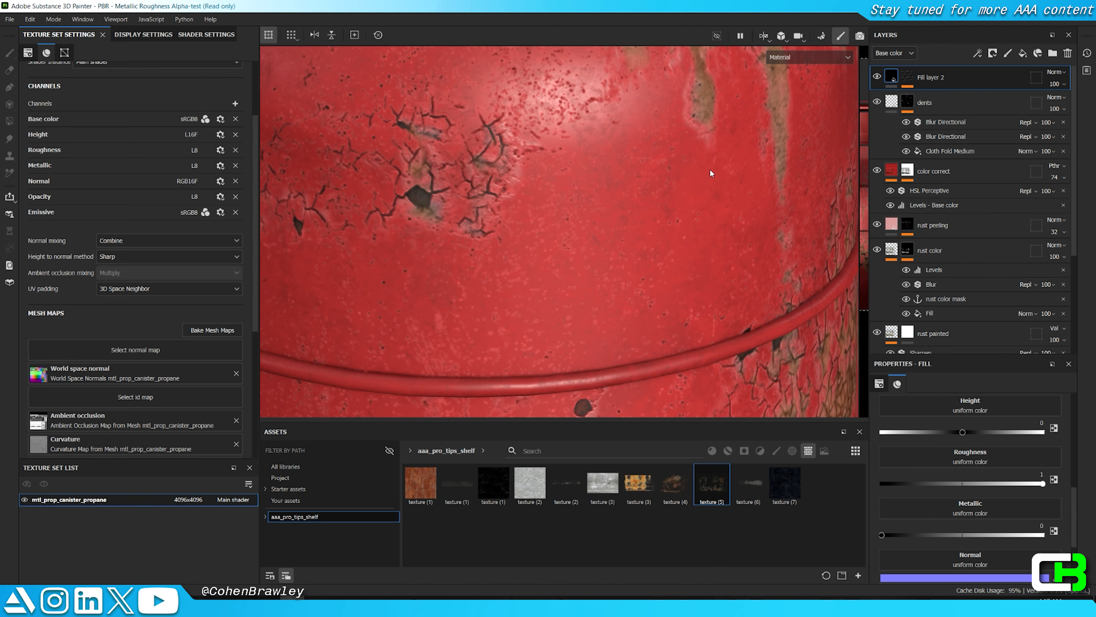
# Step: Add a Sharpen filter above Grunge Dirt Muddy in the black fill layer's mask
pyautogui.rightClick(910, 72)
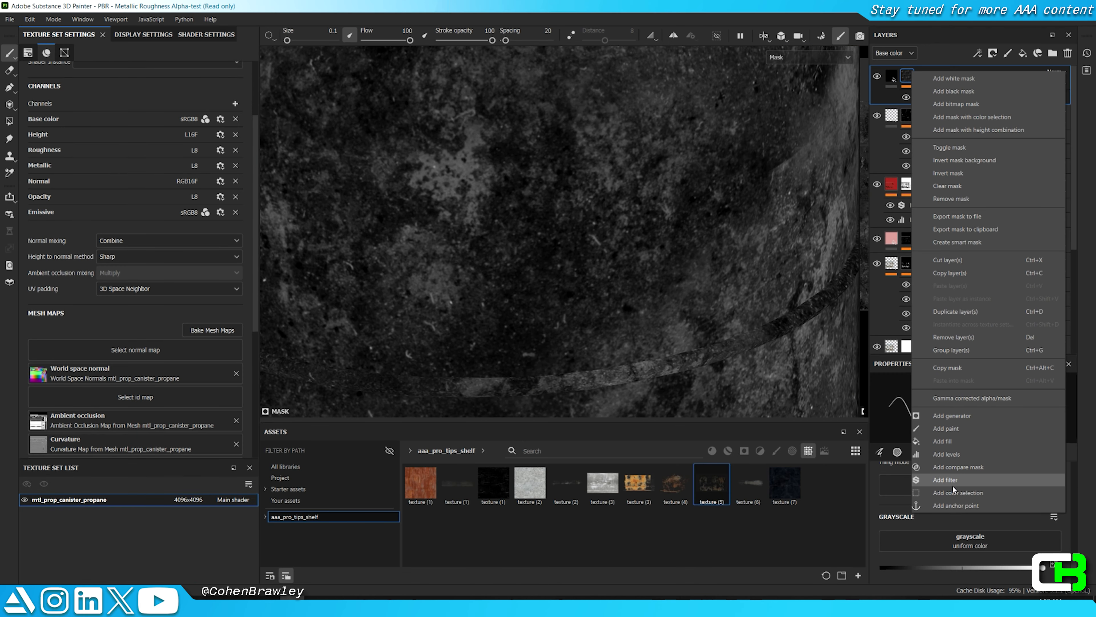
pyautogui.click(946, 480)
pyautogui.click(973, 412)
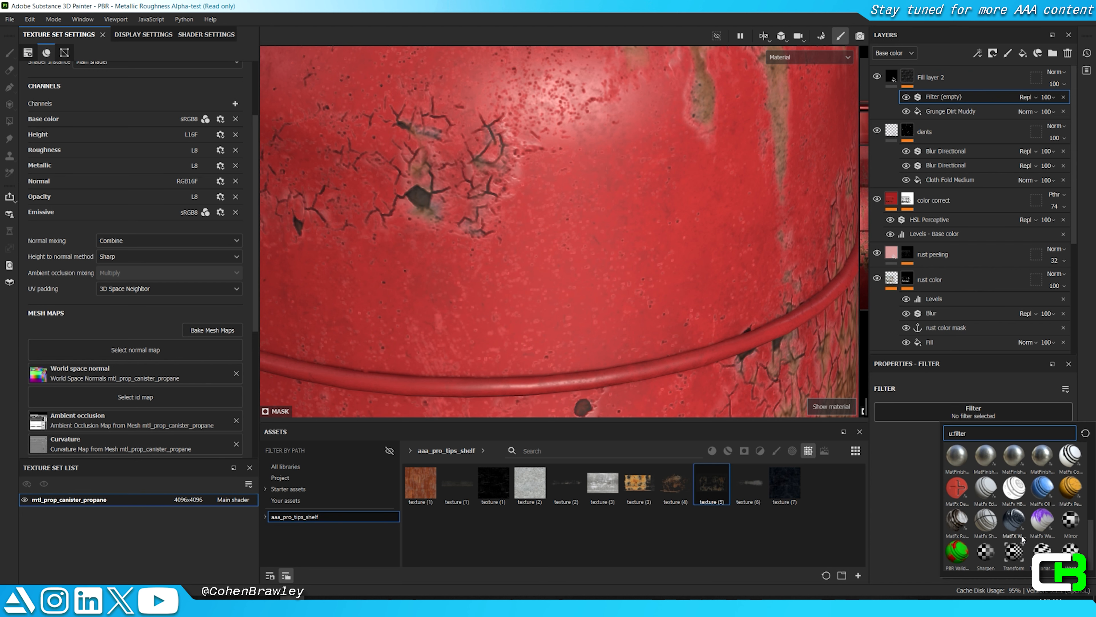
pyautogui.click(986, 564)
pyautogui.scroll(-1, 968, 557)
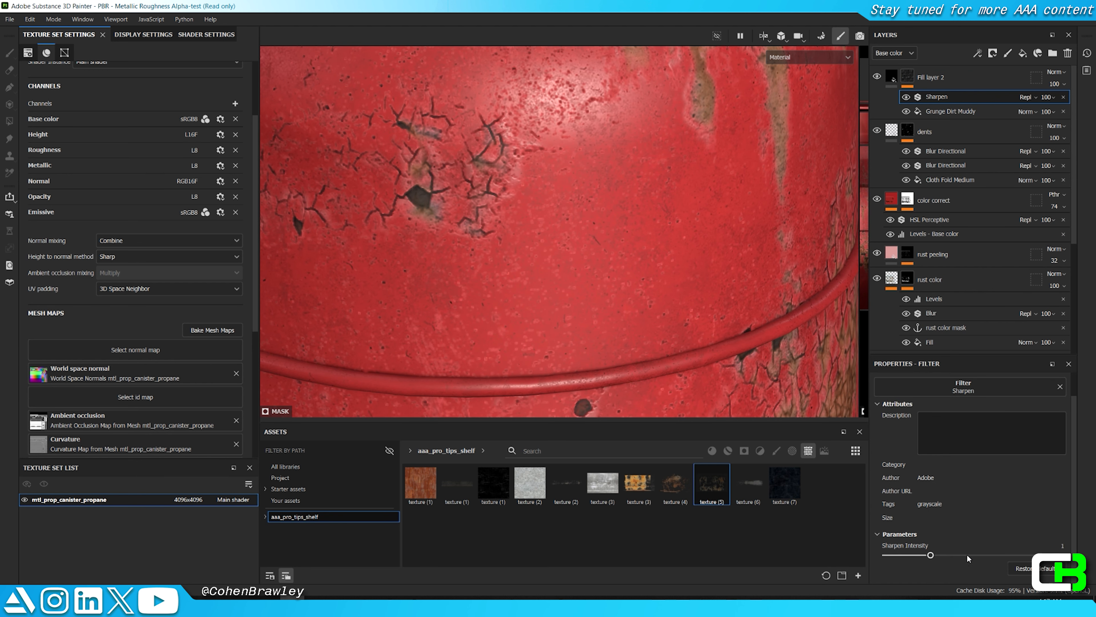
# Step: Increase the Sharpen filter's intensity and check the dirt specks from far and close up
pyautogui.moveTo(940, 539)
pyautogui.mouseDown()
pyautogui.moveTo(979, 541)
pyautogui.moveTo(848, 536)
pyautogui.moveTo(950, 528)
pyautogui.mouseUp()
pyautogui.scroll(-5, 570, 257)
pyautogui.press('Tab')
pyautogui.scroll(-4, 592, 297)
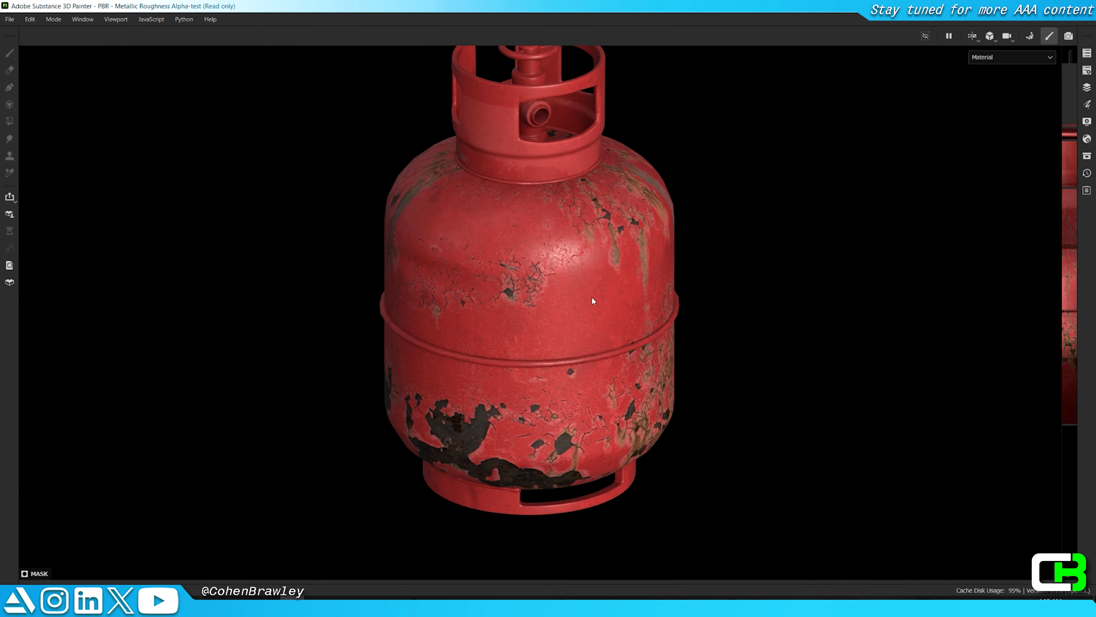
pyautogui.keyDown('alt'); pyautogui.moveTo(591, 296); pyautogui.dragTo(449, 235); pyautogui.keyUp('alt')
pyautogui.scroll(10, 406, 301)
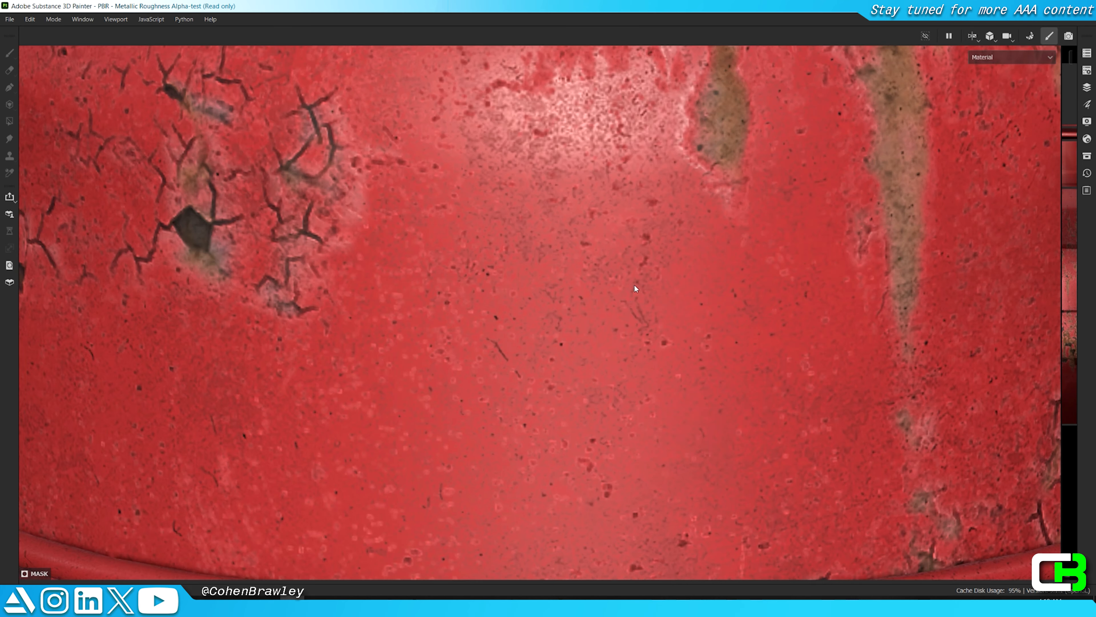
# Step: Add a Warp filter above Sharpen in the black fill layer's mask
pyautogui.press('Tab')
pyautogui.click(907, 77)
pyautogui.rightClick(907, 77)
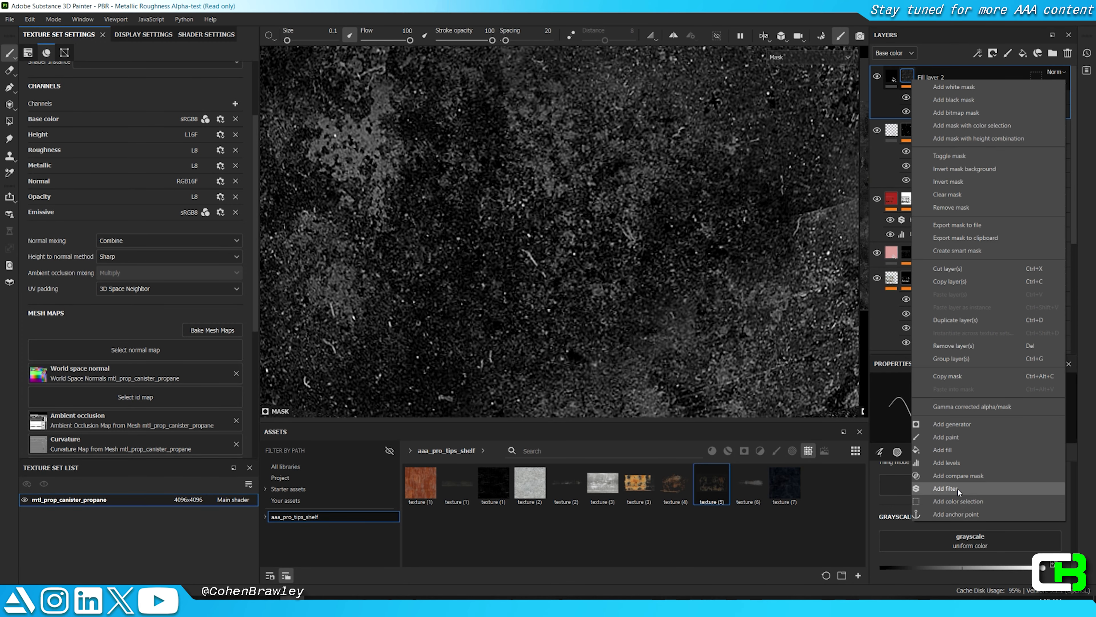
pyautogui.click(957, 489)
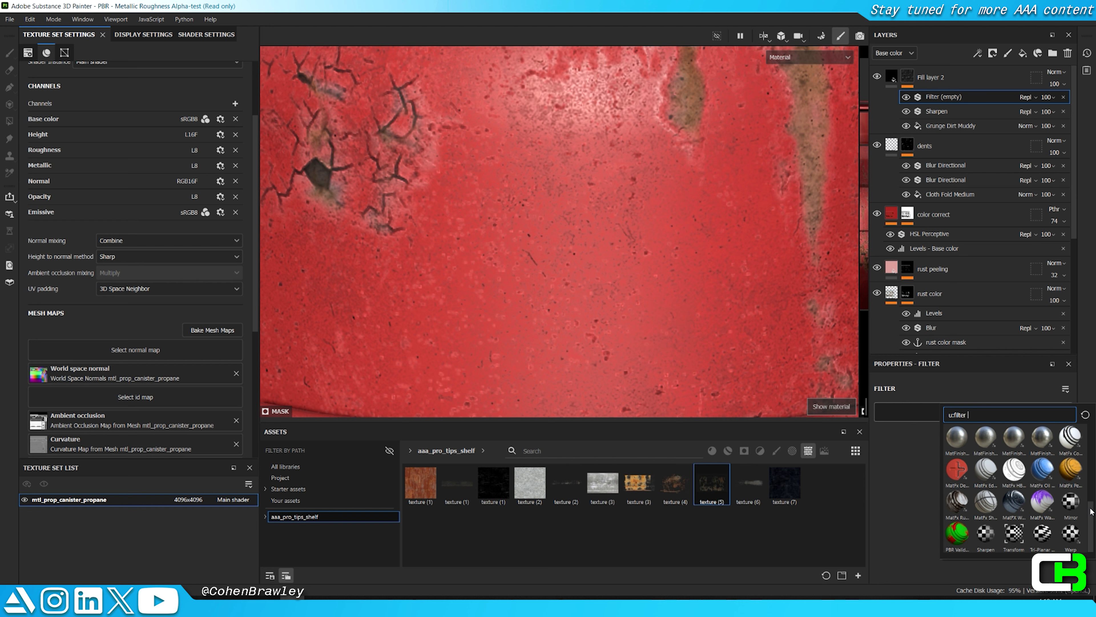
pyautogui.click(1071, 535)
pyautogui.scroll(-2, 899, 557)
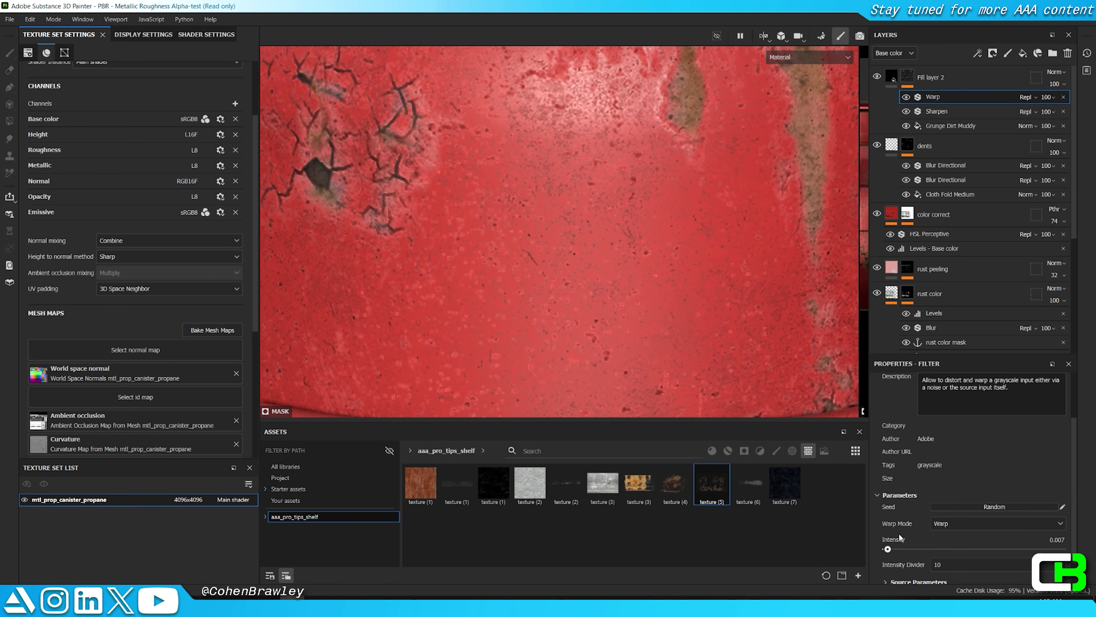
# Step: Raise the Warp filter's intensity to 0.019 and check the dirt around the canister under changing light
pyautogui.press('Tab')
pyautogui.scroll(-8, 563, 271)
pyautogui.keyDown('alt'); pyautogui.moveTo(564, 270); pyautogui.dragTo(798, 272); pyautogui.keyUp('alt')
pyautogui.scroll(4, 699, 260)
pyautogui.keyDown('alt'); pyautogui.moveTo(699, 259); pyautogui.dragTo(725, 350); pyautogui.keyUp('alt')
pyautogui.scroll(-4, 649, 273)
pyautogui.keyDown('shift'); pyautogui.moveTo(725, 351); pyautogui.dragTo(647, 346, button='right'); pyautogui.keyUp('shift')
pyautogui.keyDown('alt'); pyautogui.moveTo(647, 345); pyautogui.dragTo(734, 305); pyautogui.keyUp('alt')
pyautogui.scroll(4, 691, 315)
pyautogui.keyDown('shift'); pyautogui.moveTo(669, 328); pyautogui.dragTo(558, 338, button='right'); pyautogui.keyUp('shift')
pyautogui.scroll(-3, 559, 338)
pyautogui.keyDown('alt'); pyautogui.moveTo(414, 263); pyautogui.dragTo(581, 283); pyautogui.keyUp('alt')
pyautogui.scroll(4, 464, 259)
pyautogui.scroll(-4, 464, 259)
pyautogui.scroll(4, 638, 307)
pyautogui.scroll(-1, 506, 284)
# Step: Toggle the black fill layer's visibility several times to compare the canister with and without the dirt
pyautogui.press('Tab')
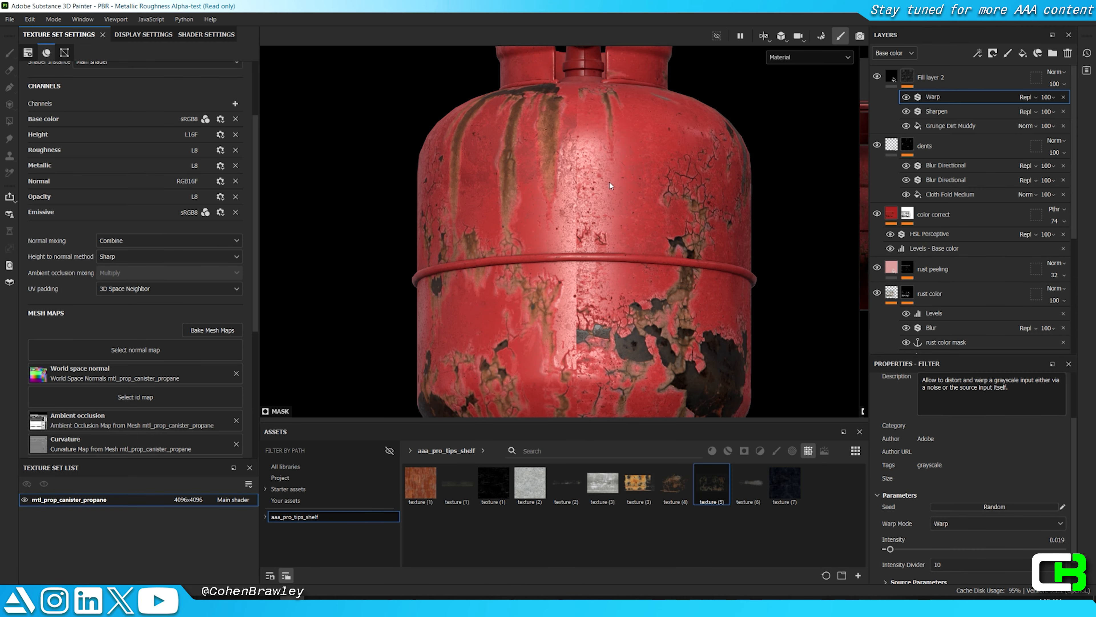
pyautogui.click(881, 74)
pyautogui.click(881, 74)
pyautogui.click(881, 74)
pyautogui.click(881, 75)
pyautogui.click(881, 74)
pyautogui.click(881, 74)
pyautogui.keyDown('alt'); pyautogui.moveTo(590, 257); pyautogui.dragTo(584, 273); pyautogui.keyUp('alt')
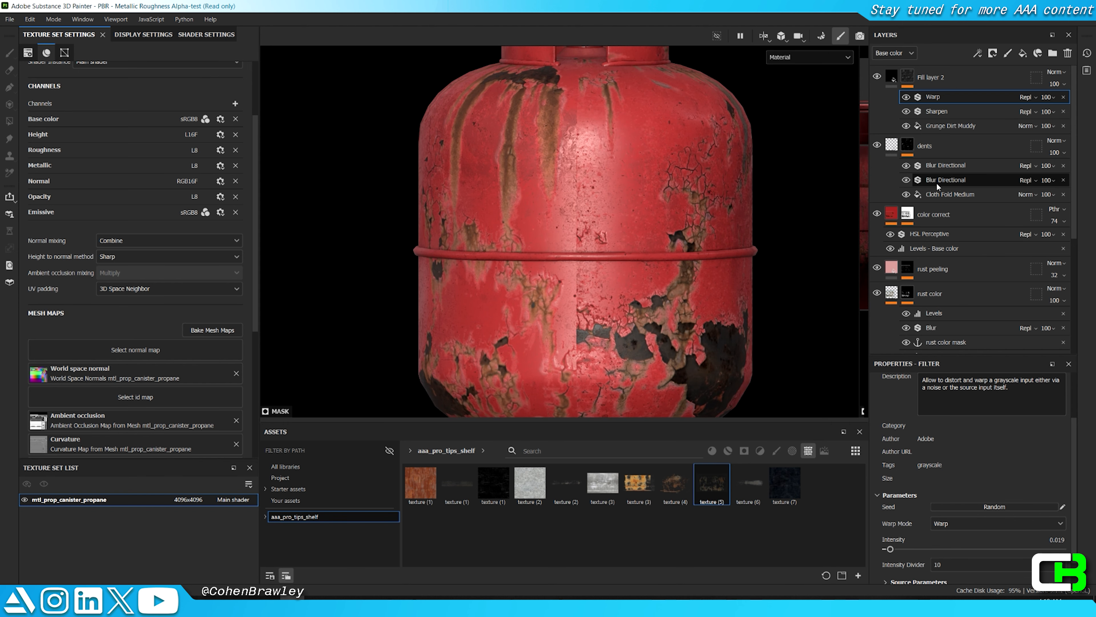
# Step: Erase over the vertical seam on the canister's body in the rust painted layer's Paint effect, using a large soft eraser at flow 10
pyautogui.scroll(-2, 936, 182)
pyautogui.click(896, 227)
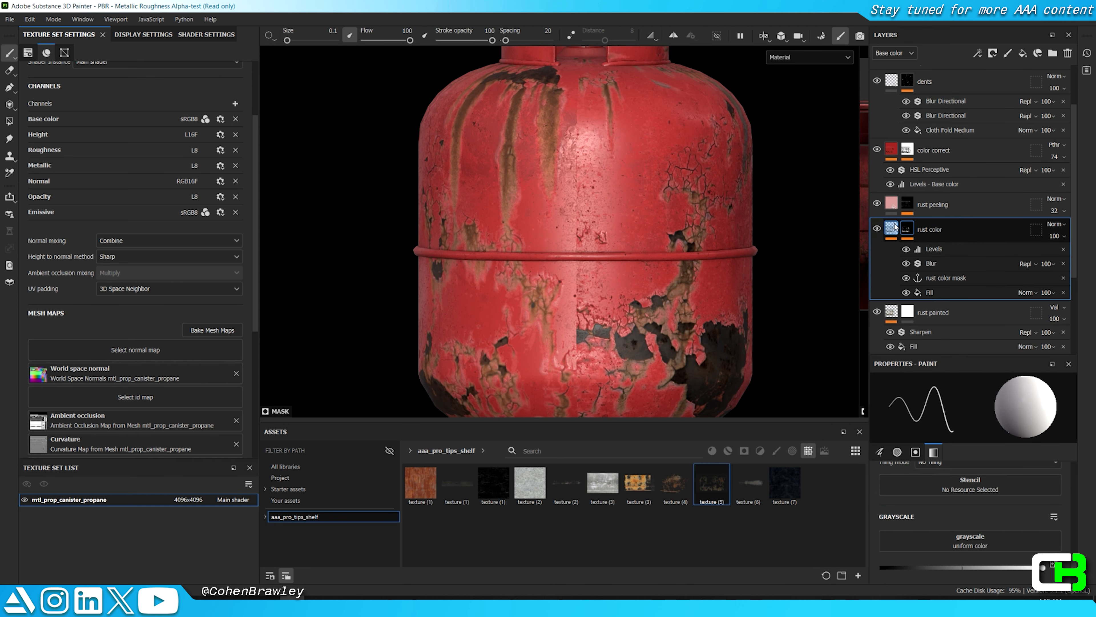
pyautogui.click(896, 227)
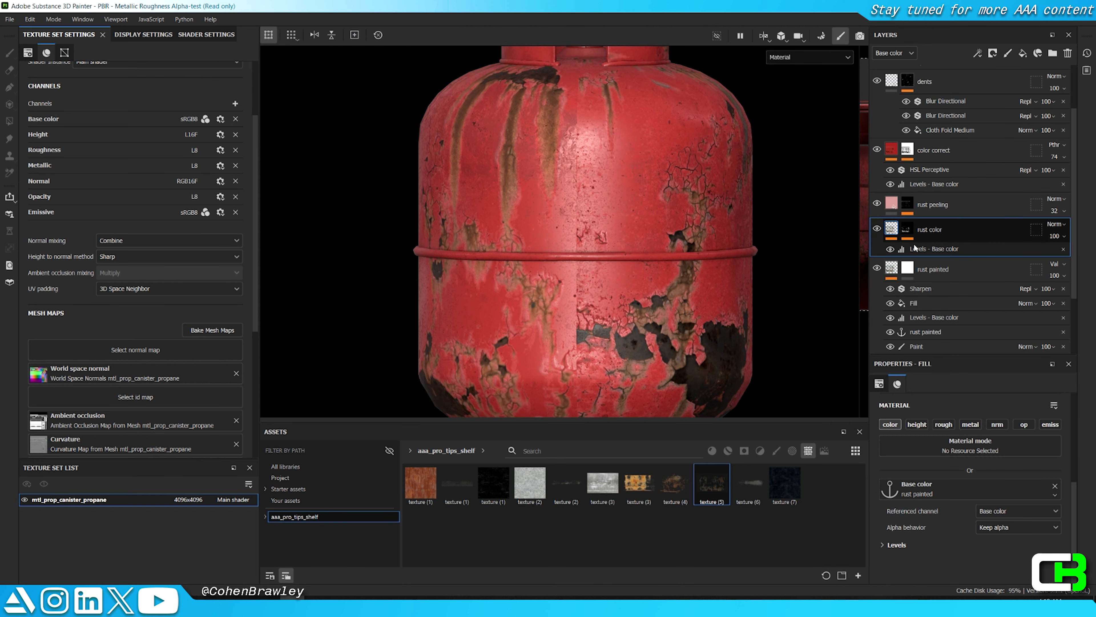
pyautogui.click(929, 350)
pyautogui.scroll(-2, 929, 351)
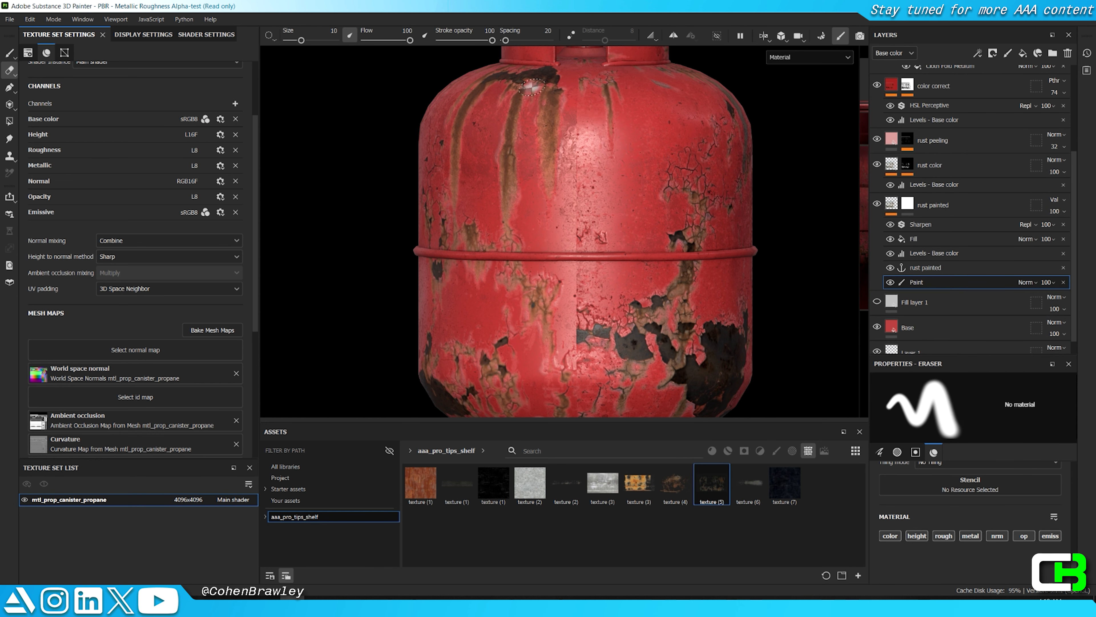
pyautogui.scroll(5, 912, 553)
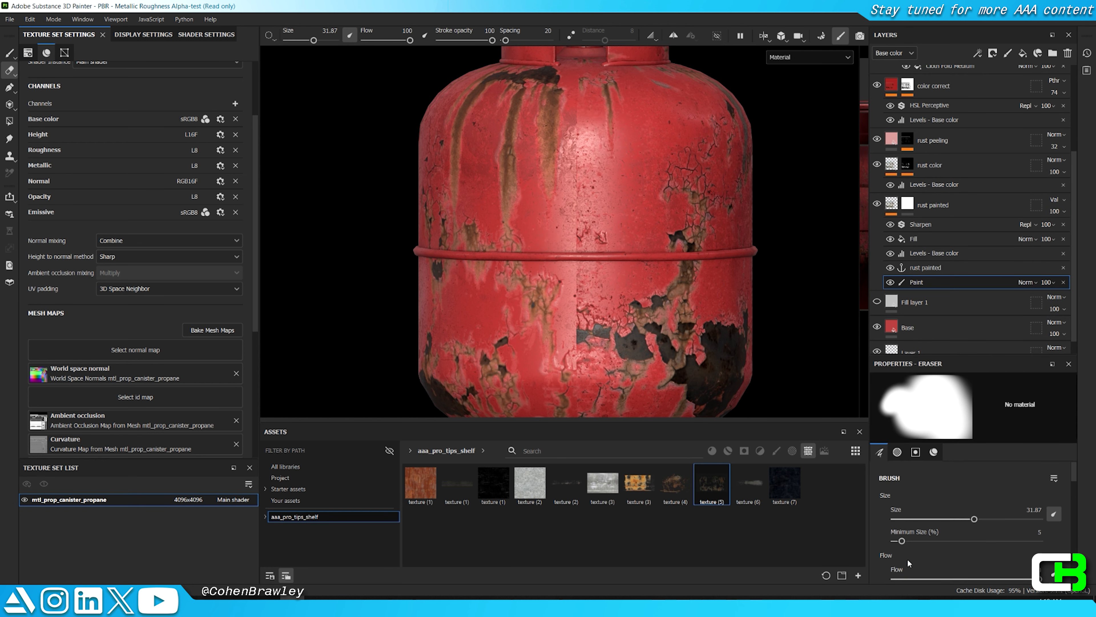
pyautogui.press('Tab')
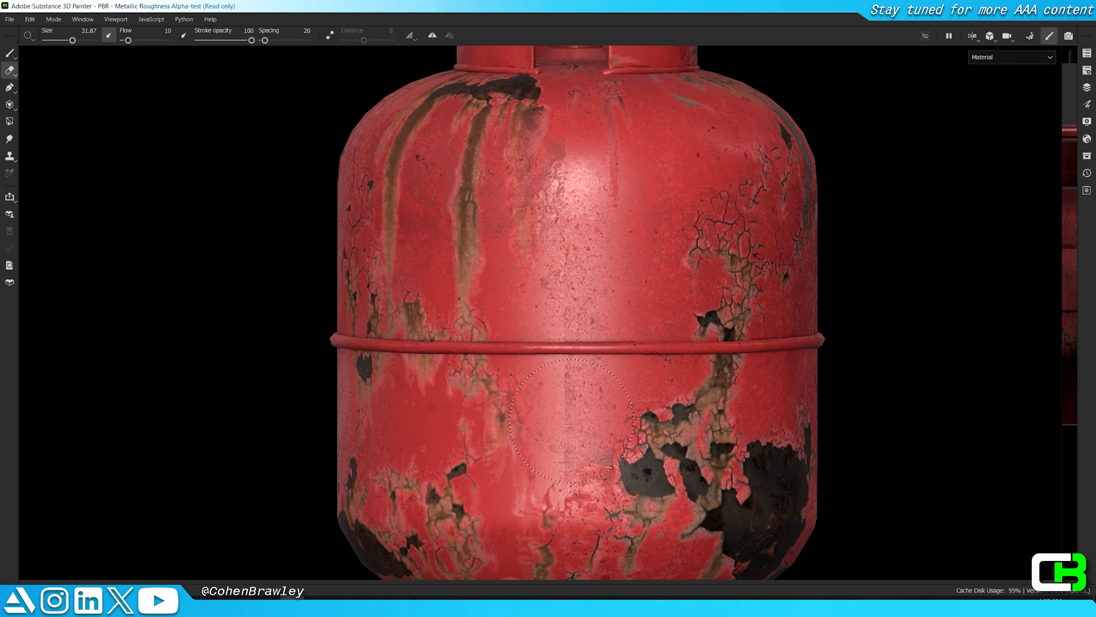
pyautogui.scroll(2, 572, 467)
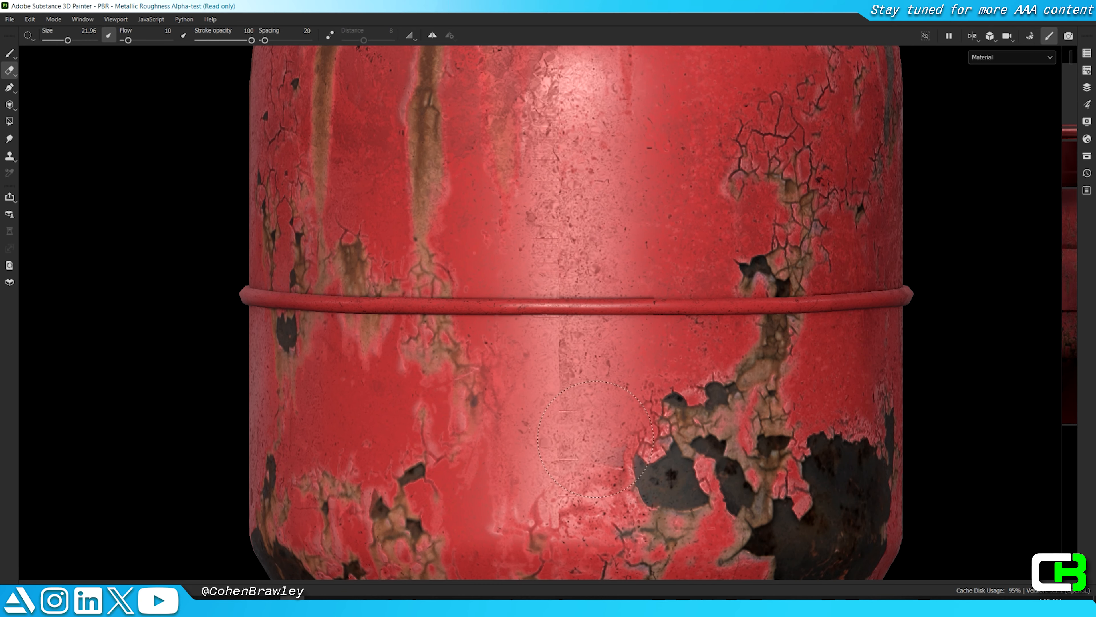
pyautogui.keyDown('alt'); pyautogui.moveTo(613, 425); pyautogui.dragTo(624, 264, button='middle'); pyautogui.keyUp('alt')
pyautogui.keyDown('alt'); pyautogui.moveTo(569, 411); pyautogui.dragTo(569, 361); pyautogui.keyUp('alt')
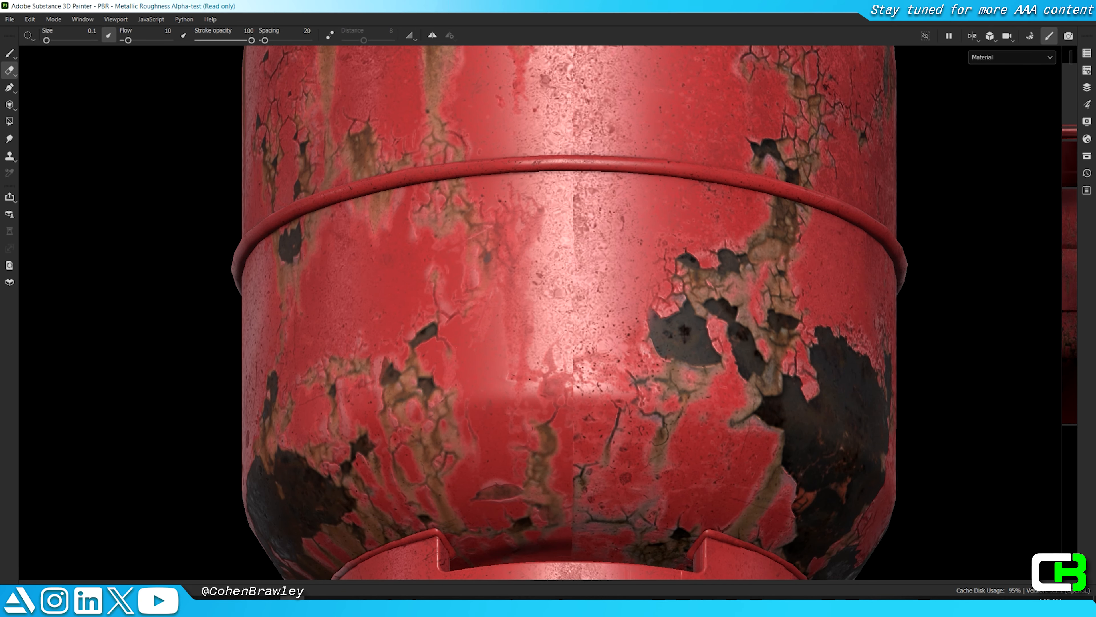
# Step: Examine the canister's rust, seams and dirt from all sides under rotating light
pyautogui.keyDown('alt'); pyautogui.moveTo(569, 361); pyautogui.dragTo(615, 254, button='right'); pyautogui.keyUp('alt')
pyautogui.keyDown('alt'); pyautogui.moveTo(734, 207); pyautogui.dragTo(815, 315); pyautogui.keyUp('alt')
pyautogui.keyDown('shift'); pyautogui.moveTo(816, 315); pyautogui.dragTo(558, 318, button='right'); pyautogui.keyUp('shift')
pyautogui.keyDown('alt'); pyautogui.moveTo(558, 318); pyautogui.dragTo(755, 314); pyautogui.keyUp('alt')
pyautogui.keyDown('shift'); pyautogui.moveTo(755, 313); pyautogui.dragTo(639, 318, button='right'); pyautogui.keyUp('shift')
pyautogui.keyDown('alt'); pyautogui.moveTo(638, 317); pyautogui.dragTo(827, 274, button='middle'); pyautogui.keyUp('alt')
pyautogui.keyDown('alt'); pyautogui.moveTo(734, 285); pyautogui.dragTo(846, 276); pyautogui.keyUp('alt')
pyautogui.keyDown('alt'); pyautogui.moveTo(846, 277); pyautogui.dragTo(743, 298, button='right'); pyautogui.keyUp('alt')
pyautogui.keyDown('alt'); pyautogui.moveTo(742, 298); pyautogui.dragTo(638, 309); pyautogui.keyUp('alt')
pyautogui.keyDown('shift'); pyautogui.moveTo(638, 309); pyautogui.dragTo(833, 285, button='right'); pyautogui.keyUp('shift')
pyautogui.keyDown('alt'); pyautogui.moveTo(833, 285); pyautogui.dragTo(630, 281); pyautogui.keyUp('alt')
pyautogui.keyDown('shift'); pyautogui.moveTo(630, 281); pyautogui.dragTo(540, 299, button='right'); pyautogui.keyUp('shift')
# Step: Compare the canister with the black fill layer hidden and shown, and set that layer's roughness to 0.6331
pyautogui.press('Tab')
pyautogui.keyDown('alt'); pyautogui.moveTo(604, 281); pyautogui.dragTo(786, 233, button='right'); pyautogui.keyUp('alt')
pyautogui.scroll(5, 966, 157)
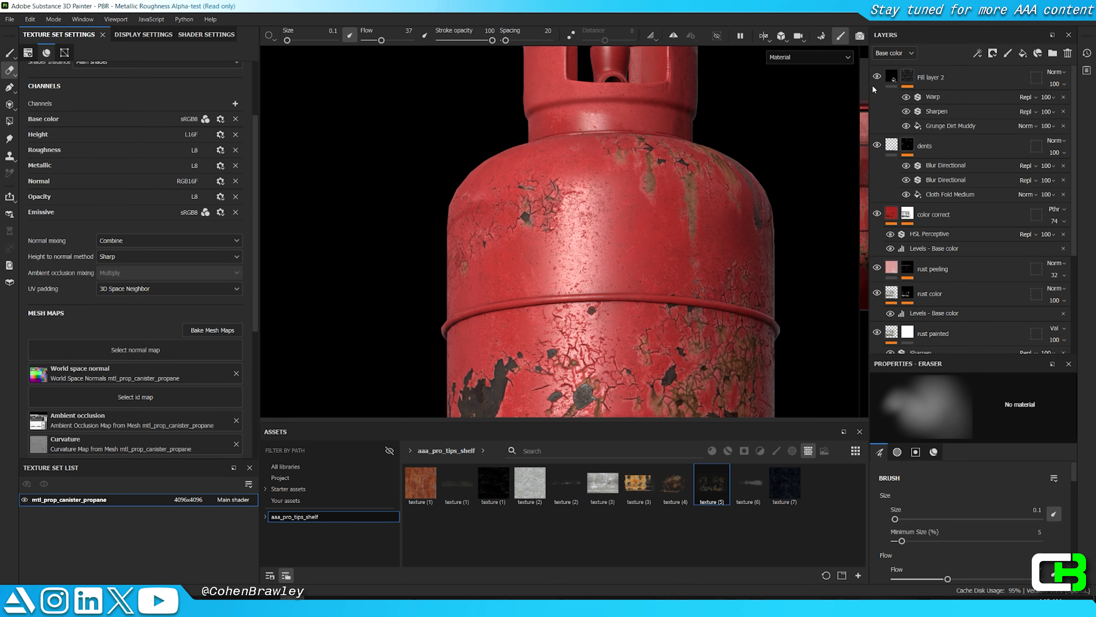
pyautogui.click(879, 77)
pyautogui.click(878, 77)
pyautogui.click(891, 78)
pyautogui.keyDown('alt'); pyautogui.moveTo(619, 286); pyautogui.dragTo(651, 282, button='right'); pyautogui.keyUp('alt')
pyautogui.scroll(-4, 993, 533)
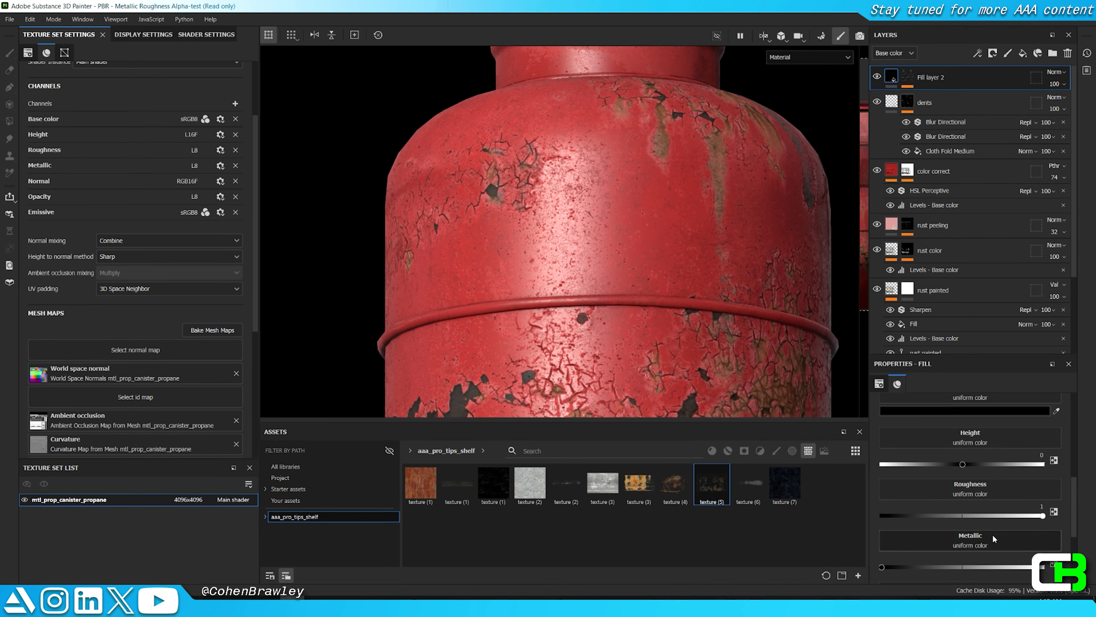
pyautogui.moveTo(948, 480); pyautogui.dragTo(982, 477)
# Step: Examine the dirt's sheen on the canister's body, base and collar from several angles and distances
pyautogui.keyDown('alt'); pyautogui.moveTo(708, 270); pyautogui.dragTo(624, 274, button='right'); pyautogui.keyUp('alt')
pyautogui.keyDown('alt'); pyautogui.moveTo(625, 275); pyautogui.dragTo(567, 274); pyautogui.keyUp('alt')
pyautogui.press('Tab')
pyautogui.keyDown('alt'); pyautogui.moveTo(662, 275); pyautogui.dragTo(649, 333, button='right'); pyautogui.keyUp('alt')
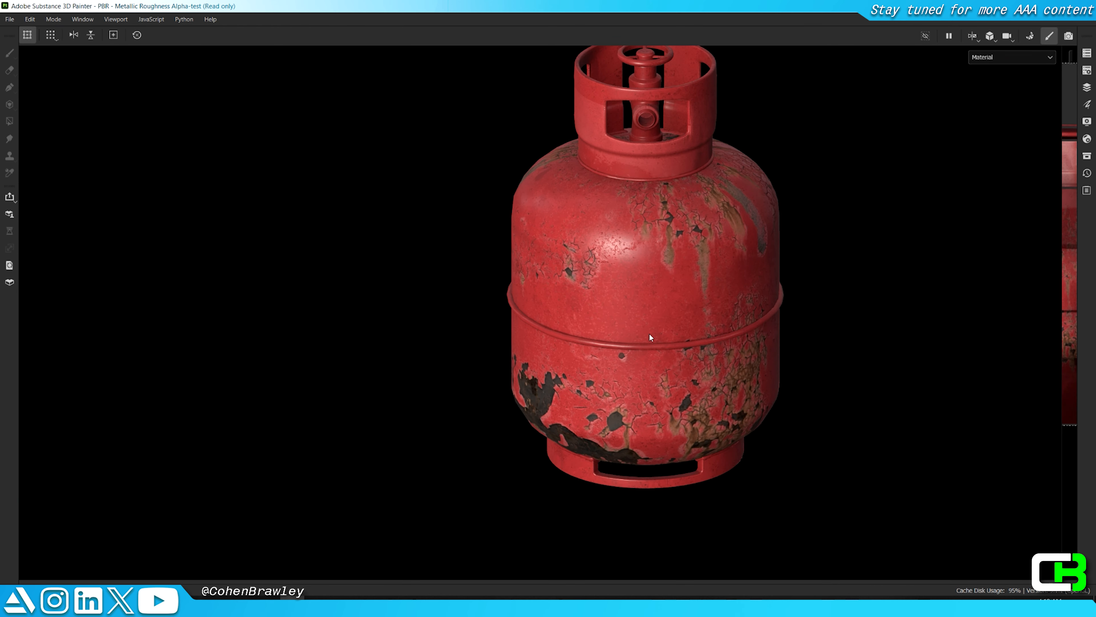
pyautogui.keyDown('alt'); pyautogui.moveTo(650, 332); pyautogui.dragTo(639, 265, button='middle'); pyautogui.keyUp('alt')
pyautogui.moveTo(639, 264)
pyautogui.keyDown('alt'); pyautogui.mouseDown(button='right')
pyautogui.moveTo(617, 270)
pyautogui.moveTo(641, 271)
pyautogui.mouseUp(button='right'); pyautogui.keyUp('alt')
pyautogui.keyDown('alt'); pyautogui.moveTo(641, 271); pyautogui.dragTo(686, 271); pyautogui.keyUp('alt')
pyautogui.keyDown('alt'); pyautogui.moveTo(686, 271); pyautogui.dragTo(626, 264, button='right'); pyautogui.keyUp('alt')
pyautogui.keyDown('alt'); pyautogui.moveTo(626, 264); pyautogui.dragTo(699, 316, button='middle'); pyautogui.keyUp('alt')
pyautogui.keyDown('alt'); pyautogui.moveTo(699, 315); pyautogui.dragTo(485, 233); pyautogui.keyUp('alt')
pyautogui.keyDown('alt'); pyautogui.moveTo(485, 233); pyautogui.dragTo(572, 264, button='right'); pyautogui.keyUp('alt')
pyautogui.keyDown('alt'); pyautogui.moveTo(572, 263); pyautogui.dragTo(605, 195); pyautogui.keyUp('alt')
pyautogui.keyDown('alt'); pyautogui.moveTo(604, 194); pyautogui.dragTo(582, 395, button='middle'); pyautogui.keyUp('alt')
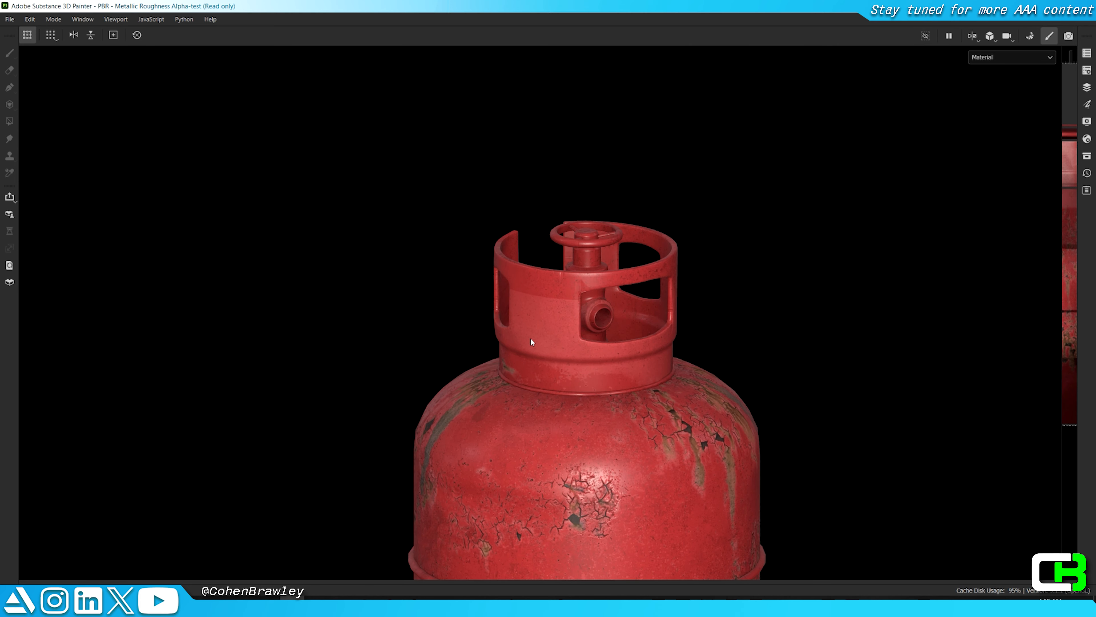
# Step: Erase the hard-edged seam across the collar in the rust painted layer's Paint effect, using an enlarged eraser at flow 37
pyautogui.press('Tab')
pyautogui.click(933, 302)
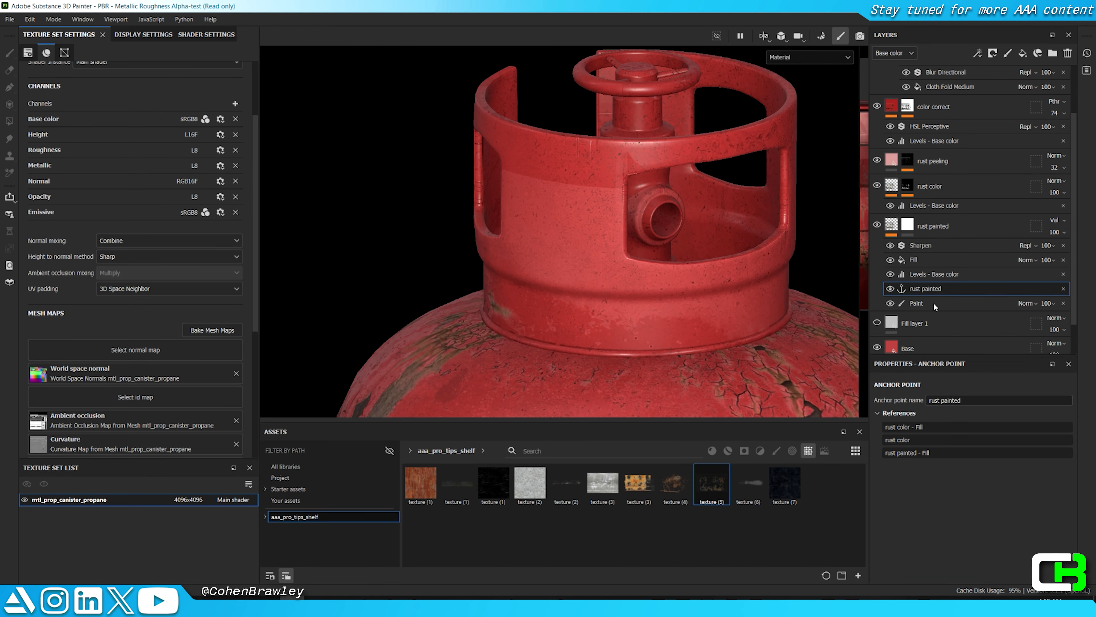
pyautogui.press('e')
pyautogui.press('Tab')
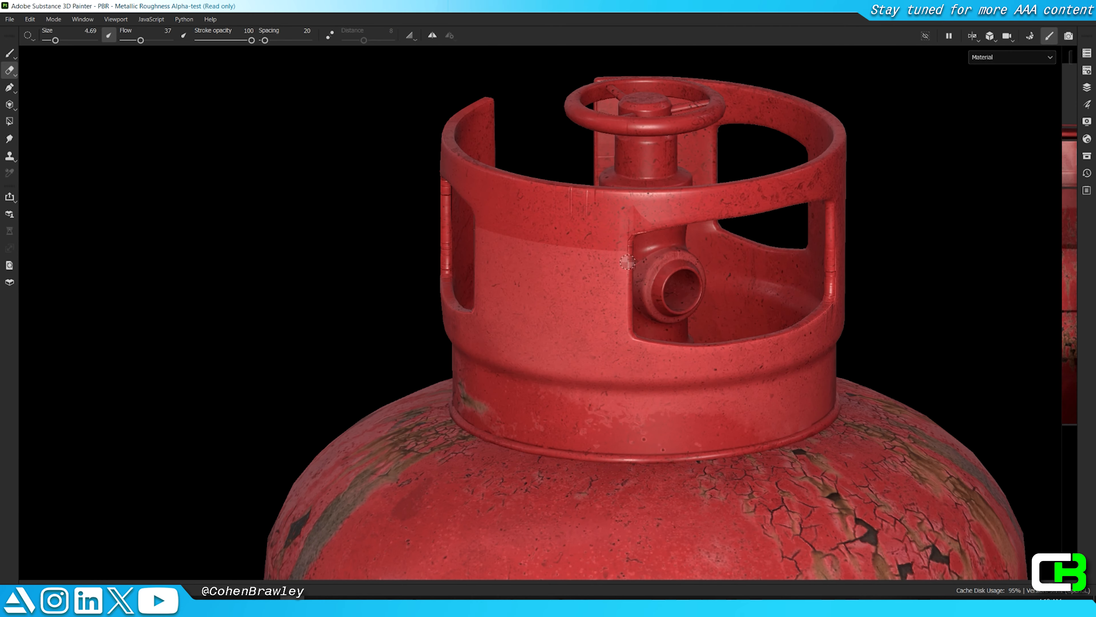
pyautogui.keyDown('ctrl'); pyautogui.moveTo(561, 263); pyautogui.dragTo(629, 262, button='right'); pyautogui.keyUp('ctrl')
pyautogui.moveTo(585, 241); pyautogui.dragTo(704, 220)
pyautogui.scroll(-4, 585, 262)
pyautogui.moveTo(591, 262)
pyautogui.keyDown('alt'); pyautogui.mouseDown()
pyautogui.moveTo(871, 223)
pyautogui.moveTo(584, 290)
pyautogui.moveTo(785, 284)
pyautogui.moveTo(656, 255)
pyautogui.mouseUp(); pyautogui.keyUp('alt')
# Step: Erase the leftover painted patches and seams around the other sides of the collar
pyautogui.keyDown('alt'); pyautogui.moveTo(815, 277); pyautogui.dragTo(1044, 302); pyautogui.keyUp('alt')
pyautogui.keyDown('shift'); pyautogui.moveTo(458, 297); pyautogui.dragTo(315, 311, button='right'); pyautogui.keyUp('shift')
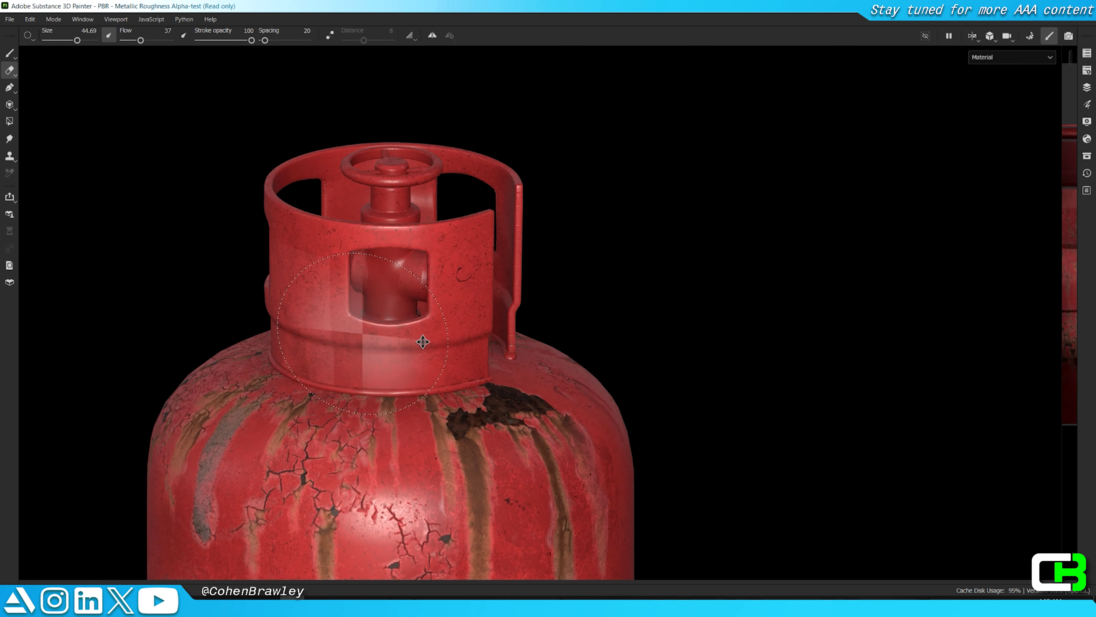
pyautogui.keyDown('alt'); pyautogui.moveTo(315, 311); pyautogui.dragTo(751, 345); pyautogui.keyUp('alt')
pyautogui.moveTo(900, 297)
pyautogui.keyDown('alt'); pyautogui.mouseDown()
pyautogui.moveTo(756, 350)
pyautogui.moveTo(708, 352)
pyautogui.mouseUp(); pyautogui.keyUp('alt')
pyautogui.keyDown('shift'); pyautogui.moveTo(708, 352); pyautogui.dragTo(461, 357, button='right'); pyautogui.keyUp('shift')
pyautogui.keyDown('ctrl'); pyautogui.keyDown('alt'); pyautogui.moveTo(367, 306); pyautogui.dragTo(525, 290); pyautogui.keyUp('alt'); pyautogui.keyUp('ctrl')
pyautogui.moveTo(551, 259)
pyautogui.mouseDown()
pyautogui.moveTo(595, 247)
pyautogui.moveTo(799, 259)
pyautogui.mouseUp()
# Step: Examine the cleaned collar and the whole canister from several angles and distances
pyautogui.keyDown('alt'); pyautogui.moveTo(798, 259); pyautogui.dragTo(596, 341, button='right'); pyautogui.keyUp('alt')
pyautogui.keyDown('alt'); pyautogui.moveTo(595, 341); pyautogui.dragTo(565, 410); pyautogui.keyUp('alt')
pyautogui.keyDown('alt'); pyautogui.moveTo(565, 411); pyautogui.dragTo(514, 402, button='right'); pyautogui.keyUp('alt')
pyautogui.keyDown('ctrl'); pyautogui.keyDown('alt'); pyautogui.moveTo(514, 401); pyautogui.dragTo(537, 356); pyautogui.keyUp('alt'); pyautogui.keyUp('ctrl')
pyautogui.moveTo(537, 355)
pyautogui.keyDown('ctrl'); pyautogui.mouseDown(button='right')
pyautogui.moveTo(431, 355)
pyautogui.moveTo(602, 323)
pyautogui.mouseUp(button='right'); pyautogui.keyUp('ctrl')
pyautogui.keyDown('alt'); pyautogui.moveTo(626, 288); pyautogui.dragTo(443, 291); pyautogui.keyUp('alt')
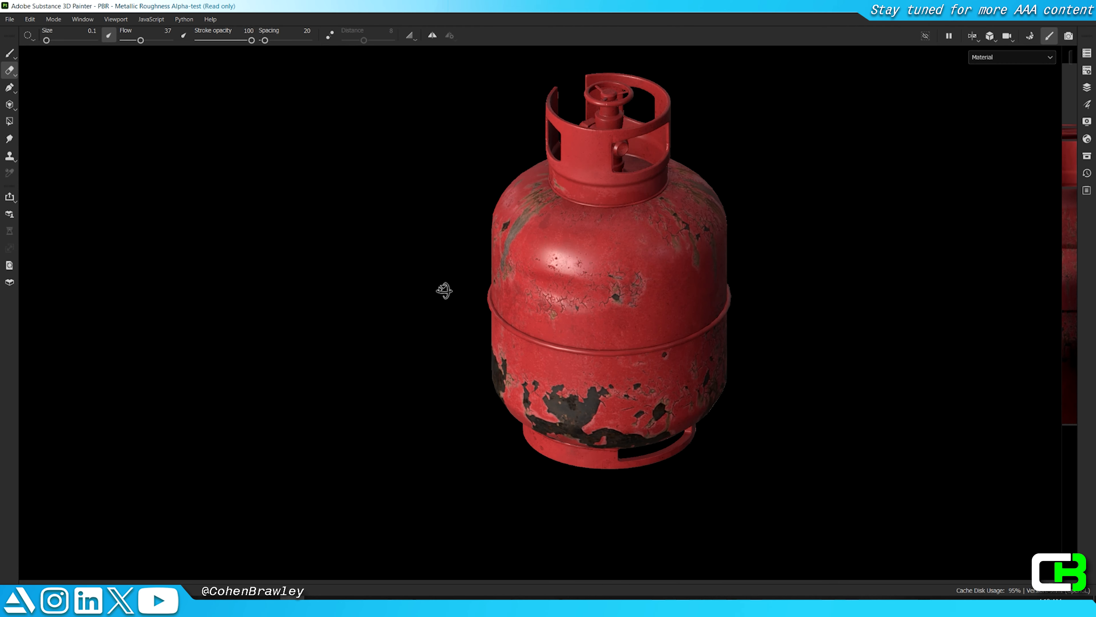
pyautogui.keyDown('ctrl'); pyautogui.keyDown('alt'); pyautogui.moveTo(628, 235); pyautogui.dragTo(641, 343); pyautogui.keyUp('alt'); pyautogui.keyUp('ctrl')
pyautogui.keyDown('alt'); pyautogui.moveTo(535, 384); pyautogui.dragTo(588, 286, button='right'); pyautogui.keyUp('alt')
pyautogui.keyDown('ctrl'); pyautogui.keyDown('alt'); pyautogui.moveTo(587, 286); pyautogui.dragTo(487, 335); pyautogui.keyUp('alt'); pyautogui.keyUp('ctrl')
pyautogui.keyDown('alt'); pyautogui.moveTo(488, 334); pyautogui.dragTo(612, 345); pyautogui.keyUp('alt')
pyautogui.keyDown('alt'); pyautogui.moveTo(613, 345); pyautogui.dragTo(539, 388, button='right'); pyautogui.keyUp('alt')
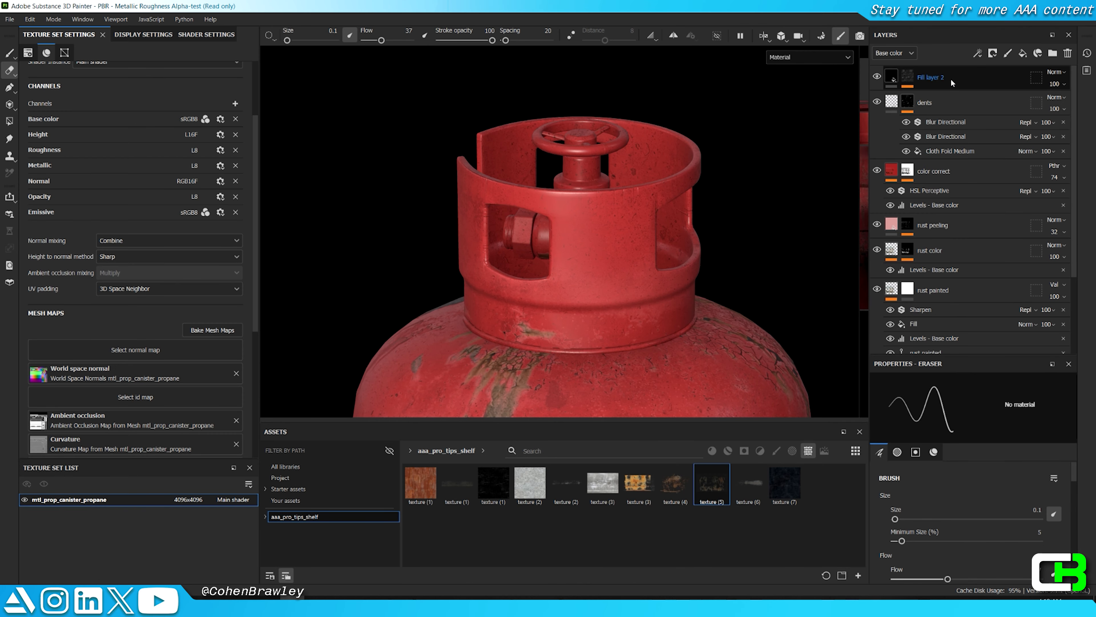
# Step: Rename the black fill layer as grunge and add a new fill layer above it
pyautogui.click(951, 78)
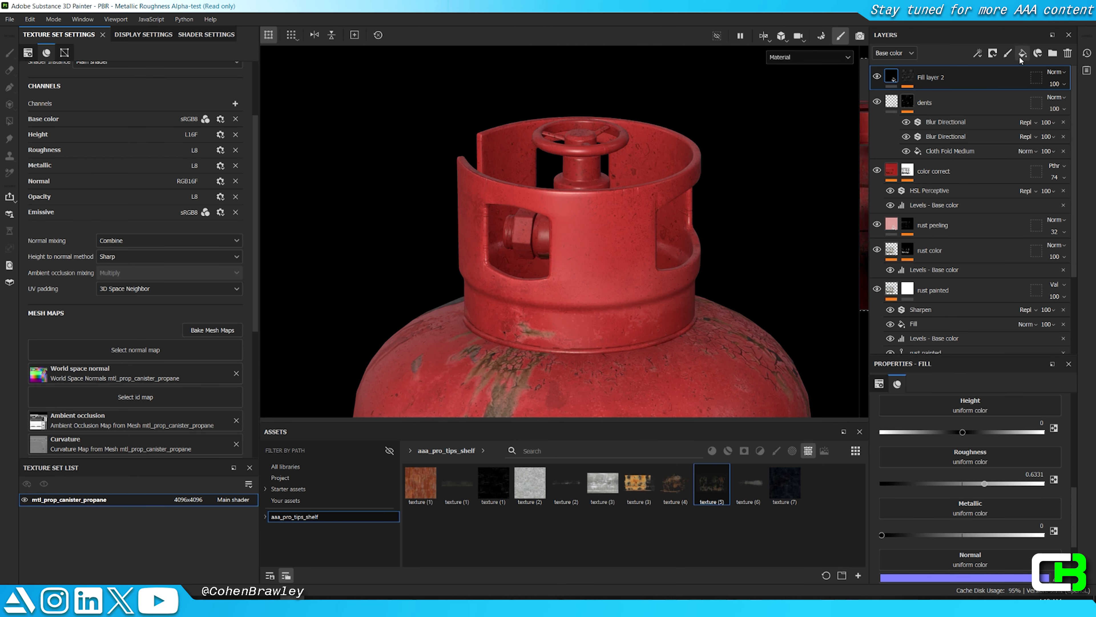
pyautogui.click(873, 80)
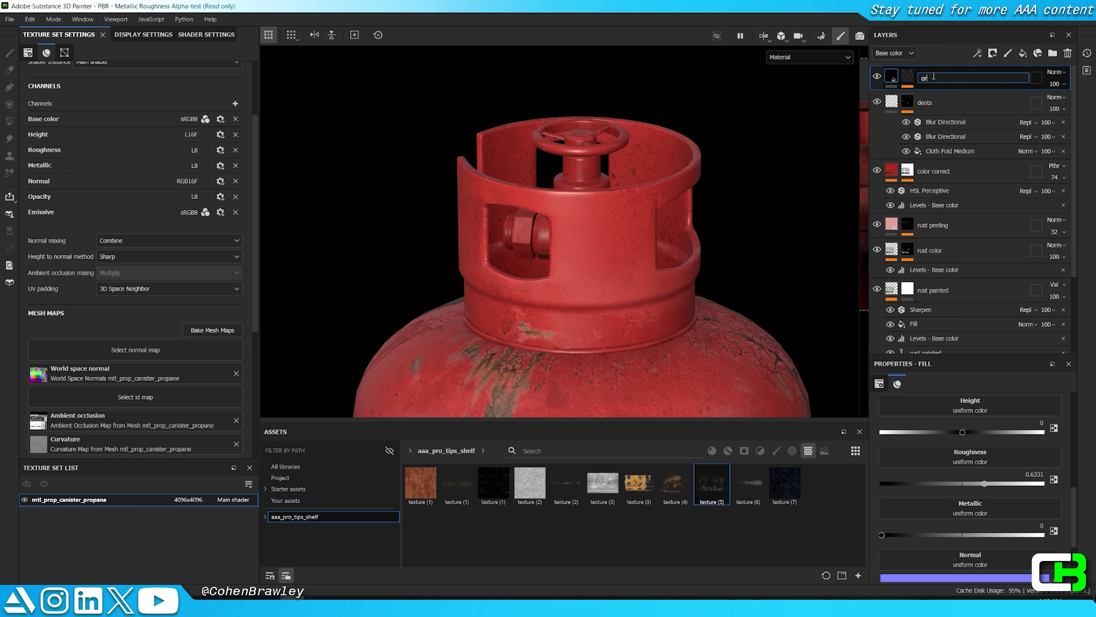
pyautogui.click(1023, 54)
pyautogui.scroll(-3, 942, 489)
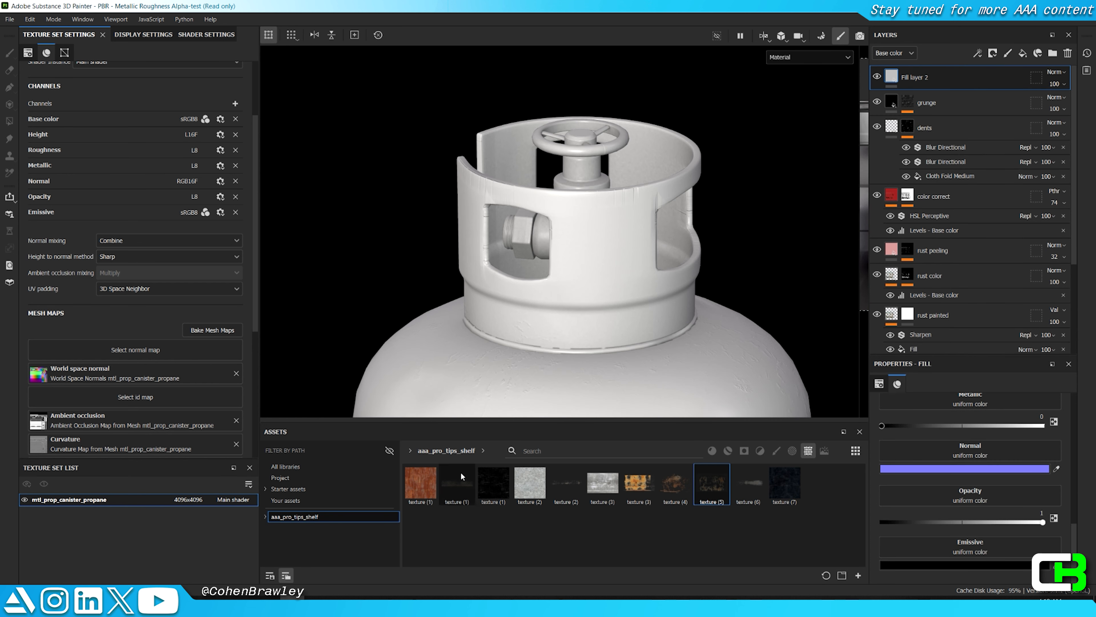
# Step: Assign the rusty texture (1) to the new fill layer's base color and roughness, checking it on the canister
pyautogui.scroll(5, 1024, 521)
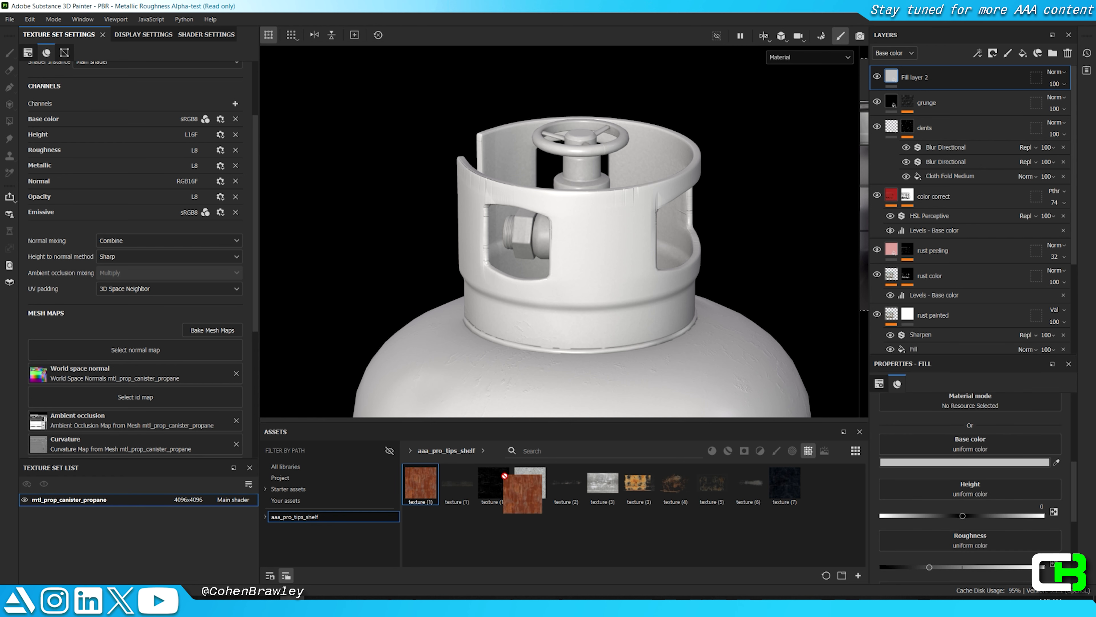
pyautogui.scroll(-2, 979, 456)
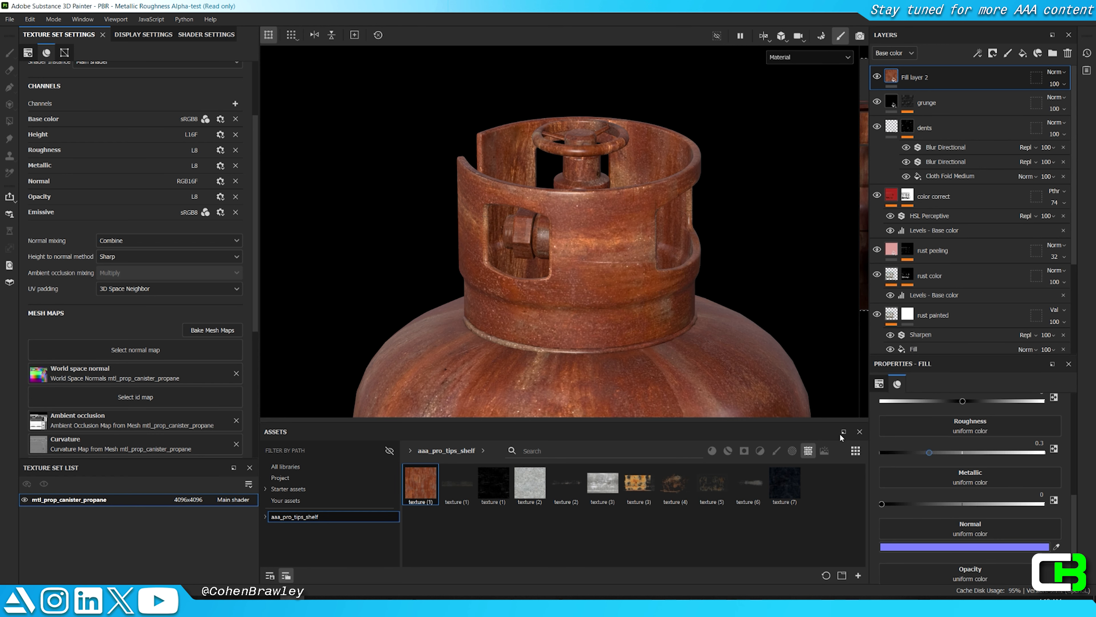
pyautogui.moveTo(1040, 466); pyautogui.dragTo(988, 427)
pyautogui.scroll(-3, 560, 248)
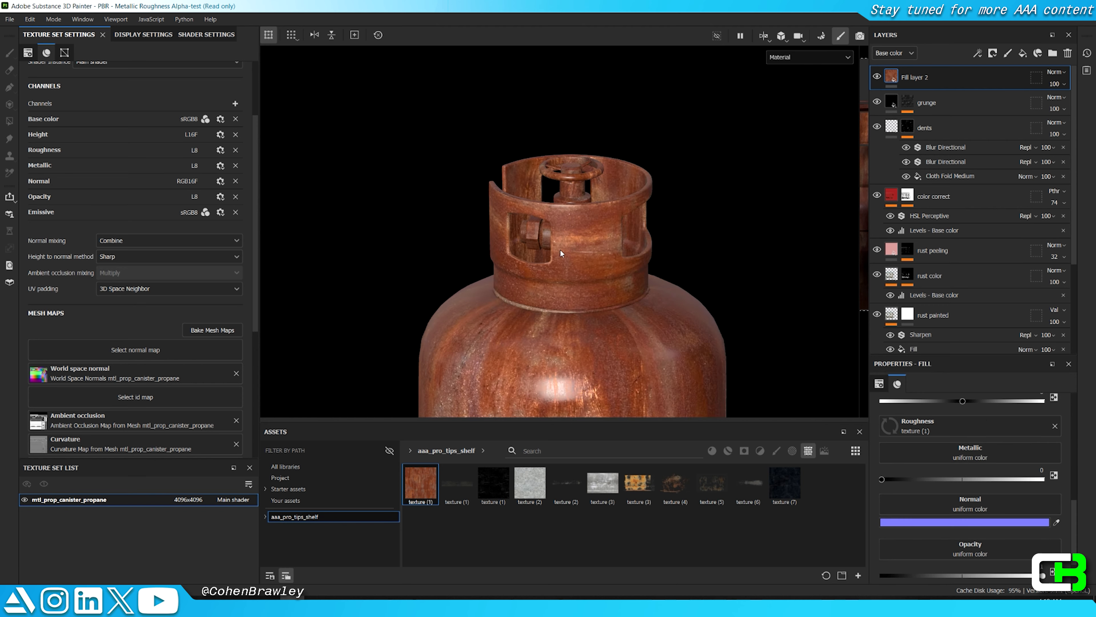
pyautogui.scroll(3, 560, 249)
pyautogui.keyDown('alt'); pyautogui.moveTo(566, 251); pyautogui.dragTo(556, 179); pyautogui.keyUp('alt')
pyautogui.scroll(-2, 584, 322)
pyautogui.keyDown('alt'); pyautogui.moveTo(583, 322); pyautogui.dragTo(575, 245, button='middle'); pyautogui.keyUp('alt')
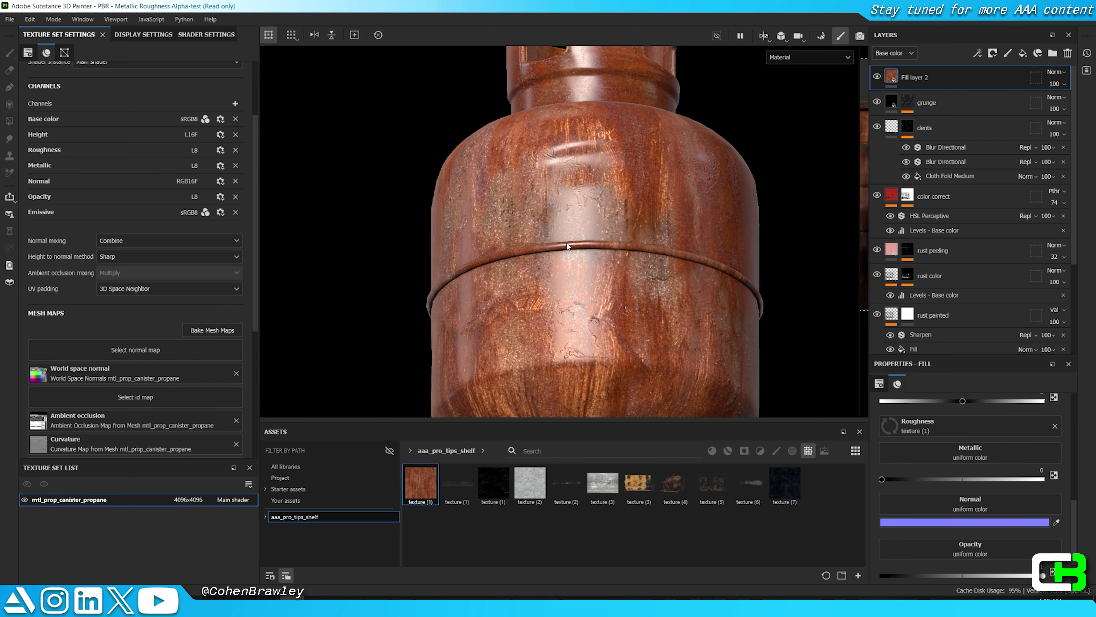
# Step: Add a Levels effect to the rust-textured fill layer, affecting Roughness and inverted, and check the surface near and far
pyautogui.scroll(3, 575, 245)
pyautogui.rightClick(923, 84)
pyautogui.click(969, 516)
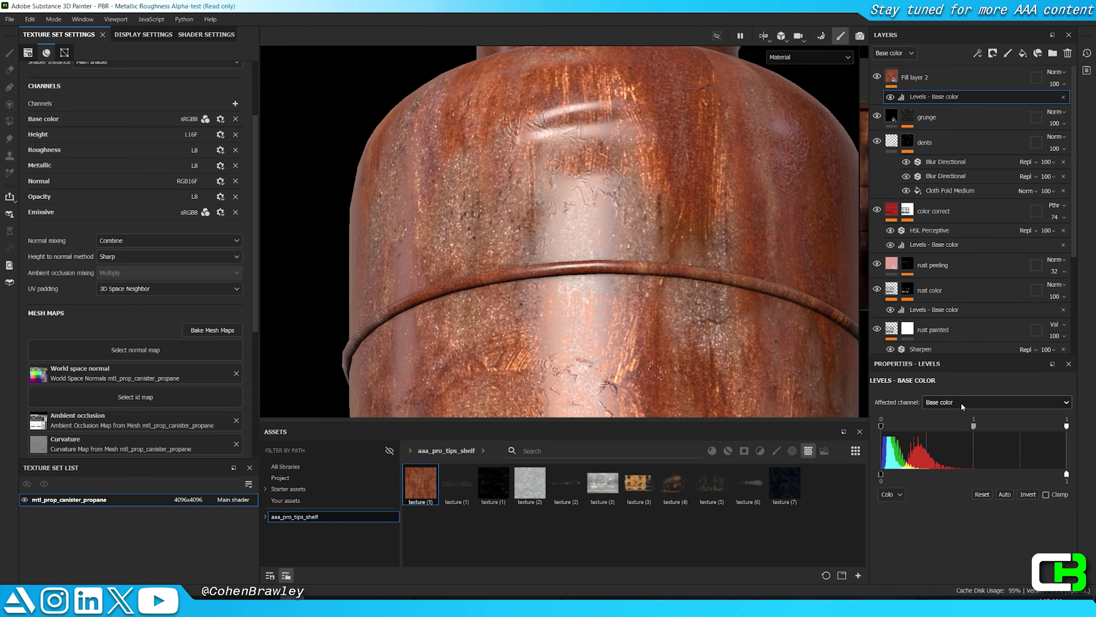
pyautogui.click(953, 402)
pyautogui.click(950, 434)
pyautogui.click(1030, 493)
pyautogui.scroll(-5, 602, 250)
pyautogui.keyDown('alt'); pyautogui.moveTo(602, 250); pyautogui.dragTo(613, 184); pyautogui.keyUp('alt')
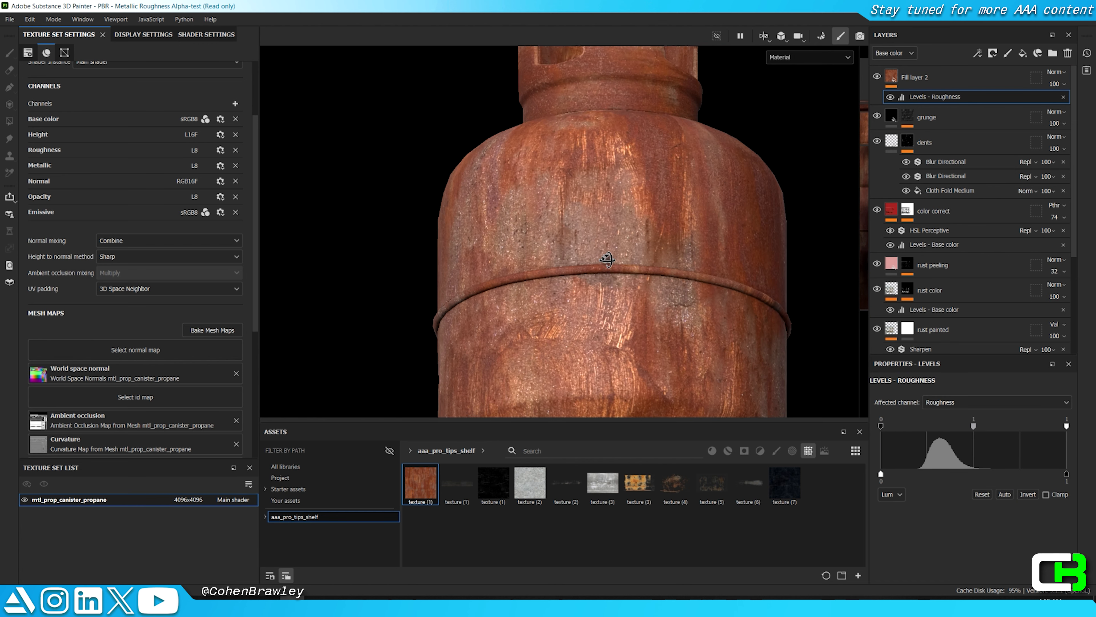
pyautogui.scroll(5, 613, 183)
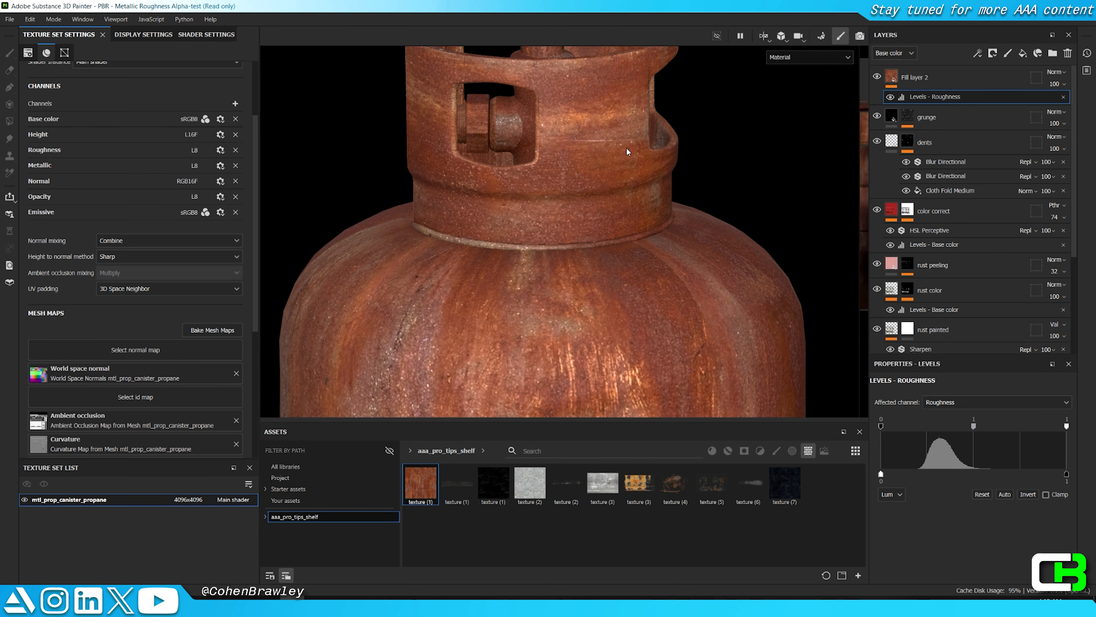
# Step: Hide the rust-textured fill layer and set the grunge layer's height to 0.0065
pyautogui.click(936, 86)
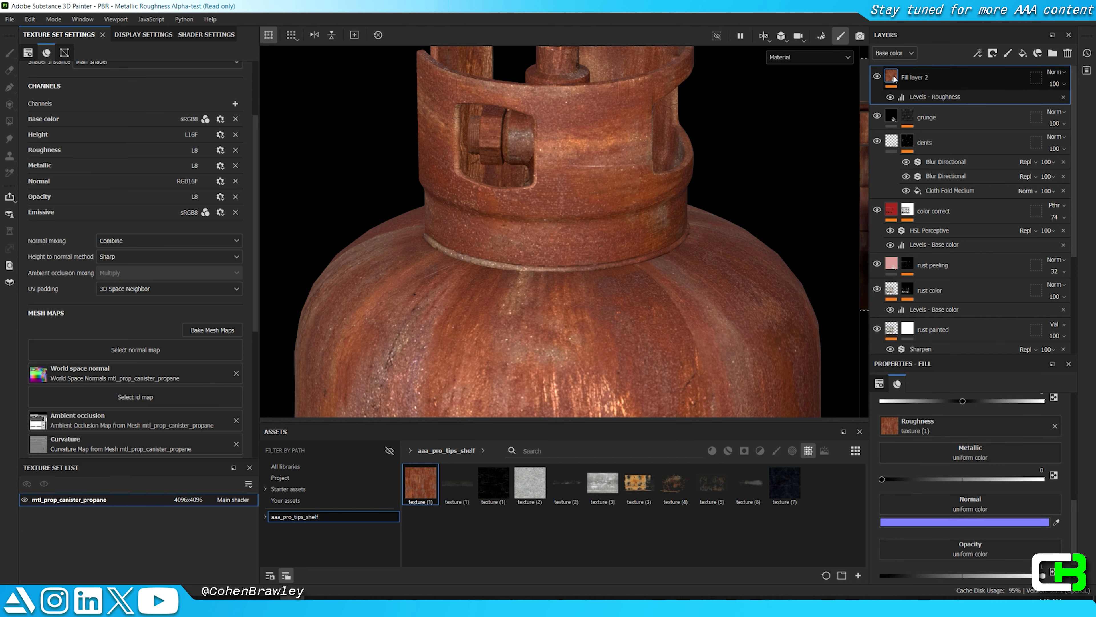
pyautogui.click(877, 77)
pyautogui.click(896, 116)
pyautogui.scroll(-5, 729, 185)
pyautogui.keyDown('alt'); pyautogui.moveTo(686, 268); pyautogui.dragTo(647, 303); pyautogui.keyUp('alt')
pyautogui.keyDown('alt'); pyautogui.moveTo(647, 304); pyautogui.dragTo(618, 282, button='middle'); pyautogui.keyUp('alt')
pyautogui.scroll(5, 665, 265)
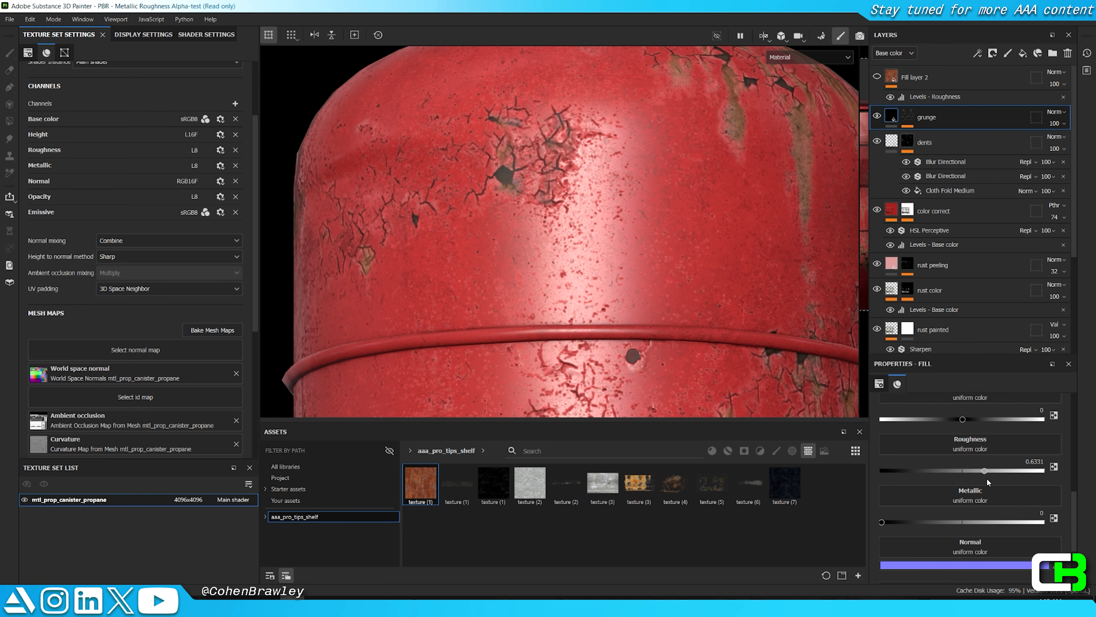
pyautogui.moveTo(958, 416); pyautogui.dragTo(970, 416)
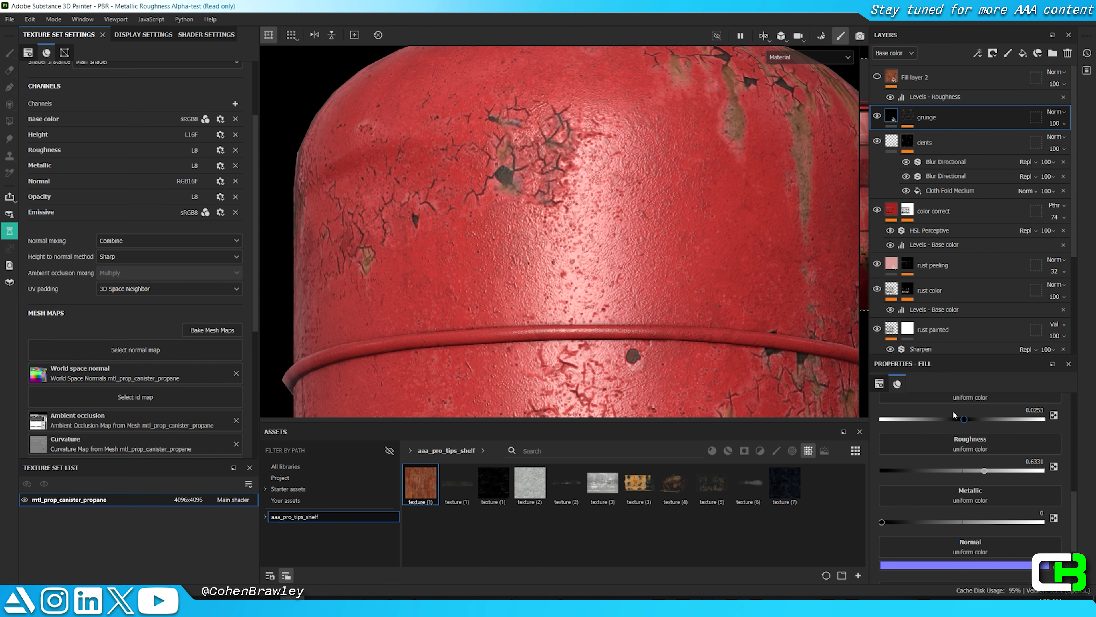
pyautogui.moveTo(948, 409); pyautogui.dragTo(944, 407)
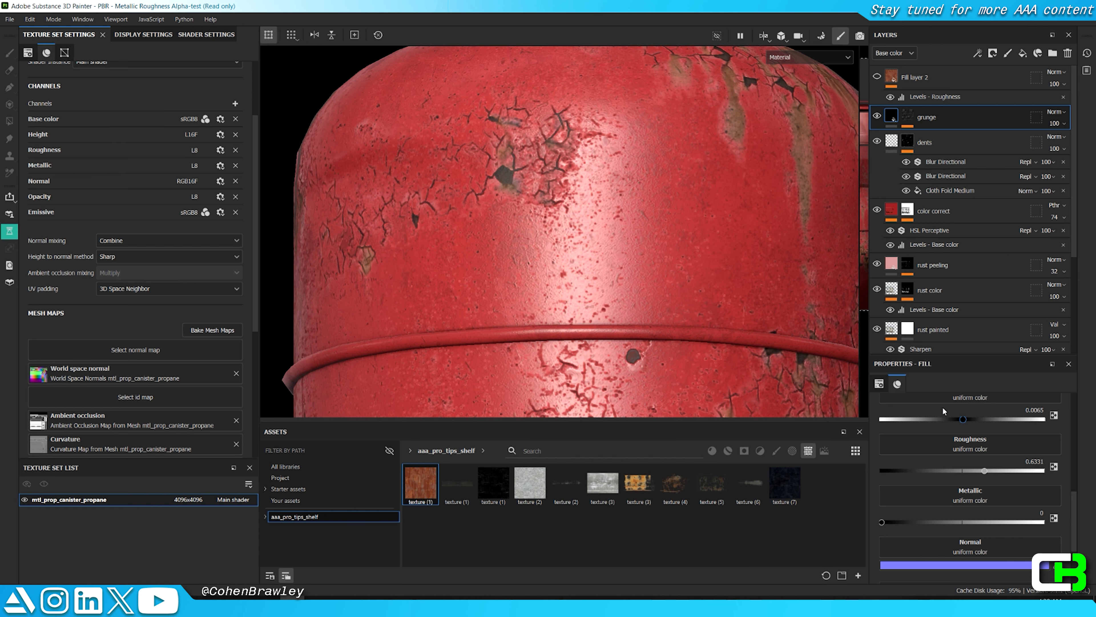
# Step: Set the grunge layer's height to 0.0058 and check the canister's body and collar
pyautogui.scroll(-4, 561, 246)
pyautogui.keyDown('alt'); pyautogui.moveTo(557, 244); pyautogui.dragTo(535, 274); pyautogui.keyUp('alt')
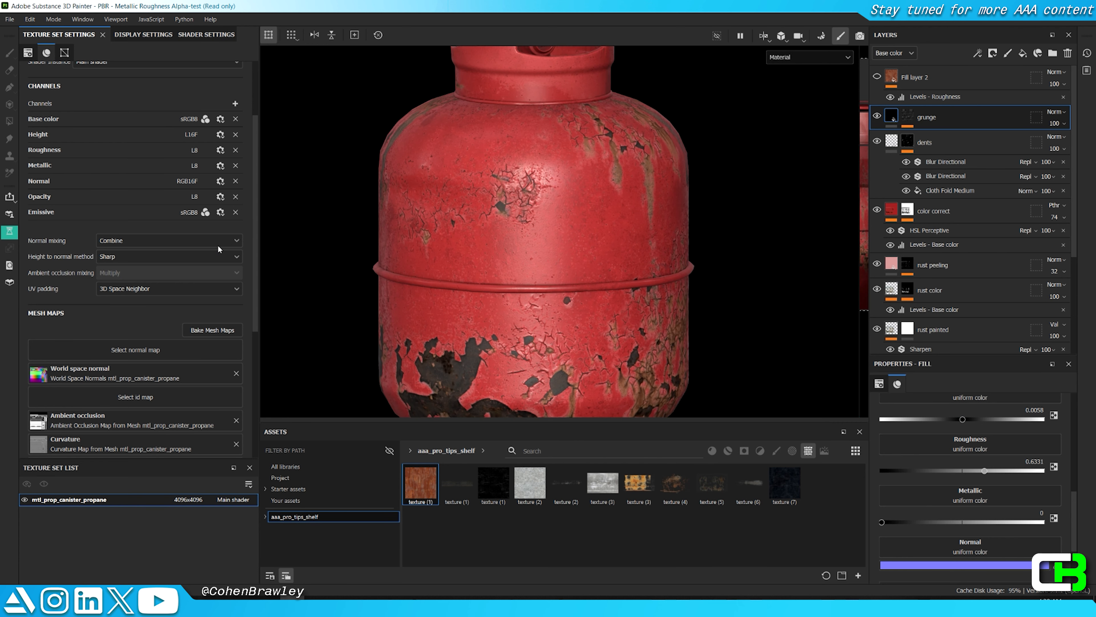
pyautogui.keyDown('alt'); pyautogui.moveTo(314, 228); pyautogui.dragTo(622, 304); pyautogui.keyUp('alt')
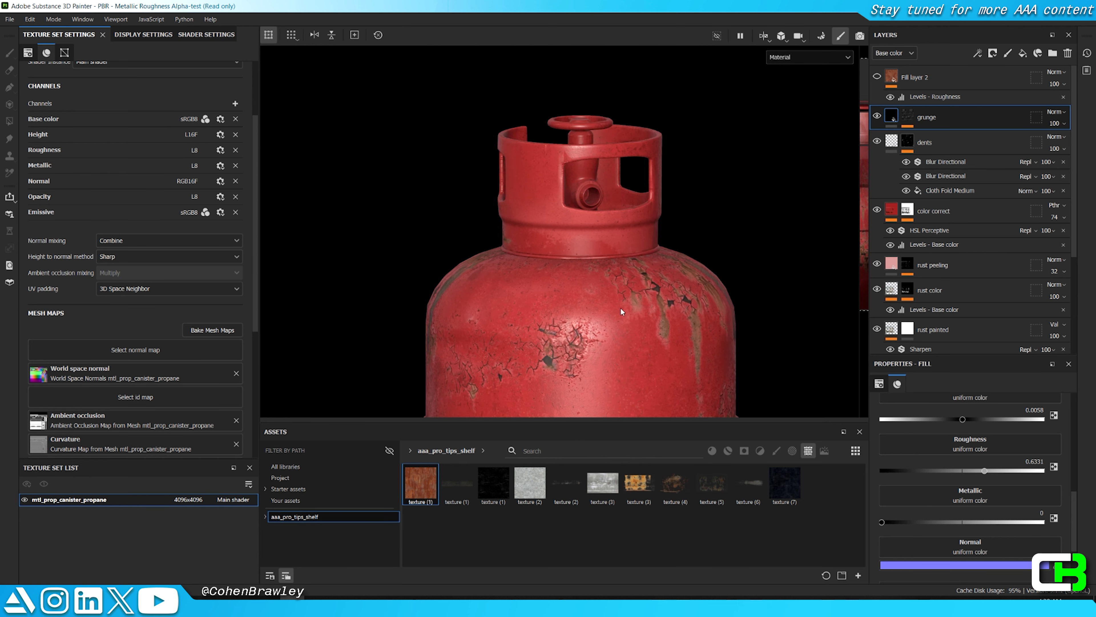
pyautogui.scroll(5, 557, 264)
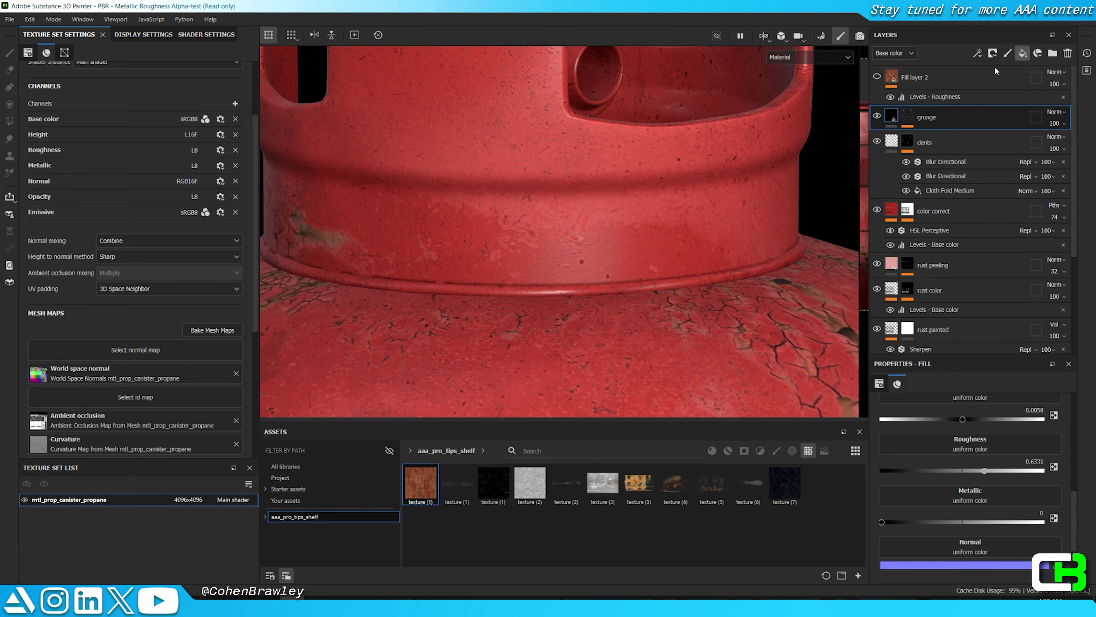
# Step: Add a fill layer with a black mask above the grunge layer and apply a Dirt generator to the mask
pyautogui.click(1023, 53)
pyautogui.rightClick(923, 127)
pyautogui.click(965, 27)
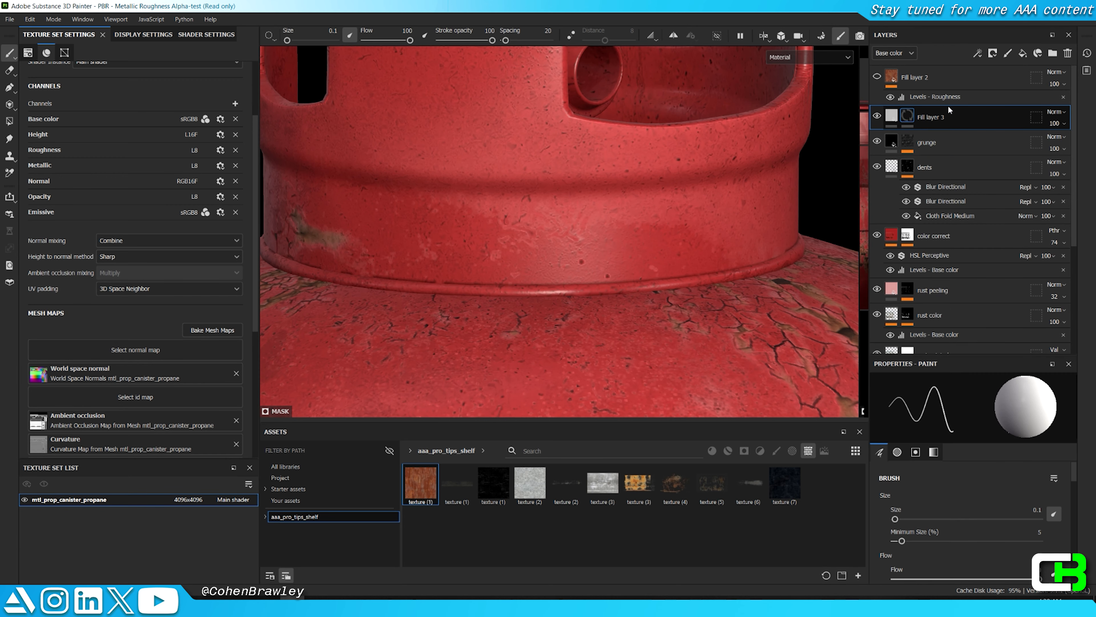
pyautogui.rightClick(949, 106)
pyautogui.click(998, 501)
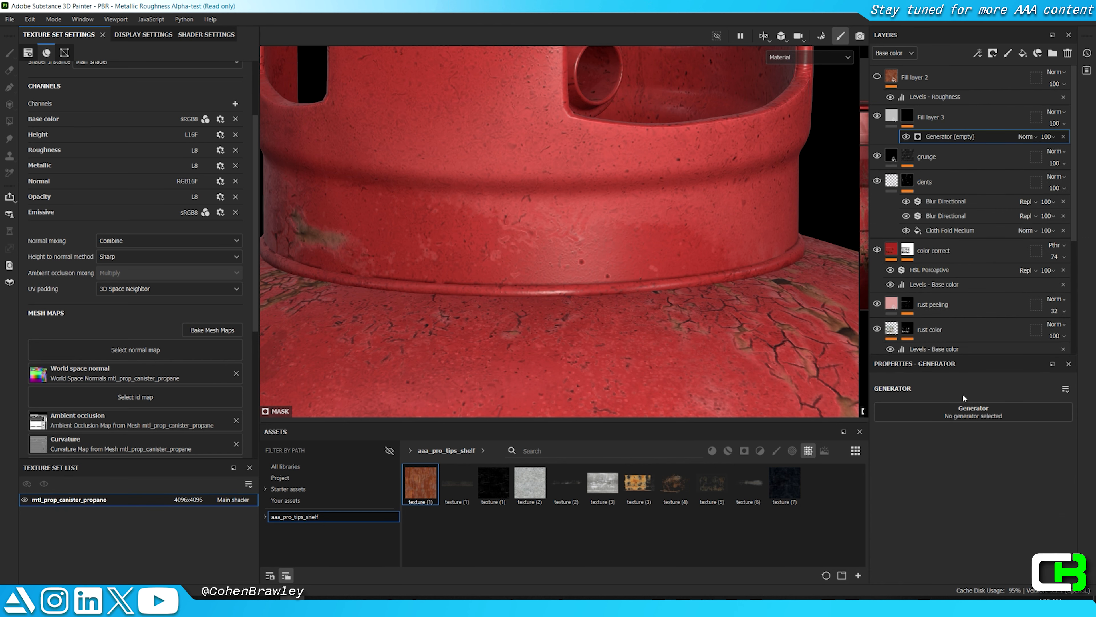
pyautogui.click(965, 408)
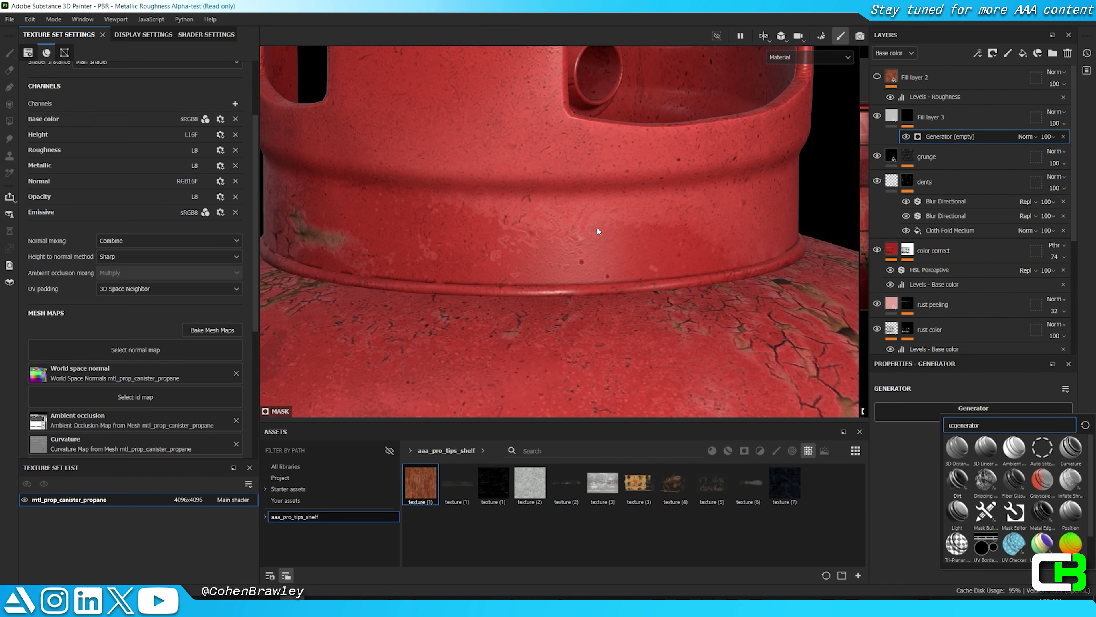
pyautogui.click(958, 480)
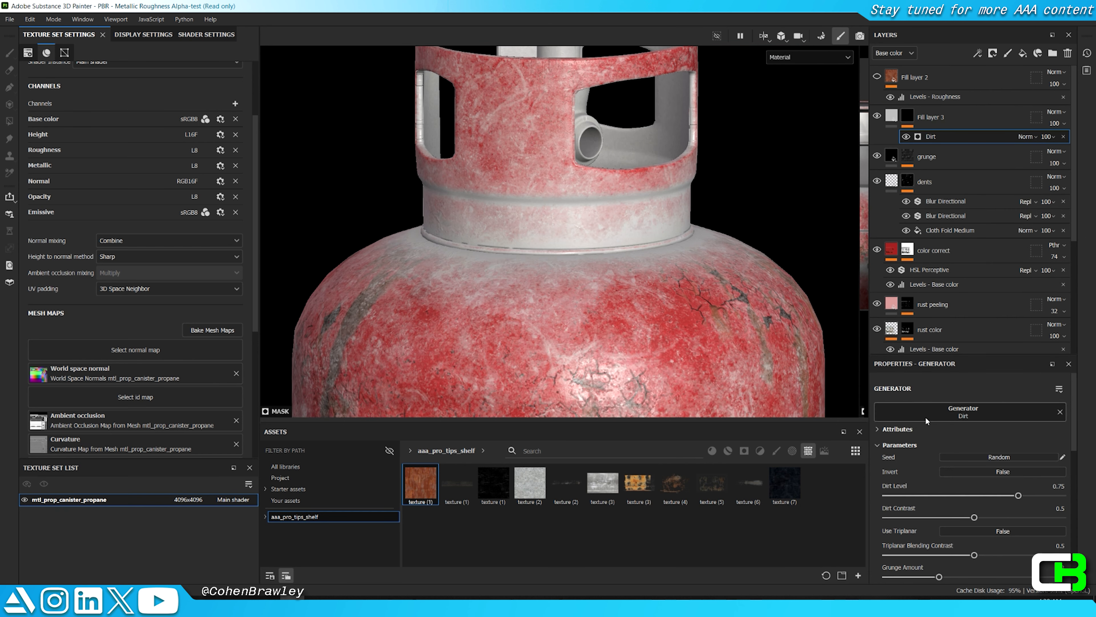
# Step: Set the Dirt generator's Dirt Level to 0.51 and check the mask around the collar's base
pyautogui.scroll(-3, 939, 547)
pyautogui.moveTo(939, 541); pyautogui.dragTo(802, 526)
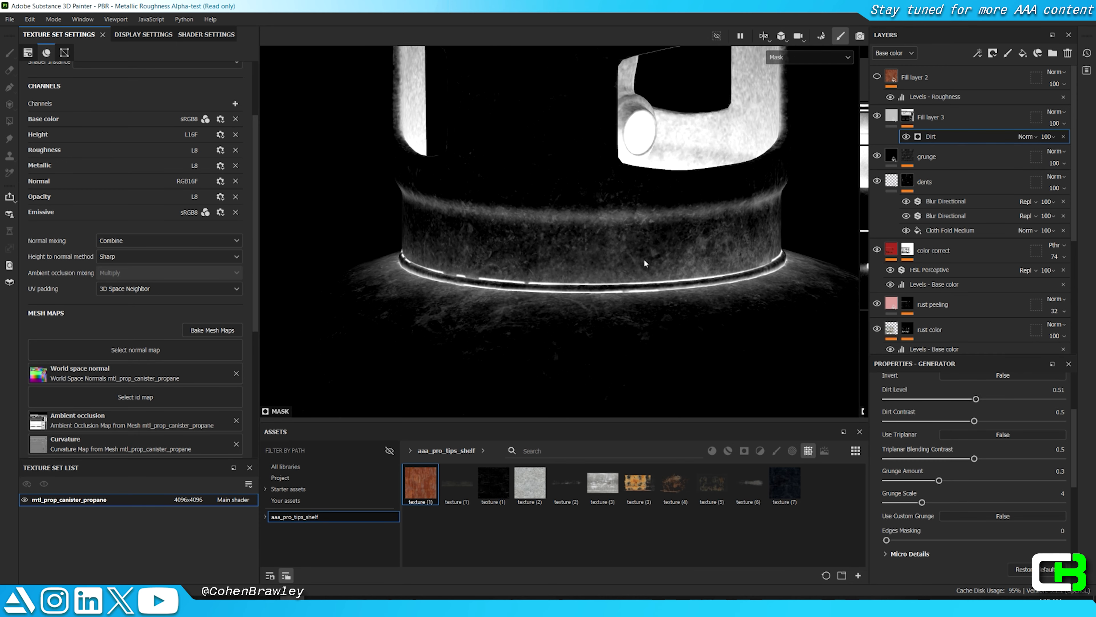
pyautogui.scroll(2, 651, 257)
pyautogui.press('m')
pyautogui.moveTo(643, 255)
pyautogui.keyDown('alt'); pyautogui.mouseDown(button='right')
pyautogui.moveTo(597, 281)
pyautogui.moveTo(659, 253)
pyautogui.mouseUp(button='right'); pyautogui.keyUp('alt')
# Step: Restrict the dirt-masked fill layer to the height channel and set its height to 0.0591
pyautogui.click(892, 117)
pyautogui.scroll(3, 962, 463)
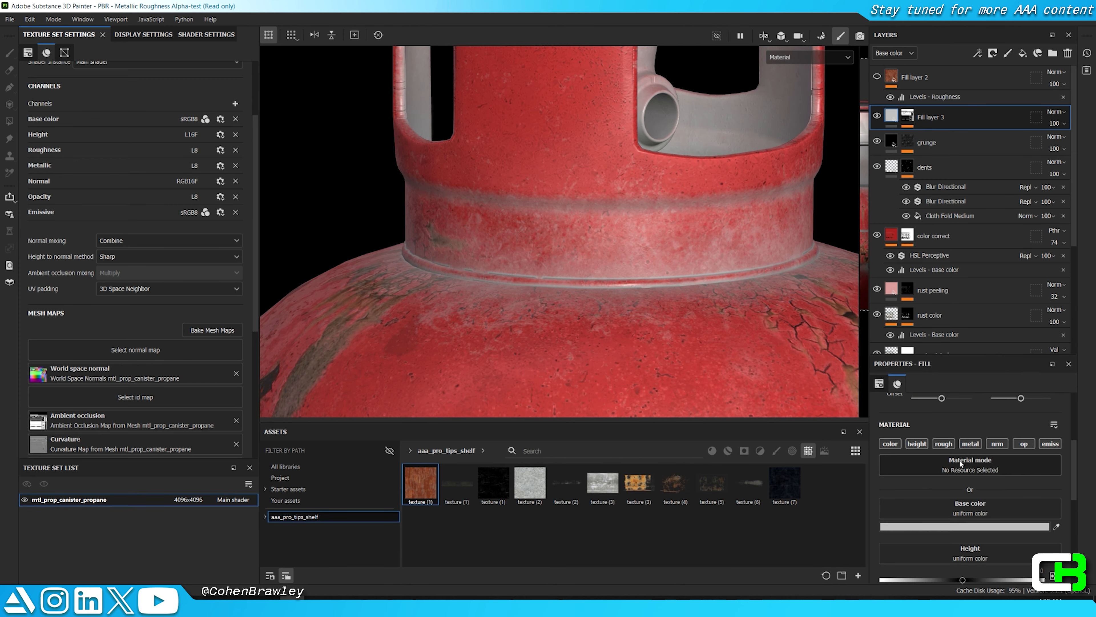
pyautogui.click(890, 443)
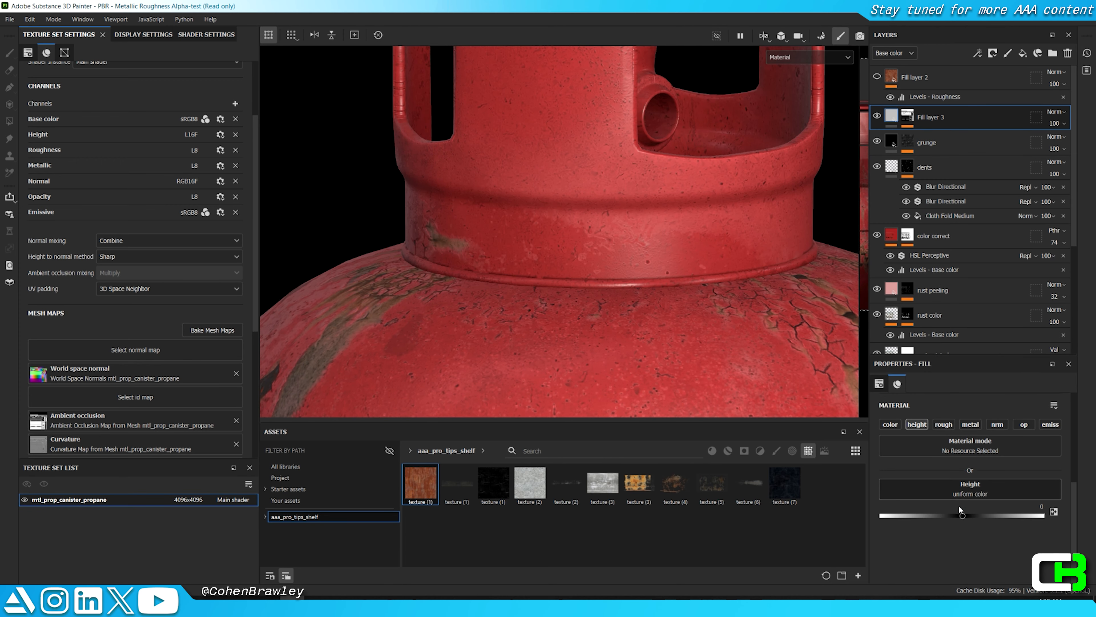
# Step: Add a Blur Slope filter to the dirt-masked fill layer's mask and check its effect around the collar
pyautogui.click(907, 116)
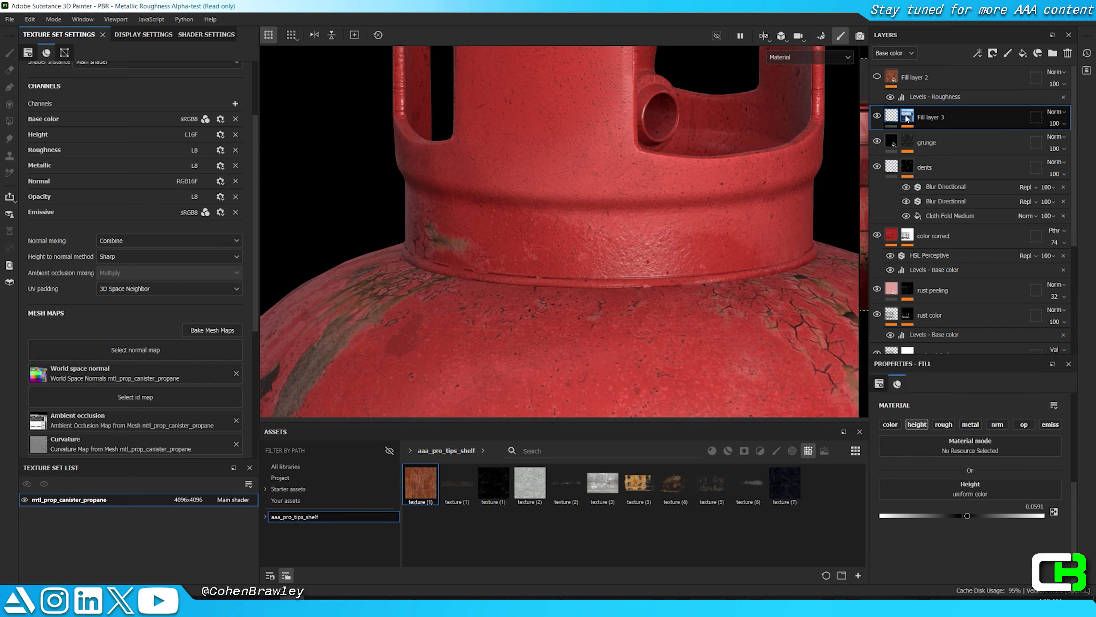
pyautogui.rightClick(907, 119)
pyautogui.click(940, 524)
pyautogui.click(952, 414)
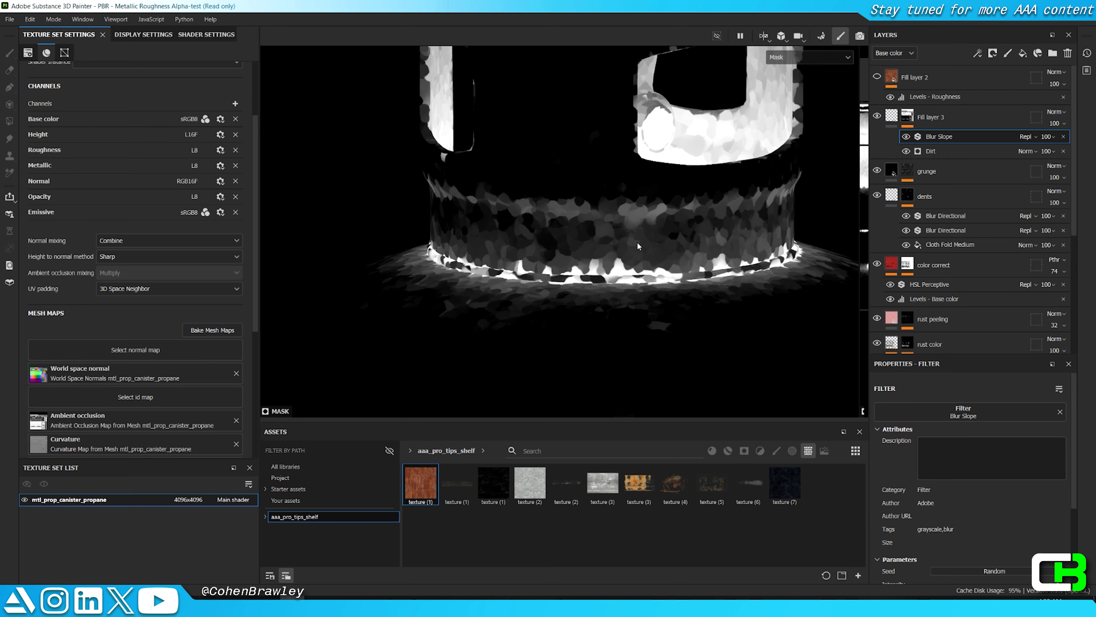
pyautogui.press('m')
pyautogui.press('m')
pyautogui.scroll(-3, 947, 502)
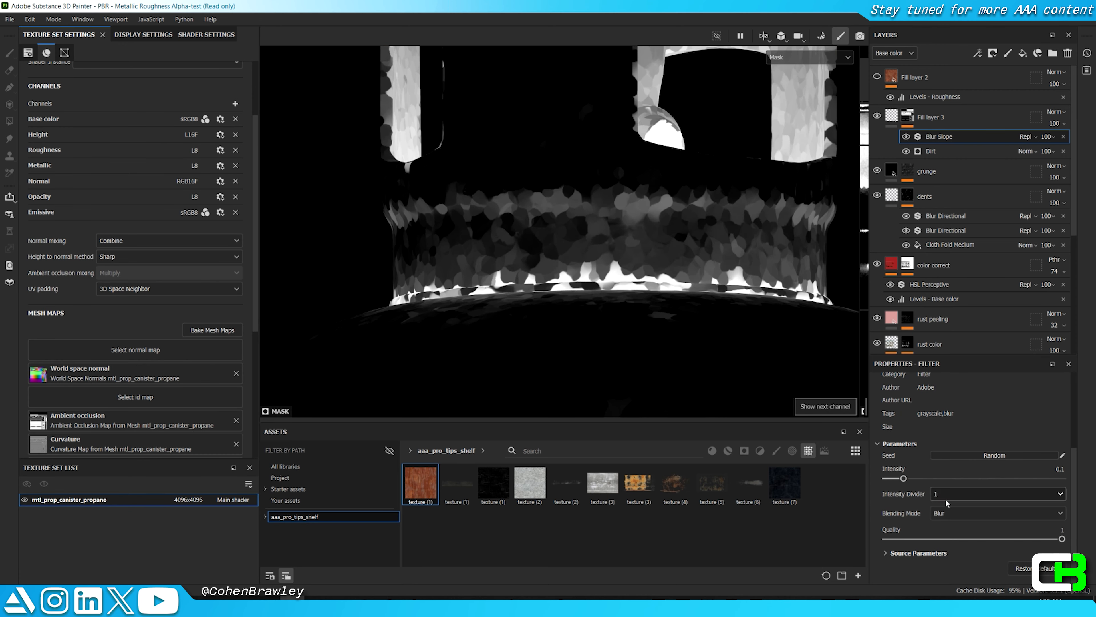
# Step: Set the Blur Slope filter's source tiling to 0.27 and source blur to 0.26
pyautogui.click(909, 553)
pyautogui.scroll(-3, 919, 569)
pyautogui.moveTo(898, 555); pyautogui.dragTo(892, 555)
pyautogui.press('m')
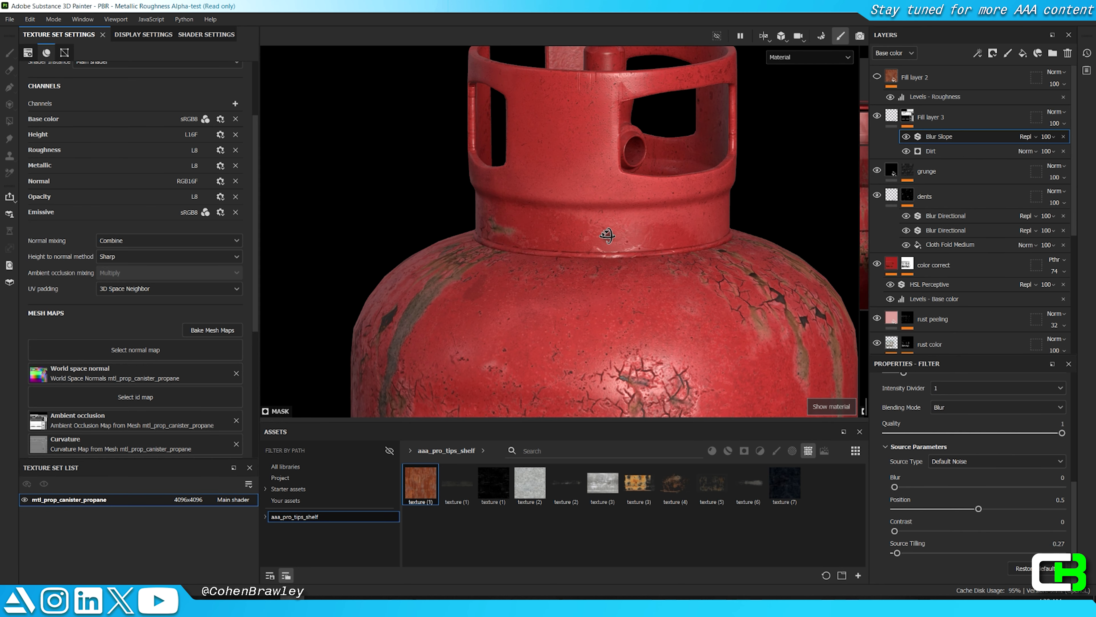
pyautogui.keyDown('alt'); pyautogui.moveTo(607, 236); pyautogui.dragTo(724, 330, button='right'); pyautogui.keyUp('alt')
pyautogui.press('c')
pyautogui.press('m')
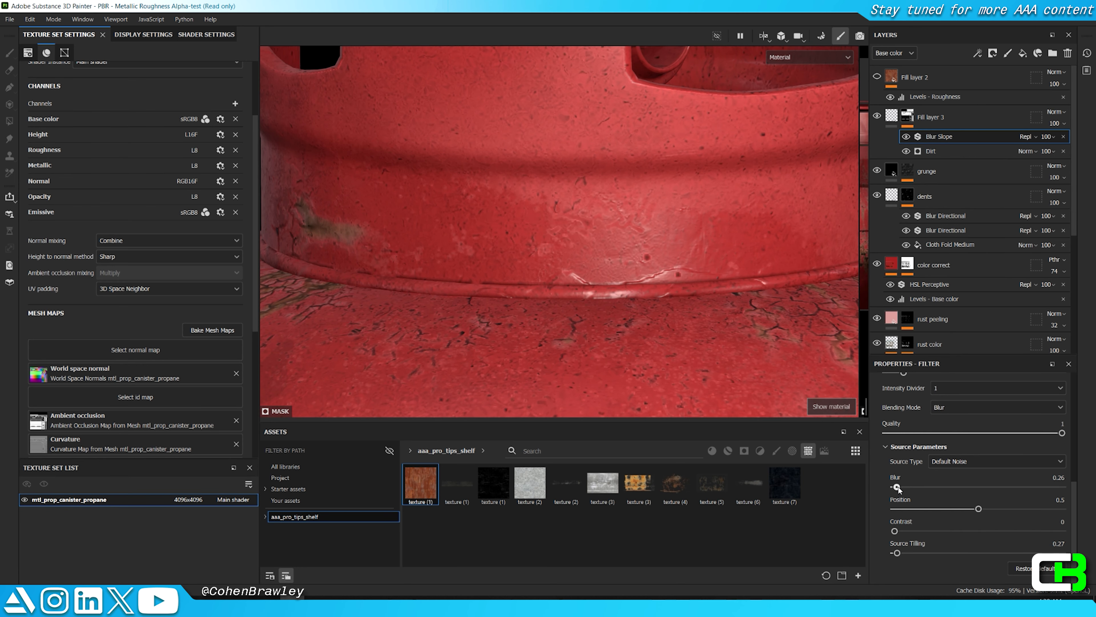
pyautogui.click(908, 487)
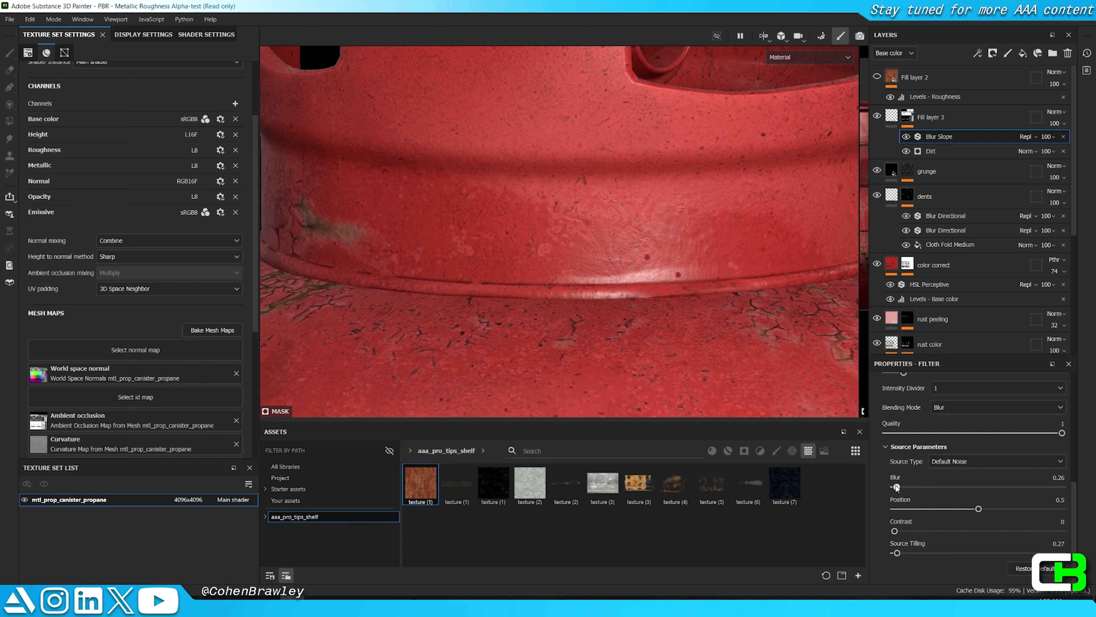
# Step: Examine the whole canister from several angles and under different lighting, comparing the single-channel views with the full material
pyautogui.press('c')
pyautogui.press('Tab')
pyautogui.scroll(-5, 575, 241)
pyautogui.press('m')
pyautogui.scroll(-5, 588, 281)
pyautogui.keyDown('alt'); pyautogui.moveTo(650, 368); pyautogui.dragTo(772, 301); pyautogui.keyUp('alt')
pyautogui.scroll(4, 552, 308)
pyautogui.press('c')
pyautogui.scroll(-4, 505, 354)
pyautogui.keyDown('alt'); pyautogui.moveTo(510, 405); pyautogui.dragTo(556, 341, button='middle'); pyautogui.keyUp('alt')
pyautogui.press('m')
pyautogui.scroll(4, 527, 411)
pyautogui.keyDown('alt'); pyautogui.moveTo(527, 411); pyautogui.dragTo(467, 345); pyautogui.keyUp('alt')
pyautogui.scroll(-4, 561, 349)
pyautogui.keyDown('alt'); pyautogui.moveTo(751, 336); pyautogui.dragTo(661, 311); pyautogui.keyUp('alt')
pyautogui.keyDown('shift'); pyautogui.moveTo(661, 311); pyautogui.dragTo(707, 313, button='right'); pyautogui.keyUp('shift')
pyautogui.keyDown('alt'); pyautogui.moveTo(690, 322); pyautogui.dragTo(759, 283); pyautogui.keyUp('alt')
pyautogui.keyDown('shift'); pyautogui.moveTo(729, 296); pyautogui.dragTo(650, 296, button='right'); pyautogui.keyUp('shift')
pyautogui.keyDown('alt'); pyautogui.moveTo(638, 370); pyautogui.dragTo(710, 353); pyautogui.keyUp('alt')
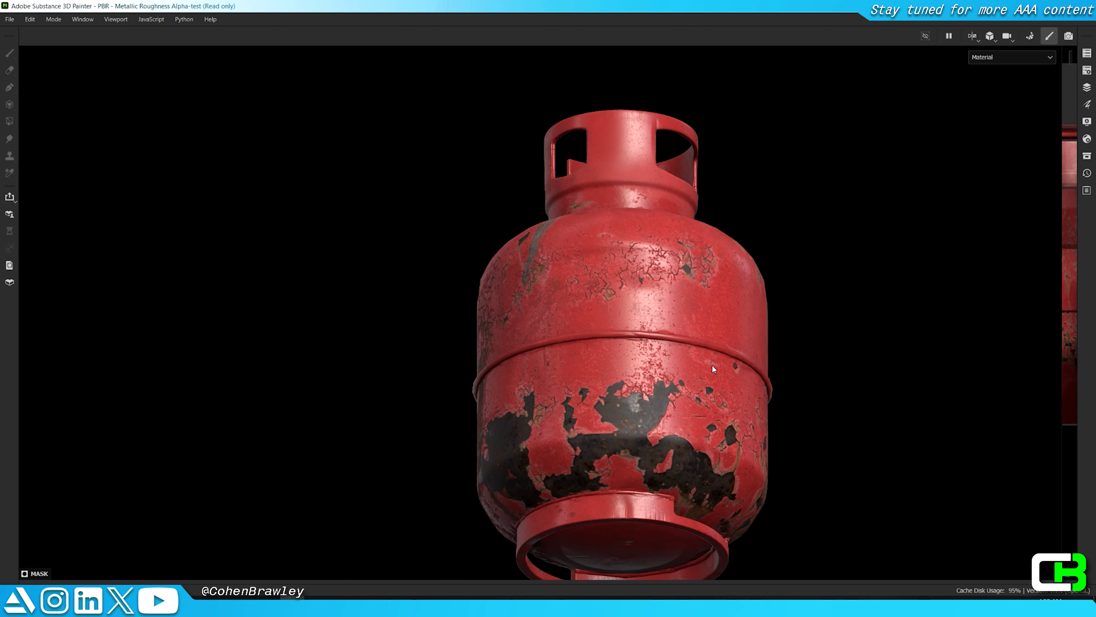
pyautogui.press('c')
pyautogui.scroll(-2, 616, 384)
pyautogui.moveTo(616, 385)
pyautogui.keyDown('alt'); pyautogui.mouseDown(button='middle')
pyautogui.moveTo(631, 293)
pyautogui.moveTo(626, 388)
pyautogui.mouseUp(button='middle'); pyautogui.keyUp('alt')
pyautogui.press('m')
pyautogui.keyDown('alt'); pyautogui.moveTo(626, 388); pyautogui.dragTo(632, 432); pyautogui.keyUp('alt')
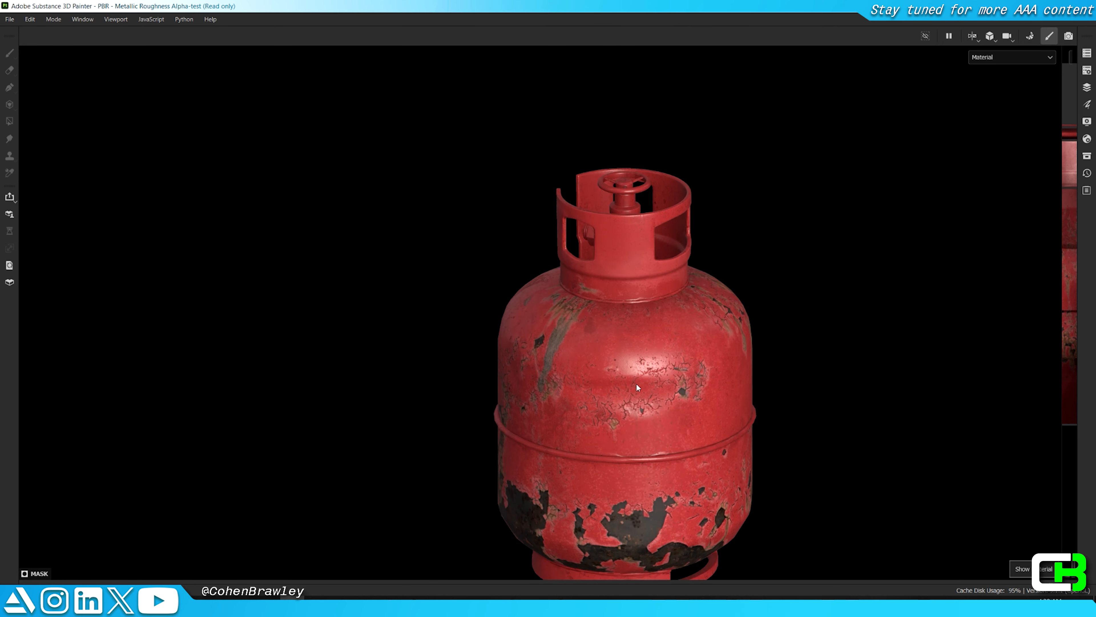
# Step: Rename the dirt-masked fill layer as paint over spray
pyautogui.scroll(3, 671, 272)
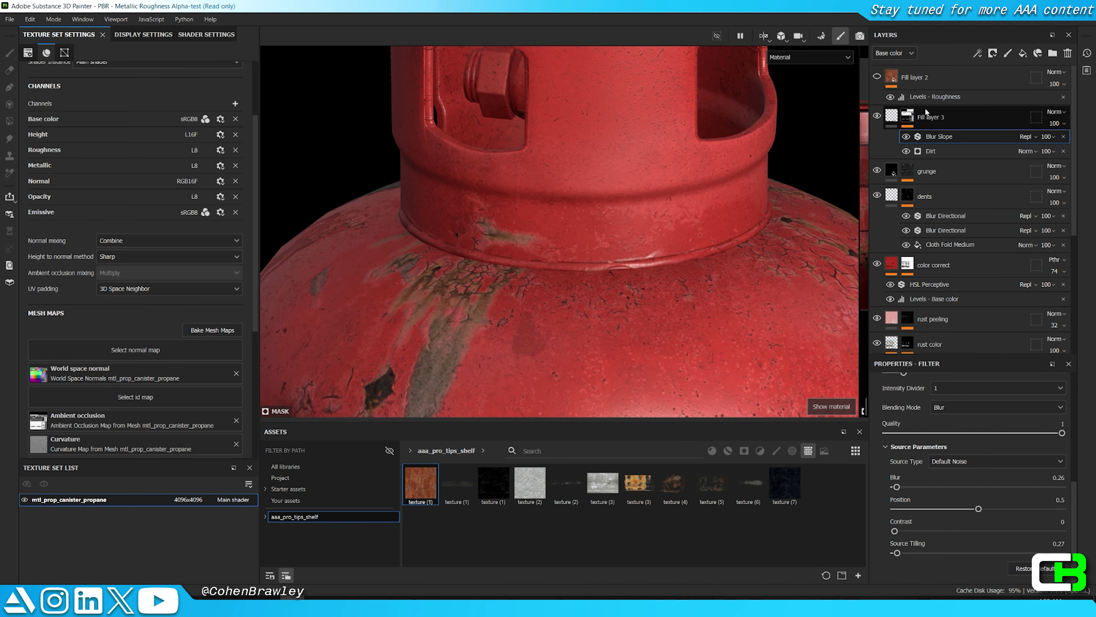
pyautogui.doubleClick(934, 117)
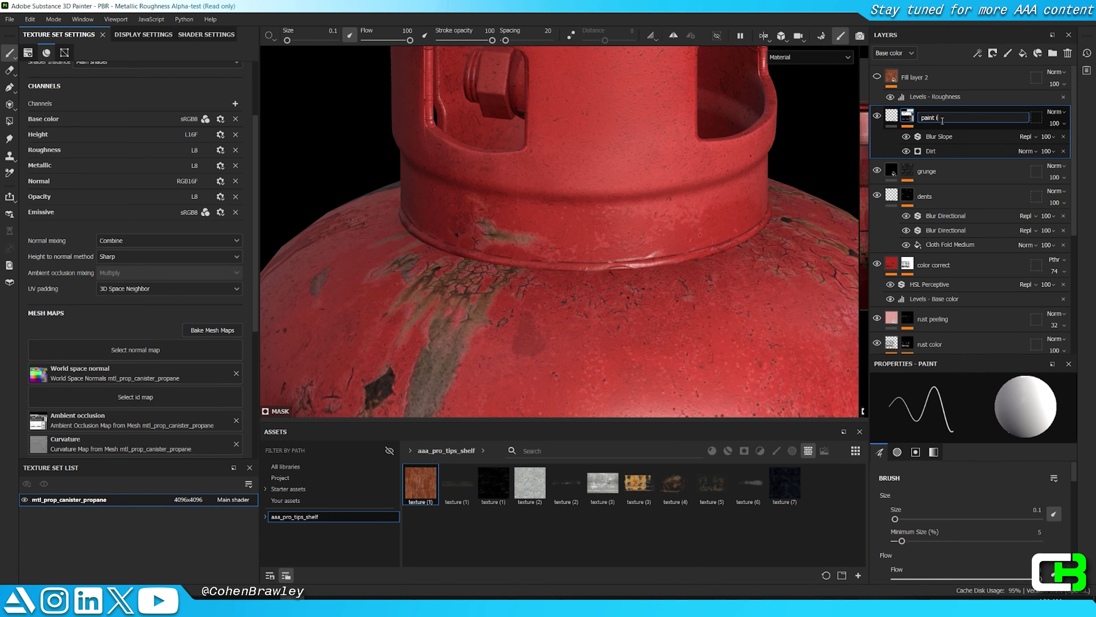
pyautogui.press('Return')
# Step: Inspect the canister from different sides and close up on the collar's seams and edges
pyautogui.scroll(-3, 604, 281)
pyautogui.press('Tab')
pyautogui.scroll(-3, 561, 323)
pyautogui.moveTo(496, 345)
pyautogui.keyDown('alt'); pyautogui.mouseDown()
pyautogui.moveTo(584, 321)
pyautogui.moveTo(699, 207)
pyautogui.moveTo(673, 260)
pyautogui.mouseUp(); pyautogui.keyUp('alt')
pyautogui.keyDown('alt'); pyautogui.moveTo(673, 259); pyautogui.dragTo(690, 276, button='right'); pyautogui.keyUp('alt')
pyautogui.keyDown('alt'); pyautogui.moveTo(691, 277); pyautogui.dragTo(605, 268); pyautogui.keyUp('alt')
pyautogui.keyDown('alt'); pyautogui.moveTo(605, 268); pyautogui.dragTo(614, 290, button='right'); pyautogui.keyUp('alt')
pyautogui.press('Tab')
pyautogui.moveTo(635, 202)
pyautogui.keyDown('alt'); pyautogui.mouseDown()
pyautogui.moveTo(622, 211)
pyautogui.moveTo(624, 237)
pyautogui.mouseUp(); pyautogui.keyUp('alt')
pyautogui.keyDown('alt'); pyautogui.moveTo(624, 238); pyautogui.dragTo(652, 242, button='right'); pyautogui.keyUp('alt')
# Step: Toggle the visibility of the paint over spray, grunge and rust-textured layers to trace the marks on the collar's edge
pyautogui.click(876, 116)
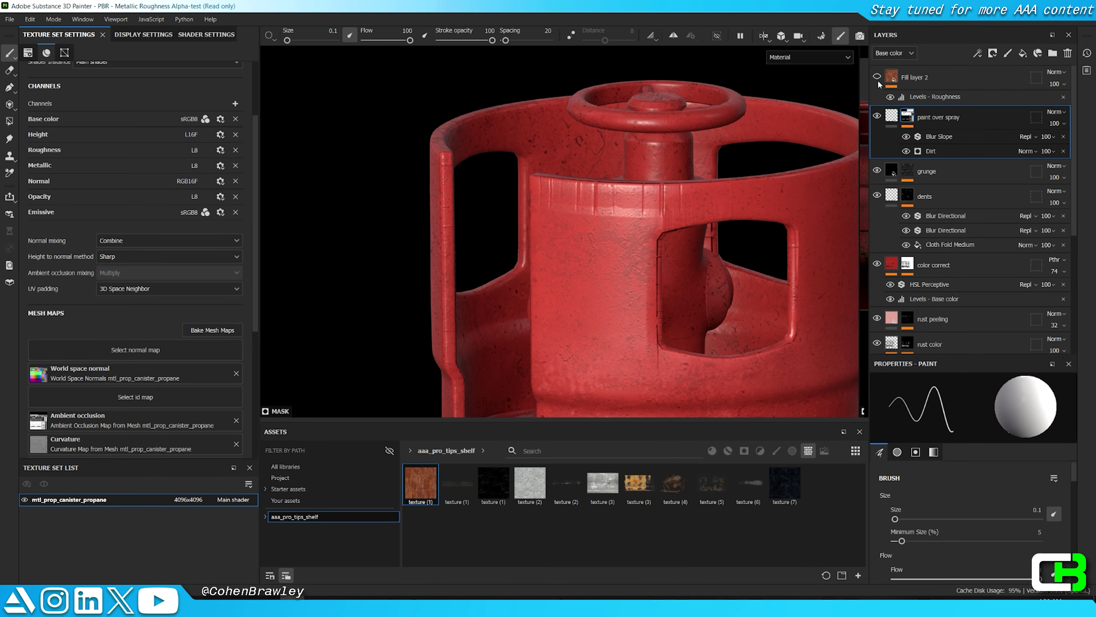
pyautogui.click(879, 167)
pyautogui.click(879, 168)
pyautogui.click(877, 77)
pyautogui.click(878, 77)
pyautogui.click(878, 116)
pyautogui.click(874, 174)
# Step: View the dents layer's mask and add a UV Border Distance generator to it
pyautogui.click(908, 197)
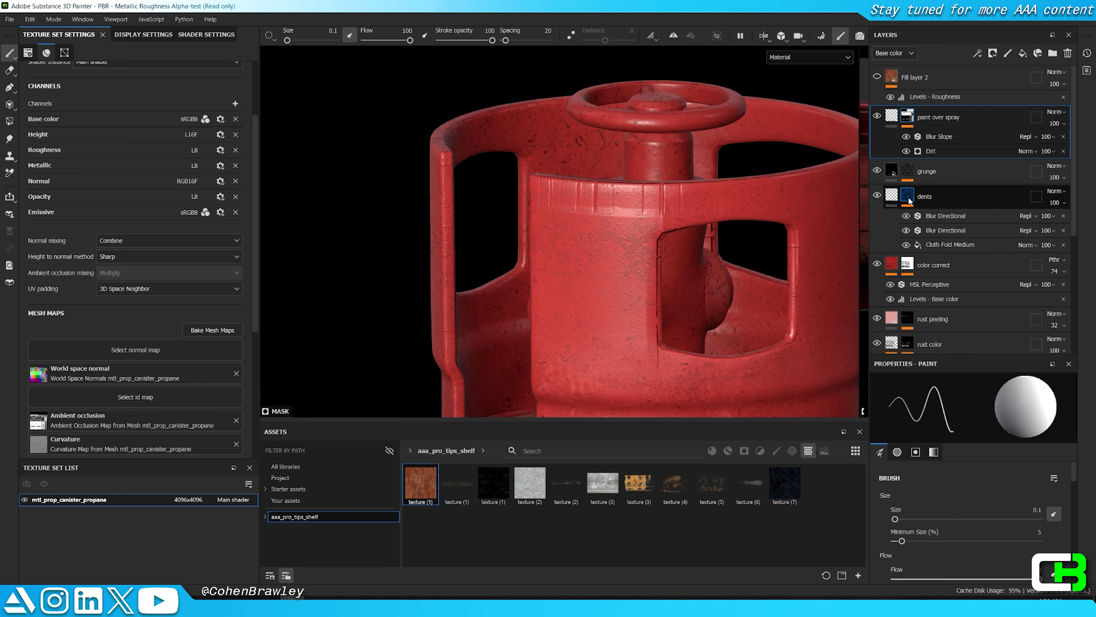
pyautogui.keyDown('alt'); pyautogui.click(907, 197); pyautogui.keyUp('alt')
pyautogui.rightClick(945, 194)
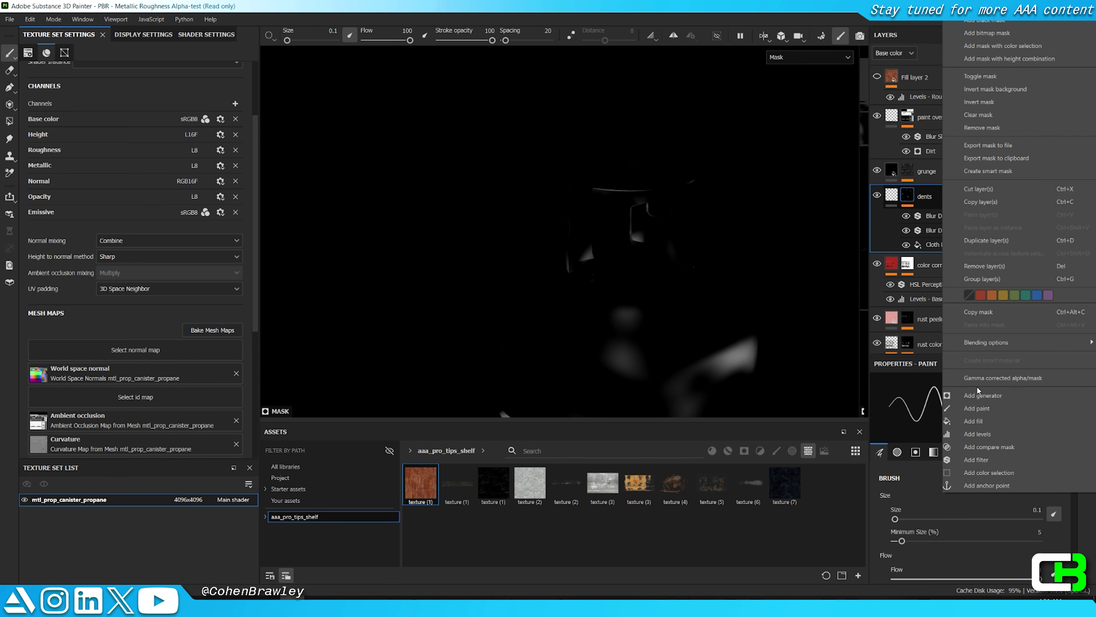
pyautogui.click(982, 397)
pyautogui.click(956, 414)
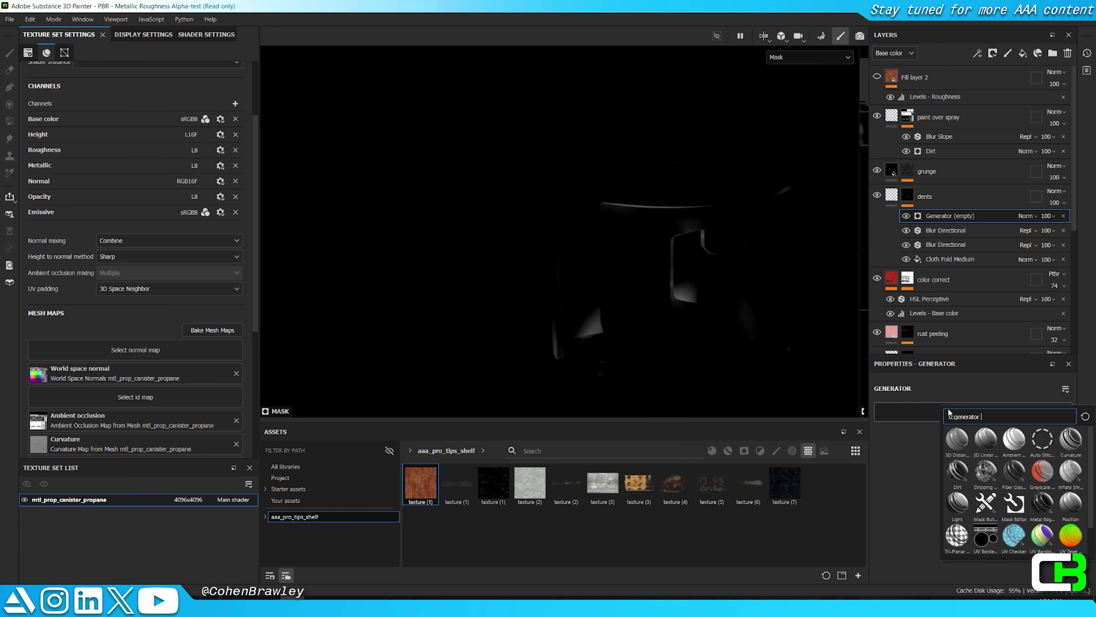
pyautogui.click(986, 505)
# Step: Place the UV Border Distance generator beneath the dents mask's blur filters, blend it as Subtract with balance 0.05, and check the canister
pyautogui.moveTo(963, 215); pyautogui.dragTo(978, 246)
pyautogui.click(1027, 245)
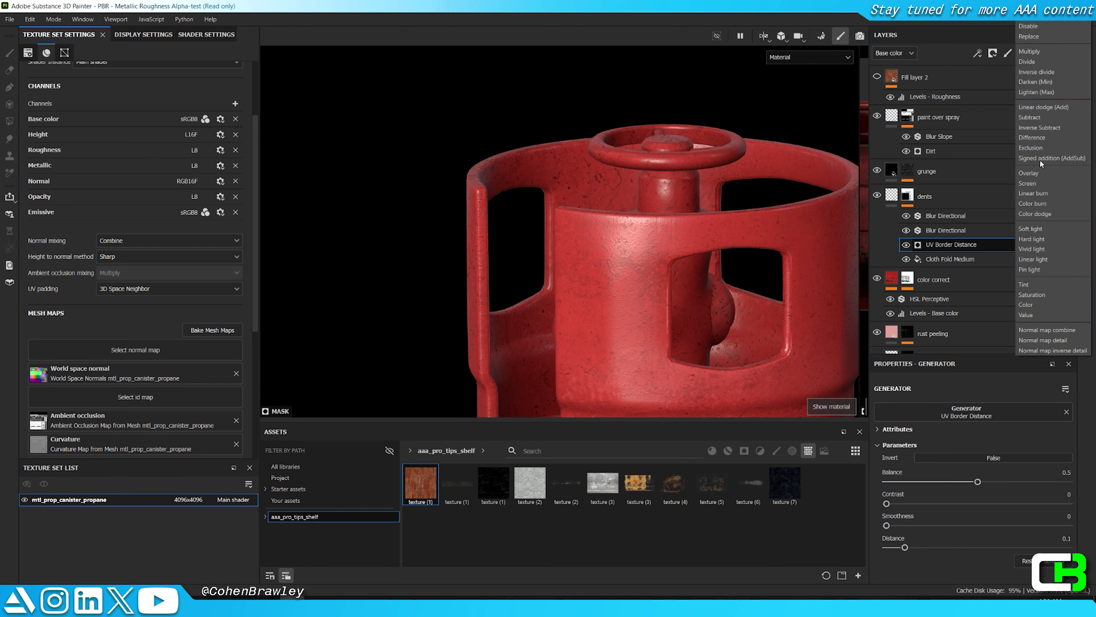
pyautogui.click(1032, 117)
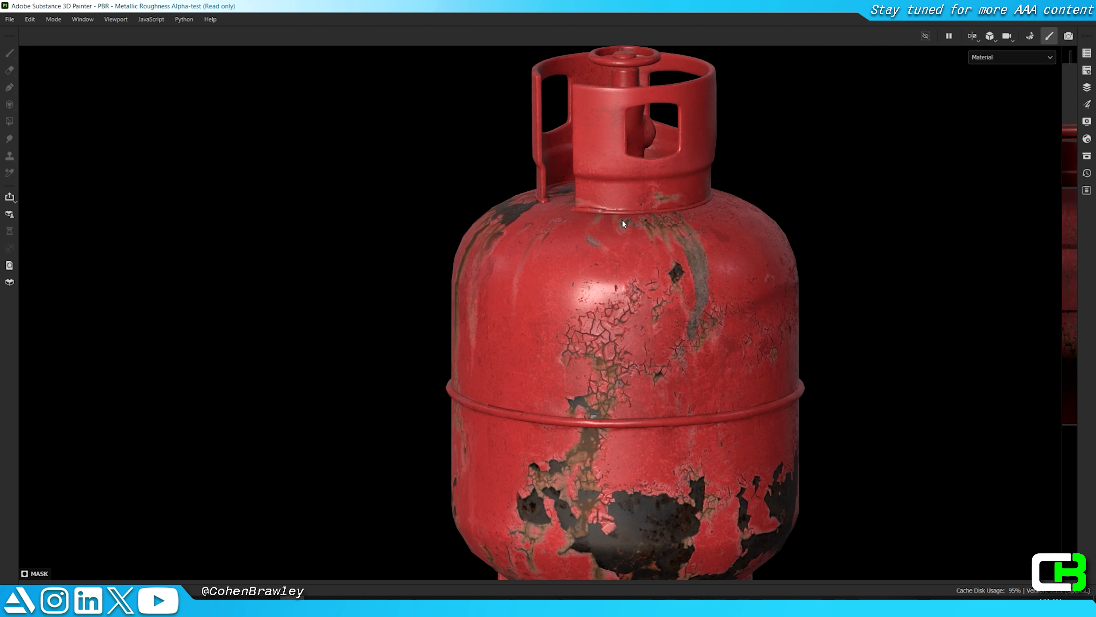
pyautogui.keyDown('alt'); pyautogui.moveTo(623, 224); pyautogui.dragTo(497, 198); pyautogui.keyUp('alt')
pyautogui.scroll(-4, 604, 250)
pyautogui.keyDown('shift'); pyautogui.moveTo(655, 271); pyautogui.dragTo(708, 272, button='right'); pyautogui.keyUp('shift')
pyautogui.keyDown('alt'); pyautogui.moveTo(707, 272); pyautogui.dragTo(831, 216); pyautogui.keyUp('alt')
pyautogui.scroll(5, 805, 186)
pyautogui.press('Tab')
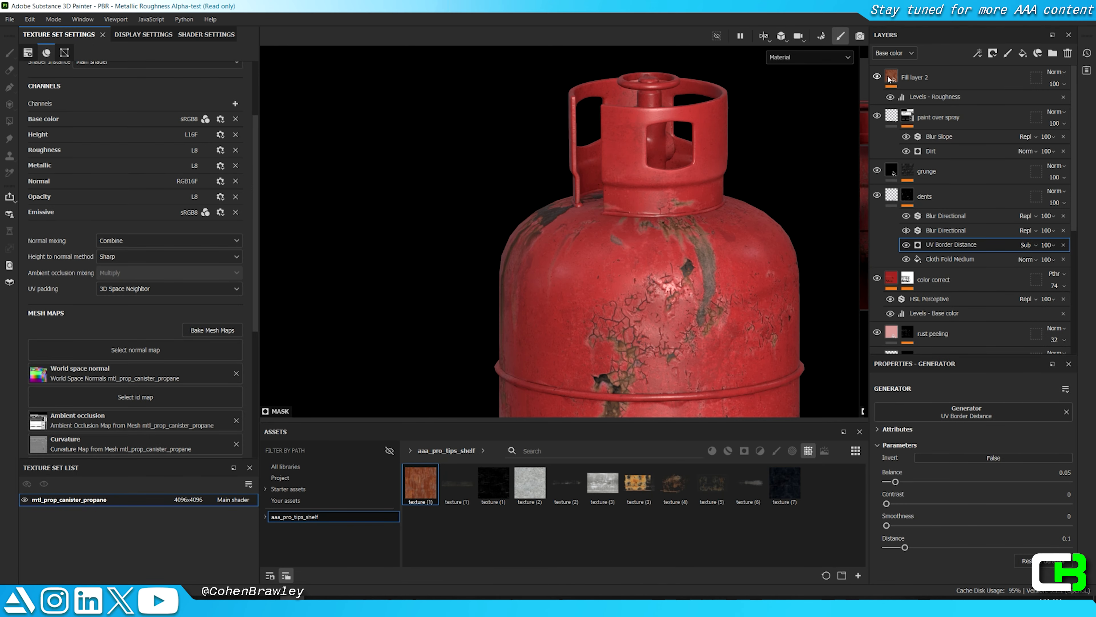
# Step: Show the rust-textured fill layer and rename it as rust wear
pyautogui.click(878, 76)
pyautogui.click(941, 84)
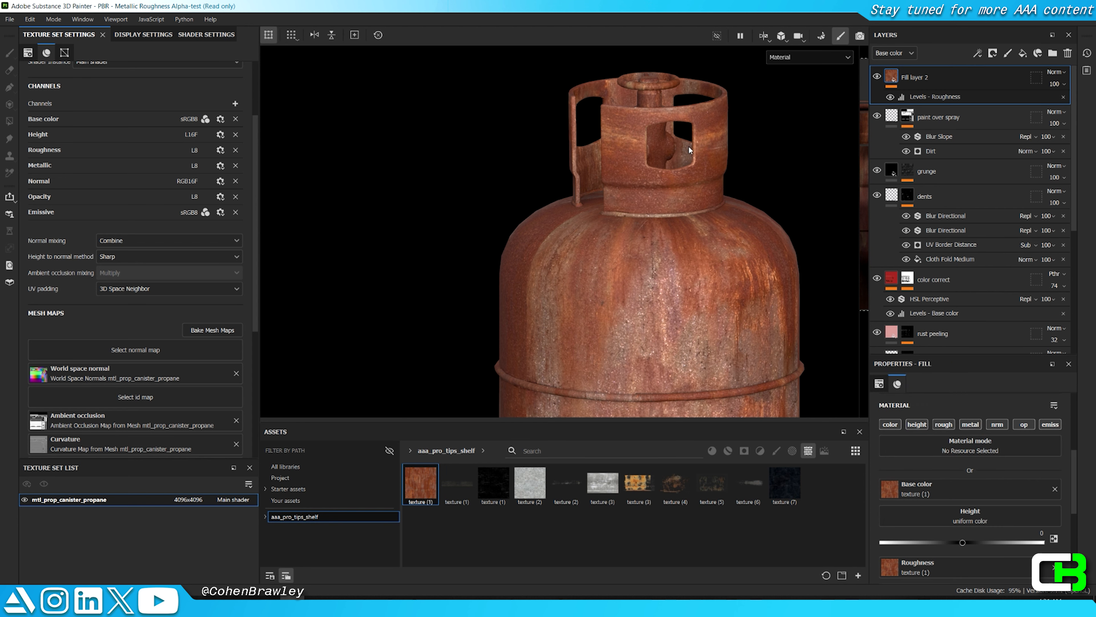
pyautogui.scroll(3, 692, 146)
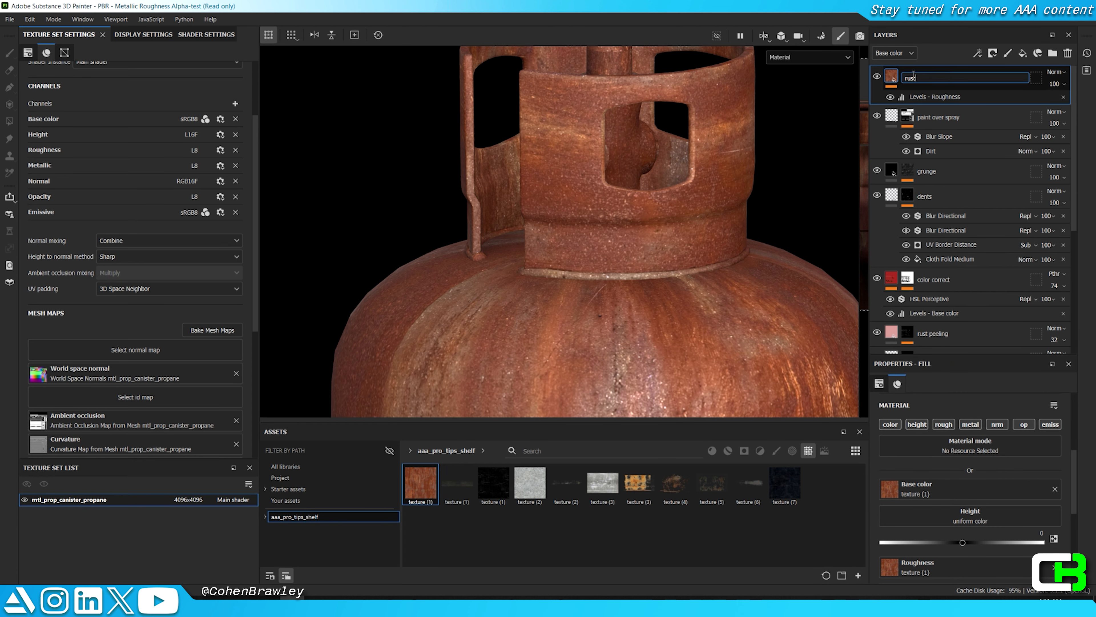
# Step: Add a black mask with a Paint effect to the rust wear layer
pyautogui.rightClick(912, 80)
pyautogui.click(960, 103)
pyautogui.rightClick(938, 81)
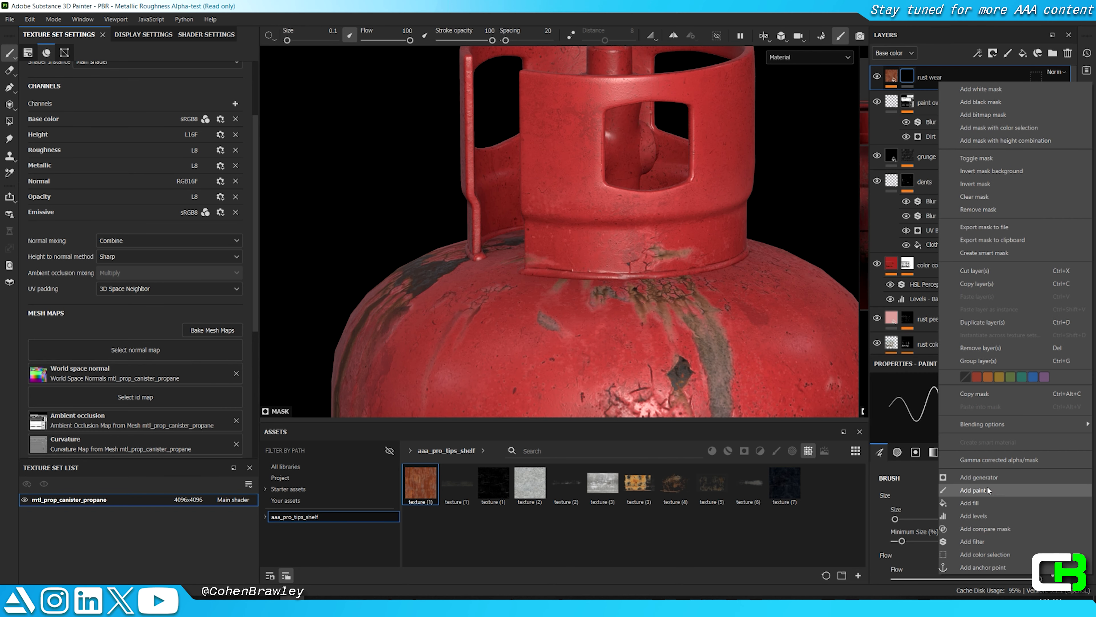
pyautogui.click(973, 489)
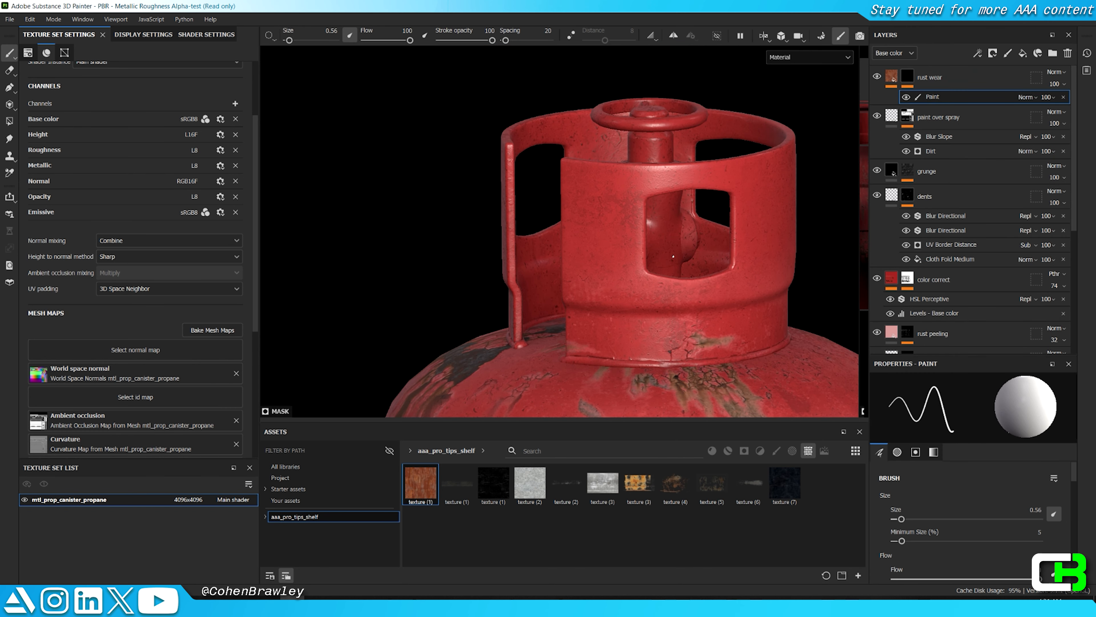
# Step: Paint rust wear onto the collar's open corner and along its upper edge with a brush of size 0.53
pyautogui.press('Tab')
pyautogui.keyDown('alt'); pyautogui.moveTo(673, 256); pyautogui.dragTo(776, 270); pyautogui.keyUp('alt')
pyautogui.keyDown('ctrl'); pyautogui.moveTo(776, 270); pyautogui.dragTo(772, 270, button='right'); pyautogui.keyUp('ctrl')
pyautogui.scroll(8, 551, 223)
pyautogui.moveTo(468, 307); pyautogui.dragTo(487, 251)
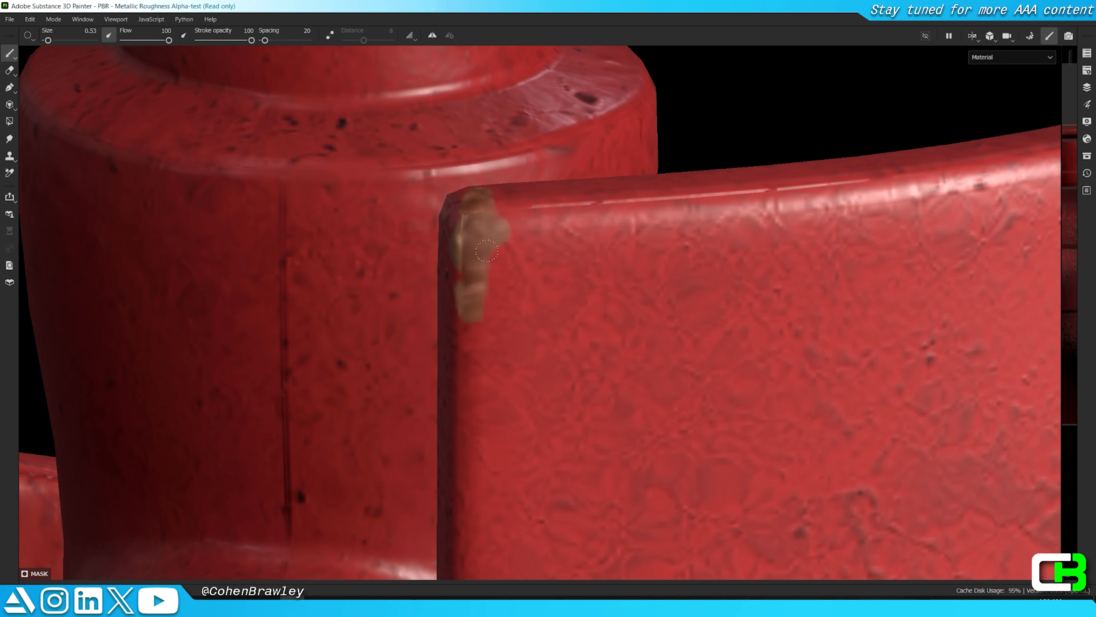
pyautogui.moveTo(724, 207); pyautogui.dragTo(816, 195)
pyautogui.scroll(-8, 673, 228)
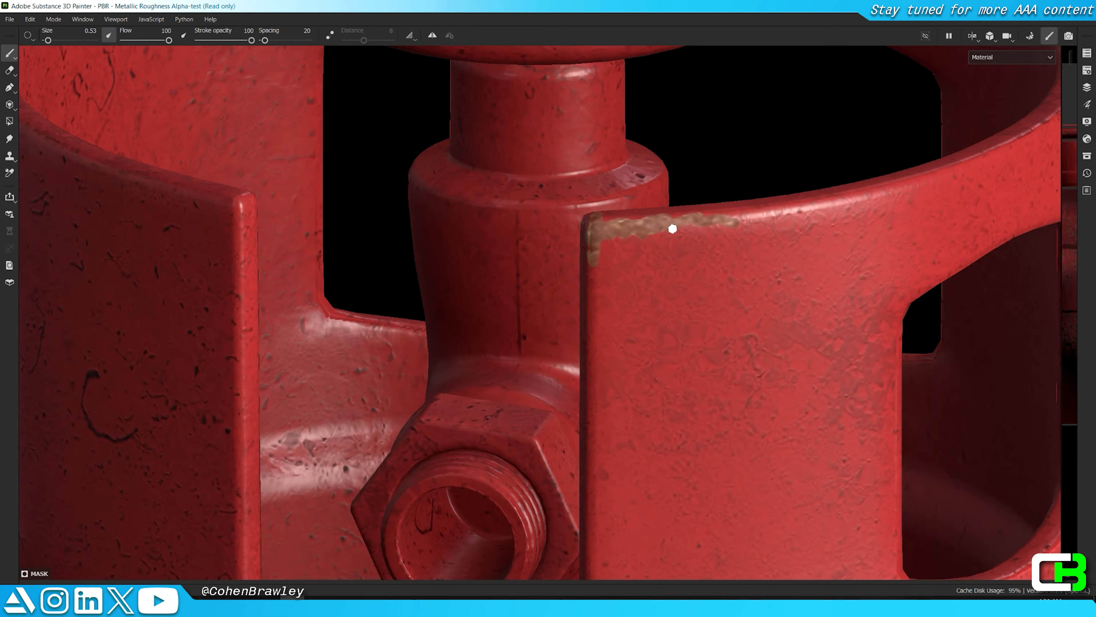
pyautogui.keyDown('alt'); pyautogui.moveTo(673, 228); pyautogui.dragTo(582, 191); pyautogui.keyUp('alt')
pyautogui.scroll(-3, 769, 234)
pyautogui.keyDown('alt'); pyautogui.moveTo(775, 241); pyautogui.dragTo(726, 272); pyautogui.keyUp('alt')
pyautogui.press('Tab')
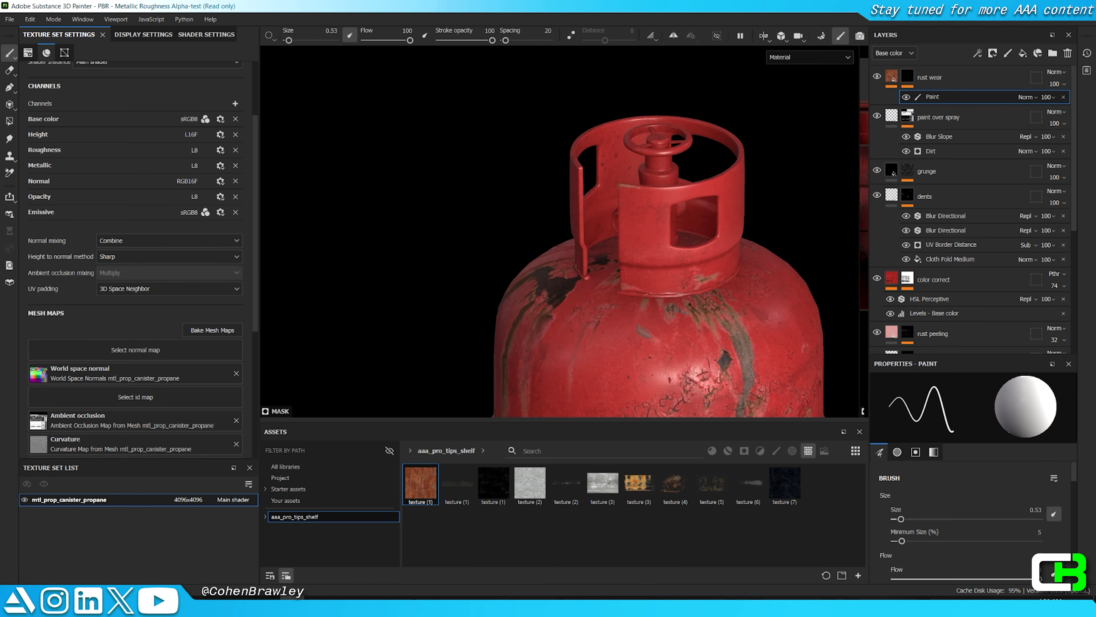
# Step: Add an HSL Perceptive filter to the rust wear layer's content and set its lightness to 0.268
pyautogui.scroll(5, 665, 168)
pyautogui.rightClick(895, 78)
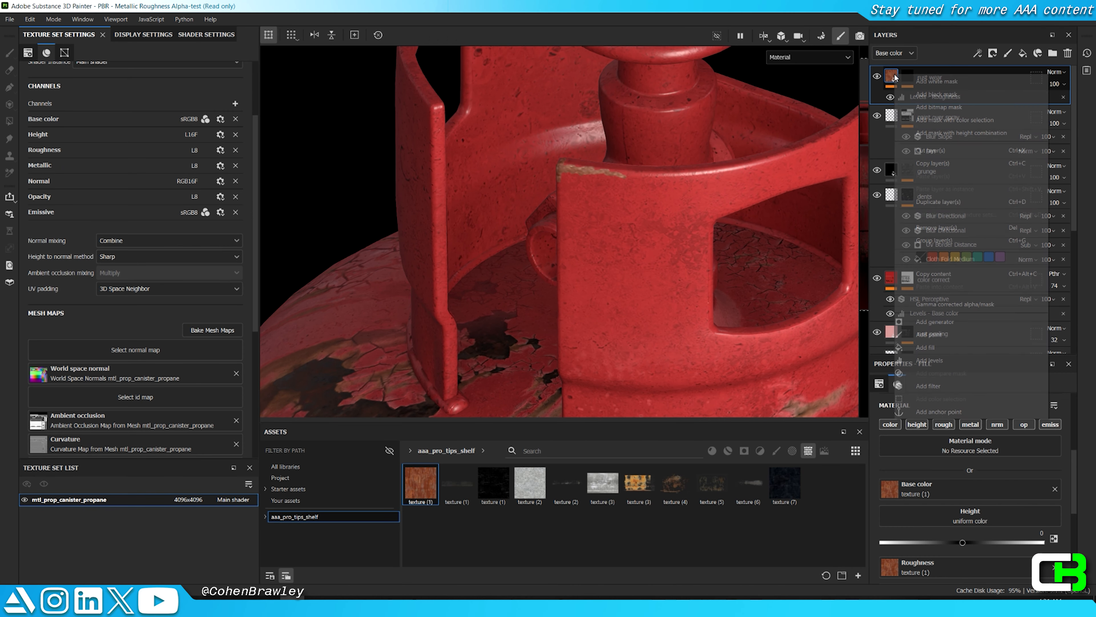
pyautogui.click(930, 386)
pyautogui.click(973, 425)
pyautogui.write('hsl')
pyautogui.click(959, 461)
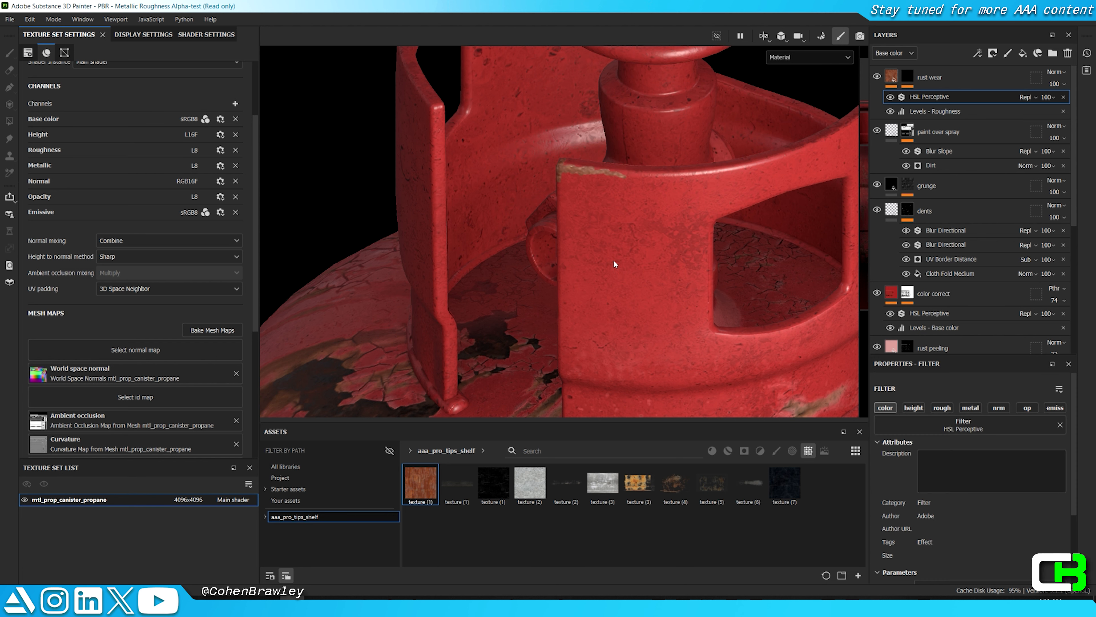
pyautogui.scroll(-3, 953, 521)
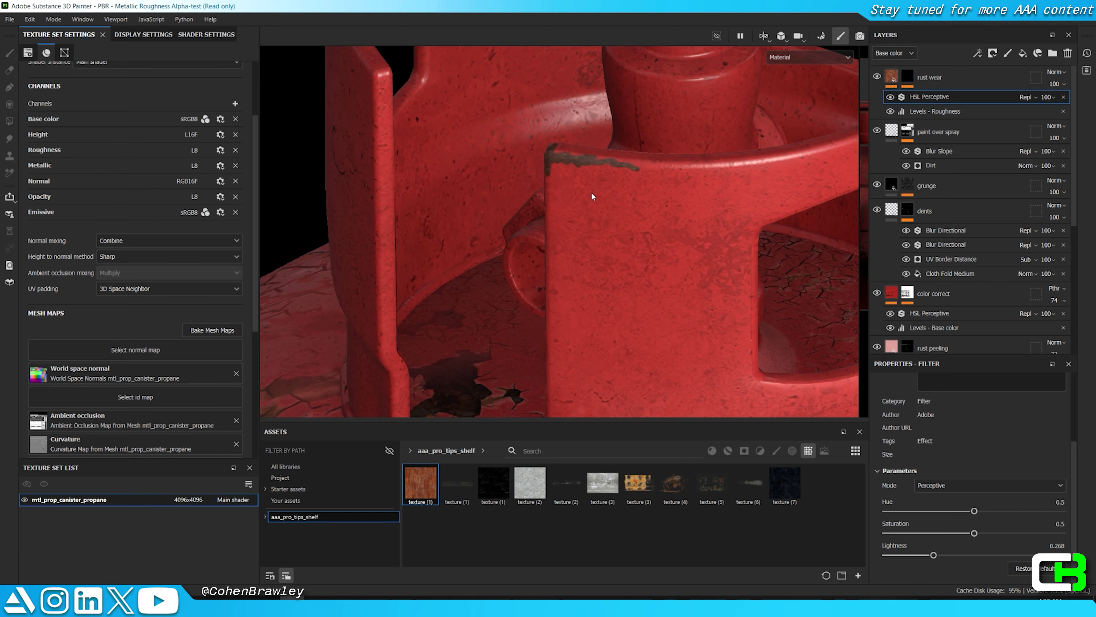
pyautogui.press('Tab')
pyautogui.keyDown('alt'); pyautogui.moveTo(594, 199); pyautogui.dragTo(543, 177, button='right'); pyautogui.keyUp('alt')
pyautogui.keyDown('alt'); pyautogui.moveTo(604, 207); pyautogui.dragTo(594, 242); pyautogui.keyUp('alt')
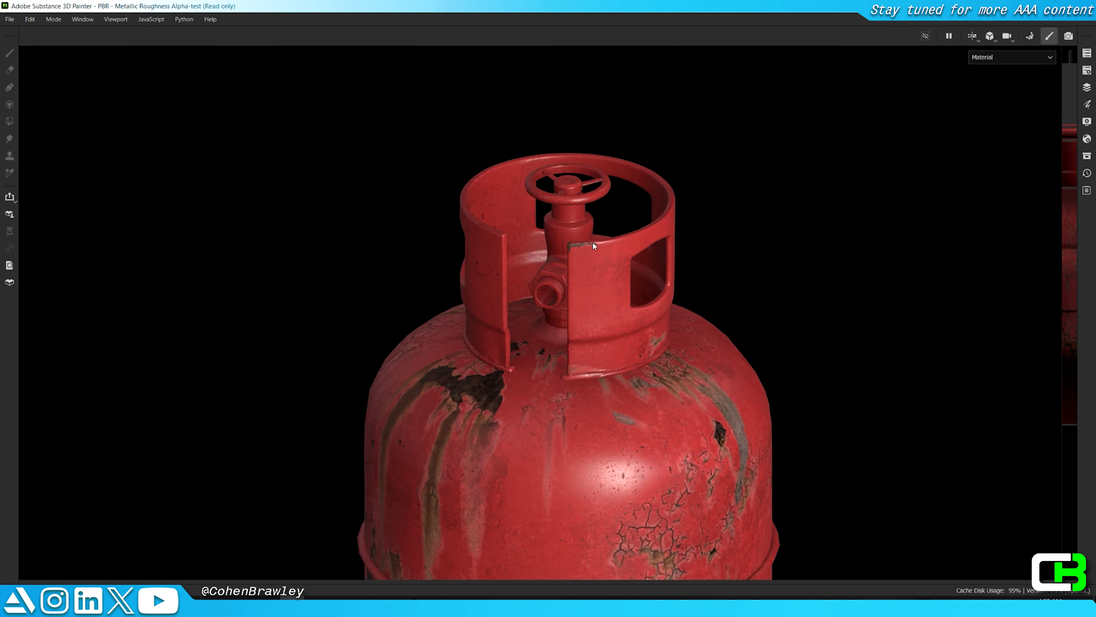
# Step: Paint ragged edges along the rust strip on the collar's upper edge in the rust wear mask with brush size 0.1
pyautogui.press('Tab')
pyautogui.scroll(5, 588, 183)
pyautogui.click(909, 82)
pyautogui.click(932, 96)
pyautogui.scroll(-4, 580, 269)
pyautogui.press('3')
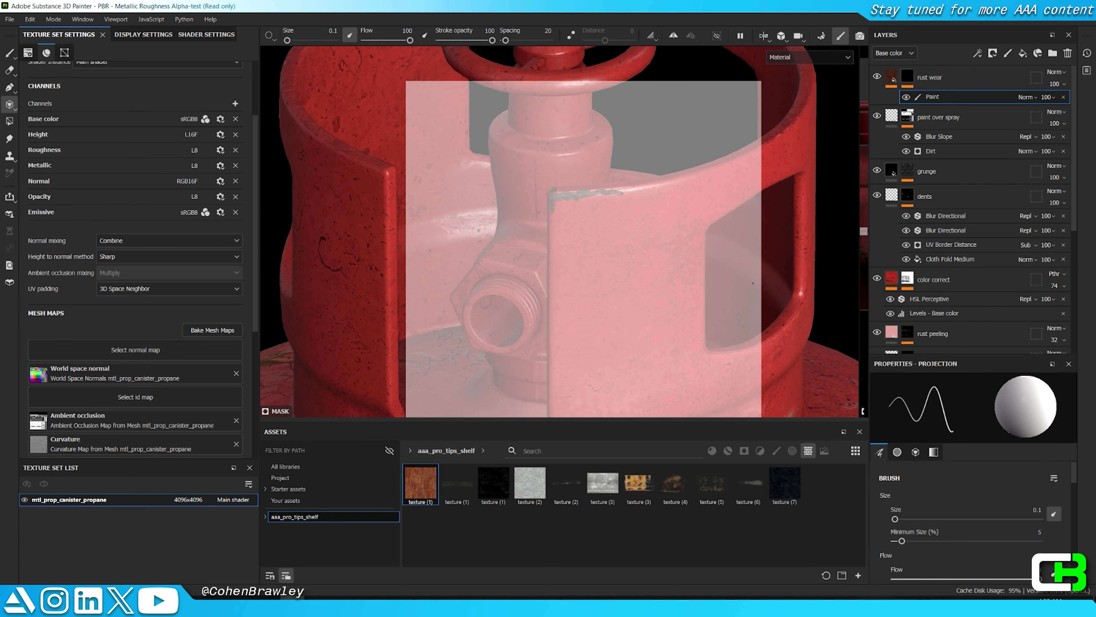
pyautogui.press('1')
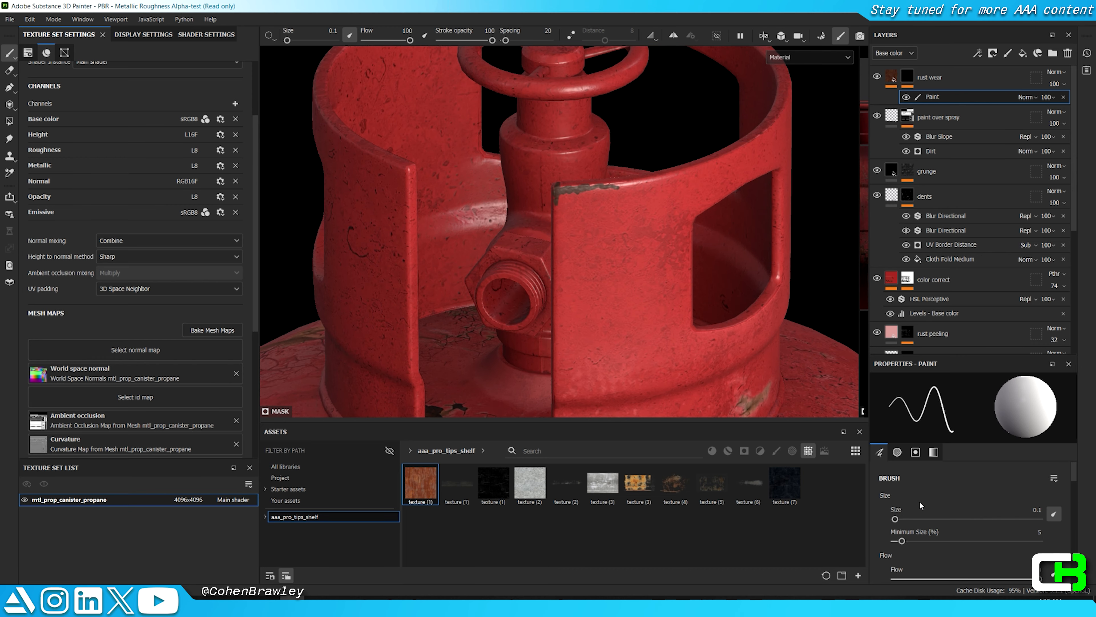
pyautogui.press('Tab')
pyautogui.scroll(6, 538, 237)
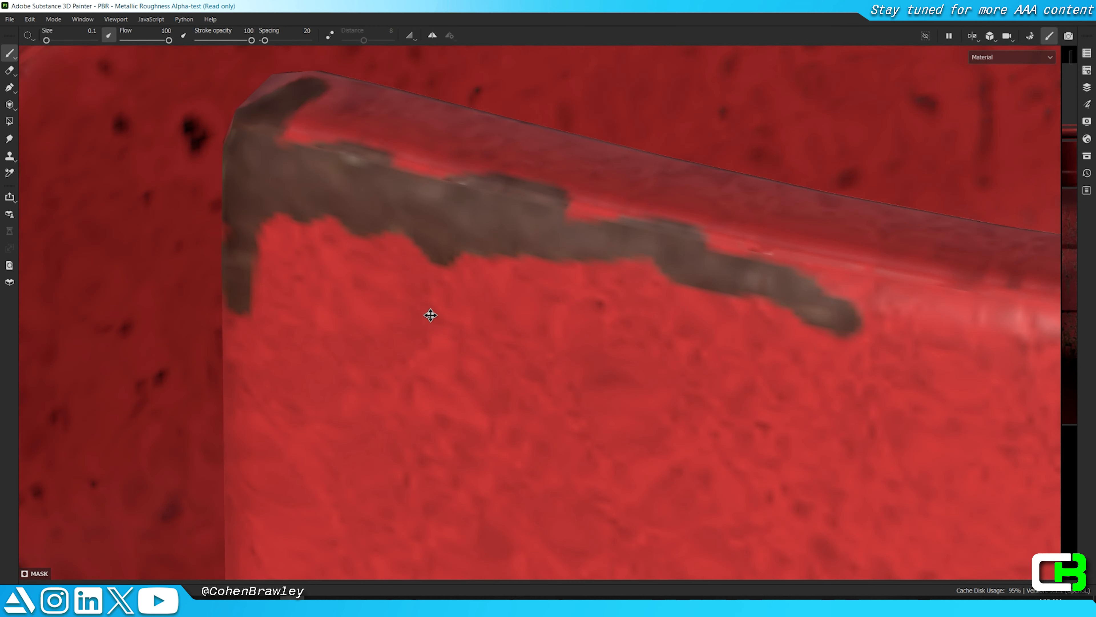
pyautogui.moveTo(431, 315); pyautogui.dragTo(401, 348, button='middle')
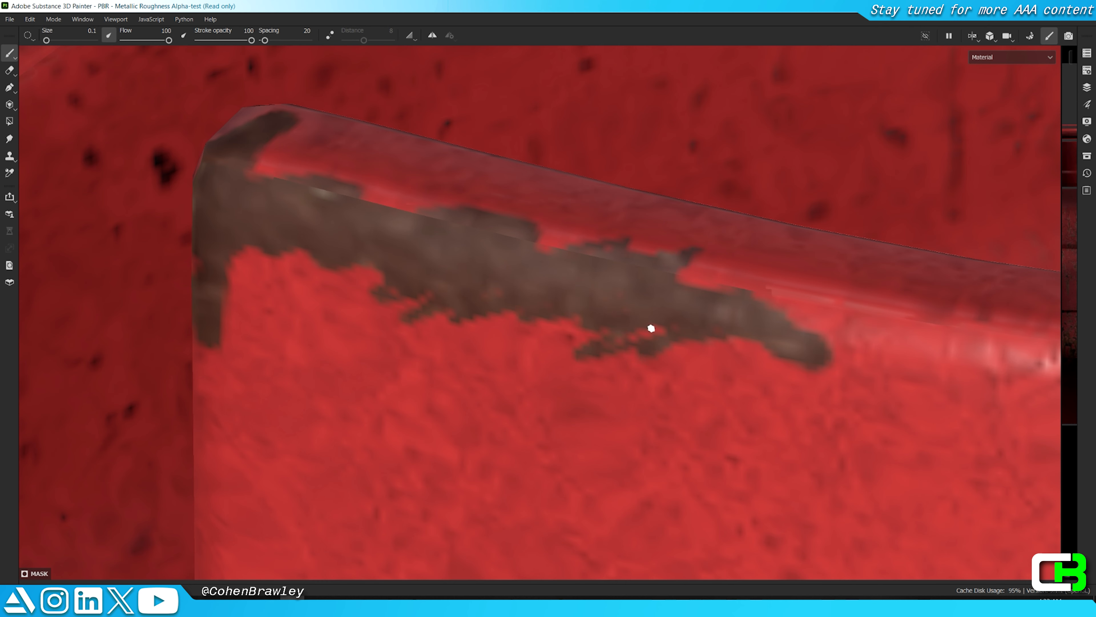
# Step: Widen the rust patch at the collar's open corner and extend it down the vertical edge with brush size 0.38
pyautogui.keyDown('alt'); pyautogui.moveTo(636, 247); pyautogui.dragTo(482, 318); pyautogui.keyUp('alt')
pyautogui.keyDown('alt'); pyautogui.moveTo(350, 317); pyautogui.dragTo(650, 272, button='middle'); pyautogui.keyUp('alt')
pyautogui.keyDown('ctrl'); pyautogui.moveTo(553, 290); pyautogui.dragTo(549, 290, button='right'); pyautogui.keyUp('ctrl')
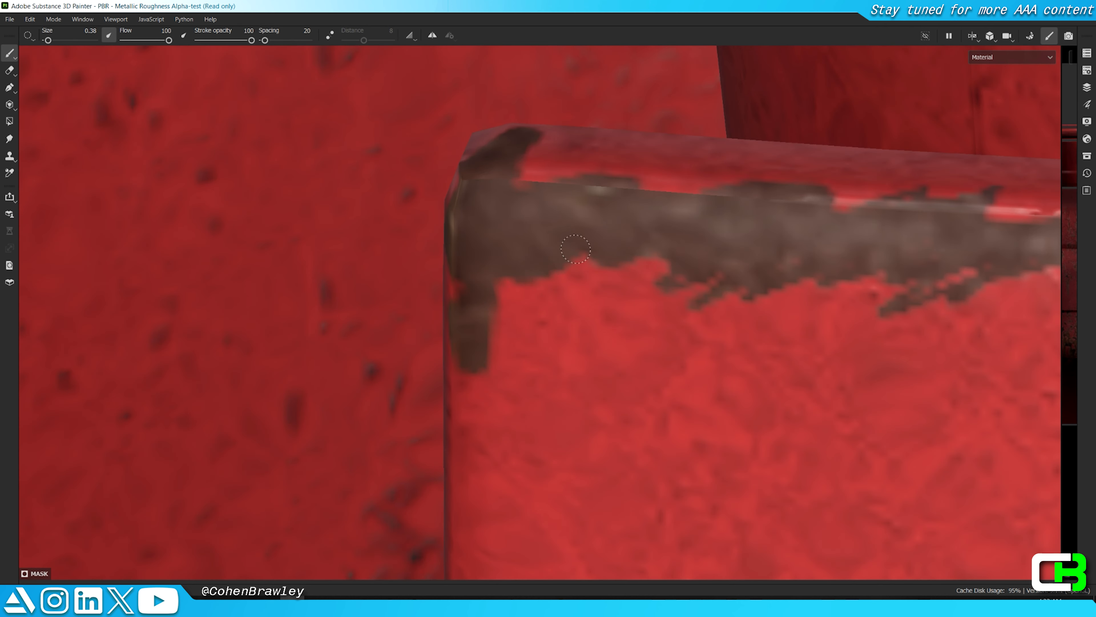
pyautogui.moveTo(576, 250); pyautogui.dragTo(581, 270)
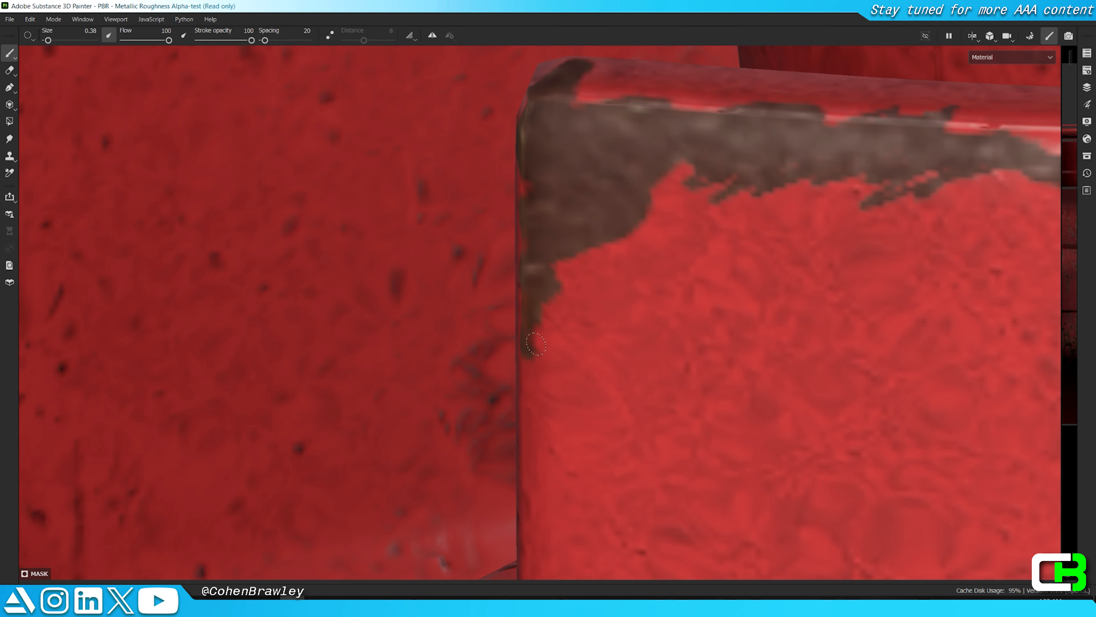
pyautogui.moveTo(536, 344); pyautogui.dragTo(534, 358)
pyautogui.scroll(-12, 536, 356)
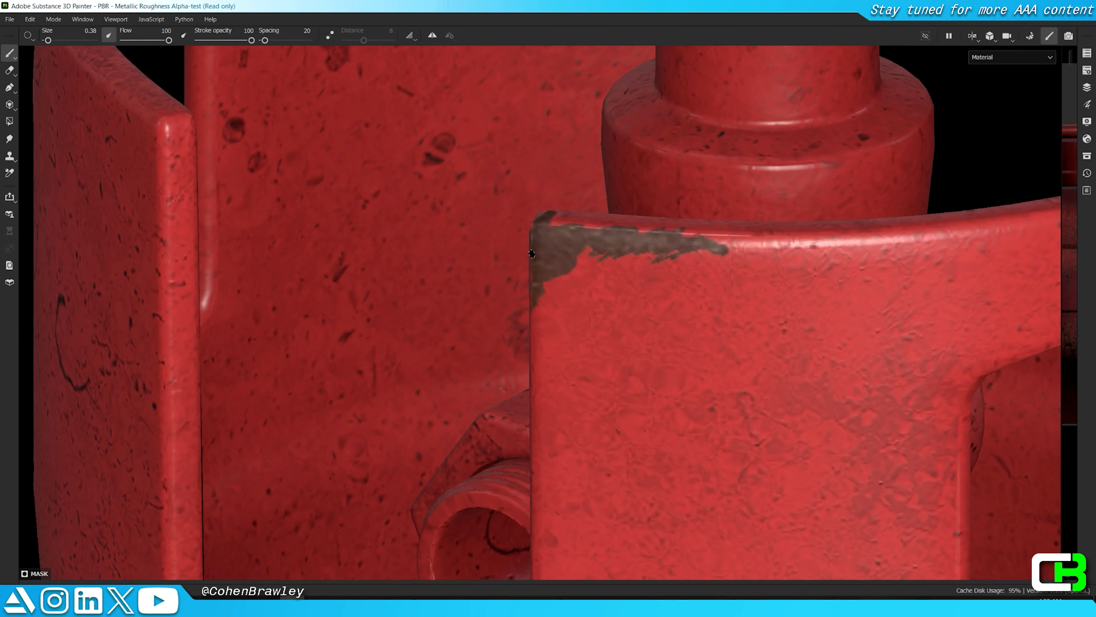
pyautogui.keyDown('alt'); pyautogui.moveTo(687, 282); pyautogui.dragTo(705, 242, button='middle'); pyautogui.keyUp('alt')
pyautogui.moveTo(705, 243)
pyautogui.keyDown('alt'); pyautogui.mouseDown()
pyautogui.moveTo(621, 259)
pyautogui.moveTo(743, 285)
pyautogui.mouseUp(); pyautogui.keyUp('alt')
pyautogui.scroll(-3, 622, 259)
pyautogui.scroll(10, 749, 289)
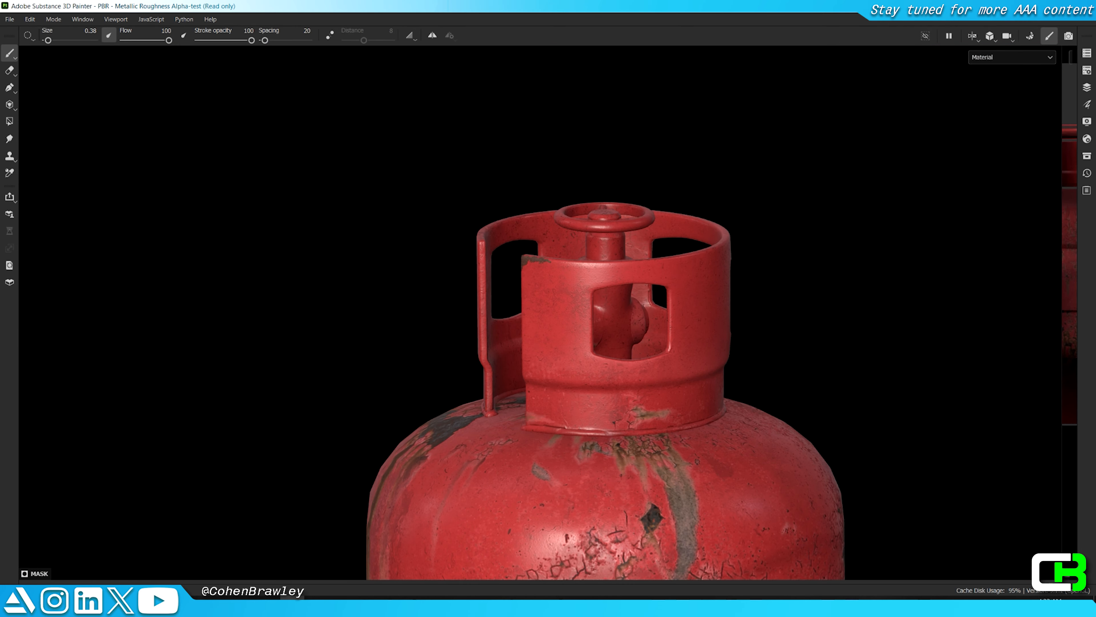
# Step: Try the black scratch texture (1) as the grayscale source for projecting onto the collar
pyautogui.press('4')
pyautogui.press('3')
pyautogui.scroll(-3, 705, 273)
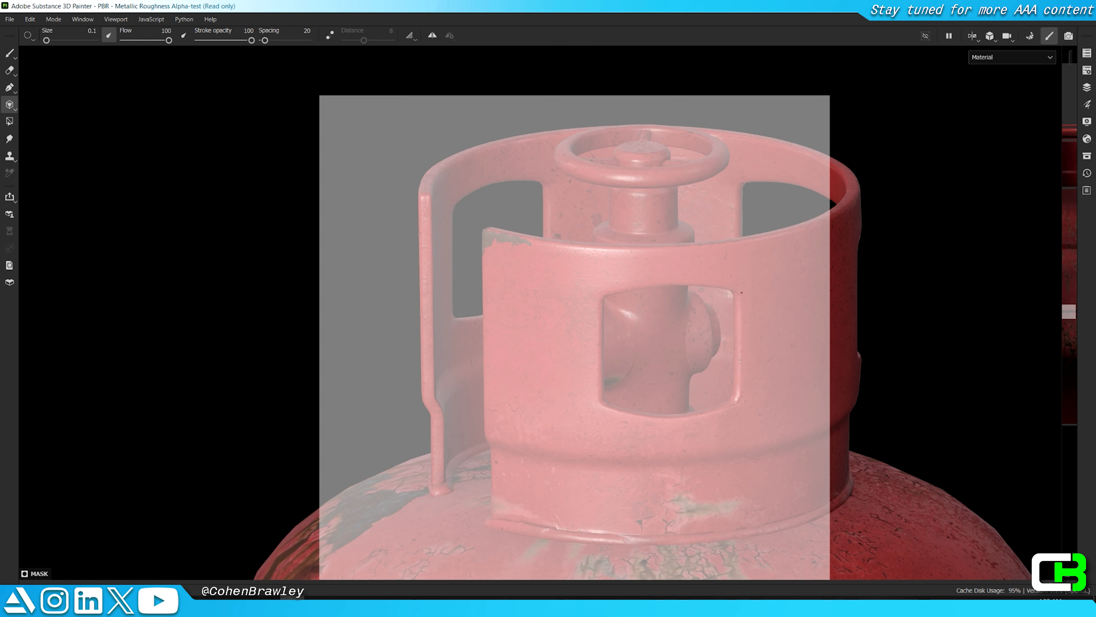
pyautogui.press('Tab')
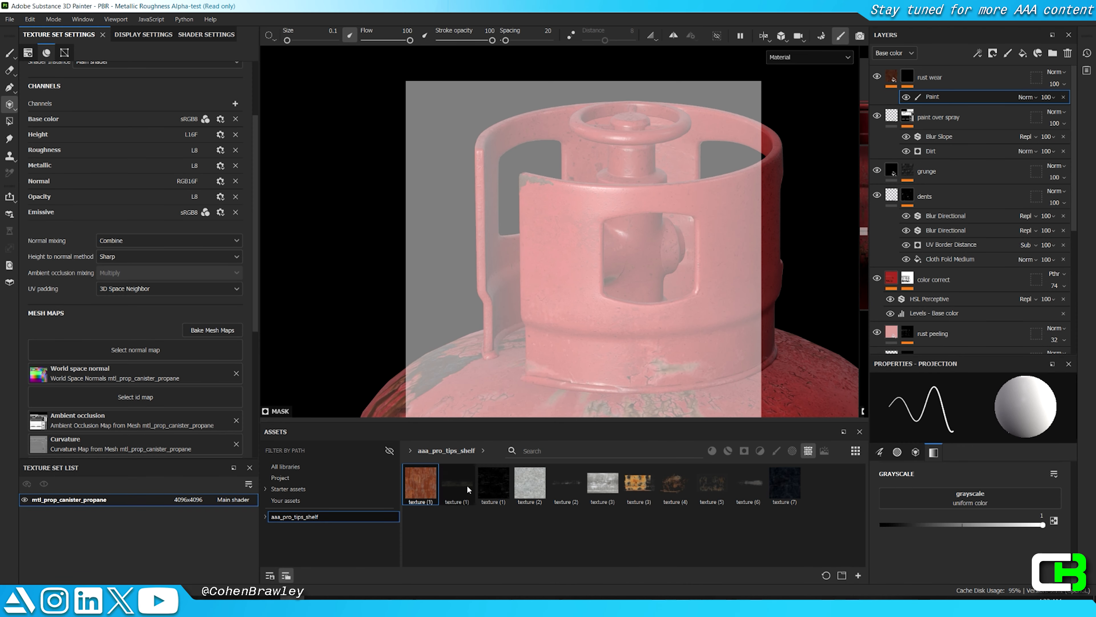
pyautogui.moveTo(937, 499); pyautogui.dragTo(941, 501)
pyautogui.press('Tab')
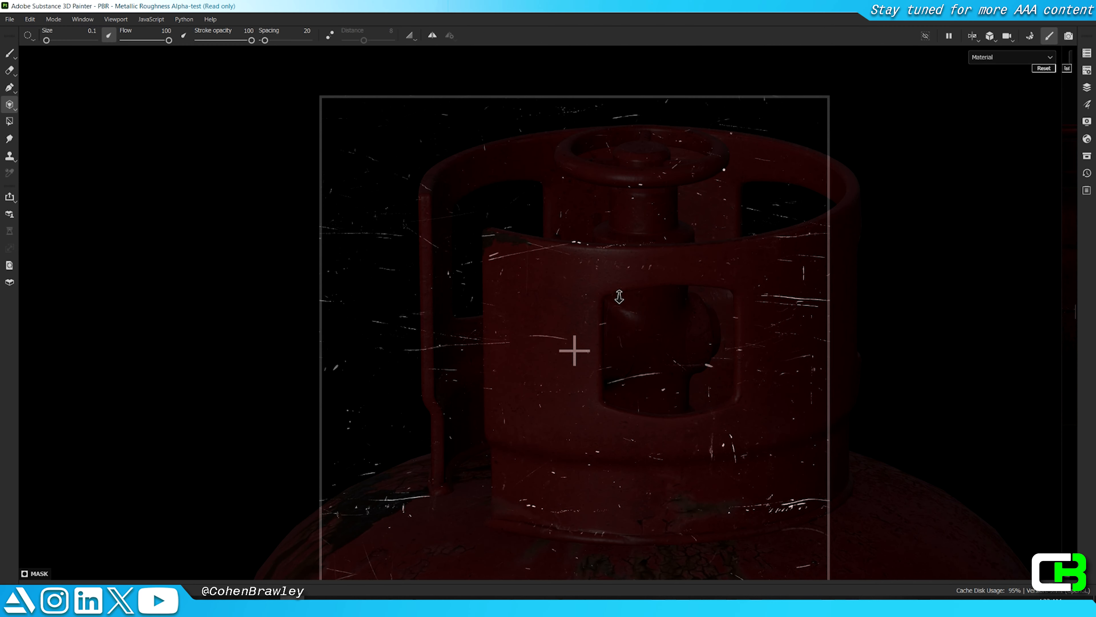
pyautogui.press('1')
pyautogui.press('Tab')
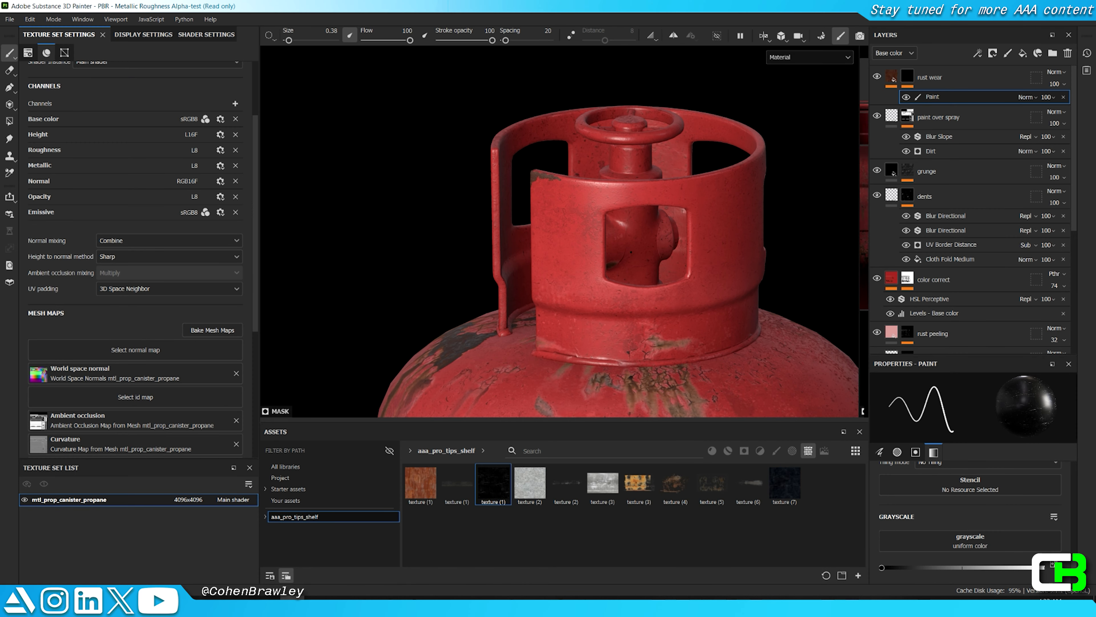
# Step: Load the rust texture (4) as the projection's grayscale source and position its streak across the collar's upper edge
pyautogui.press('3')
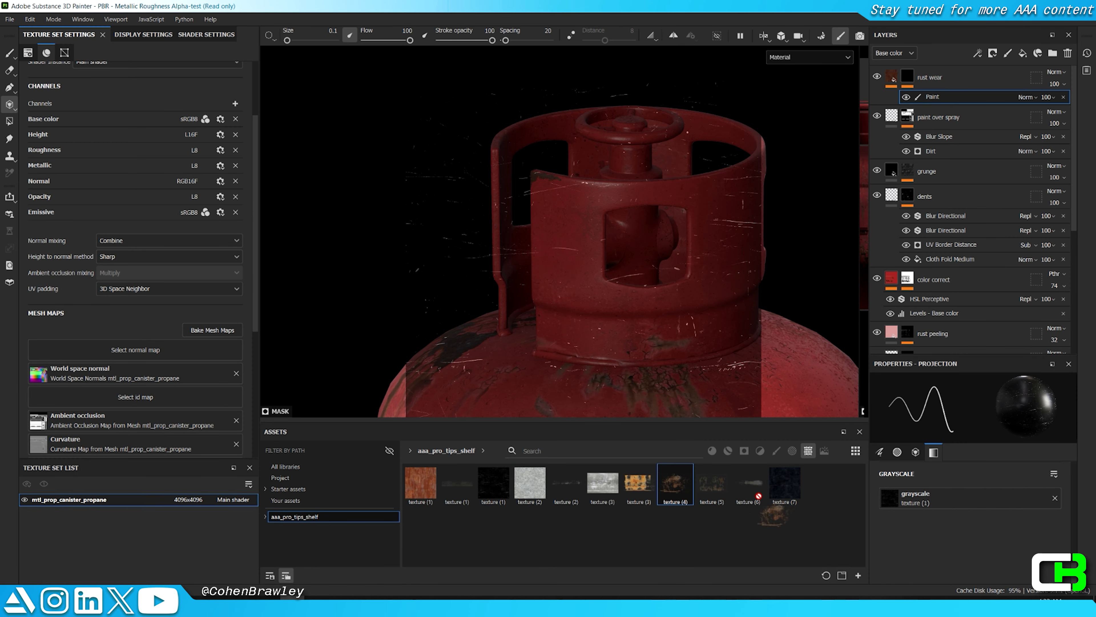
pyautogui.press('Tab')
pyautogui.moveTo(639, 314); pyautogui.dragTo(855, 202)
pyautogui.moveTo(855, 202); pyautogui.dragTo(831, 54, button='middle')
pyautogui.moveTo(831, 54); pyautogui.dragTo(728, 191)
pyautogui.moveTo(729, 191); pyautogui.dragTo(719, 490, button='middle')
pyautogui.moveTo(719, 490); pyautogui.dragTo(776, 231)
pyautogui.moveTo(776, 231); pyautogui.dragTo(576, 246, button='middle')
pyautogui.moveTo(575, 246); pyautogui.dragTo(542, 246)
pyautogui.moveTo(542, 246); pyautogui.dragTo(648, 254, button='middle')
pyautogui.moveTo(647, 254); pyautogui.dragTo(823, 231)
pyautogui.moveTo(824, 231); pyautogui.dragTo(776, 210, button='middle')
# Step: Project rust wear along the collar's upper edge above the window with brush size 6.21
pyautogui.press(']')
pyautogui.keyDown('alt'); pyautogui.moveTo(580, 257); pyautogui.dragTo(645, 267); pyautogui.keyUp('alt')
pyautogui.keyDown('alt'); pyautogui.moveTo(645, 266); pyautogui.dragTo(640, 241, button='middle'); pyautogui.keyUp('alt')
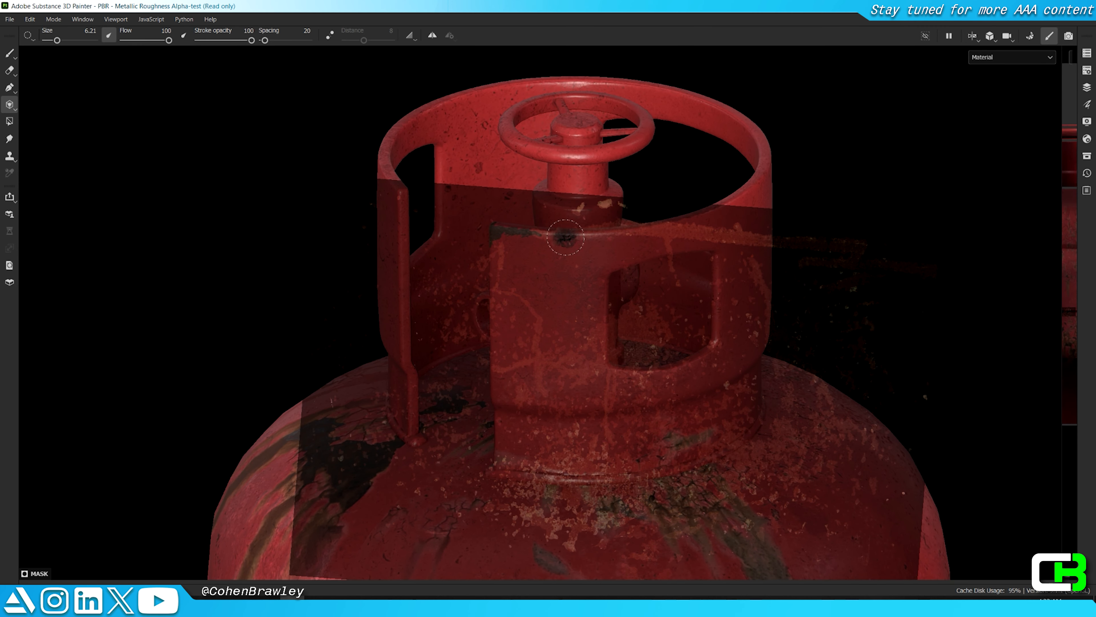
pyautogui.moveTo(547, 242)
pyautogui.mouseDown()
pyautogui.moveTo(634, 251)
pyautogui.moveTo(673, 229)
pyautogui.mouseUp()
pyautogui.keyDown('alt'); pyautogui.moveTo(581, 233); pyautogui.dragTo(709, 285); pyautogui.keyUp('alt')
pyautogui.keyDown('alt'); pyautogui.moveTo(733, 295); pyautogui.dragTo(737, 307, button='middle'); pyautogui.keyUp('alt')
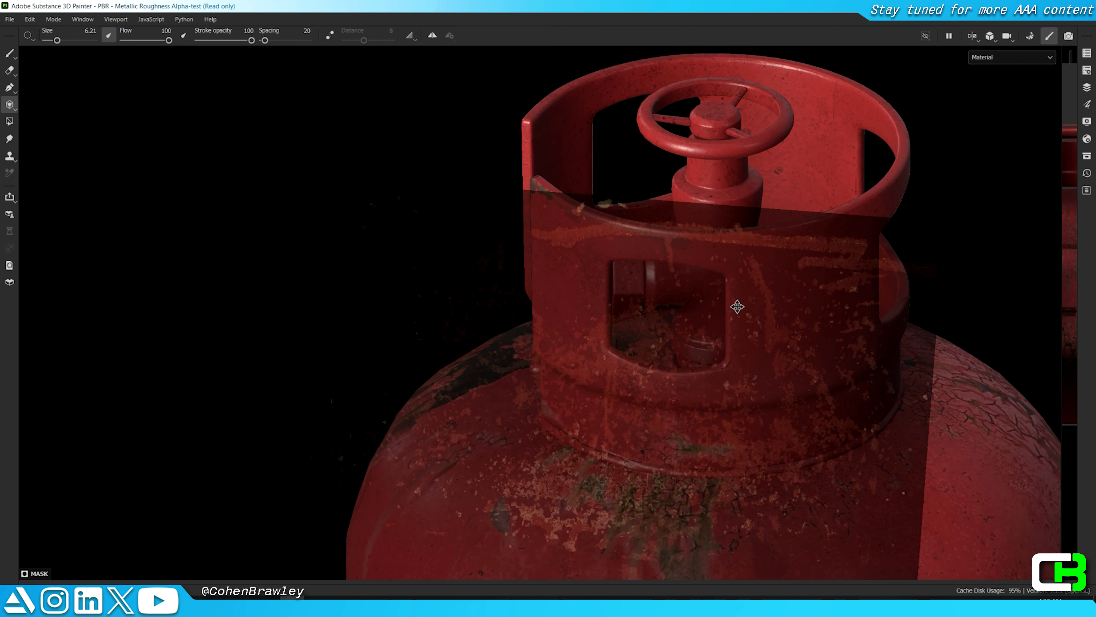
pyautogui.moveTo(682, 266); pyautogui.dragTo(673, 249)
pyautogui.moveTo(746, 247)
pyautogui.mouseDown()
pyautogui.moveTo(789, 240)
pyautogui.moveTo(749, 238)
pyautogui.moveTo(912, 235)
pyautogui.mouseUp()
# Step: Add a Levels effect to the rust wear mask and lower its input white point to about 0.34
pyautogui.press('1')
pyautogui.scroll(8, 755, 235)
pyautogui.keyDown('alt'); pyautogui.moveTo(911, 234); pyautogui.dragTo(697, 210, button='right'); pyautogui.keyUp('alt')
pyautogui.press('Tab')
pyautogui.rightClick(978, 68)
pyautogui.click(977, 503)
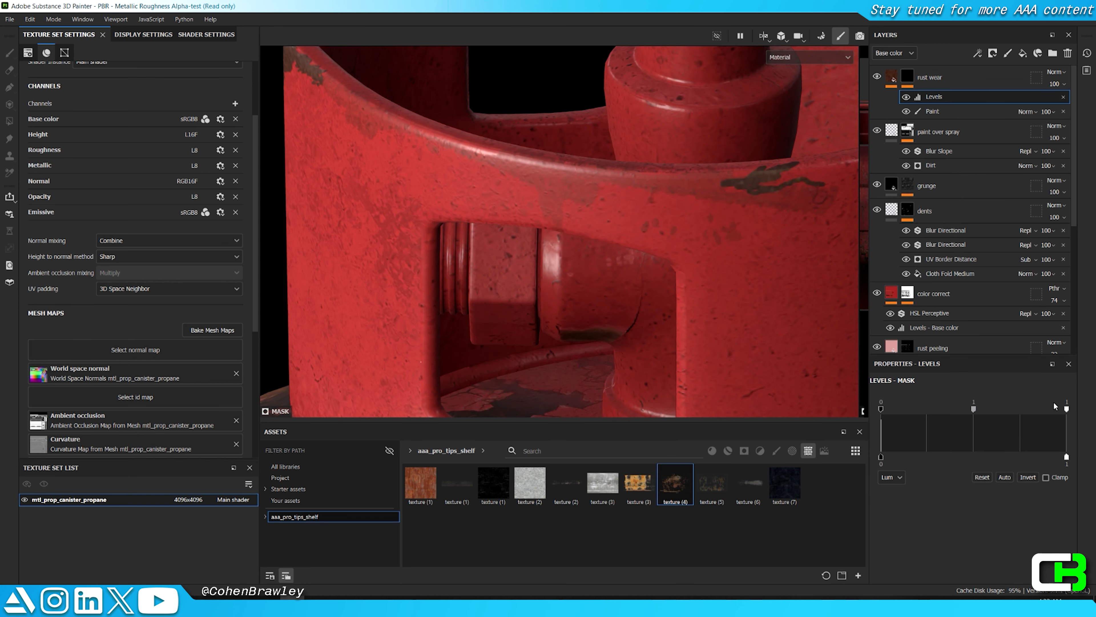
pyautogui.moveTo(1065, 409); pyautogui.dragTo(946, 408)
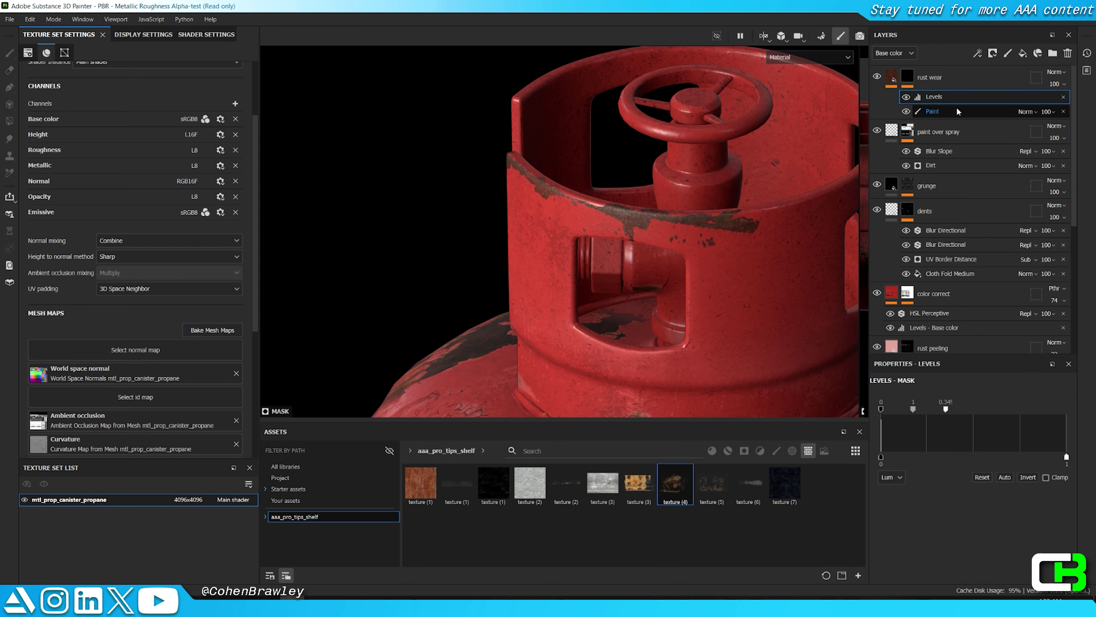
# Step: Fill and thicken the rust patch on the upper edge above the collar window using brush size 0.38 on the Paint effect
pyautogui.click(958, 112)
pyautogui.press('Tab')
pyautogui.keyDown('alt'); pyautogui.moveTo(734, 242); pyautogui.dragTo(574, 236, button='right'); pyautogui.keyUp('alt')
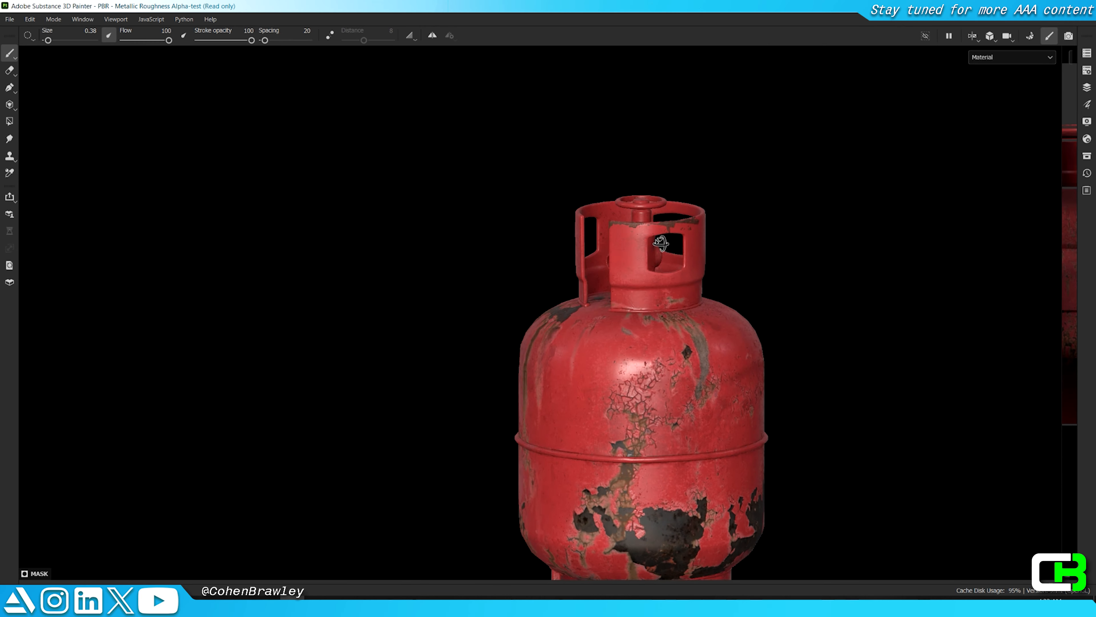
pyautogui.keyDown('alt'); pyautogui.moveTo(574, 235); pyautogui.dragTo(535, 230); pyautogui.keyUp('alt')
pyautogui.keyDown('alt'); pyautogui.moveTo(535, 230); pyautogui.dragTo(663, 221, button='right'); pyautogui.keyUp('alt')
pyautogui.keyDown('alt'); pyautogui.moveTo(663, 221); pyautogui.dragTo(482, 294); pyautogui.keyUp('alt')
pyautogui.keyDown('alt'); pyautogui.moveTo(483, 293); pyautogui.dragTo(448, 297, button='right'); pyautogui.keyUp('alt')
pyautogui.moveTo(448, 297)
pyautogui.mouseDown()
pyautogui.moveTo(730, 294)
pyautogui.moveTo(773, 358)
pyautogui.mouseUp()
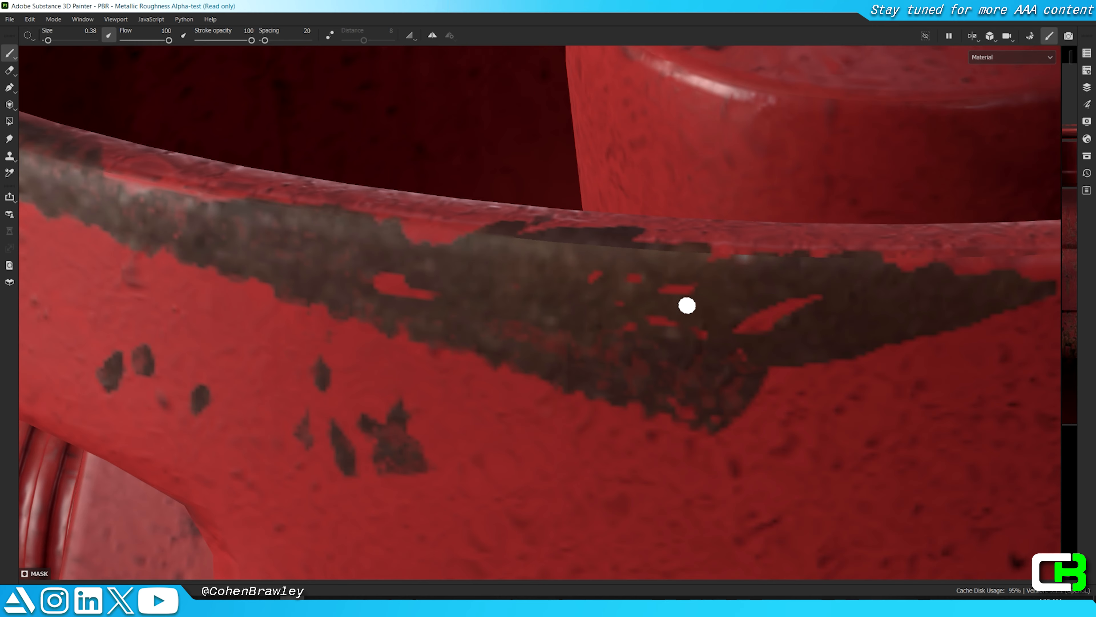
# Step: Rotate and move the rust projection so that its streak follows the collar's open vertical edge
pyautogui.scroll(-12, 707, 278)
pyautogui.keyDown('alt'); pyautogui.moveTo(707, 278); pyautogui.dragTo(868, 311); pyautogui.keyUp('alt')
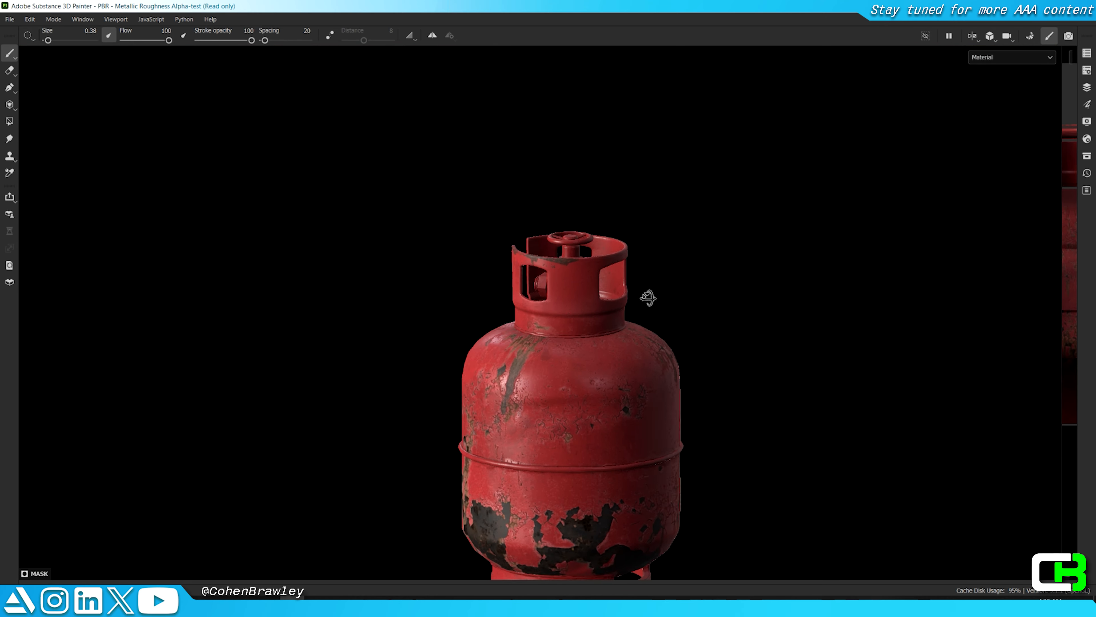
pyautogui.scroll(6, 648, 320)
pyautogui.keyDown('alt'); pyautogui.moveTo(648, 320); pyautogui.dragTo(751, 341); pyautogui.keyUp('alt')
pyautogui.scroll(8, 661, 323)
pyautogui.press('3')
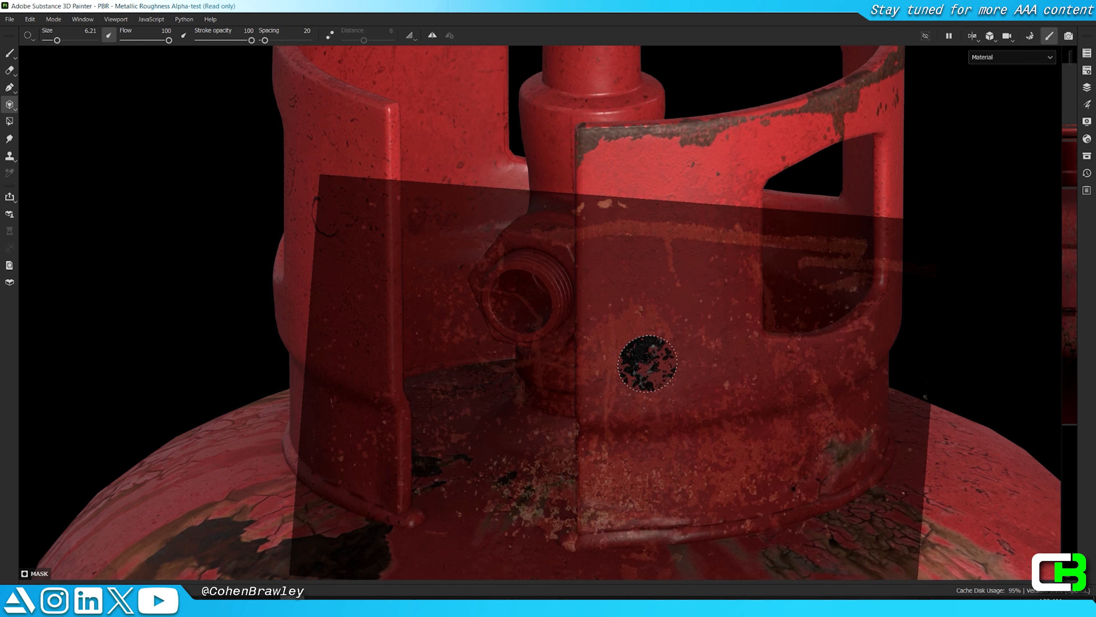
pyautogui.keyDown('alt'); pyautogui.moveTo(660, 323); pyautogui.dragTo(675, 335); pyautogui.keyUp('alt')
pyautogui.keyDown('alt'); pyautogui.moveTo(675, 335); pyautogui.dragTo(631, 269, button='middle'); pyautogui.keyUp('alt')
pyautogui.press('s')
pyautogui.moveTo(630, 269); pyautogui.dragTo(704, 422)
pyautogui.moveTo(733, 440); pyautogui.dragTo(599, 252, button='middle')
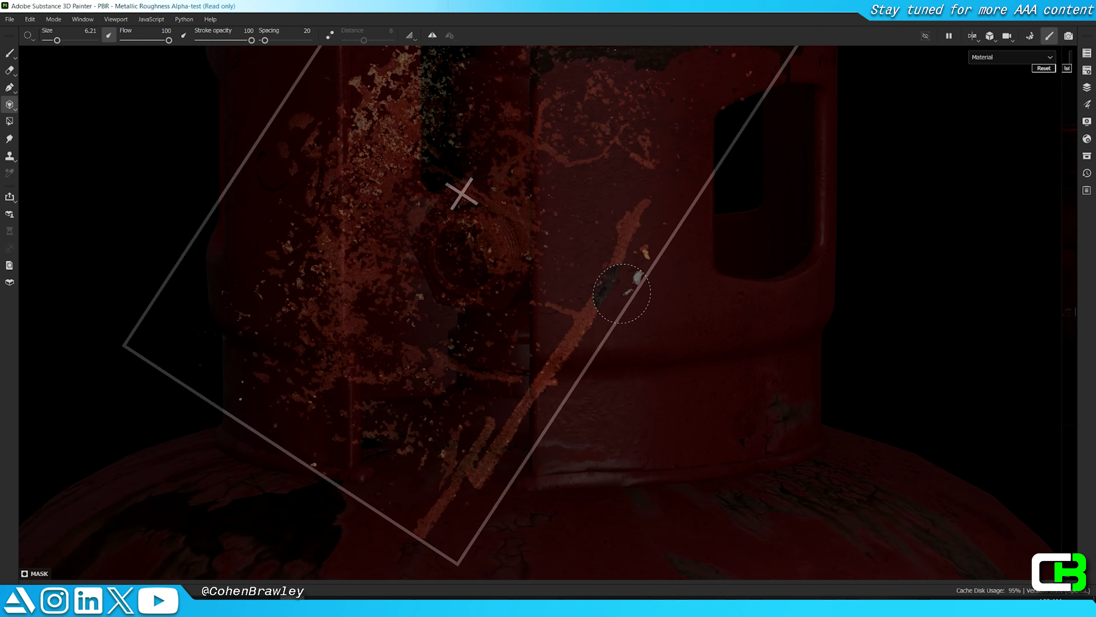
pyautogui.moveTo(599, 252); pyautogui.dragTo(704, 229)
pyautogui.moveTo(705, 230); pyautogui.dragTo(626, 432, button='right')
pyautogui.moveTo(626, 432)
pyautogui.mouseDown()
pyautogui.moveTo(680, 196)
pyautogui.moveTo(768, 126)
pyautogui.mouseUp()
pyautogui.moveTo(768, 125); pyautogui.dragTo(505, 357, button='middle')
# Step: Project rust patches down the collar's open vertical edge and enlarge the brush to size 11.91
pyautogui.moveTo(505, 356)
pyautogui.mouseDown()
pyautogui.moveTo(546, 352)
pyautogui.moveTo(553, 330)
pyautogui.moveTo(566, 346)
pyautogui.mouseUp()
pyautogui.scroll(-4, 553, 331)
pyautogui.press('s')
pyautogui.moveTo(556, 352); pyautogui.dragTo(615, 371, button='right')
pyautogui.moveTo(615, 371)
pyautogui.mouseDown(button='middle')
pyautogui.moveTo(511, 373)
pyautogui.moveTo(492, 363)
pyautogui.mouseUp(button='middle')
pyautogui.keyDown('ctrl'); pyautogui.moveTo(489, 275); pyautogui.dragTo(497, 275, button='right'); pyautogui.keyUp('ctrl')
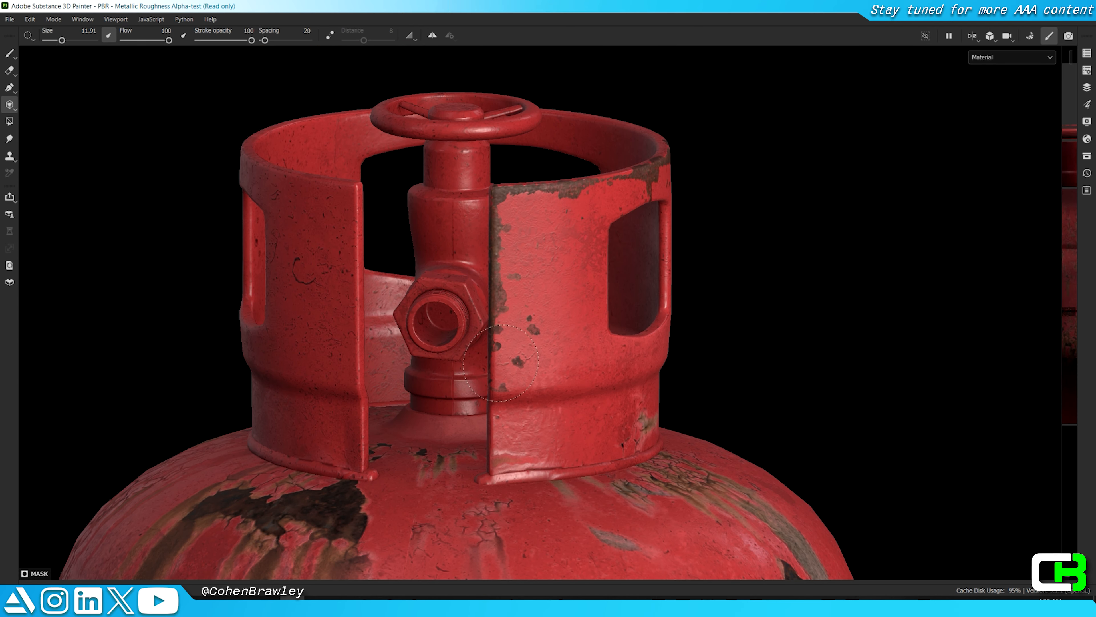
pyautogui.scroll(-3, 578, 274)
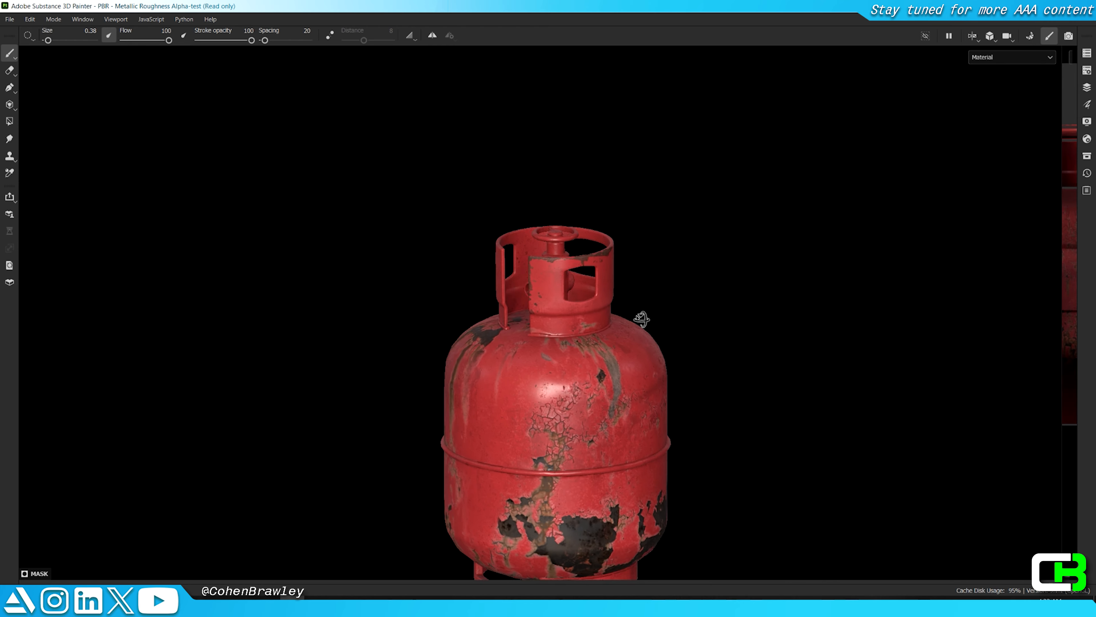
pyautogui.scroll(2, 567, 263)
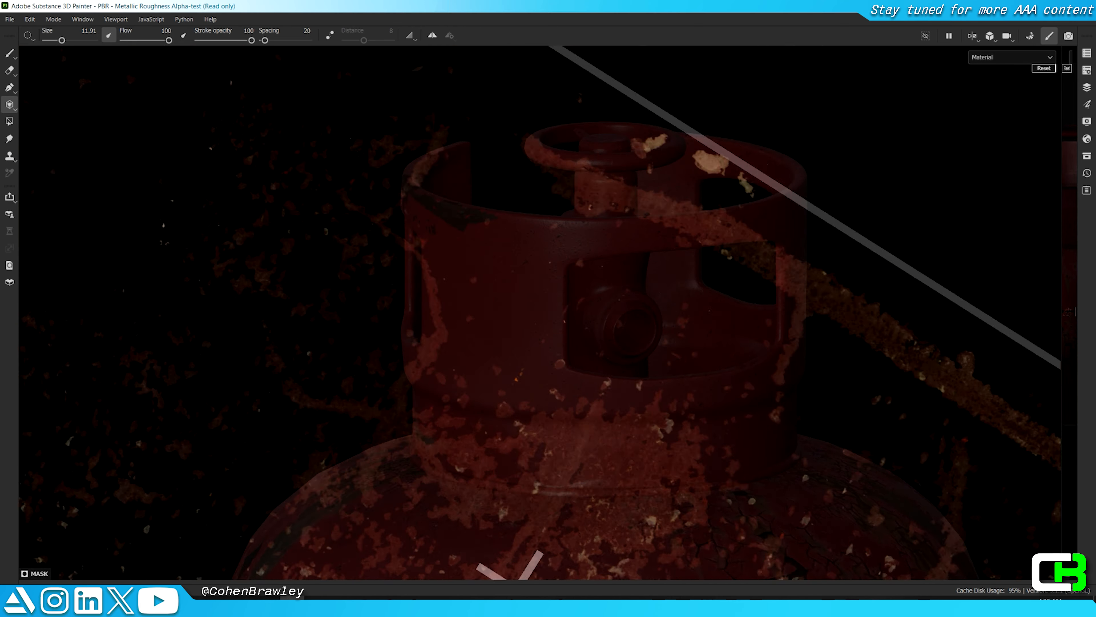
# Step: Rotate and align the rust projection so that its streak runs horizontally along another section of the collar's upper edge
pyautogui.moveTo(750, 497); pyautogui.dragTo(653, 201, button='middle')
pyautogui.moveTo(654, 200); pyautogui.dragTo(818, 205)
pyautogui.moveTo(751, 518); pyautogui.dragTo(702, 168, button='middle')
pyautogui.moveTo(702, 435); pyautogui.dragTo(362, 324)
pyautogui.moveTo(594, 532); pyautogui.dragTo(568, 397, button='middle')
pyautogui.moveTo(567, 397); pyautogui.dragTo(881, 448)
pyautogui.moveTo(881, 448); pyautogui.dragTo(677, 185, button='middle')
pyautogui.moveTo(617, 293); pyautogui.dragTo(733, 266)
pyautogui.moveTo(669, 362); pyautogui.dragTo(646, 427, button='middle')
pyautogui.moveTo(645, 427); pyautogui.dragTo(551, 457)
pyautogui.moveTo(550, 458); pyautogui.dragTo(306, 364, button='middle')
pyautogui.moveTo(336, 426); pyautogui.dragTo(398, 310)
pyautogui.moveTo(478, 290)
pyautogui.mouseDown(button='middle')
pyautogui.moveTo(640, 400)
pyautogui.moveTo(681, 274)
pyautogui.mouseUp(button='middle')
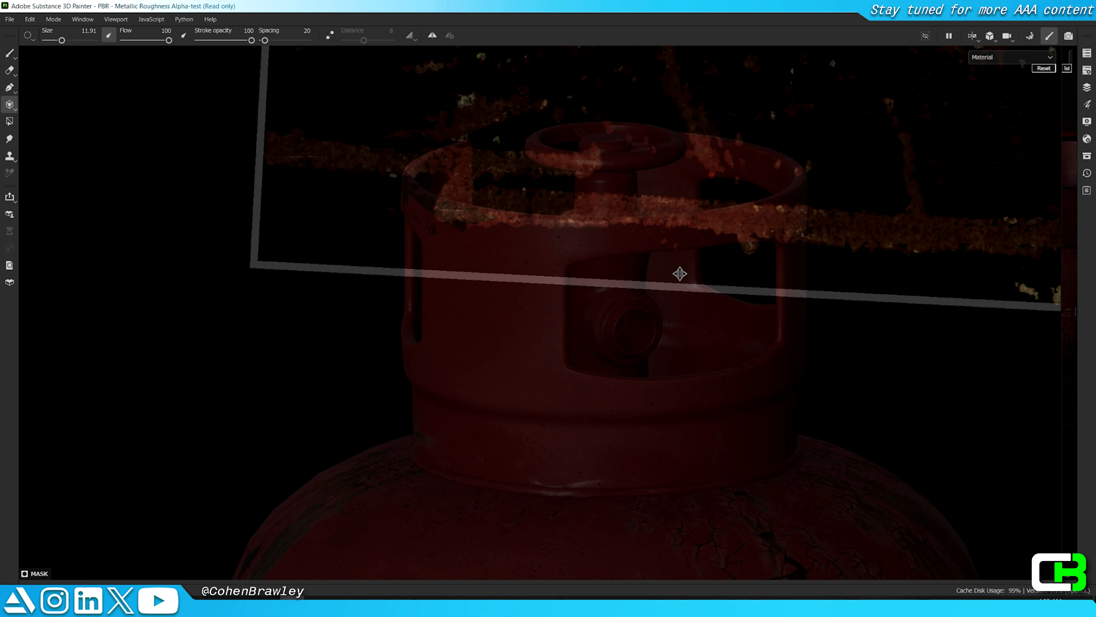
# Step: Project rust wear along the remaining stretch of the collar's upper edge, realigning the texture between strokes, with brush size 11.91
pyautogui.moveTo(512, 232); pyautogui.dragTo(674, 228)
pyautogui.keyDown('alt'); pyautogui.moveTo(670, 227); pyautogui.dragTo(422, 248); pyautogui.keyUp('alt')
pyautogui.moveTo(706, 254); pyautogui.dragTo(871, 242)
pyautogui.keyDown('alt'); pyautogui.moveTo(871, 242); pyautogui.dragTo(695, 247); pyautogui.keyUp('alt')
pyautogui.keyDown('alt'); pyautogui.moveTo(695, 247); pyautogui.dragTo(535, 329, button='middle'); pyautogui.keyUp('alt')
pyautogui.moveTo(856, 250); pyautogui.dragTo(509, 344, button='middle')
pyautogui.moveTo(681, 279)
pyautogui.mouseDown()
pyautogui.moveTo(708, 273)
pyautogui.moveTo(805, 294)
pyautogui.mouseUp()
pyautogui.moveTo(795, 319); pyautogui.dragTo(704, 334)
pyautogui.moveTo(768, 316); pyautogui.dragTo(849, 283, button='middle')
pyautogui.keyDown('alt'); pyautogui.moveTo(785, 301); pyautogui.dragTo(812, 290); pyautogui.keyUp('alt')
pyautogui.moveTo(744, 333)
pyautogui.mouseDown()
pyautogui.moveTo(874, 278)
pyautogui.moveTo(881, 307)
pyautogui.mouseUp()
# Step: Hand-paint rust along the collar's rim up to its other open corner with brush size 0.38
pyautogui.press('1')
pyautogui.keyDown('alt'); pyautogui.moveTo(727, 302); pyautogui.dragTo(791, 281, button='right'); pyautogui.keyUp('alt')
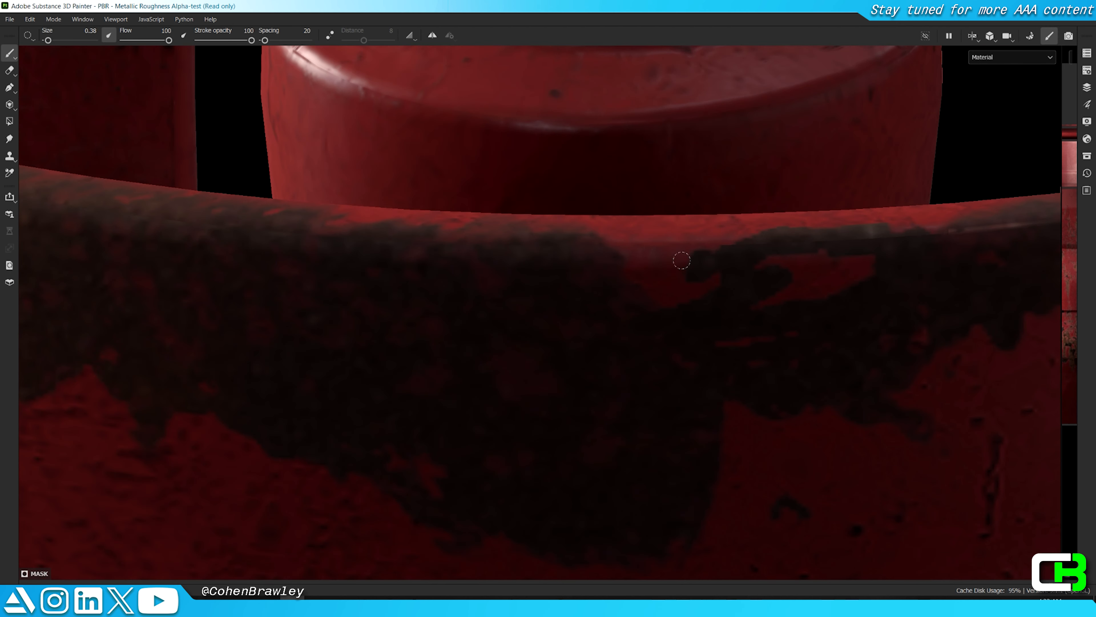
pyautogui.keyDown('alt'); pyautogui.moveTo(619, 259); pyautogui.dragTo(488, 298, button='right'); pyautogui.keyUp('alt')
pyautogui.keyDown('alt'); pyautogui.moveTo(639, 303); pyautogui.dragTo(574, 298); pyautogui.keyUp('alt')
pyautogui.keyDown('alt'); pyautogui.moveTo(517, 311); pyautogui.dragTo(575, 299, button='right'); pyautogui.keyUp('alt')
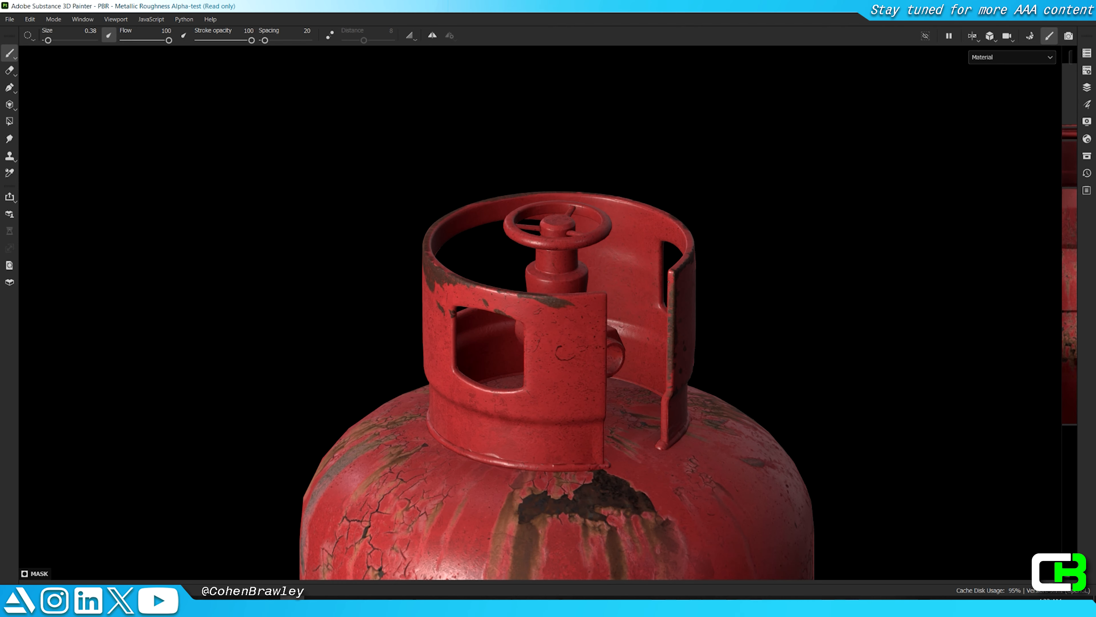
pyautogui.keyDown('alt'); pyautogui.moveTo(574, 298); pyautogui.dragTo(531, 293); pyautogui.keyUp('alt')
pyautogui.keyDown('alt'); pyautogui.moveTo(497, 303); pyautogui.dragTo(476, 251, button='right'); pyautogui.keyUp('alt')
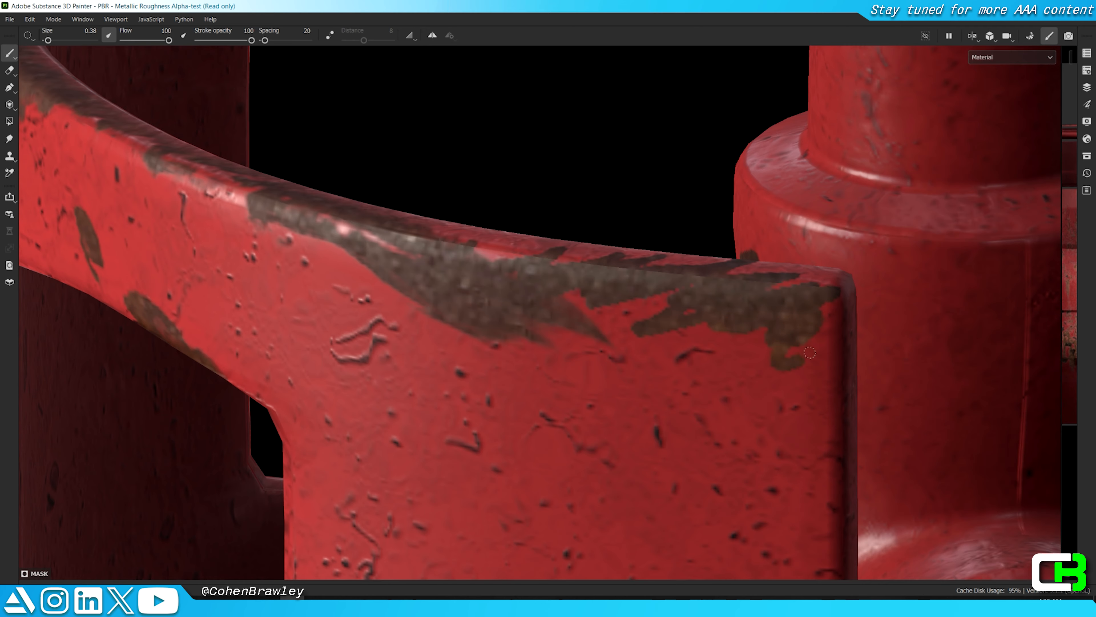
pyautogui.keyDown('alt'); pyautogui.moveTo(797, 322); pyautogui.dragTo(695, 328, button='right'); pyautogui.keyUp('alt')
pyautogui.keyDown('alt'); pyautogui.moveTo(695, 328); pyautogui.dragTo(775, 311); pyautogui.keyUp('alt')
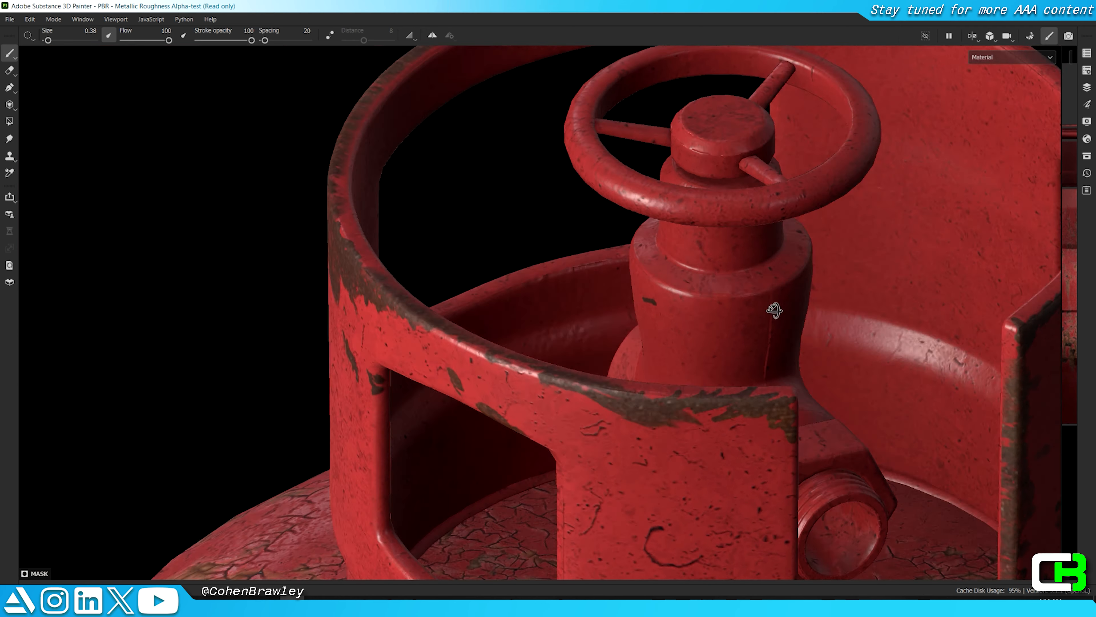
# Step: Refine the hand-painted rust wear on the collar, swapping the brush between painting and erasing
pyautogui.keyDown('alt'); pyautogui.moveTo(775, 311); pyautogui.dragTo(803, 299, button='right'); pyautogui.keyUp('alt')
pyautogui.moveTo(619, 318); pyautogui.dragTo(666, 318)
pyautogui.press('x')
pyautogui.keyDown('alt'); pyautogui.moveTo(638, 303); pyautogui.dragTo(690, 303, button='right'); pyautogui.keyUp('alt')
pyautogui.moveTo(637, 335); pyautogui.dragTo(682, 332)
pyautogui.keyDown('alt'); pyautogui.moveTo(687, 376); pyautogui.dragTo(574, 365, button='right'); pyautogui.keyUp('alt')
pyautogui.keyDown('alt'); pyautogui.moveTo(574, 364); pyautogui.dragTo(657, 341); pyautogui.keyUp('alt')
pyautogui.keyDown('alt'); pyautogui.moveTo(656, 341); pyautogui.dragTo(654, 286, button='middle'); pyautogui.keyUp('alt')
pyautogui.keyDown('alt'); pyautogui.moveTo(654, 286); pyautogui.dragTo(635, 302); pyautogui.keyUp('alt')
pyautogui.keyDown('alt'); pyautogui.moveTo(634, 303); pyautogui.dragTo(737, 333, button='right'); pyautogui.keyUp('alt')
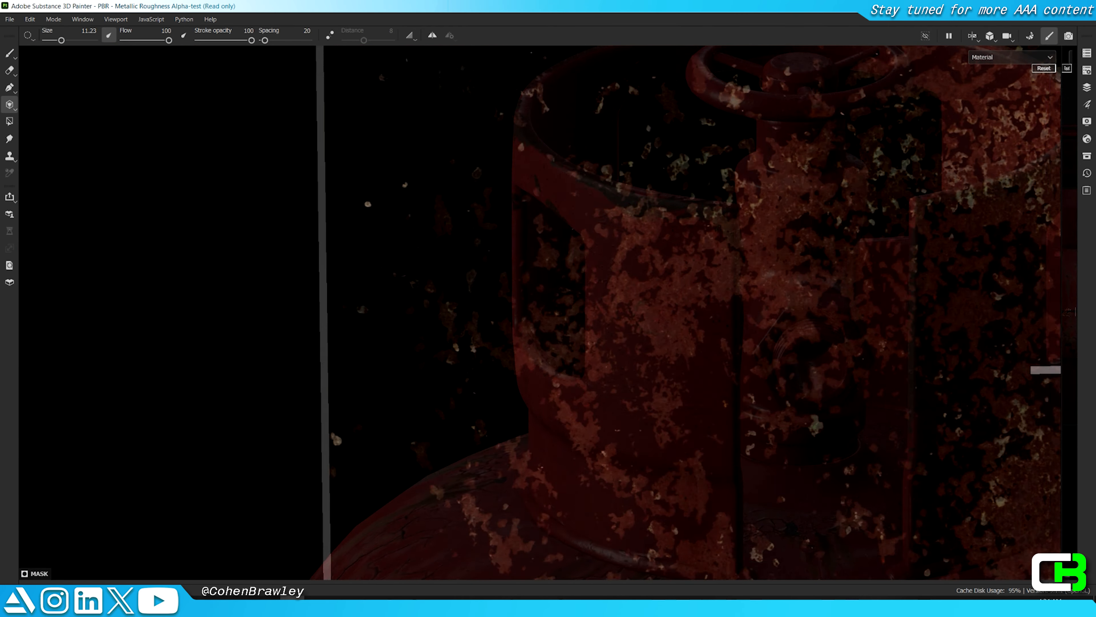
# Step: Align the rust projection over the collar's outer face and project scattered rust spots beside the handle opening with brush size 22.18
pyautogui.moveTo(660, 346); pyautogui.dragTo(695, 343)
pyautogui.moveTo(695, 343); pyautogui.dragTo(749, 328, button='middle')
pyautogui.moveTo(749, 328); pyautogui.dragTo(790, 247)
pyautogui.moveTo(790, 248); pyautogui.dragTo(783, 190, button='middle')
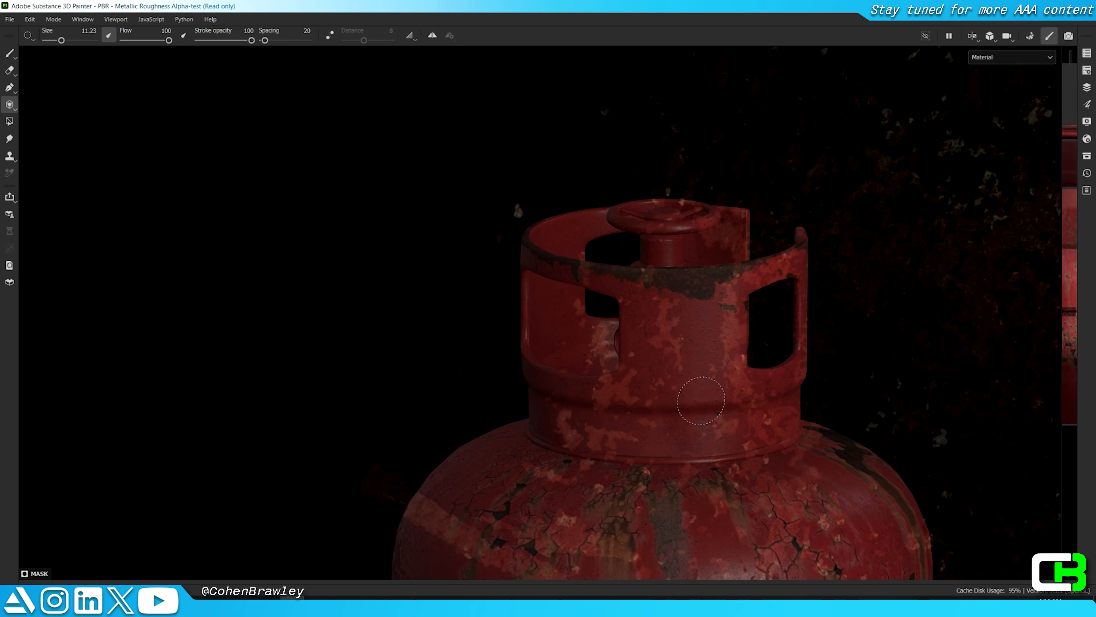
pyautogui.moveTo(701, 401)
pyautogui.mouseDown()
pyautogui.moveTo(793, 211)
pyautogui.moveTo(610, 196)
pyautogui.moveTo(761, 392)
pyautogui.mouseUp()
pyautogui.moveTo(761, 392); pyautogui.dragTo(795, 414, button='middle')
pyautogui.scroll(2, 693, 364)
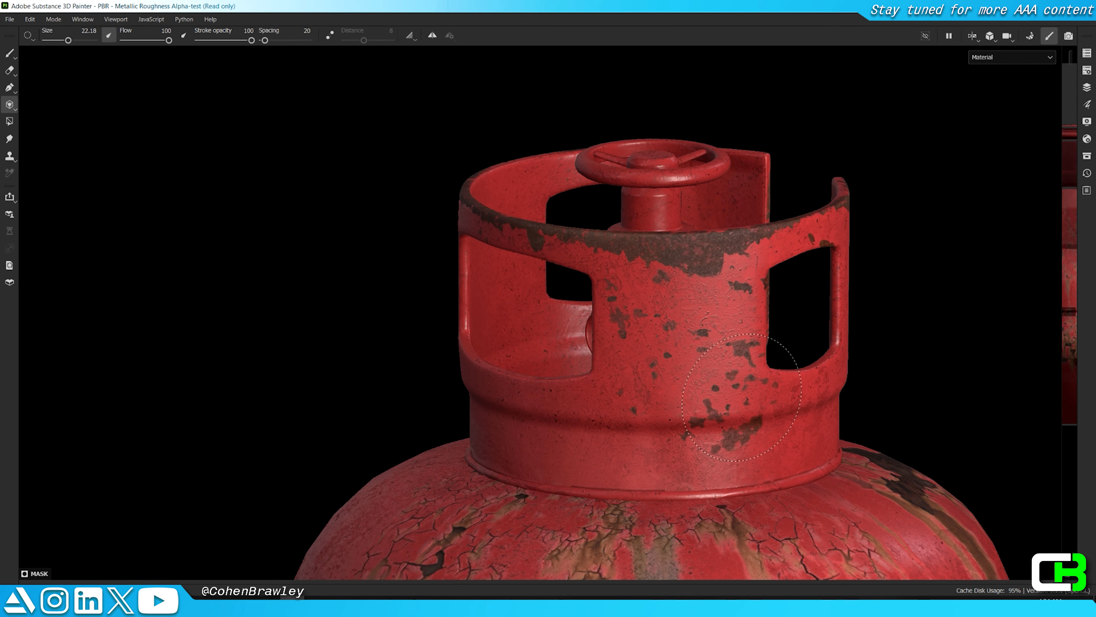
# Step: Realign the rust projection over another side of the collar and project rust spots there with brush size 40.59
pyautogui.scroll(-5, 483, 321)
pyautogui.scroll(5, 483, 320)
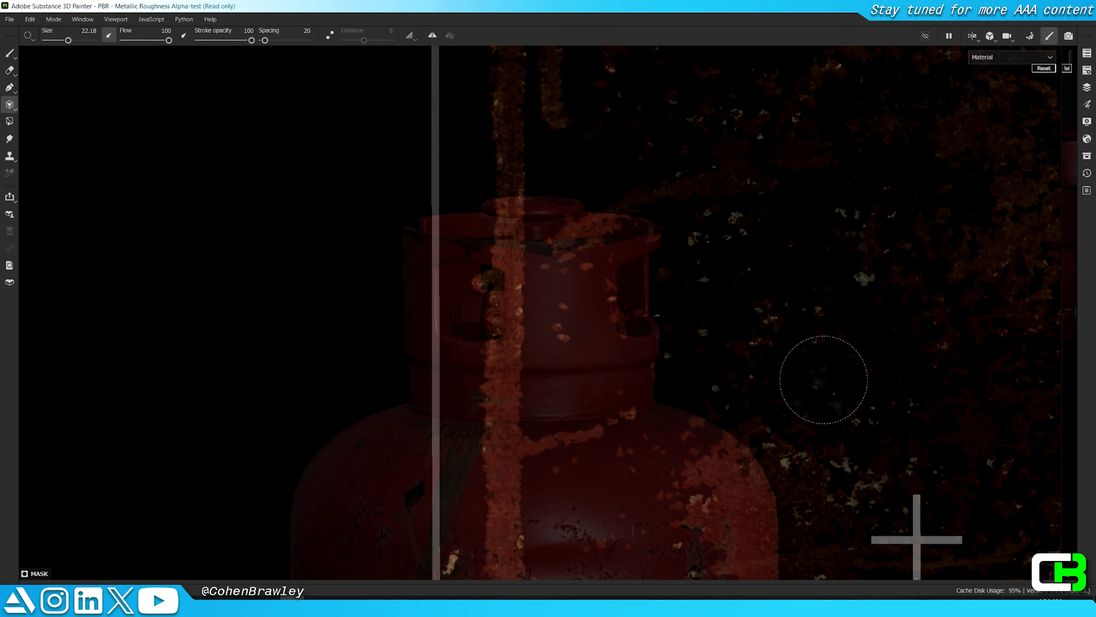
pyautogui.moveTo(824, 380); pyautogui.dragTo(473, 179, button='middle')
pyautogui.moveTo(472, 179); pyautogui.dragTo(496, 268, button='right')
pyautogui.moveTo(617, 302); pyautogui.dragTo(378, 410)
pyautogui.moveTo(377, 410); pyautogui.dragTo(690, 323, button='middle')
pyautogui.moveTo(636, 336); pyautogui.dragTo(480, 317)
pyautogui.moveTo(480, 317)
pyautogui.mouseDown(button='middle')
pyautogui.moveTo(600, 382)
pyautogui.moveTo(621, 376)
pyautogui.mouseUp(button='middle')
pyautogui.keyDown('ctrl'); pyautogui.moveTo(557, 324); pyautogui.dragTo(560, 323, button='right'); pyautogui.keyUp('ctrl')
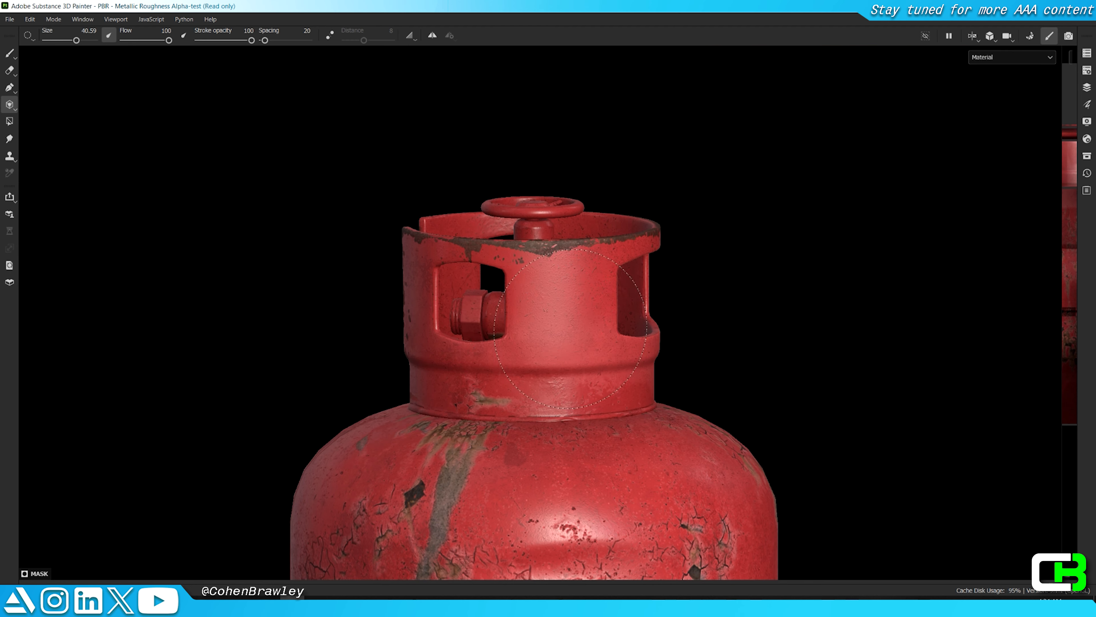
# Step: Project rust spots onto the strip between the collar's open end and its adjacent handle opening with brush size 17.4
pyautogui.keyDown('alt'); pyautogui.moveTo(573, 363); pyautogui.dragTo(622, 367); pyautogui.keyUp('alt')
pyautogui.moveTo(601, 357); pyautogui.dragTo(618, 364, button='middle')
pyautogui.keyDown('ctrl'); pyautogui.moveTo(560, 334); pyautogui.dragTo(522, 334, button='right'); pyautogui.keyUp('ctrl')
pyautogui.moveTo(649, 321)
pyautogui.mouseDown(button='middle')
pyautogui.moveTo(653, 335)
pyautogui.moveTo(788, 425)
pyautogui.mouseUp(button='middle')
pyautogui.moveTo(534, 304); pyautogui.dragTo(547, 351)
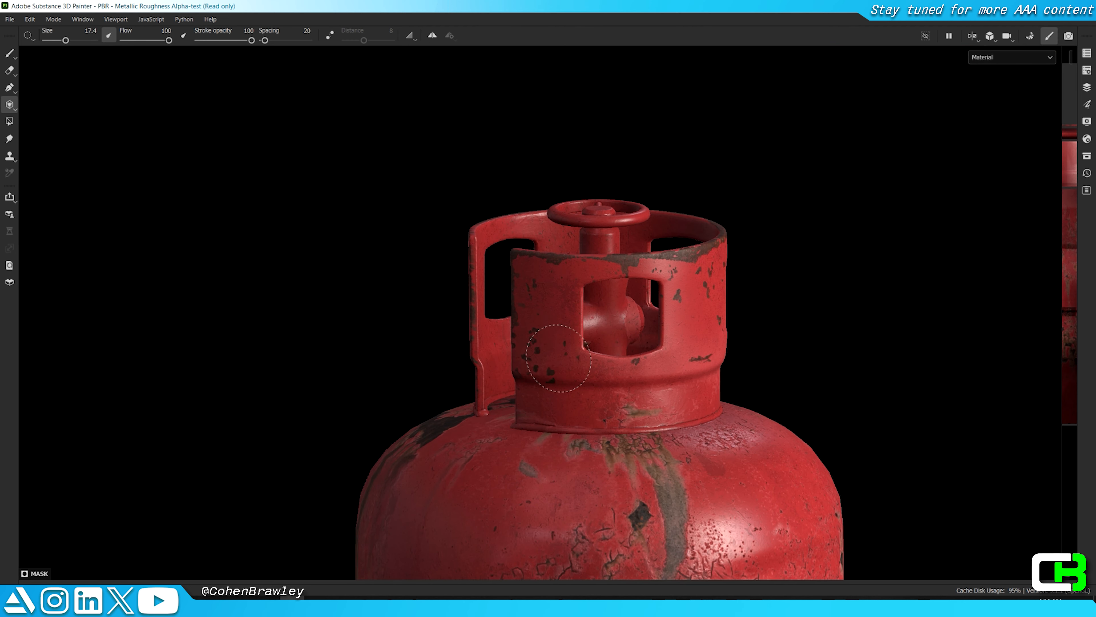
# Step: Inspect the whole canister from all sides to judge the collar rust and look for areas needing more wear
pyautogui.keyDown('alt'); pyautogui.moveTo(575, 328); pyautogui.dragTo(553, 319, button='right'); pyautogui.keyUp('alt')
pyautogui.keyDown('alt'); pyautogui.moveTo(553, 319); pyautogui.dragTo(604, 330); pyautogui.keyUp('alt')
pyautogui.keyDown('alt'); pyautogui.moveTo(630, 332); pyautogui.dragTo(675, 247, button='middle'); pyautogui.keyUp('alt')
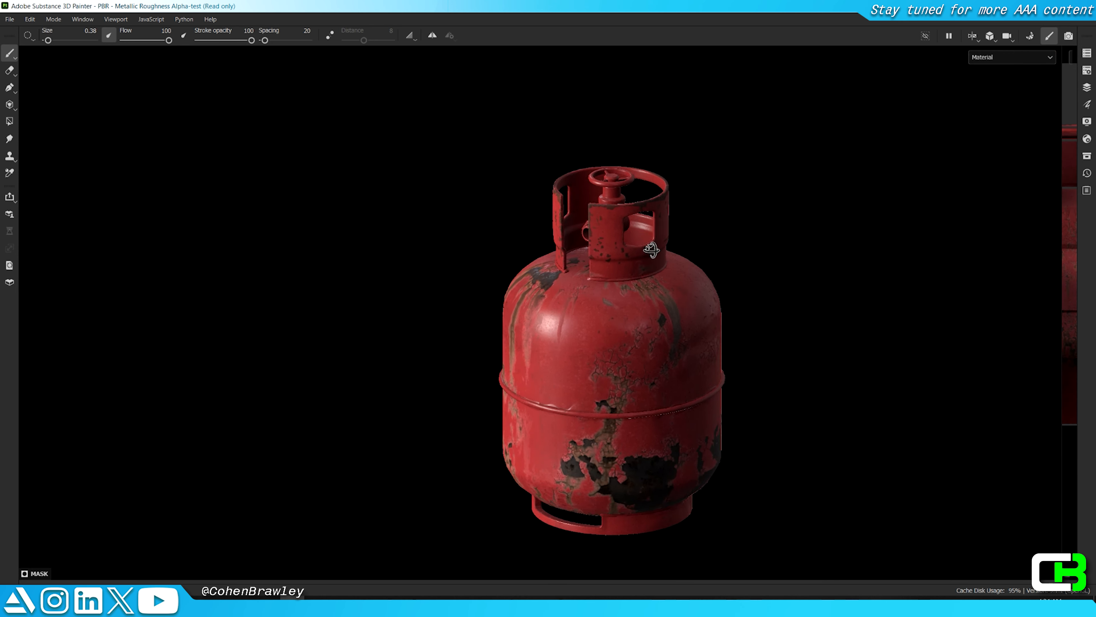
pyautogui.keyDown('alt'); pyautogui.moveTo(604, 277); pyautogui.dragTo(639, 285, button='right'); pyautogui.keyUp('alt')
pyautogui.keyDown('shift'); pyautogui.moveTo(604, 281); pyautogui.dragTo(536, 268, button='right'); pyautogui.keyUp('shift')
pyautogui.keyDown('alt'); pyautogui.moveTo(536, 264); pyautogui.dragTo(461, 226); pyautogui.keyUp('alt')
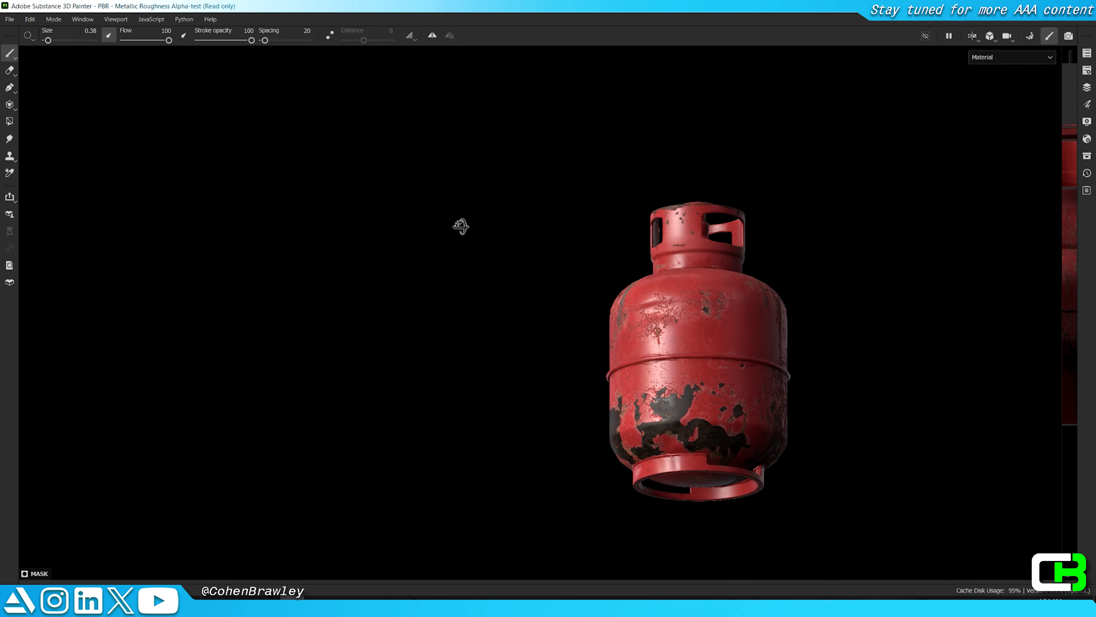
pyautogui.keyDown('alt'); pyautogui.moveTo(622, 315); pyautogui.dragTo(669, 318, button='right'); pyautogui.keyUp('alt')
pyautogui.keyDown('alt'); pyautogui.moveTo(622, 315); pyautogui.dragTo(652, 317); pyautogui.keyUp('alt')
pyautogui.keyDown('alt'); pyautogui.moveTo(652, 318); pyautogui.dragTo(691, 271, button='middle'); pyautogui.keyUp('alt')
pyautogui.keyDown('alt'); pyautogui.moveTo(613, 277); pyautogui.dragTo(717, 285); pyautogui.keyUp('alt')
pyautogui.keyDown('alt'); pyautogui.moveTo(604, 360); pyautogui.dragTo(555, 357, button='right'); pyautogui.keyUp('alt')
pyautogui.keyDown('alt'); pyautogui.moveTo(555, 356); pyautogui.dragTo(613, 333, button='middle'); pyautogui.keyUp('alt')
pyautogui.keyDown('alt'); pyautogui.moveTo(633, 306); pyautogui.dragTo(673, 308, button='right'); pyautogui.keyUp('alt')
pyautogui.keyDown('alt'); pyautogui.moveTo(622, 304); pyautogui.dragTo(669, 267); pyautogui.keyUp('alt')
pyautogui.keyDown('alt'); pyautogui.moveTo(669, 268); pyautogui.dragTo(697, 296, button='right'); pyautogui.keyUp('alt')
pyautogui.keyDown('alt'); pyautogui.moveTo(630, 303); pyautogui.dragTo(680, 268); pyautogui.keyUp('alt')
pyautogui.keyDown('alt'); pyautogui.moveTo(622, 277); pyautogui.dragTo(691, 302, button='middle'); pyautogui.keyUp('alt')
pyautogui.press('Tab')
pyautogui.keyDown('alt'); pyautogui.moveTo(599, 302); pyautogui.dragTo(609, 339, button='middle'); pyautogui.keyUp('alt')
pyautogui.moveTo(609, 339)
pyautogui.keyDown('alt'); pyautogui.mouseDown(button='right')
pyautogui.moveTo(664, 339)
pyautogui.moveTo(604, 342)
pyautogui.mouseUp(button='right'); pyautogui.keyUp('alt')
pyautogui.press('Tab')
pyautogui.keyDown('alt'); pyautogui.moveTo(611, 344); pyautogui.dragTo(622, 337); pyautogui.keyUp('alt')
pyautogui.keyDown('alt'); pyautogui.moveTo(621, 337); pyautogui.dragTo(630, 242, button='middle'); pyautogui.keyUp('alt')
pyautogui.keyDown('alt'); pyautogui.moveTo(630, 259); pyautogui.dragTo(660, 259, button='right'); pyautogui.keyUp('alt')
# Step: Try projecting a patch of rust wear onto the canister's upper body above the middle seam
pyautogui.press('3')
pyautogui.press('s')
pyautogui.moveTo(647, 320); pyautogui.dragTo(499, 436, button='middle')
pyautogui.moveTo(548, 287); pyautogui.dragTo(554, 308)
pyautogui.moveTo(554, 308); pyautogui.dragTo(531, 362, button='middle')
pyautogui.keyDown('ctrl'); pyautogui.moveTo(497, 288); pyautogui.dragTo(536, 285, button='right'); pyautogui.keyUp('ctrl')
pyautogui.moveTo(534, 283); pyautogui.dragTo(628, 273)
pyautogui.keyDown('alt'); pyautogui.moveTo(646, 297); pyautogui.dragTo(518, 264, button='right'); pyautogui.keyUp('alt')
pyautogui.keyDown('alt'); pyautogui.moveTo(517, 264); pyautogui.dragTo(481, 221); pyautogui.keyUp('alt')
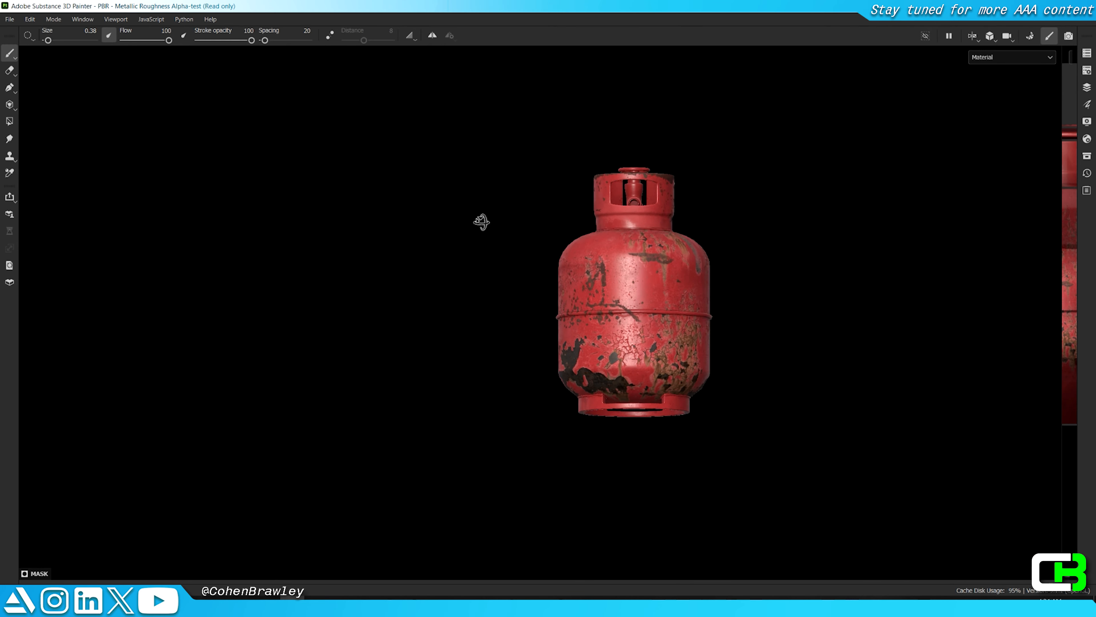
pyautogui.hotkey('ctrl', 'z')
# Step: Try projecting heavy rust wear across the canister's upper body with brush size 100
pyautogui.keyDown('alt'); pyautogui.moveTo(482, 222); pyautogui.dragTo(608, 299, button='right'); pyautogui.keyUp('alt')
pyautogui.press('3')
pyautogui.keyDown('alt'); pyautogui.moveTo(608, 299); pyautogui.dragTo(746, 376, button='middle'); pyautogui.keyUp('alt')
pyautogui.press('s')
pyautogui.moveTo(745, 376); pyautogui.dragTo(692, 350, button='right')
pyautogui.keyDown('alt'); pyautogui.moveTo(692, 350); pyautogui.dragTo(687, 295); pyautogui.keyUp('alt')
pyautogui.keyDown('ctrl'); pyautogui.moveTo(605, 339); pyautogui.dragTo(636, 341, button='right'); pyautogui.keyUp('ctrl')
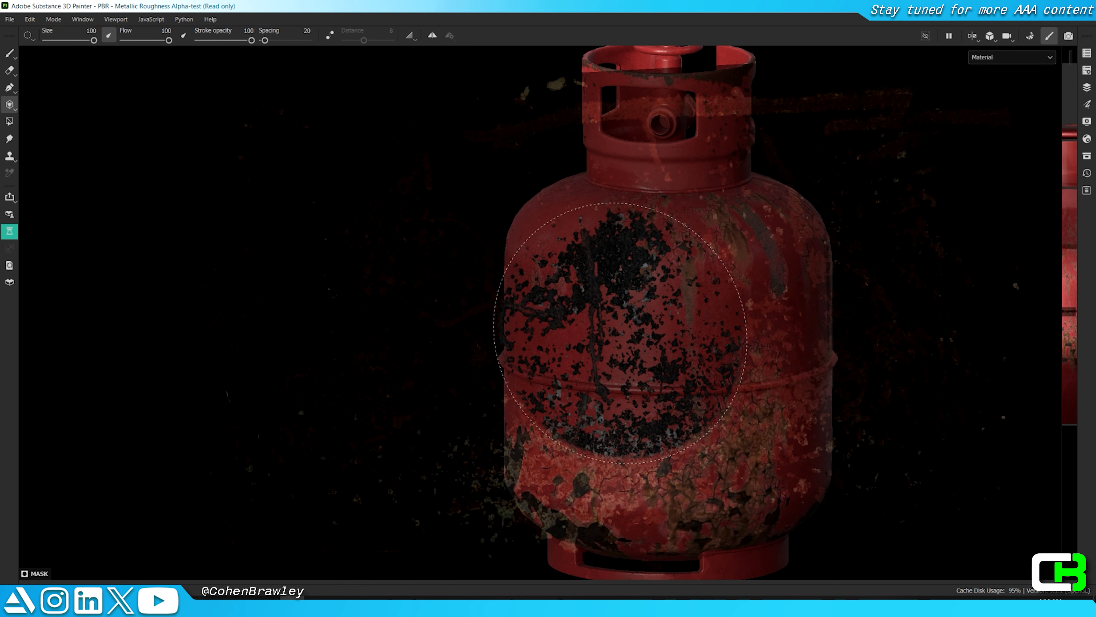
pyautogui.moveTo(637, 341); pyautogui.dragTo(747, 350)
pyautogui.press('1')
pyautogui.keyDown('alt'); pyautogui.moveTo(746, 350); pyautogui.dragTo(626, 269, button='right'); pyautogui.keyUp('alt')
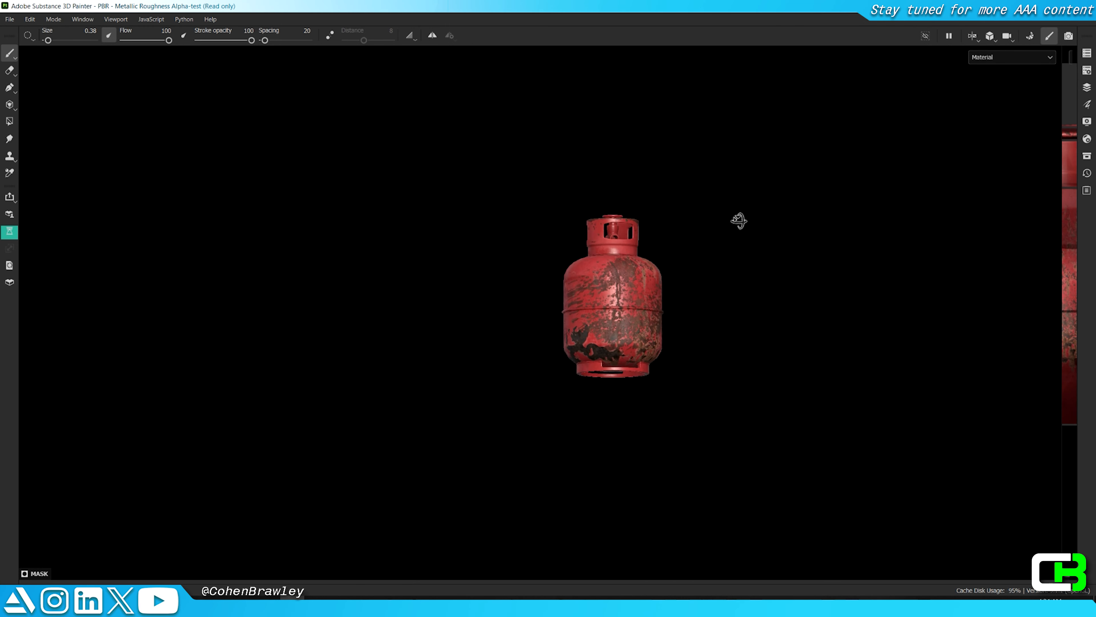
pyautogui.keyDown('alt'); pyautogui.moveTo(790, 225); pyautogui.dragTo(595, 215); pyautogui.keyUp('alt')
pyautogui.keyDown('alt'); pyautogui.moveTo(596, 216); pyautogui.dragTo(669, 262, button='right'); pyautogui.keyUp('alt')
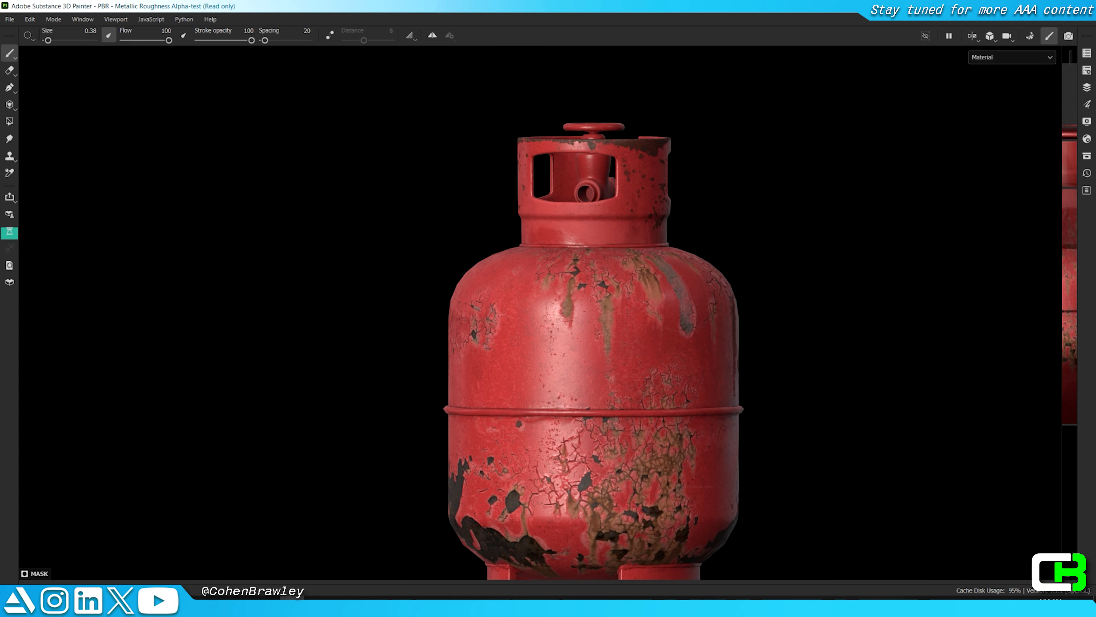
# Step: Project rust wear over the cracked paint on the canister's lower body, below the middle seam
pyautogui.keyDown('alt'); pyautogui.moveTo(514, 337); pyautogui.dragTo(578, 381); pyautogui.keyUp('alt')
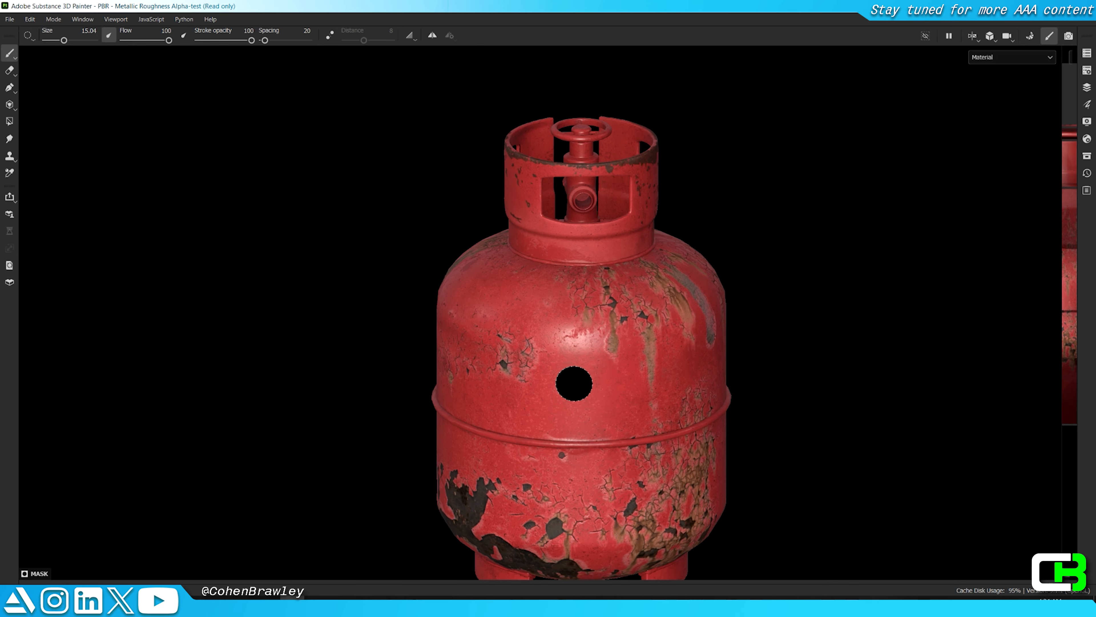
pyautogui.keyDown('alt'); pyautogui.moveTo(578, 381); pyautogui.dragTo(690, 438, button='right'); pyautogui.keyUp('alt')
pyautogui.keyDown('alt'); pyautogui.moveTo(690, 438); pyautogui.dragTo(563, 269, button='middle'); pyautogui.keyUp('alt')
pyautogui.keyDown('alt'); pyautogui.moveTo(563, 269); pyautogui.dragTo(598, 293, button='right'); pyautogui.keyUp('alt')
pyautogui.press('3')
pyautogui.keyDown('ctrl'); pyautogui.moveTo(598, 303); pyautogui.dragTo(543, 306, button='right'); pyautogui.keyUp('ctrl')
pyautogui.keyDown('alt'); pyautogui.moveTo(543, 306); pyautogui.dragTo(625, 363, button='middle'); pyautogui.keyUp('alt')
pyautogui.press('s')
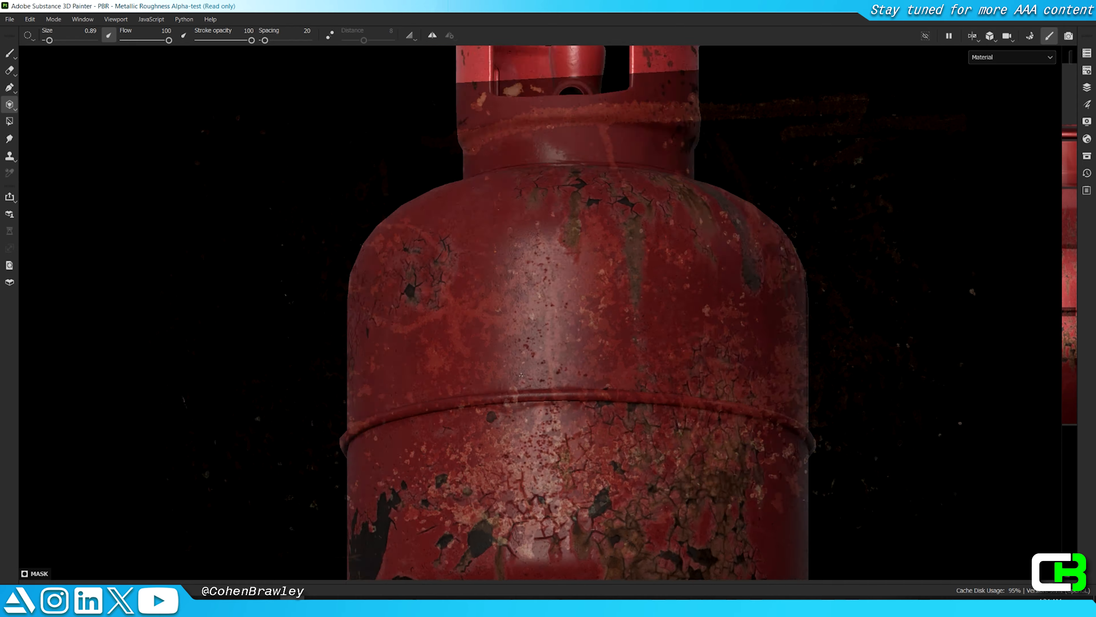
pyautogui.scroll(4, 626, 311)
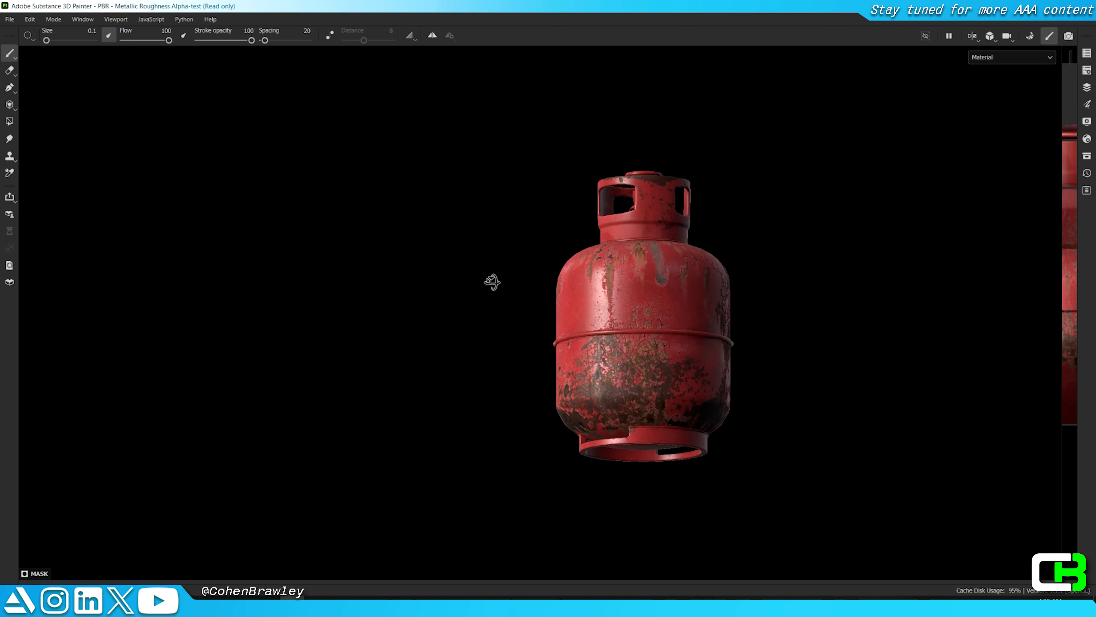
pyautogui.keyDown('alt'); pyautogui.moveTo(493, 318); pyautogui.dragTo(531, 242); pyautogui.keyUp('alt')
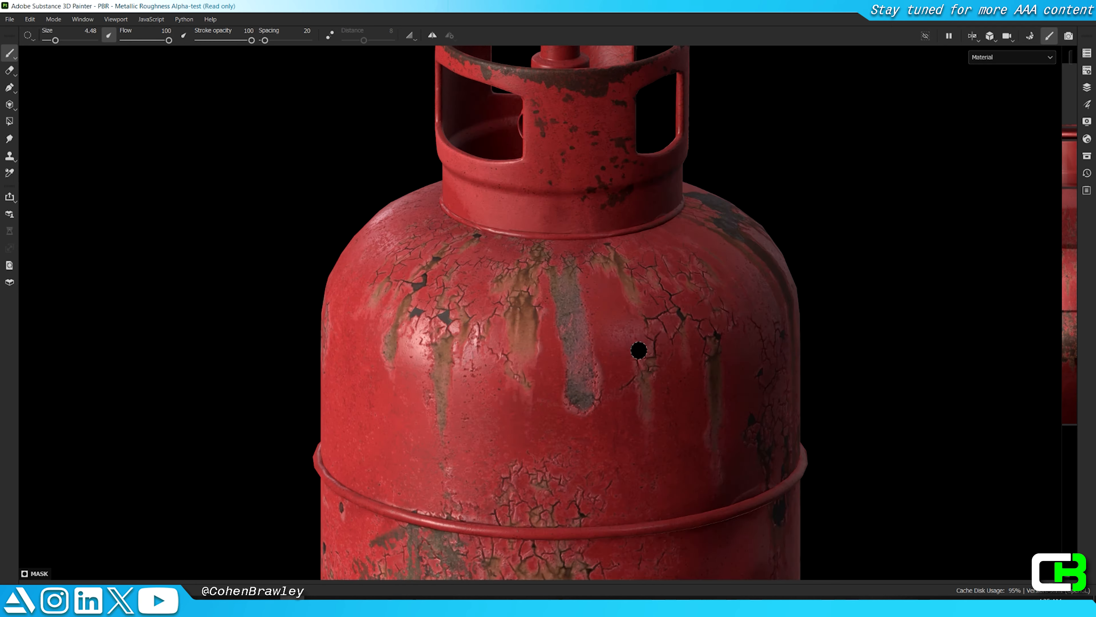
# Step: Project a rust streak down the canister's shoulder below the collar and touch up its edges with brush size 0.36
pyautogui.press('3')
pyautogui.moveTo(614, 391); pyautogui.dragTo(598, 267)
pyautogui.moveTo(483, 445)
pyautogui.mouseDown(button='middle')
pyautogui.moveTo(761, 305)
pyautogui.moveTo(698, 272)
pyautogui.mouseUp(button='middle')
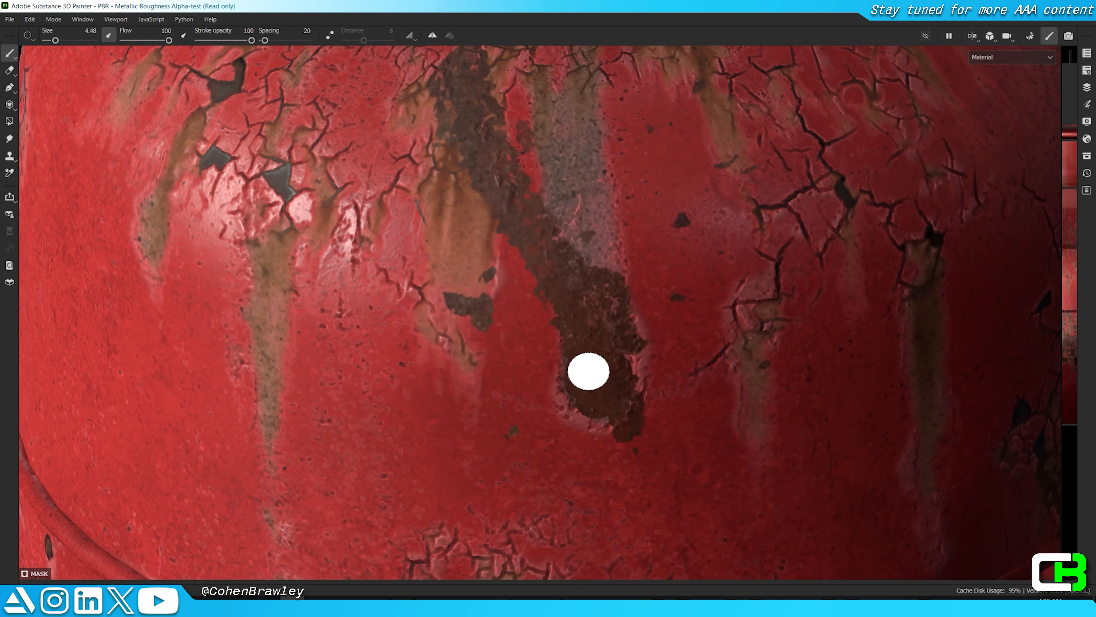
pyautogui.scroll(4, 589, 371)
pyautogui.keyDown('ctrl'); pyautogui.moveTo(589, 373); pyautogui.dragTo(563, 399, button='right'); pyautogui.keyUp('ctrl')
pyautogui.scroll(2, 561, 399)
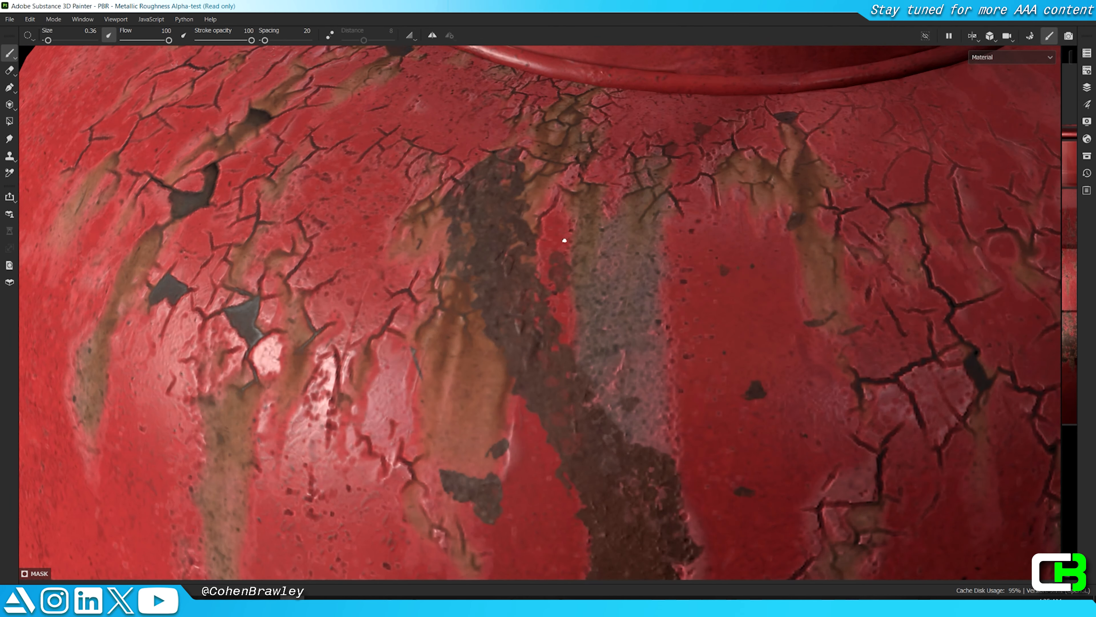
# Step: Project scattered rust wear around the shoulder streak with brush size 37.02 to break up its outline
pyautogui.scroll(-10, 564, 240)
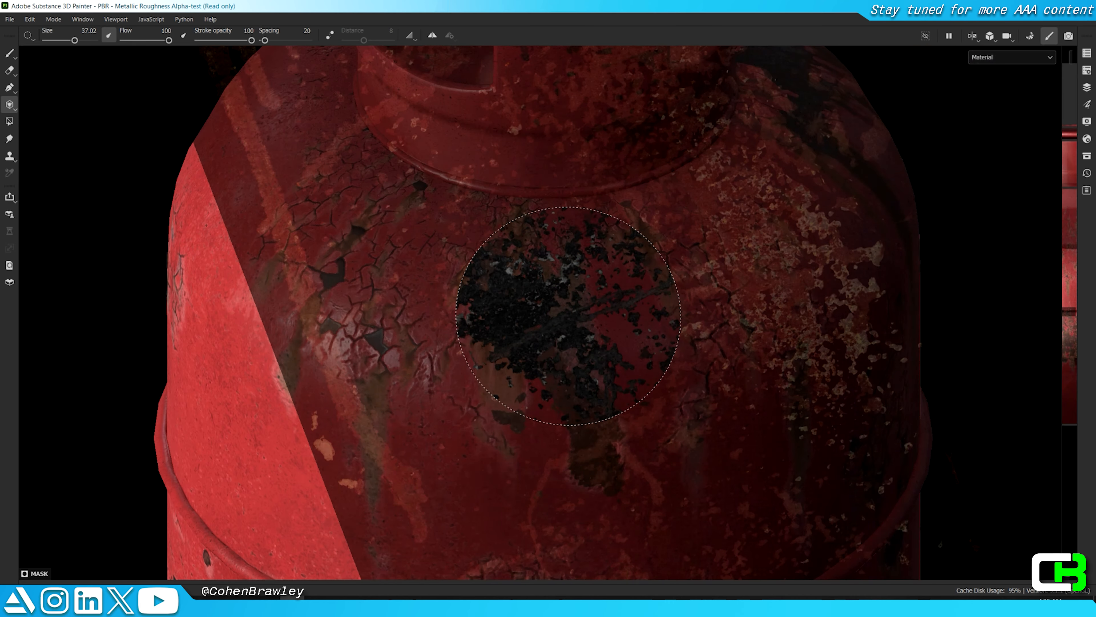
pyautogui.scroll(-5, 568, 316)
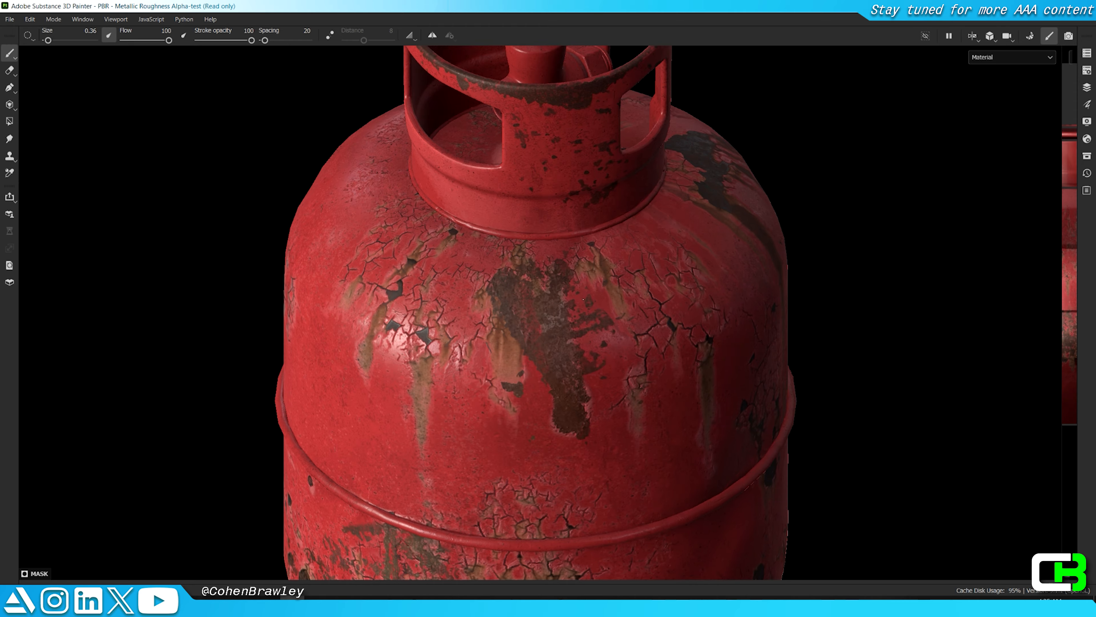
pyautogui.scroll(-5, 548, 346)
pyautogui.scroll(5, 602, 299)
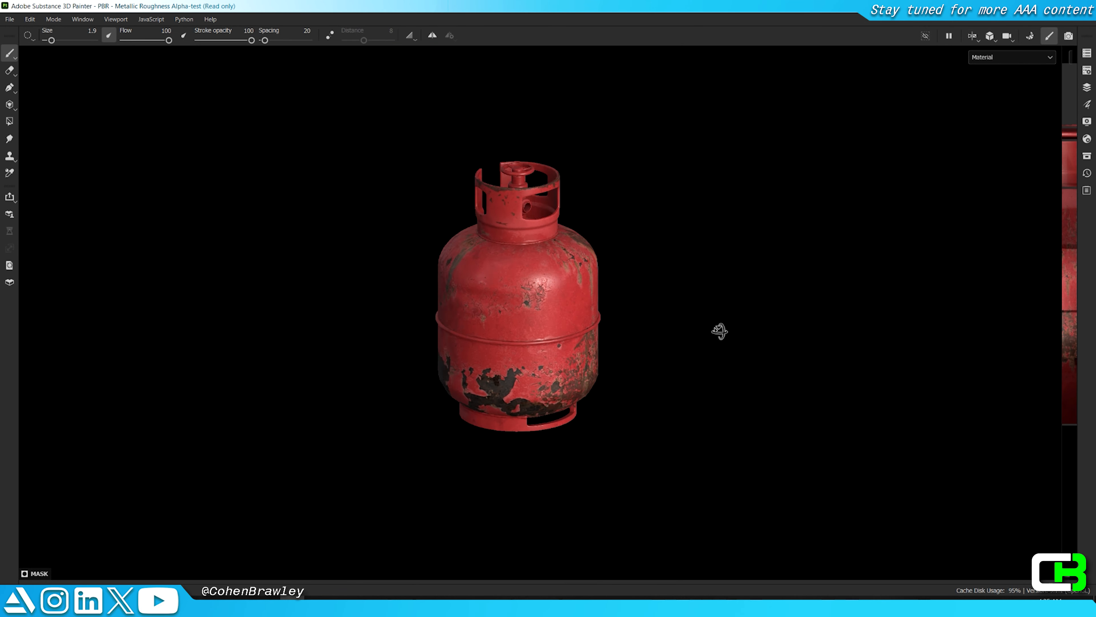
# Step: Add a fill to the rust wear layer's mask and link it to the rust color mask anchor point
pyautogui.keyDown('alt'); pyautogui.moveTo(684, 417); pyautogui.dragTo(532, 344); pyautogui.keyUp('alt')
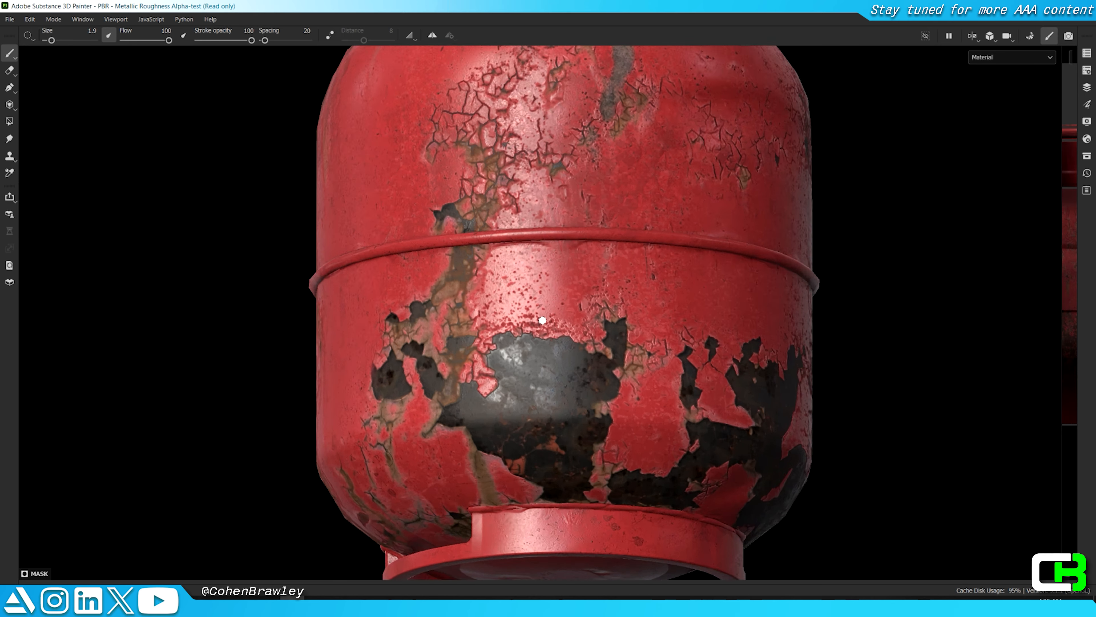
pyautogui.press('Tab')
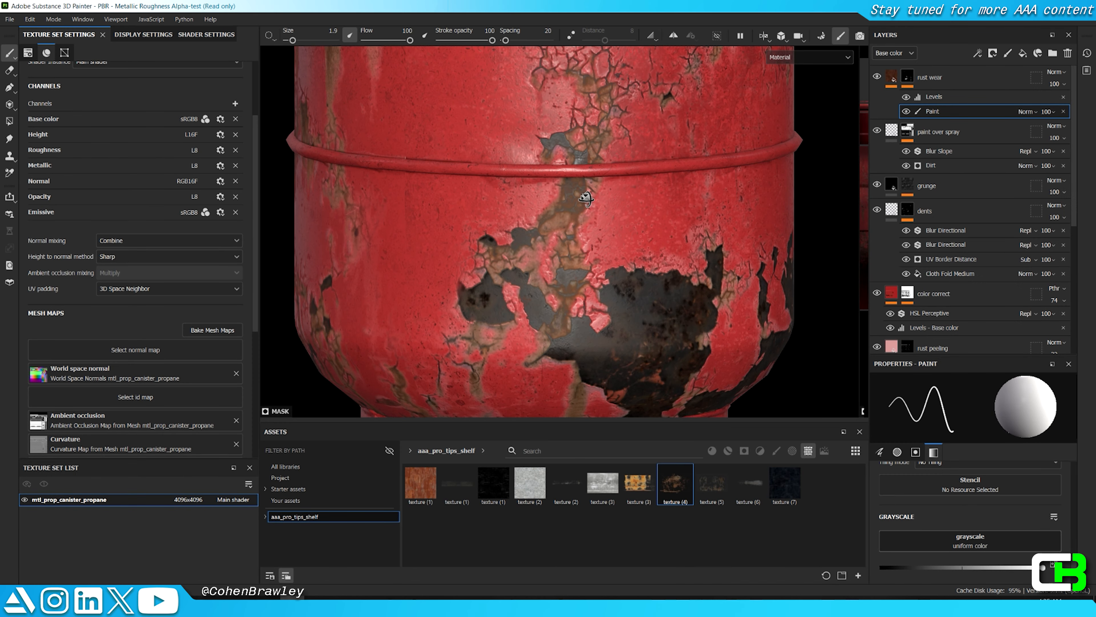
pyautogui.keyDown('alt'); pyautogui.click(907, 74); pyautogui.keyUp('alt')
pyautogui.rightClick(907, 75)
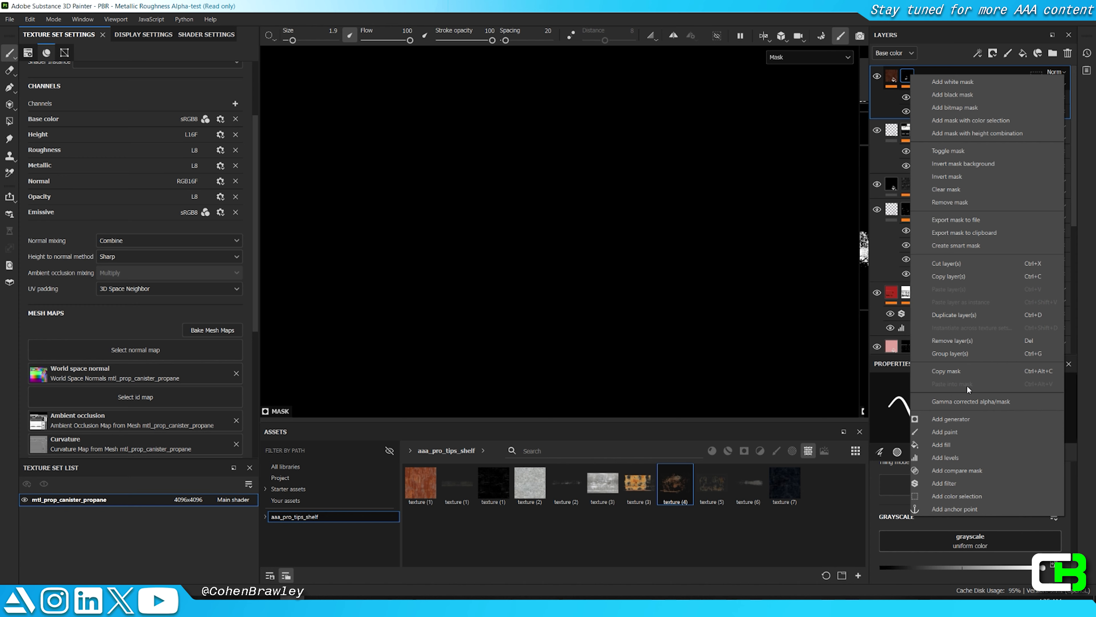
pyautogui.click(967, 444)
pyautogui.click(993, 429)
pyautogui.click(1014, 431)
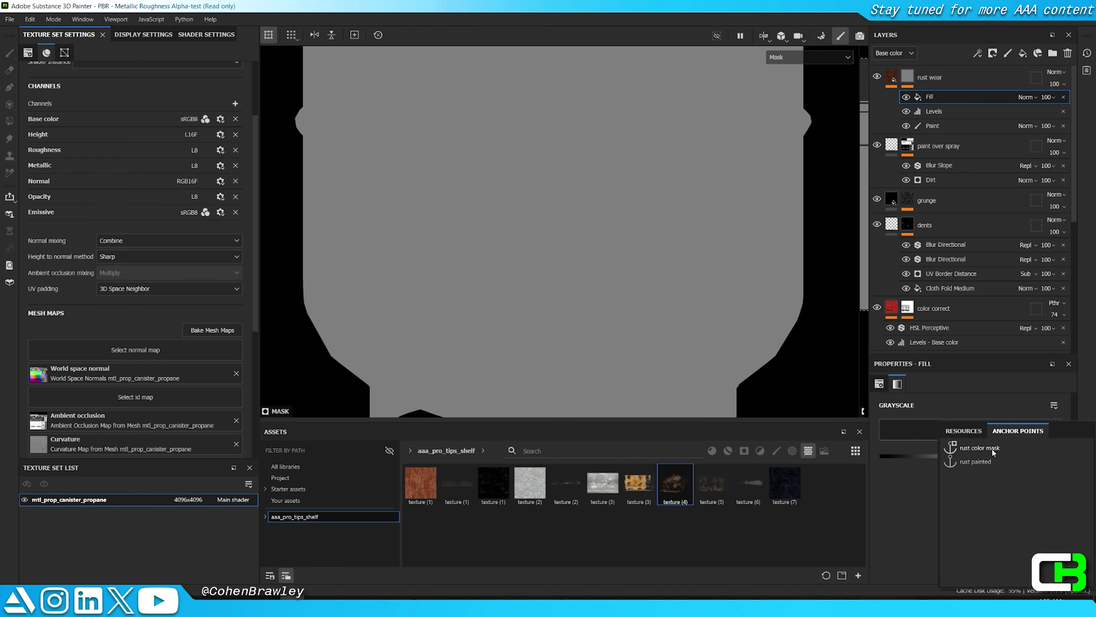
pyautogui.click(993, 449)
pyautogui.press('m')
# Step: Set the new mask fill's blend mode to Screen and reduce its opacity to 7
pyautogui.click(1020, 98)
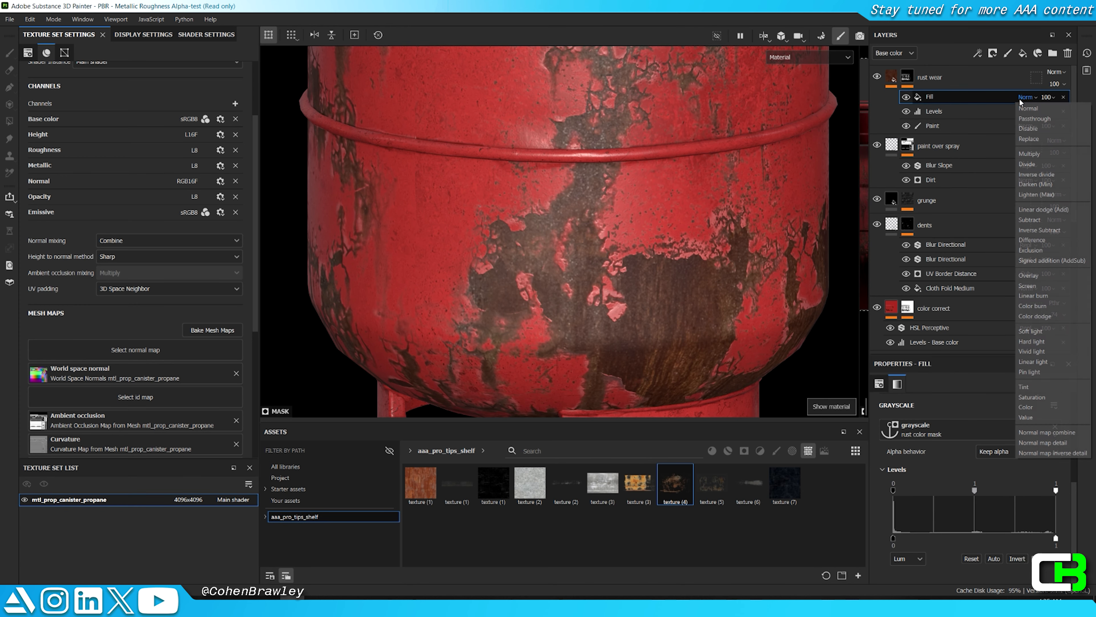
pyautogui.click(1031, 286)
pyautogui.scroll(-3, 691, 277)
pyautogui.keyDown('alt'); pyautogui.moveTo(693, 277); pyautogui.dragTo(676, 283); pyautogui.keyUp('alt')
pyautogui.scroll(3, 676, 283)
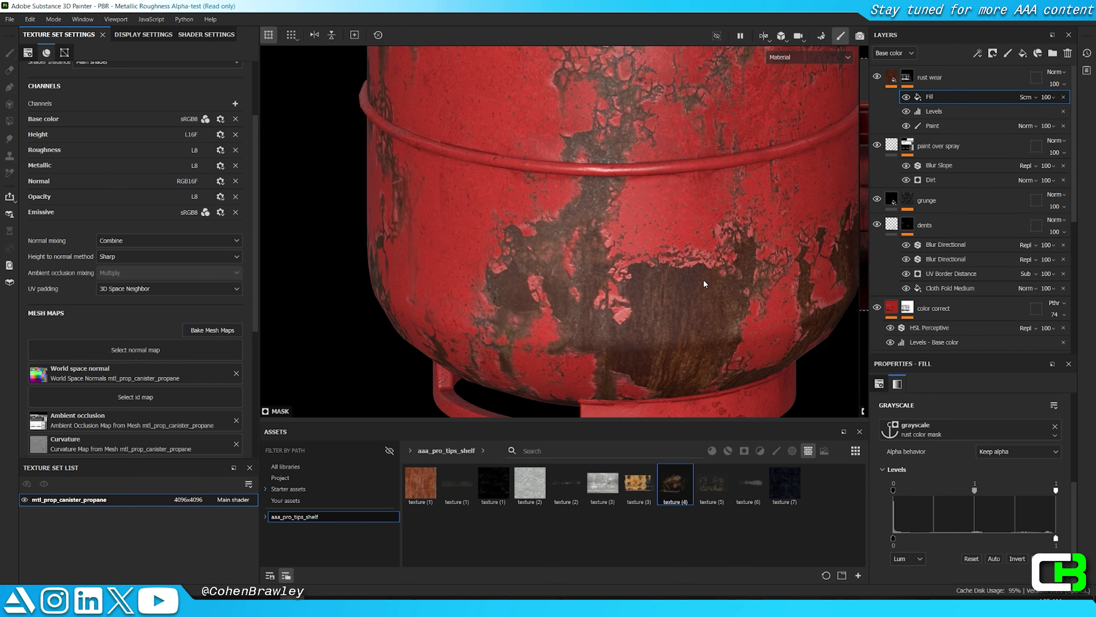
pyautogui.moveTo(1066, 119); pyautogui.dragTo(1020, 110)
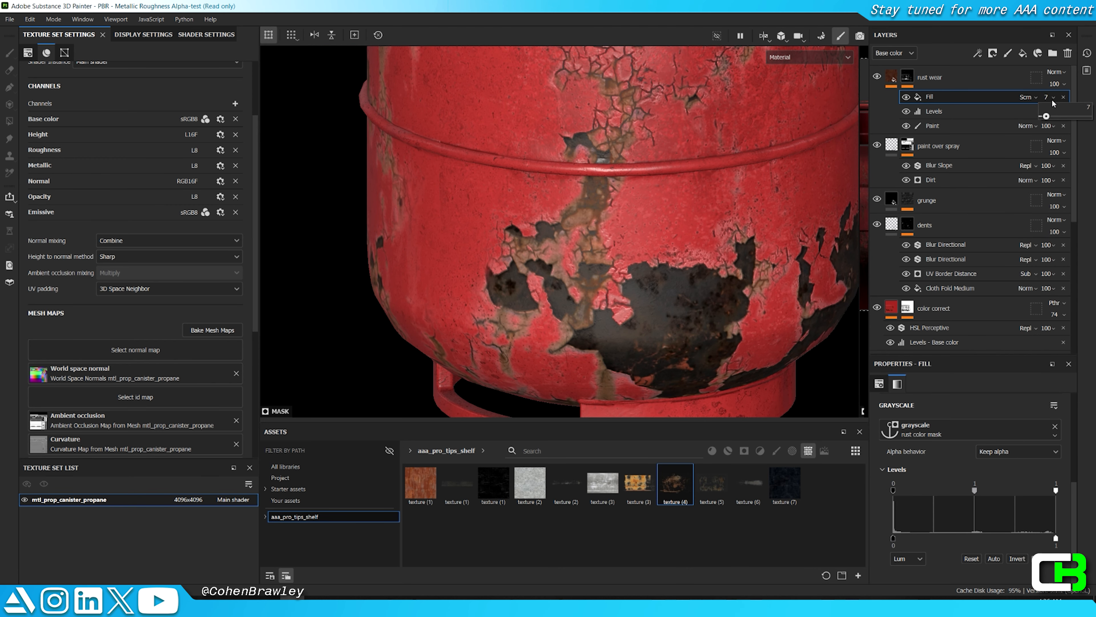
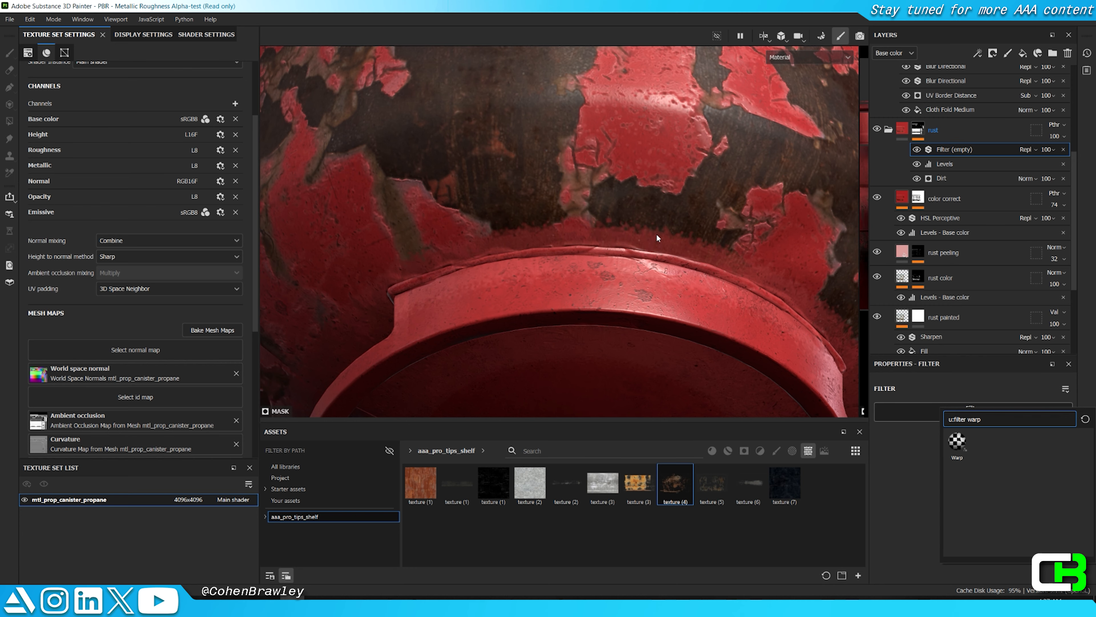
# Step: Apply the Warp filter to the rust folder's mask and check the rust edge around the base ring
pyautogui.scroll(-5, 640, 201)
pyautogui.press('Tab')
pyautogui.keyDown('alt'); pyautogui.moveTo(631, 312); pyautogui.dragTo(538, 291); pyautogui.keyUp('alt')
pyautogui.scroll(5, 707, 284)
pyautogui.press('Tab')
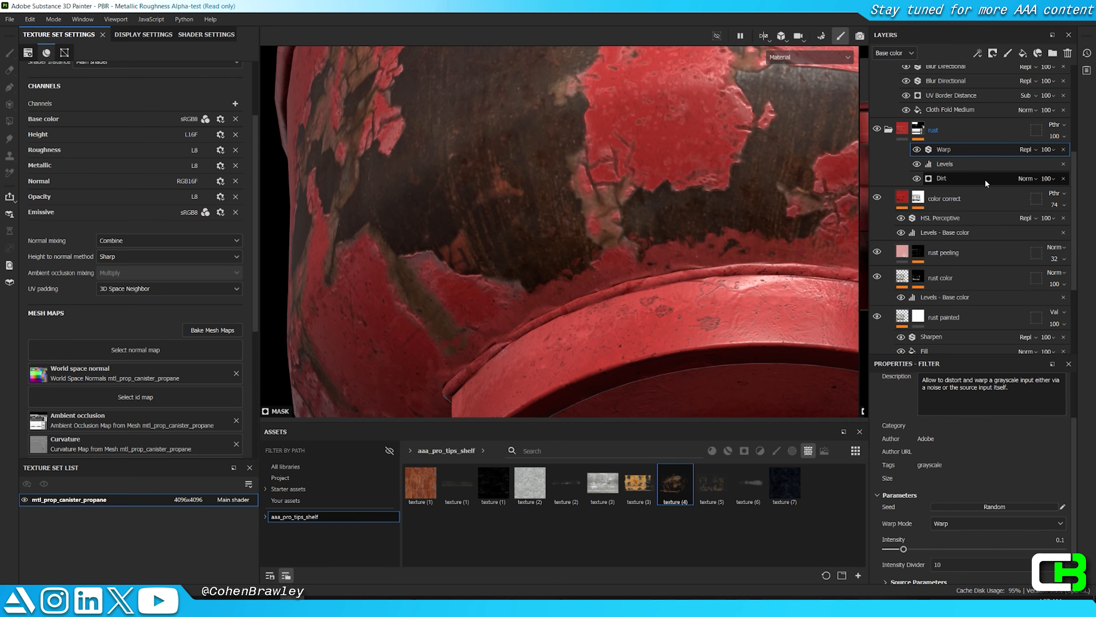
# Step: Add a Levels effect above the Warp filter in the rust folder's mask and raise its black input to about 0.52
pyautogui.rightClick(952, 137)
pyautogui.click(993, 433)
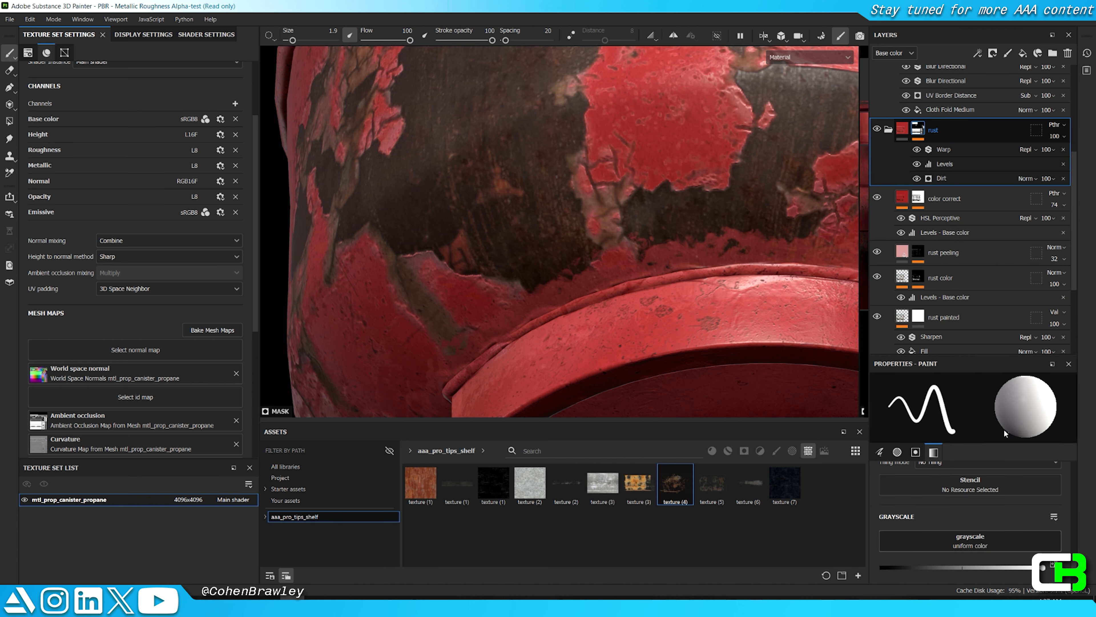
pyautogui.moveTo(1004, 407); pyautogui.dragTo(956, 406)
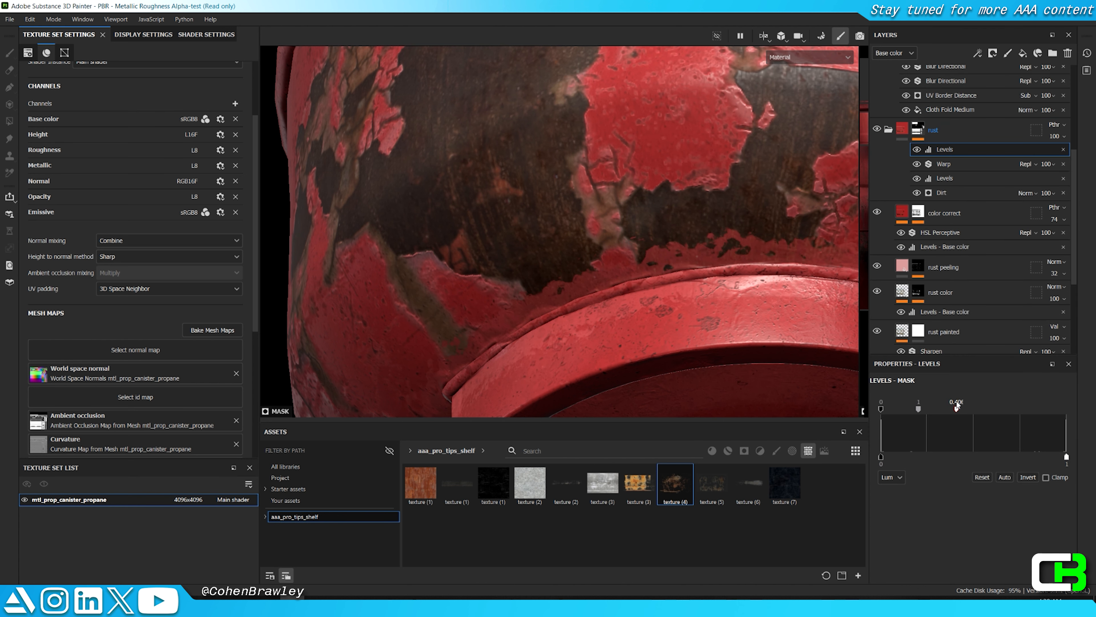
pyautogui.keyDown('alt'); pyautogui.moveTo(702, 317); pyautogui.dragTo(708, 284, button='right'); pyautogui.keyUp('alt')
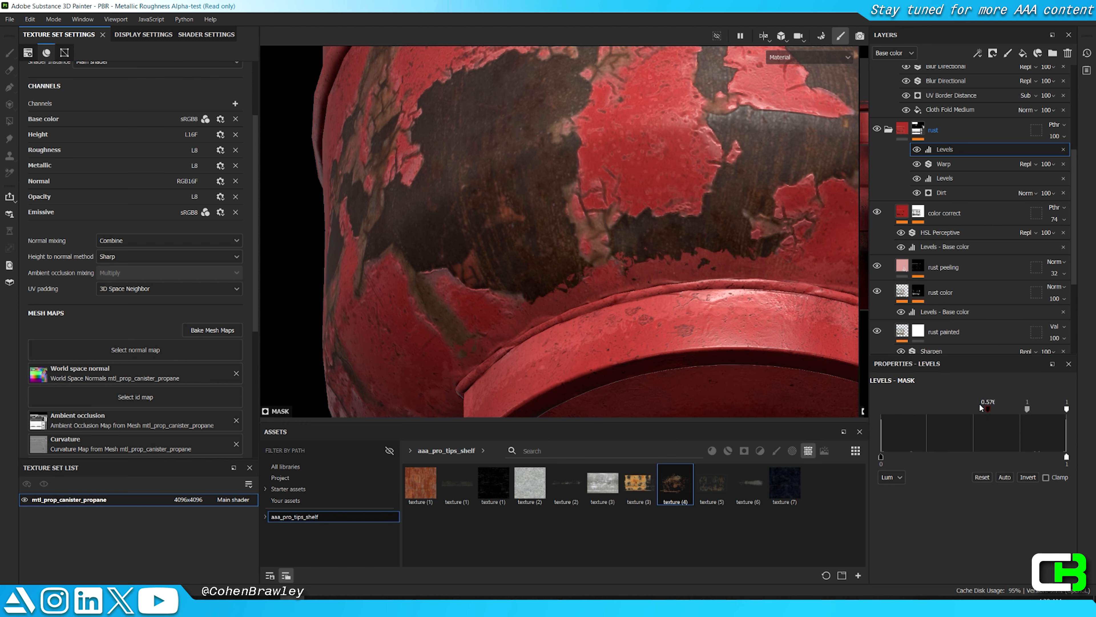
# Step: Examine the adjusted rust mask's edges around the canister's collar, shoulder and body
pyautogui.press('Tab')
pyautogui.keyDown('alt'); pyautogui.moveTo(687, 295); pyautogui.dragTo(890, 272, button='right'); pyautogui.keyUp('alt')
pyautogui.keyDown('alt'); pyautogui.moveTo(890, 273); pyautogui.dragTo(915, 268); pyautogui.keyUp('alt')
pyautogui.keyDown('alt'); pyautogui.moveTo(615, 257); pyautogui.dragTo(768, 244); pyautogui.keyUp('alt')
pyautogui.keyDown('alt'); pyautogui.moveTo(540, 302); pyautogui.dragTo(616, 338, button='right'); pyautogui.keyUp('alt')
pyautogui.keyDown('alt'); pyautogui.moveTo(616, 338); pyautogui.dragTo(699, 367); pyautogui.keyUp('alt')
pyautogui.keyDown('alt'); pyautogui.moveTo(690, 298); pyautogui.dragTo(659, 380, button='middle'); pyautogui.keyUp('alt')
pyautogui.keyDown('alt'); pyautogui.moveTo(658, 380); pyautogui.dragTo(673, 404); pyautogui.keyUp('alt')
pyautogui.keyDown('alt'); pyautogui.moveTo(527, 319); pyautogui.dragTo(562, 342, button='right'); pyautogui.keyUp('alt')
pyautogui.keyDown('alt'); pyautogui.moveTo(563, 342); pyautogui.dragTo(621, 304); pyautogui.keyUp('alt')
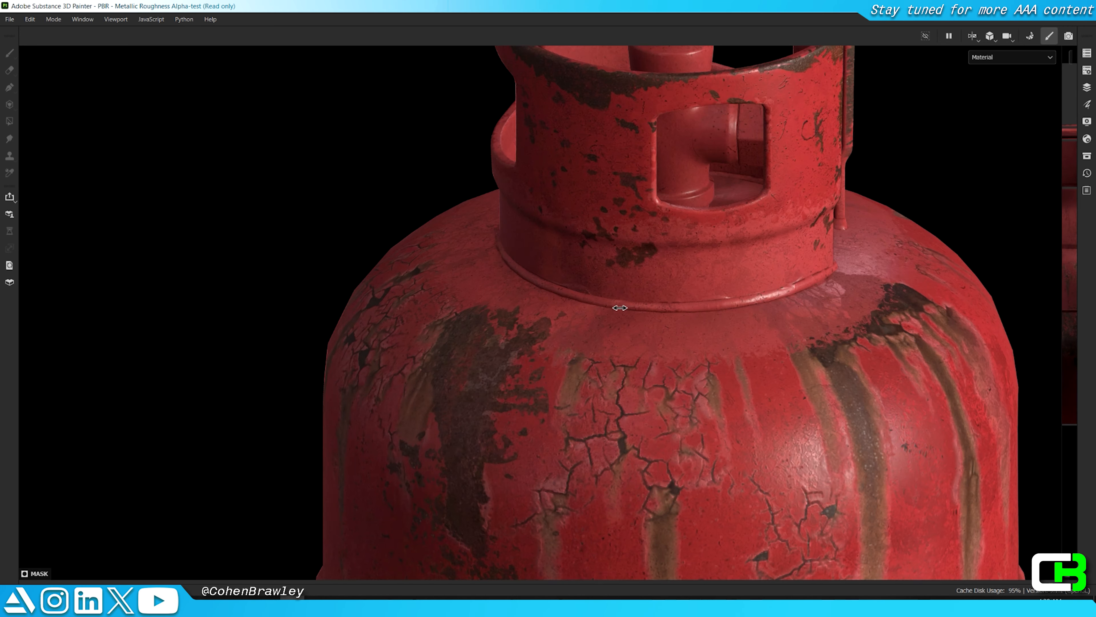
pyautogui.keyDown('alt'); pyautogui.moveTo(622, 303); pyautogui.dragTo(621, 323, button='right'); pyautogui.keyUp('alt')
pyautogui.keyDown('alt'); pyautogui.moveTo(621, 323); pyautogui.dragTo(693, 345); pyautogui.keyUp('alt')
pyautogui.keyDown('alt'); pyautogui.moveTo(693, 347); pyautogui.dragTo(618, 311, button='right'); pyautogui.keyUp('alt')
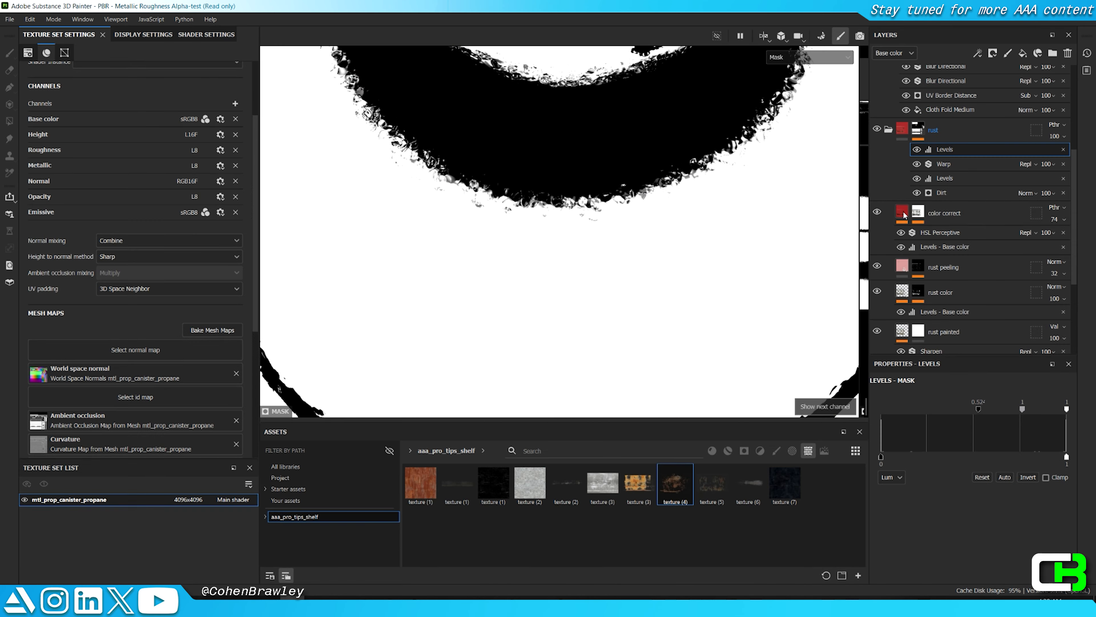
# Step: Lower the Dirt Level of the Dirt generator in the rust folder's mask and check the result on the canister
pyautogui.click(972, 194)
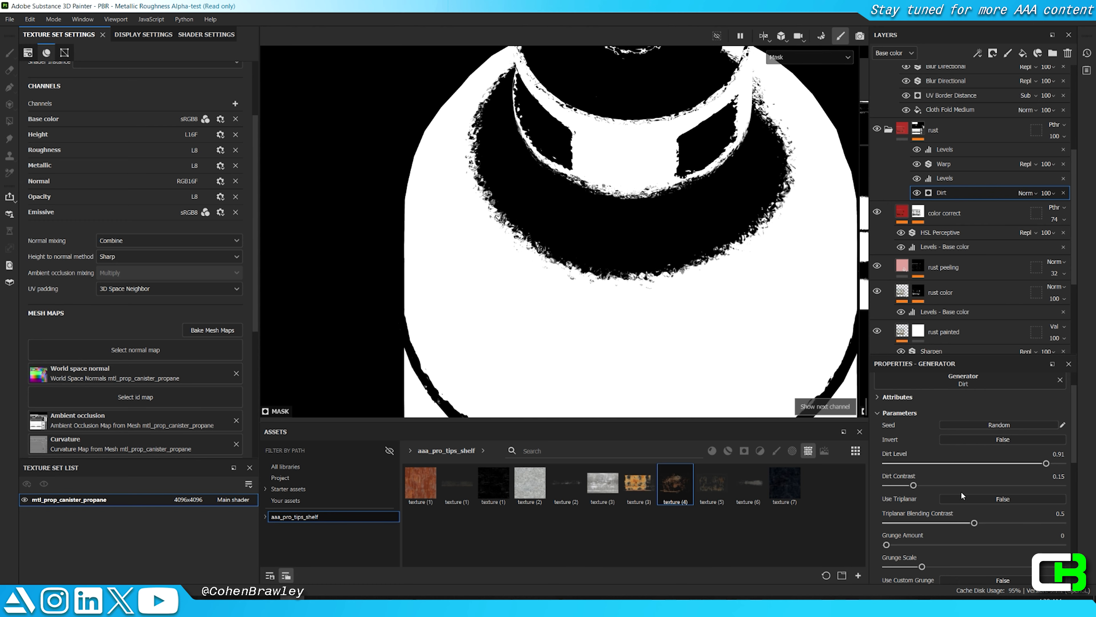
pyautogui.click(1014, 462)
pyautogui.scroll(-1, 945, 514)
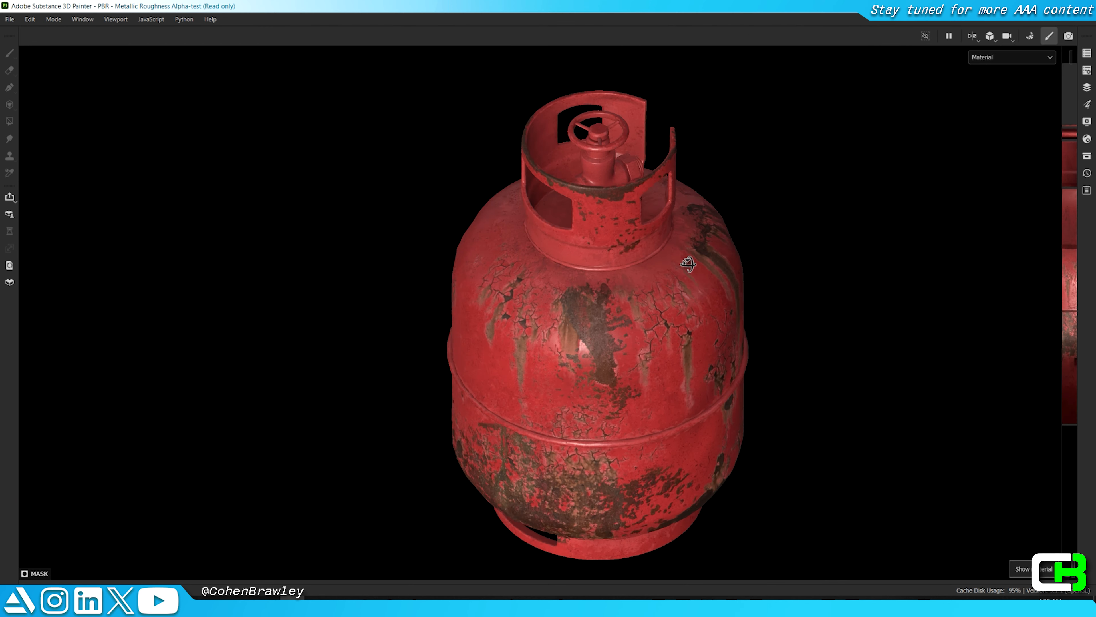
# Step: Brush rust onto part of the valve handwheel's rim in the rust wear layer's mask
pyautogui.moveTo(688, 264)
pyautogui.keyDown('alt'); pyautogui.mouseDown()
pyautogui.moveTo(712, 301)
pyautogui.moveTo(805, 289)
pyautogui.moveTo(708, 318)
pyautogui.moveTo(578, 262)
pyautogui.moveTo(611, 345)
pyautogui.moveTo(732, 315)
pyautogui.moveTo(808, 315)
pyautogui.moveTo(622, 212)
pyautogui.mouseUp(); pyautogui.keyUp('alt')
pyautogui.keyDown('alt'); pyautogui.moveTo(622, 212); pyautogui.dragTo(687, 318, button='right'); pyautogui.keyUp('alt')
pyautogui.keyDown('alt'); pyautogui.moveTo(688, 318); pyautogui.dragTo(608, 226); pyautogui.keyUp('alt')
pyautogui.scroll(3, 543, 173)
pyautogui.scroll(4, 608, 226)
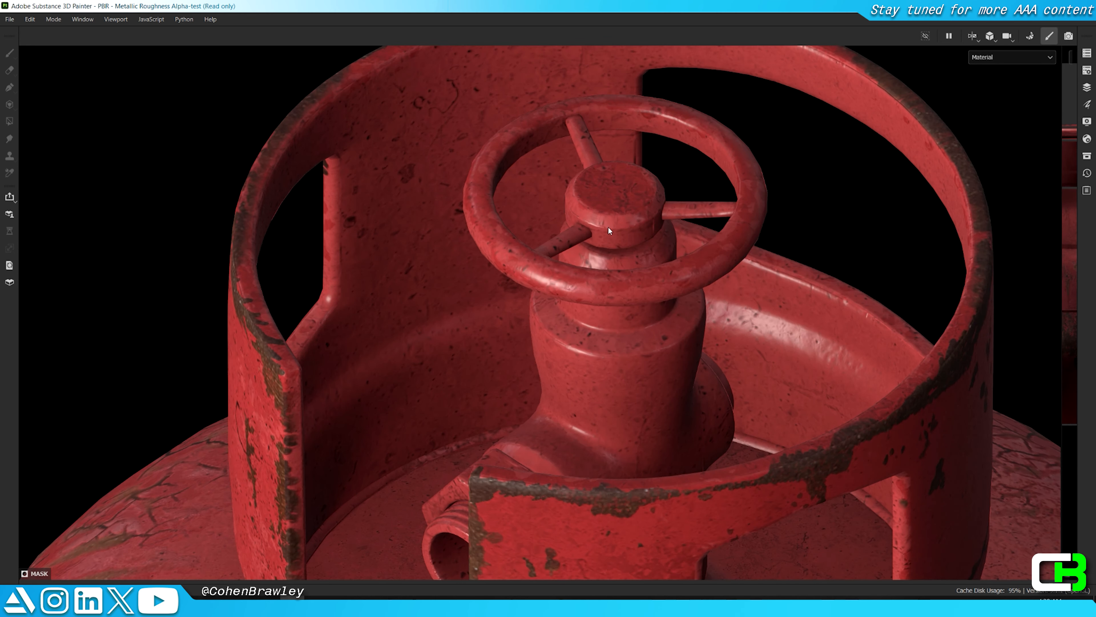
pyautogui.press('Tab')
pyautogui.scroll(-3, 560, 214)
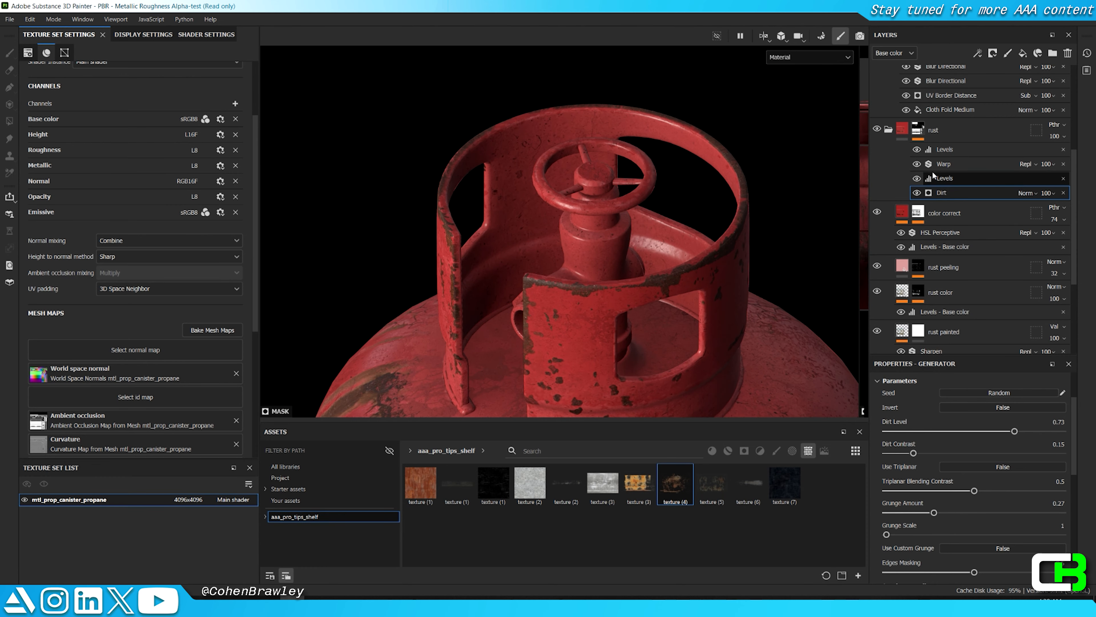
pyautogui.scroll(5, 930, 170)
pyautogui.click(911, 72)
pyautogui.click(908, 76)
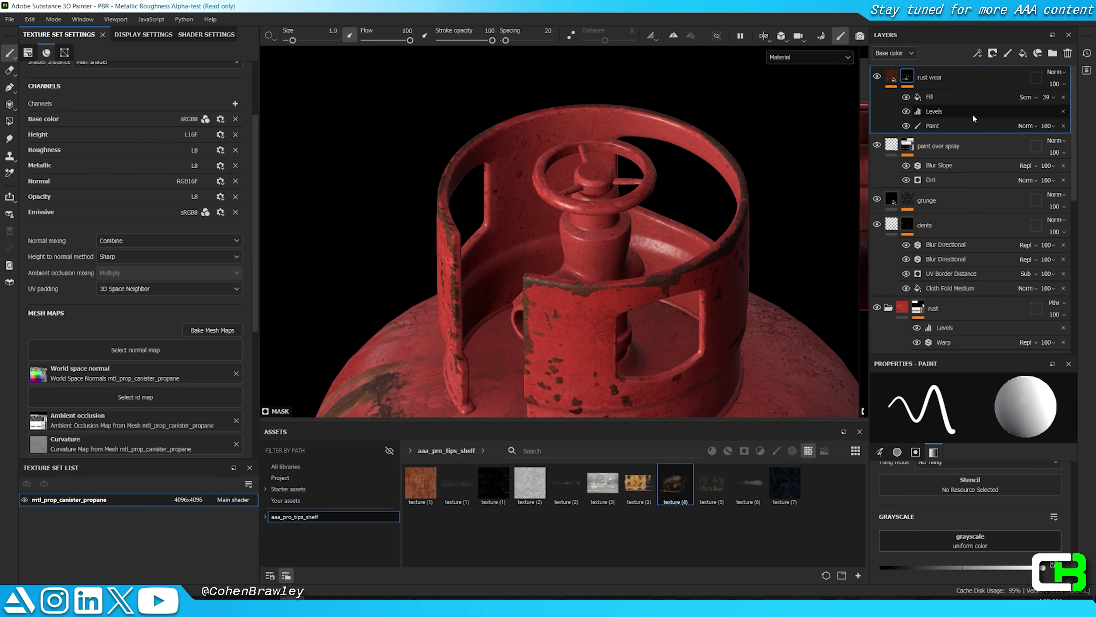
pyautogui.press('Tab')
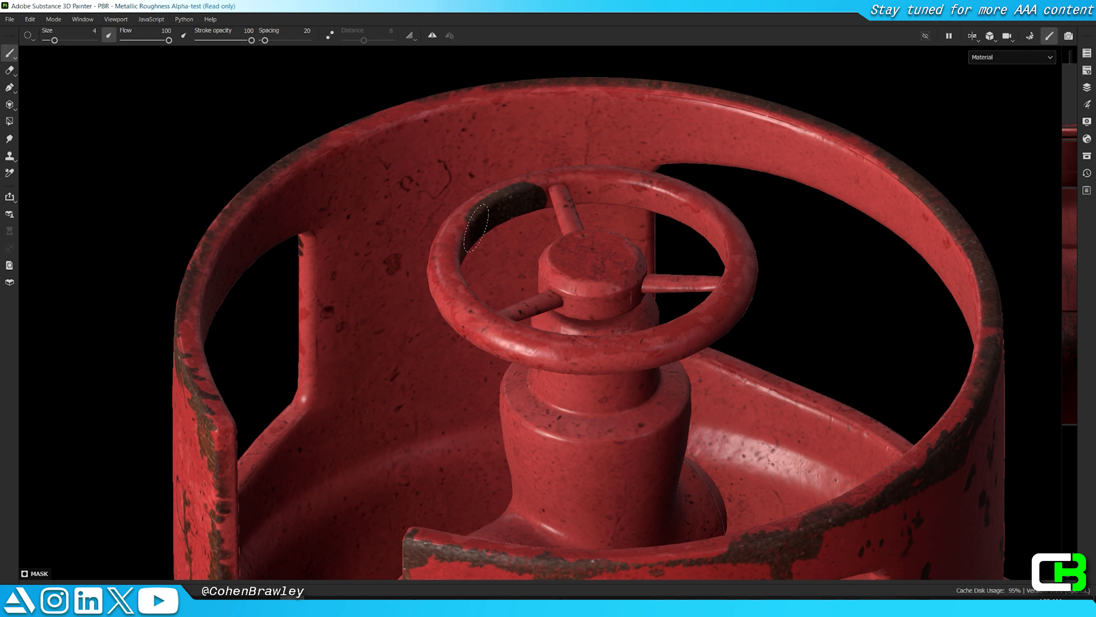
# Step: Fill the whole handwheel, including its rim, spokes and hub, in the rust wear mask with Polygon Fill
pyautogui.press('Tab')
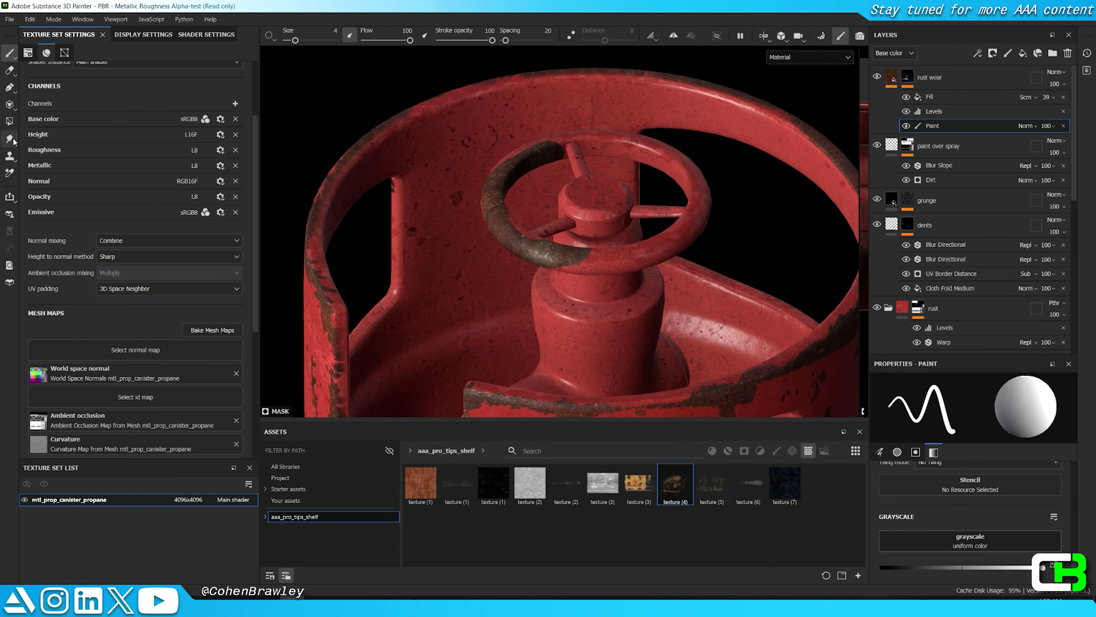
pyautogui.click(9, 121)
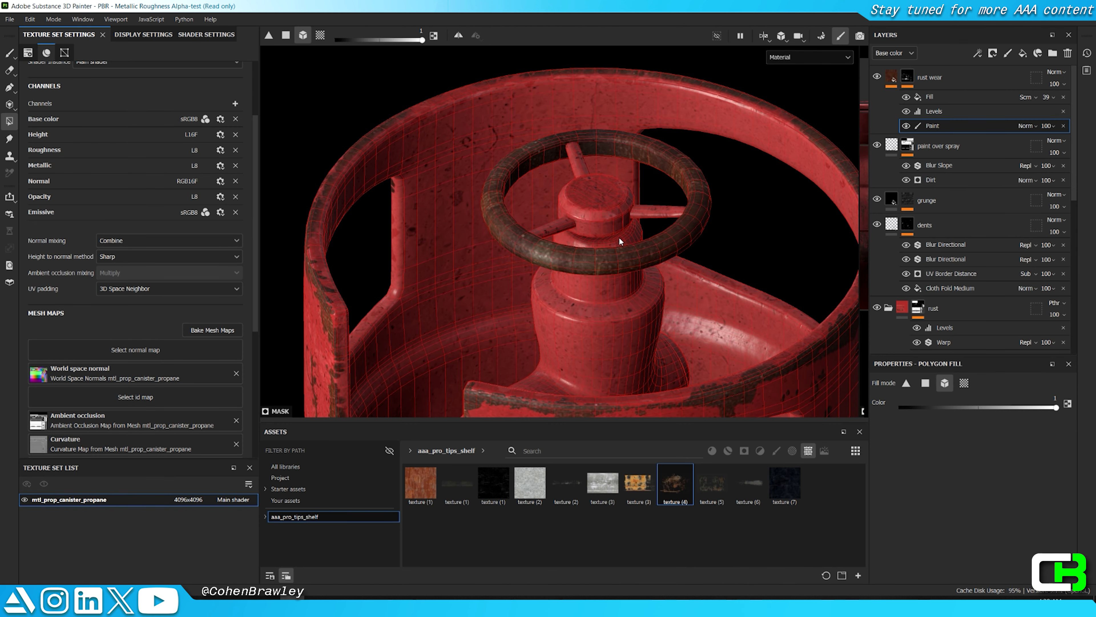
pyautogui.press('Tab')
pyautogui.scroll(-3, 617, 259)
pyautogui.click(599, 270)
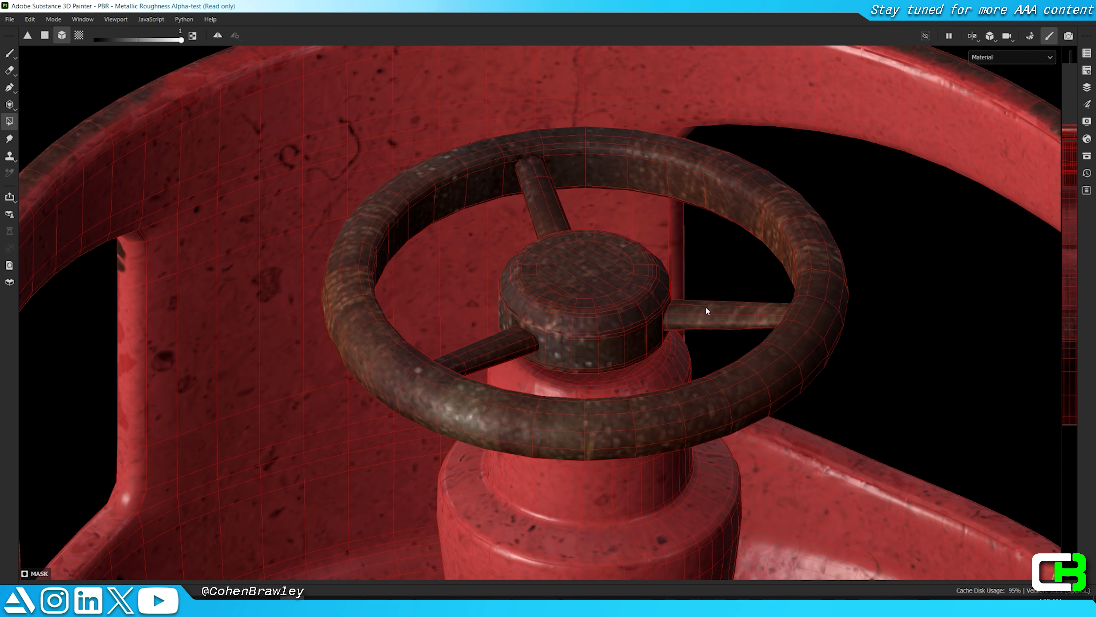
# Step: Fill the valve's threaded outlet ring in the rust wear mask using Polygon Fill in UV chunk mode
pyautogui.click(10, 54)
pyautogui.scroll(-10, 540, 303)
pyautogui.moveTo(811, 218)
pyautogui.keyDown('alt'); pyautogui.mouseDown()
pyautogui.moveTo(921, 194)
pyautogui.moveTo(713, 230)
pyautogui.moveTo(841, 213)
pyautogui.moveTo(960, 235)
pyautogui.mouseUp(); pyautogui.keyUp('alt')
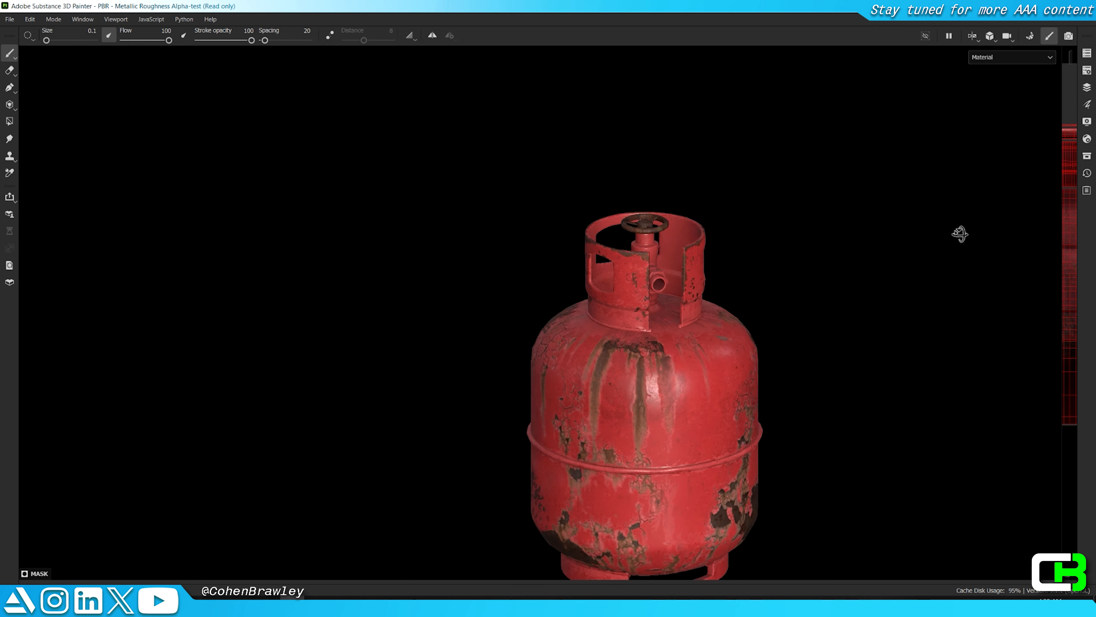
pyautogui.scroll(10, 959, 235)
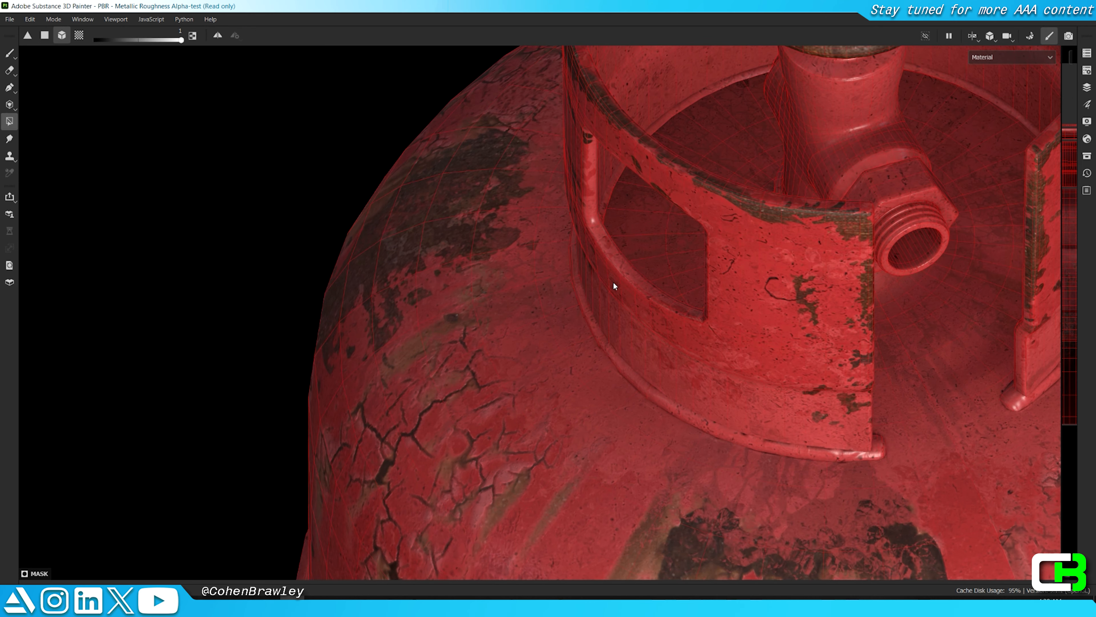
pyautogui.scroll(-5, 509, 403)
pyautogui.press('Tab')
pyautogui.scroll(10, 678, 212)
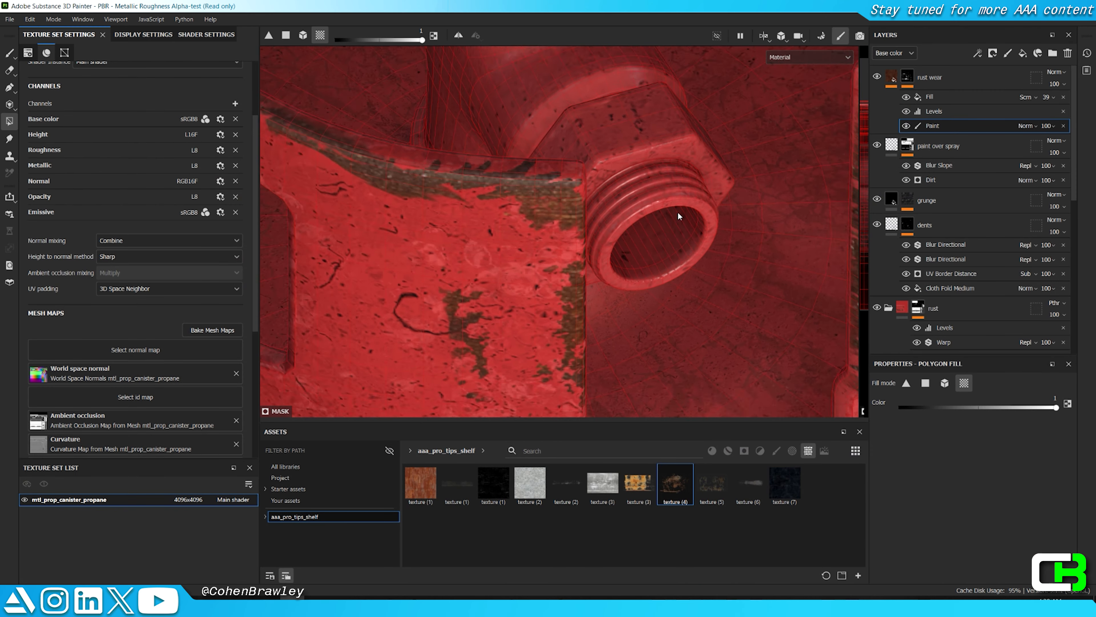
pyautogui.scroll(-10, 608, 212)
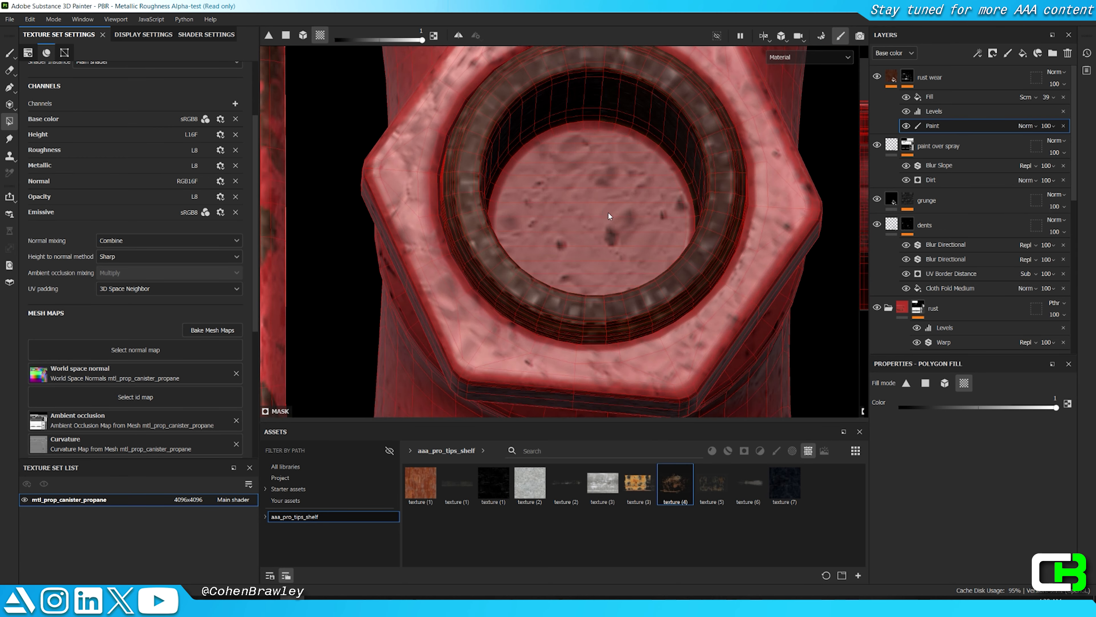
pyautogui.scroll(5, 610, 259)
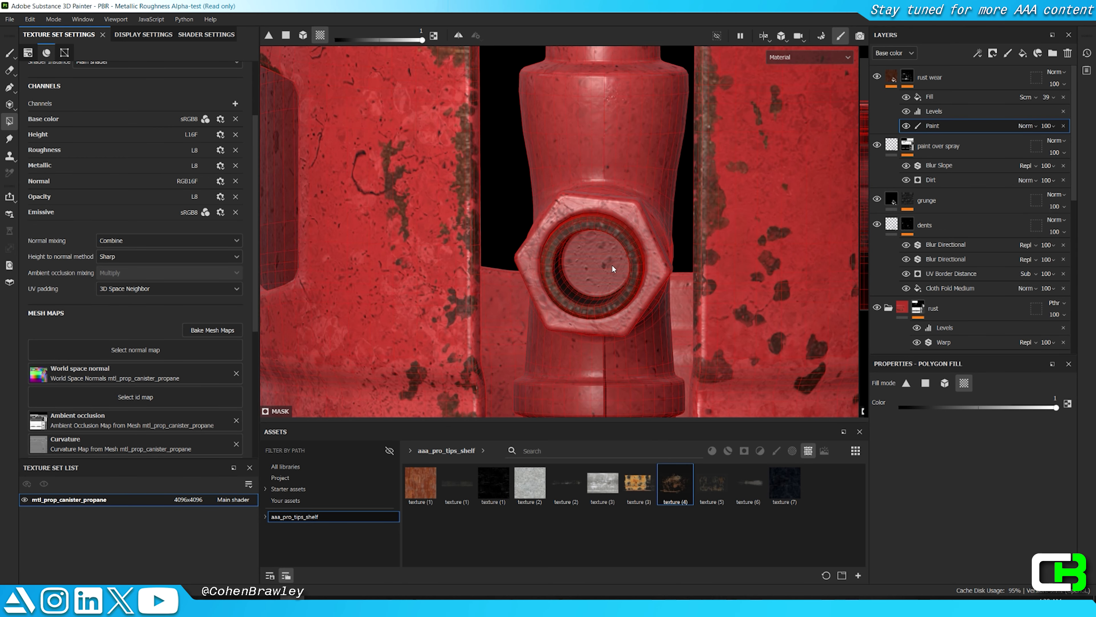
# Step: Examine the rusted valve parts against the whole canister and its upper collar
pyautogui.scroll(-5, 612, 264)
pyautogui.press('1')
pyautogui.press('Tab')
pyautogui.scroll(-5, 609, 241)
pyautogui.keyDown('alt'); pyautogui.moveTo(604, 207); pyautogui.dragTo(586, 261); pyautogui.keyUp('alt')
pyautogui.scroll(-3, 605, 258)
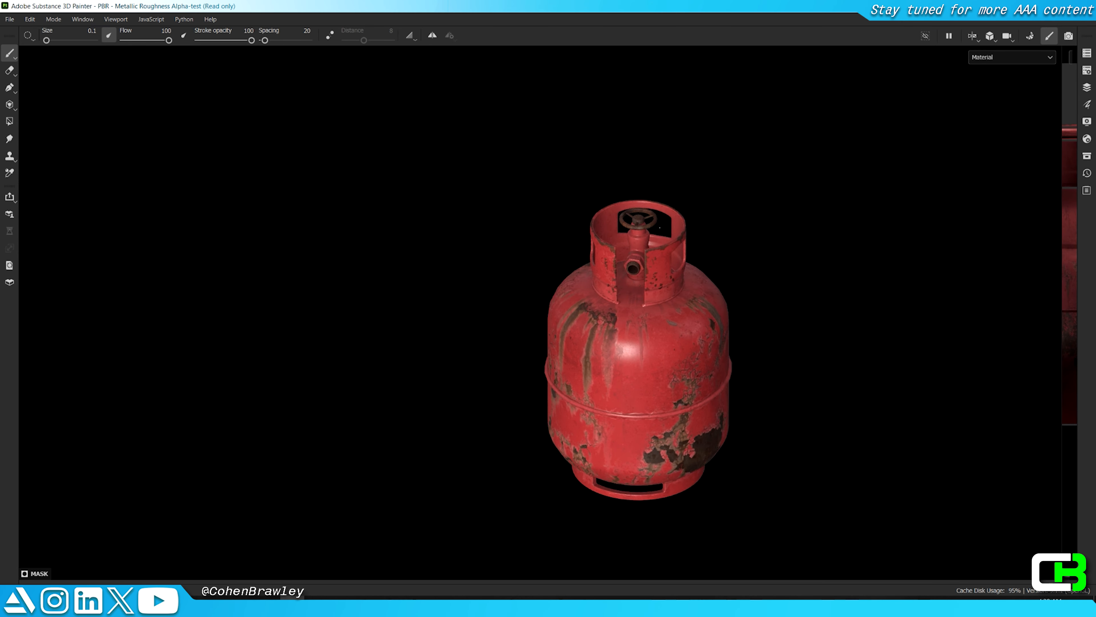
pyautogui.scroll(6, 626, 252)
pyautogui.press('Tab')
pyautogui.keyDown('alt'); pyautogui.moveTo(622, 246); pyautogui.dragTo(633, 270, button='middle'); pyautogui.keyUp('alt')
# Step: Add a paint layer above Fill layer 1 and load texture (6) as the Projection tool's base color
pyautogui.scroll(-1, 980, 210)
pyautogui.scroll(-2, 980, 209)
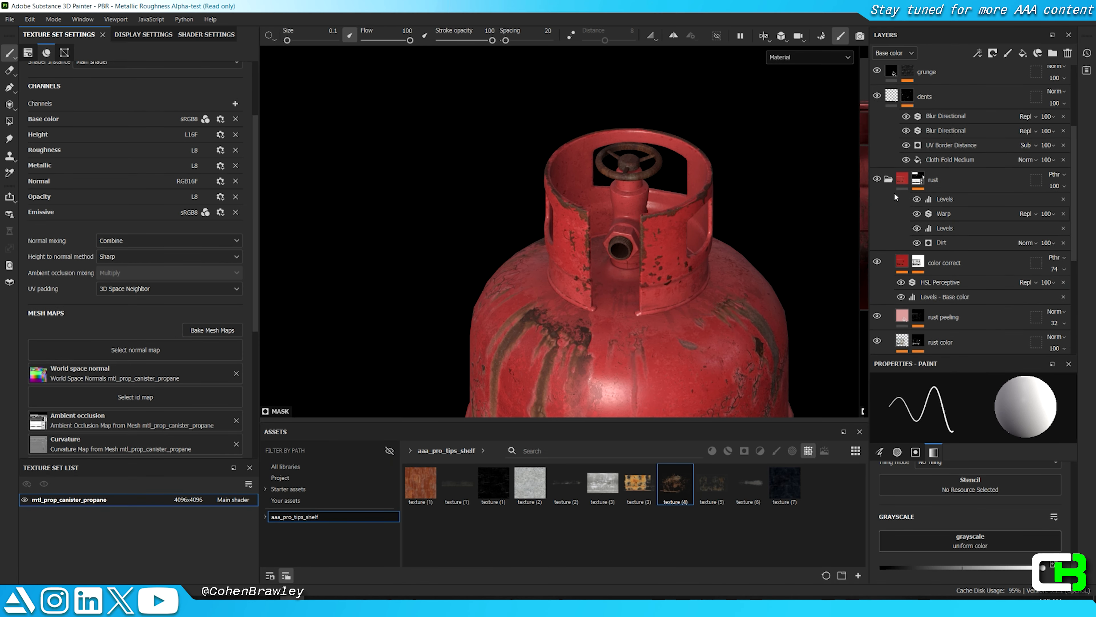
pyautogui.click(984, 288)
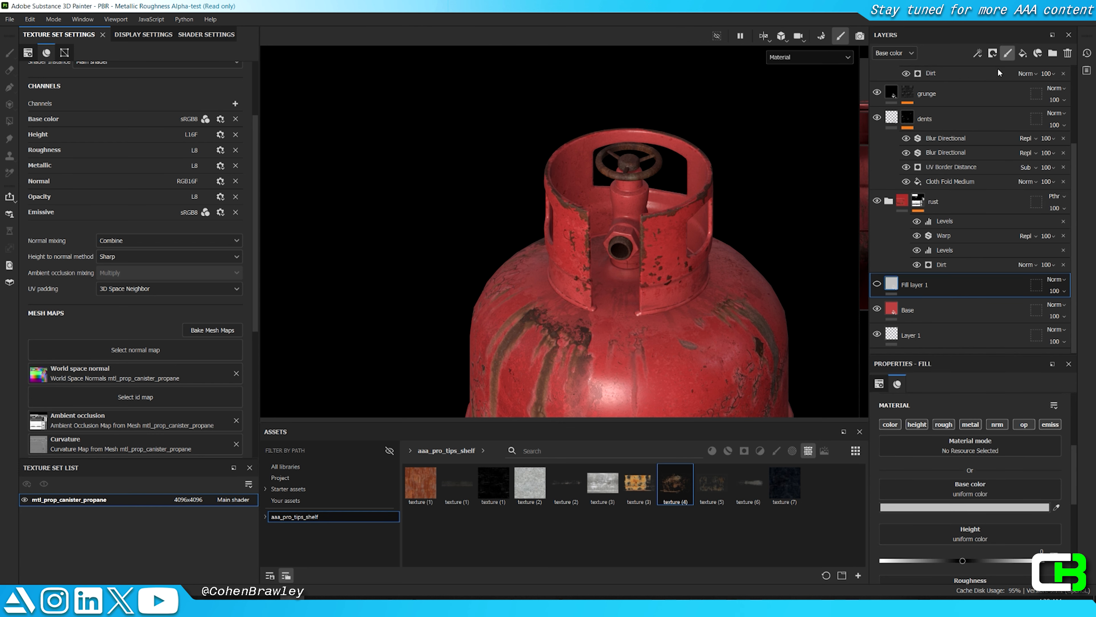
pyautogui.click(1008, 53)
pyautogui.scroll(4, 581, 212)
pyautogui.press('3')
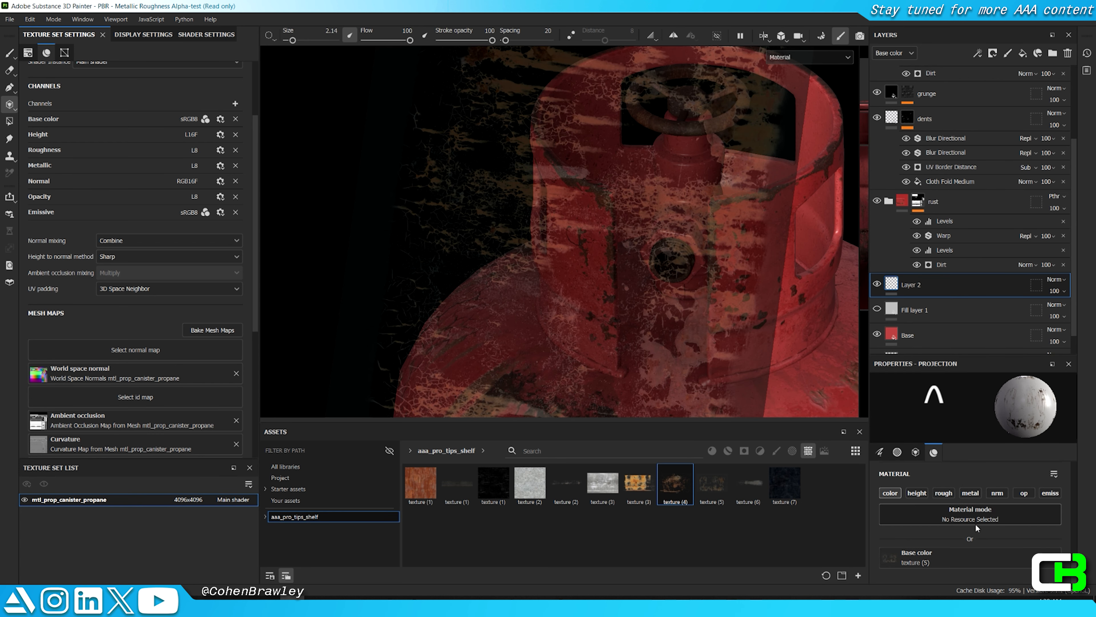
pyautogui.moveTo(956, 577); pyautogui.dragTo(952, 561)
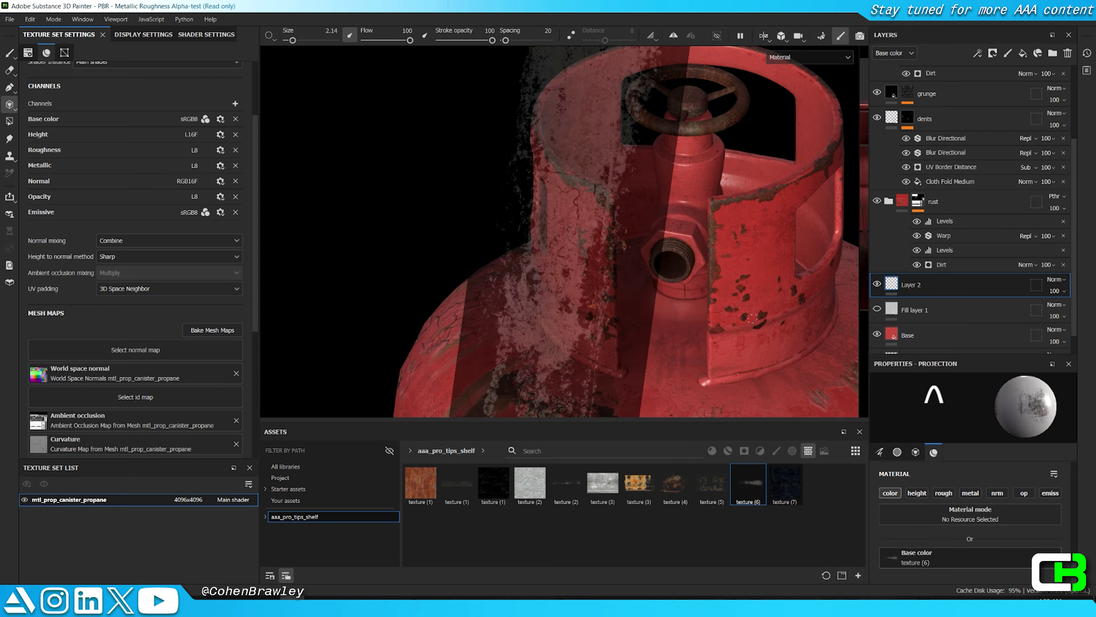
# Step: Rotate, scale and place the projected texture (6) diagonally across the canister's body as a preview
pyautogui.scroll(-4, 673, 302)
pyautogui.press('Tab')
pyautogui.press('s')
pyautogui.moveTo(626, 324); pyautogui.dragTo(682, 368, button='middle')
pyautogui.keyDown('alt'); pyautogui.moveTo(682, 423); pyautogui.dragTo(700, 291, button='middle'); pyautogui.keyUp('alt')
pyautogui.press('s')
pyautogui.moveTo(699, 291); pyautogui.dragTo(675, 290, button='right')
pyautogui.moveTo(675, 290); pyautogui.dragTo(469, 394)
pyautogui.moveTo(583, 490); pyautogui.dragTo(837, 416, button='middle')
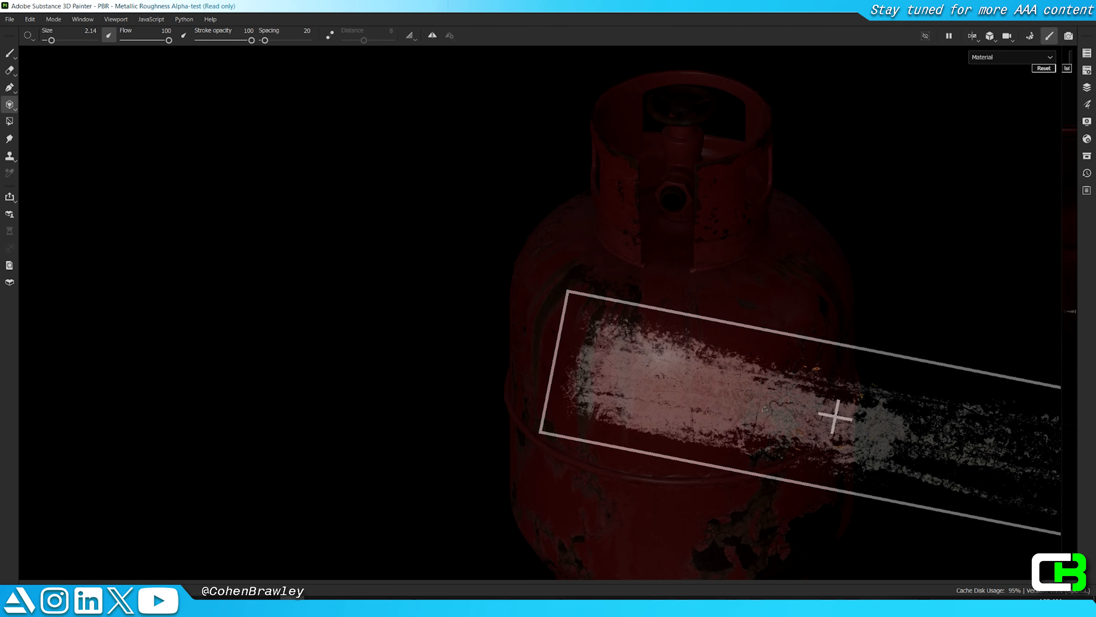
# Step: Replace the projection's base color with texture (2) and preview it across the canister's upper body
pyautogui.press('Tab')
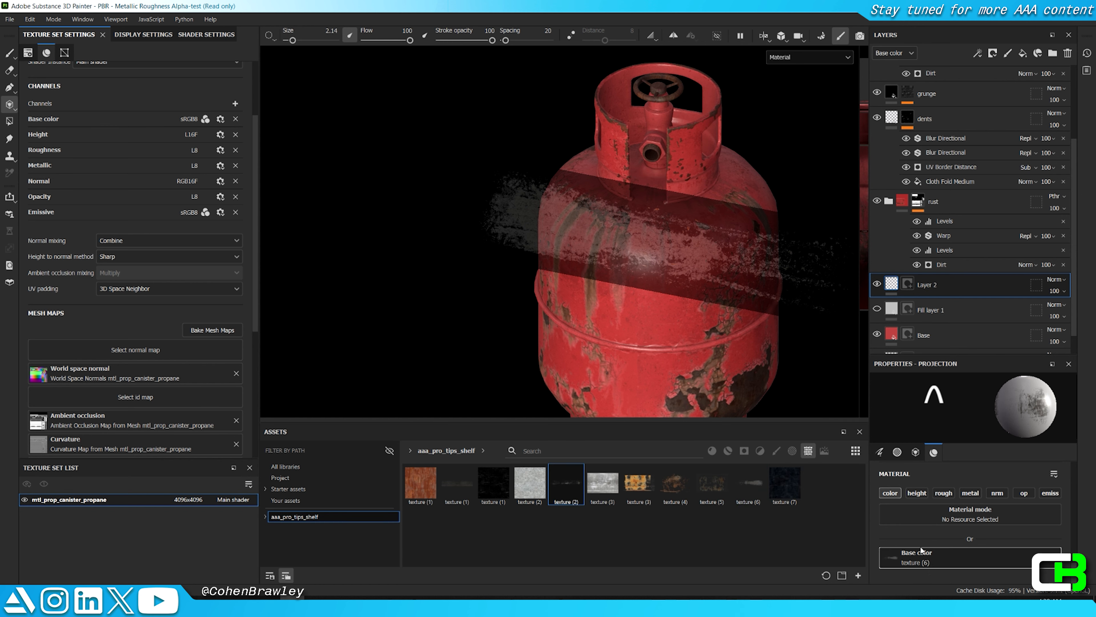
pyautogui.moveTo(927, 565); pyautogui.dragTo(927, 565)
pyautogui.press('Tab')
pyautogui.press('s')
pyautogui.moveTo(733, 410); pyautogui.dragTo(648, 423)
pyautogui.moveTo(647, 424); pyautogui.dragTo(770, 394, button='middle')
# Step: Switch the projection's base color to texture (1) and preview its scratches over the canister's body
pyautogui.press('Tab')
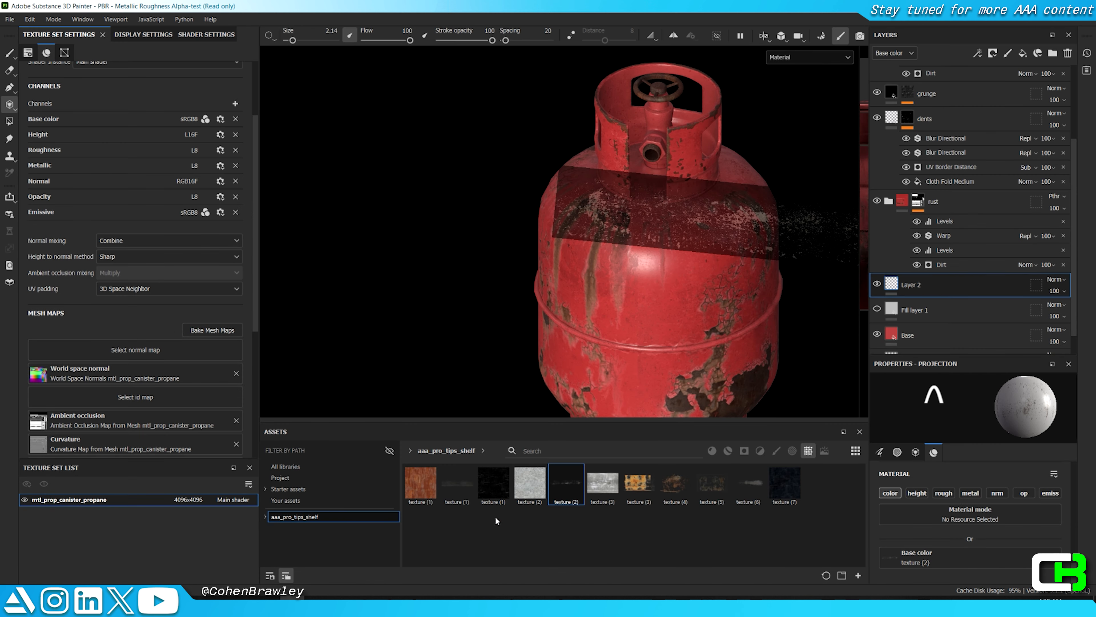
pyautogui.moveTo(941, 563); pyautogui.dragTo(941, 563)
pyautogui.press('Tab')
pyautogui.press('s')
pyautogui.keyDown('alt'); pyautogui.moveTo(734, 360); pyautogui.dragTo(394, 308, button='middle'); pyautogui.keyUp('alt')
pyautogui.moveTo(394, 309); pyautogui.dragTo(358, 318, button='right')
pyautogui.moveTo(622, 282); pyautogui.dragTo(658, 356, button='middle')
pyautogui.press('Tab')
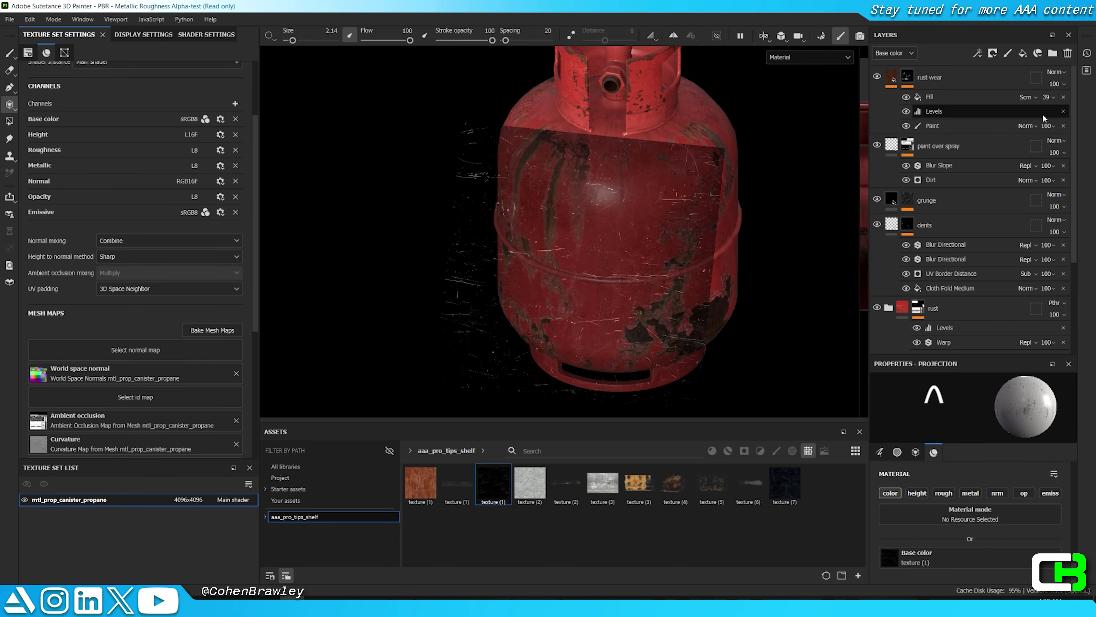
# Step: Add a fill layer named scratches above rust wear and give it a black mask
pyautogui.click(983, 76)
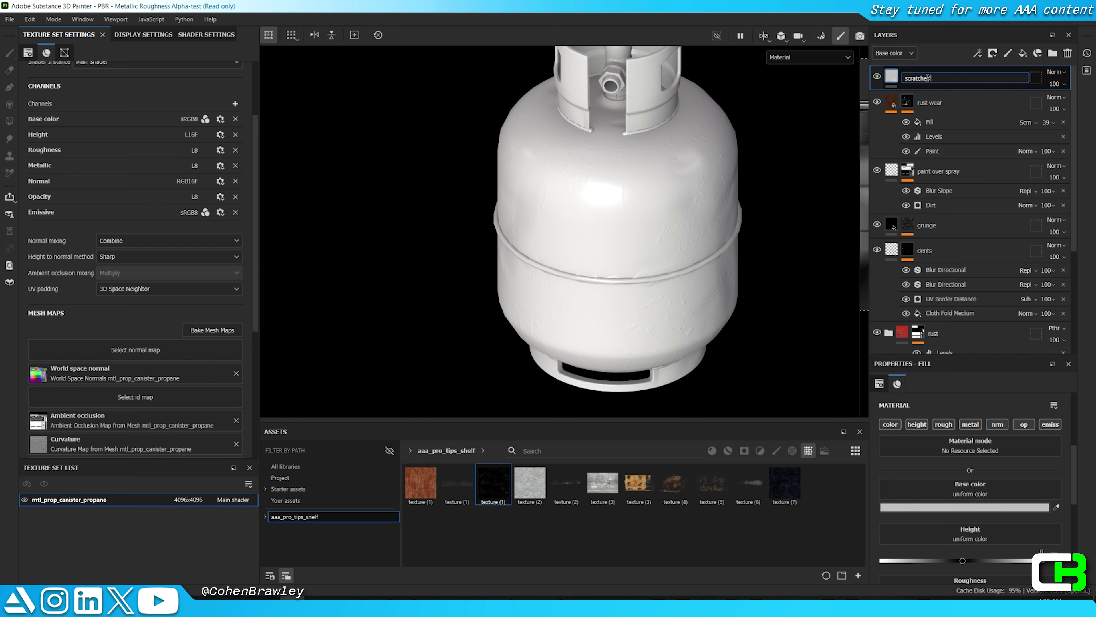
pyautogui.rightClick(927, 80)
pyautogui.click(959, 98)
# Step: Add a fill with texture (1) to the scratches mask, using tiling 2 and cylindrical projection
pyautogui.rightClick(918, 78)
pyautogui.click(953, 497)
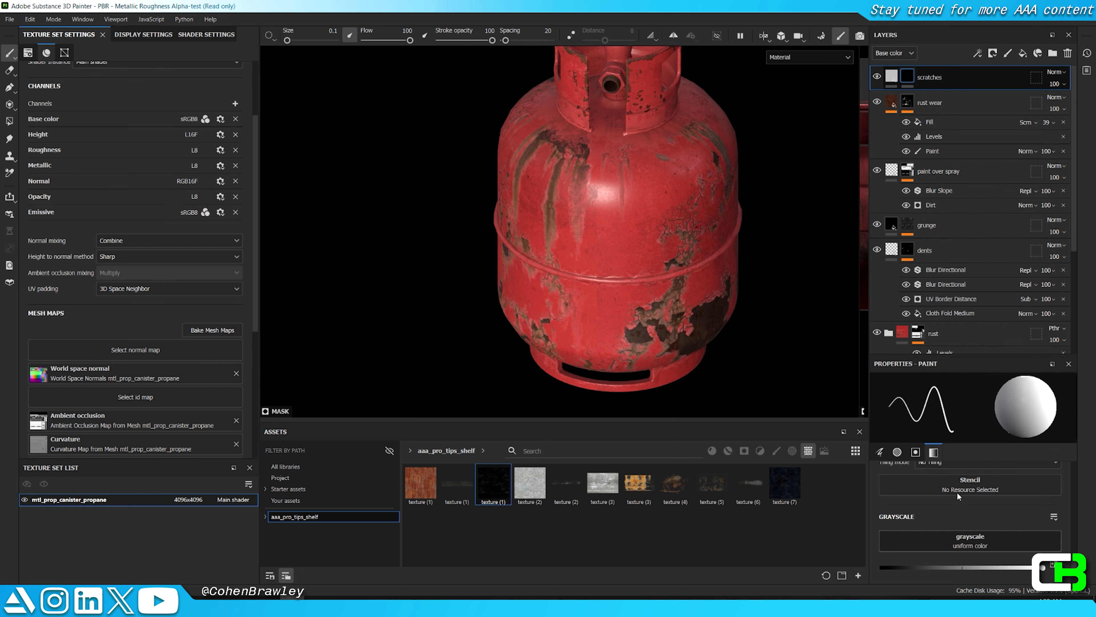
pyautogui.moveTo(980, 425); pyautogui.dragTo(981, 428)
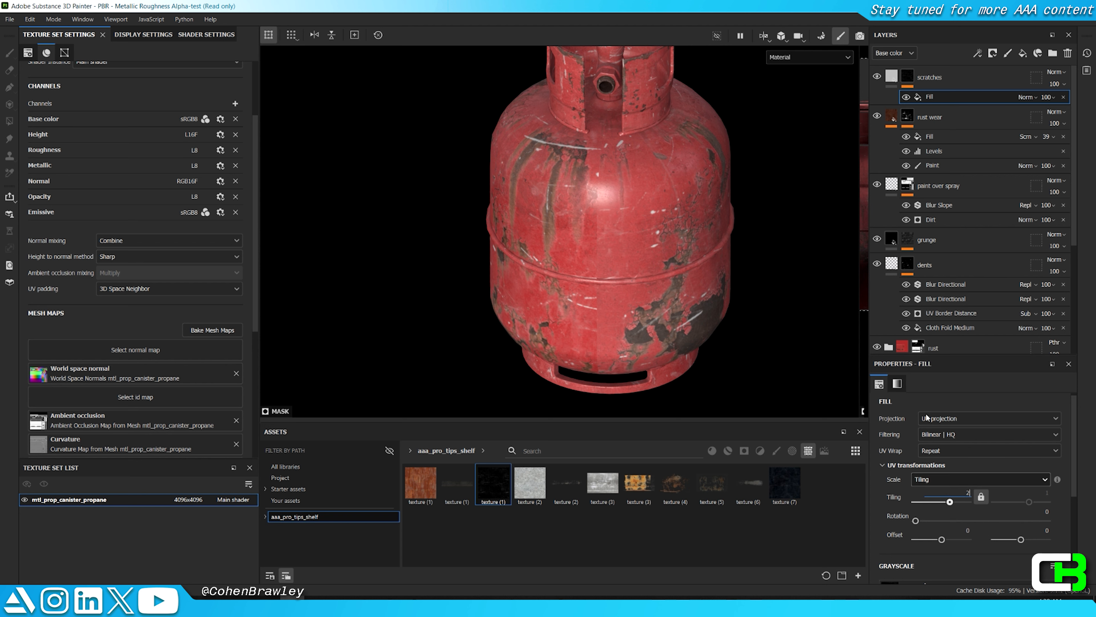
pyautogui.press('Return')
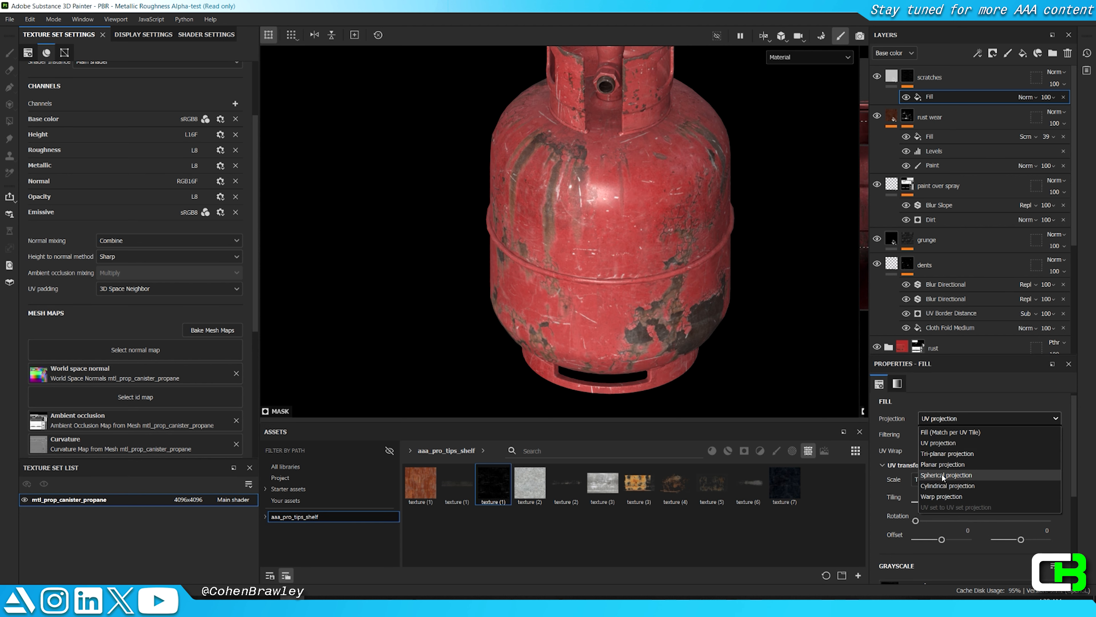
pyautogui.scroll(-5, 595, 227)
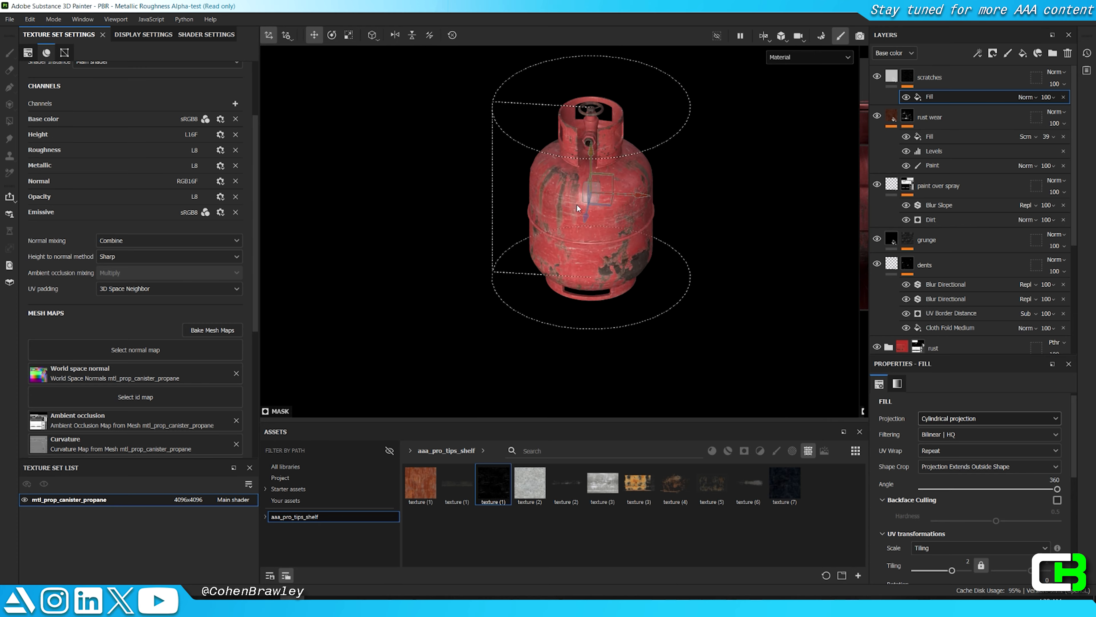
# Step: Examine the projected scratches all around the canister, from the valve collar to the underside, under changed lighting
pyautogui.keyDown('alt'); pyautogui.moveTo(594, 226); pyautogui.dragTo(700, 259); pyautogui.keyUp('alt')
pyautogui.scroll(5, 555, 179)
pyautogui.press('Tab')
pyautogui.scroll(-4, 563, 281)
pyautogui.keyDown('alt'); pyautogui.moveTo(563, 281); pyautogui.dragTo(1010, 303); pyautogui.keyUp('alt')
pyautogui.keyDown('shift'); pyautogui.moveTo(734, 311); pyautogui.dragTo(531, 311, button='right'); pyautogui.keyUp('shift')
pyautogui.keyDown('alt'); pyautogui.moveTo(531, 312); pyautogui.dragTo(518, 319); pyautogui.keyUp('alt')
pyautogui.scroll(4, 518, 319)
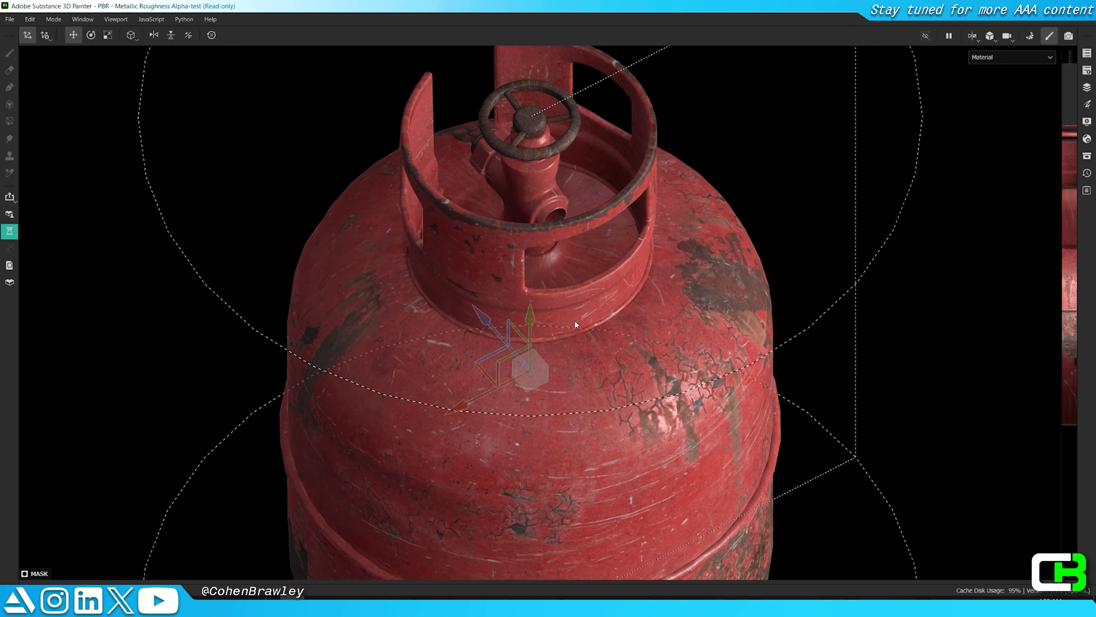
pyautogui.scroll(-3, 496, 329)
pyautogui.keyDown('alt'); pyautogui.moveTo(432, 367); pyautogui.dragTo(592, 262, button='middle'); pyautogui.keyUp('alt')
pyautogui.keyDown('alt'); pyautogui.moveTo(592, 262); pyautogui.dragTo(427, 259); pyautogui.keyUp('alt')
pyautogui.keyDown('alt'); pyautogui.moveTo(428, 259); pyautogui.dragTo(412, 333, button='middle'); pyautogui.keyUp('alt')
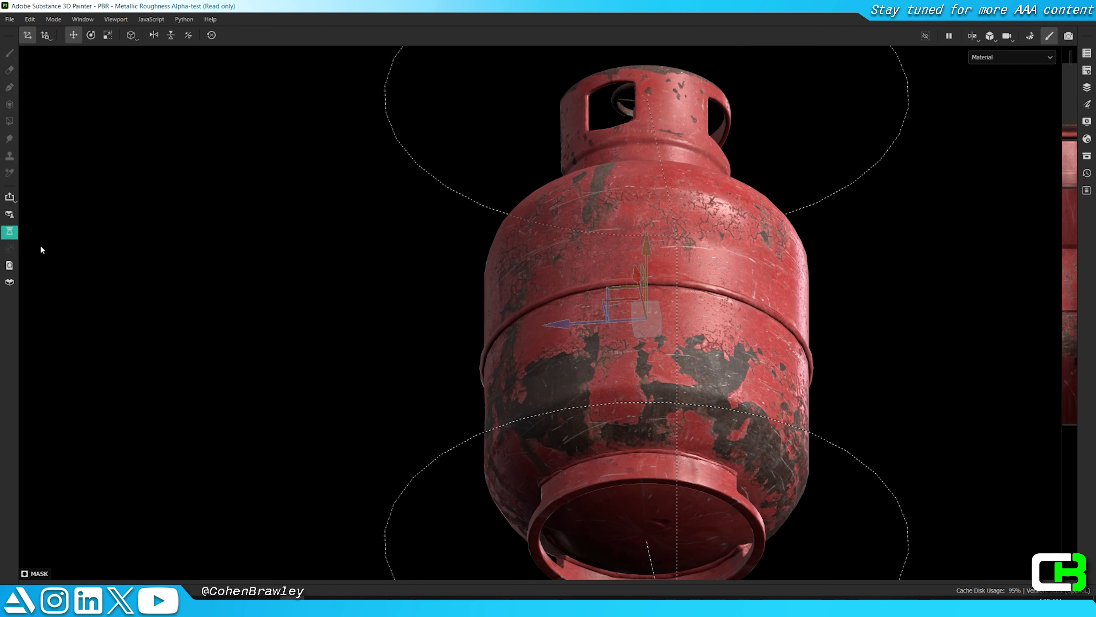
pyautogui.keyDown('alt'); pyautogui.moveTo(345, 250); pyautogui.dragTo(715, 344); pyautogui.keyUp('alt')
pyautogui.scroll(-3, 714, 344)
pyautogui.press('Tab')
pyautogui.scroll(5, 681, 285)
pyautogui.keyDown('alt'); pyautogui.moveTo(624, 254); pyautogui.dragTo(659, 279); pyautogui.keyUp('alt')
pyautogui.scroll(-4, 658, 277)
pyautogui.scroll(3, 596, 225)
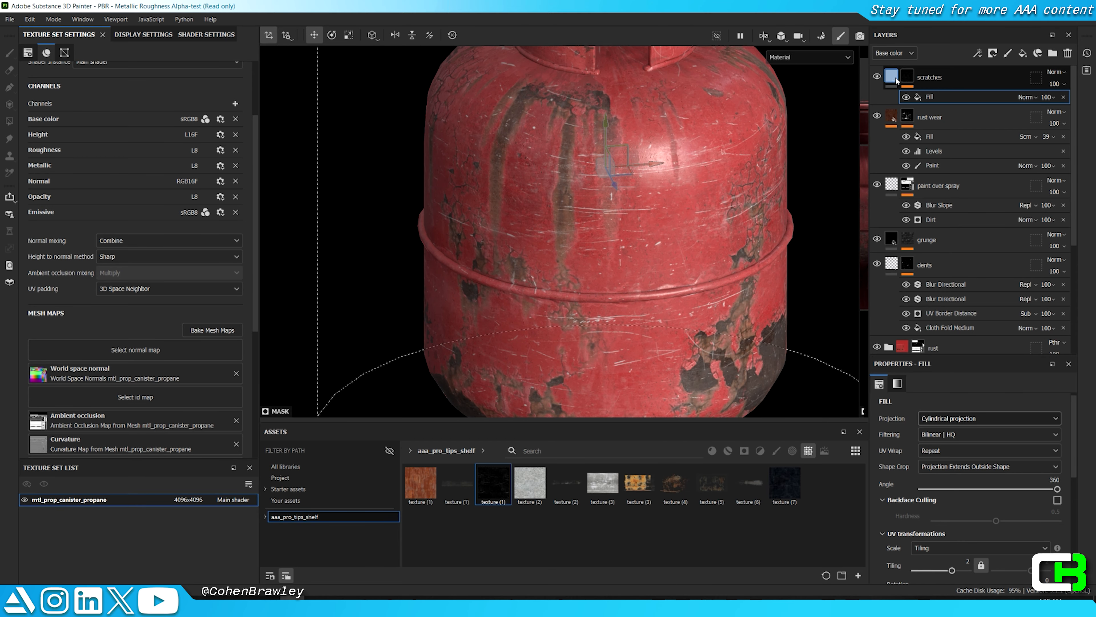
# Step: Add an anchor point to the scratches layer's mask
pyautogui.click(892, 76)
pyautogui.scroll(-3, 776, 181)
pyautogui.scroll(4, 777, 180)
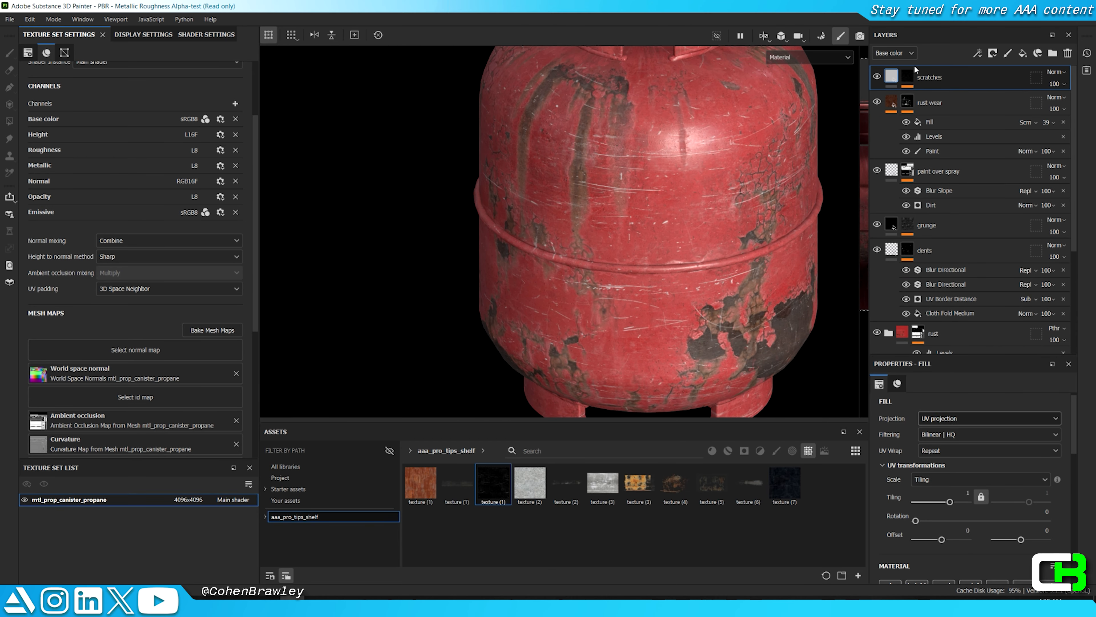
pyautogui.click(907, 75)
pyautogui.rightClick(907, 72)
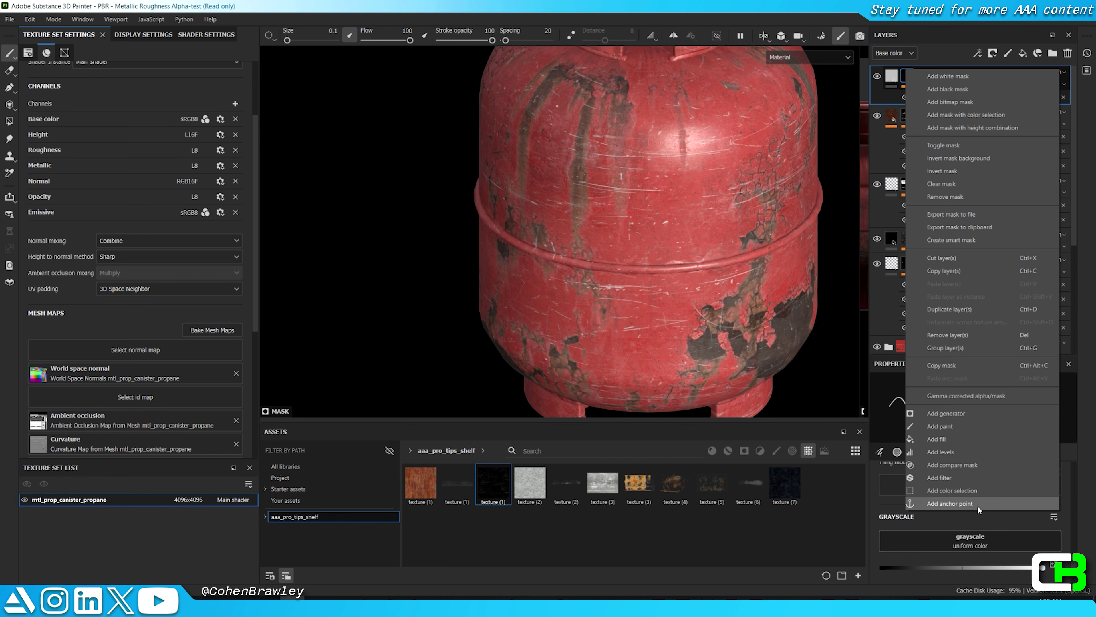
pyautogui.click(949, 503)
# Step: Limit the scratches layer's material to the color and roughness channels and set its roughness to about 0.6
pyautogui.click(892, 75)
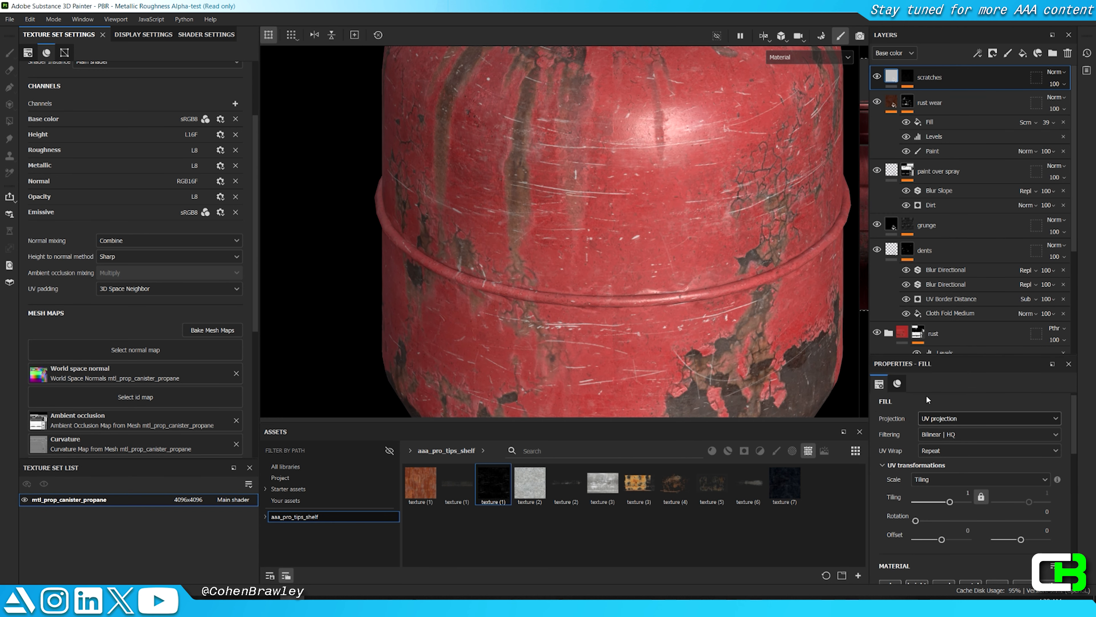
pyautogui.scroll(-3, 889, 496)
pyautogui.click(943, 489)
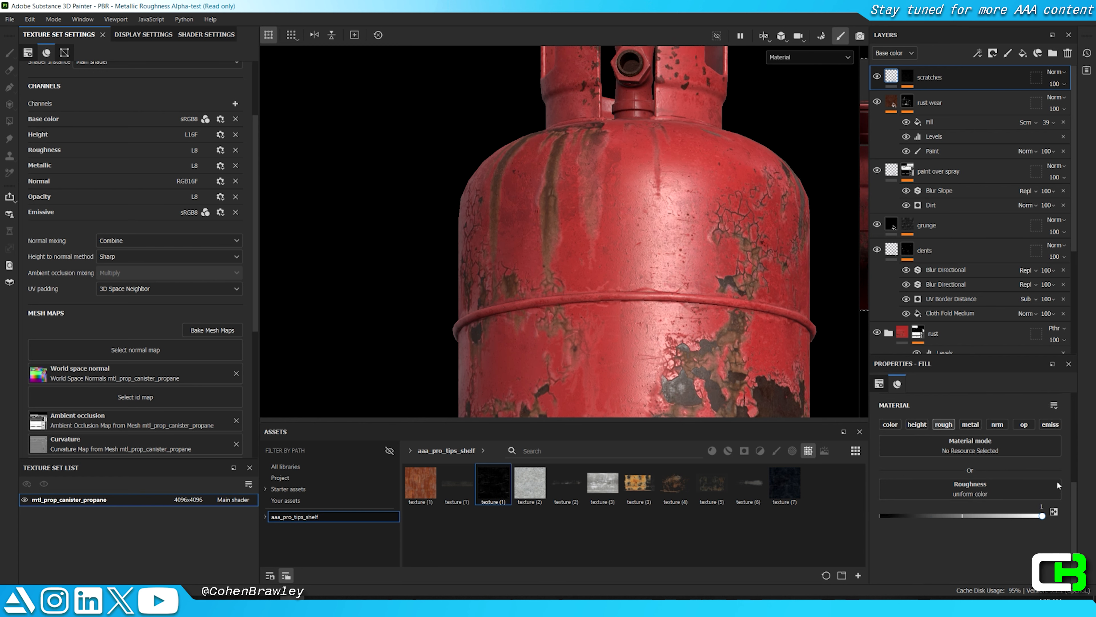
pyautogui.moveTo(984, 493); pyautogui.dragTo(985, 491)
pyautogui.click(890, 424)
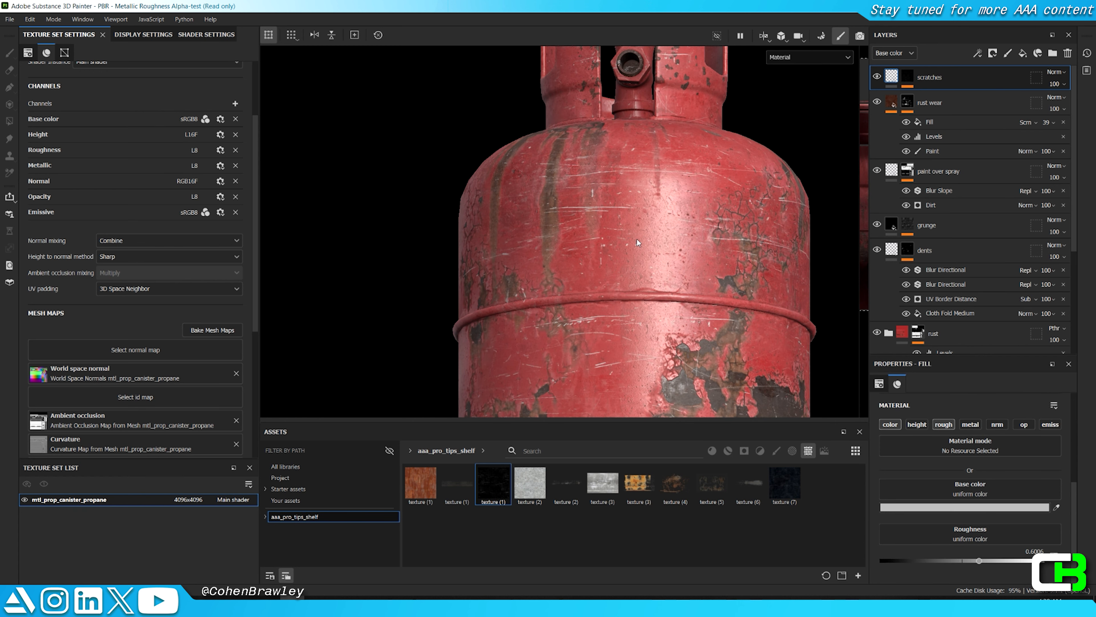
pyautogui.keyDown('alt'); pyautogui.moveTo(638, 229); pyautogui.dragTo(643, 308); pyautogui.keyUp('alt')
pyautogui.keyDown('alt'); pyautogui.moveTo(642, 308); pyautogui.dragTo(685, 215, button='right'); pyautogui.keyUp('alt')
pyautogui.keyDown('alt'); pyautogui.moveTo(686, 216); pyautogui.dragTo(675, 204); pyautogui.keyUp('alt')
pyautogui.scroll(-5, 609, 206)
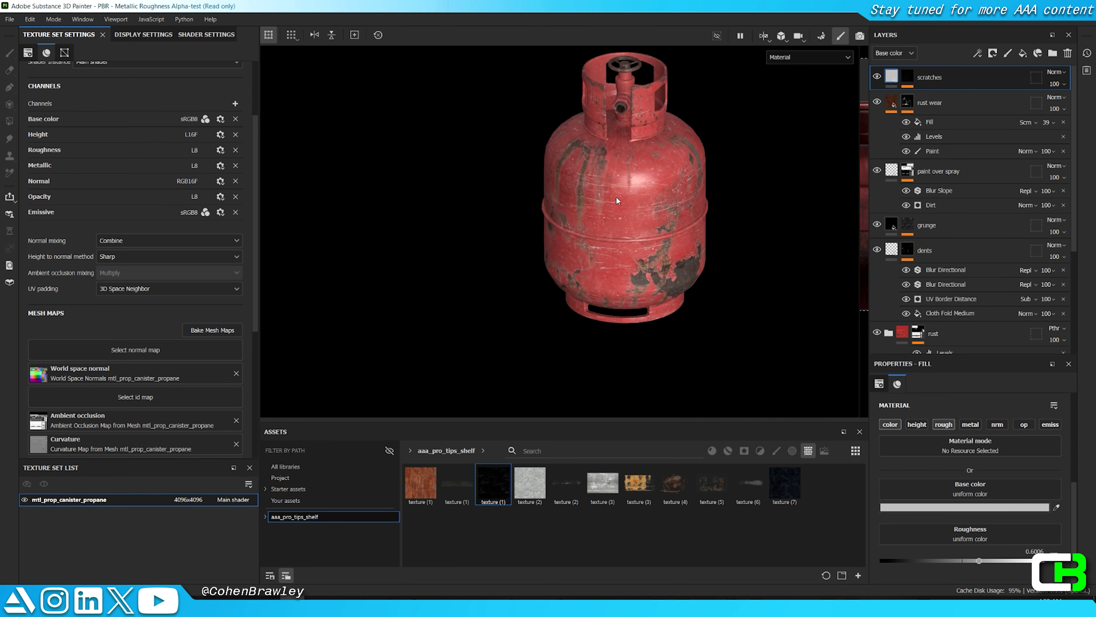
# Step: Lower the scratches layer's base color opacity to 25
pyautogui.scroll(5, 618, 200)
pyautogui.moveTo(1064, 106); pyautogui.dragTo(1047, 102)
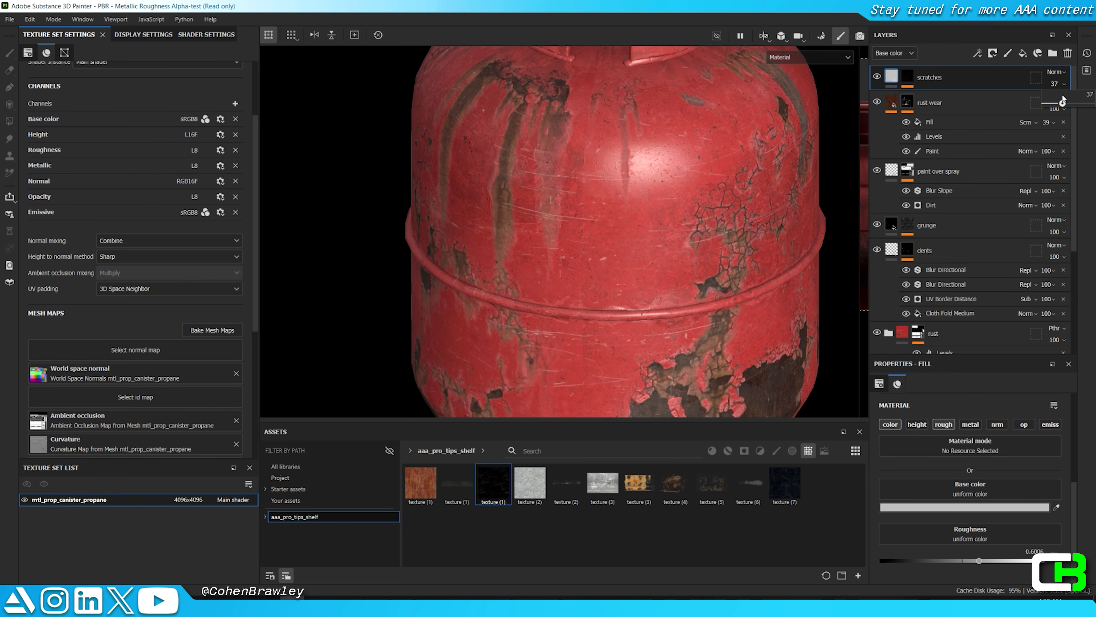
pyautogui.press('Tab')
pyautogui.scroll(-6, 756, 185)
pyautogui.keyDown('alt'); pyautogui.moveTo(673, 259); pyautogui.dragTo(624, 276); pyautogui.keyUp('alt')
pyautogui.scroll(6, 641, 245)
pyautogui.press('Tab')
pyautogui.scroll(2, 600, 250)
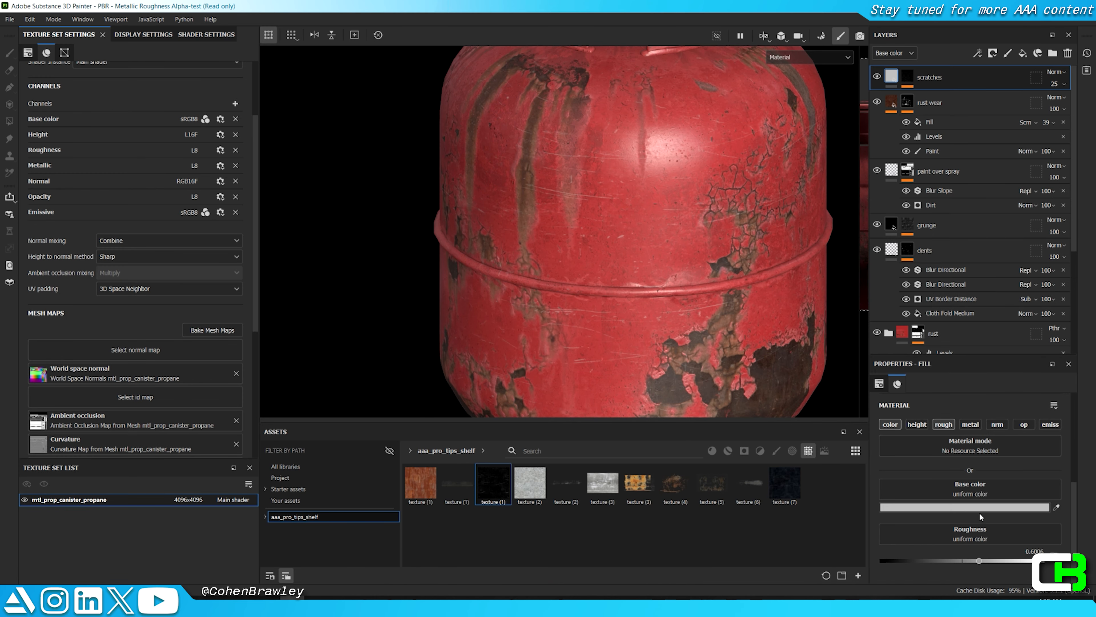
# Step: Set the scratches layer's base color to the pale pink C4A6A6
pyautogui.click(978, 509)
pyautogui.click(852, 448)
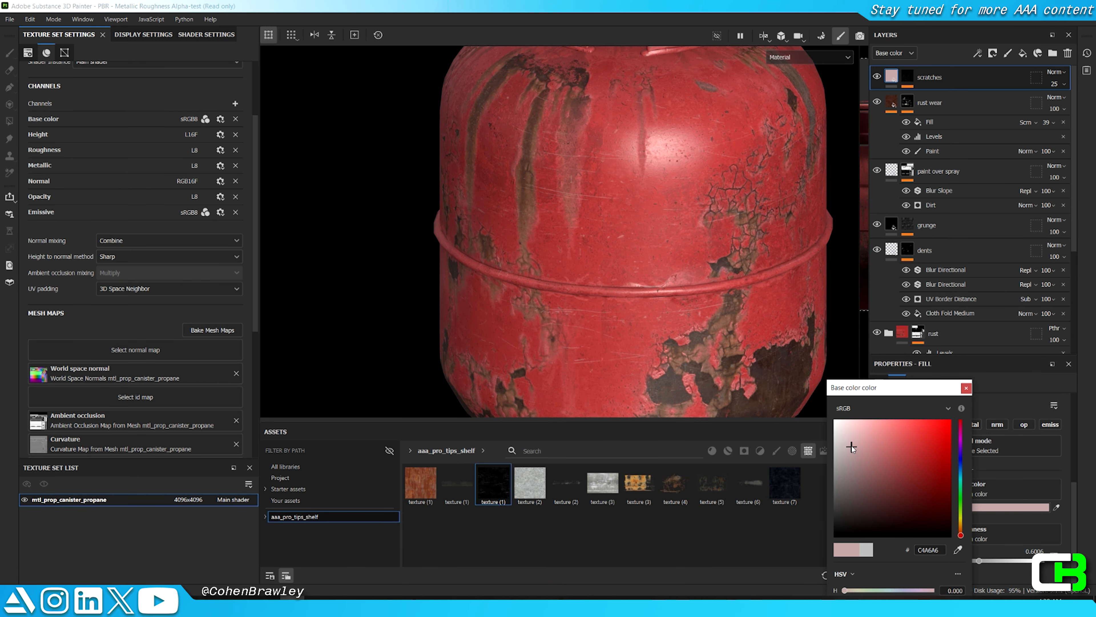
pyautogui.press('Tab')
pyautogui.scroll(-4, 599, 306)
pyautogui.keyDown('alt'); pyautogui.moveTo(599, 306); pyautogui.dragTo(661, 301); pyautogui.keyUp('alt')
pyautogui.scroll(4, 599, 287)
pyautogui.scroll(5, 644, 293)
pyautogui.press('Tab')
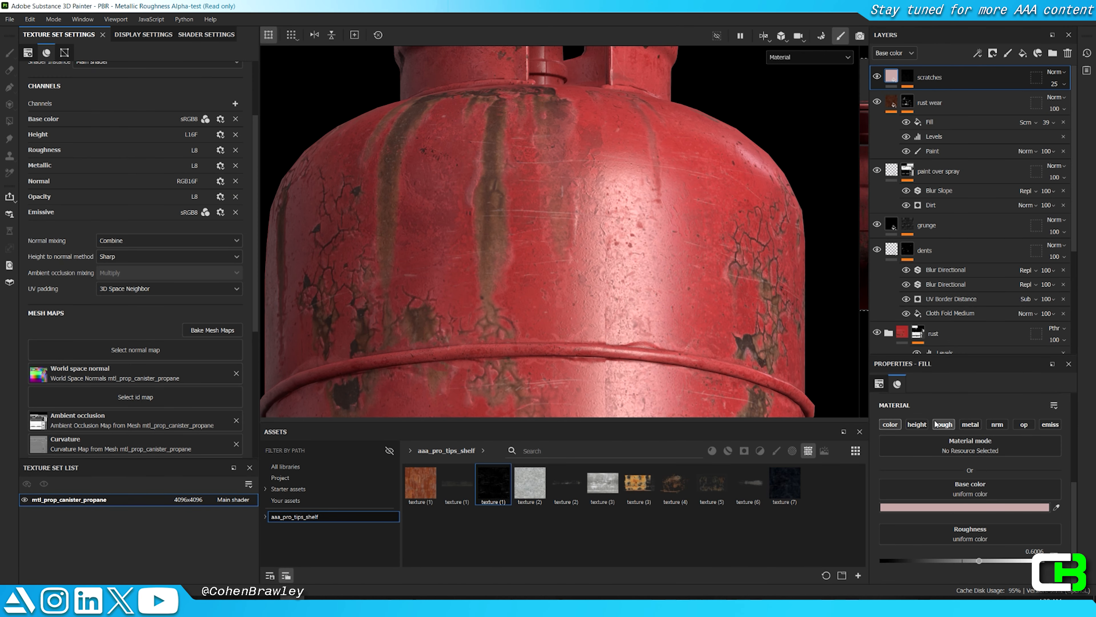
# Step: Enable the height channel on the scratches layer and set its height to -0.0065
pyautogui.click(917, 424)
pyautogui.scroll(-1, 947, 512)
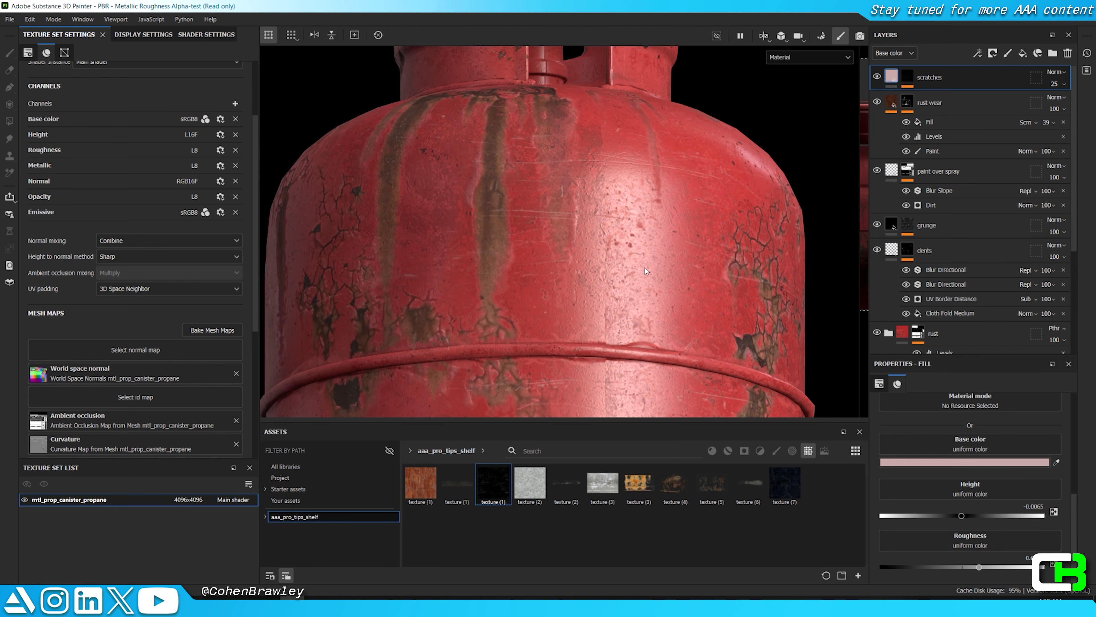
pyautogui.press('Tab')
pyautogui.scroll(-5, 570, 305)
pyautogui.keyDown('alt'); pyautogui.moveTo(570, 305); pyautogui.dragTo(613, 387); pyautogui.keyUp('alt')
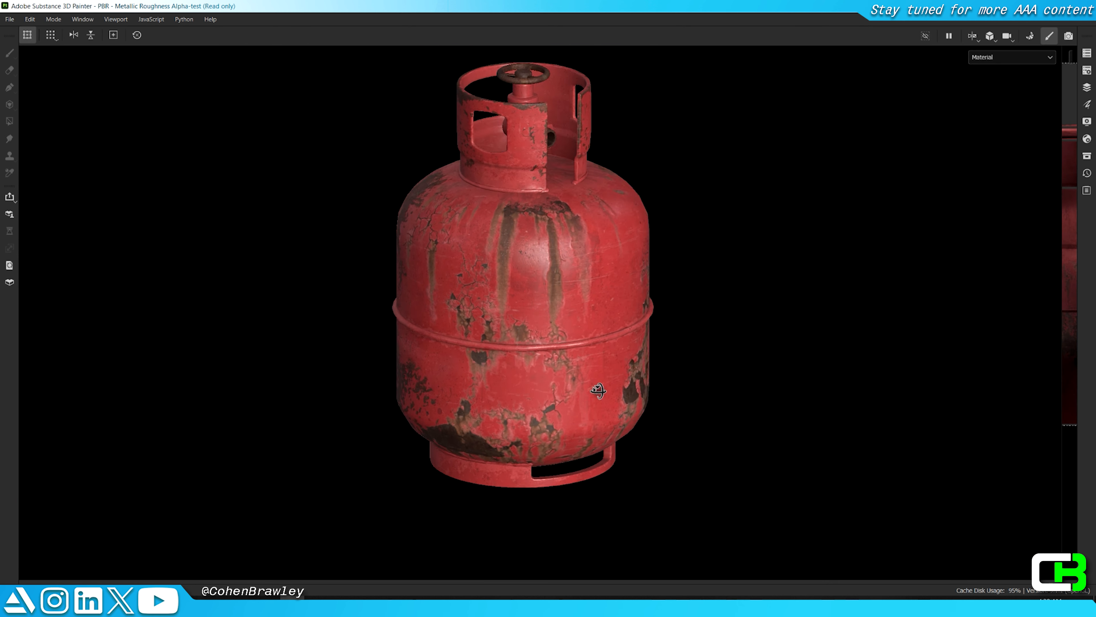
pyautogui.scroll(8, 575, 367)
pyautogui.scroll(-3, 583, 321)
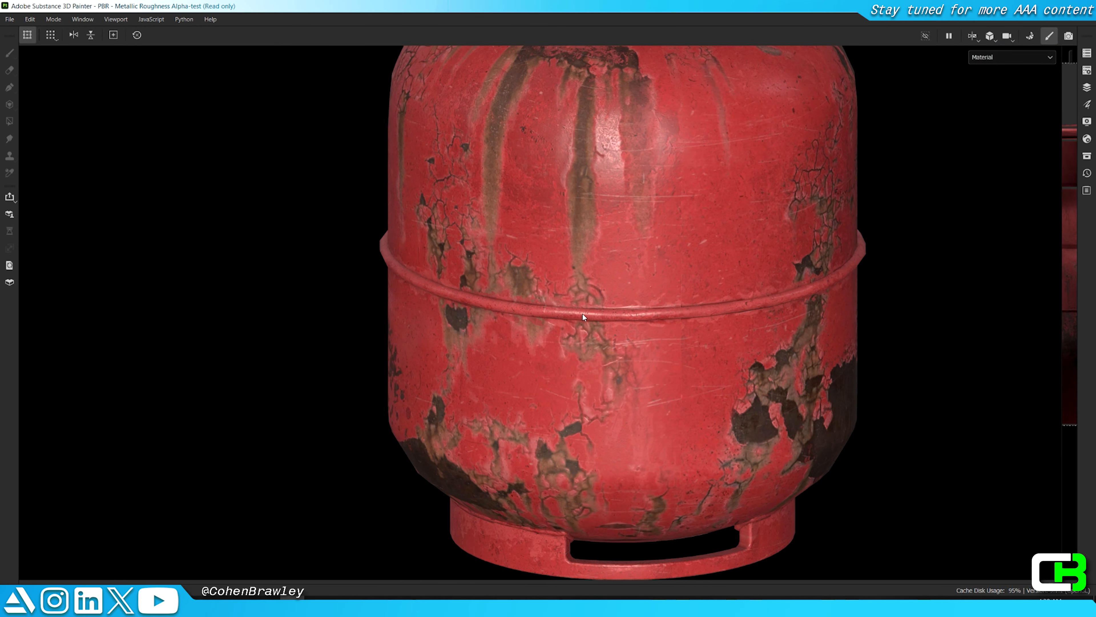
# Step: Examine the indented scratches from all sides of the canister, from the valve collar down to the base ring
pyautogui.scroll(-4, 583, 322)
pyautogui.keyDown('alt'); pyautogui.moveTo(583, 322); pyautogui.dragTo(682, 358); pyautogui.keyUp('alt')
pyautogui.scroll(-4, 650, 329)
pyautogui.scroll(4, 619, 313)
pyautogui.keyDown('alt'); pyautogui.moveTo(618, 312); pyautogui.dragTo(679, 283); pyautogui.keyUp('alt')
pyautogui.scroll(-4, 679, 283)
pyautogui.keyDown('alt'); pyautogui.moveTo(626, 345); pyautogui.dragTo(626, 294); pyautogui.keyUp('alt')
pyautogui.scroll(3, 667, 308)
pyautogui.keyDown('alt'); pyautogui.moveTo(625, 294); pyautogui.dragTo(768, 290, button='middle'); pyautogui.keyUp('alt')
pyautogui.keyDown('alt'); pyautogui.moveTo(768, 289); pyautogui.dragTo(611, 336); pyautogui.keyUp('alt')
pyautogui.keyDown('alt'); pyautogui.moveTo(611, 336); pyautogui.dragTo(520, 294, button='middle'); pyautogui.keyUp('alt')
pyautogui.keyDown('alt'); pyautogui.moveTo(520, 294); pyautogui.dragTo(614, 367); pyautogui.keyUp('alt')
pyautogui.keyDown('alt'); pyautogui.moveTo(615, 367); pyautogui.dragTo(549, 384, button='middle'); pyautogui.keyUp('alt')
pyautogui.keyDown('alt'); pyautogui.moveTo(549, 384); pyautogui.dragTo(598, 342); pyautogui.keyUp('alt')
pyautogui.keyDown('alt'); pyautogui.moveTo(598, 343); pyautogui.dragTo(774, 300, button='middle'); pyautogui.keyUp('alt')
pyautogui.keyDown('alt'); pyautogui.moveTo(774, 301); pyautogui.dragTo(777, 259); pyautogui.keyUp('alt')
pyautogui.keyDown('alt'); pyautogui.moveTo(776, 259); pyautogui.dragTo(708, 281, button='middle'); pyautogui.keyUp('alt')
pyautogui.keyDown('alt'); pyautogui.moveTo(850, 242); pyautogui.dragTo(930, 333); pyautogui.keyUp('alt')
pyautogui.keyDown('alt'); pyautogui.moveTo(593, 332); pyautogui.dragTo(687, 323, button='middle'); pyautogui.keyUp('alt')
pyautogui.keyDown('alt'); pyautogui.moveTo(687, 324); pyautogui.dragTo(689, 330); pyautogui.keyUp('alt')
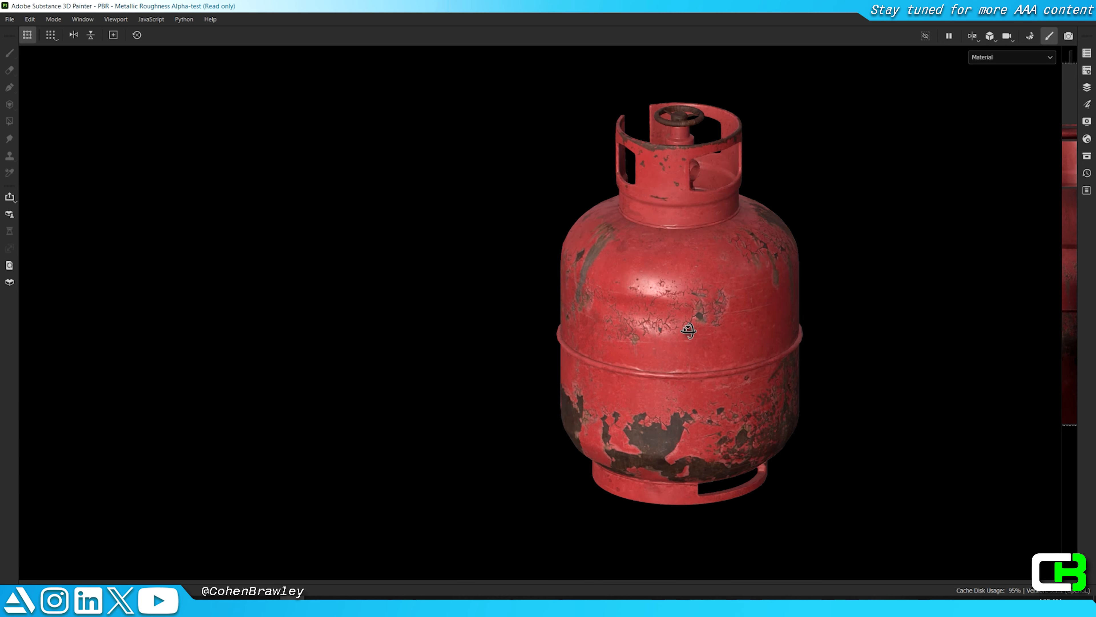
pyautogui.keyDown('alt'); pyautogui.moveTo(689, 331); pyautogui.dragTo(668, 308, button='middle'); pyautogui.keyUp('alt')
pyautogui.scroll(4, 668, 308)
pyautogui.press('Tab')
pyautogui.scroll(3, 668, 303)
pyautogui.keyDown('alt'); pyautogui.moveTo(668, 259); pyautogui.dragTo(626, 242); pyautogui.keyUp('alt')
pyautogui.keyDown('alt'); pyautogui.moveTo(626, 242); pyautogui.dragTo(518, 280, button='middle'); pyautogui.keyUp('alt')
pyautogui.keyDown('alt'); pyautogui.moveTo(518, 281); pyautogui.dragTo(482, 268); pyautogui.keyUp('alt')
pyautogui.moveTo(482, 268)
pyautogui.keyDown('alt'); pyautogui.mouseDown(button='middle')
pyautogui.moveTo(566, 263)
pyautogui.moveTo(582, 247)
pyautogui.mouseUp(button='middle'); pyautogui.keyUp('alt')
# Step: Move the rust wear layer above the scratches layer in the layer stack
pyautogui.click(906, 76)
pyautogui.rightClick(904, 75)
pyautogui.click(1031, 68)
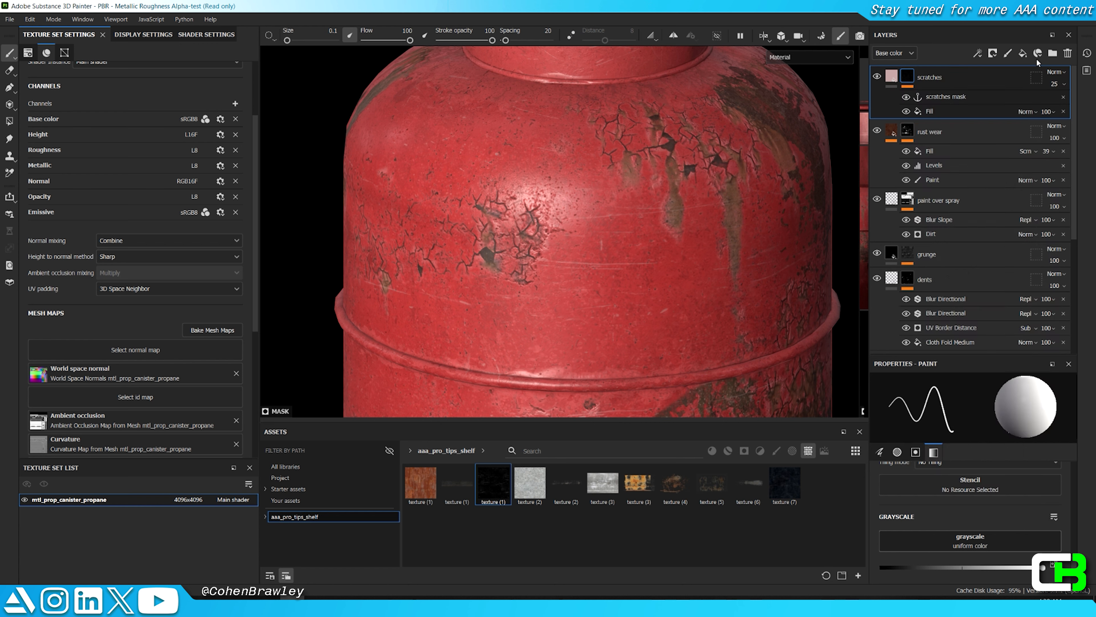
pyautogui.rightClick(942, 131)
pyautogui.click(925, 132)
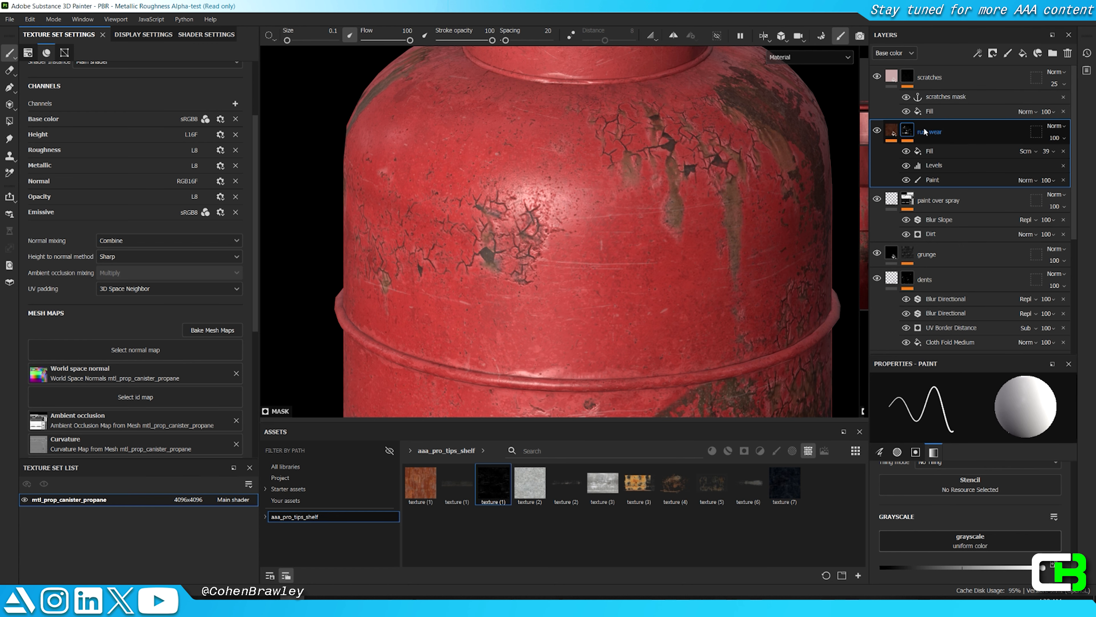
pyautogui.moveTo(925, 129); pyautogui.dragTo(955, 75)
# Step: Add a fill to the rust wear mask that uses the scratches mask anchor point as its source
pyautogui.keyDown('alt'); pyautogui.click(907, 76); pyautogui.keyUp('alt')
pyautogui.rightClick(908, 77)
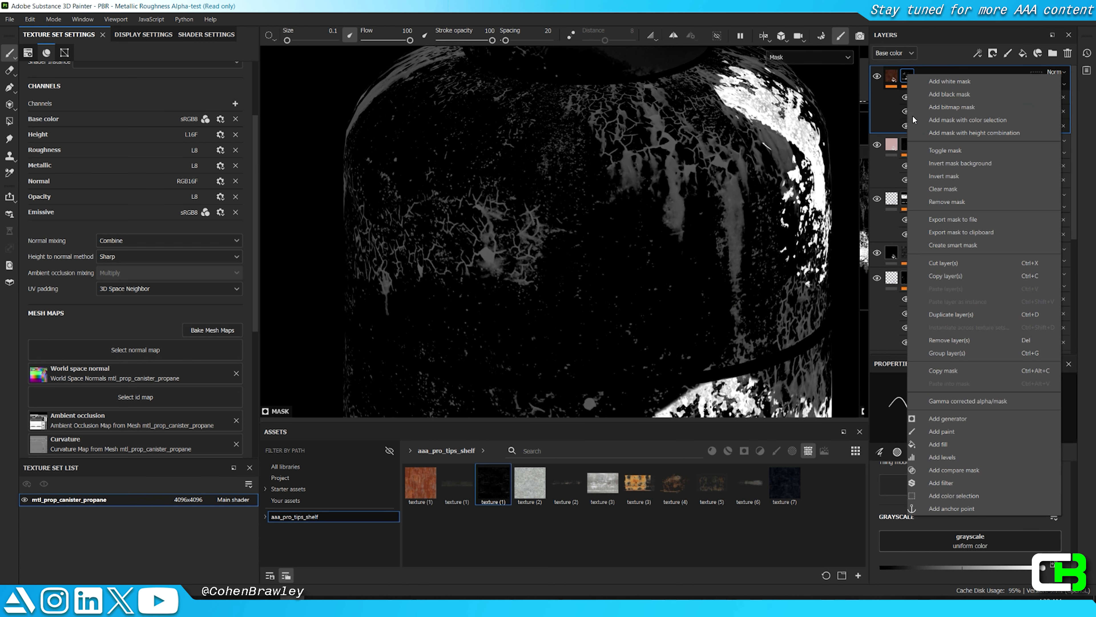
pyautogui.click(938, 445)
pyautogui.click(970, 424)
pyautogui.click(1018, 440)
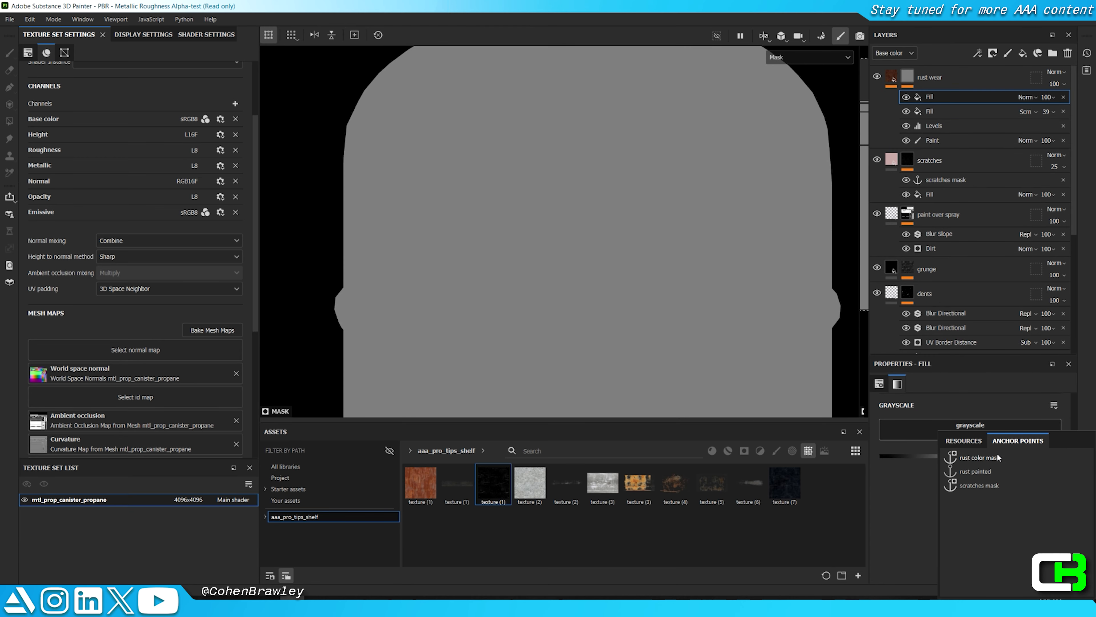
pyautogui.click(992, 485)
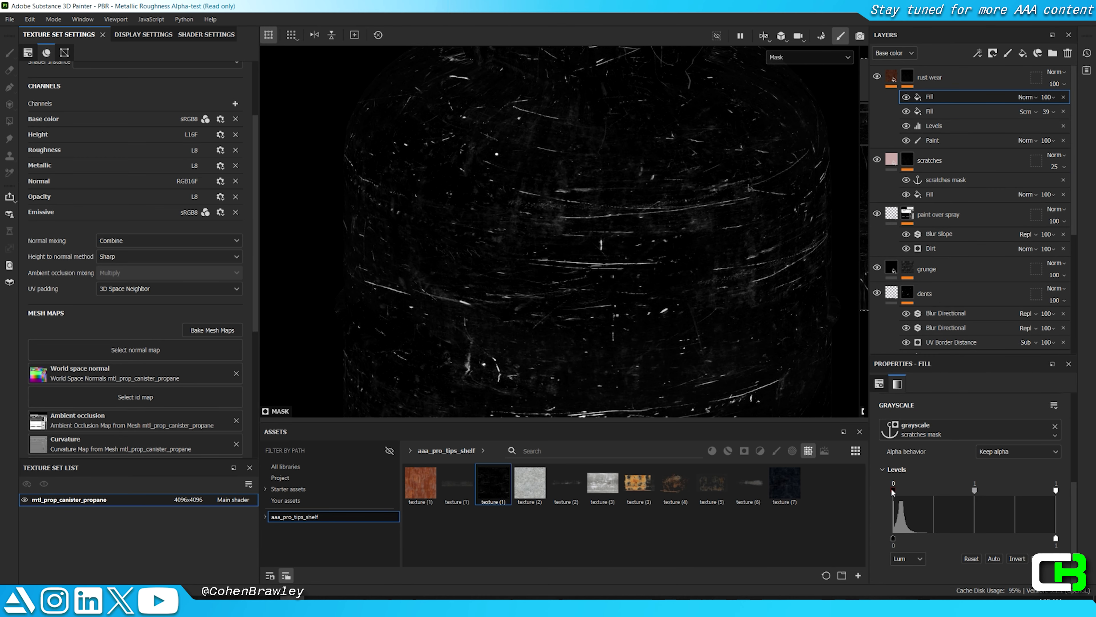
# Step: Tighten the anchored scratches fill's levels to a cutoff of about 0.48 and set its blend mode to Screen
pyautogui.moveTo(893, 491); pyautogui.dragTo(926, 490)
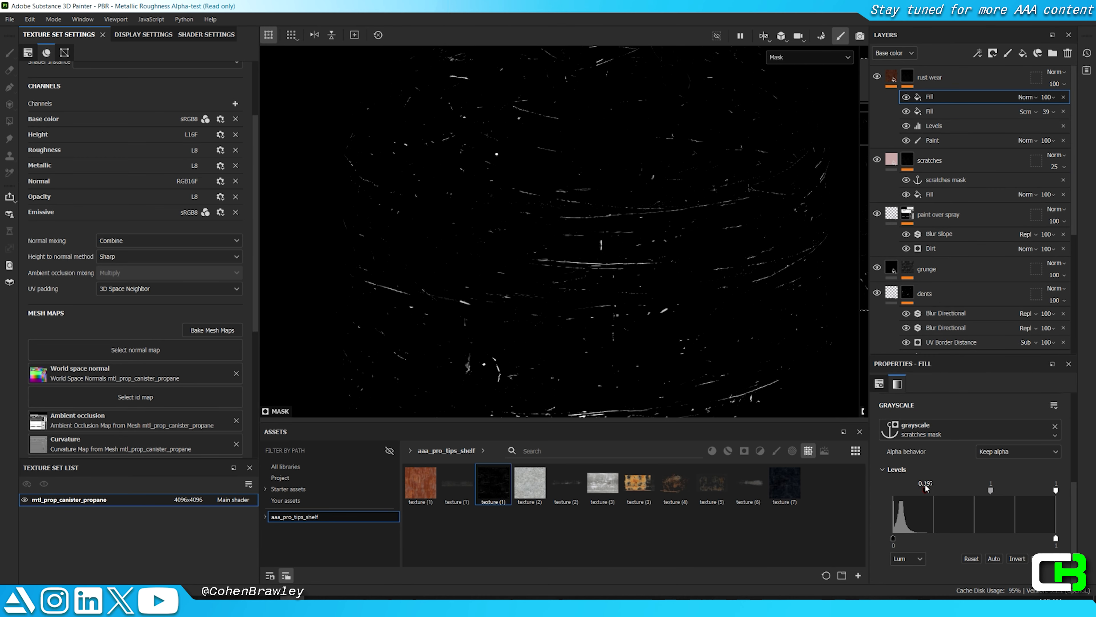
pyautogui.click(1026, 97)
pyautogui.click(1027, 286)
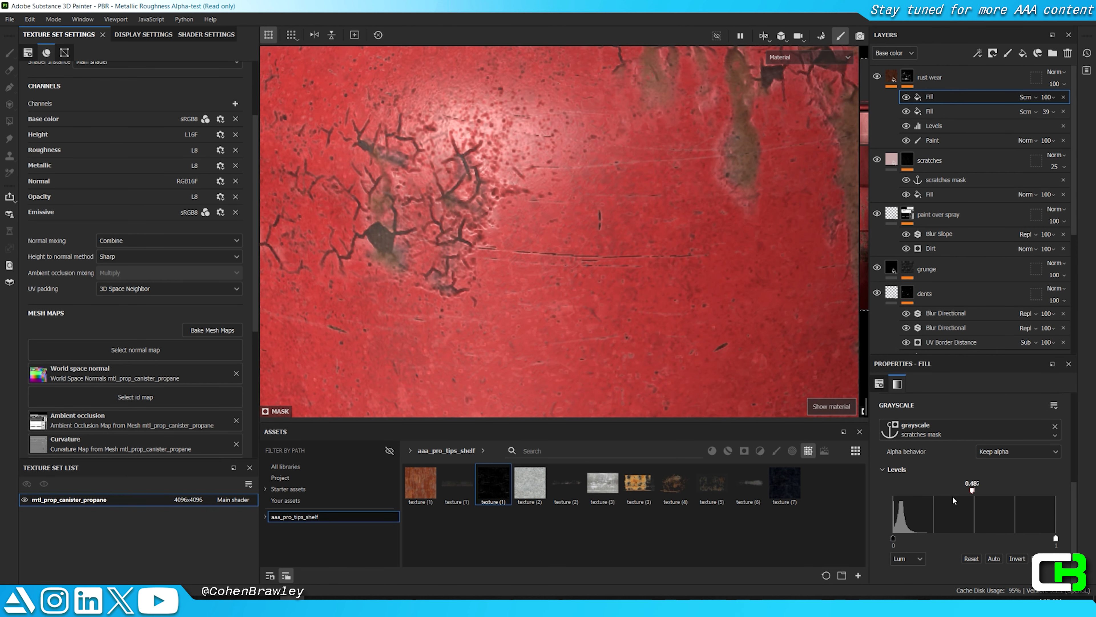
# Step: Add a Warp filter to the rust wear mask with intensity 0.003 and source tiling 3.69
pyautogui.rightClick(921, 84)
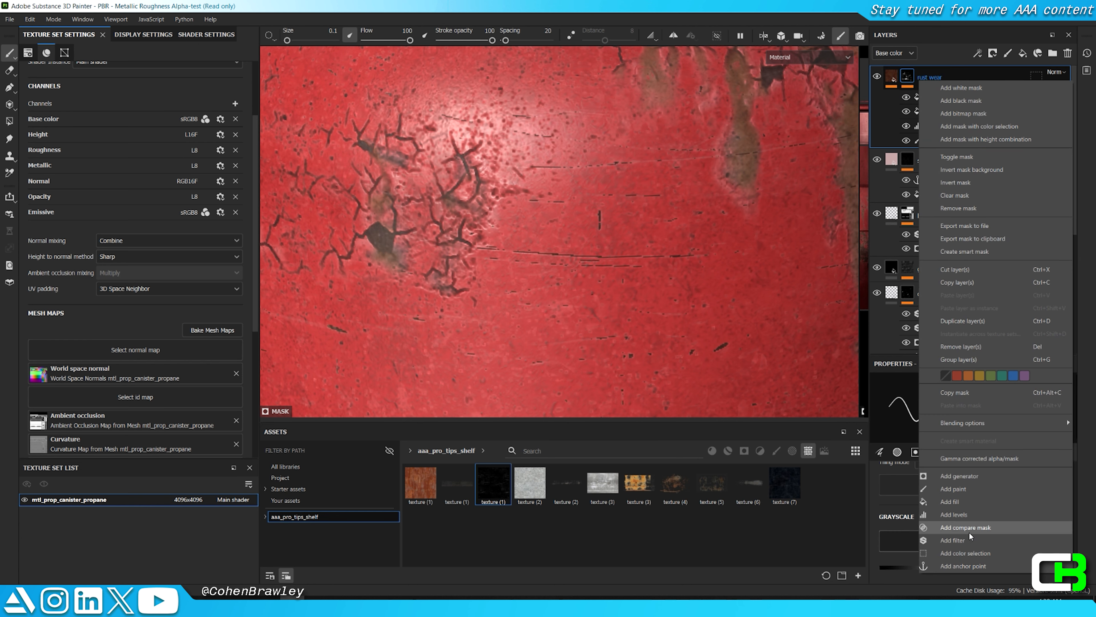
pyautogui.click(967, 532)
pyautogui.click(919, 422)
pyautogui.write('warp')
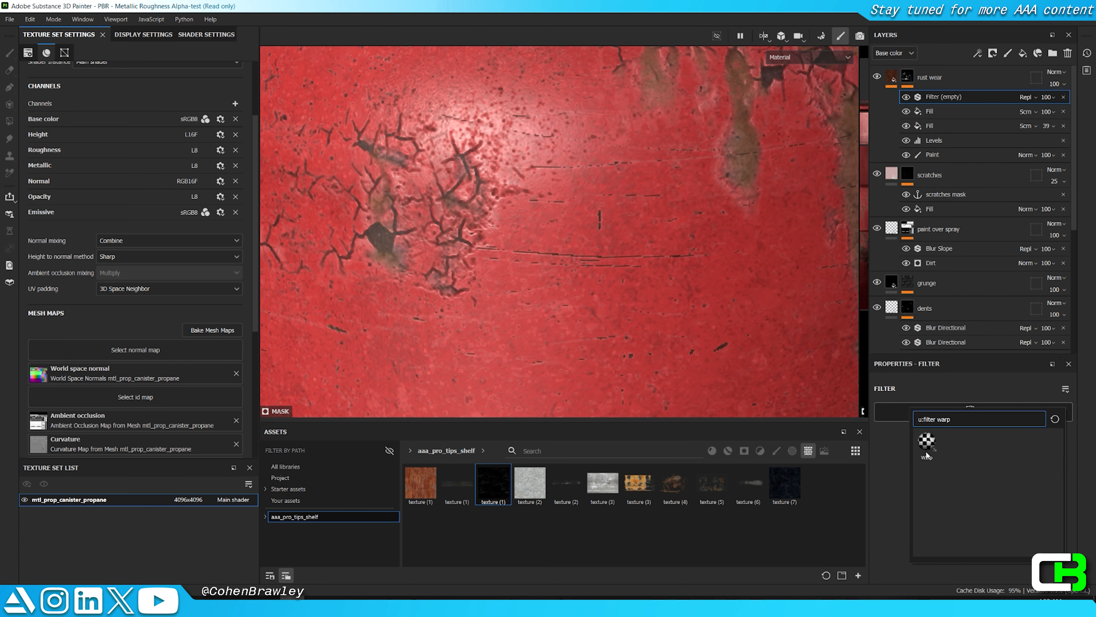
pyautogui.click(927, 443)
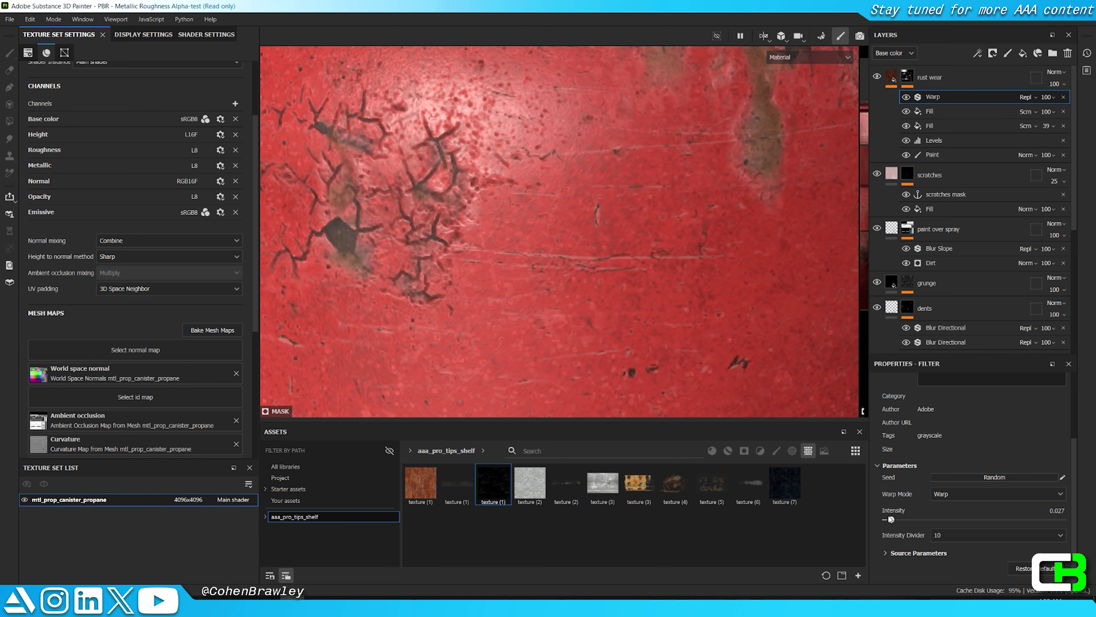
pyautogui.click(916, 552)
pyautogui.scroll(-2, 933, 567)
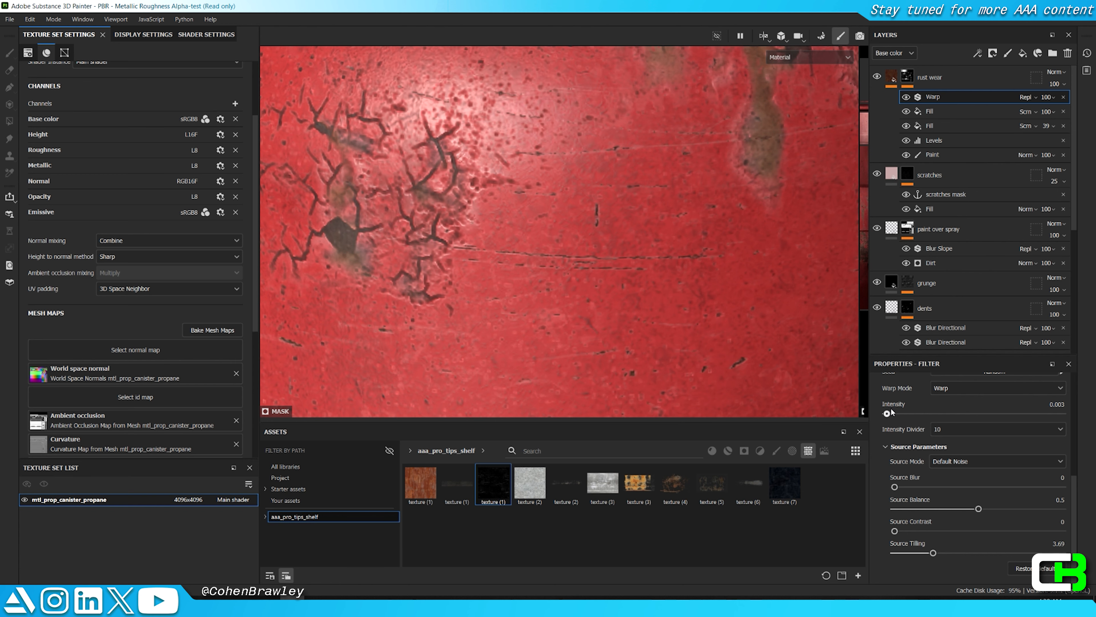
# Step: Examine the warped rust scratches around the whole canister under changed lighting
pyautogui.press('Tab')
pyautogui.scroll(-10, 579, 285)
pyautogui.keyDown('alt'); pyautogui.moveTo(575, 275); pyautogui.dragTo(509, 288); pyautogui.keyUp('alt')
pyautogui.keyDown('alt'); pyautogui.moveTo(509, 288); pyautogui.dragTo(604, 276, button='right'); pyautogui.keyUp('alt')
pyautogui.keyDown('alt'); pyautogui.moveTo(604, 276); pyautogui.dragTo(730, 207); pyautogui.keyUp('alt')
pyautogui.keyDown('alt'); pyautogui.moveTo(545, 311); pyautogui.dragTo(618, 345); pyautogui.keyUp('alt')
pyautogui.keyDown('alt'); pyautogui.moveTo(617, 345); pyautogui.dragTo(453, 343, button='right'); pyautogui.keyUp('alt')
pyautogui.keyDown('alt'); pyautogui.moveTo(453, 343); pyautogui.dragTo(669, 321, button='middle'); pyautogui.keyUp('alt')
pyautogui.keyDown('shift'); pyautogui.moveTo(669, 321); pyautogui.dragTo(647, 321, button='right'); pyautogui.keyUp('shift')
pyautogui.keyDown('alt'); pyautogui.moveTo(647, 322); pyautogui.dragTo(609, 311); pyautogui.keyUp('alt')
pyautogui.keyDown('shift'); pyautogui.moveTo(609, 310); pyautogui.dragTo(632, 308, button='right'); pyautogui.keyUp('shift')
pyautogui.keyDown('alt'); pyautogui.moveTo(633, 309); pyautogui.dragTo(570, 373); pyautogui.keyUp('alt')
pyautogui.keyDown('alt'); pyautogui.moveTo(570, 373); pyautogui.dragTo(542, 310, button='middle'); pyautogui.keyUp('alt')
pyautogui.keyDown('alt'); pyautogui.moveTo(542, 310); pyautogui.dragTo(514, 284); pyautogui.keyUp('alt')
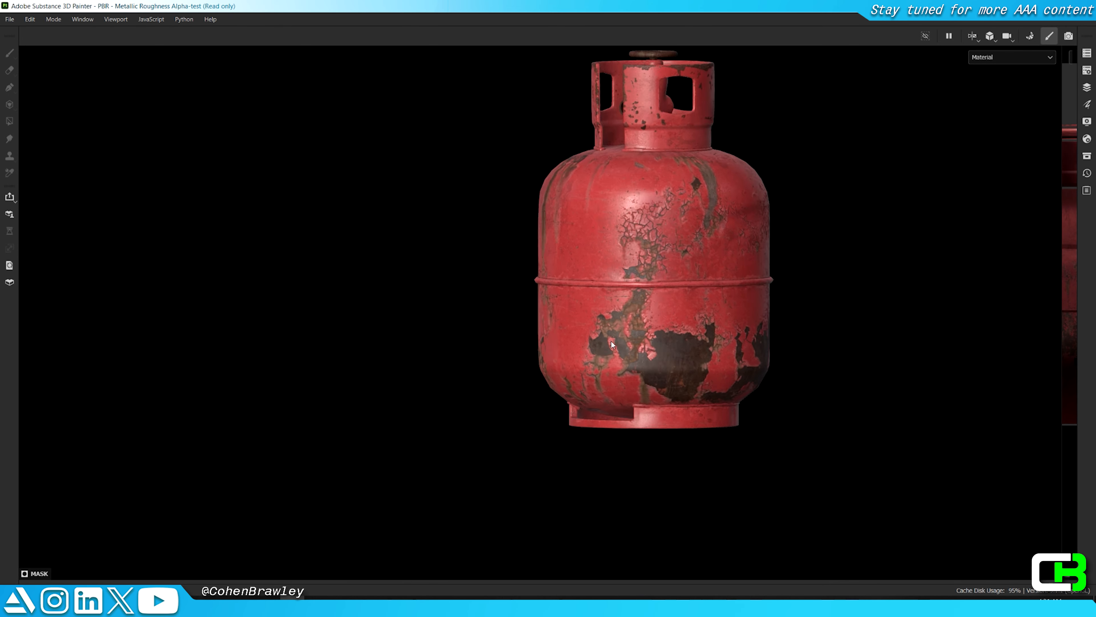
pyautogui.keyDown('alt'); pyautogui.moveTo(514, 285); pyautogui.dragTo(652, 337, button='right'); pyautogui.keyUp('alt')
pyautogui.keyDown('alt'); pyautogui.moveTo(652, 337); pyautogui.dragTo(672, 407); pyautogui.keyUp('alt')
# Step: Duplicate the rust wear layer and rename the copy rust crevices
pyautogui.press('Tab')
pyautogui.rightClick(945, 75)
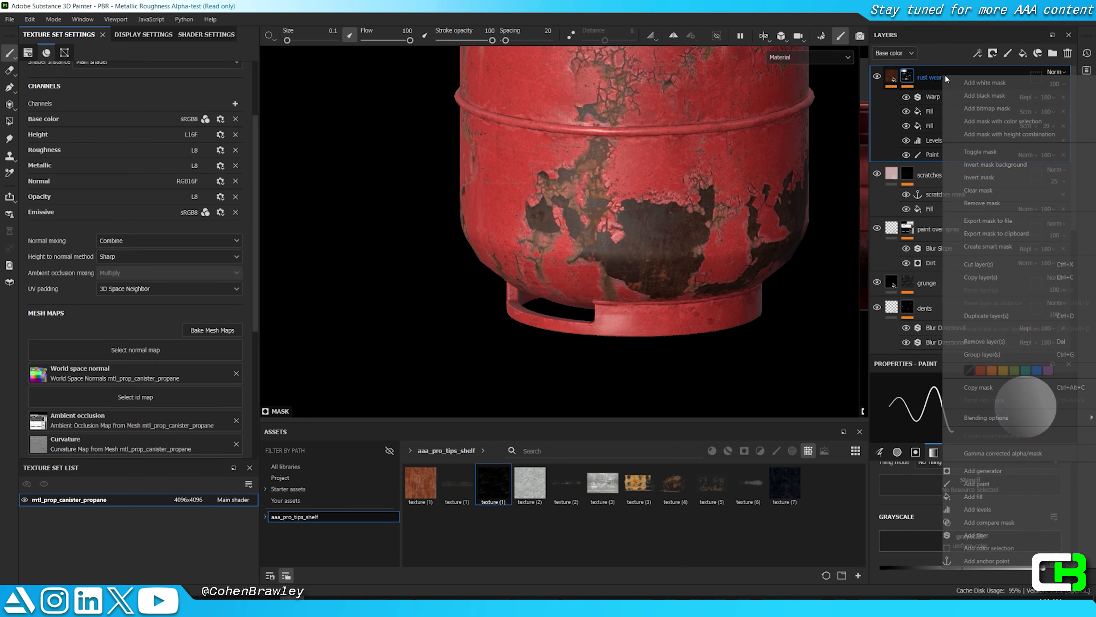
pyautogui.press('Escape')
pyautogui.hotkey('ctrl', 'd')
pyautogui.doubleClick(942, 76)
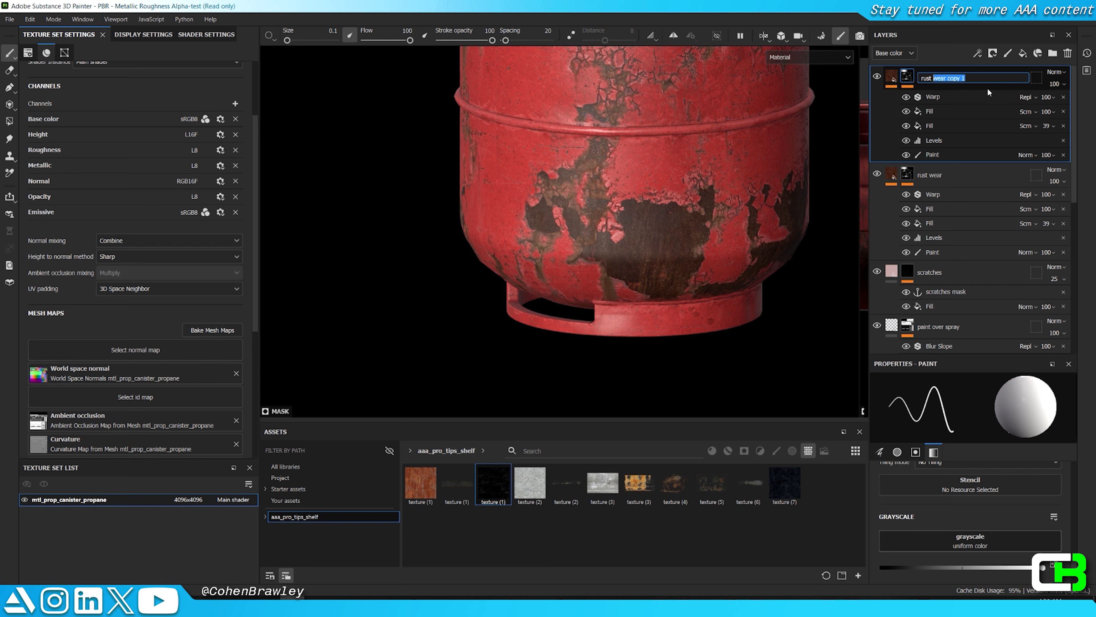
pyautogui.write('crevices')
pyautogui.press('Return')
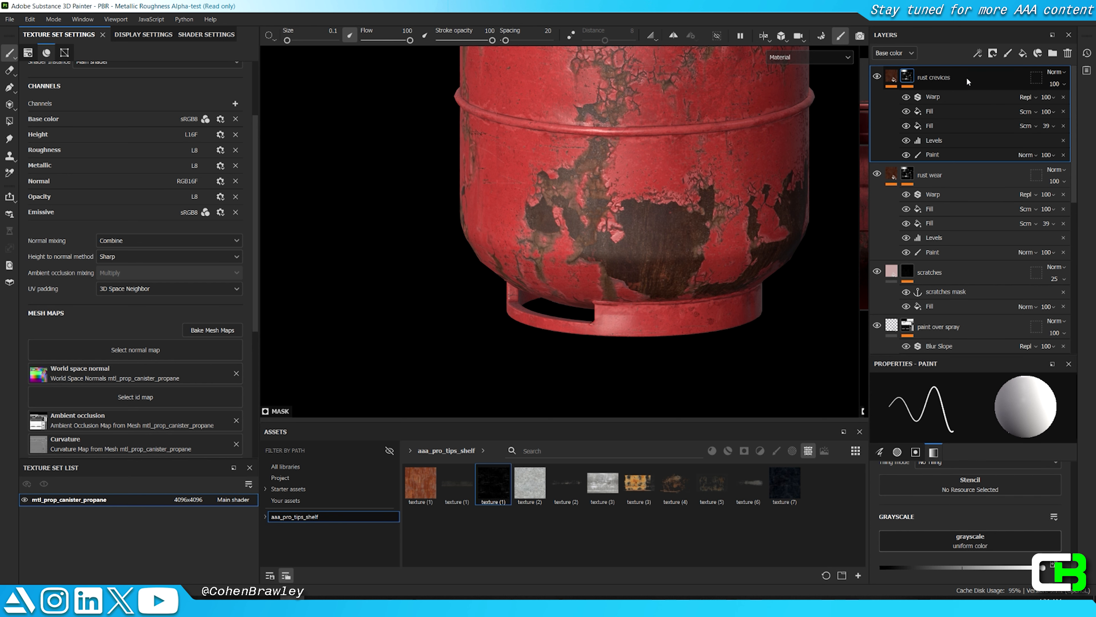
# Step: Replace the effects in the rust crevices mask with a Dirt generator
pyautogui.rightClick(966, 77)
pyautogui.click(967, 475)
pyautogui.click(954, 412)
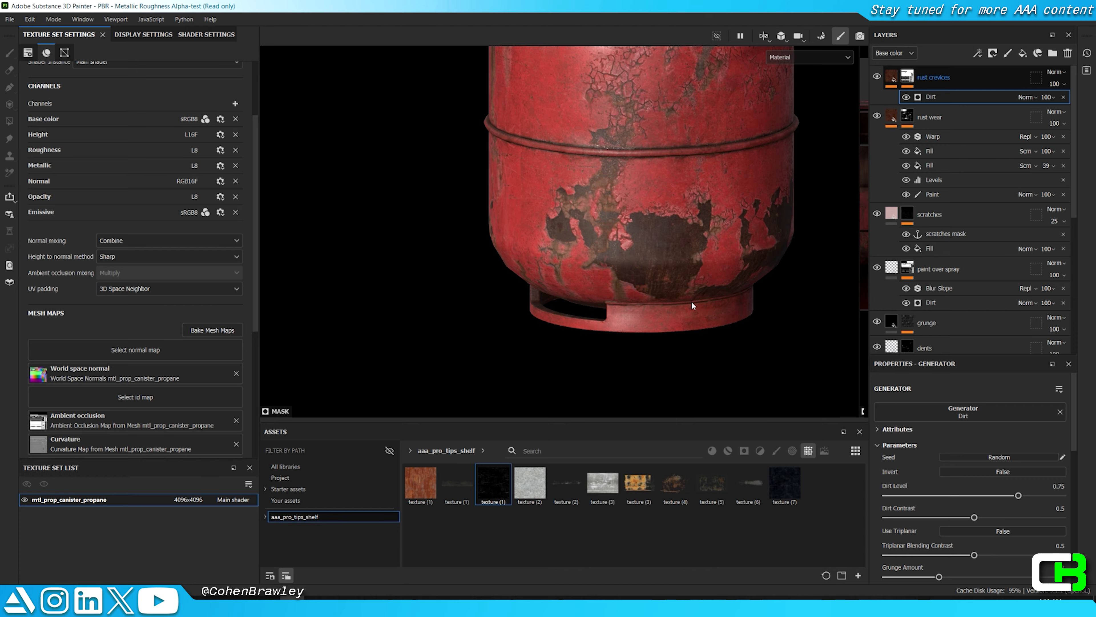
# Step: Examine the Dirt-masked rust from the base up to the valve collar and its openings
pyautogui.keyDown('alt'); pyautogui.moveTo(689, 302); pyautogui.dragTo(644, 283, button='right'); pyautogui.keyUp('alt')
pyautogui.press('Tab')
pyautogui.keyDown('alt'); pyautogui.moveTo(629, 173); pyautogui.dragTo(642, 365, button='middle'); pyautogui.keyUp('alt')
pyautogui.moveTo(642, 365)
pyautogui.keyDown('alt'); pyautogui.mouseDown()
pyautogui.moveTo(672, 386)
pyautogui.moveTo(642, 365)
pyautogui.mouseUp(); pyautogui.keyUp('alt')
pyautogui.keyDown('alt'); pyautogui.moveTo(642, 365); pyautogui.dragTo(637, 424, button='middle'); pyautogui.keyUp('alt')
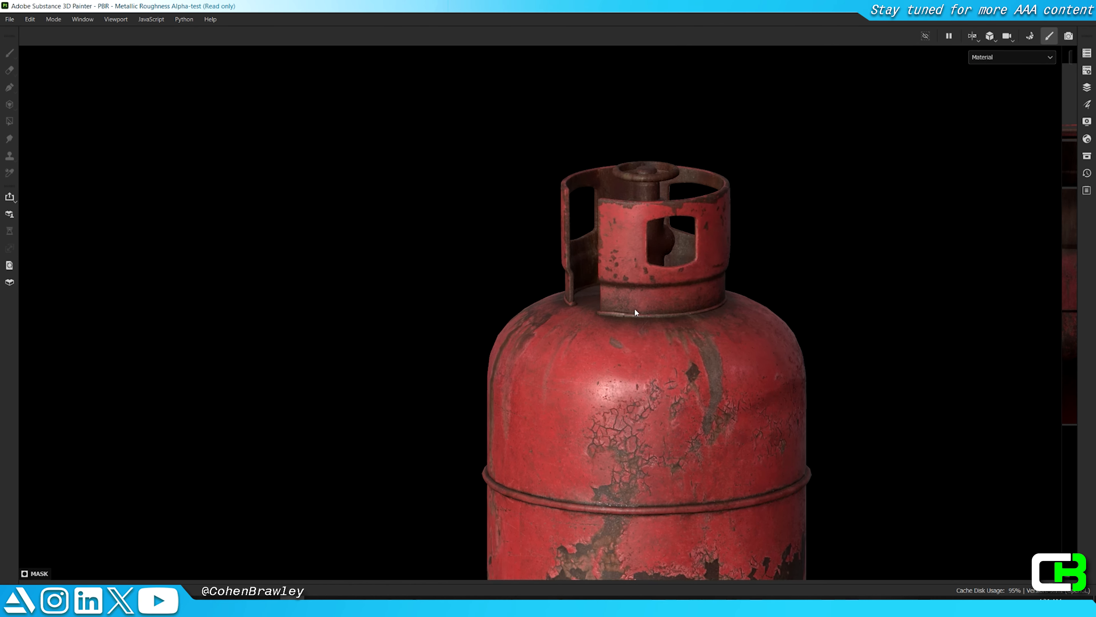
pyautogui.scroll(5, 644, 281)
pyautogui.press('Tab')
pyautogui.scroll(-3, 616, 177)
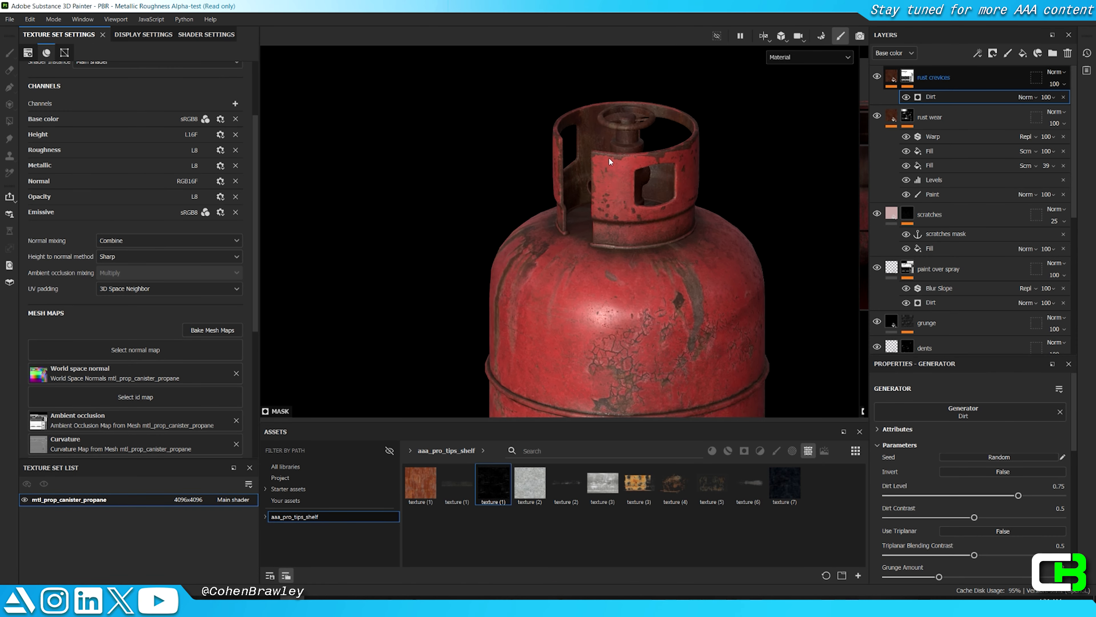
pyautogui.keyDown('alt'); pyautogui.moveTo(616, 177); pyautogui.dragTo(607, 166); pyautogui.keyUp('alt')
# Step: Add a UV Border Distance generator above the Dirt generator in the rust crevices mask
pyautogui.keyDown('alt'); pyautogui.click(908, 75); pyautogui.keyUp('alt')
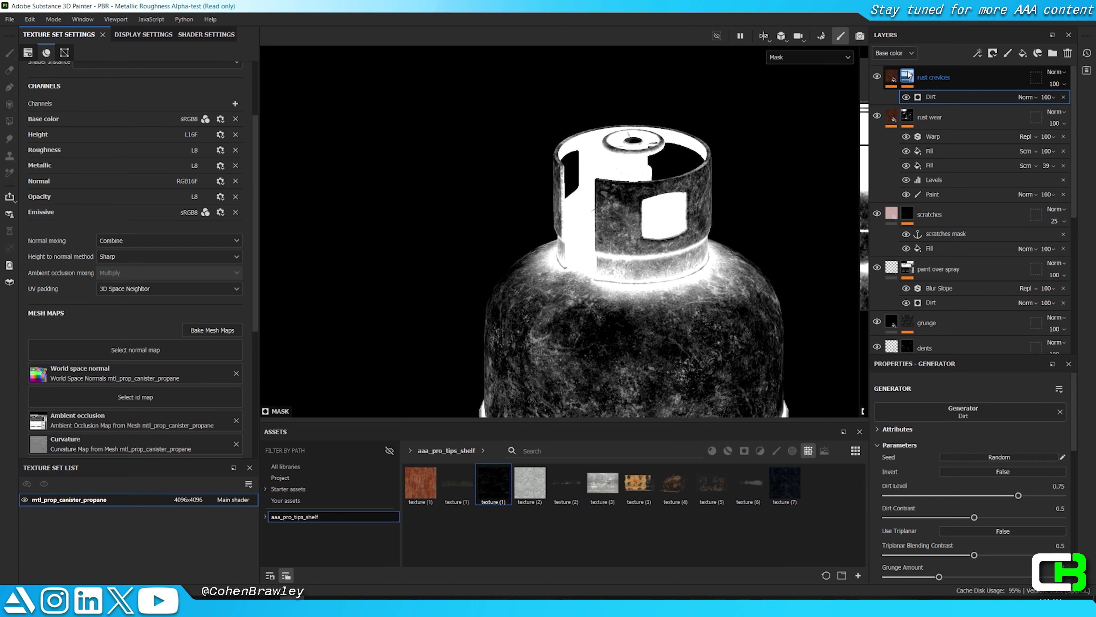
pyautogui.rightClick(908, 76)
pyautogui.click(941, 350)
pyautogui.click(964, 410)
pyautogui.click(985, 538)
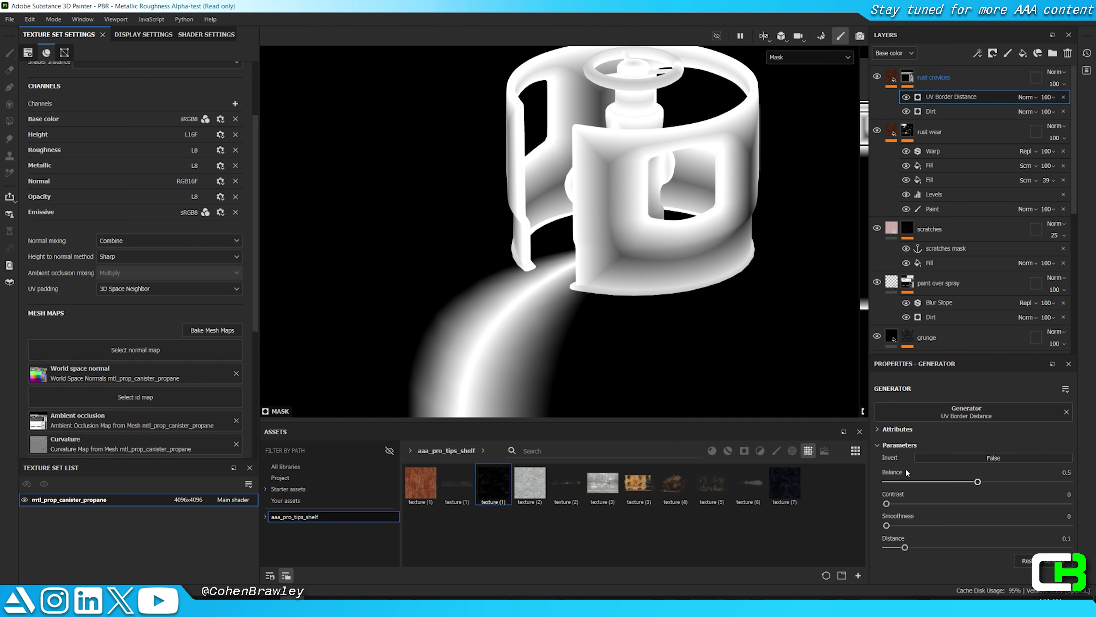
# Step: Set the UV Border Distance balance to 0.2 and multiply it over the Dirt generator
pyautogui.click(932, 482)
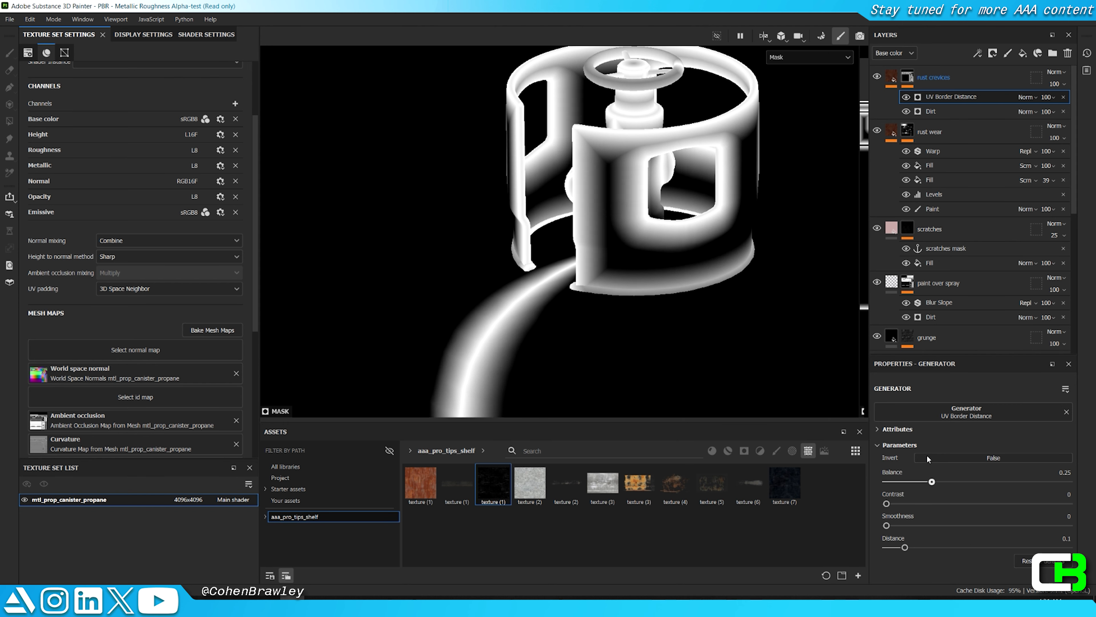
pyautogui.moveTo(926, 454); pyautogui.dragTo(923, 453)
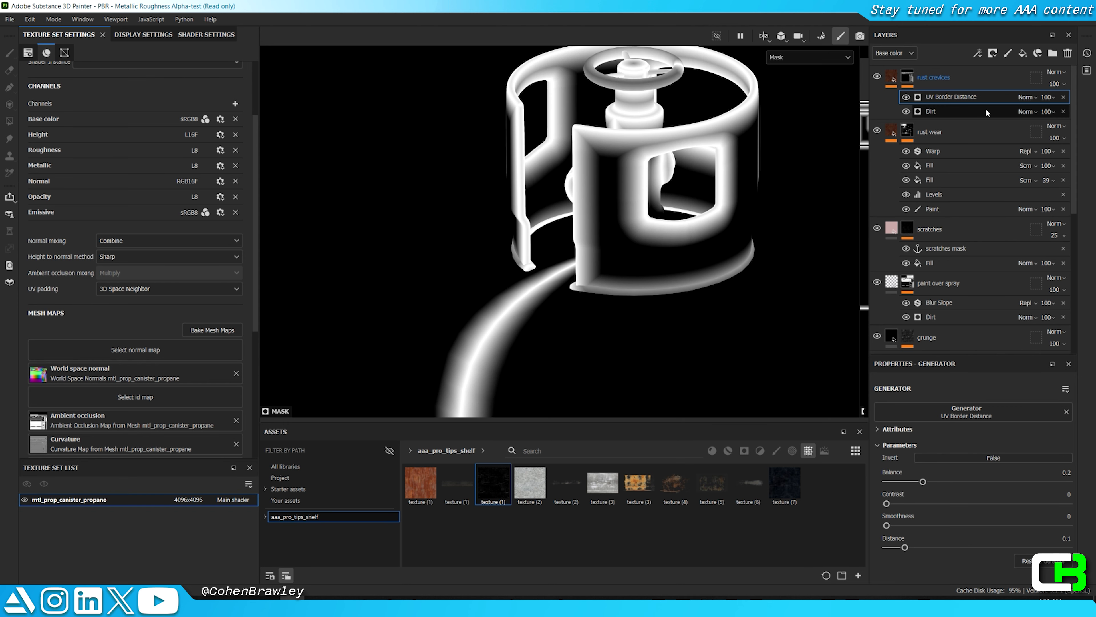
pyautogui.click(1022, 97)
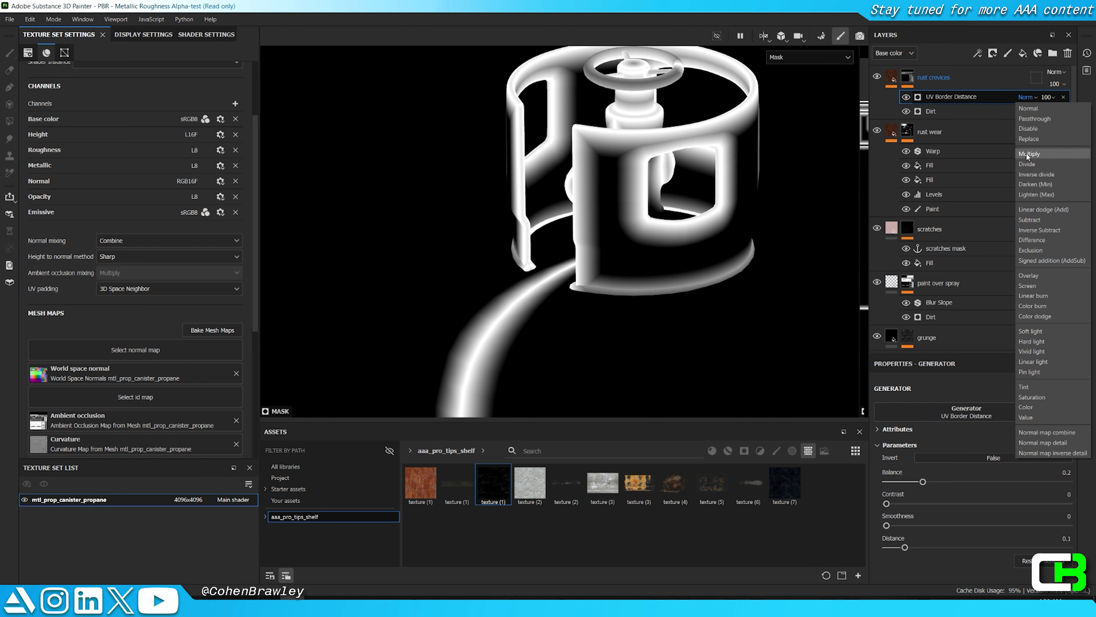
pyautogui.click(1028, 154)
pyautogui.press('m')
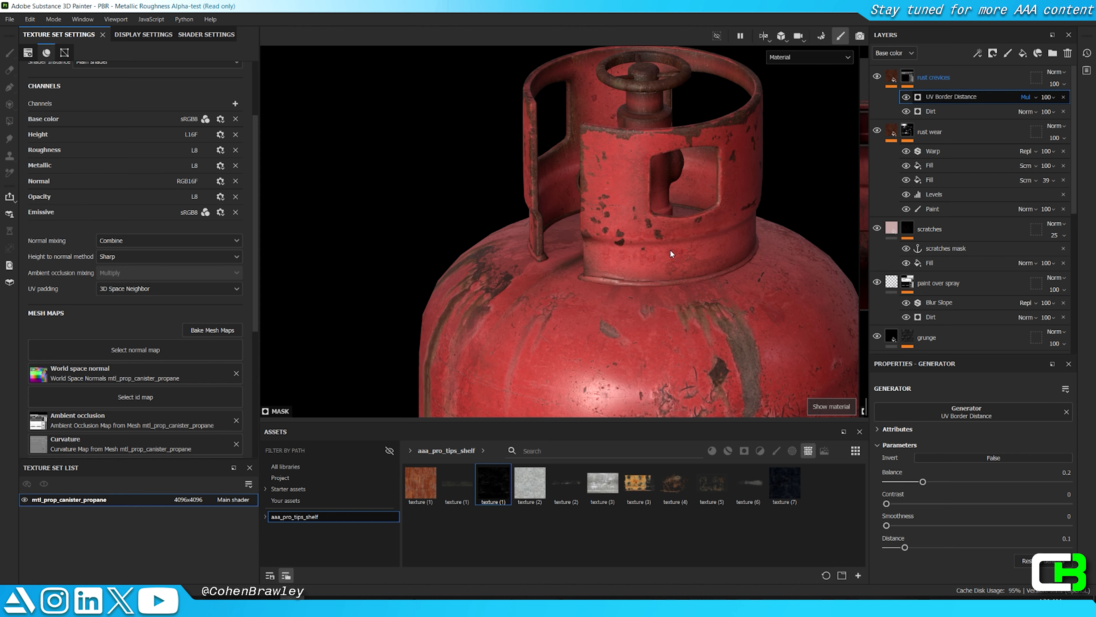
pyautogui.scroll(2, 672, 263)
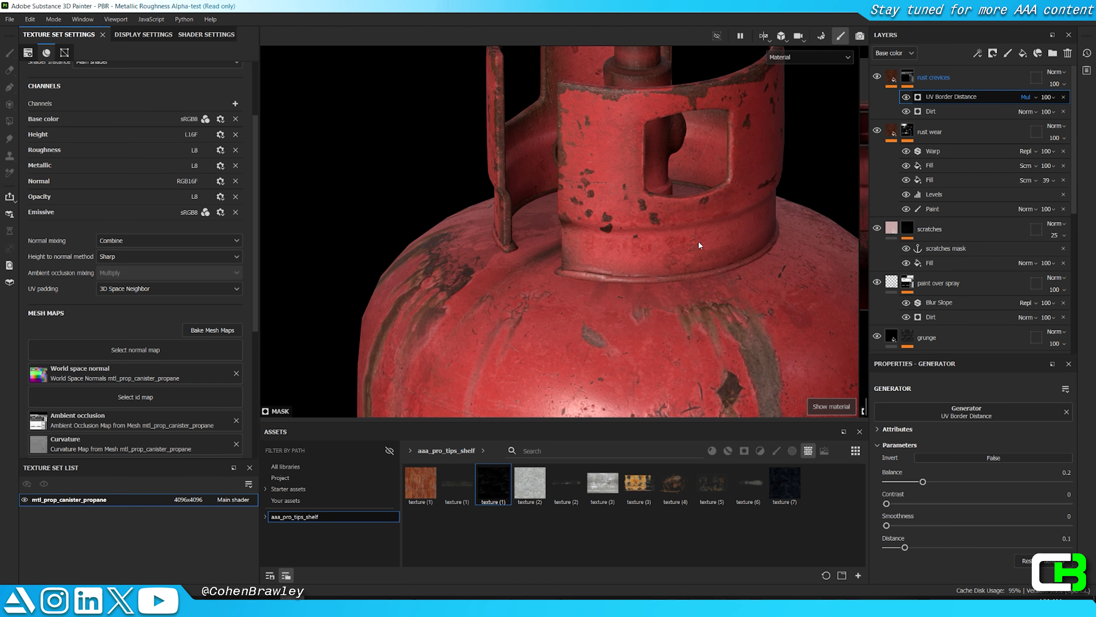
# Step: Add a Warp filter above the UV Border Distance generator in the rust crevices mask and view the mask alone
pyautogui.rightClick(943, 76)
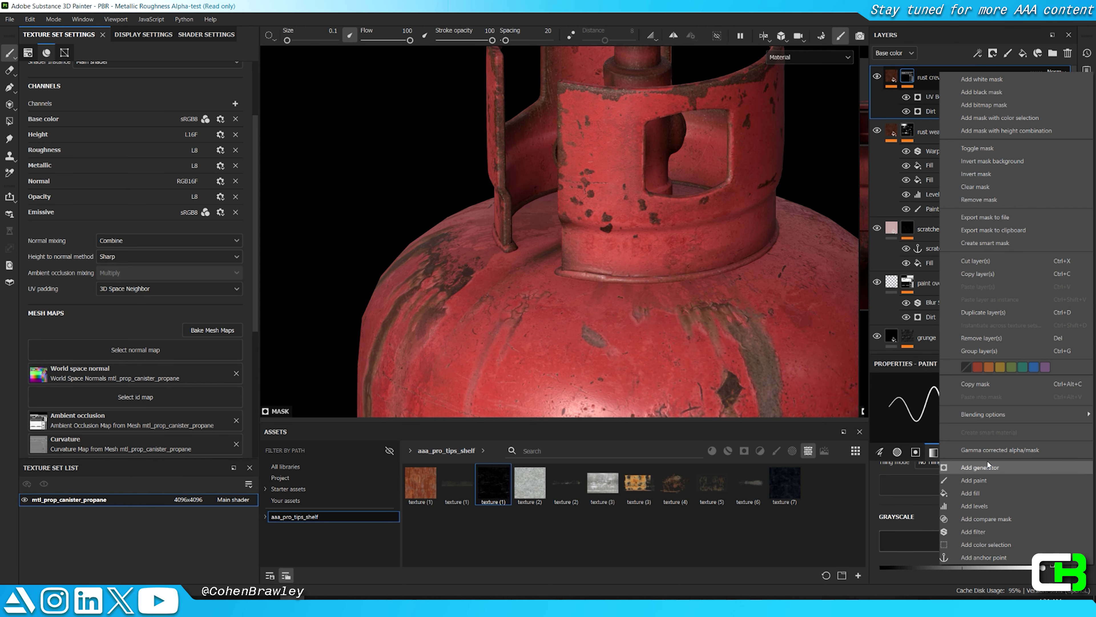
pyautogui.click(973, 529)
pyautogui.click(945, 412)
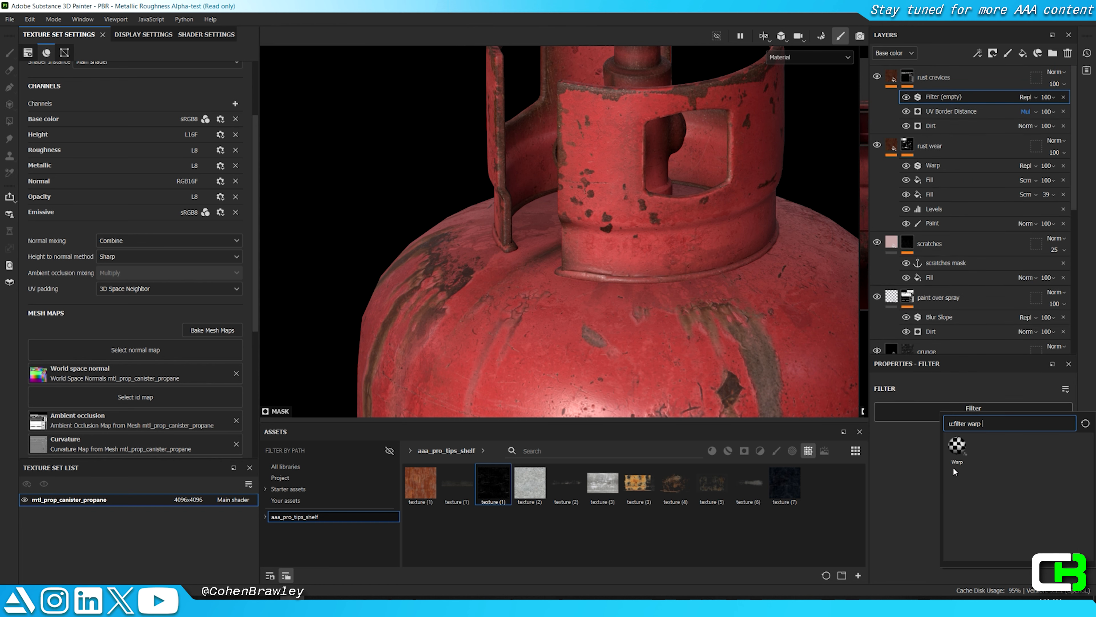
pyautogui.click(957, 452)
pyautogui.press('c')
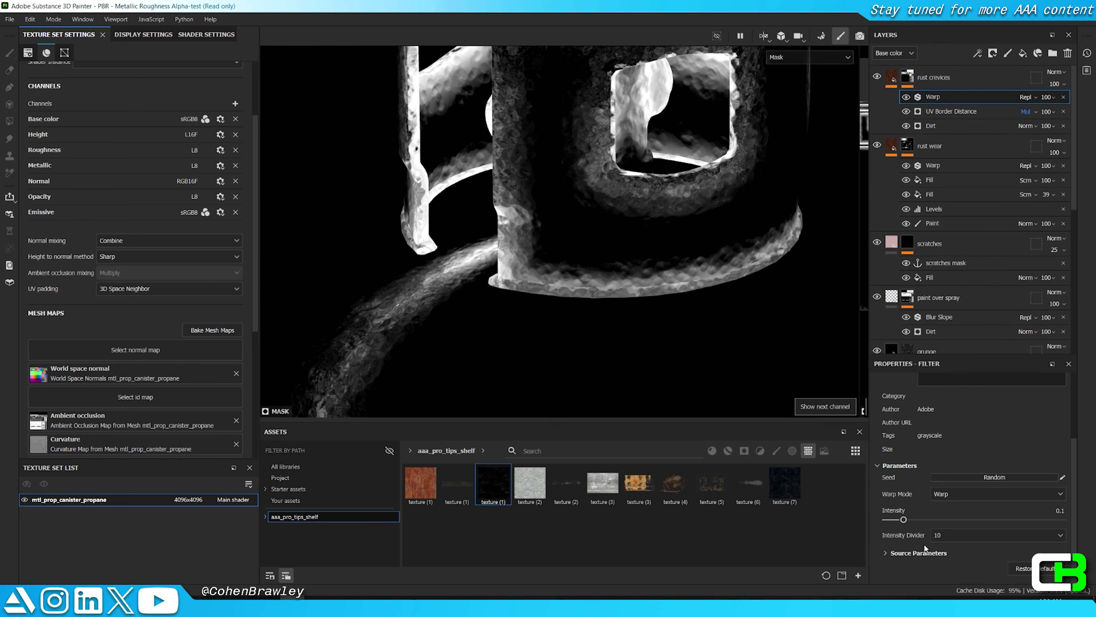
# Step: Lower the Warp filter's intensity in the rust crevices mask and check the mask against the full material
pyautogui.scroll(-3, 923, 551)
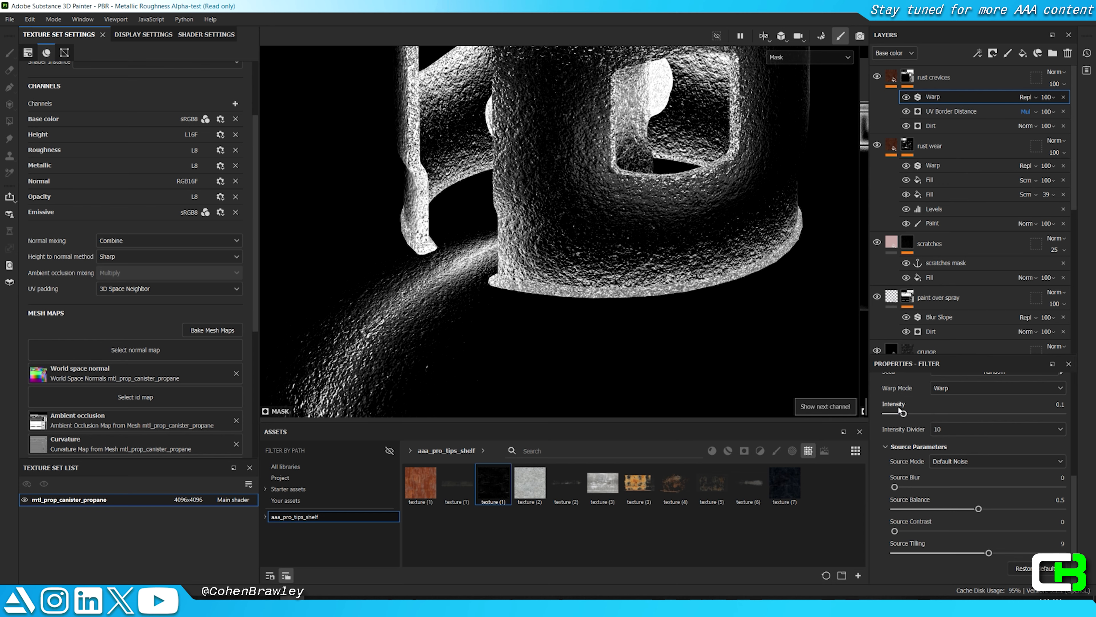
pyautogui.moveTo(900, 410); pyautogui.dragTo(892, 412)
pyautogui.keyDown('alt'); pyautogui.moveTo(625, 207); pyautogui.dragTo(687, 234); pyautogui.keyUp('alt')
pyautogui.press('m')
pyautogui.scroll(5, 688, 234)
pyautogui.keyDown('alt'); pyautogui.click(907, 76); pyautogui.keyUp('alt')
pyautogui.scroll(-4, 651, 230)
pyautogui.press('m')
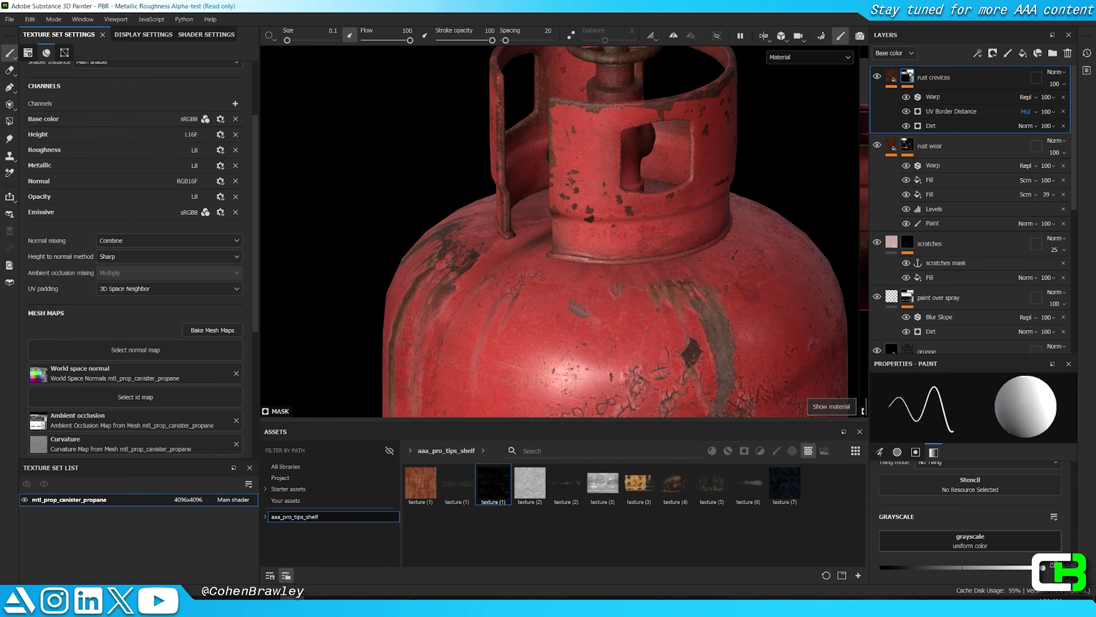
# Step: Add a paint effect on top of the rust crevices mask and choose the Dots Erased brush from all libraries
pyautogui.rightClick(941, 73)
pyautogui.click(975, 479)
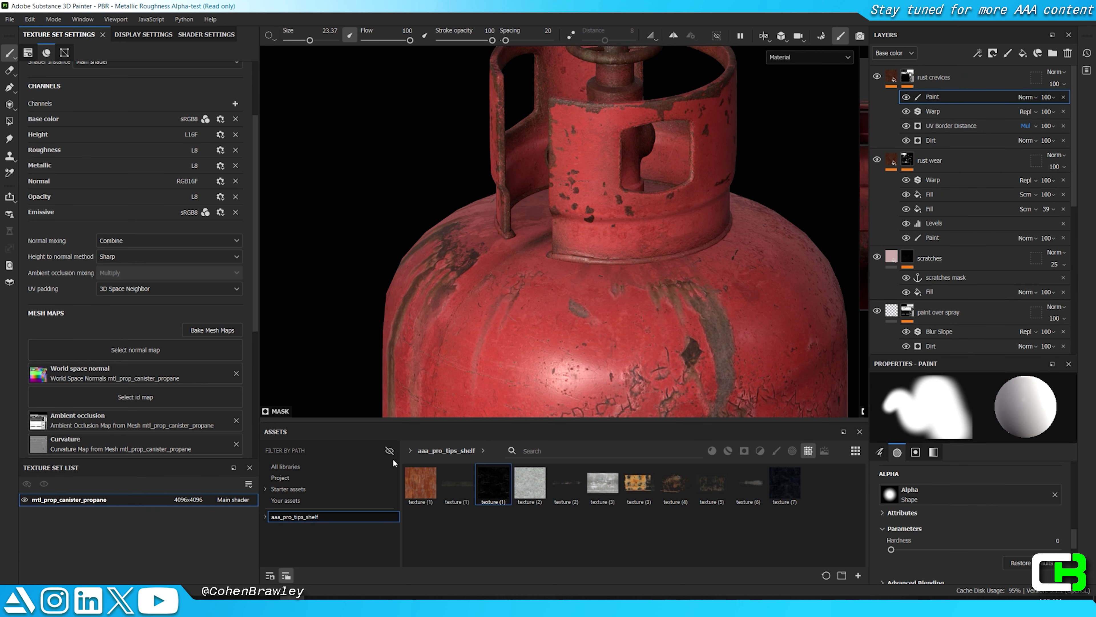
pyautogui.click(285, 466)
pyautogui.click(760, 451)
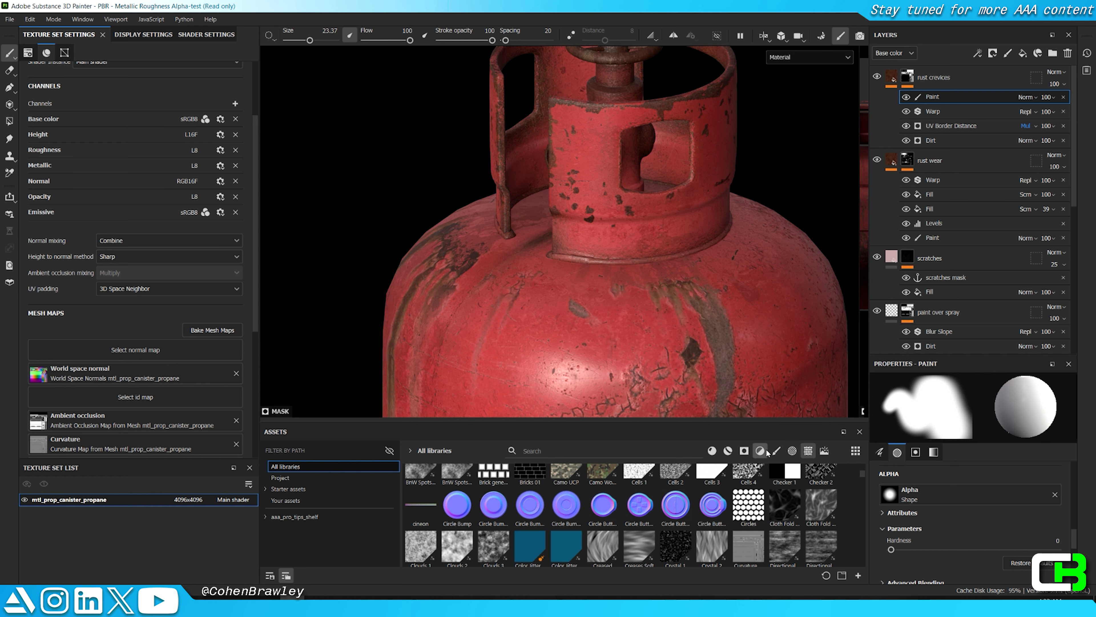
pyautogui.click(777, 451)
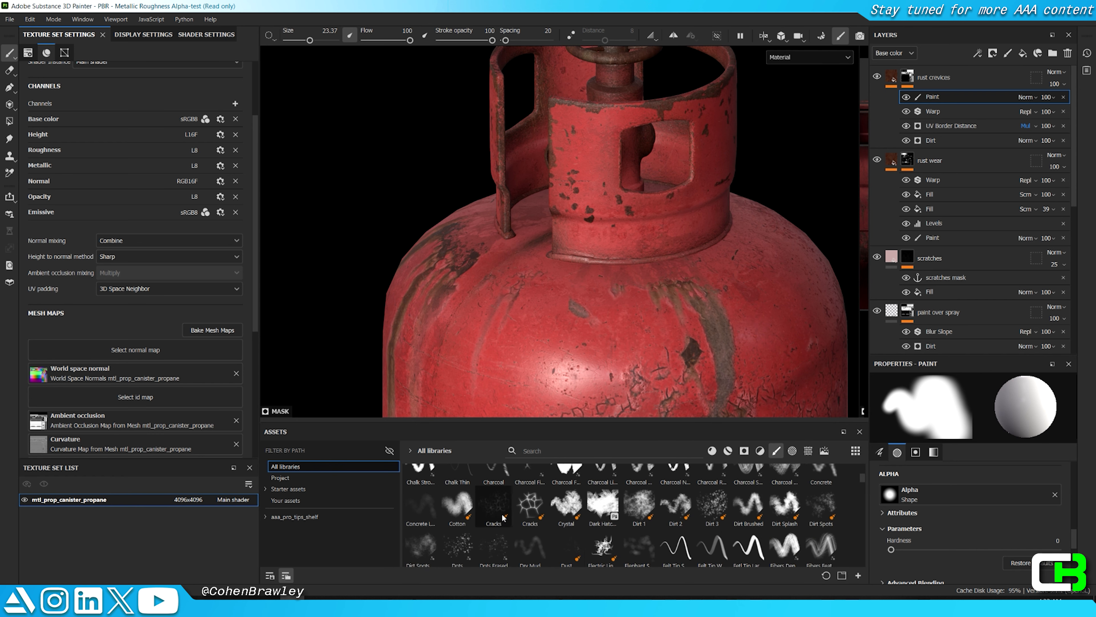
pyautogui.click(483, 547)
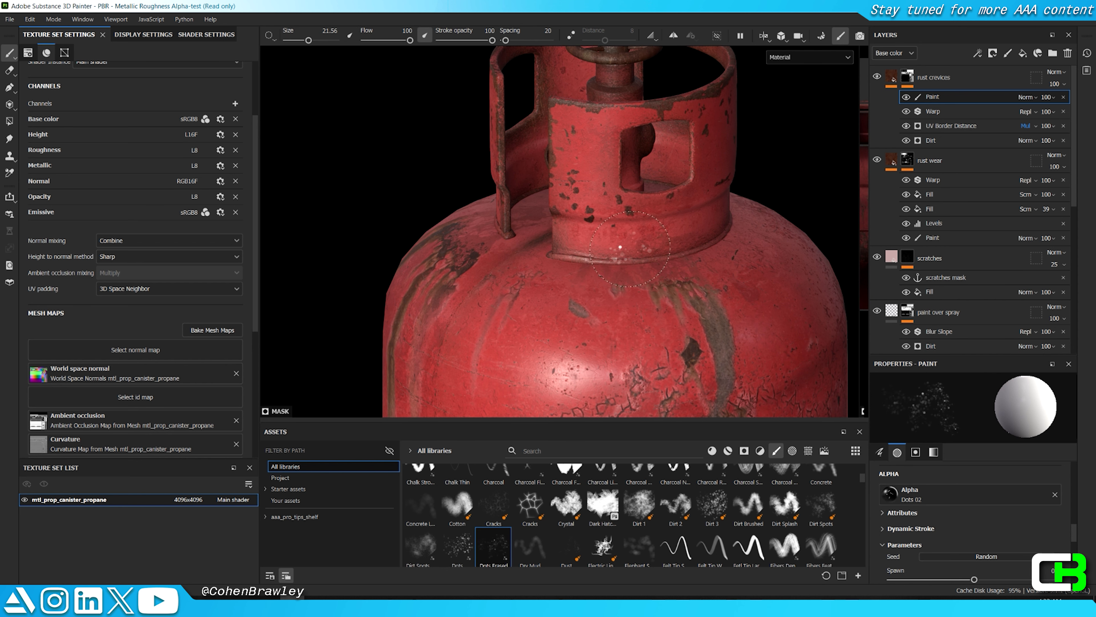
# Step: Set the brush spacing to 5 and paint rust speckles along the collar's base seam at a size of about 13.9
pyautogui.scroll(3, 620, 246)
pyautogui.scroll(-6, 988, 554)
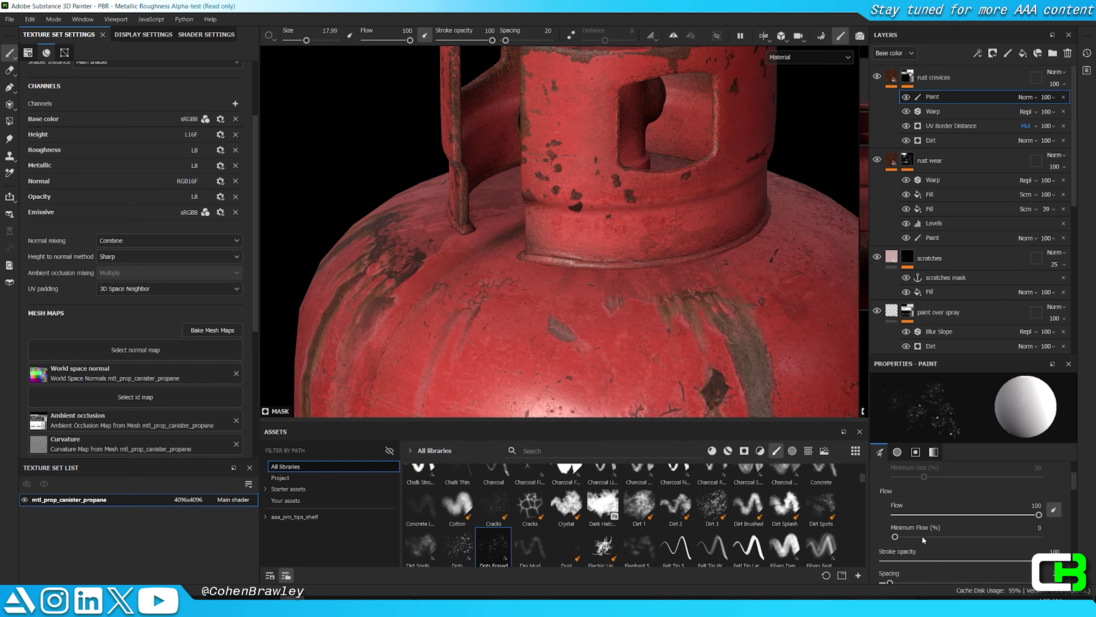
pyautogui.scroll(-1, 922, 535)
pyautogui.moveTo(890, 551); pyautogui.dragTo(883, 551)
pyautogui.scroll(3, 620, 255)
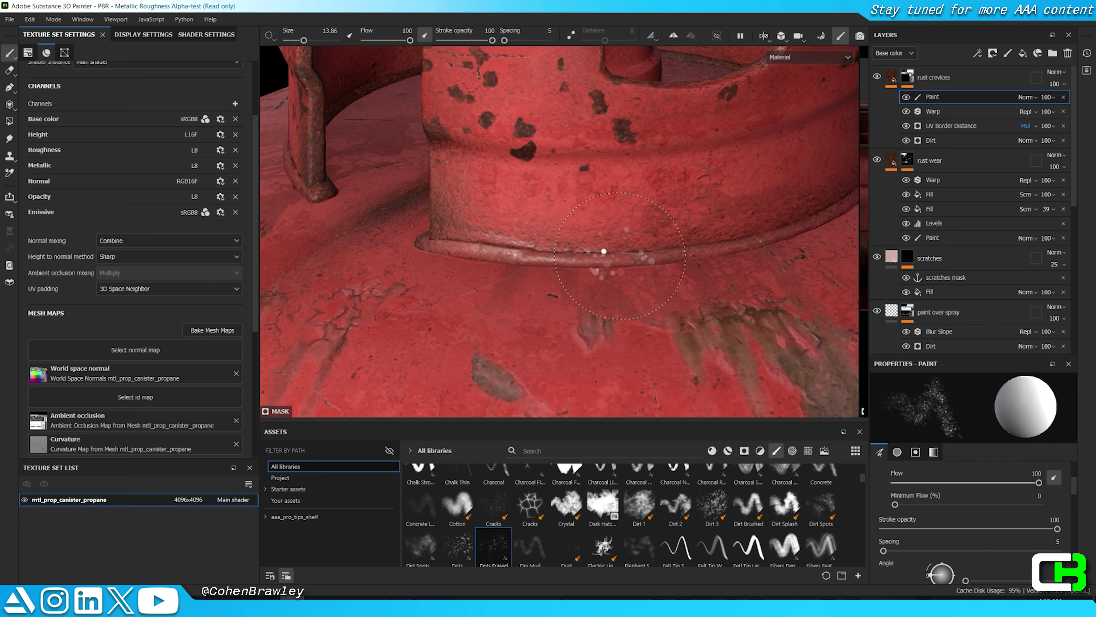
pyautogui.moveTo(577, 212); pyautogui.dragTo(677, 254)
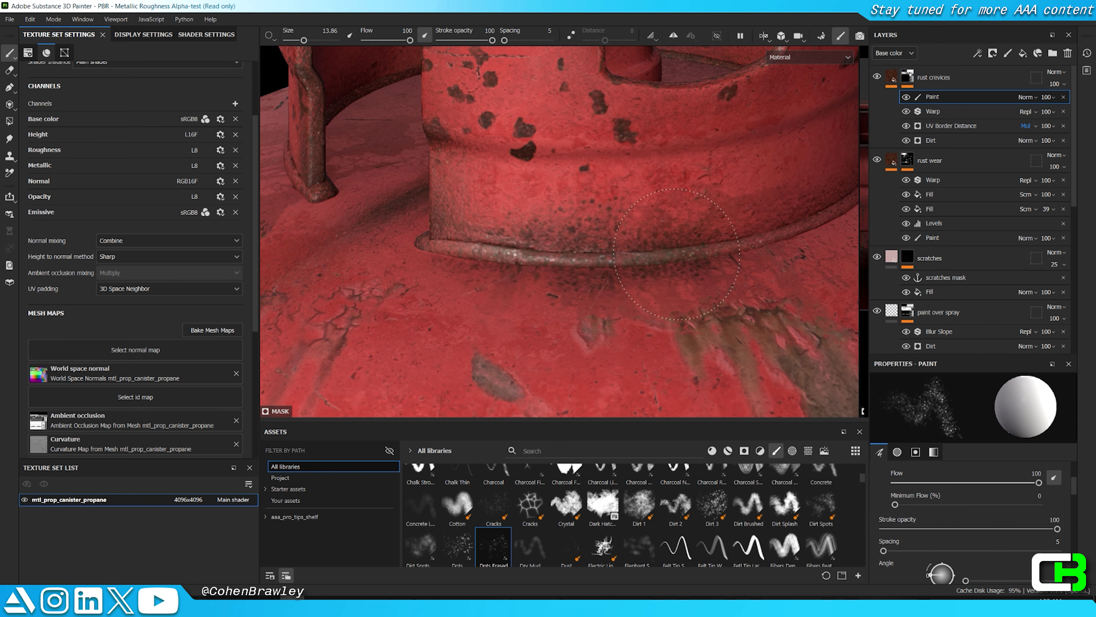
pyautogui.press('Tab')
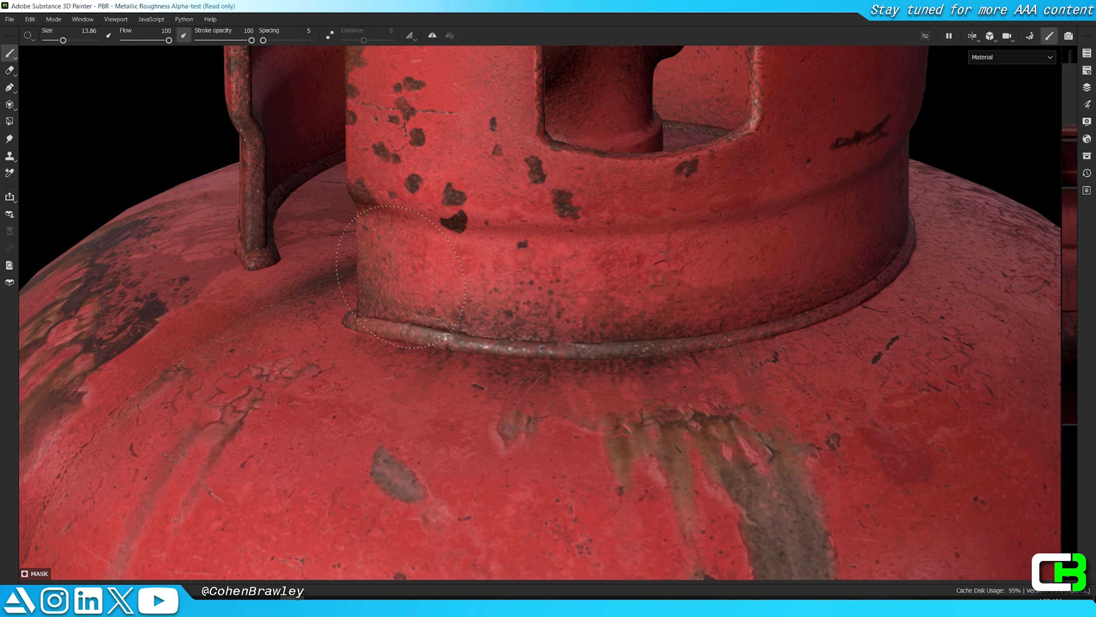
# Step: Extend the speckled rust around the collar's base seam and onto the shoulder below its small window
pyautogui.scroll(-4, 518, 329)
pyautogui.scroll(-2, 509, 324)
pyautogui.keyDown('alt'); pyautogui.moveTo(492, 313); pyautogui.dragTo(428, 302); pyautogui.keyUp('alt')
pyautogui.scroll(6, 589, 292)
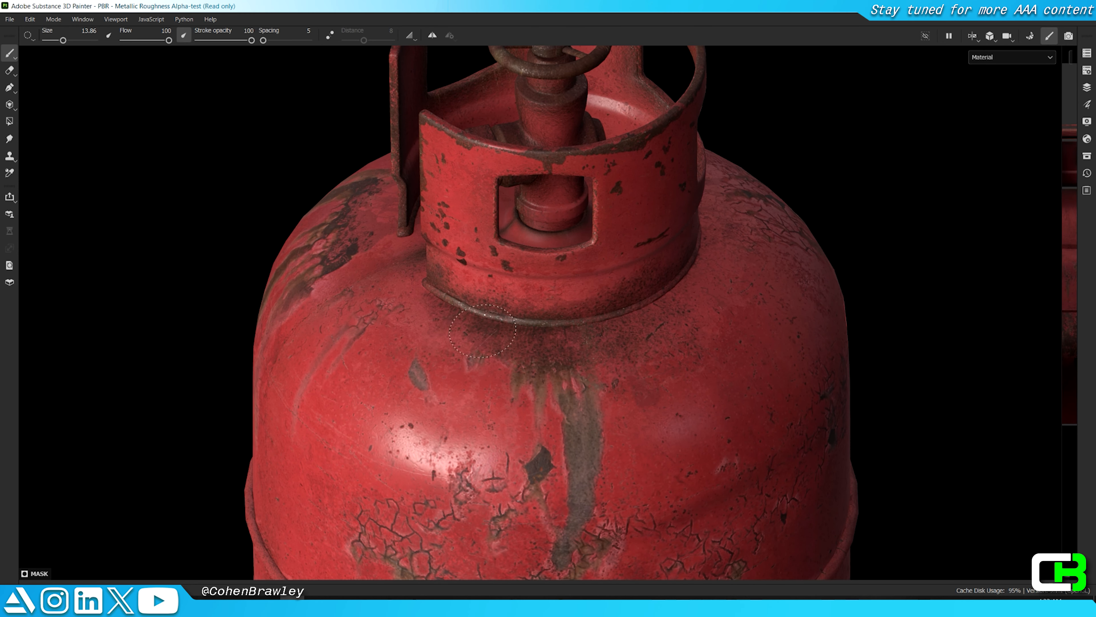
pyautogui.scroll(-5, 685, 290)
pyautogui.keyDown('alt'); pyautogui.moveTo(673, 290); pyautogui.dragTo(412, 265); pyautogui.keyUp('alt')
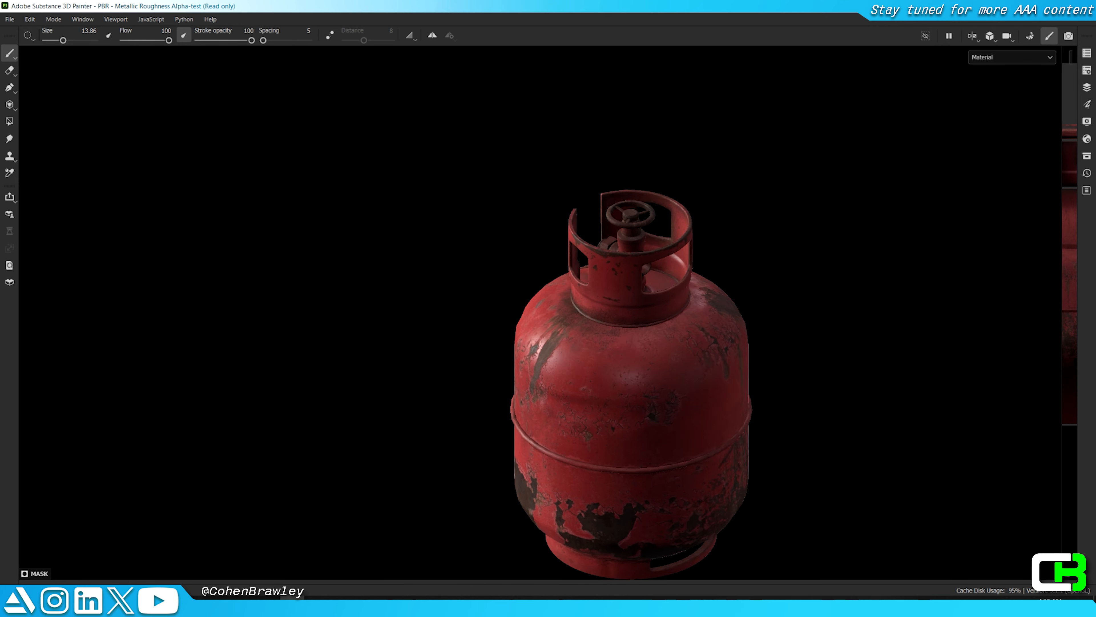
pyautogui.scroll(4, 678, 289)
pyautogui.scroll(5, 672, 289)
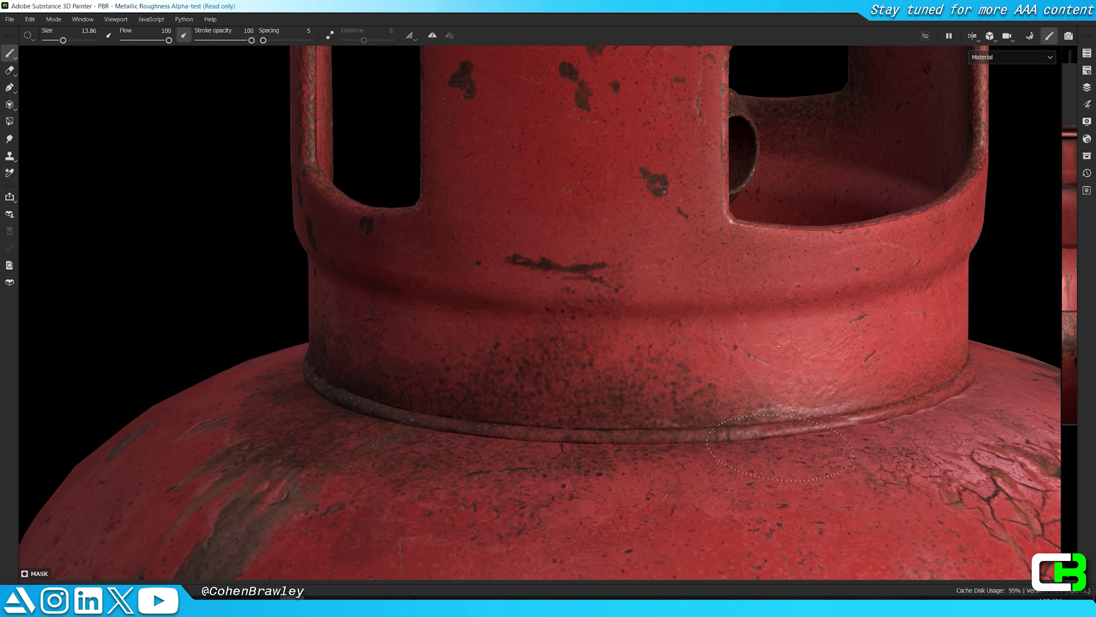
# Step: Paint rust speckles along the collar's base seam towards the side facing the valve outlet
pyautogui.scroll(-8, 1005, 379)
pyautogui.moveTo(535, 289)
pyautogui.keyDown('alt'); pyautogui.mouseDown()
pyautogui.moveTo(670, 267)
pyautogui.moveTo(534, 289)
pyautogui.mouseUp(); pyautogui.keyUp('alt')
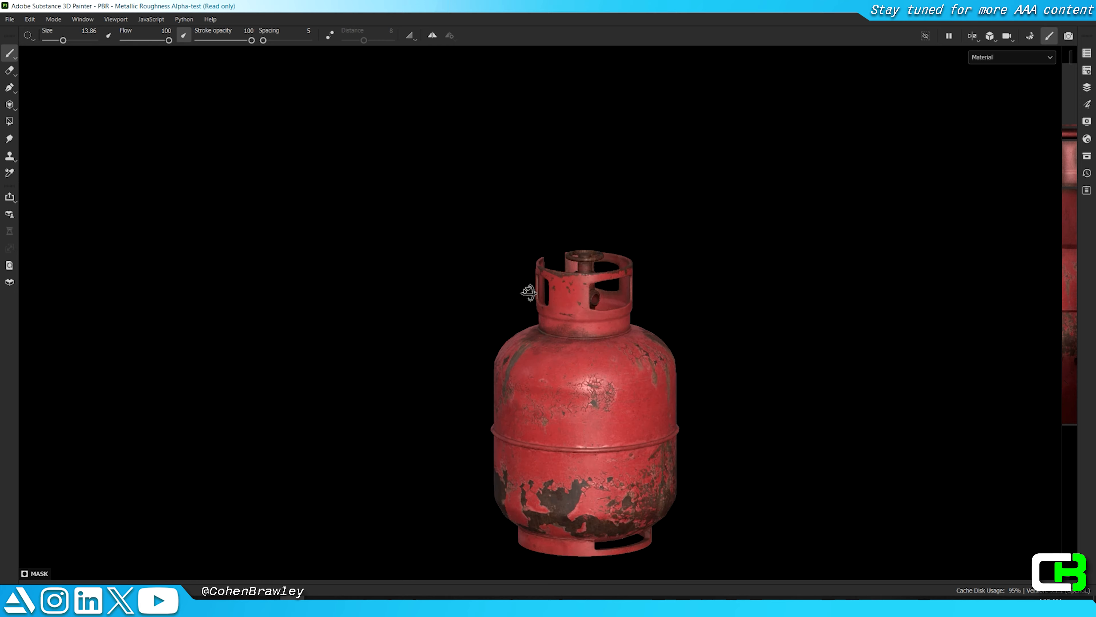
pyautogui.scroll(4, 599, 312)
pyautogui.scroll(3, 599, 311)
pyautogui.keyDown('alt'); pyautogui.moveTo(679, 355); pyautogui.dragTo(482, 311, button='middle'); pyautogui.keyUp('alt')
pyautogui.keyDown('alt'); pyautogui.moveTo(482, 311); pyautogui.dragTo(399, 335); pyautogui.keyUp('alt')
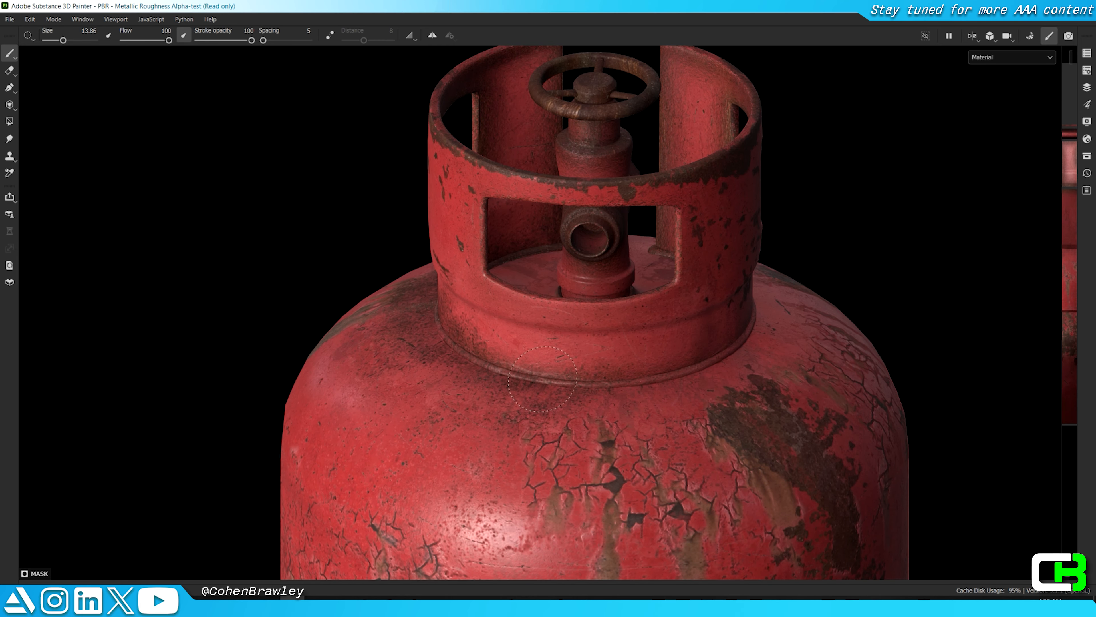
pyautogui.scroll(-5, 483, 294)
pyautogui.scroll(8, 474, 311)
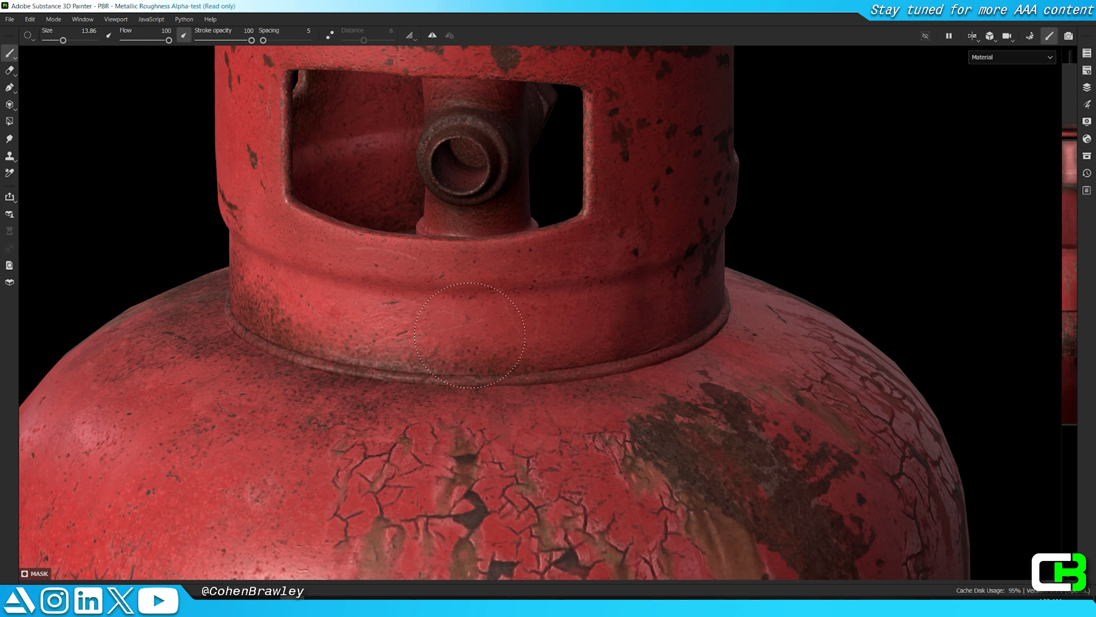
pyautogui.scroll(-5, 635, 335)
# Step: Switch to the Dirt Spots brush and enlarge it to about 22.6
pyautogui.press('Tab')
pyautogui.scroll(3, 561, 259)
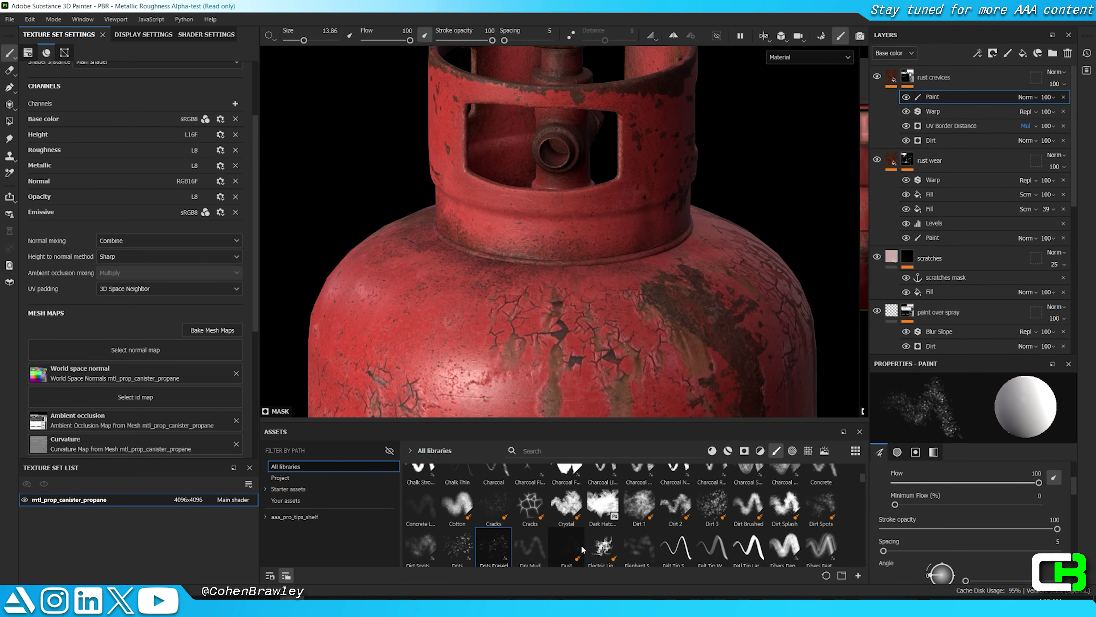
pyautogui.scroll(-3, 532, 522)
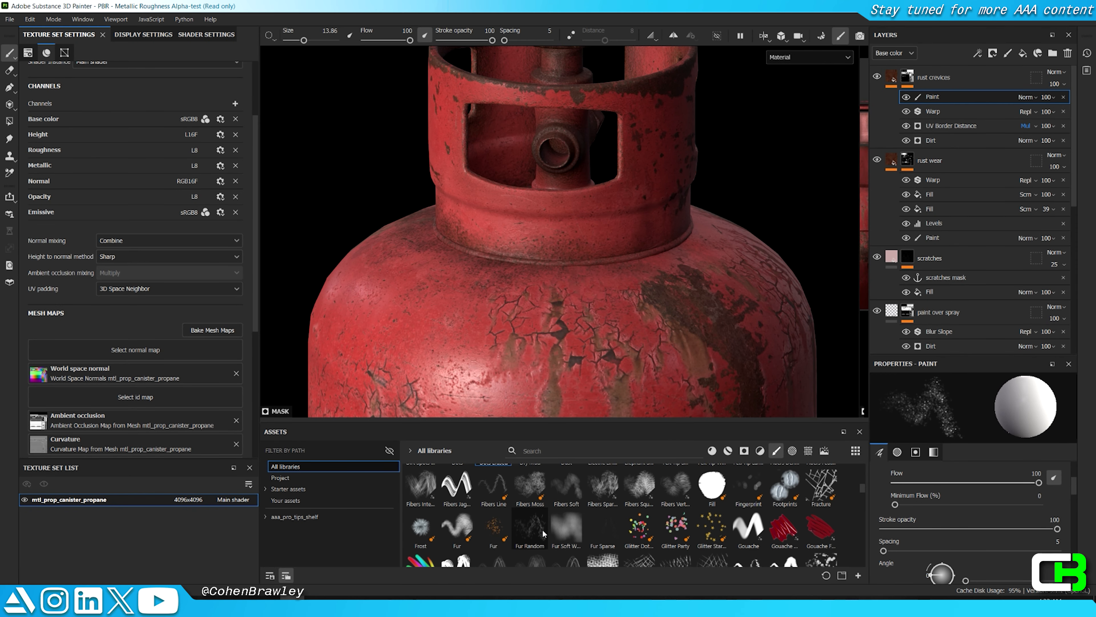
pyautogui.scroll(3, 500, 510)
pyautogui.click(435, 547)
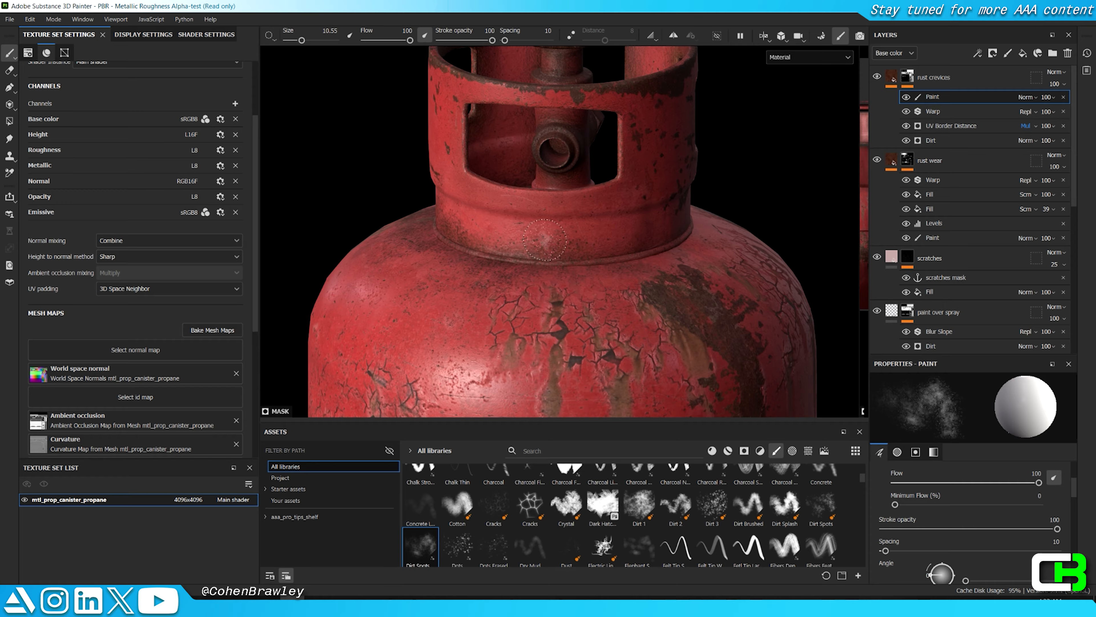
pyautogui.press('Tab')
pyautogui.press(']')
pyautogui.press(']')
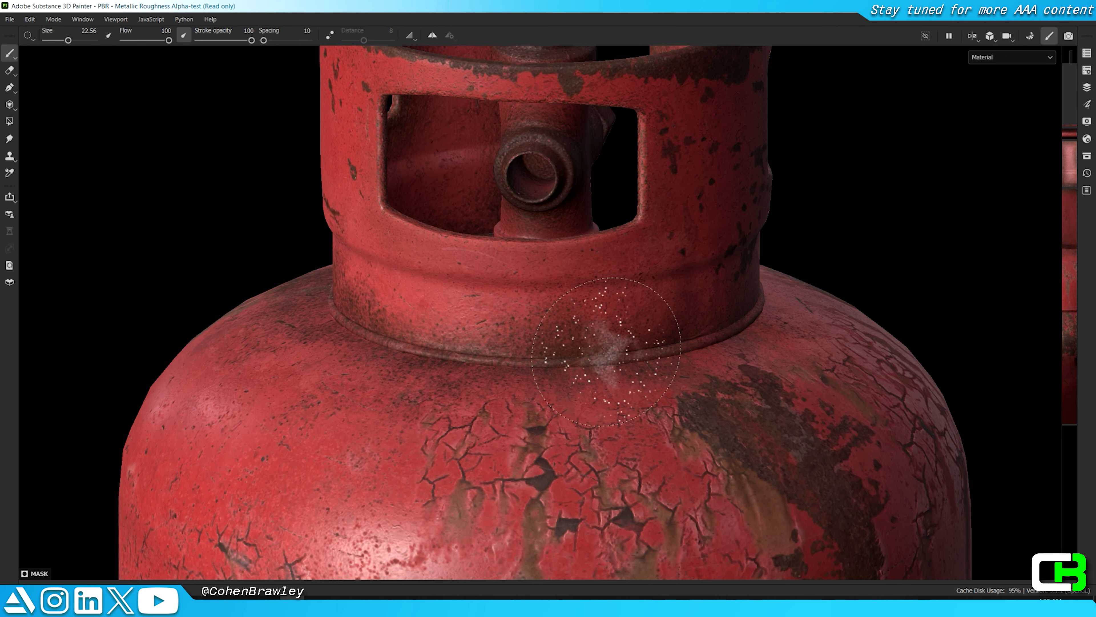
# Step: Paint dirt-spot rust around the collar's base seam, from the valve outlet side past the cracked paint patches
pyautogui.keyDown('alt'); pyautogui.moveTo(380, 293); pyautogui.dragTo(531, 246); pyautogui.keyUp('alt')
pyautogui.keyDown('alt'); pyautogui.moveTo(532, 246); pyautogui.dragTo(776, 270, button='middle'); pyautogui.keyUp('alt')
pyautogui.keyDown('alt'); pyautogui.moveTo(531, 337); pyautogui.dragTo(717, 345); pyautogui.keyUp('alt')
pyautogui.keyDown('alt'); pyautogui.moveTo(717, 346); pyautogui.dragTo(207, 339, button='right'); pyautogui.keyUp('alt')
pyautogui.keyDown('alt'); pyautogui.moveTo(544, 306); pyautogui.dragTo(440, 309); pyautogui.keyUp('alt')
pyautogui.keyDown('alt'); pyautogui.moveTo(186, 324); pyautogui.dragTo(589, 340, button='right'); pyautogui.keyUp('alt')
pyautogui.moveTo(588, 339)
pyautogui.keyDown('alt'); pyautogui.mouseDown()
pyautogui.moveTo(488, 363)
pyautogui.moveTo(337, 358)
pyautogui.mouseUp(); pyautogui.keyUp('alt')
pyautogui.keyDown('alt'); pyautogui.moveTo(336, 358); pyautogui.dragTo(534, 362, button='right'); pyautogui.keyUp('alt')
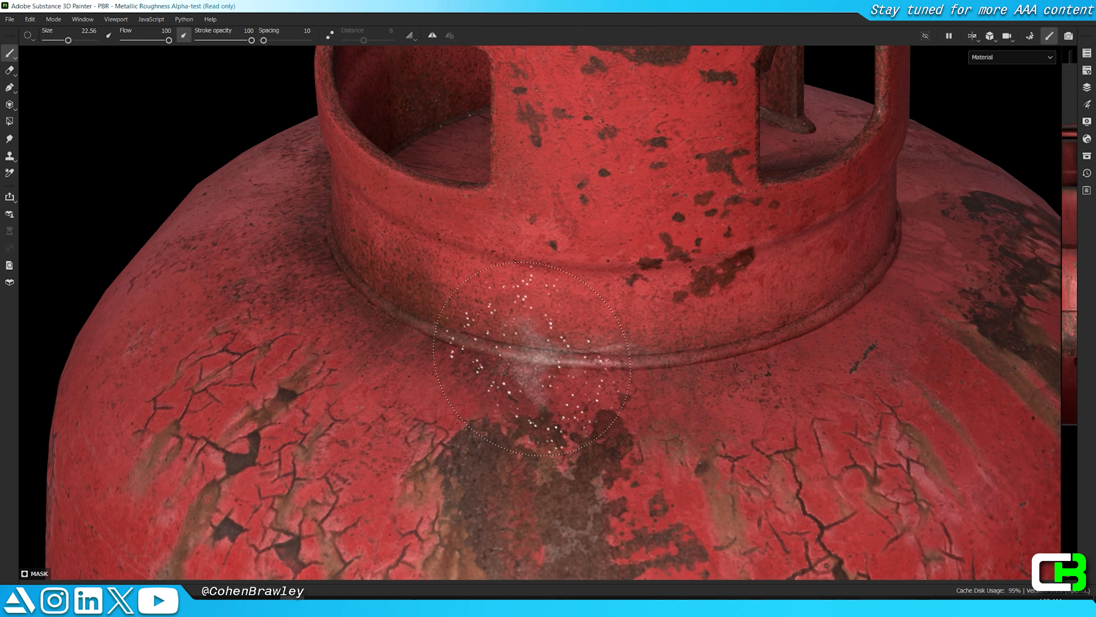
# Step: Carry the dirt-spot rust along the collar's base seam to the edge of the collar's open gap
pyautogui.keyDown('alt'); pyautogui.moveTo(881, 319); pyautogui.dragTo(460, 309); pyautogui.keyUp('alt')
pyautogui.keyDown('alt'); pyautogui.moveTo(799, 352); pyautogui.dragTo(563, 360); pyautogui.keyUp('alt')
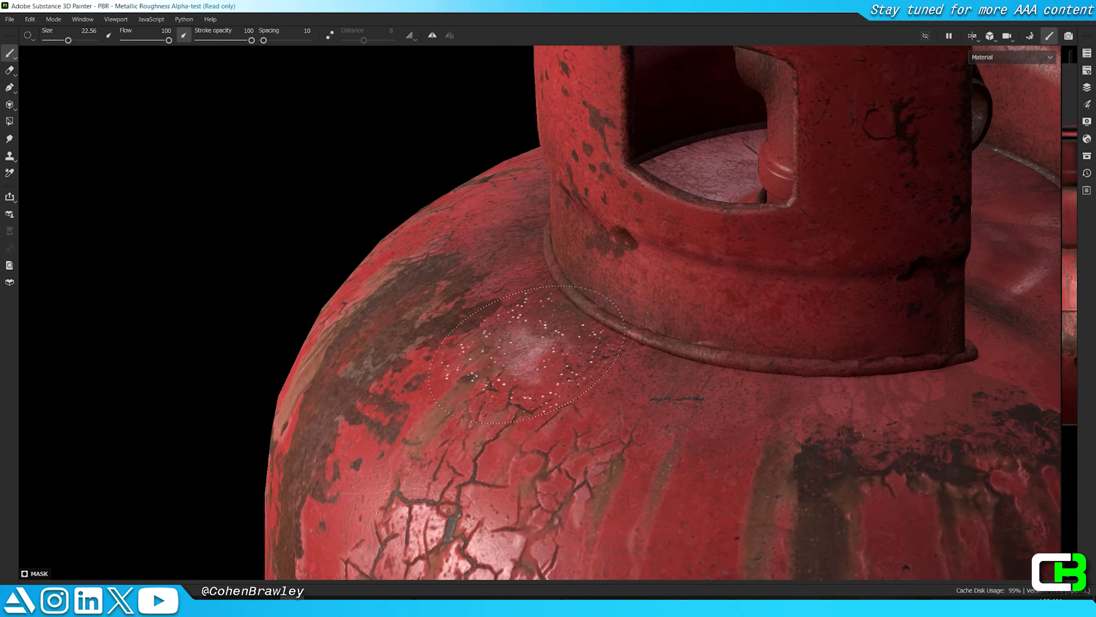
pyautogui.keyDown('alt'); pyautogui.moveTo(570, 361); pyautogui.dragTo(445, 388, button='middle'); pyautogui.keyUp('alt')
pyautogui.keyDown('alt'); pyautogui.moveTo(796, 441); pyautogui.dragTo(497, 317, button='middle'); pyautogui.keyUp('alt')
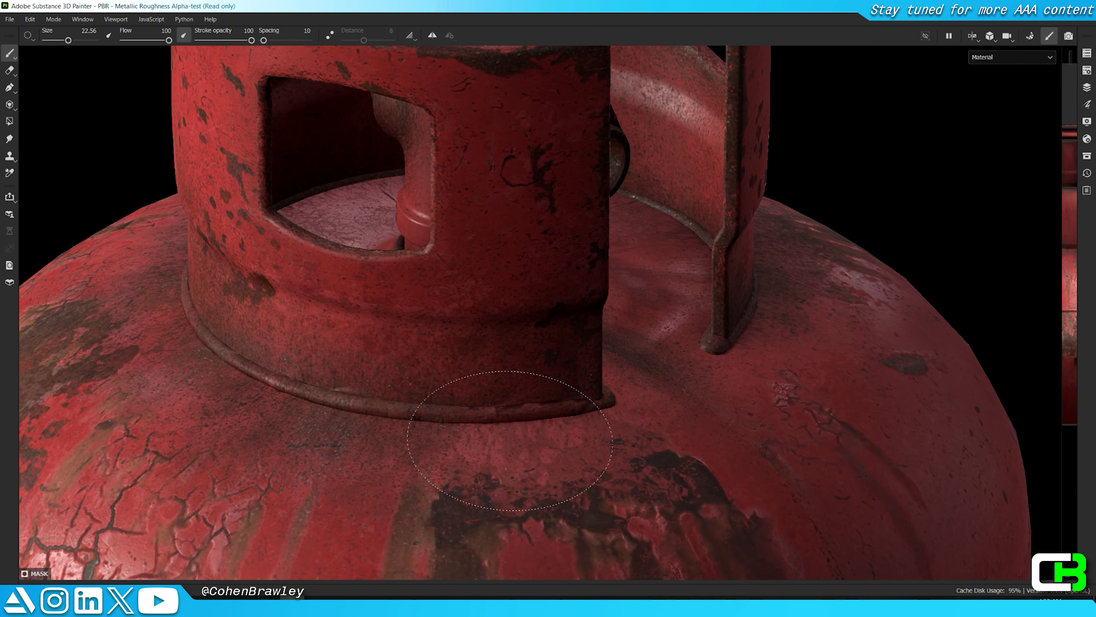
# Step: Paint rust over the canister's top surface inside the collar, around the valve
pyautogui.keyDown('alt'); pyautogui.moveTo(653, 331); pyautogui.dragTo(617, 490, button='middle'); pyautogui.keyUp('alt')
pyautogui.keyDown('alt'); pyautogui.moveTo(616, 489); pyautogui.dragTo(622, 535); pyautogui.keyUp('alt')
pyautogui.keyDown('alt'); pyautogui.moveTo(593, 311); pyautogui.dragTo(589, 404); pyautogui.keyUp('alt')
pyautogui.keyDown('alt'); pyautogui.moveTo(643, 423); pyautogui.dragTo(571, 298, button='right'); pyautogui.keyUp('alt')
pyautogui.keyDown('alt'); pyautogui.moveTo(570, 298); pyautogui.dragTo(609, 394, button='middle'); pyautogui.keyUp('alt')
pyautogui.keyDown('alt'); pyautogui.moveTo(610, 394); pyautogui.dragTo(539, 421); pyautogui.keyUp('alt')
pyautogui.keyDown('alt'); pyautogui.moveTo(538, 421); pyautogui.dragTo(660, 345, button='middle'); pyautogui.keyUp('alt')
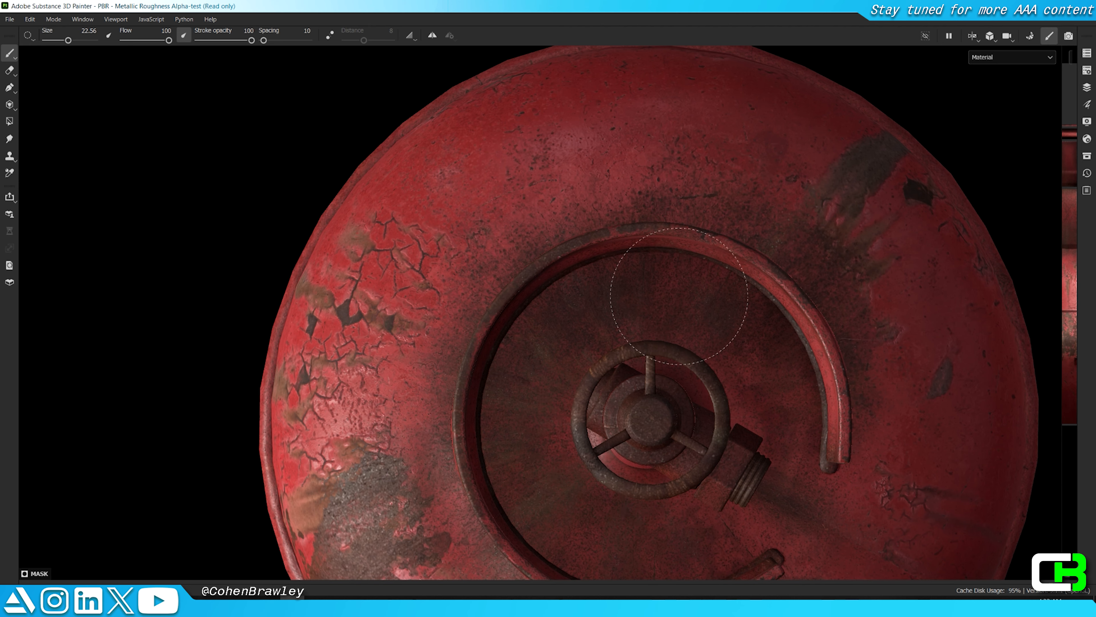
# Step: Reduce the brush size to about 22.2 and paint rust onto the collar's inner wall beside its openings
pyautogui.keyDown('ctrl'); pyautogui.moveTo(499, 440); pyautogui.dragTo(449, 432, button='right'); pyautogui.keyUp('ctrl')
pyautogui.keyDown('alt'); pyautogui.moveTo(639, 414); pyautogui.dragTo(595, 326, button='right'); pyautogui.keyUp('alt')
pyautogui.moveTo(594, 325)
pyautogui.keyDown('alt'); pyautogui.mouseDown()
pyautogui.moveTo(595, 220)
pyautogui.moveTo(391, 421)
pyautogui.moveTo(673, 417)
pyautogui.moveTo(663, 362)
pyautogui.moveTo(672, 363)
pyautogui.mouseUp(); pyautogui.keyUp('alt')
pyautogui.scroll(-3, 673, 416)
pyautogui.keyDown('ctrl'); pyautogui.moveTo(654, 301); pyautogui.dragTo(669, 298, button='right'); pyautogui.keyUp('ctrl')
pyautogui.scroll(5, 669, 299)
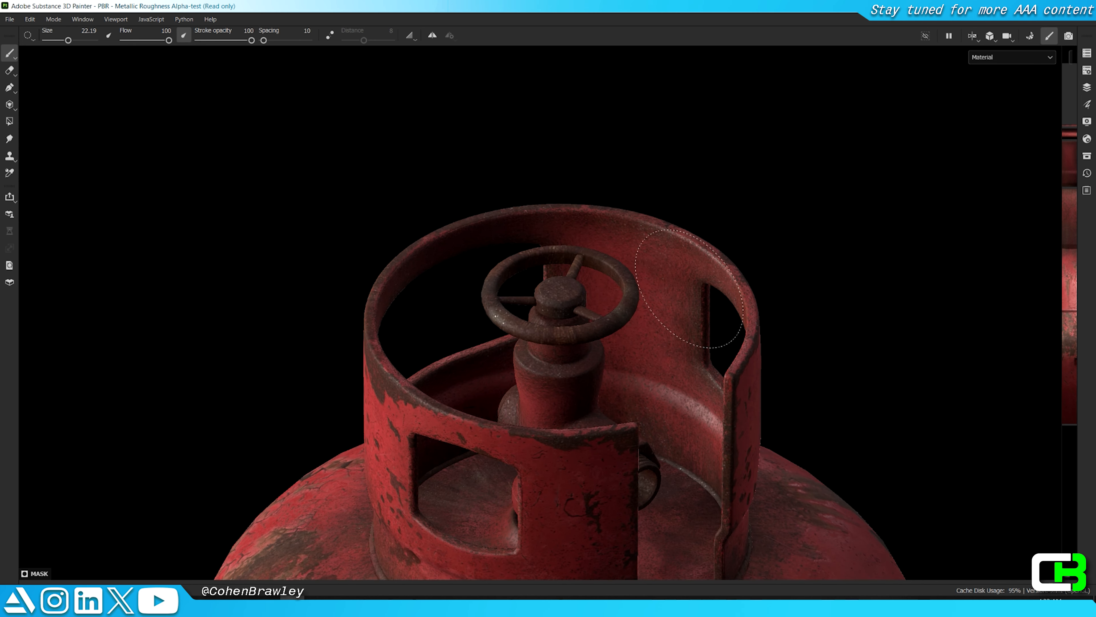
pyautogui.keyDown('alt'); pyautogui.moveTo(617, 264); pyautogui.dragTo(606, 273); pyautogui.keyUp('alt')
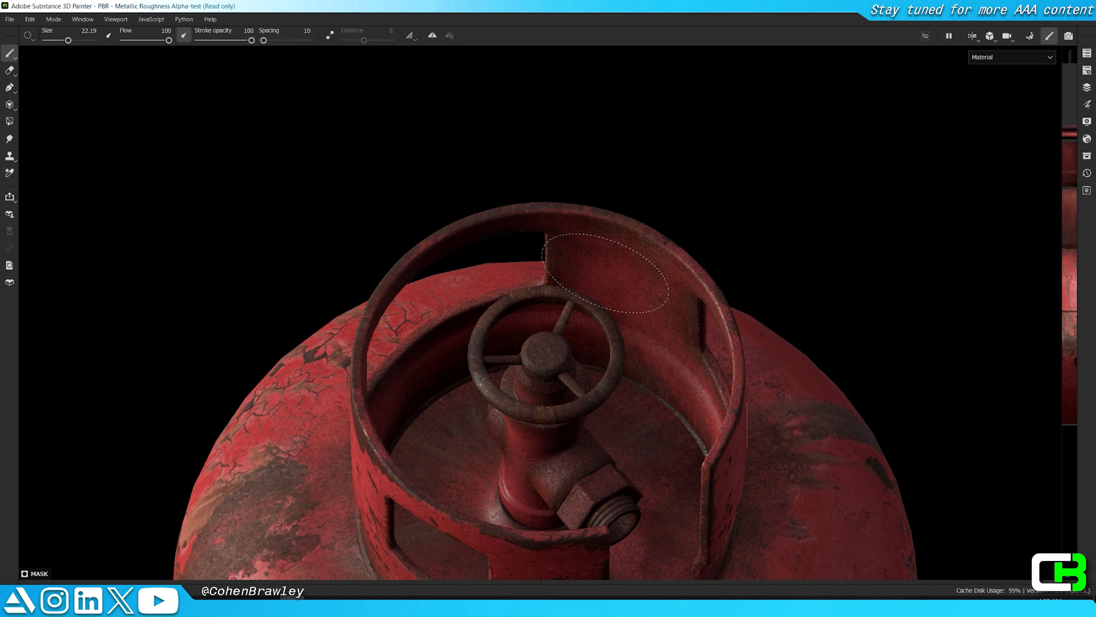
pyautogui.keyDown('alt'); pyautogui.moveTo(667, 386); pyautogui.dragTo(726, 413); pyautogui.keyUp('alt')
pyautogui.moveTo(660, 425)
pyautogui.keyDown('alt'); pyautogui.mouseDown()
pyautogui.moveTo(734, 421)
pyautogui.moveTo(698, 430)
pyautogui.moveTo(531, 319)
pyautogui.moveTo(423, 377)
pyautogui.moveTo(391, 378)
pyautogui.mouseUp(); pyautogui.keyUp('alt')
# Step: Build up rust across the remaining inner collar walls behind the valve handwheel
pyautogui.scroll(-4, 637, 438)
pyautogui.keyDown('alt'); pyautogui.moveTo(636, 321); pyautogui.dragTo(535, 283); pyautogui.keyUp('alt')
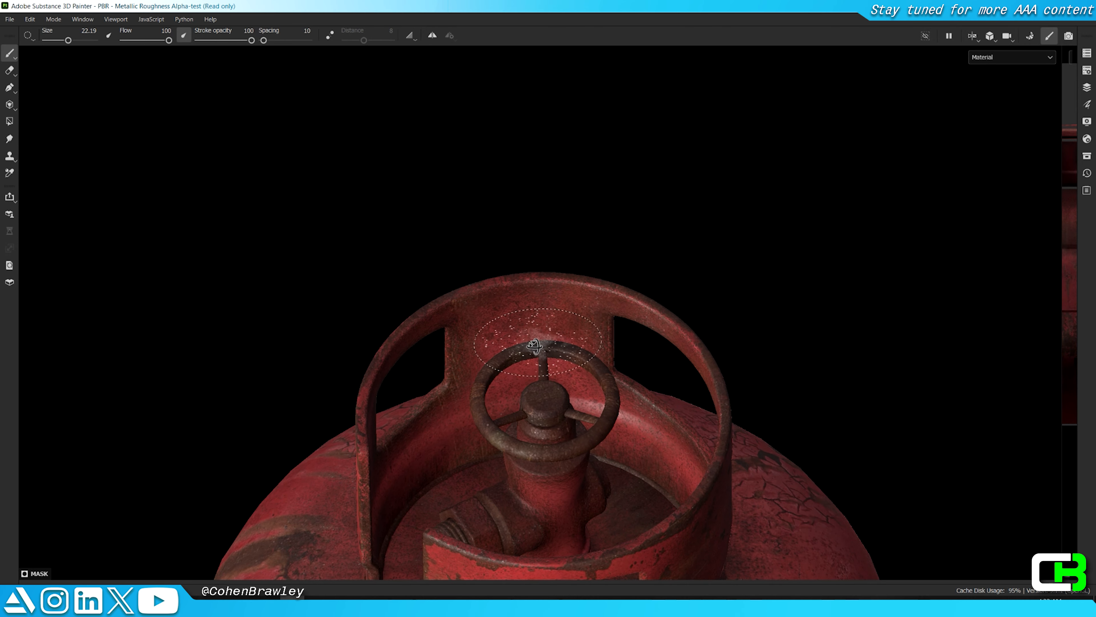
pyautogui.keyDown('alt'); pyautogui.moveTo(535, 346); pyautogui.dragTo(462, 388); pyautogui.keyUp('alt')
pyautogui.moveTo(627, 436)
pyautogui.keyDown('alt'); pyautogui.mouseDown()
pyautogui.moveTo(503, 375)
pyautogui.moveTo(544, 386)
pyautogui.moveTo(483, 276)
pyautogui.mouseUp(); pyautogui.keyUp('alt')
pyautogui.scroll(3, 479, 268)
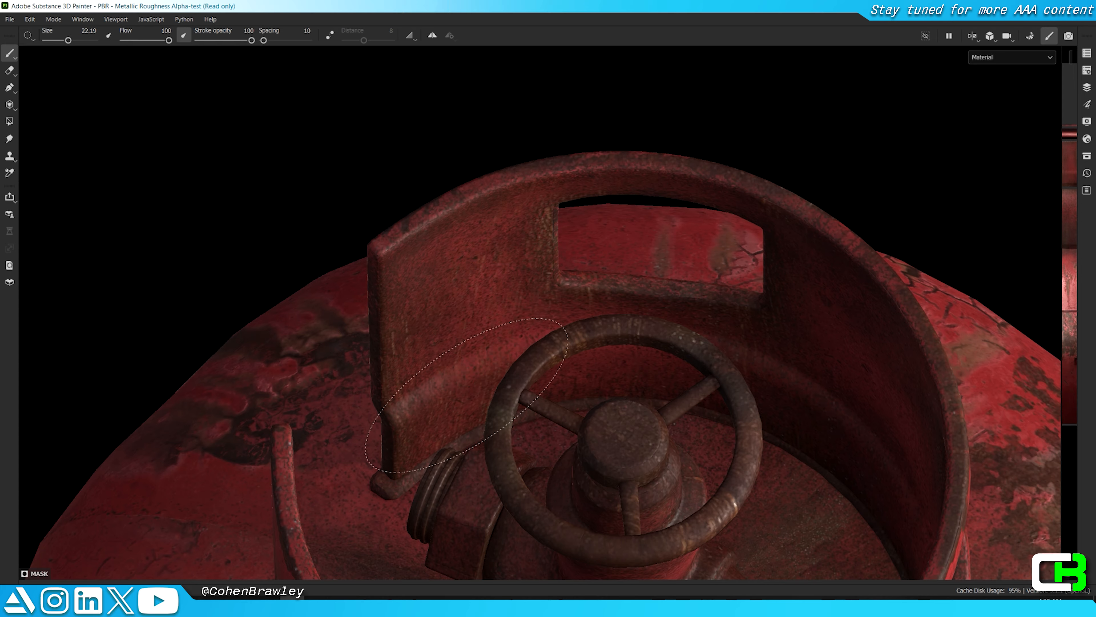
# Step: Paint rust onto the foot ring at the canister's base with the brush reduced to about 19.3
pyautogui.scroll(-4, 583, 315)
pyautogui.keyDown('alt'); pyautogui.moveTo(587, 318); pyautogui.dragTo(613, 341); pyautogui.keyUp('alt')
pyautogui.scroll(-5, 607, 348)
pyautogui.scroll(-4, 789, 267)
pyautogui.scroll(4, 586, 365)
pyautogui.keyDown('alt'); pyautogui.moveTo(585, 365); pyautogui.dragTo(733, 281, button='middle'); pyautogui.keyUp('alt')
pyautogui.keyDown('alt'); pyautogui.moveTo(734, 281); pyautogui.dragTo(794, 216); pyautogui.keyUp('alt')
pyautogui.keyDown('alt'); pyautogui.moveTo(691, 510); pyautogui.dragTo(656, 316, button='middle'); pyautogui.keyUp('alt')
pyautogui.scroll(2, 656, 316)
pyautogui.scroll(3, 656, 316)
pyautogui.keyDown('alt'); pyautogui.moveTo(714, 305); pyautogui.dragTo(686, 319); pyautogui.keyUp('alt')
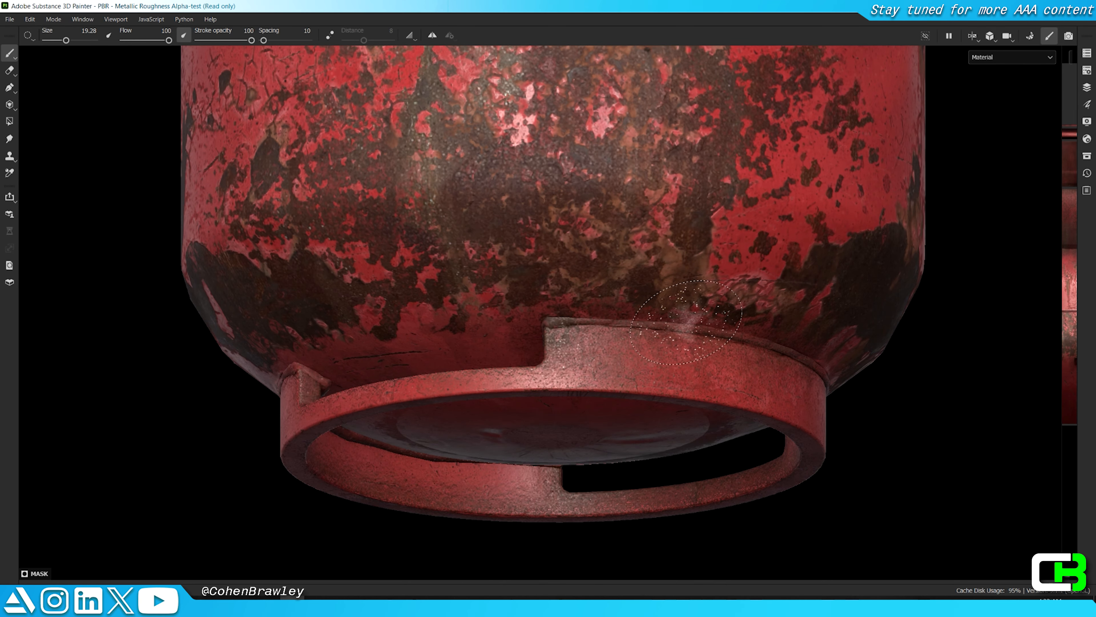
# Step: Paint rust along the seam between the foot ring and the tank, enlarging the brush to about 23.9
pyautogui.keyDown('alt'); pyautogui.moveTo(743, 346); pyautogui.dragTo(587, 360); pyautogui.keyUp('alt')
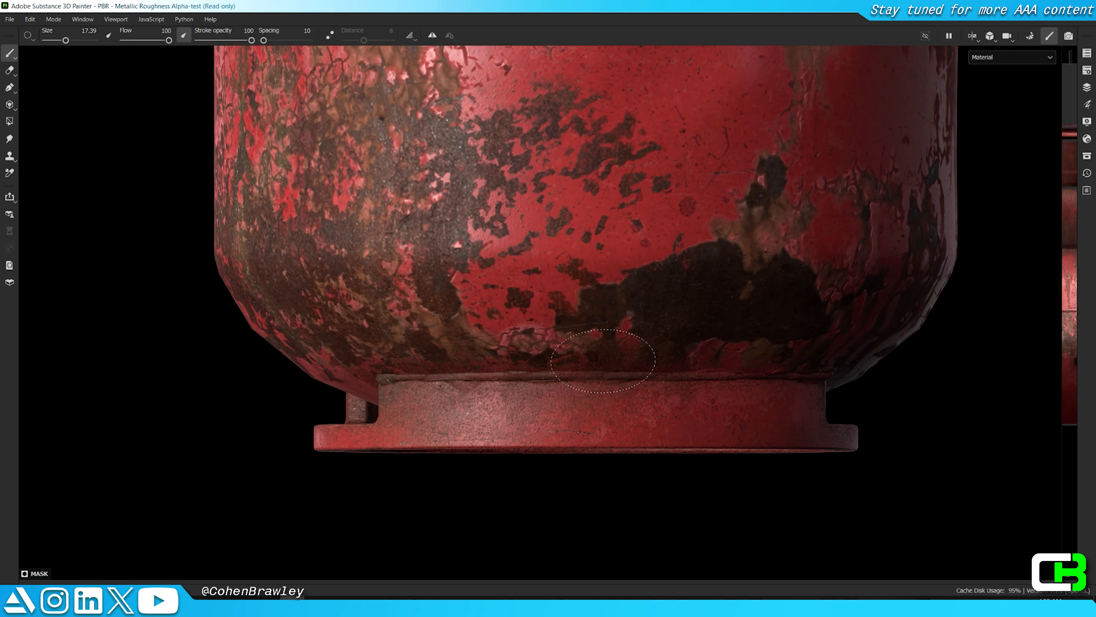
pyautogui.moveTo(674, 383)
pyautogui.keyDown('alt'); pyautogui.mouseDown()
pyautogui.moveTo(820, 367)
pyautogui.moveTo(832, 355)
pyautogui.moveTo(717, 392)
pyautogui.moveTo(629, 383)
pyautogui.mouseUp(); pyautogui.keyUp('alt')
pyautogui.keyDown('alt'); pyautogui.moveTo(326, 421); pyautogui.dragTo(526, 357); pyautogui.keyUp('alt')
pyautogui.moveTo(435, 383)
pyautogui.keyDown('alt'); pyautogui.mouseDown()
pyautogui.moveTo(815, 392)
pyautogui.moveTo(718, 395)
pyautogui.mouseUp(); pyautogui.keyUp('alt')
pyautogui.moveTo(603, 313)
pyautogui.keyDown('alt'); pyautogui.mouseDown()
pyautogui.moveTo(594, 367)
pyautogui.moveTo(718, 339)
pyautogui.mouseUp(); pyautogui.keyUp('alt')
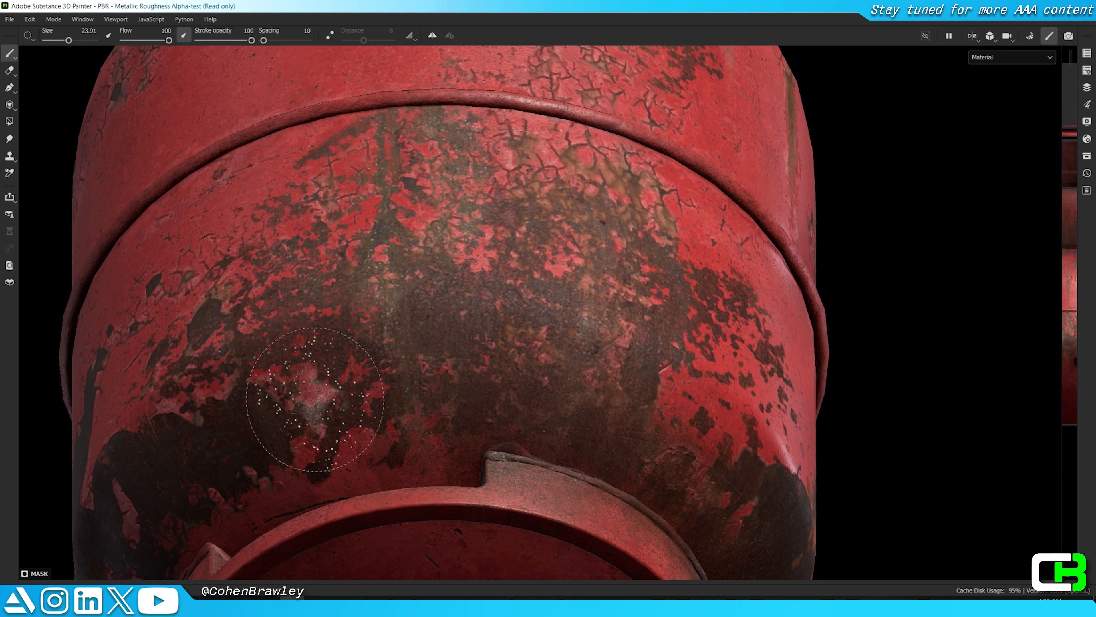
# Step: Continue the seam rust around the foot ring's raised section, on the side with the large bare-metal patches
pyautogui.scroll(-5, 395, 345)
pyautogui.keyDown('alt'); pyautogui.moveTo(567, 339); pyautogui.dragTo(767, 354); pyautogui.keyUp('alt')
pyautogui.scroll(4, 767, 355)
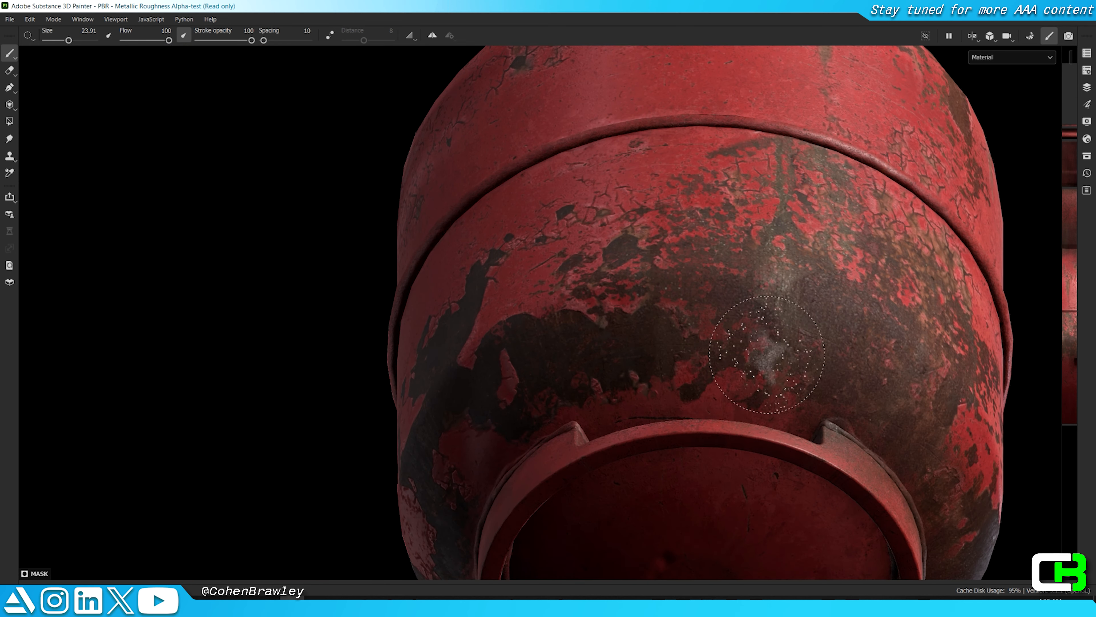
pyautogui.keyDown('alt'); pyautogui.moveTo(544, 363); pyautogui.dragTo(668, 304); pyautogui.keyUp('alt')
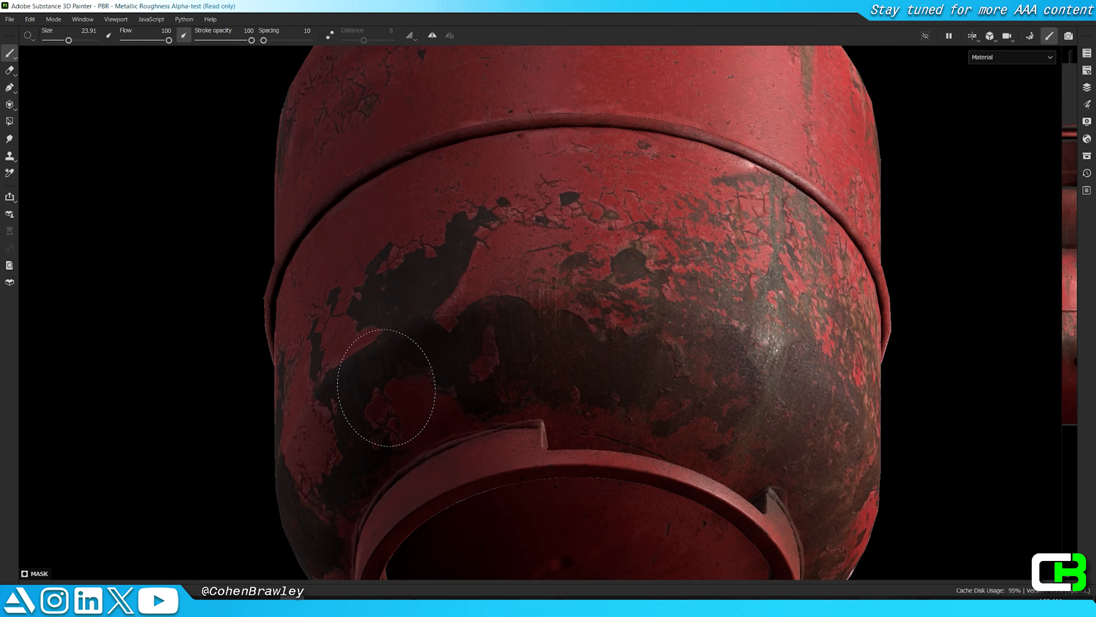
pyautogui.moveTo(439, 387)
pyautogui.keyDown('alt'); pyautogui.mouseDown()
pyautogui.moveTo(436, 417)
pyautogui.moveTo(706, 383)
pyautogui.mouseUp(); pyautogui.keyUp('alt')
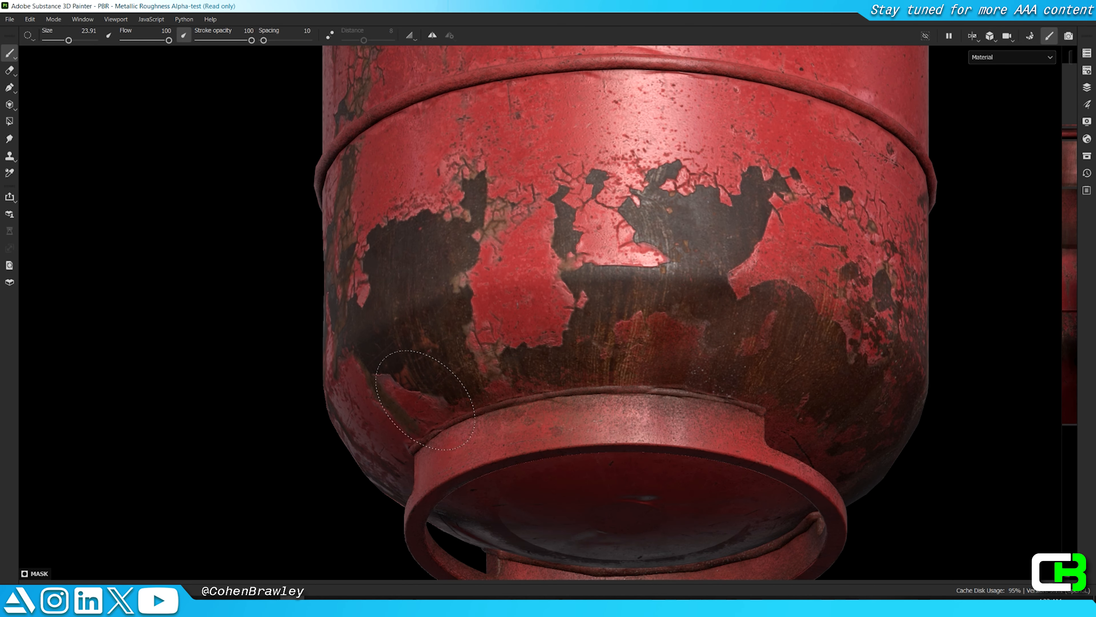
pyautogui.scroll(-4, 426, 400)
pyautogui.keyDown('alt'); pyautogui.moveTo(427, 396); pyautogui.dragTo(526, 365); pyautogui.keyUp('alt')
pyautogui.scroll(6, 528, 363)
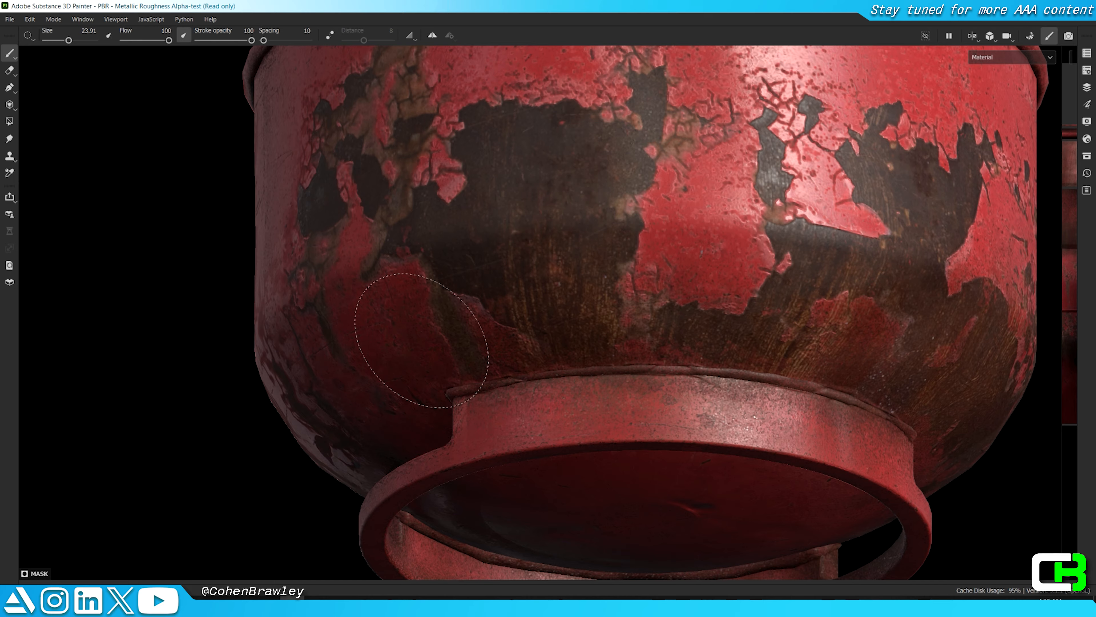
# Step: Paint rust around the foot ring's cut-out and the nearby tank seam
pyautogui.scroll(-5, 707, 331)
pyautogui.keyDown('alt'); pyautogui.moveTo(707, 330); pyautogui.dragTo(794, 341); pyautogui.keyUp('alt')
pyautogui.scroll(5, 614, 367)
pyautogui.keyDown('alt'); pyautogui.moveTo(614, 367); pyautogui.dragTo(769, 343); pyautogui.keyUp('alt')
pyautogui.keyDown('alt'); pyautogui.moveTo(768, 344); pyautogui.dragTo(1023, 341, button='middle'); pyautogui.keyUp('alt')
pyautogui.keyDown('shift'); pyautogui.moveTo(820, 389); pyautogui.dragTo(626, 409, button='right'); pyautogui.keyUp('shift')
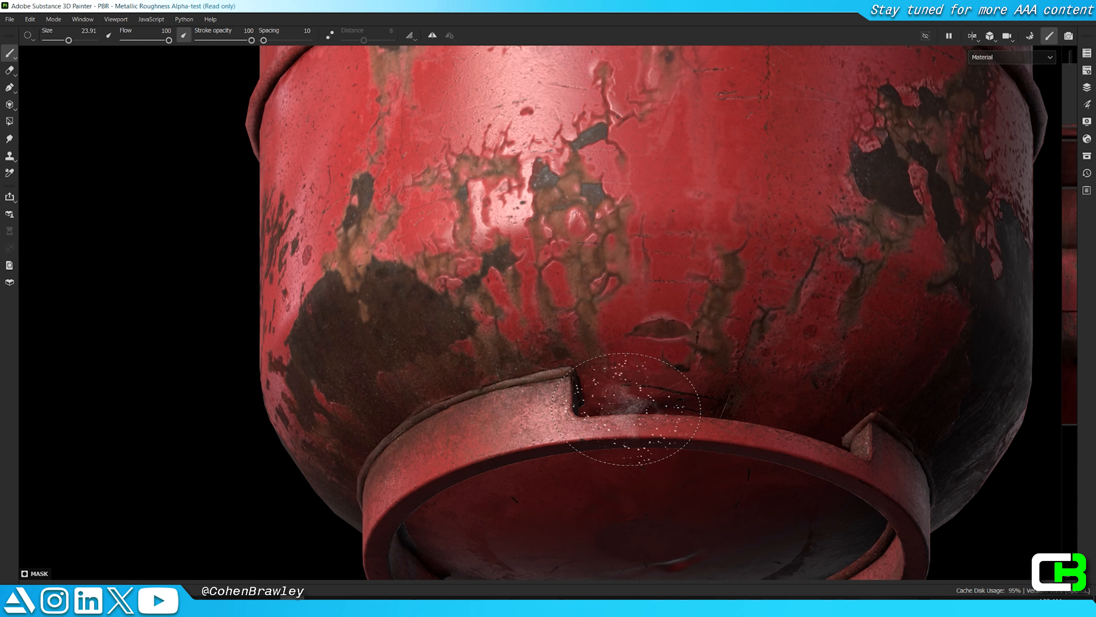
pyautogui.scroll(-5, 910, 341)
pyautogui.keyDown('alt'); pyautogui.moveTo(768, 341); pyautogui.dragTo(641, 374); pyautogui.keyUp('alt')
pyautogui.keyDown('ctrl'); pyautogui.moveTo(641, 374); pyautogui.dragTo(539, 374, button='right'); pyautogui.keyUp('ctrl')
pyautogui.keyDown('alt'); pyautogui.moveTo(641, 346); pyautogui.dragTo(917, 340); pyautogui.keyUp('alt')
pyautogui.scroll(-6, 916, 340)
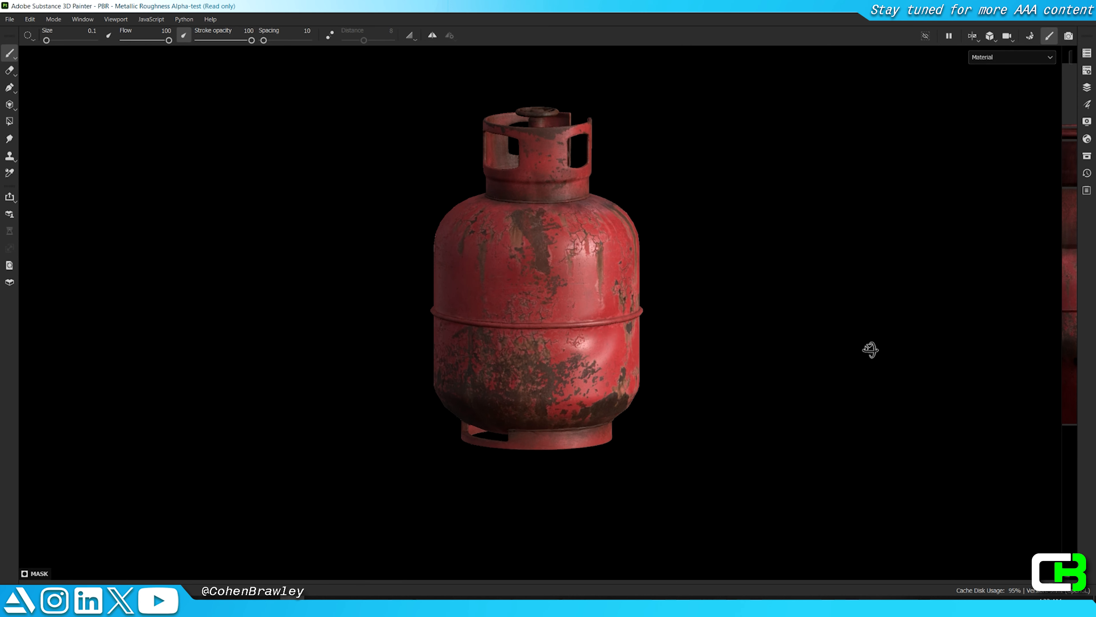
# Step: Set the brush size to about 20.8 and build up rust on the foot ring's outer face around its openings
pyautogui.keyDown('alt'); pyautogui.moveTo(553, 430); pyautogui.dragTo(647, 345, button='middle'); pyautogui.keyUp('alt')
pyautogui.keyDown('alt'); pyautogui.moveTo(647, 345); pyautogui.dragTo(619, 399); pyautogui.keyUp('alt')
pyautogui.keyDown('ctrl'); pyautogui.moveTo(620, 399); pyautogui.dragTo(671, 398, button='right'); pyautogui.keyUp('ctrl')
pyautogui.scroll(5, 619, 398)
pyautogui.keyDown('alt'); pyautogui.moveTo(705, 408); pyautogui.dragTo(644, 401); pyautogui.keyUp('alt')
pyautogui.keyDown('alt'); pyautogui.moveTo(702, 376); pyautogui.dragTo(553, 459); pyautogui.keyUp('alt')
pyautogui.keyDown('alt'); pyautogui.moveTo(714, 474); pyautogui.dragTo(650, 467); pyautogui.keyUp('alt')
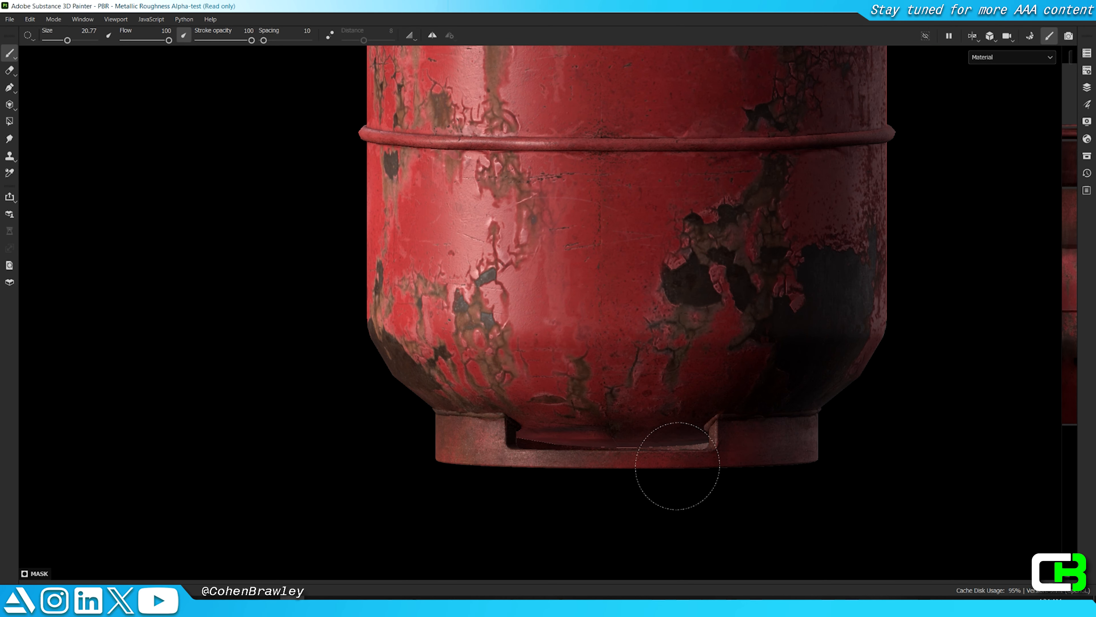
pyautogui.moveTo(473, 464)
pyautogui.keyDown('alt'); pyautogui.mouseDown()
pyautogui.moveTo(815, 451)
pyautogui.moveTo(680, 452)
pyautogui.mouseUp(); pyautogui.keyUp('alt')
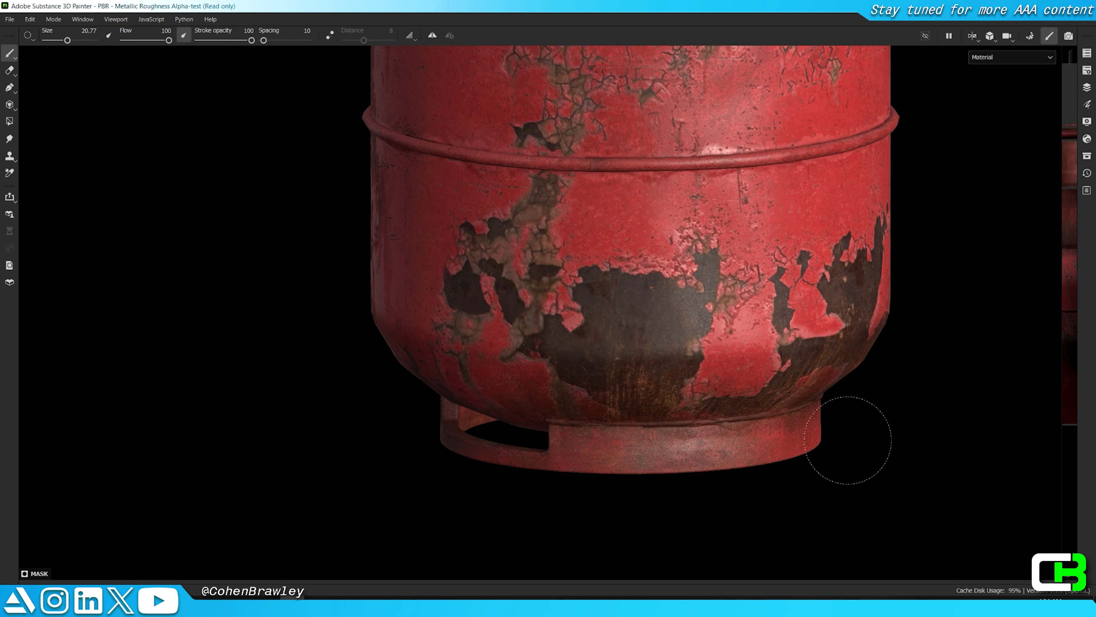
pyautogui.moveTo(766, 448)
pyautogui.keyDown('alt'); pyautogui.mouseDown()
pyautogui.moveTo(748, 416)
pyautogui.moveTo(829, 401)
pyautogui.moveTo(741, 407)
pyautogui.mouseUp(); pyautogui.keyUp('alt')
pyautogui.scroll(-5, 676, 436)
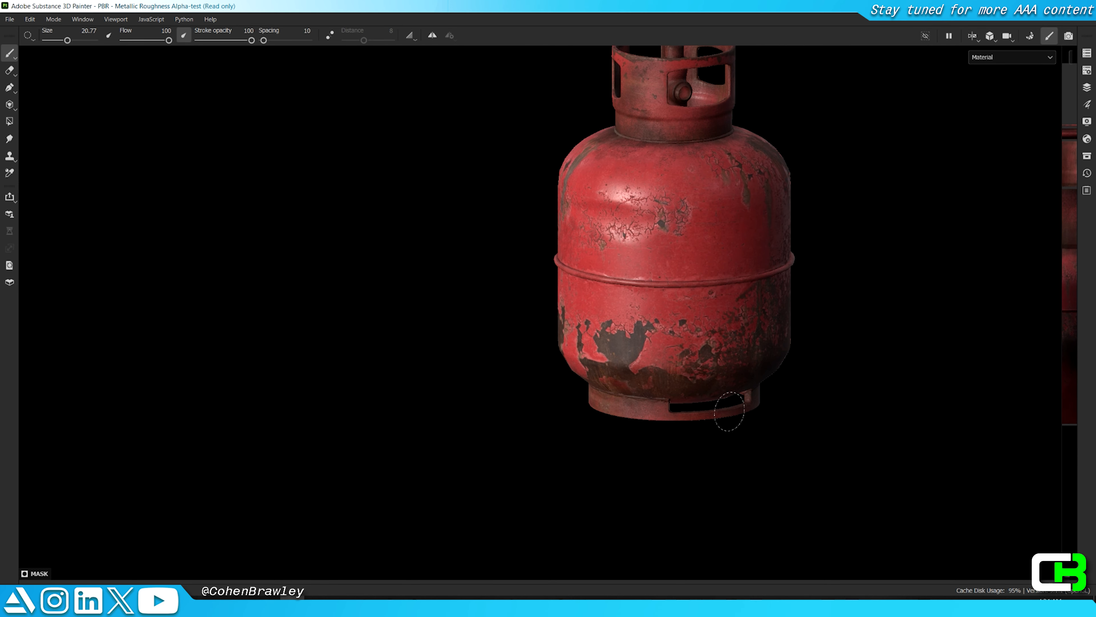
# Step: Reduce the brush size to about 9.6 and paint rust along the canister's raised middle band
pyautogui.moveTo(632, 364)
pyautogui.keyDown('alt'); pyautogui.mouseDown()
pyautogui.moveTo(660, 367)
pyautogui.moveTo(520, 354)
pyautogui.mouseUp(); pyautogui.keyUp('alt')
pyautogui.scroll(-5, 658, 377)
pyautogui.moveTo(658, 377)
pyautogui.keyDown('alt'); pyautogui.mouseDown()
pyautogui.moveTo(648, 398)
pyautogui.moveTo(657, 438)
pyautogui.moveTo(656, 411)
pyautogui.moveTo(613, 399)
pyautogui.mouseUp(); pyautogui.keyUp('alt')
pyautogui.scroll(5, 655, 411)
pyautogui.moveTo(613, 400)
pyautogui.keyDown('ctrl'); pyautogui.keyDown('alt'); pyautogui.mouseDown()
pyautogui.moveTo(659, 355)
pyautogui.moveTo(635, 399)
pyautogui.mouseUp(); pyautogui.keyUp('alt'); pyautogui.keyUp('ctrl')
pyautogui.keyDown('ctrl'); pyautogui.scroll(-3, 648, 354); pyautogui.keyUp('ctrl')
pyautogui.scroll(-5, 647, 354)
pyautogui.keyDown('alt'); pyautogui.moveTo(635, 399); pyautogui.dragTo(545, 440); pyautogui.keyUp('alt')
pyautogui.scroll(4, 595, 358)
pyautogui.keyDown('alt'); pyautogui.moveTo(496, 402); pyautogui.dragTo(591, 352); pyautogui.keyUp('alt')
pyautogui.keyDown('alt'); pyautogui.moveTo(475, 346); pyautogui.dragTo(516, 369); pyautogui.keyUp('alt')
pyautogui.keyDown('ctrl'); pyautogui.scroll(3, 514, 369); pyautogui.keyUp('ctrl')
pyautogui.scroll(5, 513, 369)
pyautogui.moveTo(427, 378); pyautogui.dragTo(600, 369)
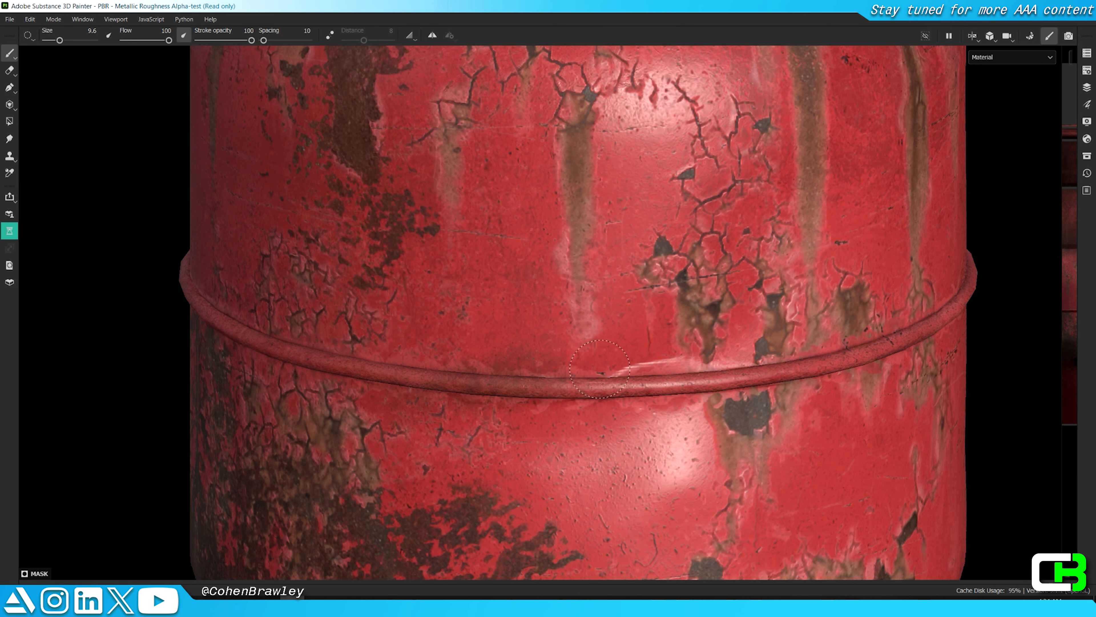
pyautogui.moveTo(887, 355); pyautogui.dragTo(902, 379)
# Step: Extend the rust along the middle band beneath the brown drip stains, enlarging the brush to about 14.6
pyautogui.scroll(-4, 827, 378)
pyautogui.moveTo(708, 391)
pyautogui.keyDown('alt'); pyautogui.mouseDown()
pyautogui.moveTo(619, 404)
pyautogui.moveTo(345, 399)
pyautogui.mouseUp(); pyautogui.keyUp('alt')
pyautogui.keyDown('alt'); pyautogui.moveTo(345, 400); pyautogui.dragTo(289, 397); pyautogui.keyUp('alt')
pyautogui.scroll(5, 557, 376)
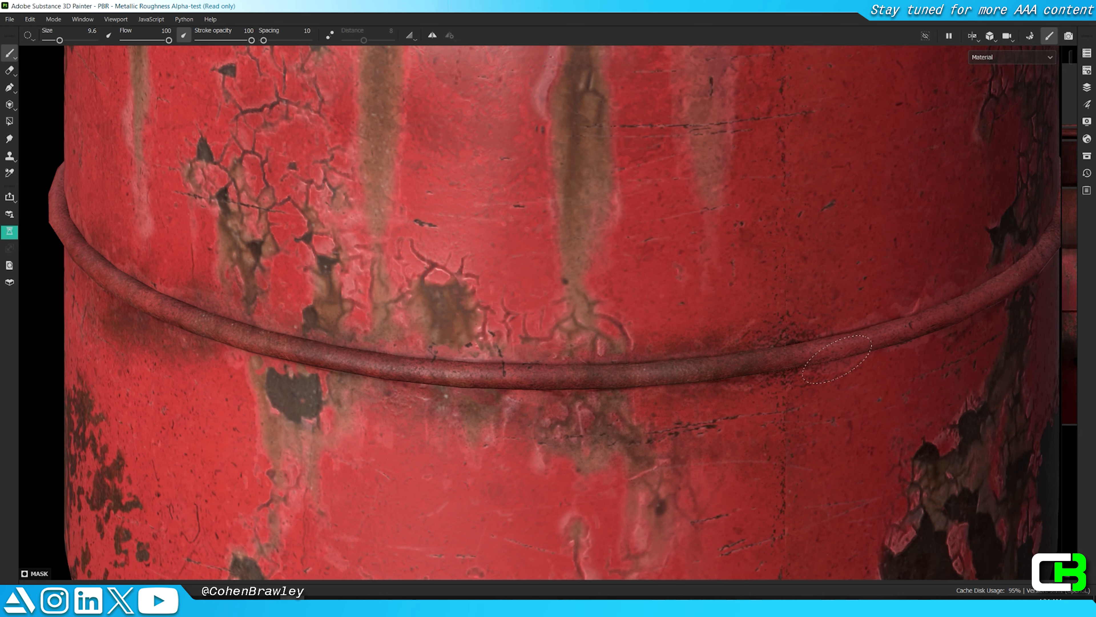
pyautogui.moveTo(773, 374); pyautogui.dragTo(789, 362)
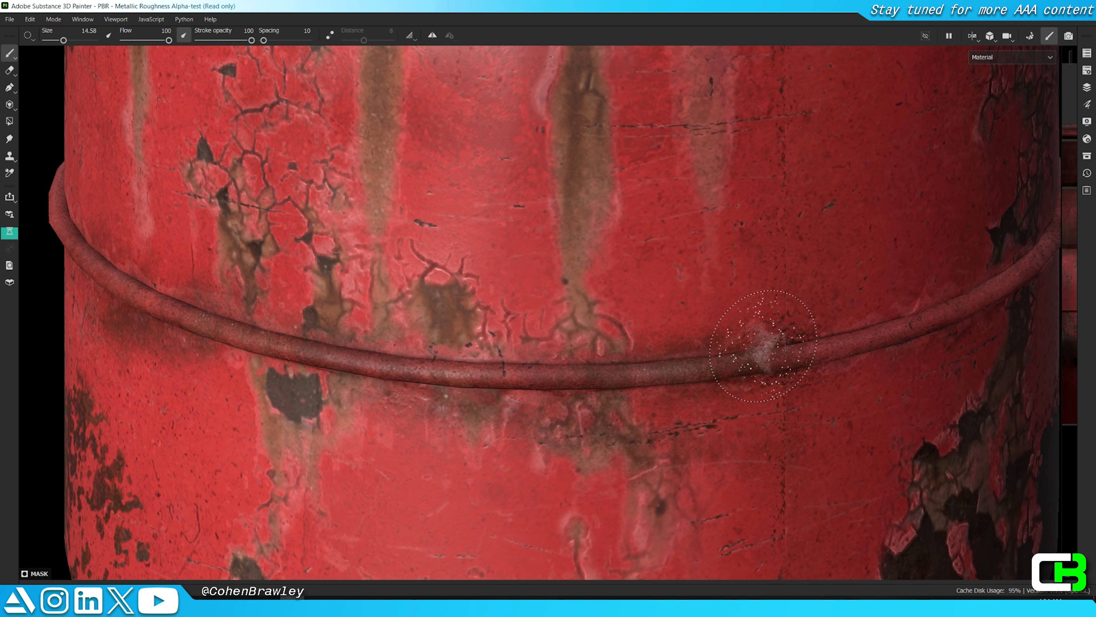
pyautogui.keyDown('ctrl'); pyautogui.keyDown('alt'); pyautogui.moveTo(783, 356); pyautogui.dragTo(493, 335); pyautogui.keyUp('alt'); pyautogui.keyUp('ctrl')
# Step: Paint rust onto the middle band and adjoining surface above the large bare-metal patches
pyautogui.keyDown('alt'); pyautogui.moveTo(717, 345); pyautogui.dragTo(323, 336); pyautogui.keyUp('alt')
pyautogui.scroll(-3, 323, 335)
pyautogui.keyDown('alt'); pyautogui.moveTo(642, 317); pyautogui.dragTo(613, 309, button='middle'); pyautogui.keyUp('alt')
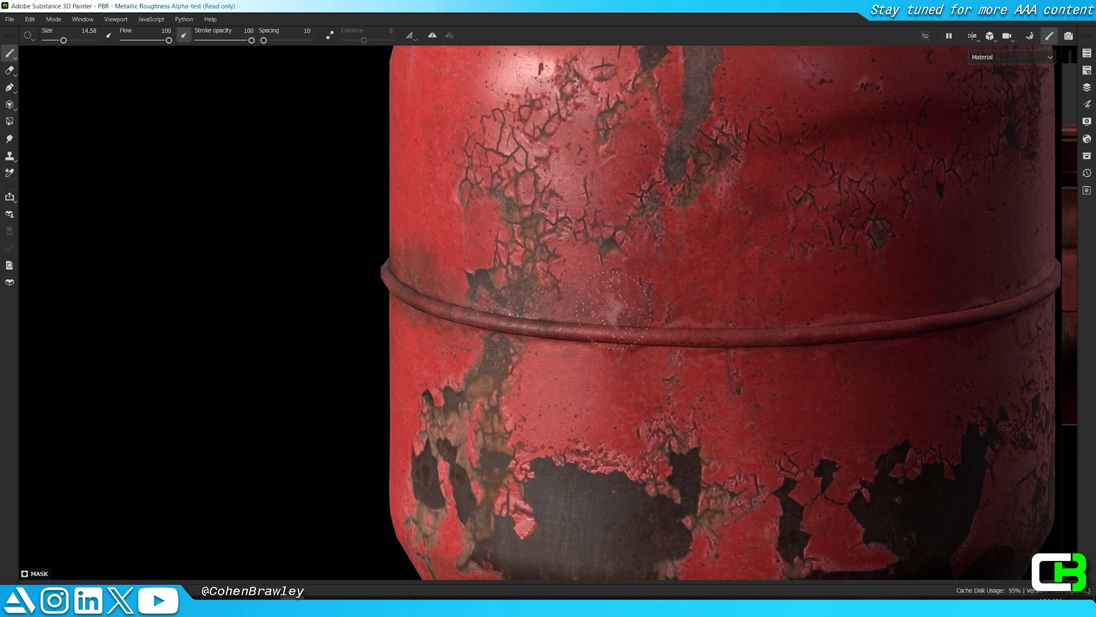
pyautogui.keyDown('alt'); pyautogui.moveTo(877, 305); pyautogui.dragTo(328, 355); pyautogui.keyUp('alt')
pyautogui.keyDown('alt'); pyautogui.moveTo(328, 355); pyautogui.dragTo(677, 360, button='right'); pyautogui.keyUp('alt')
pyautogui.click(869, 387)
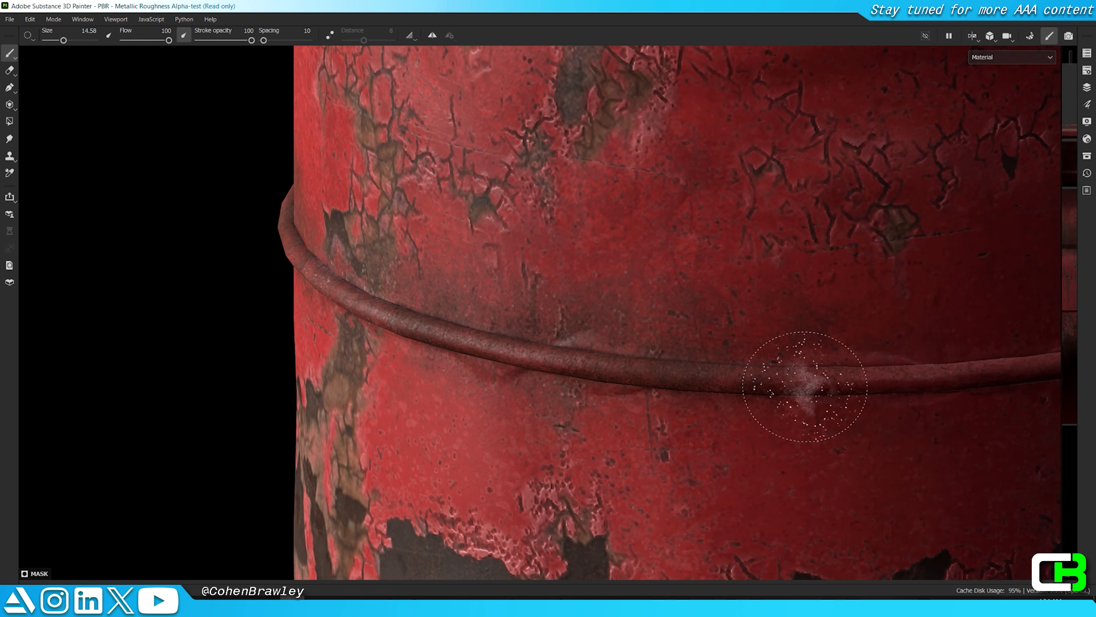
pyautogui.keyDown('alt'); pyautogui.moveTo(869, 387); pyautogui.dragTo(624, 356, button='middle'); pyautogui.keyUp('alt')
pyautogui.keyDown('alt'); pyautogui.moveTo(649, 423); pyautogui.dragTo(541, 409, button='right'); pyautogui.keyUp('alt')
# Step: Carry the rust along the next stretch of the middle band toward the densely cracked paint
pyautogui.keyDown('alt'); pyautogui.moveTo(541, 409); pyautogui.dragTo(319, 404, button='middle'); pyautogui.keyUp('alt')
pyautogui.keyDown('alt'); pyautogui.moveTo(479, 382); pyautogui.dragTo(363, 354); pyautogui.keyUp('alt')
pyautogui.keyDown('alt'); pyautogui.moveTo(362, 354); pyautogui.dragTo(472, 341, button='right'); pyautogui.keyUp('alt')
pyautogui.keyDown('alt'); pyautogui.moveTo(704, 392); pyautogui.dragTo(605, 389); pyautogui.keyUp('alt')
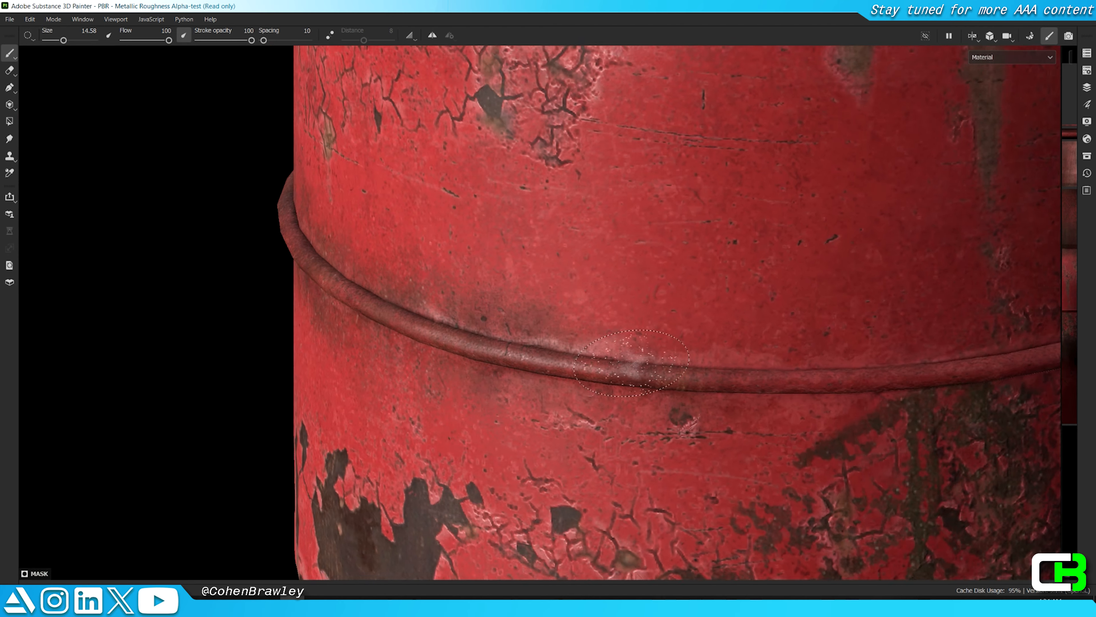
pyautogui.keyDown('alt'); pyautogui.moveTo(605, 388); pyautogui.dragTo(530, 382, button='right'); pyautogui.keyUp('alt')
pyautogui.keyDown('alt'); pyautogui.moveTo(604, 415); pyautogui.dragTo(466, 398, button='middle'); pyautogui.keyUp('alt')
pyautogui.keyDown('alt'); pyautogui.moveTo(466, 398); pyautogui.dragTo(323, 386); pyautogui.keyUp('alt')
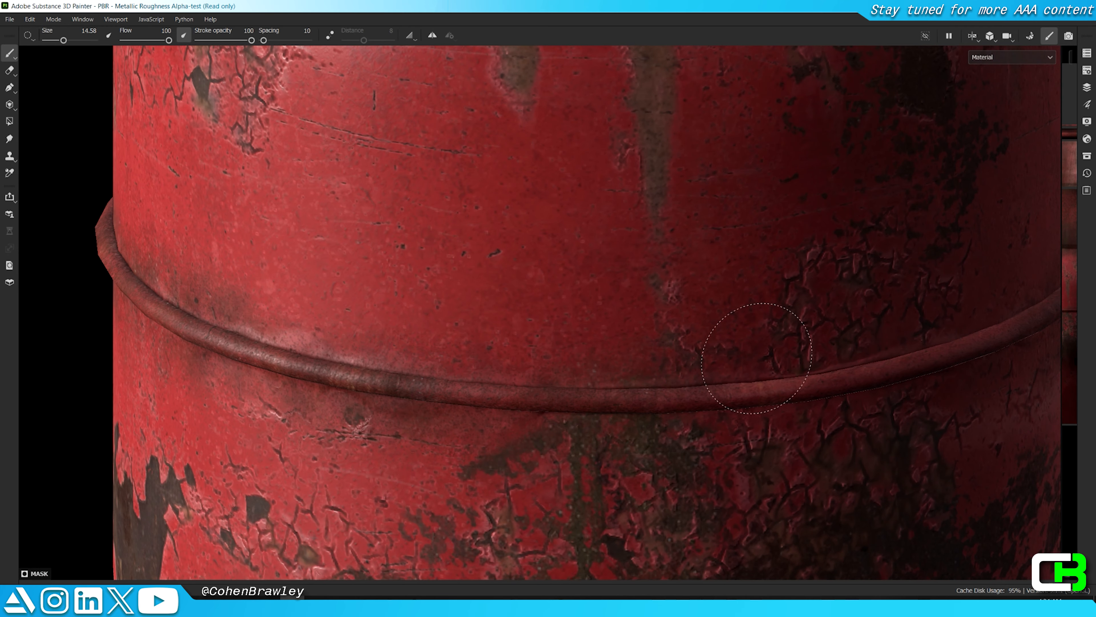
# Step: Paint rust around the remaining part of the middle band above the heavily corroded area
pyautogui.keyDown('alt'); pyautogui.moveTo(632, 372); pyautogui.dragTo(489, 372, button='middle'); pyautogui.keyUp('alt')
pyautogui.keyDown('alt'); pyautogui.moveTo(490, 372); pyautogui.dragTo(277, 365); pyautogui.keyUp('alt')
pyautogui.keyDown('shift'); pyautogui.moveTo(276, 365); pyautogui.dragTo(538, 358, button='right'); pyautogui.keyUp('shift')
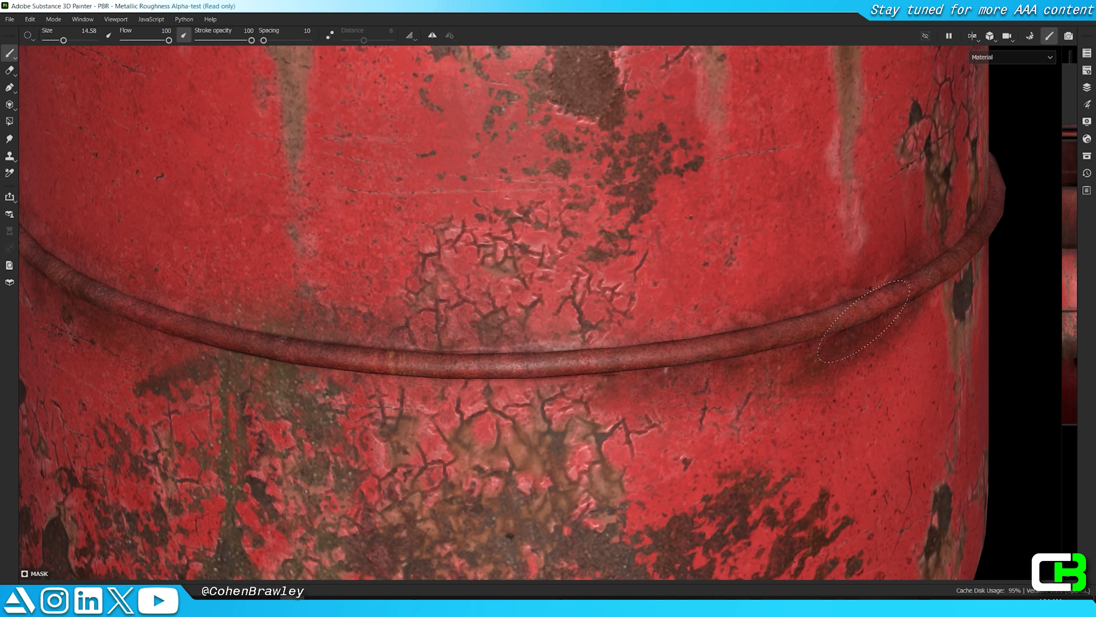
pyautogui.keyDown('alt'); pyautogui.moveTo(842, 324); pyautogui.dragTo(664, 361, button='right'); pyautogui.keyUp('alt')
pyautogui.keyDown('alt'); pyautogui.moveTo(664, 361); pyautogui.dragTo(522, 365); pyautogui.keyUp('alt')
pyautogui.keyDown('alt'); pyautogui.moveTo(639, 375); pyautogui.dragTo(475, 358, button='middle'); pyautogui.keyUp('alt')
# Step: Examine the rust build-up on the whole canister from all sides, including the collar, middle band and base
pyautogui.moveTo(474, 358)
pyautogui.keyDown('alt'); pyautogui.mouseDown(button='right')
pyautogui.moveTo(524, 363)
pyautogui.moveTo(424, 395)
pyautogui.mouseUp(button='right'); pyautogui.keyUp('alt')
pyautogui.keyDown('ctrl'); pyautogui.moveTo(424, 395); pyautogui.dragTo(363, 393, button='right'); pyautogui.keyUp('ctrl')
pyautogui.keyDown('alt'); pyautogui.moveTo(691, 337); pyautogui.dragTo(604, 336, button='right'); pyautogui.keyUp('alt')
pyautogui.keyDown('alt'); pyautogui.moveTo(690, 337); pyautogui.dragTo(842, 341); pyautogui.keyUp('alt')
pyautogui.keyDown('alt'); pyautogui.moveTo(492, 367); pyautogui.dragTo(634, 341, button='middle'); pyautogui.keyUp('alt')
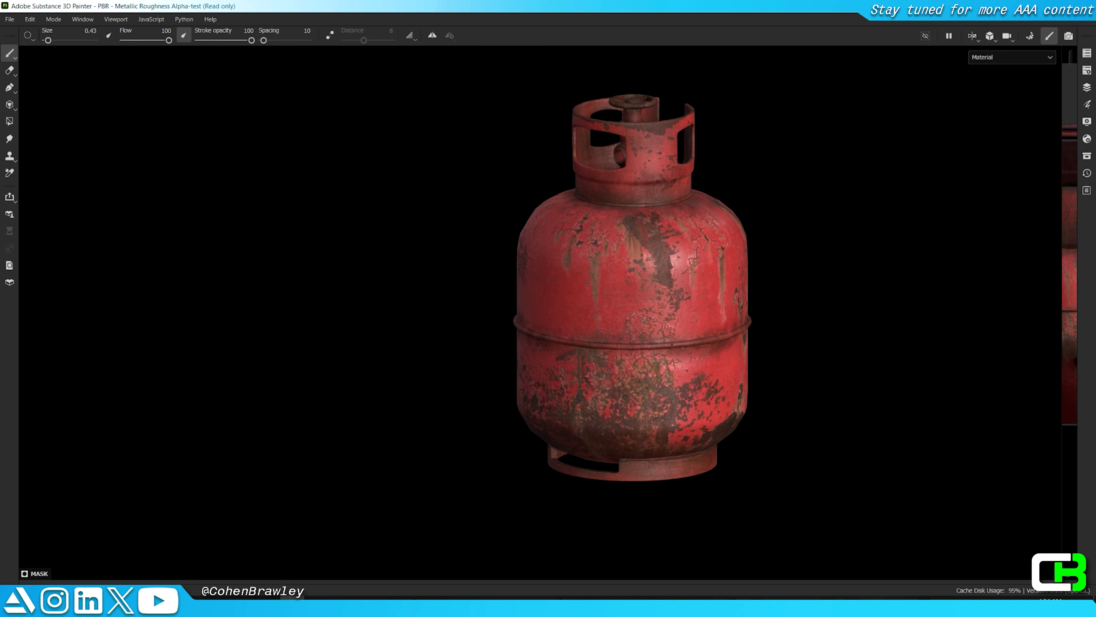
pyautogui.keyDown('alt'); pyautogui.moveTo(518, 342); pyautogui.dragTo(612, 344, button='right'); pyautogui.keyUp('alt')
pyautogui.keyDown('alt'); pyautogui.moveTo(612, 344); pyautogui.dragTo(501, 344, button='middle'); pyautogui.keyUp('alt')
pyautogui.keyDown('alt'); pyautogui.moveTo(501, 344); pyautogui.dragTo(388, 344, button='right'); pyautogui.keyUp('alt')
pyautogui.keyDown('alt'); pyautogui.moveTo(389, 343); pyautogui.dragTo(513, 340); pyautogui.keyUp('alt')
pyautogui.keyDown('alt'); pyautogui.moveTo(513, 340); pyautogui.dragTo(725, 346, button='middle'); pyautogui.keyUp('alt')
pyautogui.keyDown('alt'); pyautogui.moveTo(725, 345); pyautogui.dragTo(808, 286); pyautogui.keyUp('alt')
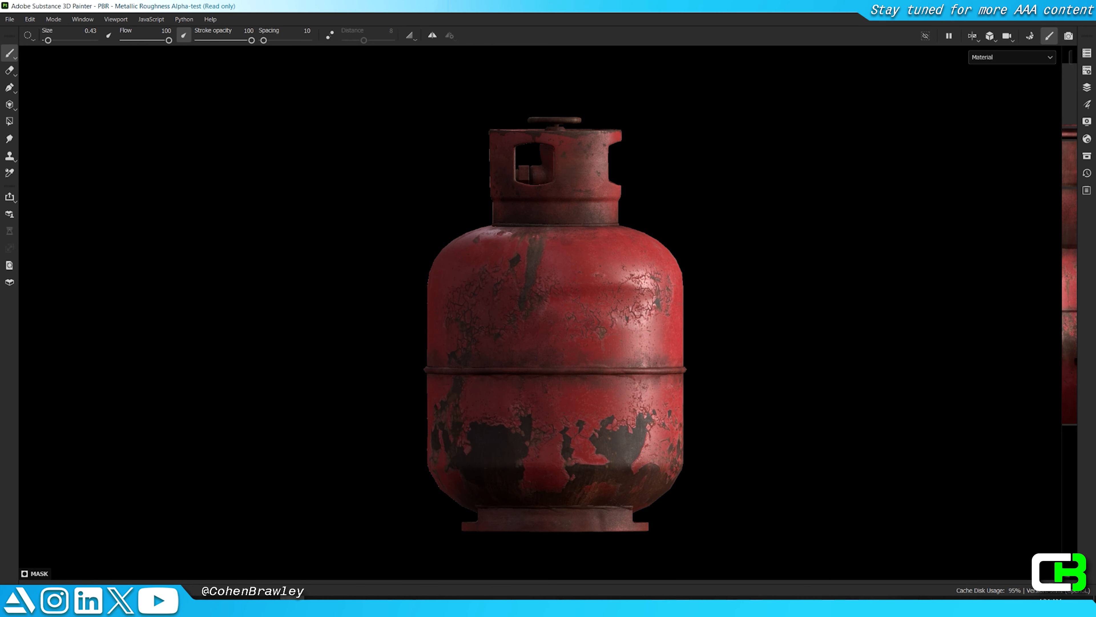
pyautogui.keyDown('shift'); pyautogui.moveTo(807, 286); pyautogui.dragTo(499, 308, button='right'); pyautogui.keyUp('shift')
pyautogui.keyDown('alt'); pyautogui.moveTo(498, 308); pyautogui.dragTo(503, 363); pyautogui.keyUp('alt')
pyautogui.keyDown('alt'); pyautogui.moveTo(502, 363); pyautogui.dragTo(537, 358, button='middle'); pyautogui.keyUp('alt')
pyautogui.keyDown('alt'); pyautogui.moveTo(537, 358); pyautogui.dragTo(570, 345); pyautogui.keyUp('alt')
pyautogui.keyDown('alt'); pyautogui.moveTo(569, 346); pyautogui.dragTo(647, 287, button='middle'); pyautogui.keyUp('alt')
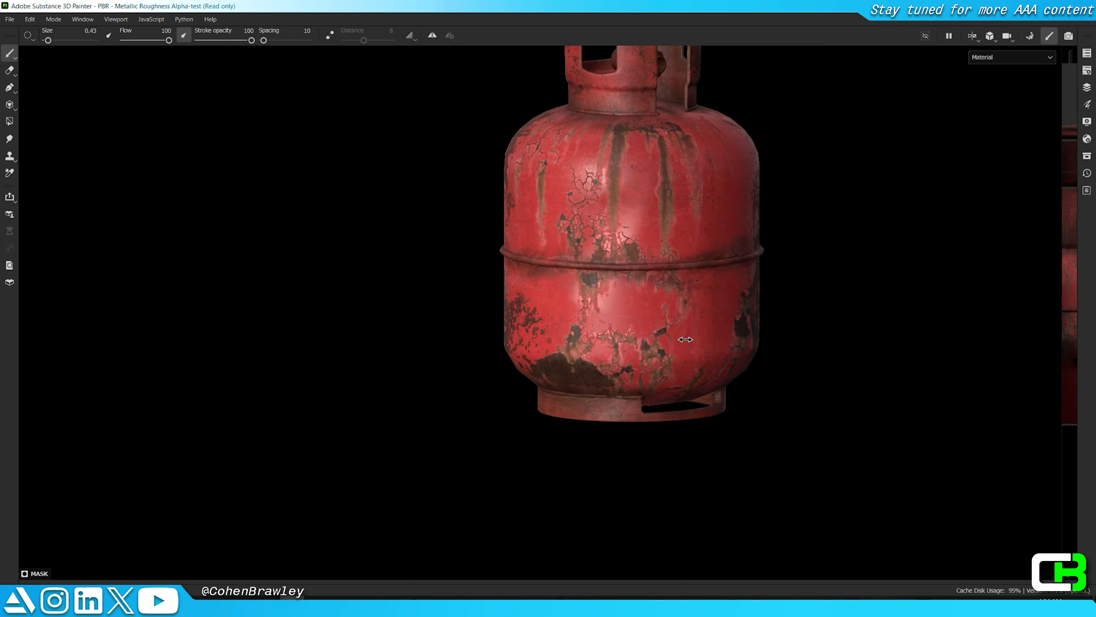
pyautogui.keyDown('alt'); pyautogui.moveTo(648, 287); pyautogui.dragTo(708, 287); pyautogui.keyUp('alt')
pyautogui.keyDown('alt'); pyautogui.moveTo(708, 287); pyautogui.dragTo(733, 363, button='middle'); pyautogui.keyUp('alt')
pyautogui.keyDown('alt'); pyautogui.moveTo(733, 363); pyautogui.dragTo(704, 308); pyautogui.keyUp('alt')
pyautogui.keyDown('alt'); pyautogui.moveTo(705, 308); pyautogui.dragTo(803, 322, button='middle'); pyautogui.keyUp('alt')
pyautogui.keyDown('alt'); pyautogui.moveTo(803, 322); pyautogui.dragTo(703, 309); pyautogui.keyUp('alt')
pyautogui.keyDown('alt'); pyautogui.moveTo(704, 309); pyautogui.dragTo(638, 320, button='middle'); pyautogui.keyUp('alt')
pyautogui.keyDown('alt'); pyautogui.moveTo(639, 319); pyautogui.dragTo(583, 319, button='right'); pyautogui.keyUp('alt')
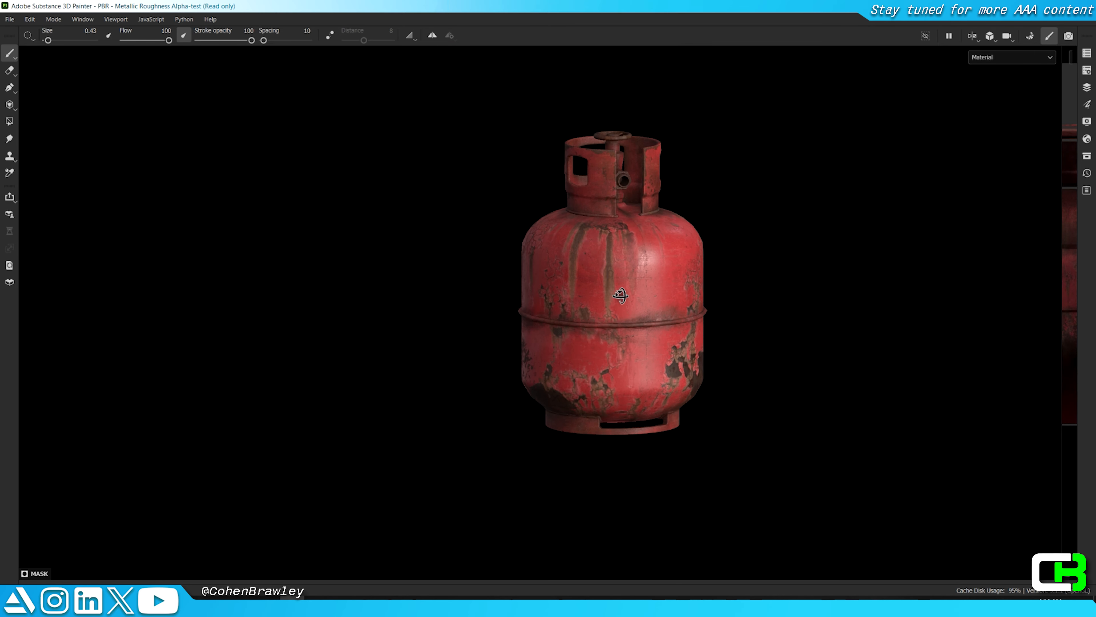
pyautogui.keyDown('alt'); pyautogui.moveTo(582, 319); pyautogui.dragTo(595, 313); pyautogui.keyUp('alt')
pyautogui.keyDown('alt'); pyautogui.moveTo(596, 313); pyautogui.dragTo(733, 315, button='right'); pyautogui.keyUp('alt')
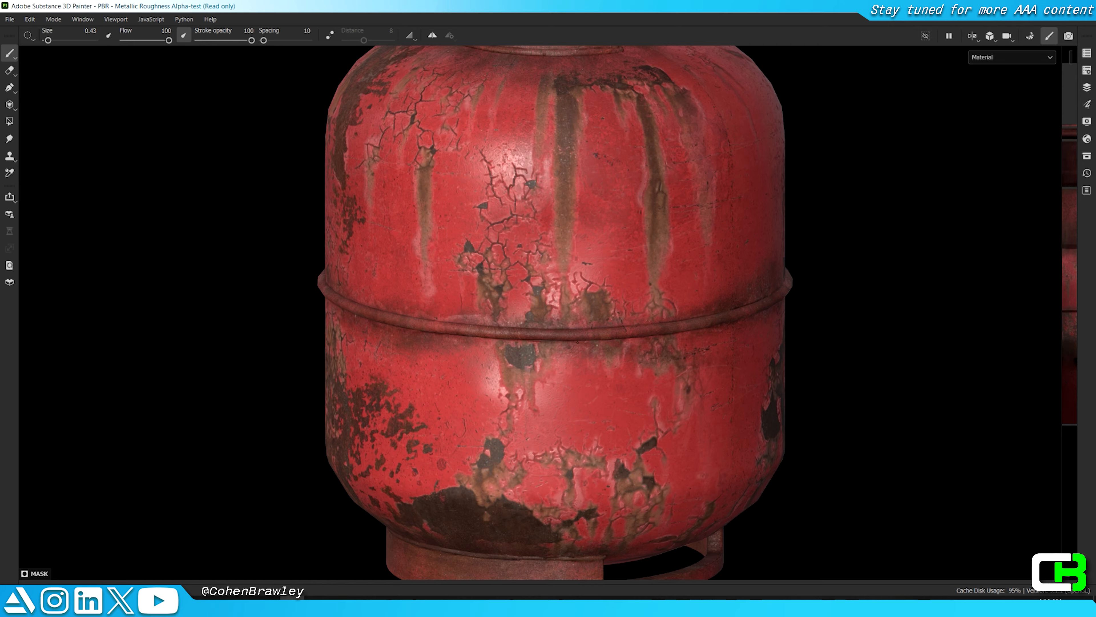
pyautogui.keyDown('ctrl'); pyautogui.moveTo(578, 342); pyautogui.dragTo(600, 341, button='right'); pyautogui.keyUp('ctrl')
pyautogui.moveTo(599, 342)
pyautogui.keyDown('alt'); pyautogui.mouseDown(button='right')
pyautogui.moveTo(639, 337)
pyautogui.moveTo(574, 329)
pyautogui.mouseUp(button='right'); pyautogui.keyUp('alt')
# Step: Duplicate the rust crevices layer and name the copy "rust scuffs"
pyautogui.press('Tab')
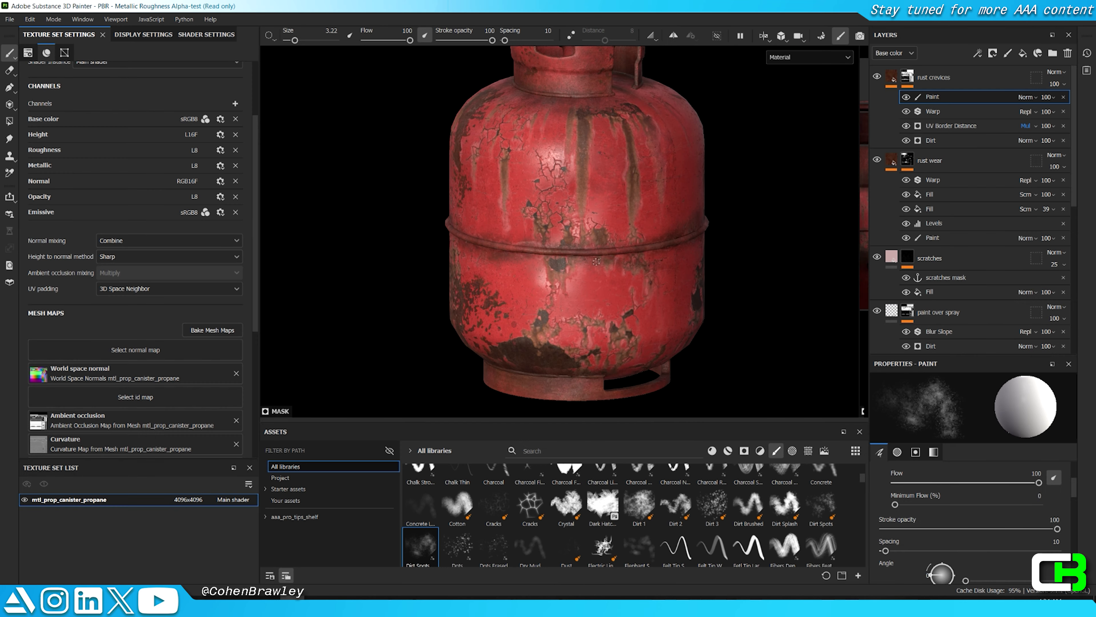
pyautogui.press('Tab')
pyautogui.keyDown('alt'); pyautogui.moveTo(622, 280); pyautogui.dragTo(651, 228); pyautogui.keyUp('alt')
pyautogui.press('Tab')
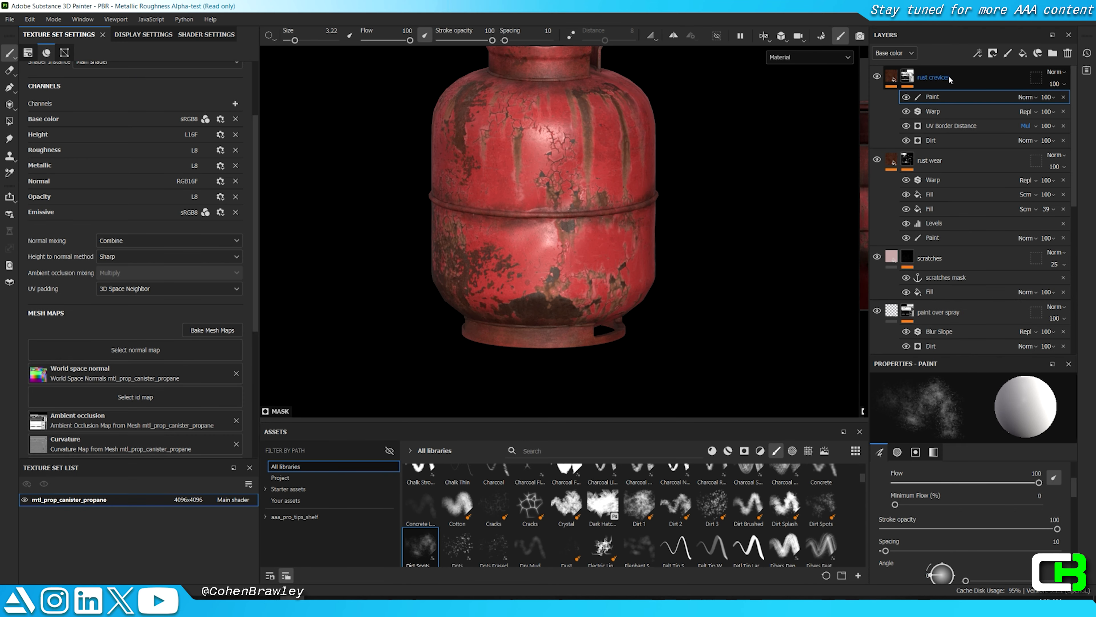
pyautogui.rightClick(943, 76)
pyautogui.click(986, 316)
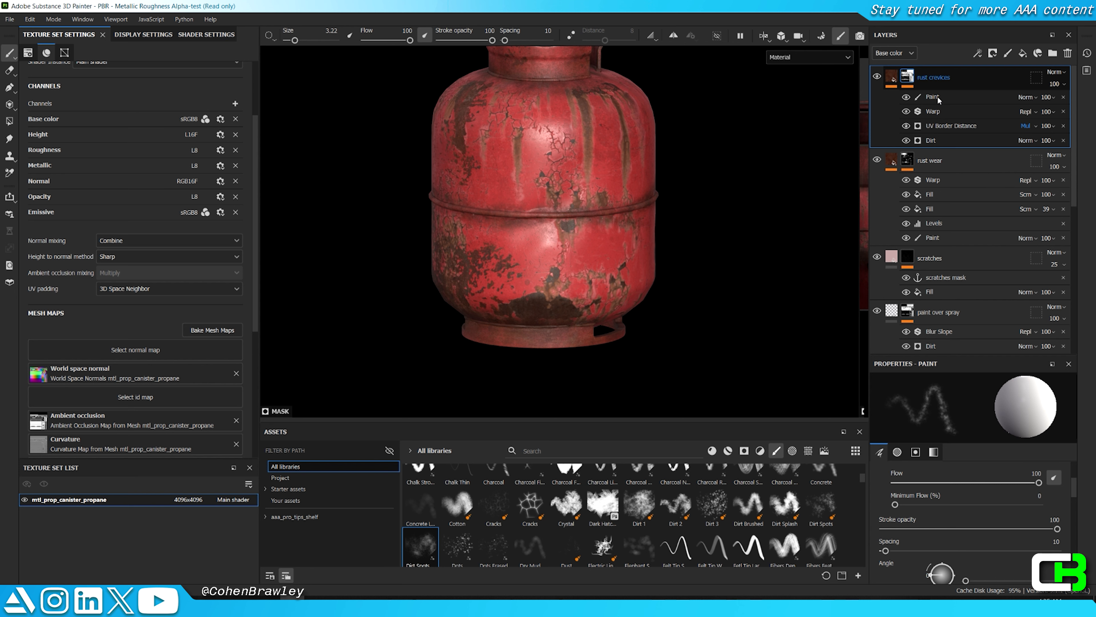
pyautogui.doubleClick(938, 79)
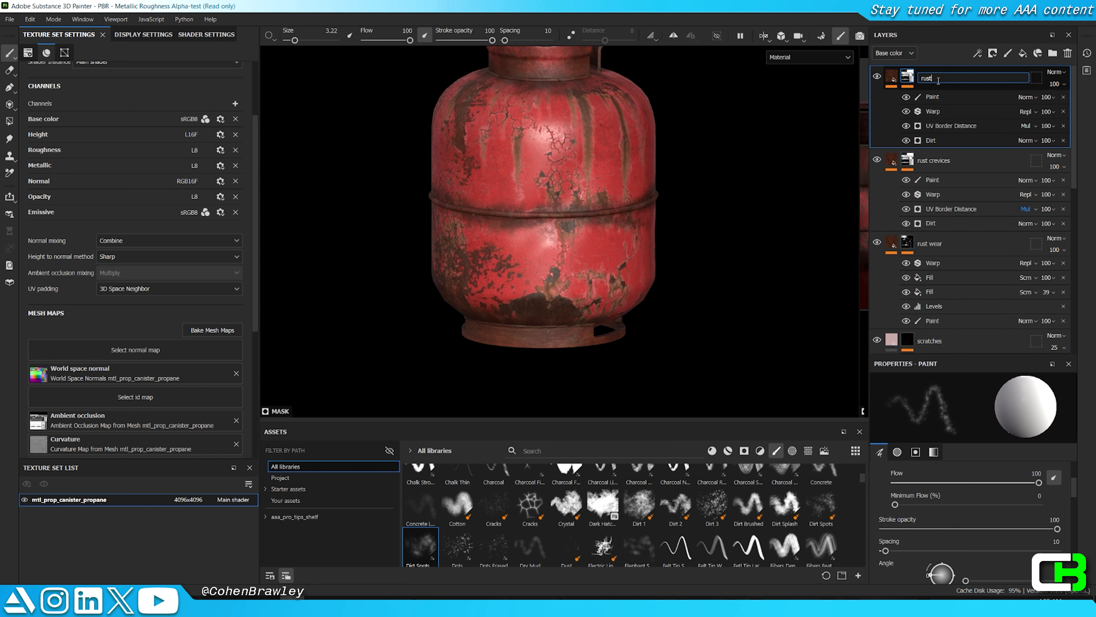
# Step: Give the rust scuffs layer an empty black mask and add a paint effect to that mask
pyautogui.rightClick(940, 84)
pyautogui.click(950, 91)
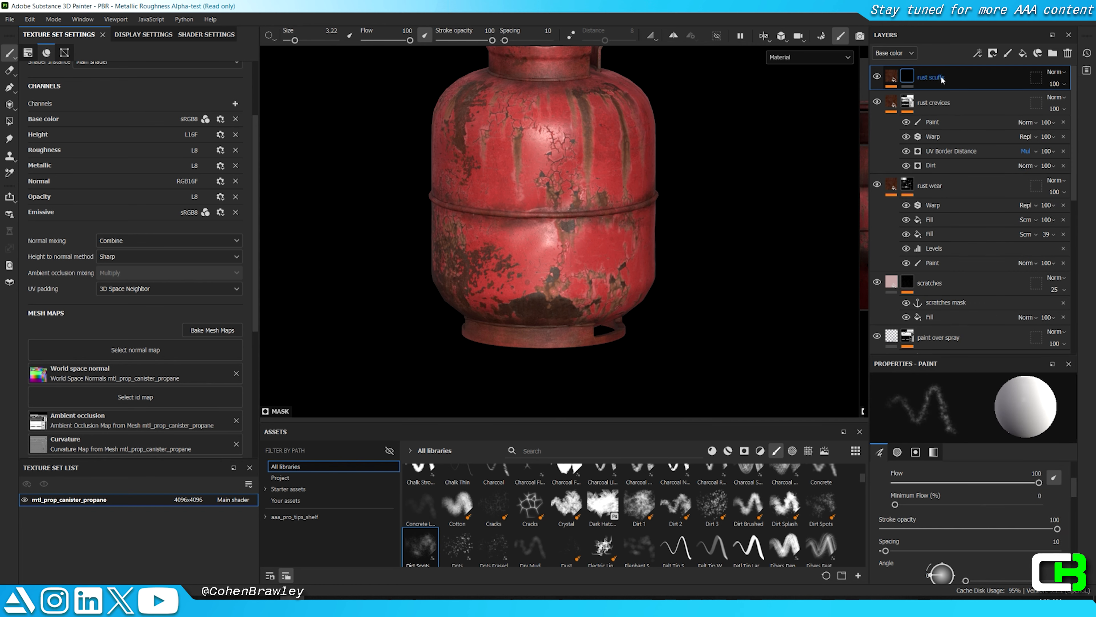
pyautogui.rightClick(941, 76)
pyautogui.click(967, 484)
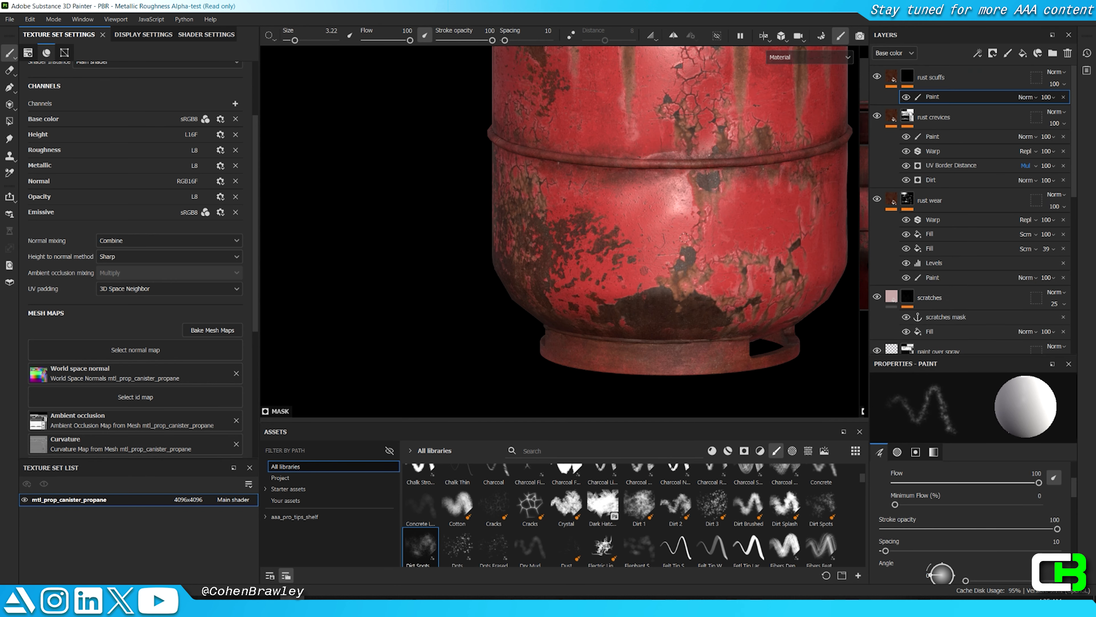
# Step: Switch to the Projection tool and assign texture (1) from aaa_pro_tips_shelf as its grayscale image
pyautogui.press('3')
pyautogui.scroll(-10, 1009, 509)
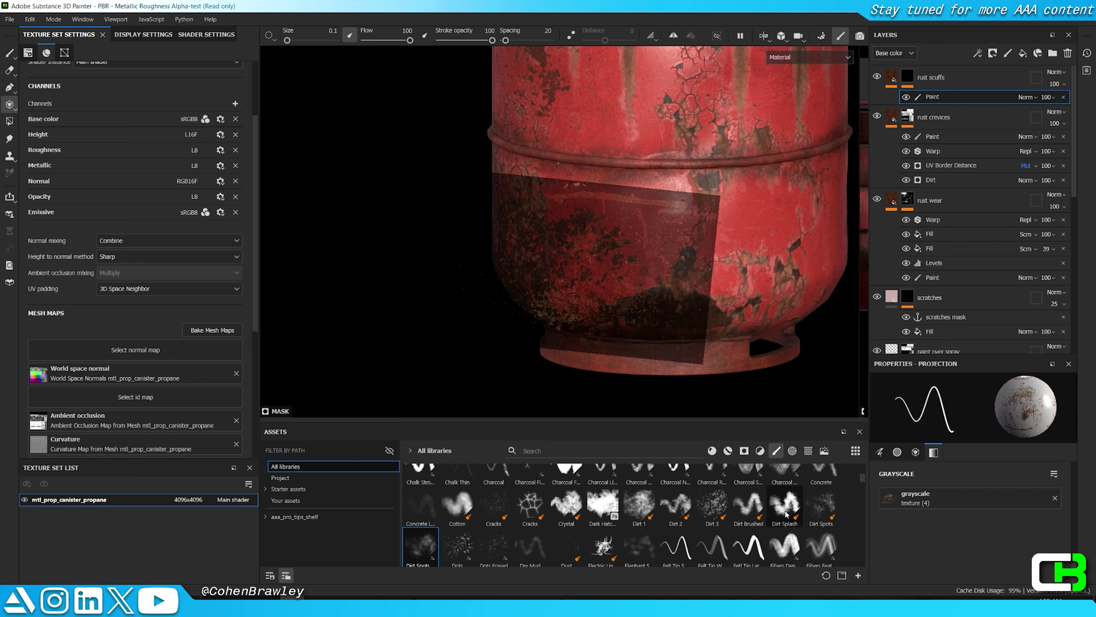
pyautogui.click(792, 451)
pyautogui.scroll(-10, 712, 512)
pyautogui.scroll(-15, 712, 512)
pyautogui.scroll(-15, 714, 511)
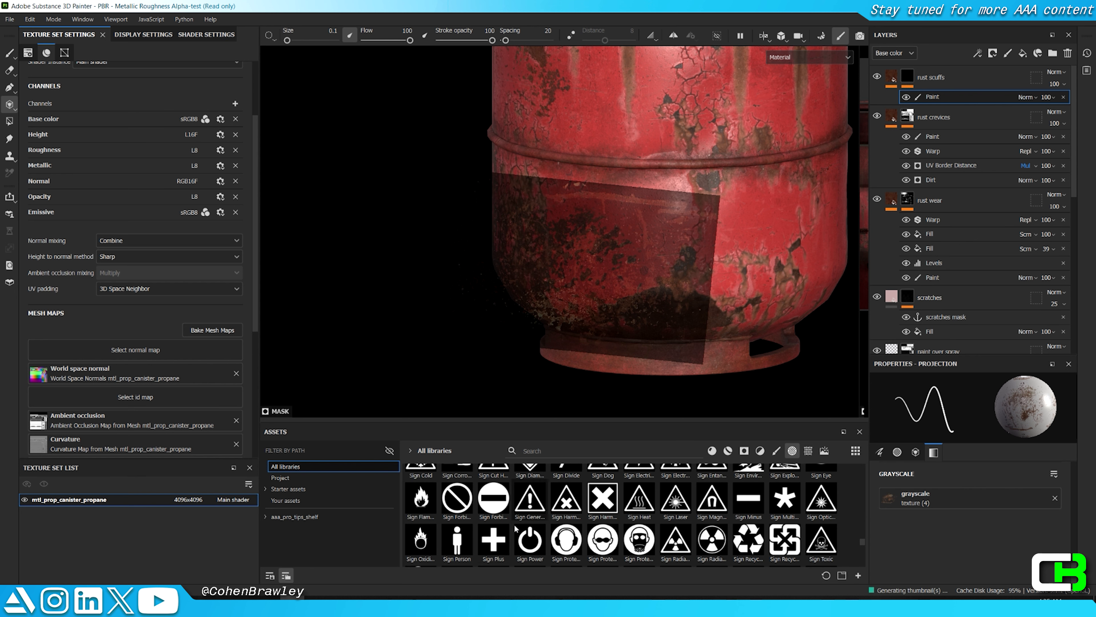
pyautogui.click(297, 516)
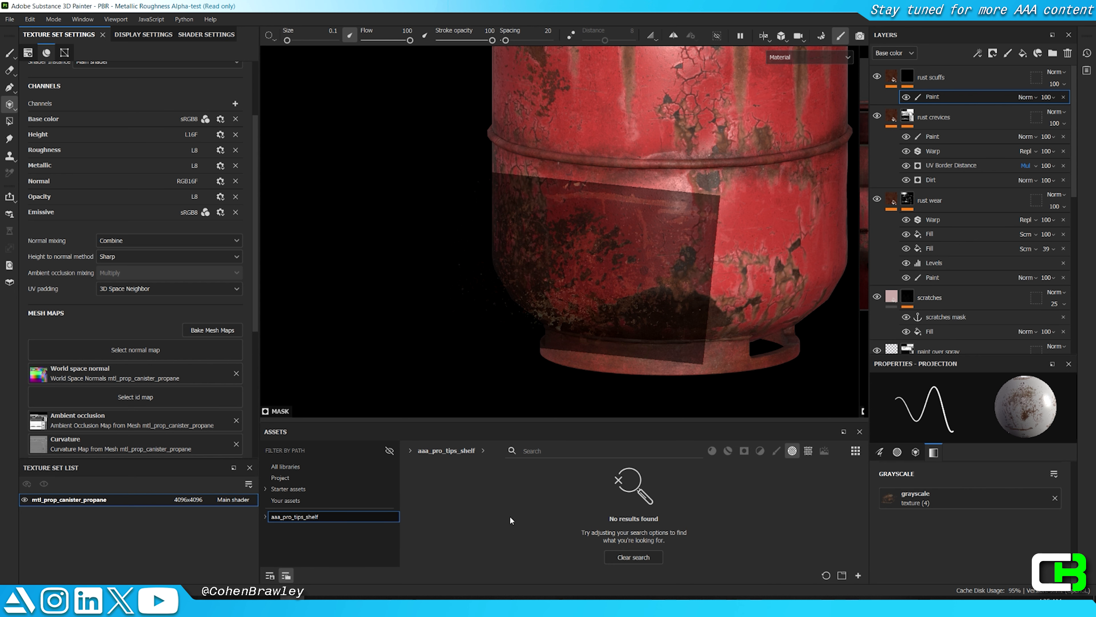
pyautogui.click(788, 451)
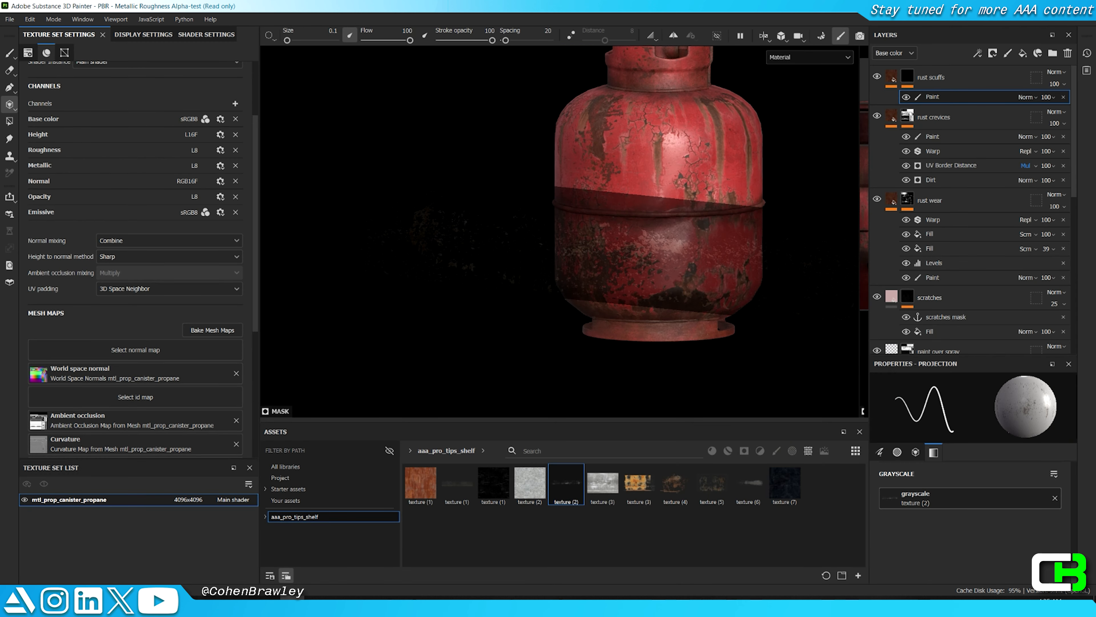
pyautogui.scroll(4, 679, 304)
pyautogui.moveTo(457, 483); pyautogui.dragTo(968, 502)
# Step: Try projecting the scuff texture onto the canister's base ring in the 3D view
pyautogui.press('Tab')
pyautogui.press('s')
pyautogui.moveTo(679, 376); pyautogui.dragTo(683, 380)
pyautogui.moveTo(705, 372); pyautogui.dragTo(705, 470, button='middle')
pyautogui.keyDown('alt'); pyautogui.moveTo(705, 470); pyautogui.dragTo(705, 488); pyautogui.keyUp('alt')
pyautogui.keyDown('alt'); pyautogui.moveTo(704, 488); pyautogui.dragTo(660, 452, button='middle'); pyautogui.keyUp('alt')
pyautogui.press('s')
pyautogui.moveTo(622, 443); pyautogui.dragTo(617, 410)
pyautogui.moveTo(522, 419); pyautogui.dragTo(553, 422)
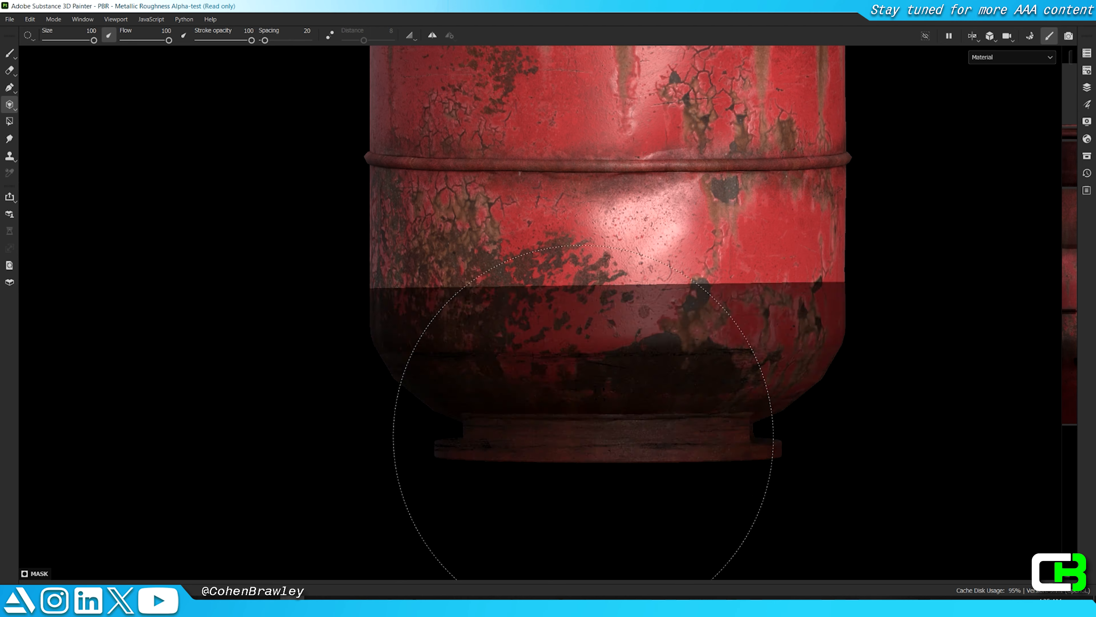
# Step: Display the rust scuffs mask in the enlarged 2D UV view and switch back to the Projection tool
pyautogui.press('1')
pyautogui.press('Tab')
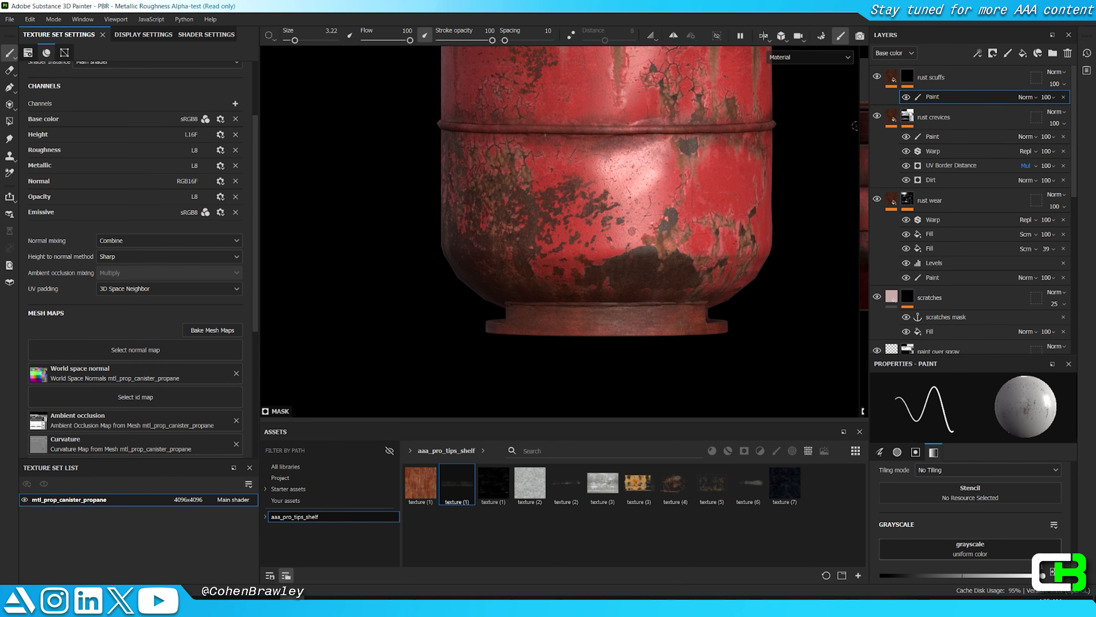
pyautogui.moveTo(859, 115); pyautogui.dragTo(262, 115)
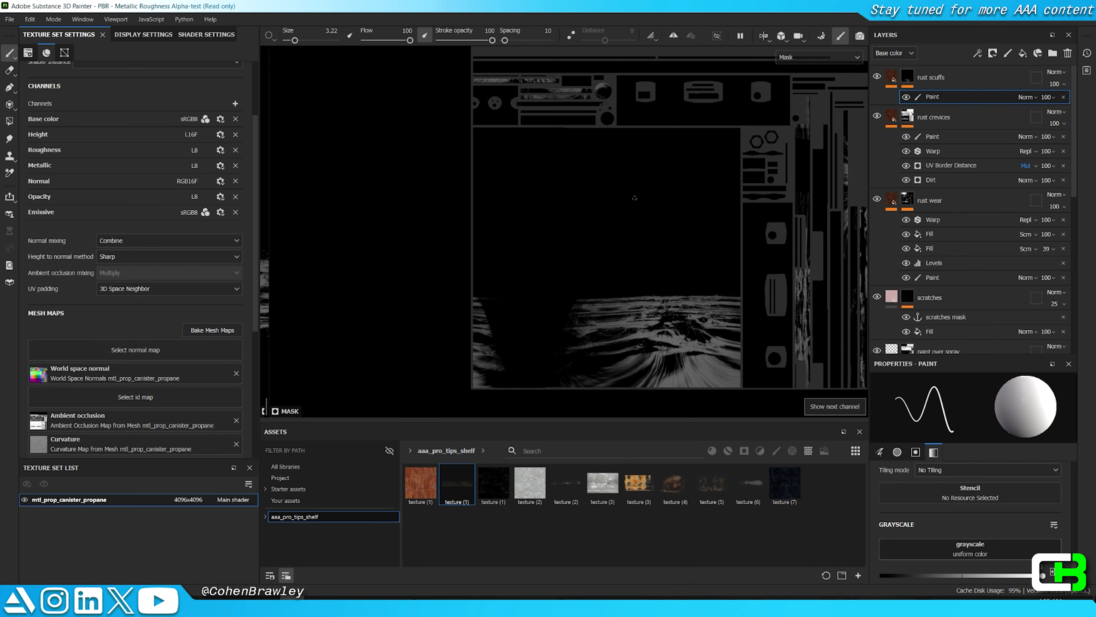
pyautogui.scroll(3, 625, 269)
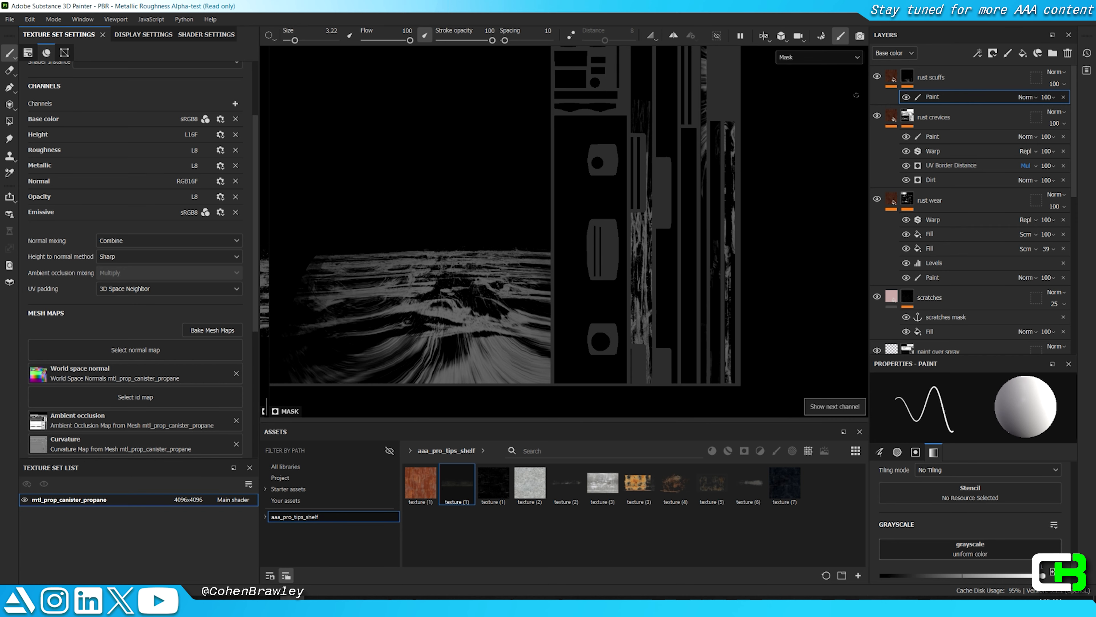
pyautogui.press('3')
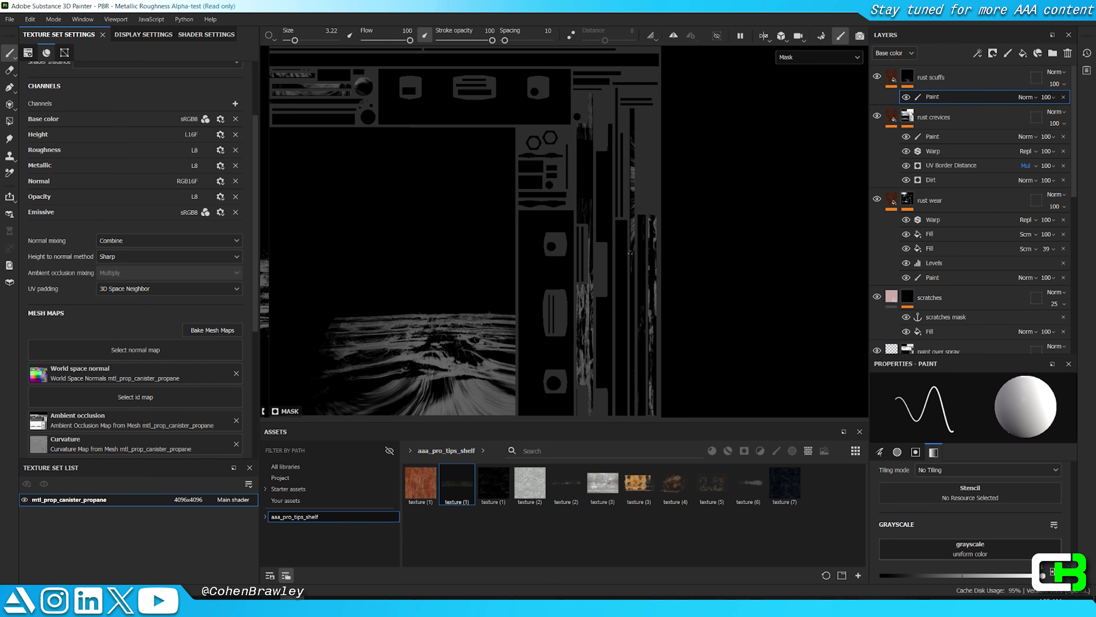
pyautogui.keyDown('alt'); pyautogui.moveTo(661, 256); pyautogui.dragTo(666, 241, button='middle'); pyautogui.keyUp('alt')
# Step: Undo the 3D projection and project texture (1) lengthwise along the narrow vertical UV strips of the base instead
pyautogui.press('s')
pyautogui.keyDown('shift'); pyautogui.moveTo(663, 279); pyautogui.dragTo(502, 443); pyautogui.keyUp('shift')
pyautogui.press('s')
pyautogui.moveTo(579, 311)
pyautogui.mouseDown(button='middle')
pyautogui.moveTo(616, 358)
pyautogui.moveTo(620, 314)
pyautogui.mouseUp(button='middle')
pyautogui.press('s')
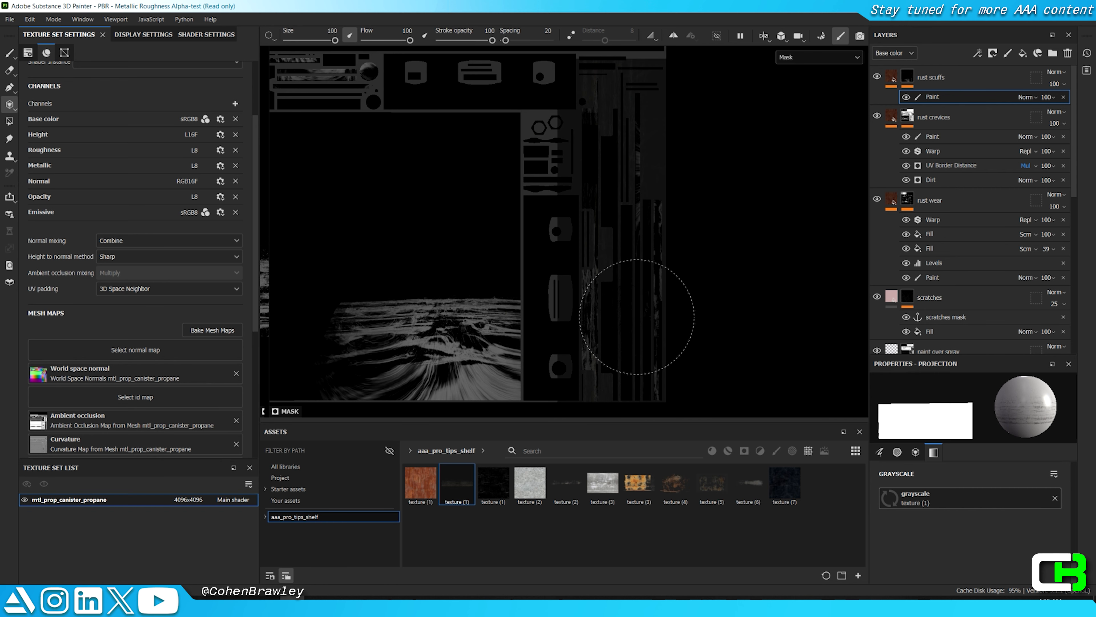
pyautogui.hotkey('ctrl', 'z')
pyautogui.press('s')
pyautogui.moveTo(640, 314); pyautogui.dragTo(637, 318, button='middle')
pyautogui.moveTo(634, 321)
pyautogui.mouseDown()
pyautogui.moveTo(610, 266)
pyautogui.moveTo(622, 337)
pyautogui.moveTo(599, 143)
pyautogui.moveTo(623, 318)
pyautogui.moveTo(631, 261)
pyautogui.moveTo(613, 376)
pyautogui.mouseUp()
# Step: Return to the Paint tool and the 3D view, showing the base close up with its full material
pyautogui.click(9, 53)
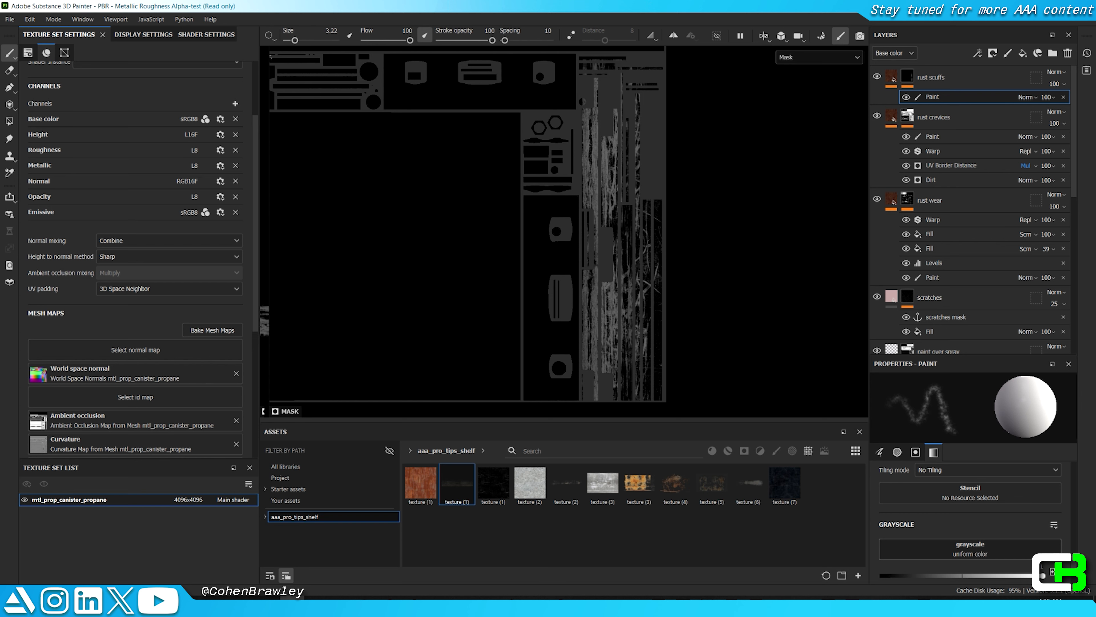
pyautogui.press('F2')
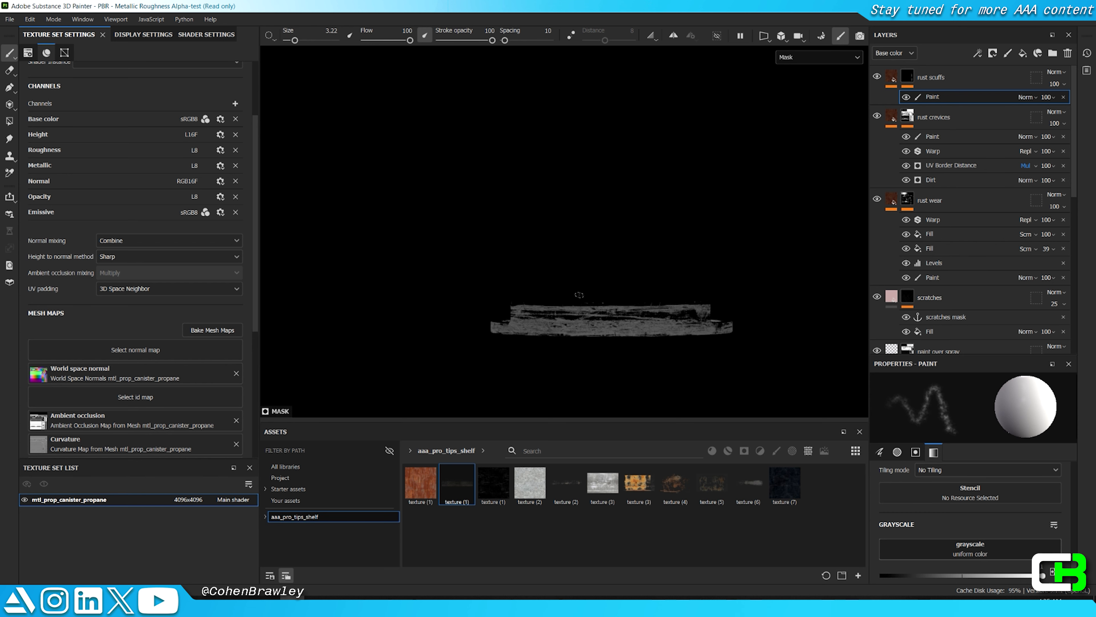
pyautogui.press('m')
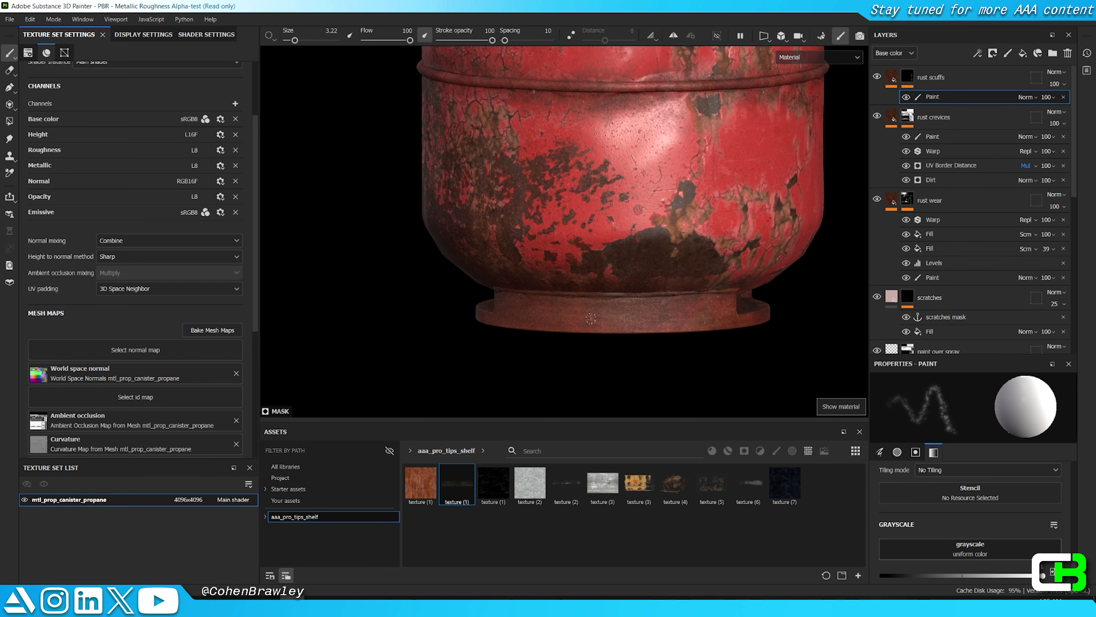
pyautogui.keyDown('alt'); pyautogui.moveTo(591, 318); pyautogui.dragTo(566, 254, button='middle'); pyautogui.keyUp('alt')
pyautogui.keyDown('alt'); pyautogui.moveTo(566, 254); pyautogui.dragTo(665, 242, button='right'); pyautogui.keyUp('alt')
# Step: Add a Levels effect to the rust scuffs mask with the black input at 0.098 and the white input at 0.571
pyautogui.click(902, 75)
pyautogui.keyDown('alt'); pyautogui.click(908, 74); pyautogui.keyUp('alt')
pyautogui.rightClick(909, 73)
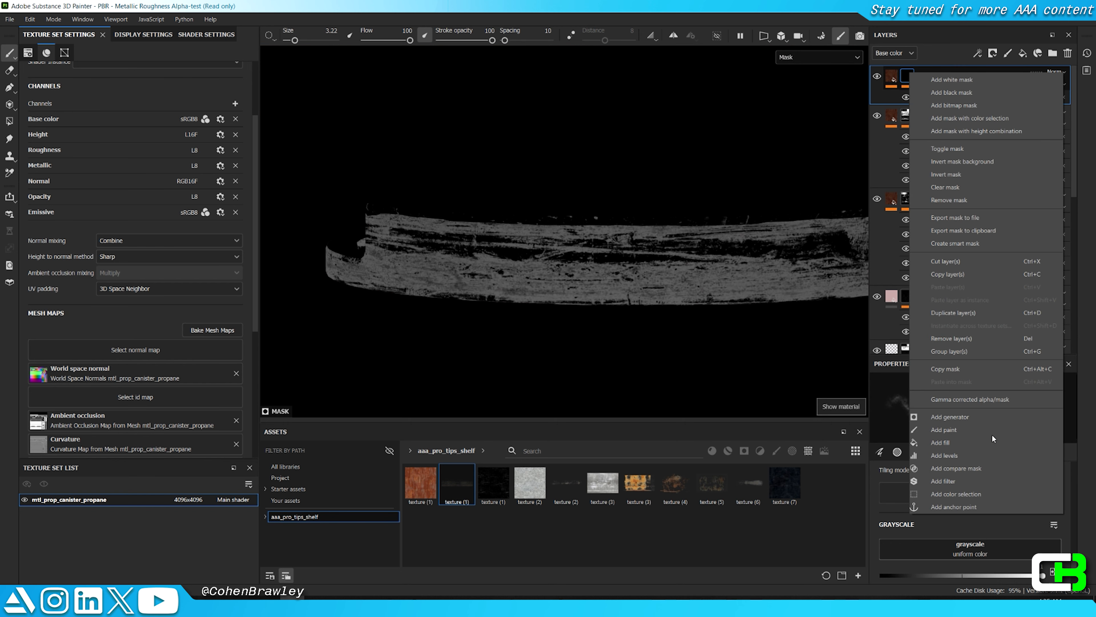
pyautogui.click(952, 454)
pyautogui.press('m')
pyautogui.moveTo(1065, 408); pyautogui.dragTo(987, 408)
pyautogui.press('m')
pyautogui.press('m')
pyautogui.scroll(-3, 687, 272)
pyautogui.keyDown('alt'); pyautogui.moveTo(677, 273); pyautogui.dragTo(633, 277); pyautogui.keyUp('alt')
pyautogui.scroll(3, 633, 276)
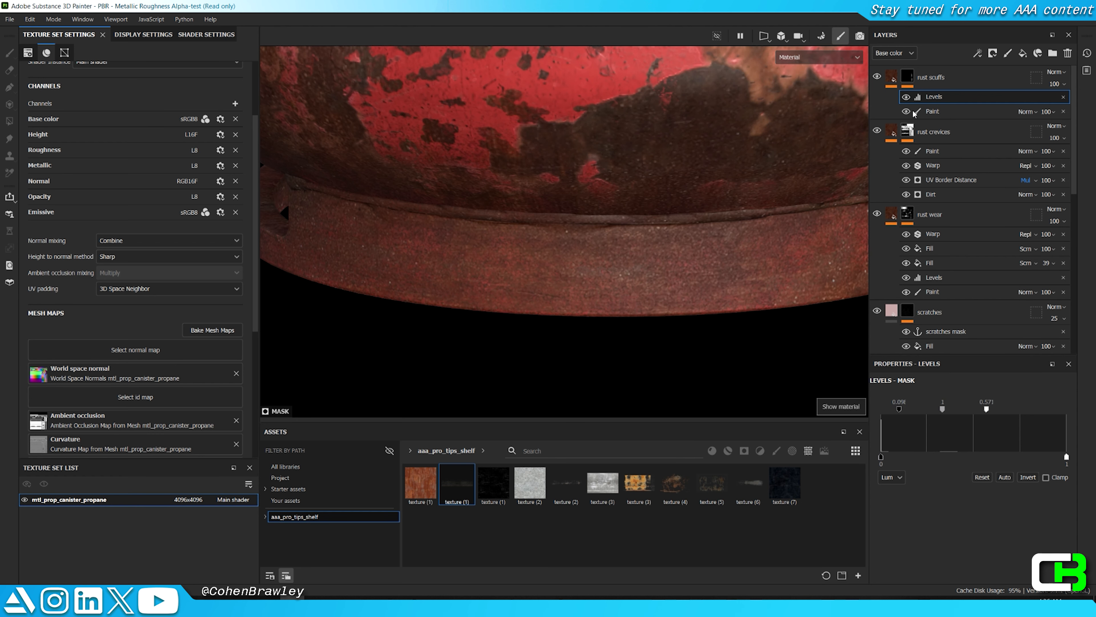
# Step: Add a second Levels effect to the rust scuffs mask and set its white input to about 0.7
pyautogui.press('m')
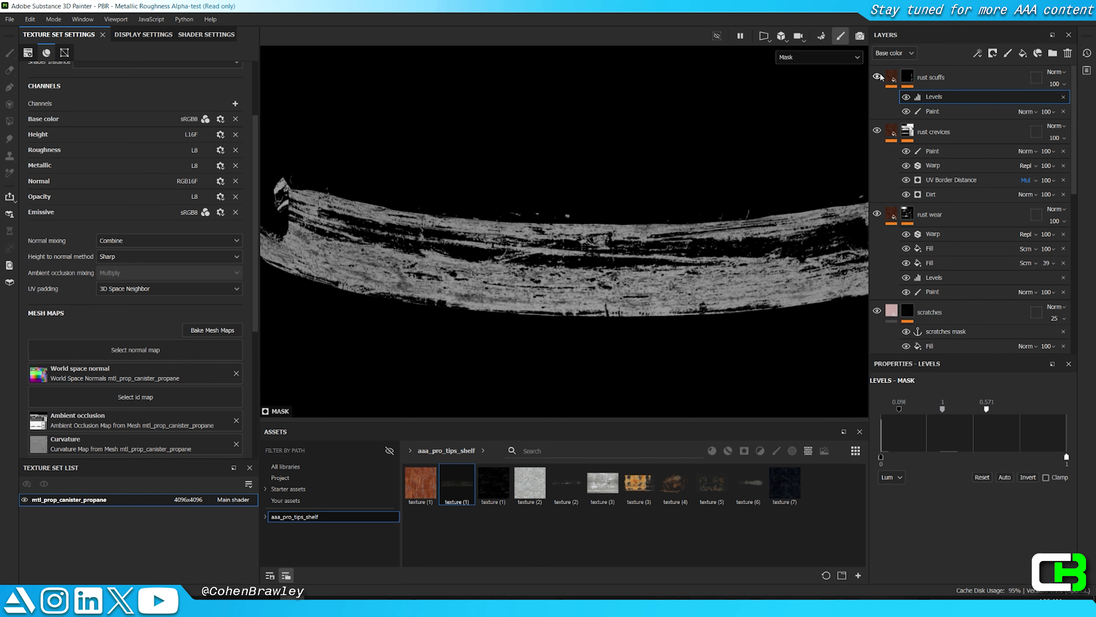
pyautogui.rightClick(910, 78)
pyautogui.click(834, 353)
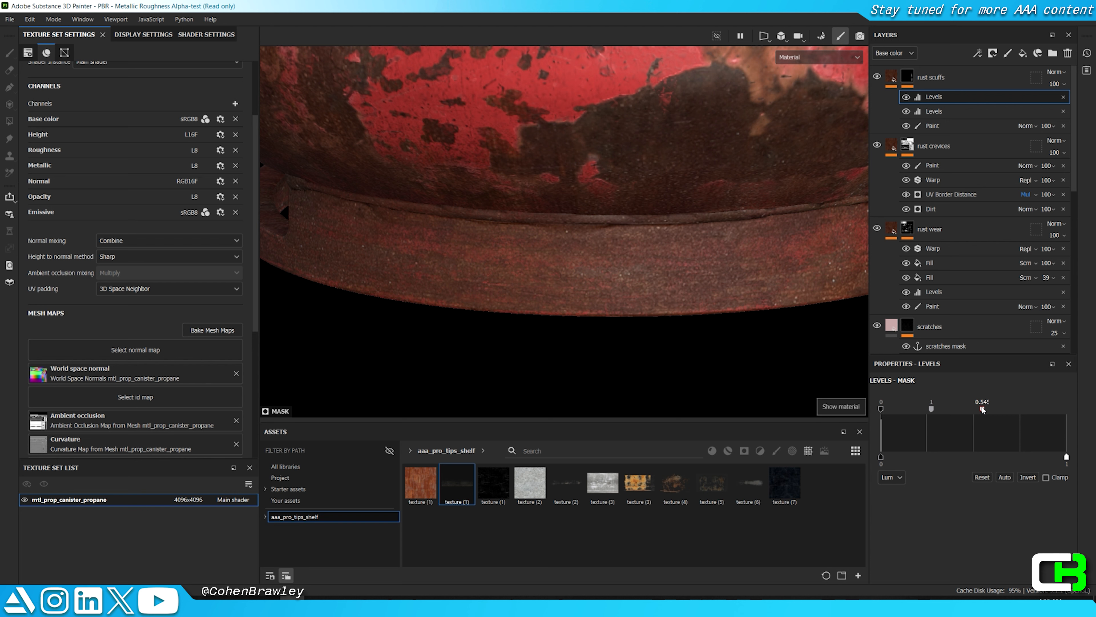
pyautogui.moveTo(983, 410); pyautogui.dragTo(1012, 409)
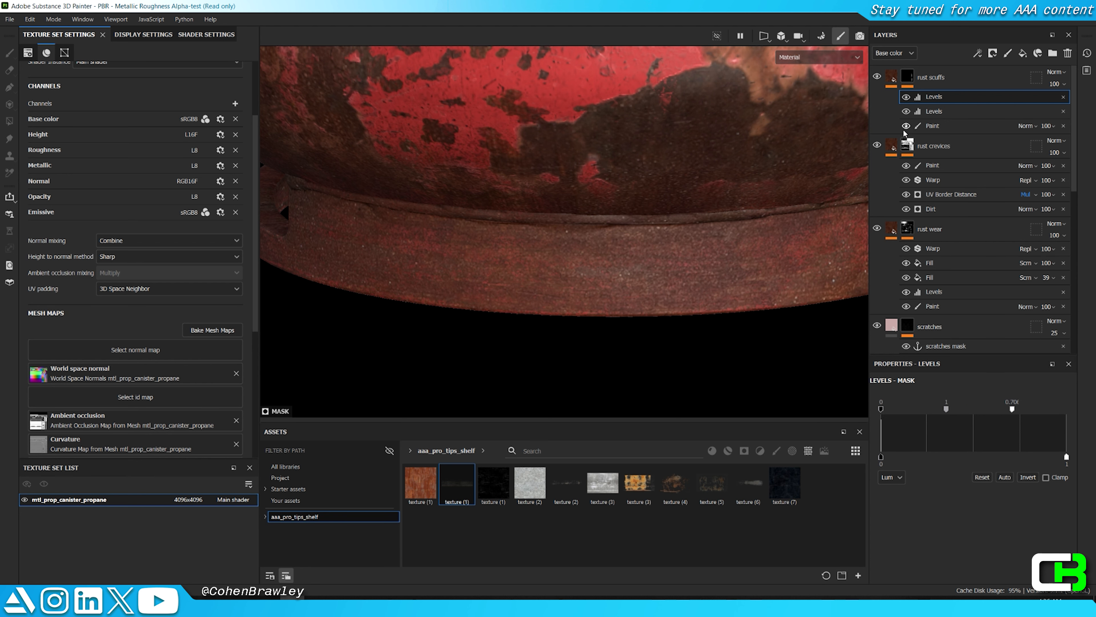
# Step: Darken the rust scuffs content by setting its HSL Perceptive filter's lightness to 0.131
pyautogui.click(892, 77)
pyautogui.click(948, 112)
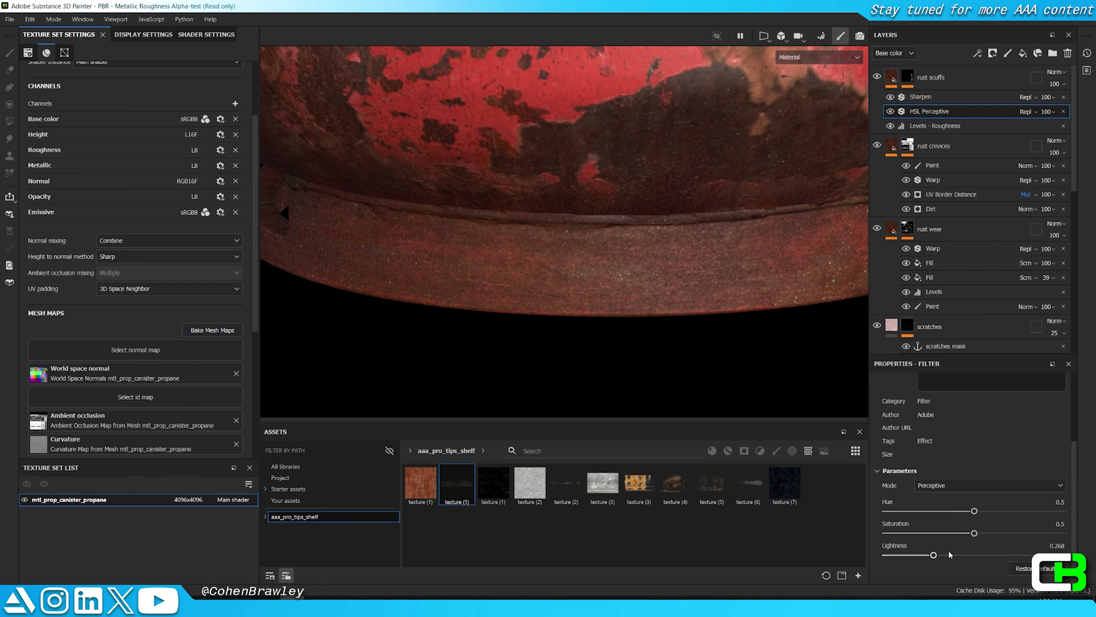
pyautogui.moveTo(935, 548); pyautogui.dragTo(911, 548)
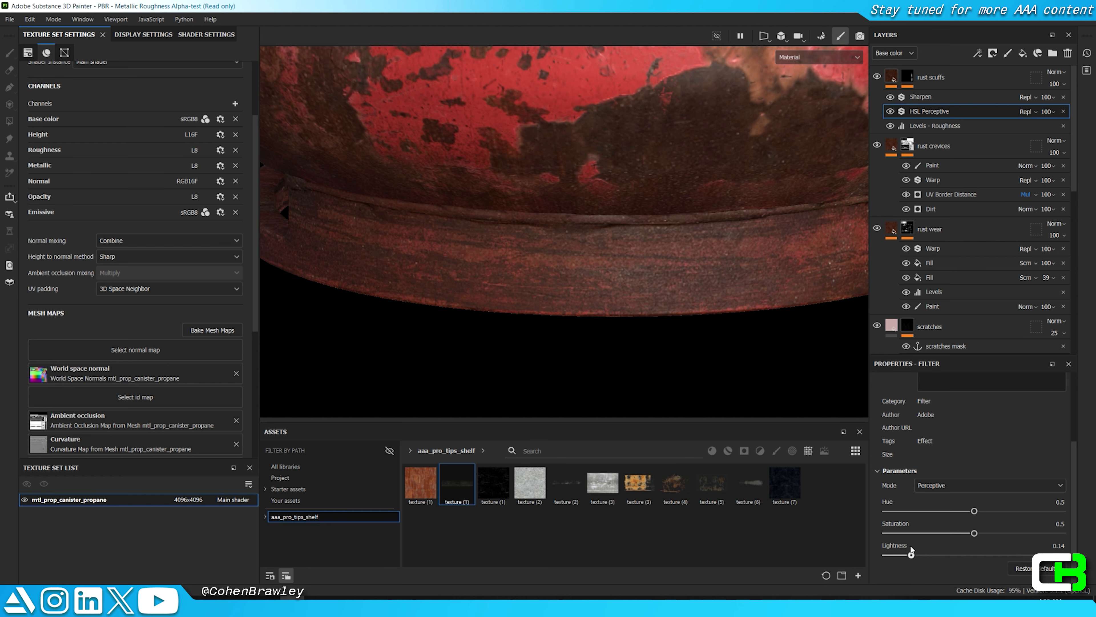
# Step: Examine the darkened scuffs around the canister's base from several angles and under different lighting
pyautogui.scroll(-5, 628, 317)
pyautogui.press('Tab')
pyautogui.keyDown('alt'); pyautogui.moveTo(628, 317); pyautogui.dragTo(431, 334); pyautogui.keyUp('alt')
pyautogui.keyDown('shift'); pyautogui.moveTo(432, 336); pyautogui.dragTo(664, 334, button='right'); pyautogui.keyUp('shift')
pyautogui.keyDown('alt'); pyautogui.moveTo(664, 334); pyautogui.dragTo(595, 346); pyautogui.keyUp('alt')
pyautogui.keyDown('shift'); pyautogui.moveTo(596, 345); pyautogui.dragTo(728, 366, button='right'); pyautogui.keyUp('shift')
pyautogui.scroll(5, 728, 366)
pyautogui.keyDown('alt'); pyautogui.moveTo(654, 350); pyautogui.dragTo(570, 335); pyautogui.keyUp('alt')
pyautogui.keyDown('shift'); pyautogui.moveTo(570, 335); pyautogui.dragTo(711, 329, button='right'); pyautogui.keyUp('shift')
pyautogui.keyDown('alt'); pyautogui.moveTo(710, 328); pyautogui.dragTo(652, 319); pyautogui.keyUp('alt')
pyautogui.keyDown('alt'); pyautogui.moveTo(652, 319); pyautogui.dragTo(531, 309, button='middle'); pyautogui.keyUp('alt')
pyautogui.scroll(4, 520, 314)
pyautogui.press('Tab')
pyautogui.keyDown('alt'); pyautogui.moveTo(520, 314); pyautogui.dragTo(616, 246); pyautogui.keyUp('alt')
pyautogui.keyDown('shift'); pyautogui.moveTo(616, 246); pyautogui.dragTo(730, 233, button='right'); pyautogui.keyUp('shift')
pyautogui.scroll(2, 730, 233)
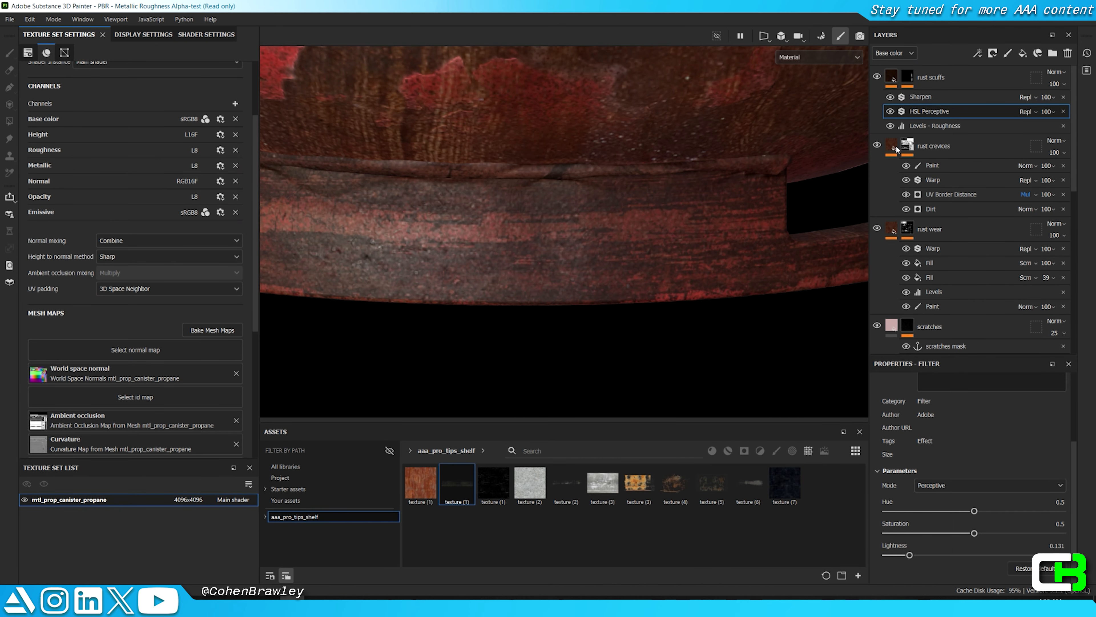
# Step: Set the rust scuffs layer's uniform height to -0.0481 for an engraved look
pyautogui.click(889, 78)
pyautogui.keyDown('alt'); pyautogui.moveTo(714, 351); pyautogui.dragTo(729, 371); pyautogui.keyUp('alt')
pyautogui.moveTo(959, 539); pyautogui.dragTo(940, 531)
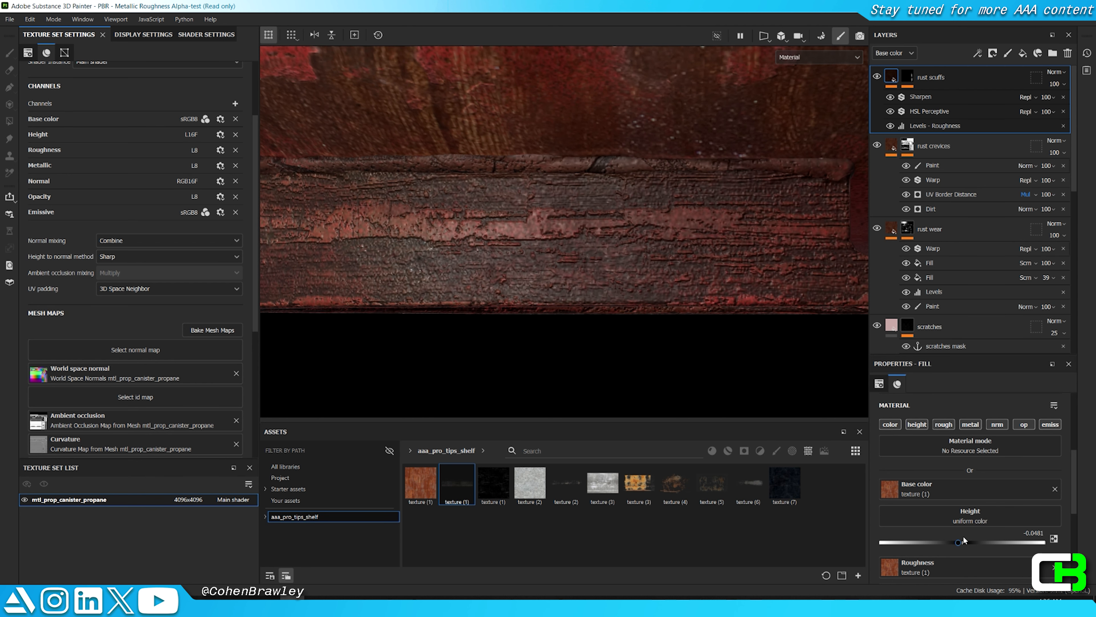
pyautogui.moveTo(665, 216)
pyautogui.keyDown('alt'); pyautogui.mouseDown()
pyautogui.moveTo(676, 234)
pyautogui.moveTo(644, 243)
pyautogui.moveTo(660, 232)
pyautogui.mouseUp(); pyautogui.keyUp('alt')
pyautogui.keyDown('alt'); pyautogui.moveTo(661, 229); pyautogui.dragTo(712, 226, button='right'); pyautogui.keyUp('alt')
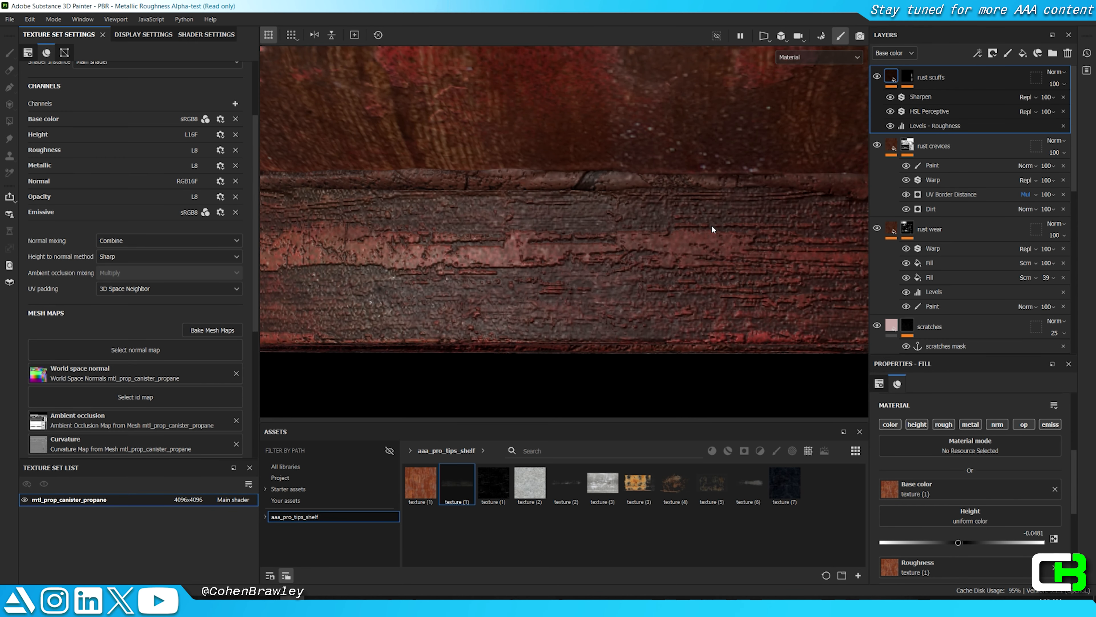
# Step: Duplicate the rust scuffs layer and turn off the height channel on the original layer
pyautogui.rightClick(943, 81)
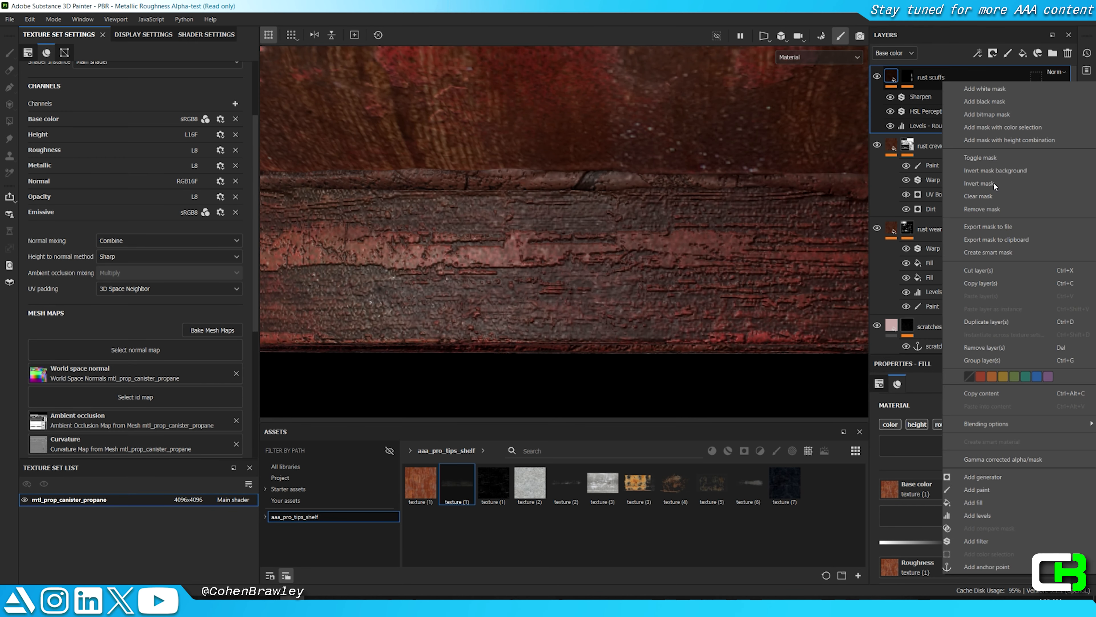
pyautogui.click(987, 322)
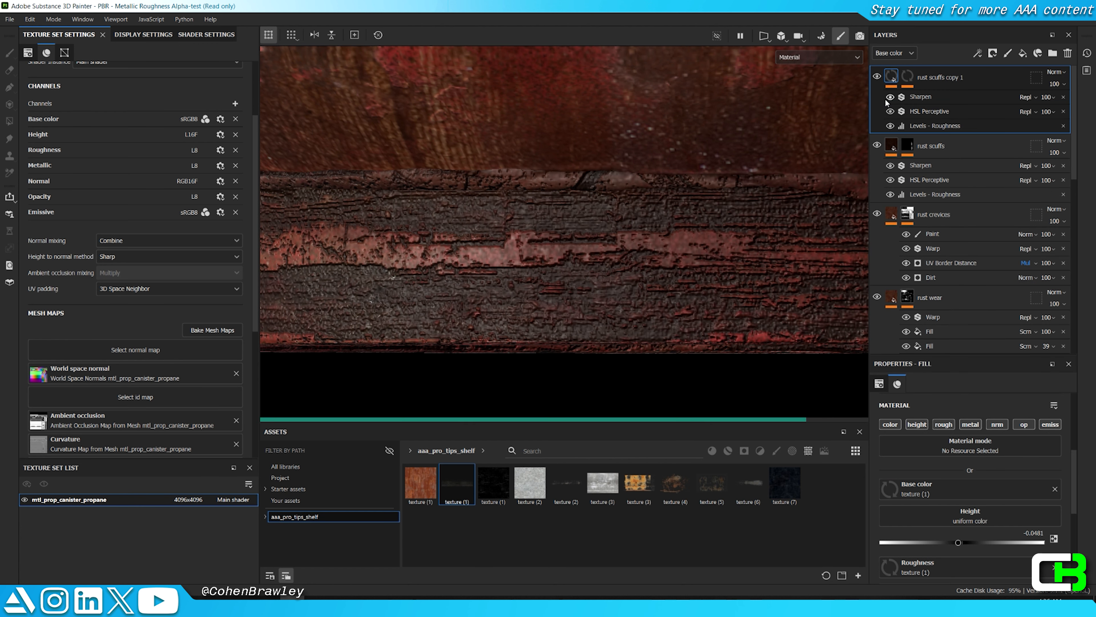
pyautogui.click(898, 141)
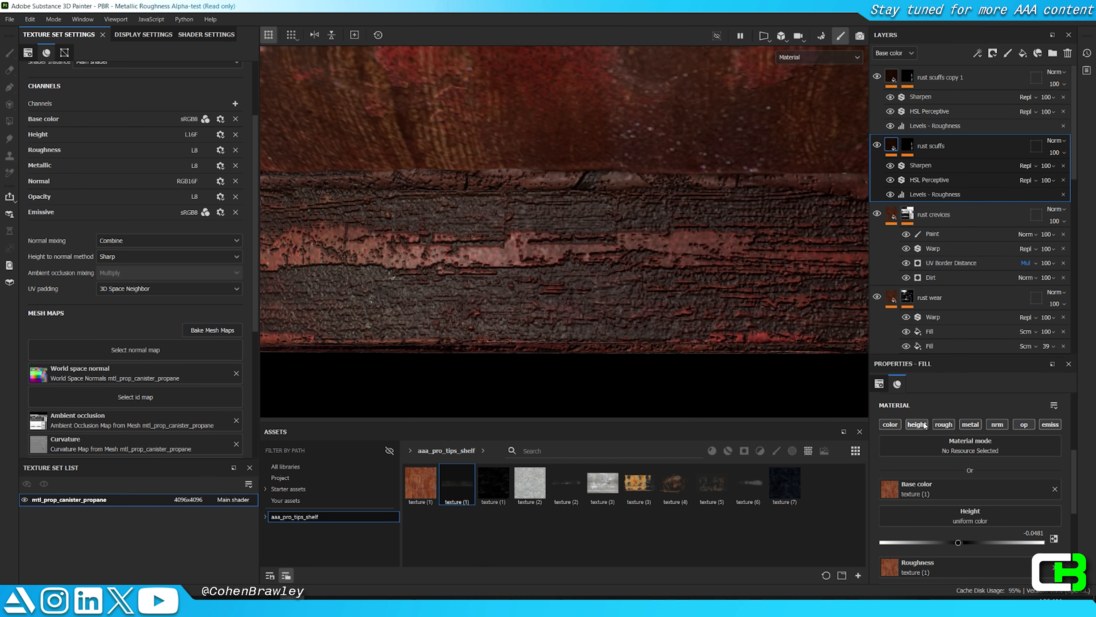
pyautogui.click(907, 145)
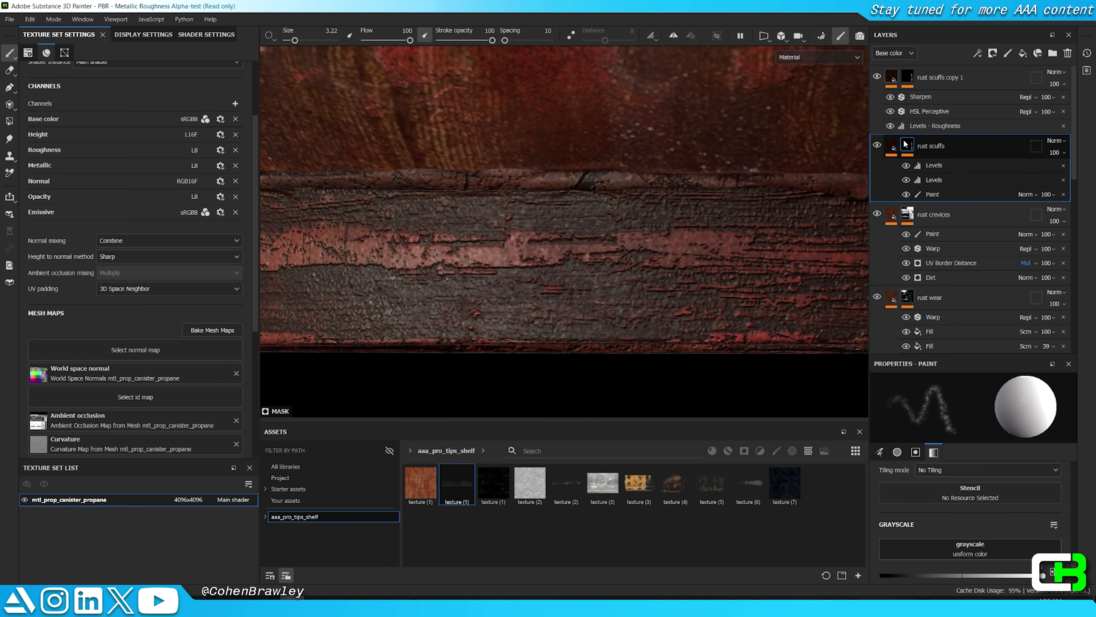
# Step: Rename the original layer "rust scuffs bottom" and add an anchor point to its mask
pyautogui.rightClick(906, 144)
pyautogui.click(963, 576)
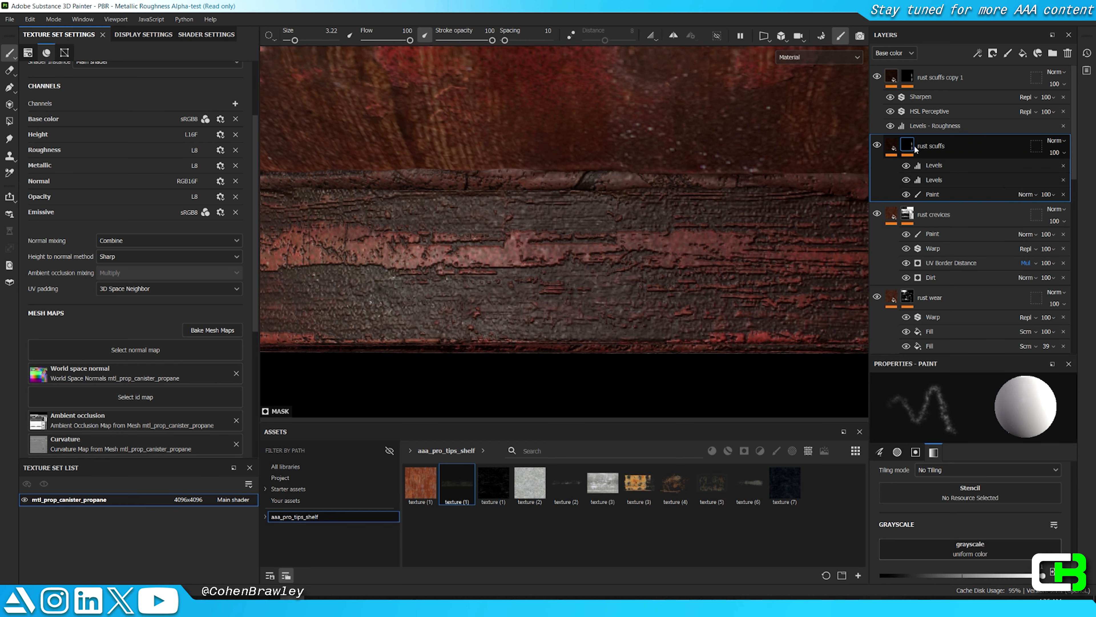
pyautogui.rightClick(961, 149)
pyautogui.click(967, 487)
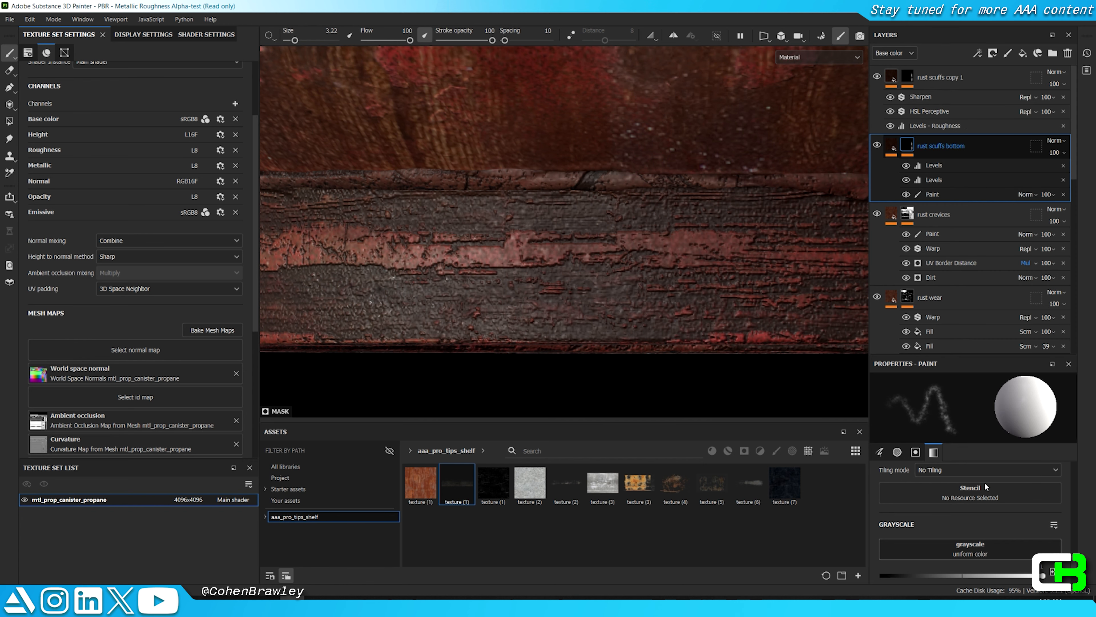
# Step: Give rust scuffs copy 1 a new black mask filled from the rust scuffs bottom mask anchor and keep only its height channel
pyautogui.click(942, 79)
pyautogui.rightClick(914, 76)
pyautogui.click(967, 100)
pyautogui.rightClick(959, 80)
pyautogui.click(966, 505)
pyautogui.click(970, 424)
pyautogui.click(1017, 437)
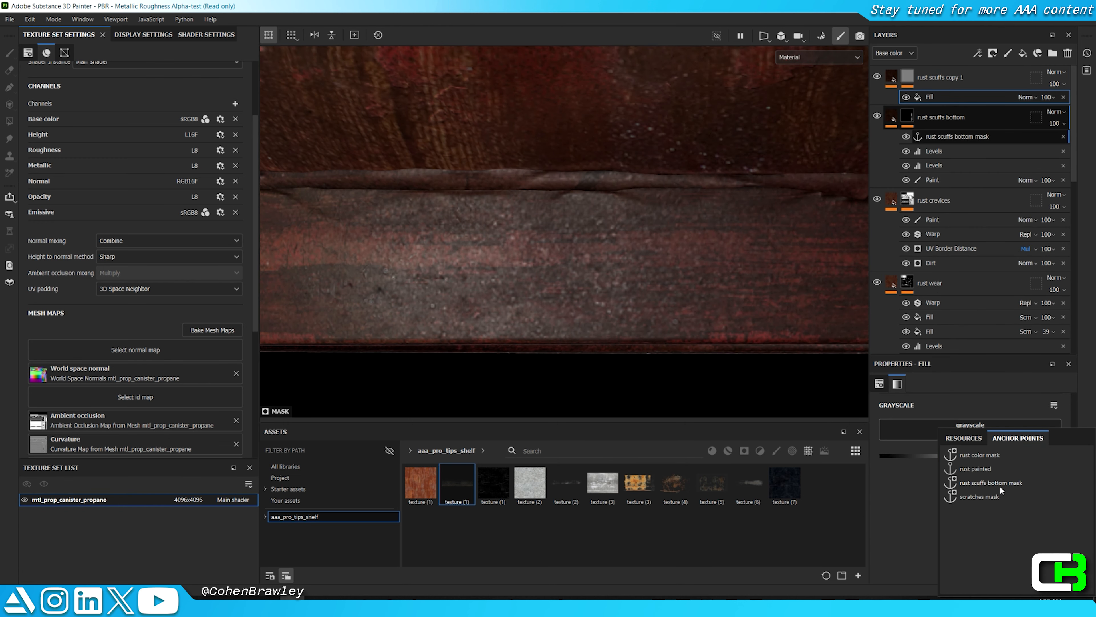
pyautogui.click(1000, 486)
pyautogui.click(892, 76)
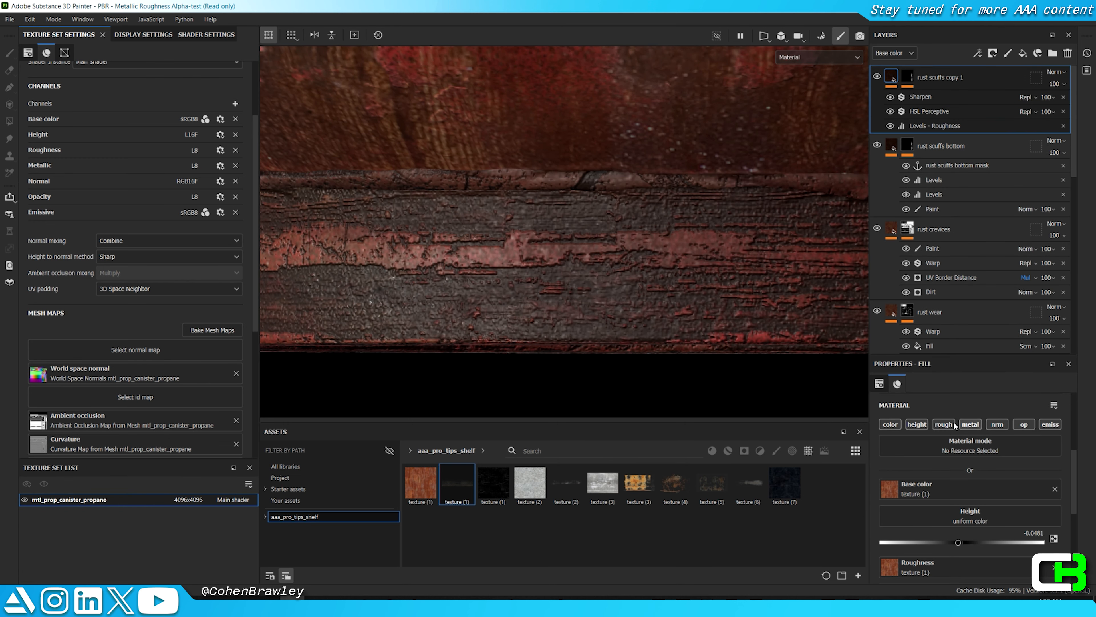
pyautogui.click(926, 425)
# Step: Add a Blur Slope filter to the mask of rust scuffs copy 1 and set its intensity to 0.003
pyautogui.rightClick(908, 77)
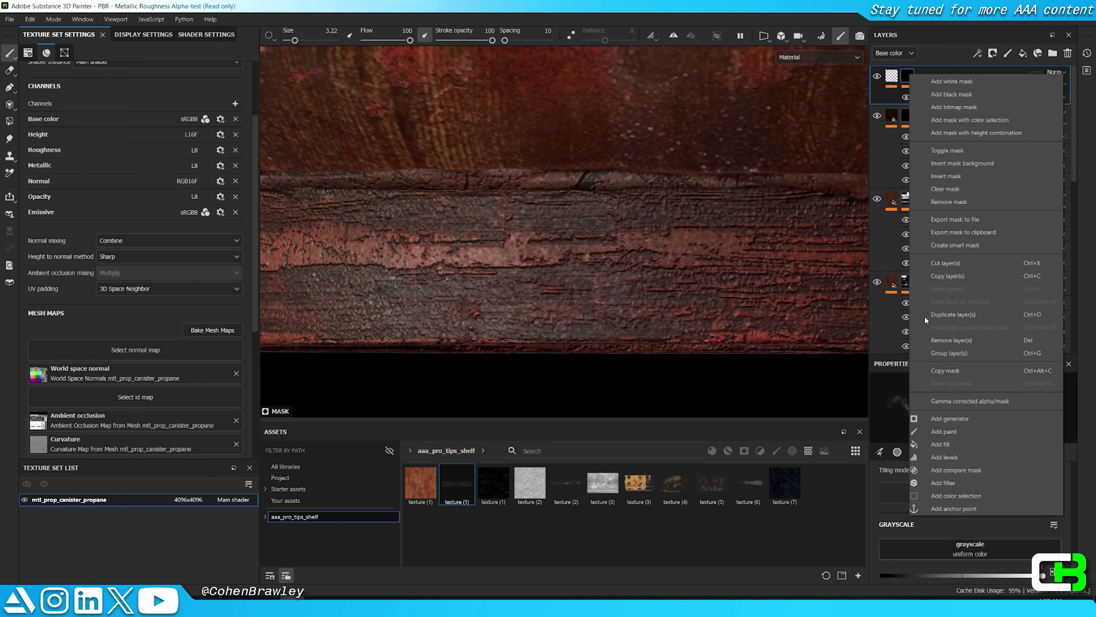
pyautogui.click(955, 478)
pyautogui.click(967, 412)
pyautogui.write('warp')
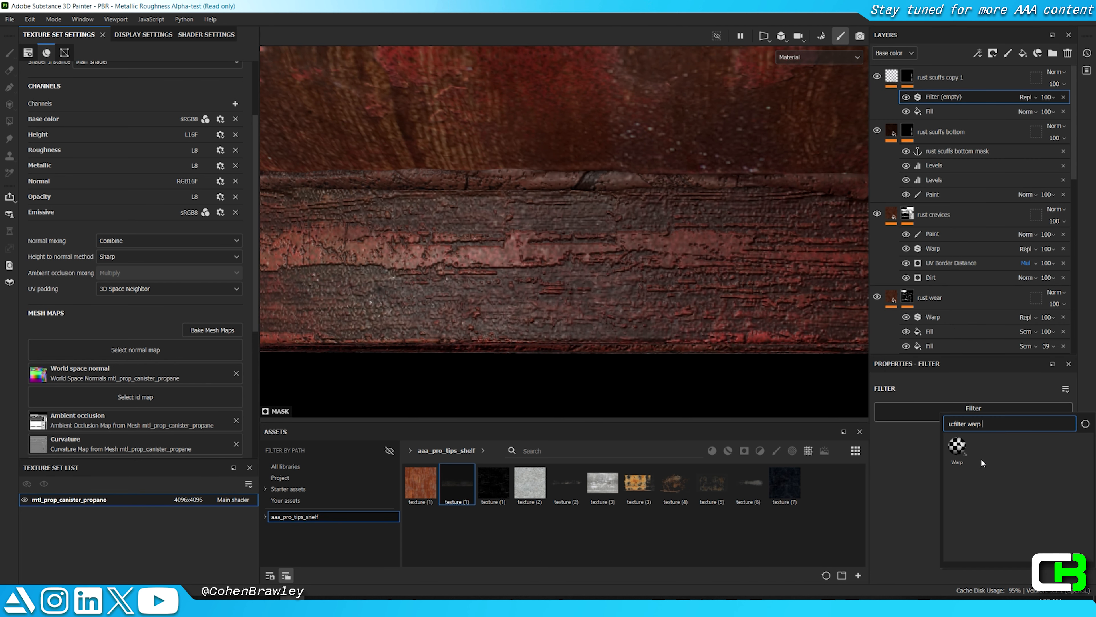
pyautogui.press('BackSpace')
pyautogui.press('BackSpace')
pyautogui.press('BackSpace')
pyautogui.press('BackSpace')
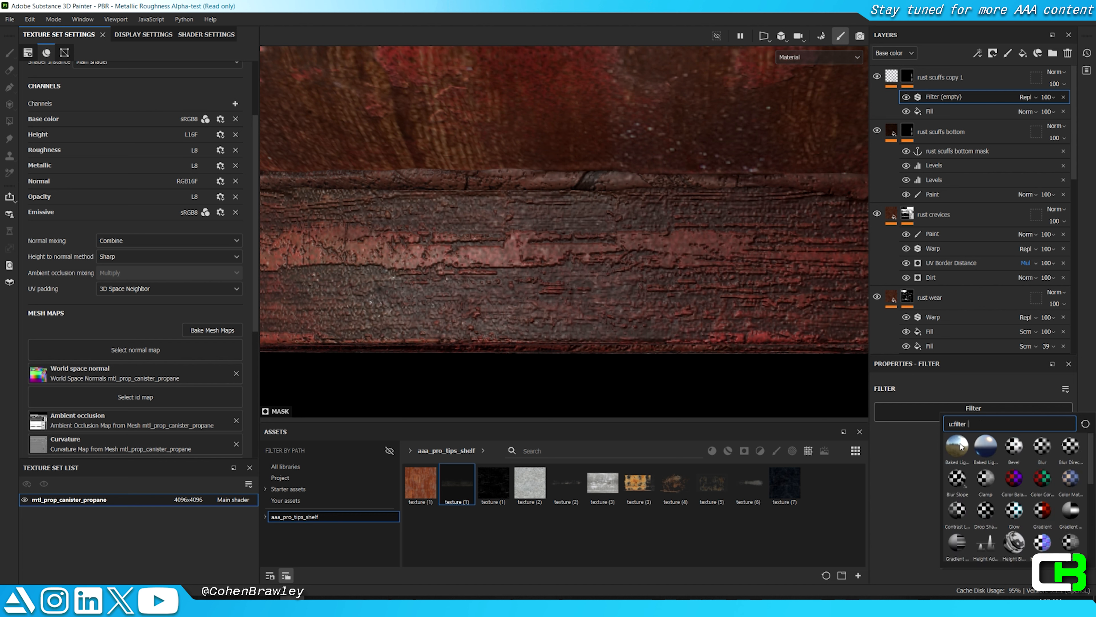
pyautogui.click(957, 477)
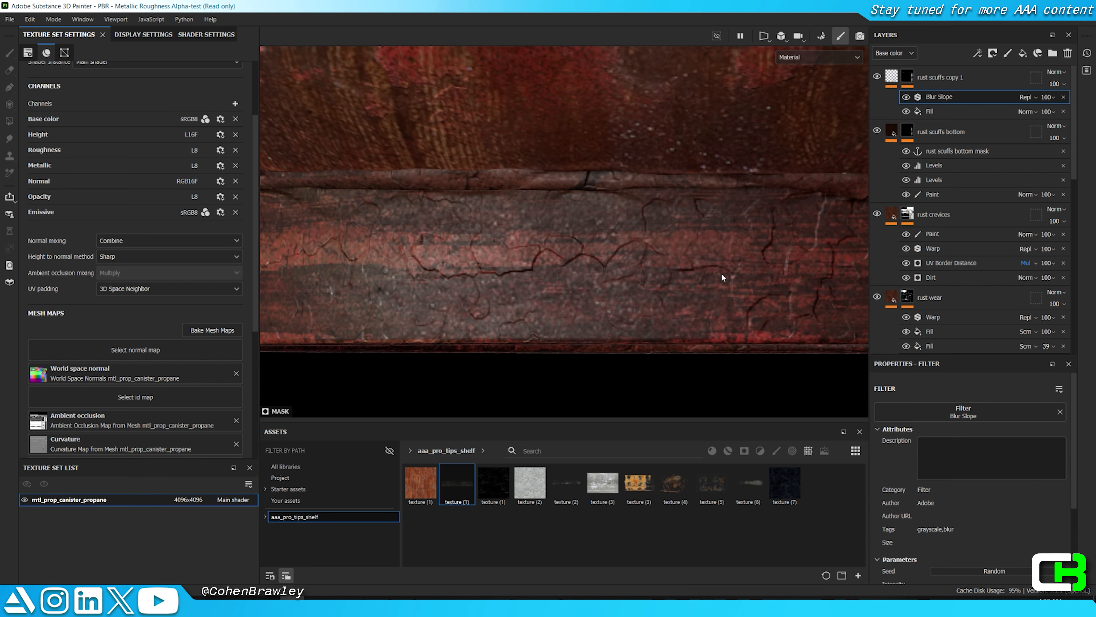
pyautogui.scroll(-2, 934, 488)
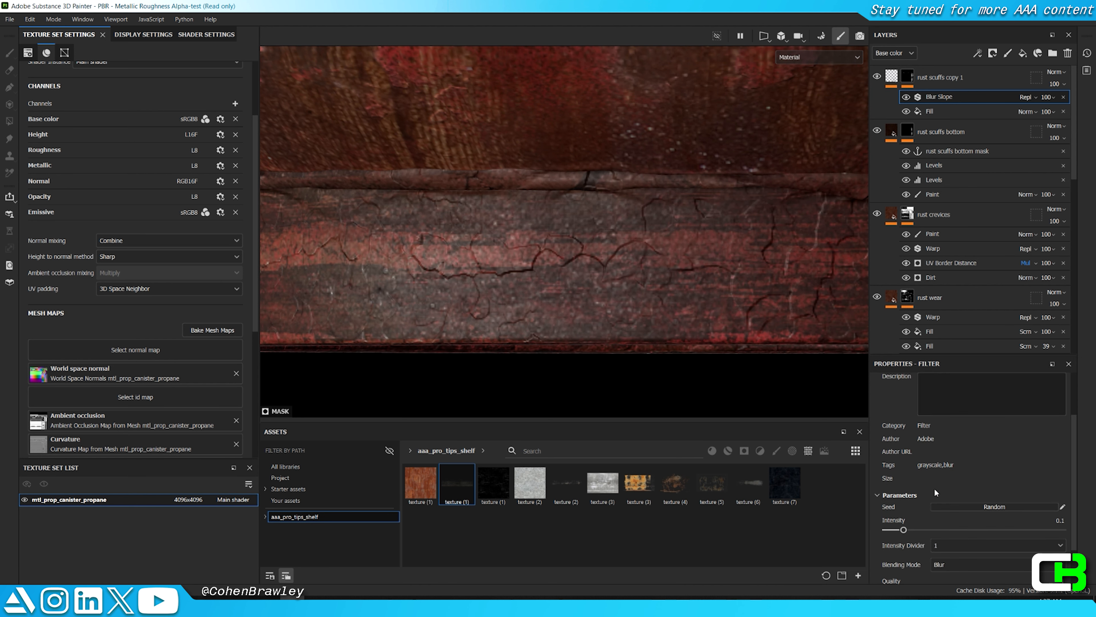
pyautogui.moveTo(894, 529)
pyautogui.mouseDown()
pyautogui.moveTo(879, 530)
pyautogui.moveTo(892, 534)
pyautogui.mouseUp()
# Step: Adjust the uniform height of rust scuffs copy 1 while checking the relief on the canister's base
pyautogui.scroll(-5, 674, 245)
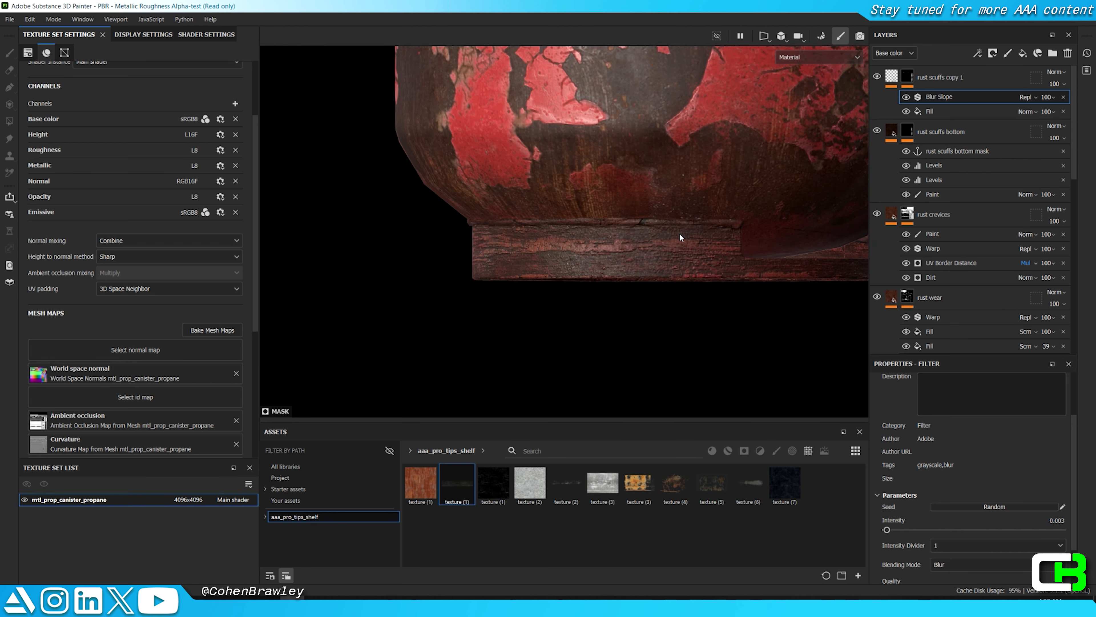
pyautogui.keyDown('alt'); pyautogui.moveTo(680, 237); pyautogui.dragTo(615, 248); pyautogui.keyUp('alt')
pyautogui.scroll(4, 614, 248)
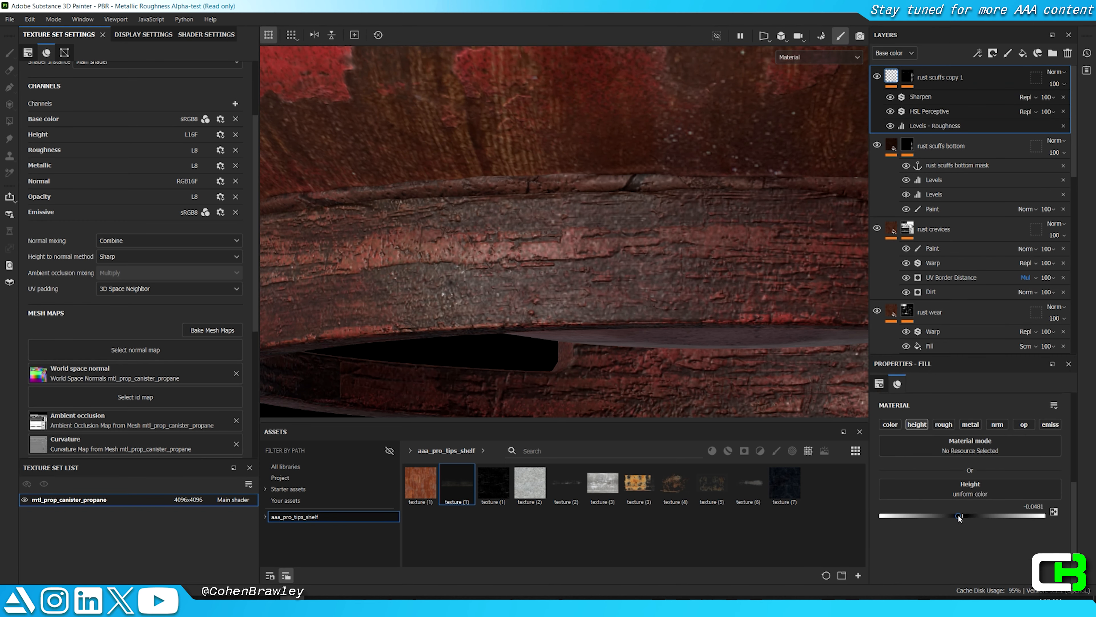
pyautogui.moveTo(958, 516); pyautogui.dragTo(1045, 506)
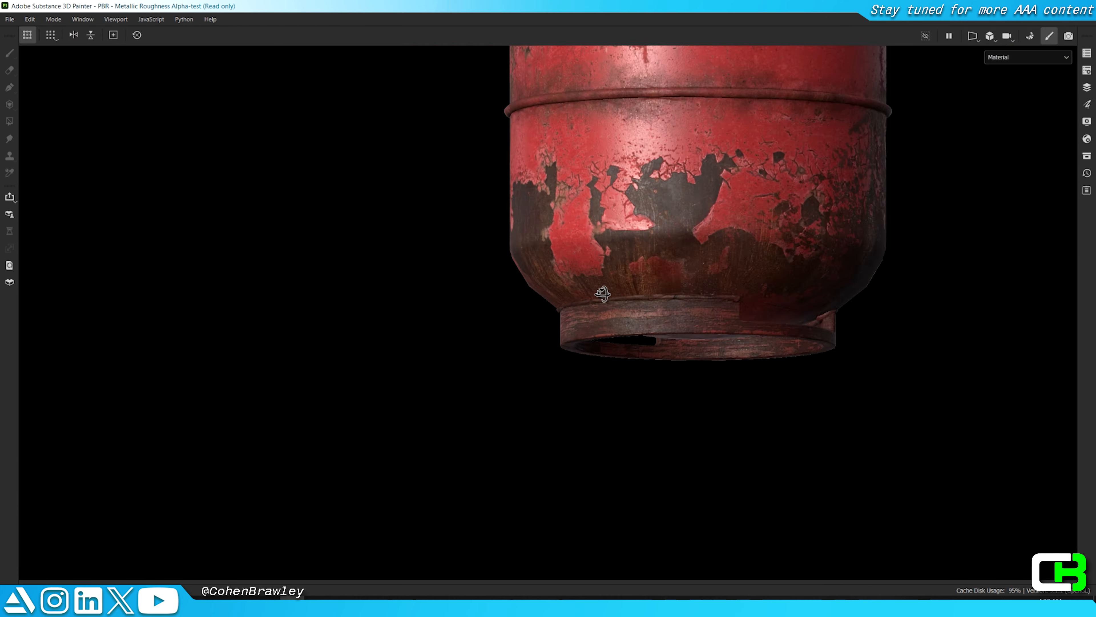
# Step: Inspect the height relief of the rust scuffs around the canister's base and on the whole canister
pyautogui.keyDown('alt'); pyautogui.moveTo(601, 296); pyautogui.dragTo(680, 363); pyautogui.keyUp('alt')
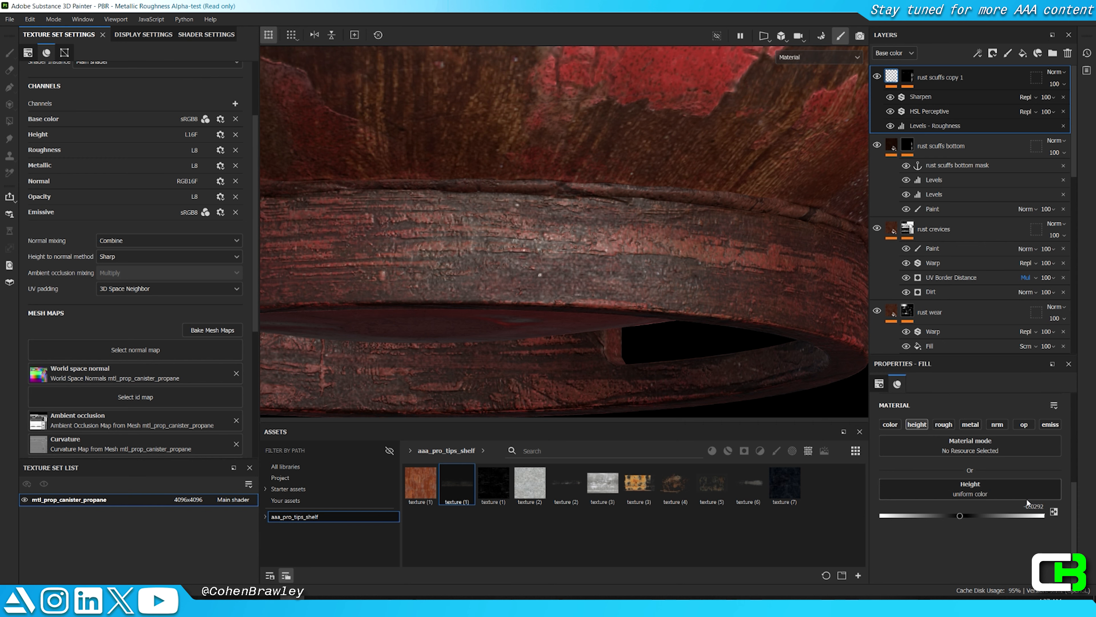
pyautogui.click(1028, 500)
pyautogui.click(1035, 506)
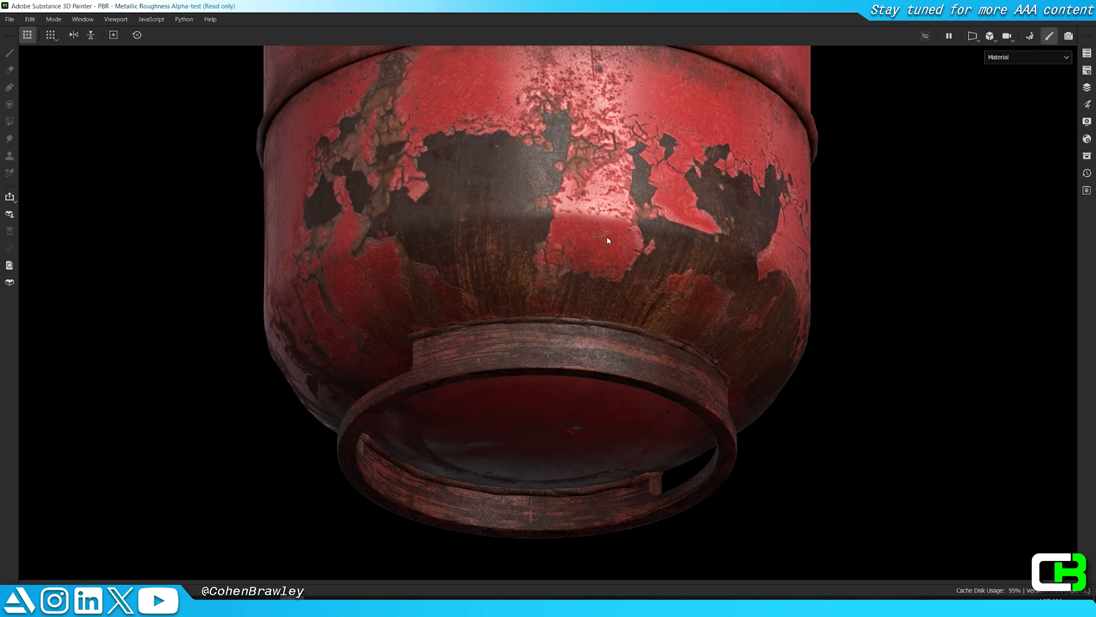
pyautogui.keyDown('alt'); pyautogui.moveTo(607, 237); pyautogui.dragTo(572, 264); pyautogui.keyUp('alt')
pyautogui.keyDown('shift'); pyautogui.moveTo(571, 265); pyautogui.dragTo(519, 299, button='right'); pyautogui.keyUp('shift')
pyautogui.keyDown('alt'); pyautogui.moveTo(520, 299); pyautogui.dragTo(562, 300); pyautogui.keyUp('alt')
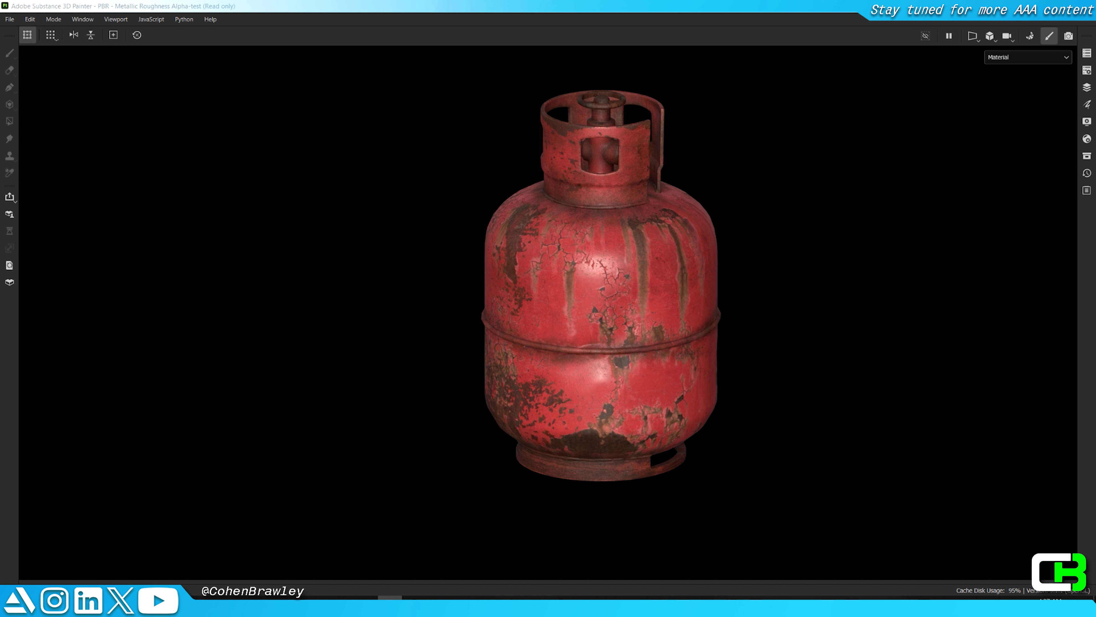
pyautogui.keyDown('alt'); pyautogui.moveTo(358, 280); pyautogui.dragTo(485, 261, button='right'); pyautogui.keyUp('alt')
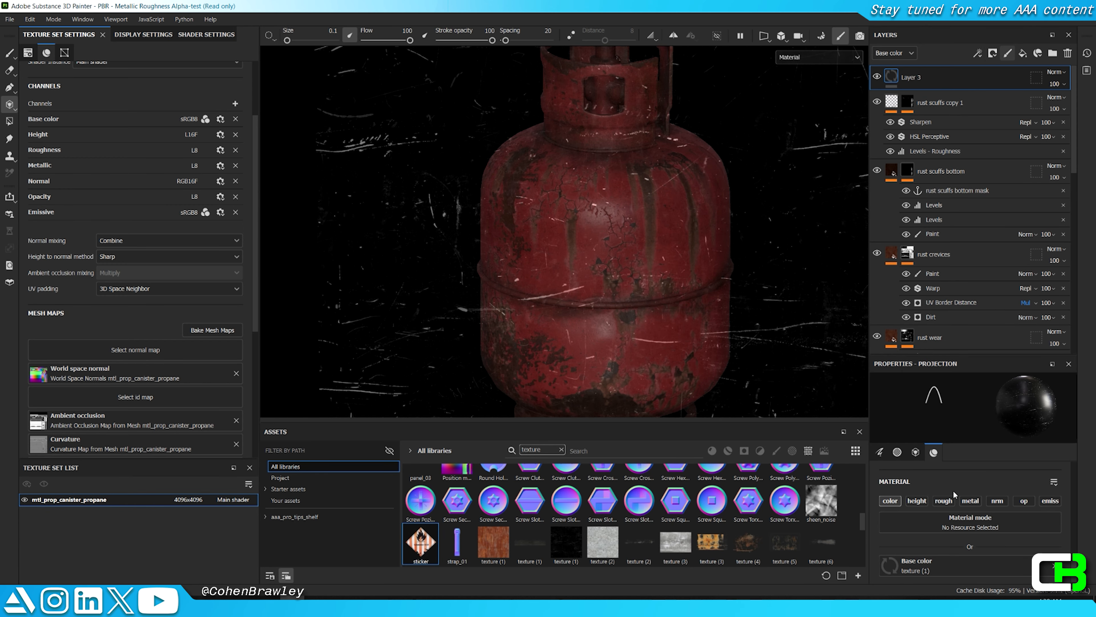
# Step: Load the sticker texture as the projection base color for Layer 3 and turn its stencil upright at a reduced size over the canister
pyautogui.moveTo(435, 555); pyautogui.dragTo(890, 566)
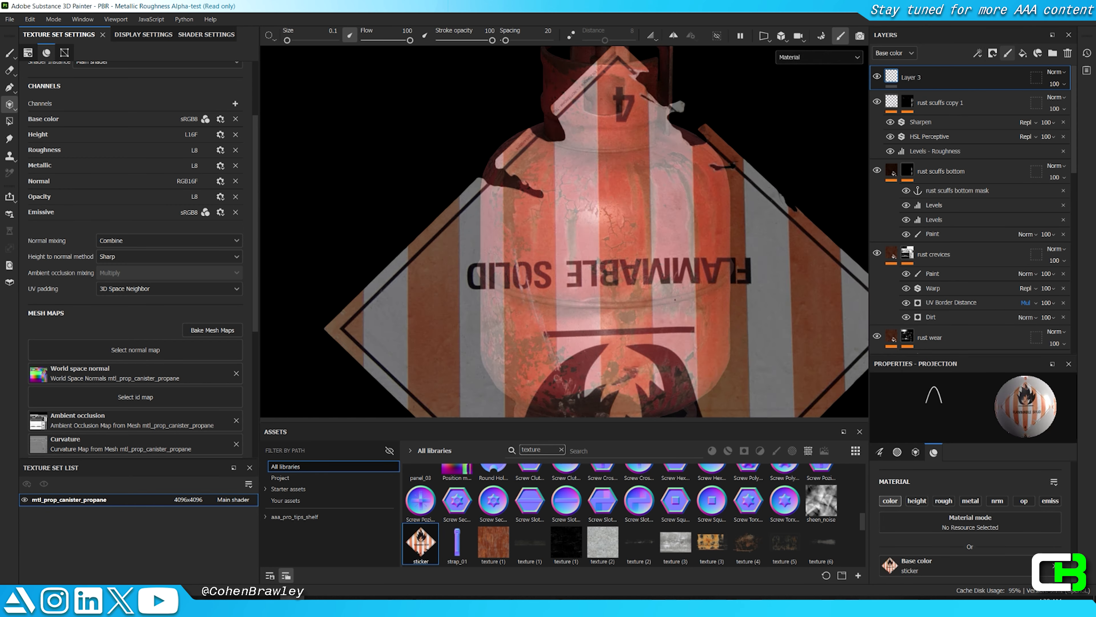
pyautogui.press('Tab')
pyautogui.keyDown('alt'); pyautogui.moveTo(747, 319); pyautogui.dragTo(609, 309, button='middle'); pyautogui.keyUp('alt')
pyautogui.keyDown('alt'); pyautogui.moveTo(610, 309); pyautogui.dragTo(682, 299); pyautogui.keyUp('alt')
pyautogui.moveTo(682, 298); pyautogui.dragTo(658, 227, button='right')
pyautogui.moveTo(659, 228); pyautogui.dragTo(620, 540)
pyautogui.moveTo(620, 540); pyautogui.dragTo(574, 384, button='middle')
pyautogui.moveTo(574, 384); pyautogui.dragTo(580, 374, button='right')
pyautogui.keyDown('alt'); pyautogui.moveTo(580, 374); pyautogui.dragTo(557, 367, button='middle'); pyautogui.keyUp('alt')
pyautogui.keyDown('alt'); pyautogui.moveTo(557, 367); pyautogui.dragTo(566, 229, button='right'); pyautogui.keyUp('alt')
pyautogui.keyDown('alt'); pyautogui.moveTo(566, 229); pyautogui.dragTo(602, 211, button='middle'); pyautogui.keyUp('alt')
pyautogui.keyDown('alt'); pyautogui.moveTo(602, 212); pyautogui.dragTo(604, 242); pyautogui.keyUp('alt')
pyautogui.keyDown('alt'); pyautogui.moveTo(604, 242); pyautogui.dragTo(621, 320, button='right'); pyautogui.keyUp('alt')
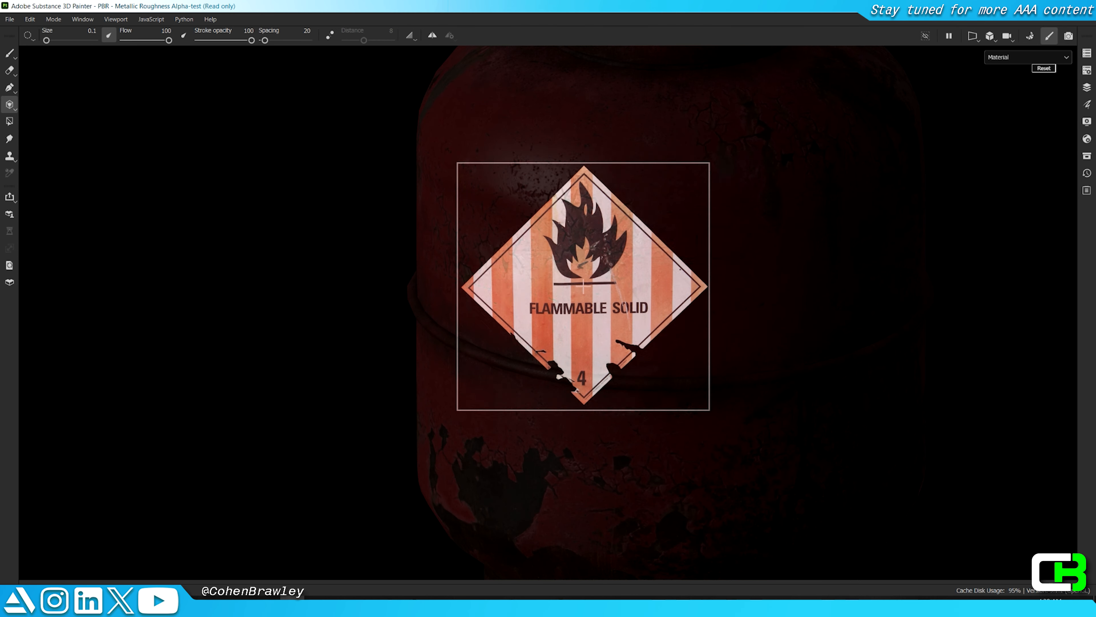
# Step: Turn the canister behind the sticker stencil to try different sides and slightly enlarge the stencil
pyautogui.moveTo(621, 320); pyautogui.dragTo(658, 273, button='middle')
pyautogui.keyDown('alt'); pyautogui.moveTo(659, 272); pyautogui.dragTo(639, 220, button='right'); pyautogui.keyUp('alt')
pyautogui.keyDown('alt'); pyautogui.moveTo(705, 207); pyautogui.dragTo(686, 223, button='middle'); pyautogui.keyUp('alt')
pyautogui.keyDown('alt'); pyautogui.moveTo(685, 223); pyautogui.dragTo(697, 225); pyautogui.keyUp('alt')
pyautogui.moveTo(697, 225); pyautogui.dragTo(680, 213, button='right')
pyautogui.moveTo(679, 213); pyautogui.dragTo(659, 222, button='middle')
pyautogui.keyDown('alt'); pyautogui.moveTo(659, 221); pyautogui.dragTo(615, 197); pyautogui.keyUp('alt')
pyautogui.keyDown('alt'); pyautogui.moveTo(690, 265); pyautogui.dragTo(692, 239, button='middle'); pyautogui.keyUp('alt')
pyautogui.keyDown('alt'); pyautogui.moveTo(693, 239); pyautogui.dragTo(972, 230); pyautogui.keyUp('alt')
pyautogui.keyDown('alt'); pyautogui.moveTo(971, 230); pyautogui.dragTo(1024, 207, button='middle'); pyautogui.keyUp('alt')
pyautogui.press('s')
pyautogui.moveTo(667, 311); pyautogui.dragTo(672, 363, button='right')
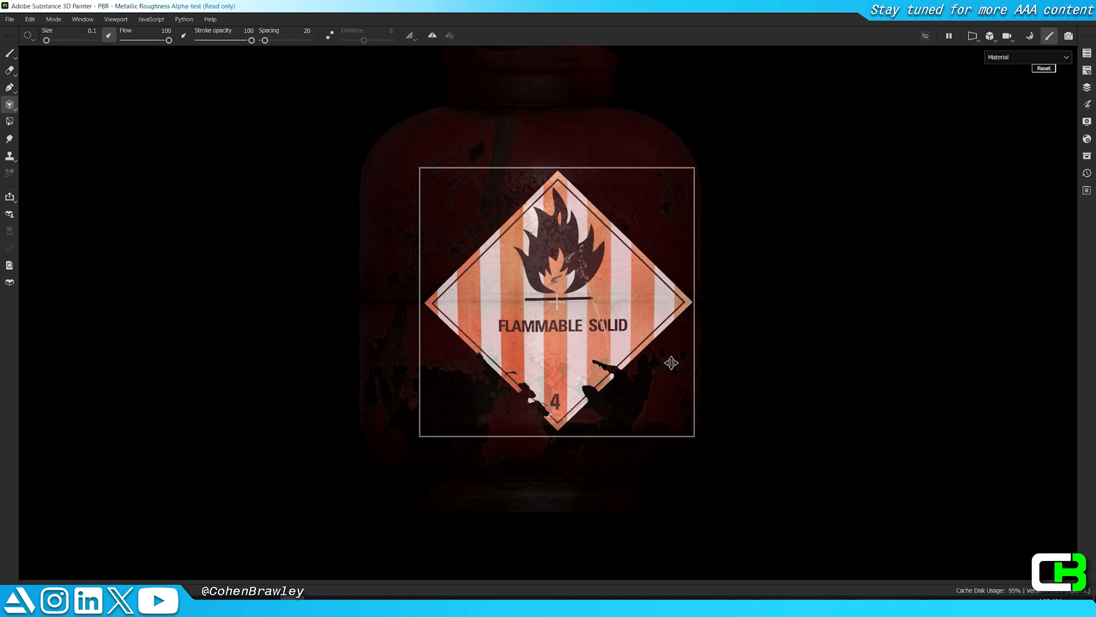
# Step: Frame the canister's upper body under the sticker and readjust the stencil's size against it
pyautogui.keyDown('alt'); pyautogui.moveTo(606, 190); pyautogui.dragTo(609, 312, button='middle'); pyautogui.keyUp('alt')
pyautogui.keyDown('alt'); pyautogui.moveTo(609, 311); pyautogui.dragTo(618, 346, button='right'); pyautogui.keyUp('alt')
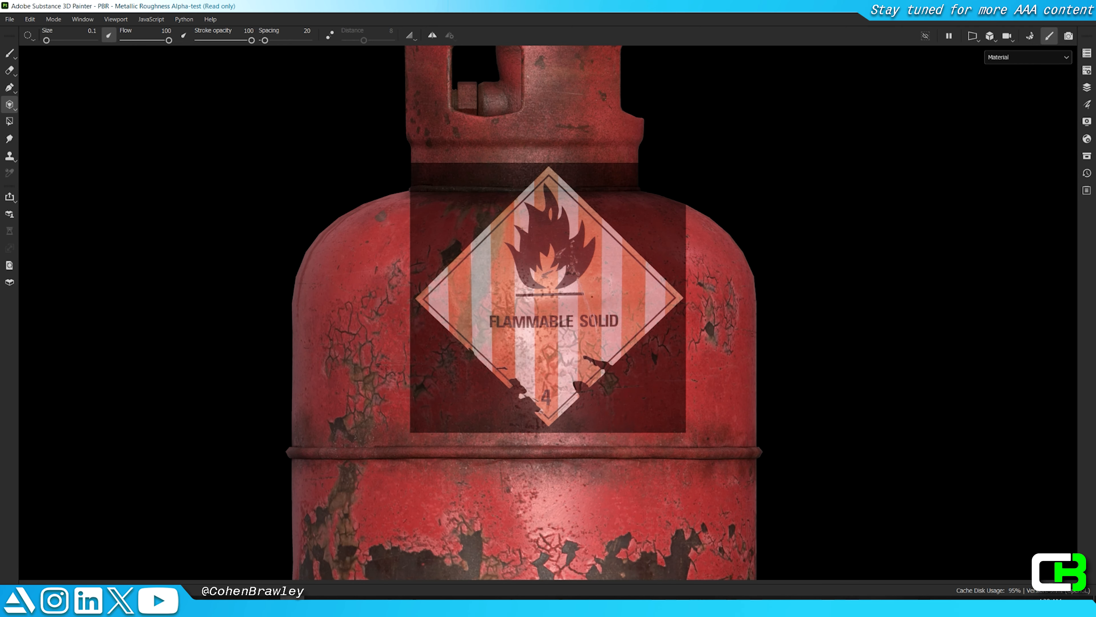
pyautogui.keyDown('alt'); pyautogui.moveTo(619, 346); pyautogui.dragTo(632, 321, button='middle'); pyautogui.keyUp('alt')
pyautogui.keyDown('alt'); pyautogui.moveTo(632, 259); pyautogui.dragTo(633, 294); pyautogui.keyUp('alt')
pyautogui.keyDown('alt'); pyautogui.moveTo(633, 277); pyautogui.dragTo(640, 289, button='right'); pyautogui.keyUp('alt')
pyautogui.keyDown('alt'); pyautogui.moveTo(639, 289); pyautogui.dragTo(601, 273, button='middle'); pyautogui.keyUp('alt')
pyautogui.press('s')
pyautogui.moveTo(548, 296); pyautogui.dragTo(549, 311, button='right')
pyautogui.keyDown('alt'); pyautogui.moveTo(518, 289); pyautogui.dragTo(568, 304, button='middle'); pyautogui.keyUp('alt')
pyautogui.keyDown('alt'); pyautogui.moveTo(568, 304); pyautogui.dragTo(649, 233, button='right'); pyautogui.keyUp('alt')
pyautogui.keyDown('alt'); pyautogui.moveTo(648, 233); pyautogui.dragTo(730, 247); pyautogui.keyUp('alt')
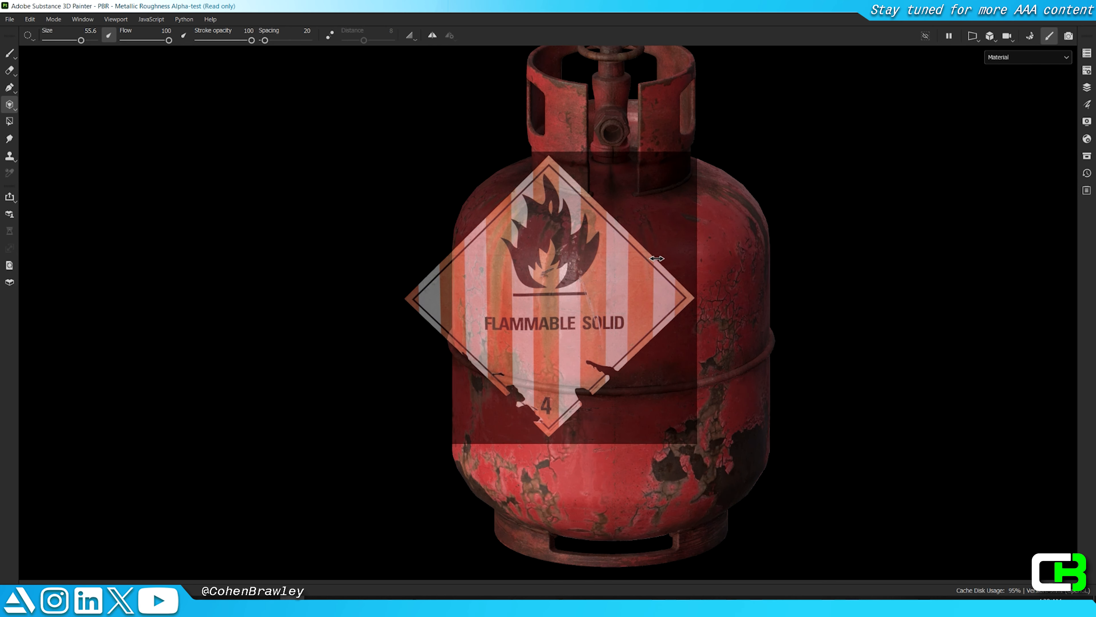
# Step: Shrink the sticker stencil, place it between the neck and middle ring, project the sticker there and return to the Paint tool
pyautogui.press('s')
pyautogui.keyDown('alt'); pyautogui.moveTo(730, 246); pyautogui.dragTo(429, 326); pyautogui.keyUp('alt')
pyautogui.keyDown('alt'); pyautogui.moveTo(532, 301); pyautogui.dragTo(822, 304, button='middle'); pyautogui.keyUp('alt')
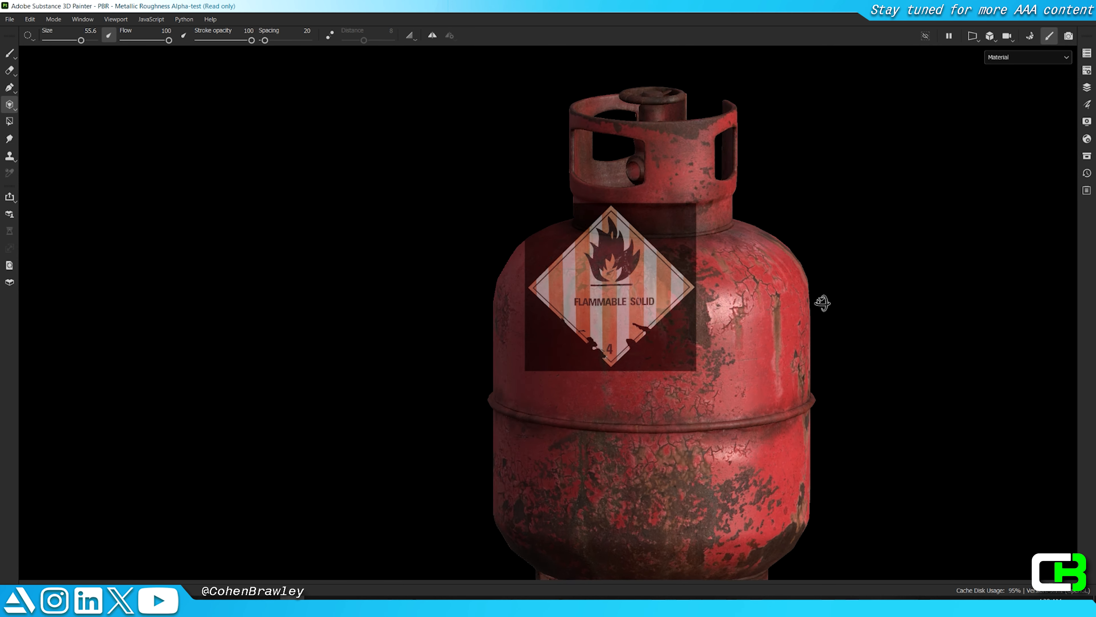
pyautogui.keyDown('alt'); pyautogui.moveTo(561, 261); pyautogui.dragTo(664, 272); pyautogui.keyUp('alt')
pyautogui.keyDown('alt'); pyautogui.moveTo(700, 301); pyautogui.dragTo(677, 283, button='middle'); pyautogui.keyUp('alt')
pyautogui.press('s')
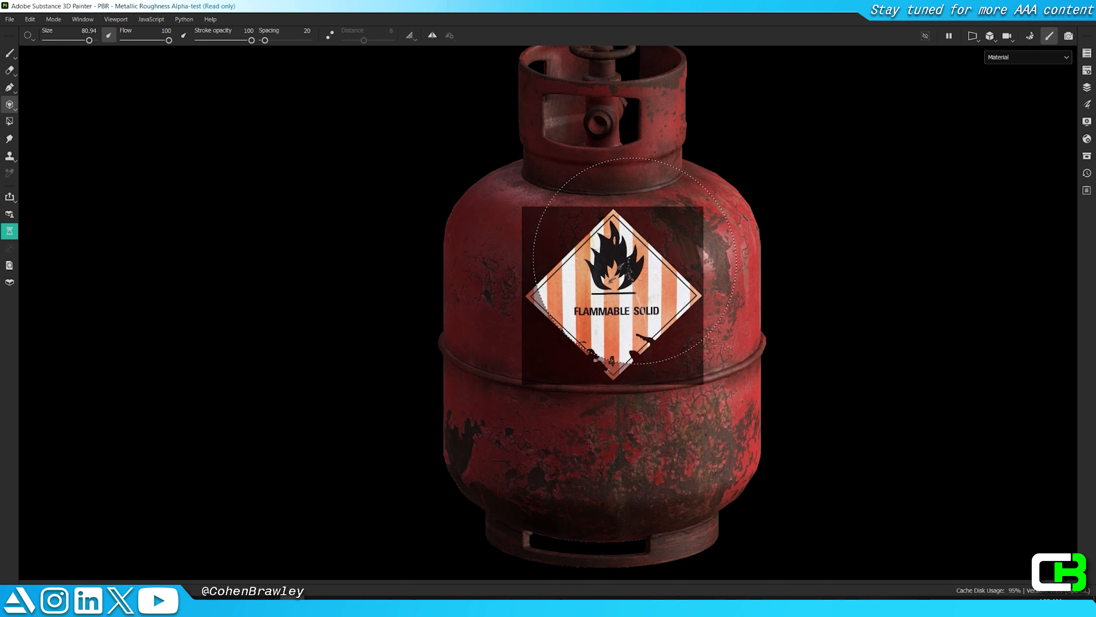
pyautogui.press('1')
# Step: Examine the projected flammable solid sticker on the canister from several angles and distances
pyautogui.scroll(-4, 647, 229)
pyautogui.keyDown('alt'); pyautogui.moveTo(646, 224); pyautogui.dragTo(708, 263); pyautogui.keyUp('alt')
pyautogui.scroll(-4, 708, 265)
pyautogui.scroll(5, 708, 264)
pyautogui.keyDown('shift'); pyautogui.moveTo(708, 265); pyautogui.dragTo(782, 238, button='right'); pyautogui.keyUp('shift')
pyautogui.keyDown('alt'); pyautogui.moveTo(783, 239); pyautogui.dragTo(430, 210); pyautogui.keyUp('alt')
pyautogui.scroll(-4, 430, 210)
pyautogui.scroll(2, 730, 259)
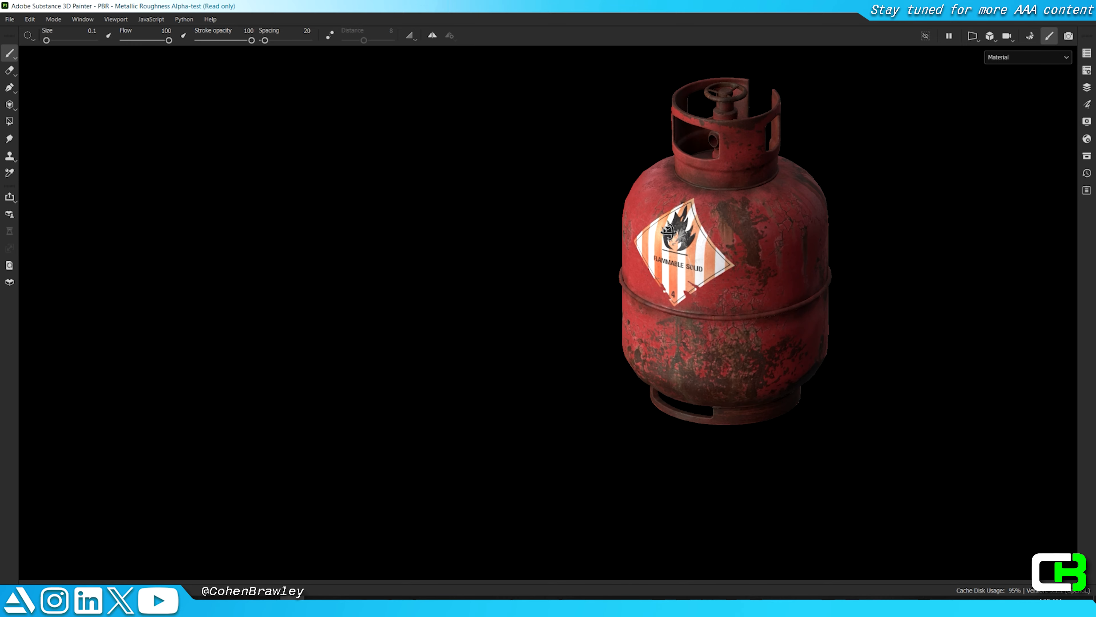
pyautogui.keyDown('alt'); pyautogui.moveTo(730, 259); pyautogui.dragTo(708, 268); pyautogui.keyUp('alt')
pyautogui.scroll(6, 730, 284)
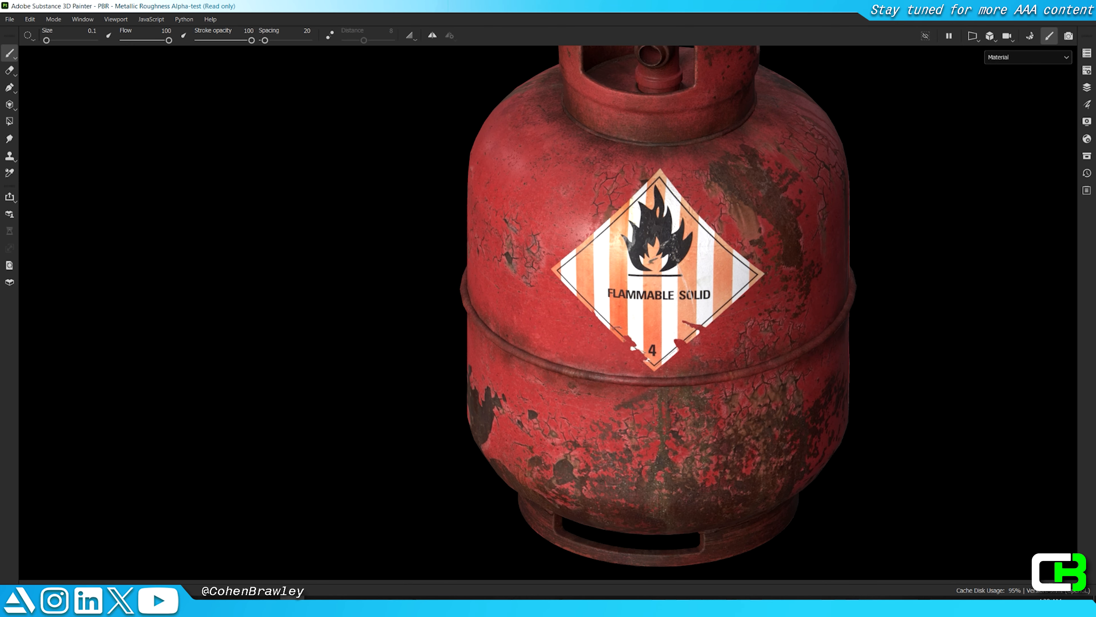
# Step: Add Levels to Layer 3's base color and lower the output white to 0.671 to darken the sticker
pyautogui.press('Tab')
pyautogui.rightClick(904, 74)
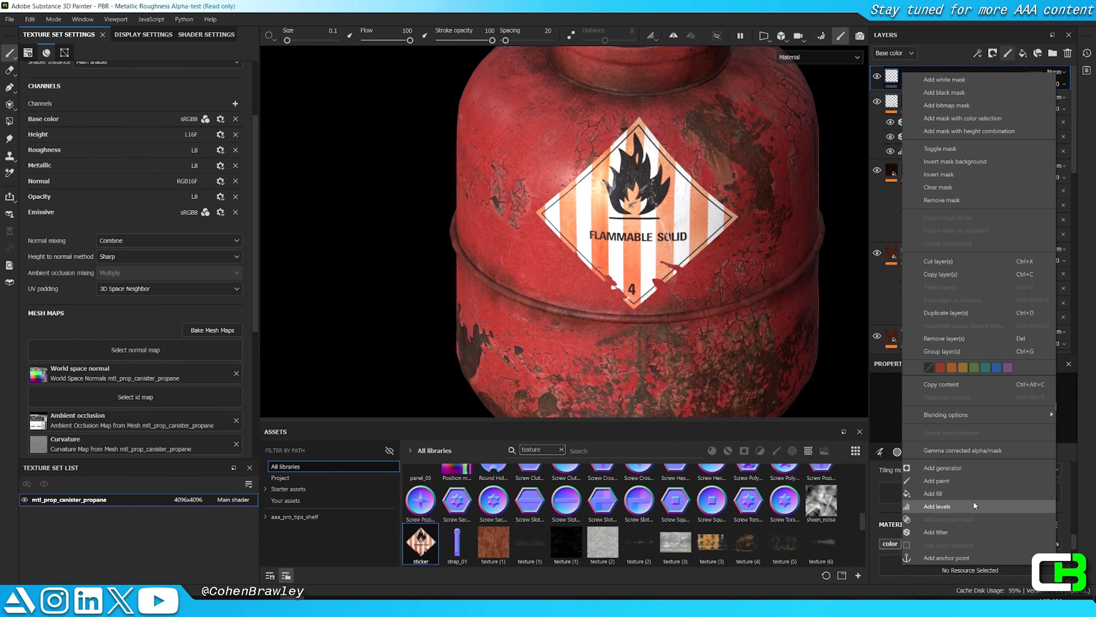
pyautogui.click(973, 503)
pyautogui.moveTo(975, 425); pyautogui.dragTo(974, 426)
pyautogui.moveTo(882, 477); pyautogui.dragTo(853, 475)
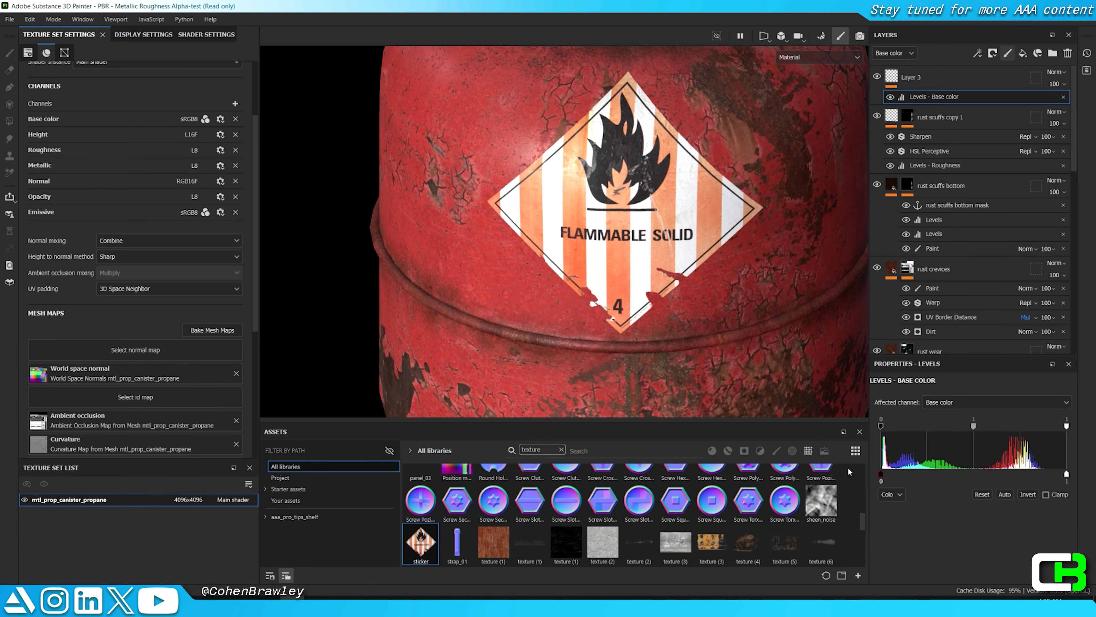
pyautogui.moveTo(1068, 480); pyautogui.dragTo(1007, 491)
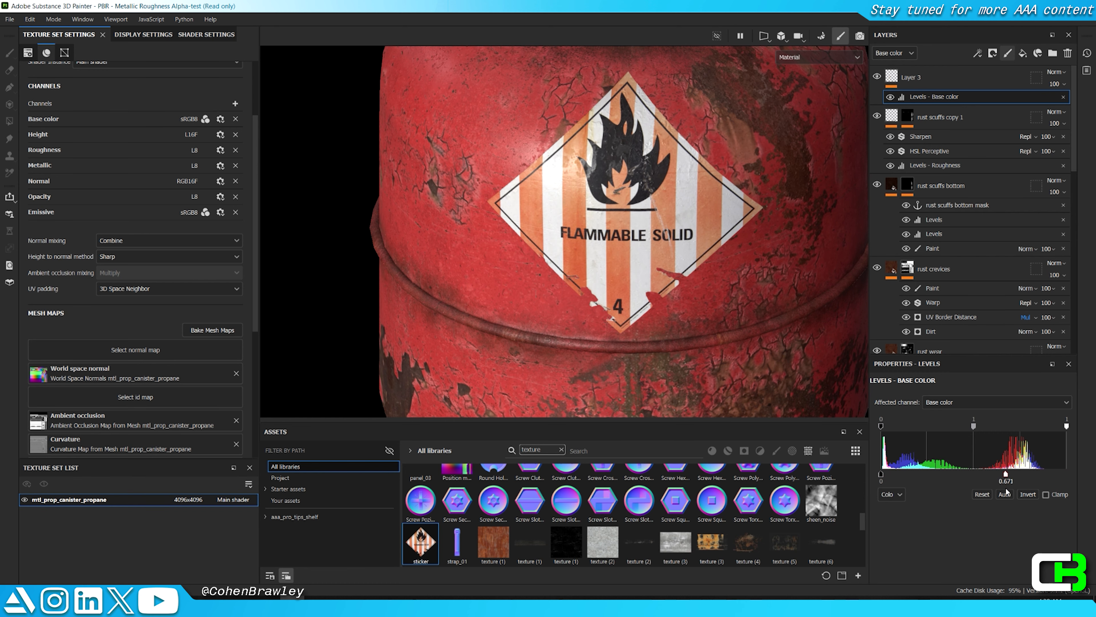
# Step: Examine the darkened sticker's brightness against the red paint from different angles
pyautogui.scroll(-3, 618, 313)
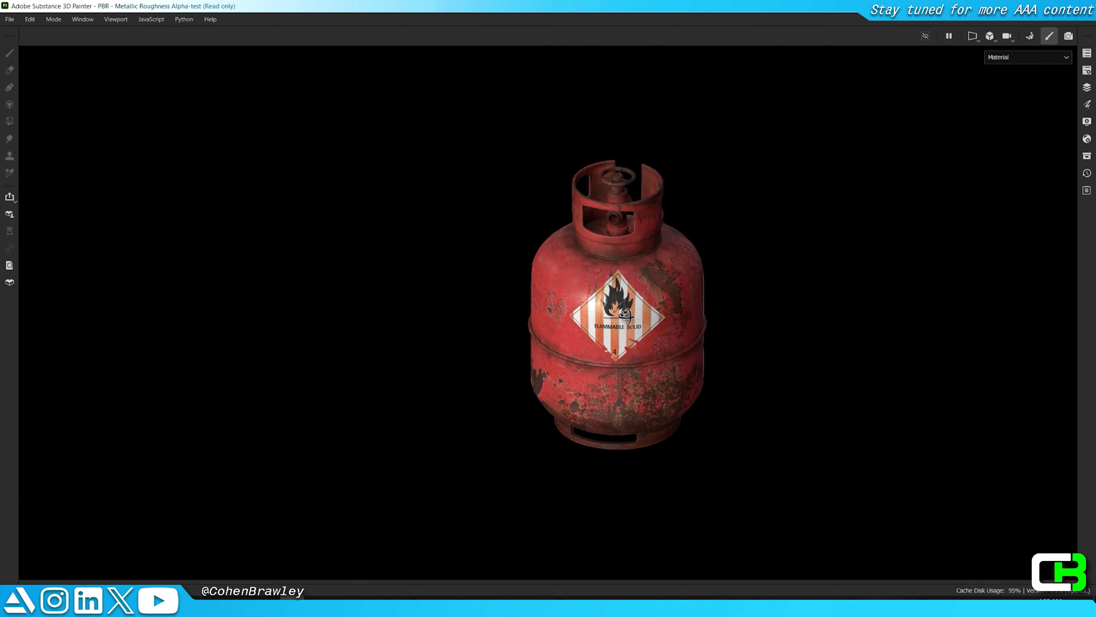
pyautogui.keyDown('alt'); pyautogui.moveTo(617, 312); pyautogui.dragTo(522, 260); pyautogui.keyUp('alt')
pyautogui.scroll(5, 623, 324)
pyautogui.scroll(-3, 599, 275)
pyautogui.keyDown('alt'); pyautogui.moveTo(623, 324); pyautogui.dragTo(771, 357); pyautogui.keyUp('alt')
pyautogui.scroll(-1, 599, 272)
pyautogui.scroll(-4, 611, 308)
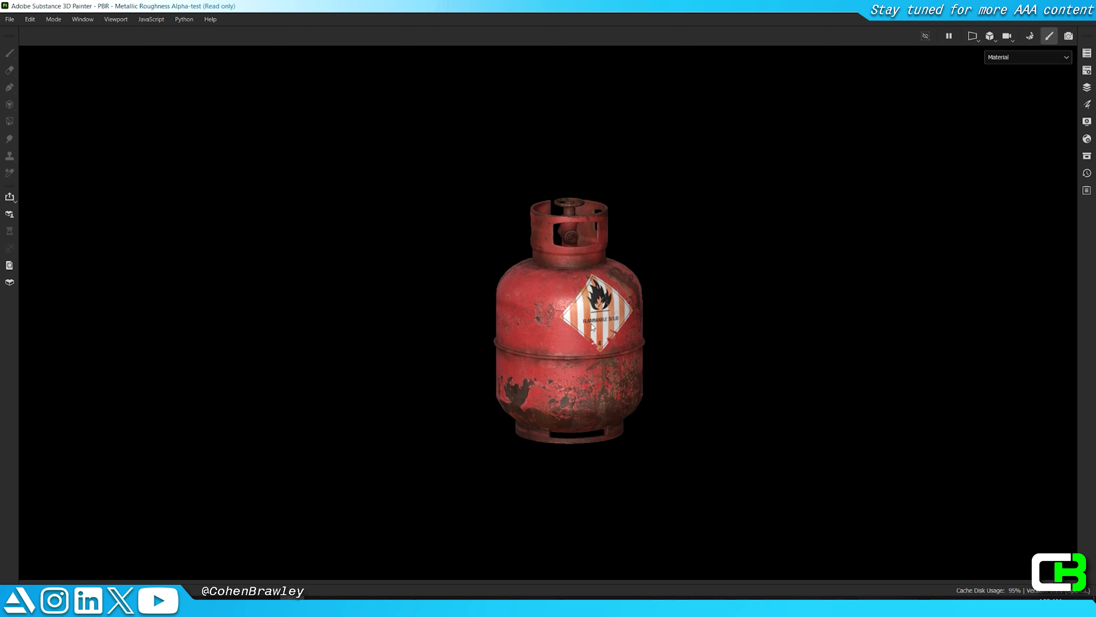
pyautogui.scroll(8, 611, 307)
# Step: Add a black mask to Layer 3 with a fill that references the base color of the rust painted anchor point
pyautogui.press('Tab')
pyautogui.scroll(3, 603, 226)
pyautogui.click(956, 69)
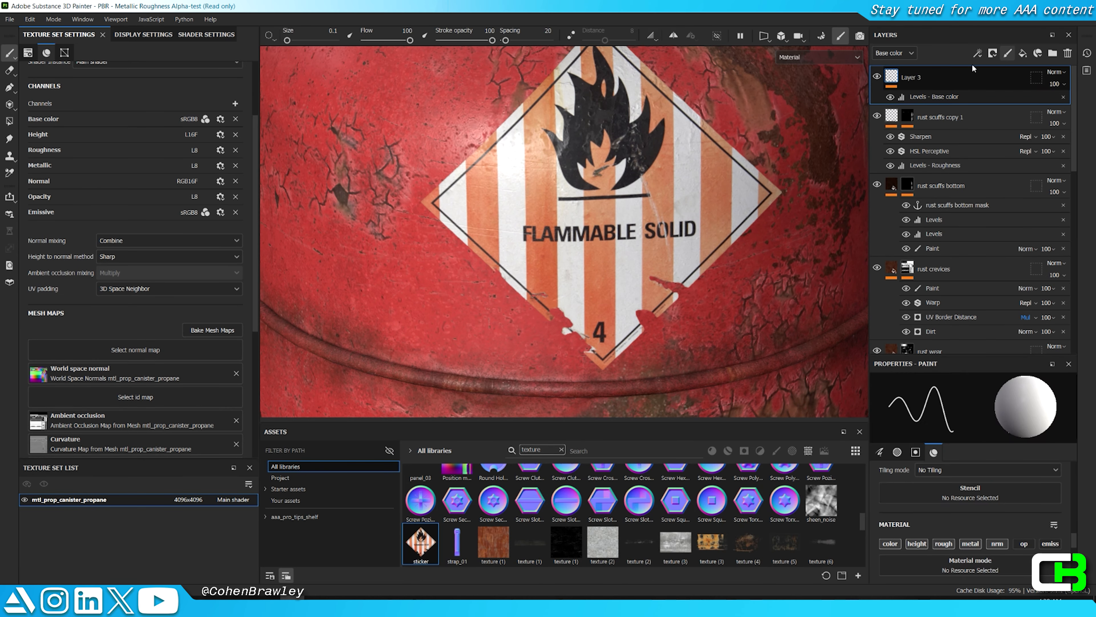
pyautogui.rightClick(962, 79)
pyautogui.click(963, 92)
pyautogui.rightClick(953, 73)
pyautogui.click(973, 495)
pyautogui.click(971, 425)
pyautogui.click(1012, 437)
pyautogui.click(977, 469)
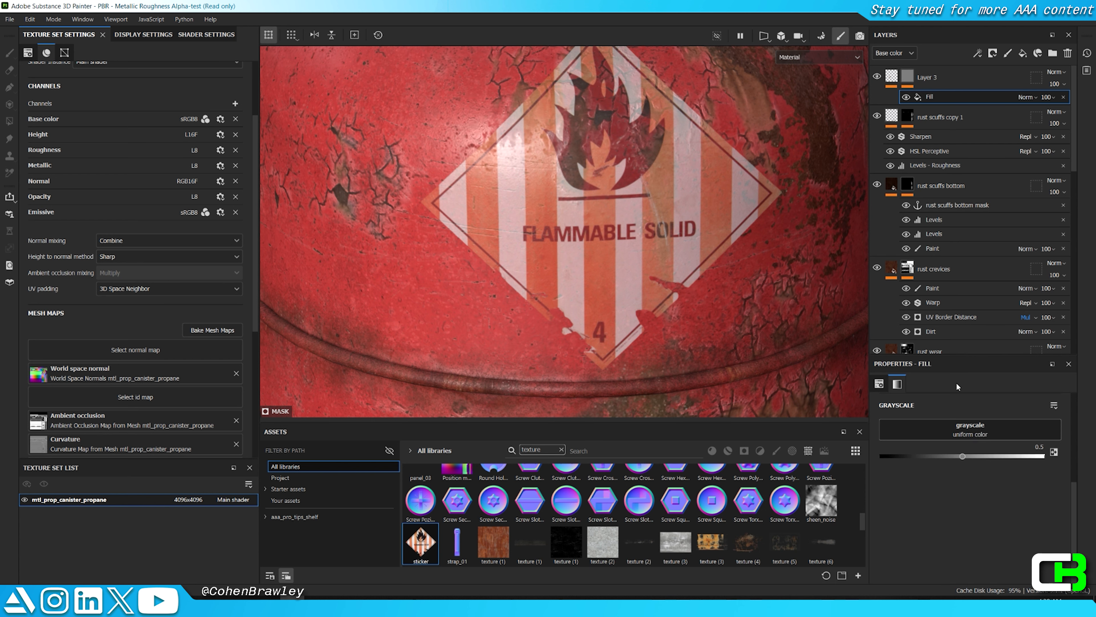
# Step: Display Layer 3's mask on its own and add an inverted Levels adjustment to it
pyautogui.keyDown('alt'); pyautogui.click(906, 80); pyautogui.keyUp('alt')
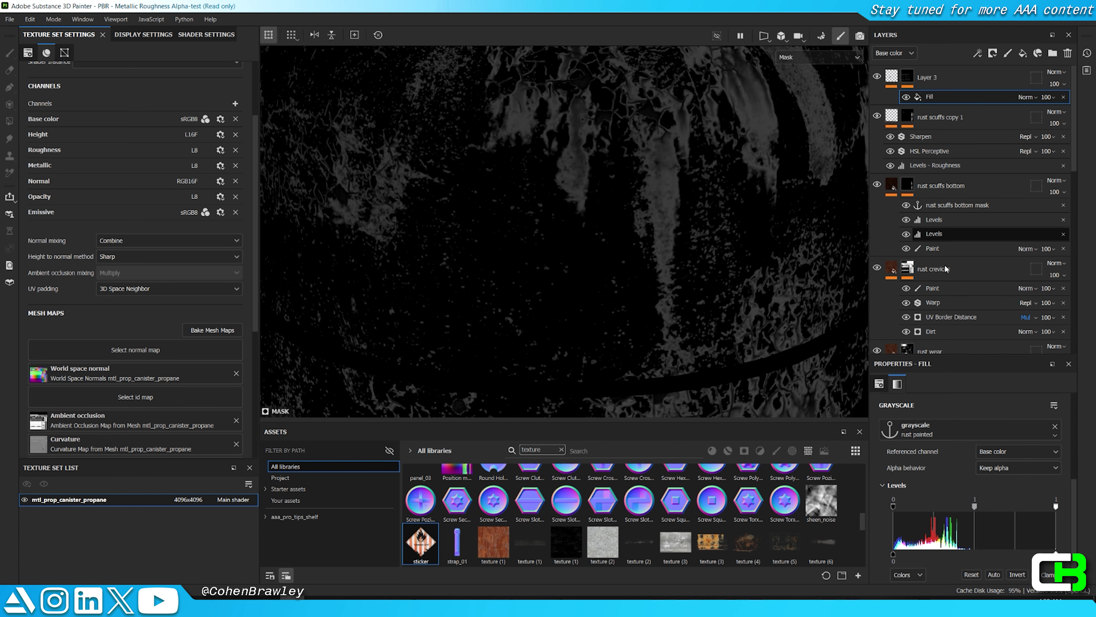
pyautogui.click(1026, 100)
pyautogui.click(1026, 100)
pyautogui.rightClick(966, 77)
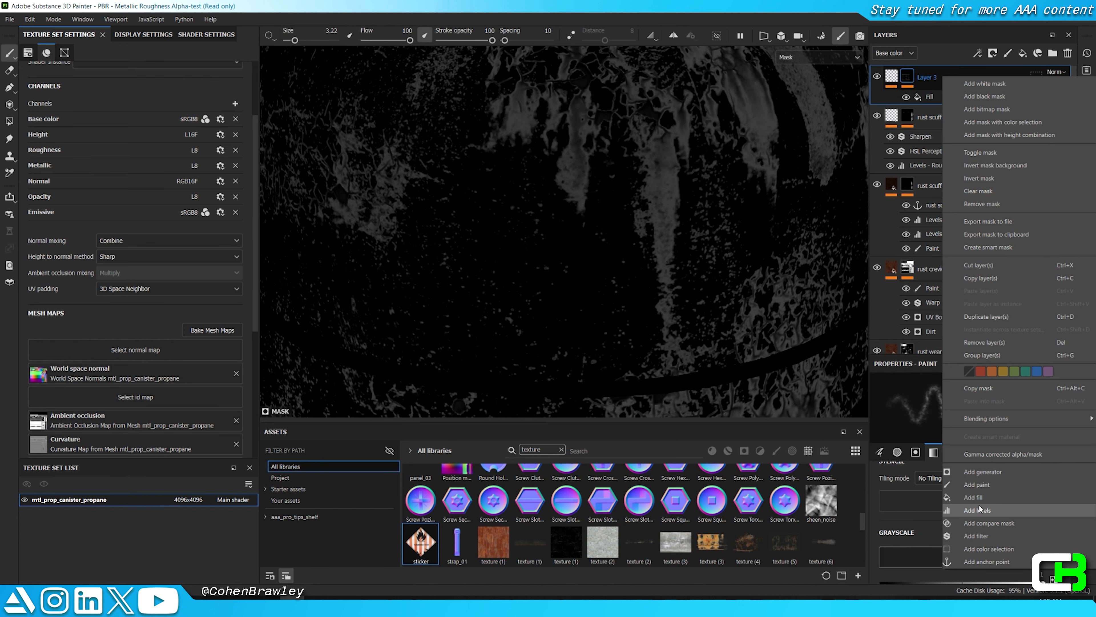
pyautogui.click(977, 510)
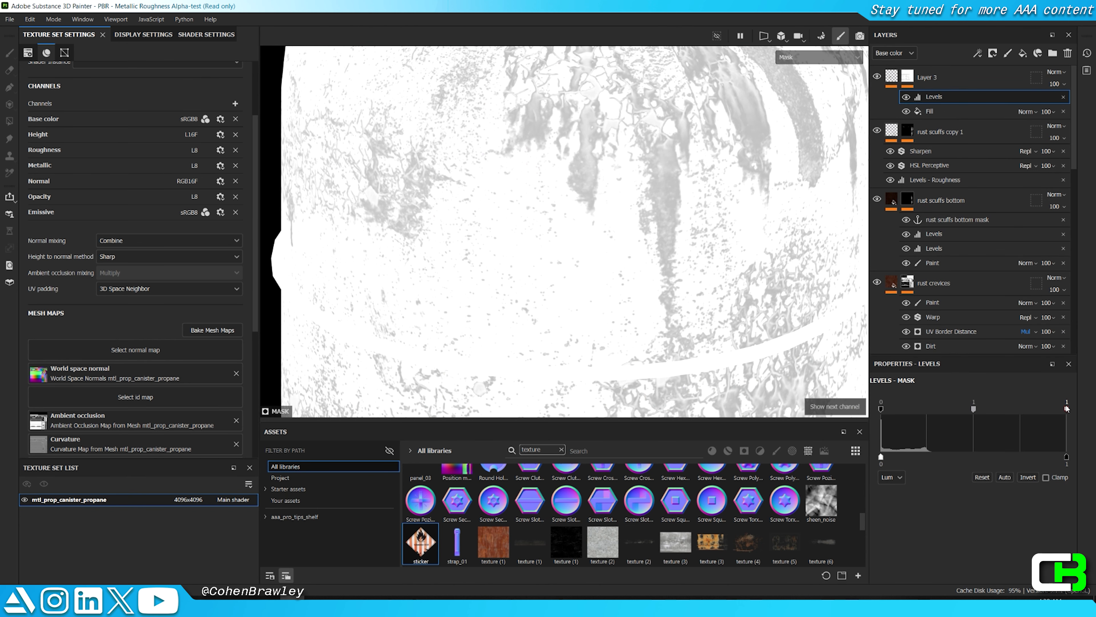
# Step: Lower the input white of the mask's Levels to about 0.18 and check the sticker's rust wear in the material view
pyautogui.moveTo(1066, 409); pyautogui.dragTo(922, 427)
pyautogui.press('m')
pyautogui.keyDown('alt'); pyautogui.moveTo(730, 242); pyautogui.dragTo(698, 228); pyautogui.keyUp('alt')
pyautogui.moveTo(922, 410); pyautogui.dragTo(917, 408)
pyautogui.press('Tab')
pyautogui.scroll(-6, 704, 275)
pyautogui.keyDown('alt'); pyautogui.moveTo(704, 275); pyautogui.dragTo(758, 204); pyautogui.keyUp('alt')
pyautogui.scroll(5, 697, 261)
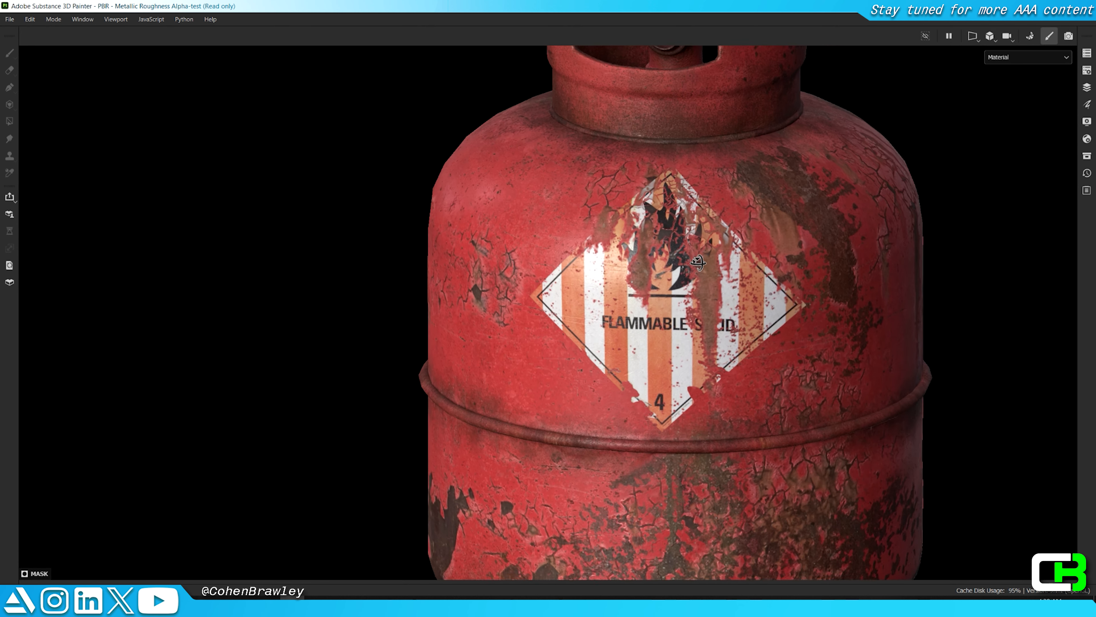
pyautogui.scroll(3, 696, 261)
pyautogui.press('Tab')
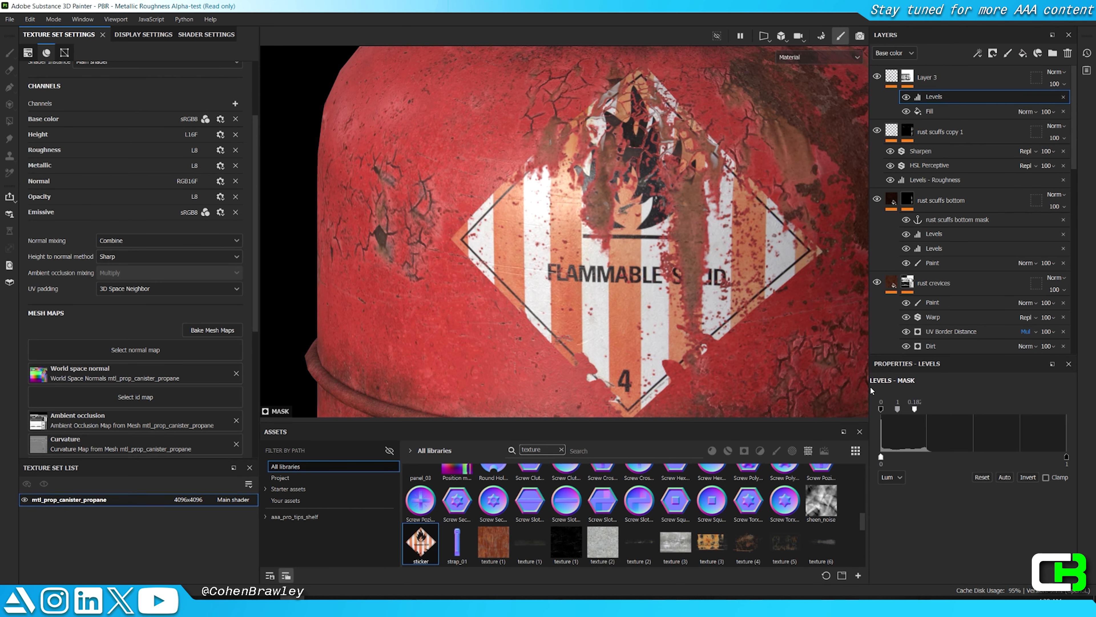
# Step: Try other input white values for the mask's Levels and settle on 0.173
pyautogui.moveTo(913, 407); pyautogui.dragTo(885, 410)
pyautogui.hotkey('ctrl', 'z')
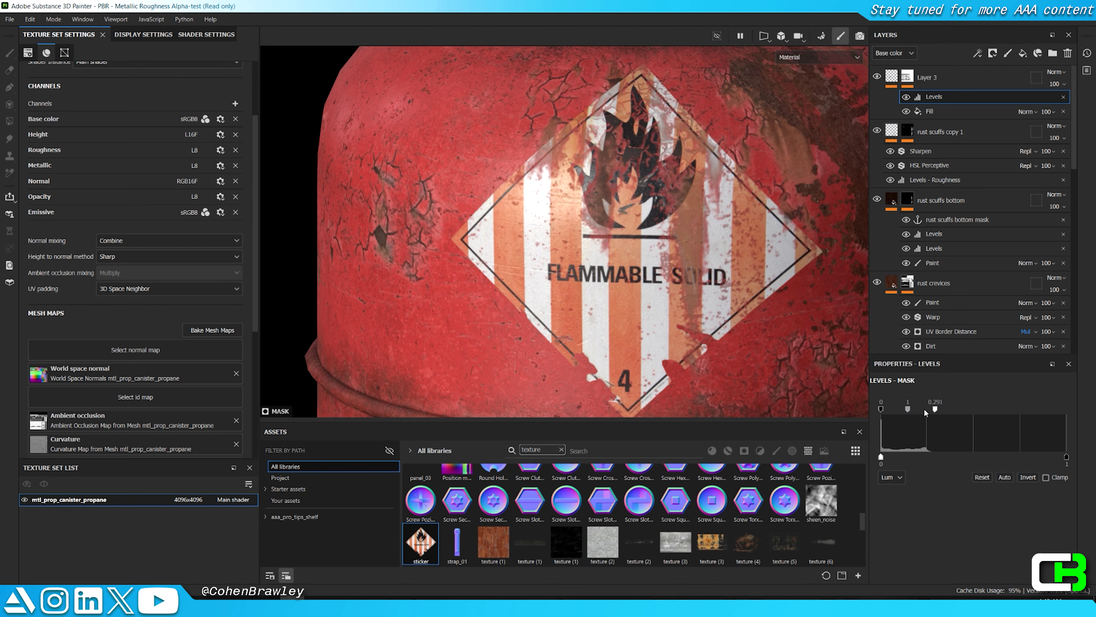
pyautogui.moveTo(927, 406); pyautogui.dragTo(897, 406)
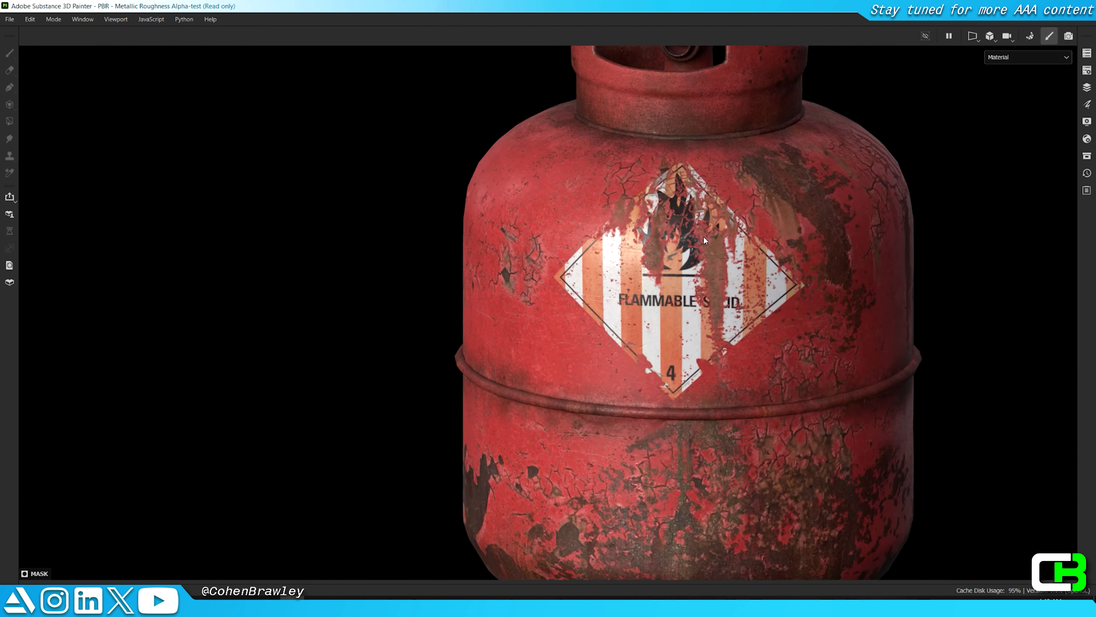
pyautogui.scroll(-5, 703, 236)
pyautogui.keyDown('alt'); pyautogui.moveTo(704, 236); pyautogui.dragTo(754, 261); pyautogui.keyUp('alt')
pyautogui.scroll(5, 716, 264)
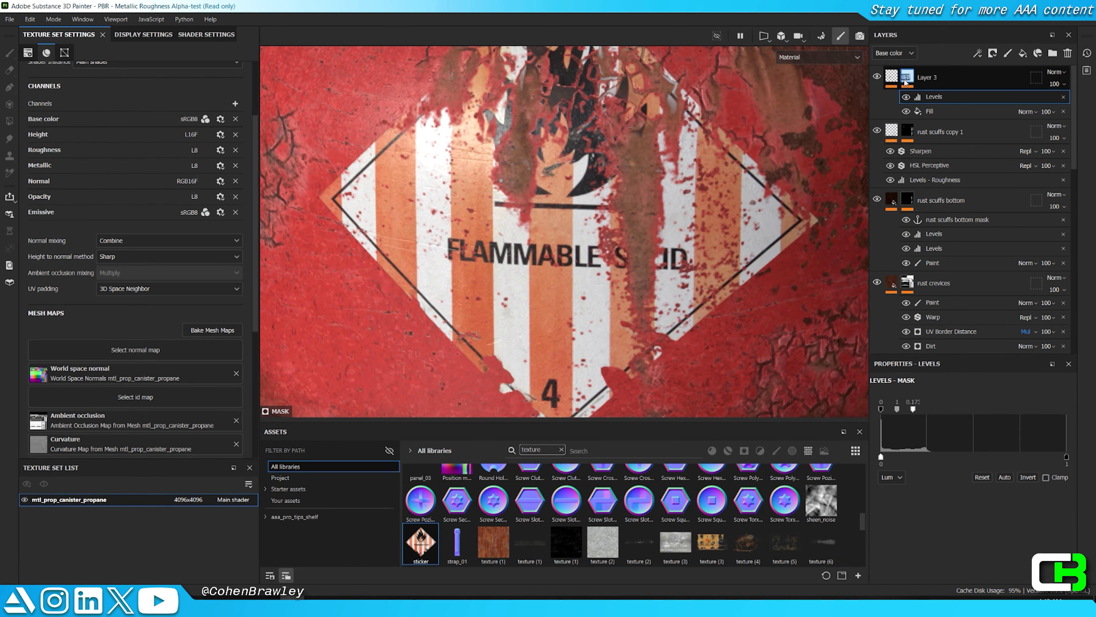
# Step: Add a Warp filter to Layer 3's mask and set its intensity to 0.01
pyautogui.rightClick(906, 77)
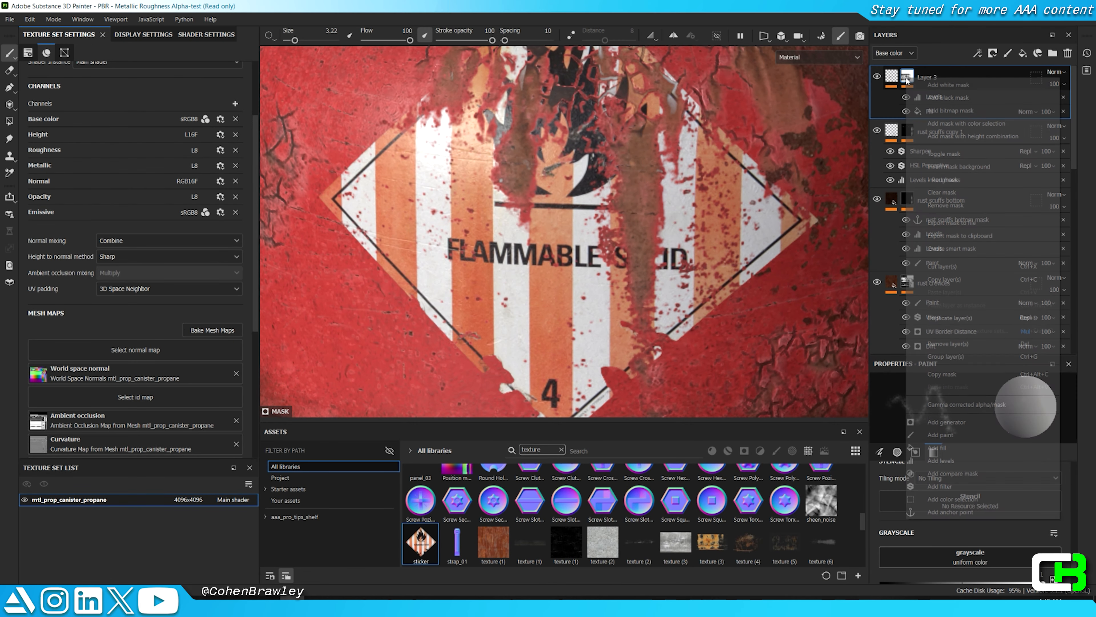
pyautogui.click(935, 490)
pyautogui.click(936, 415)
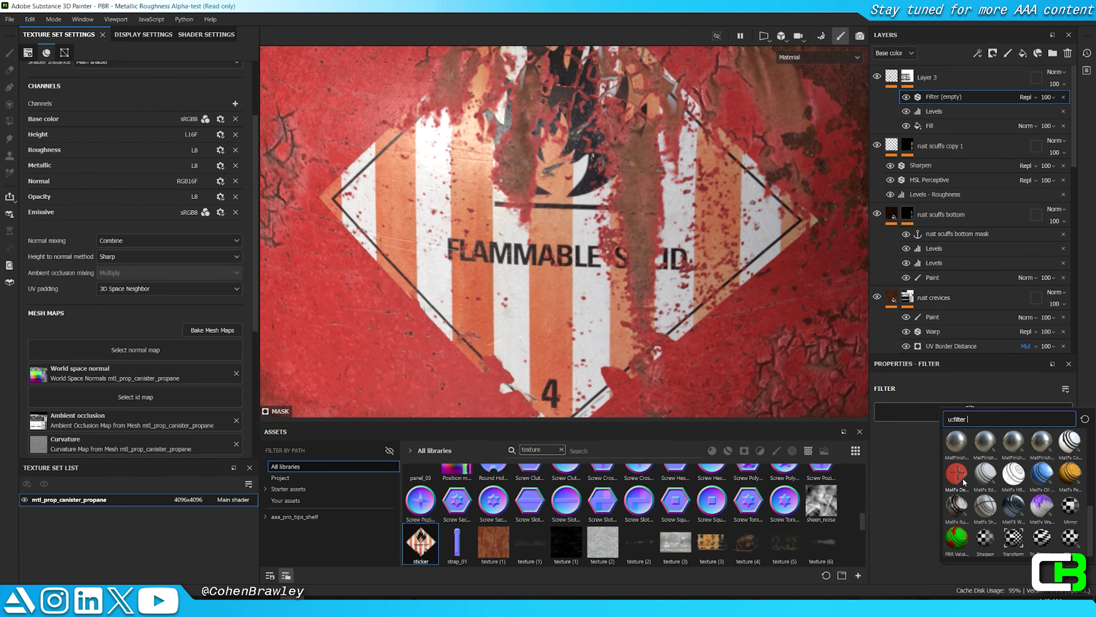
pyautogui.click(1041, 503)
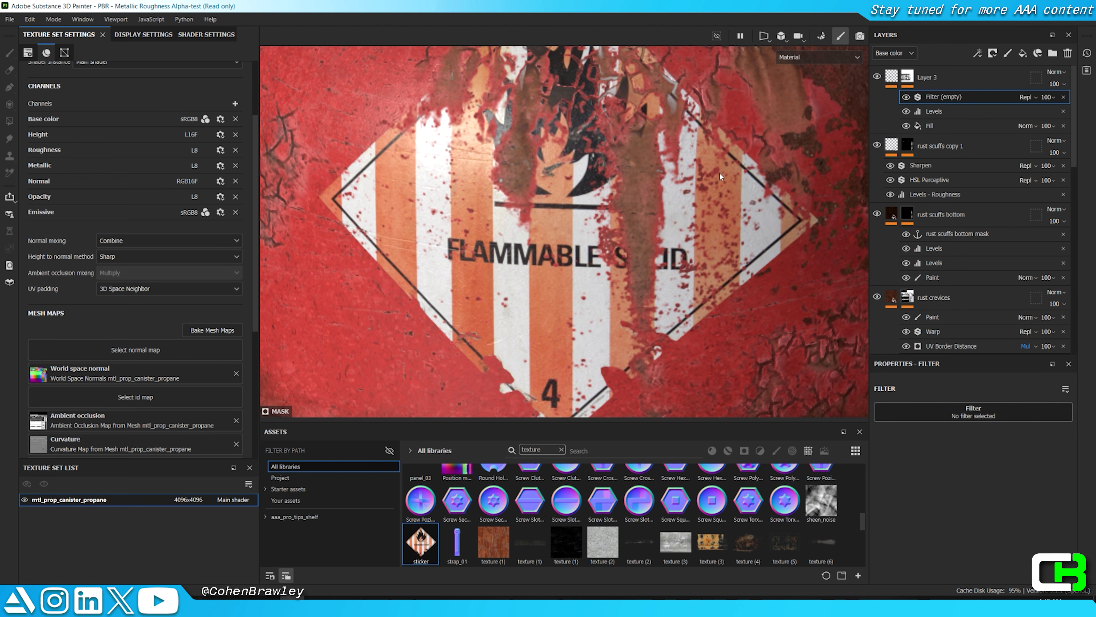
pyautogui.moveTo(884, 517); pyautogui.dragTo(887, 519)
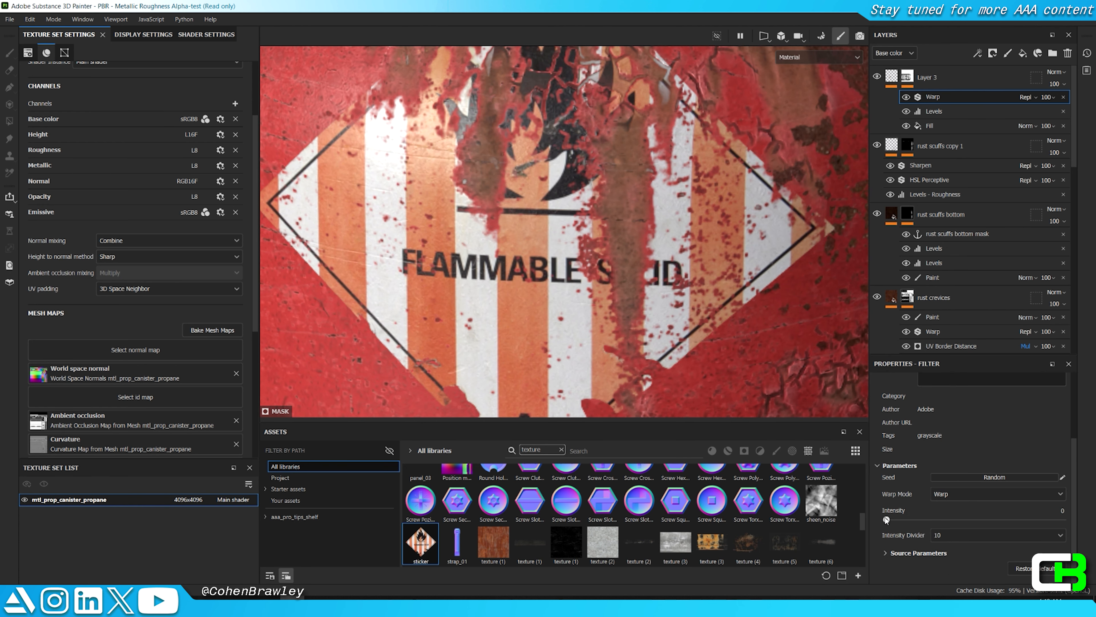
# Step: Examine the warped wear edges on the sticker from close up and from a distance
pyautogui.scroll(-6, 725, 301)
pyautogui.keyDown('alt'); pyautogui.moveTo(729, 294); pyautogui.dragTo(797, 232); pyautogui.keyUp('alt')
pyautogui.scroll(6, 726, 233)
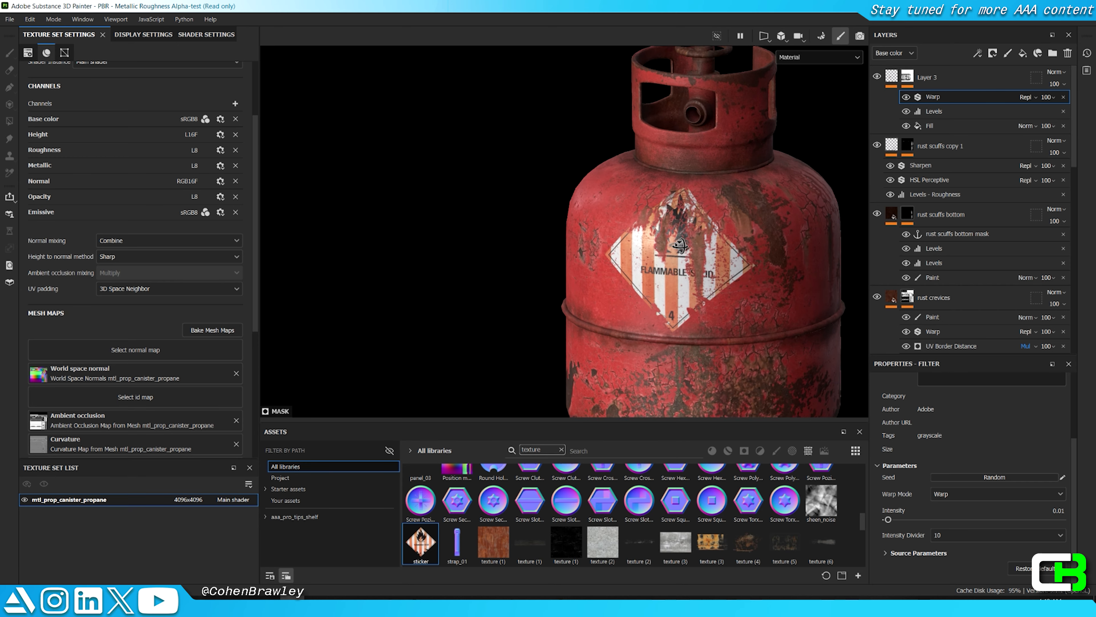
pyautogui.scroll(-5, 708, 239)
pyautogui.press('Tab')
pyautogui.keyDown('alt'); pyautogui.moveTo(708, 238); pyautogui.dragTo(654, 236); pyautogui.keyUp('alt')
pyautogui.scroll(-3, 662, 212)
pyautogui.scroll(8, 654, 236)
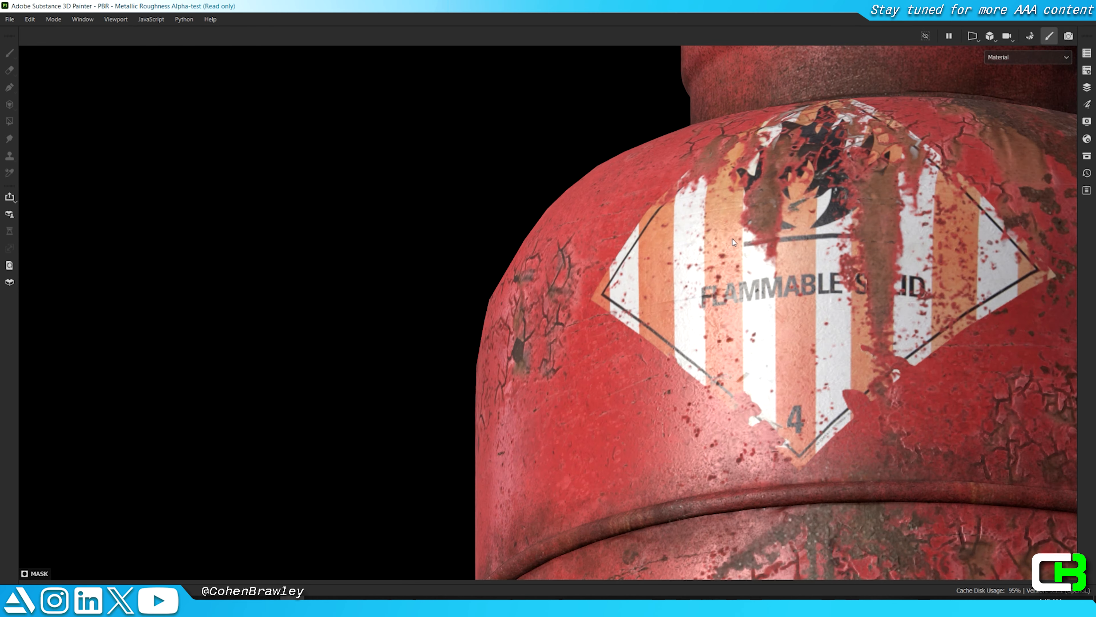
pyautogui.press('Tab')
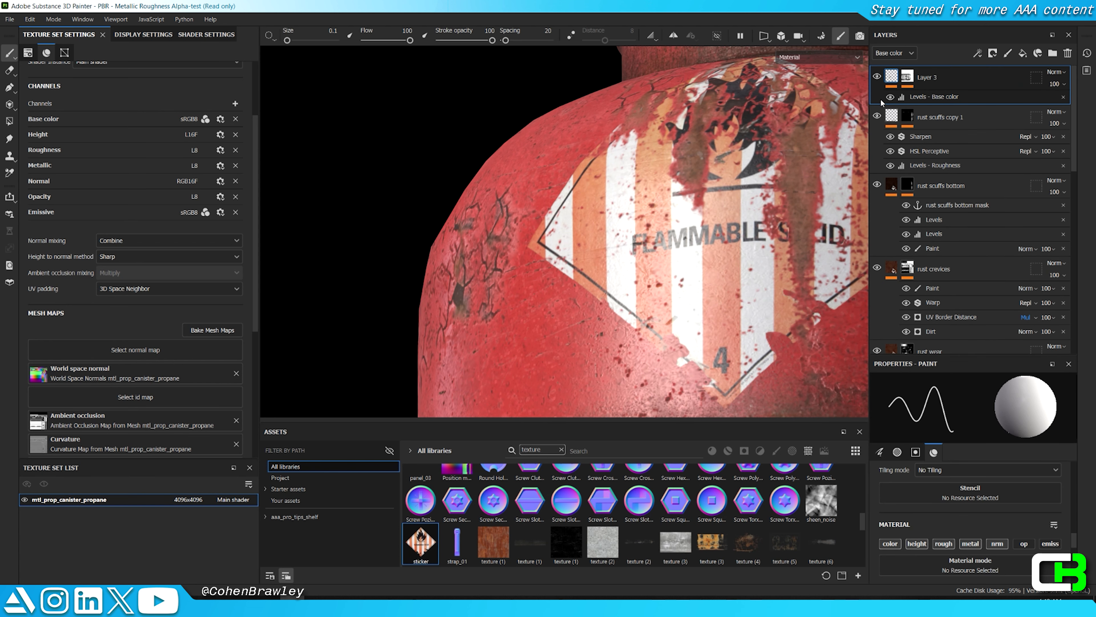
# Step: Add an anchor point to Layer 3's content and create a fill layer above it with a black mask
pyautogui.rightClick(893, 69)
pyautogui.click(910, 404)
pyautogui.click(928, 82)
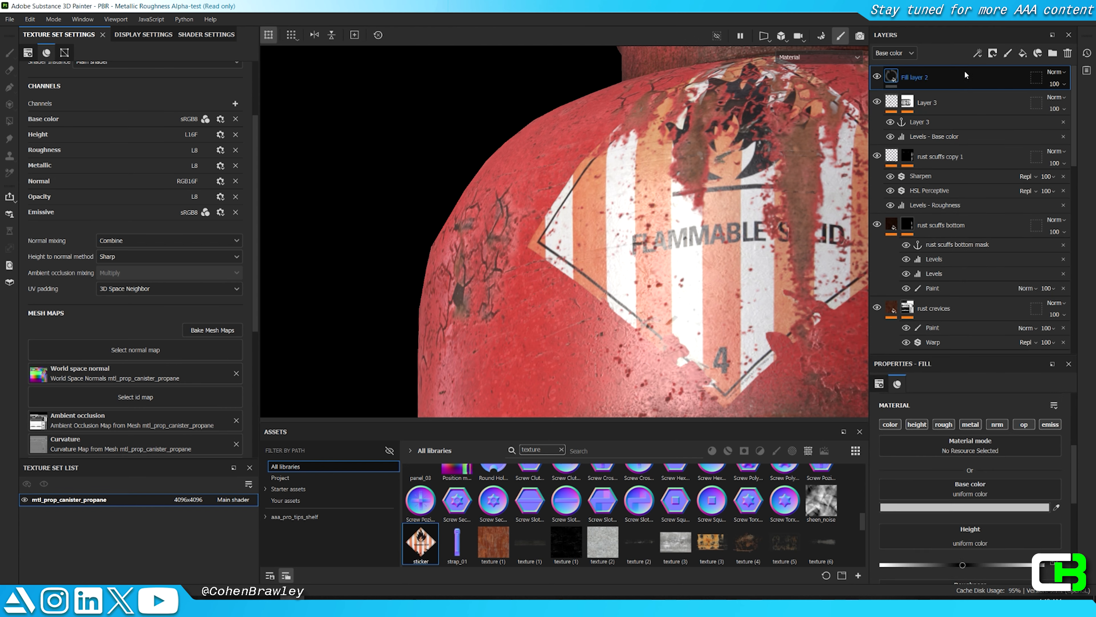
pyautogui.rightClick(934, 79)
pyautogui.click(962, 99)
# Step: Add a fill to Fill layer 2's mask and link its grayscale to the Layer 3 anchor point
pyautogui.rightClick(942, 81)
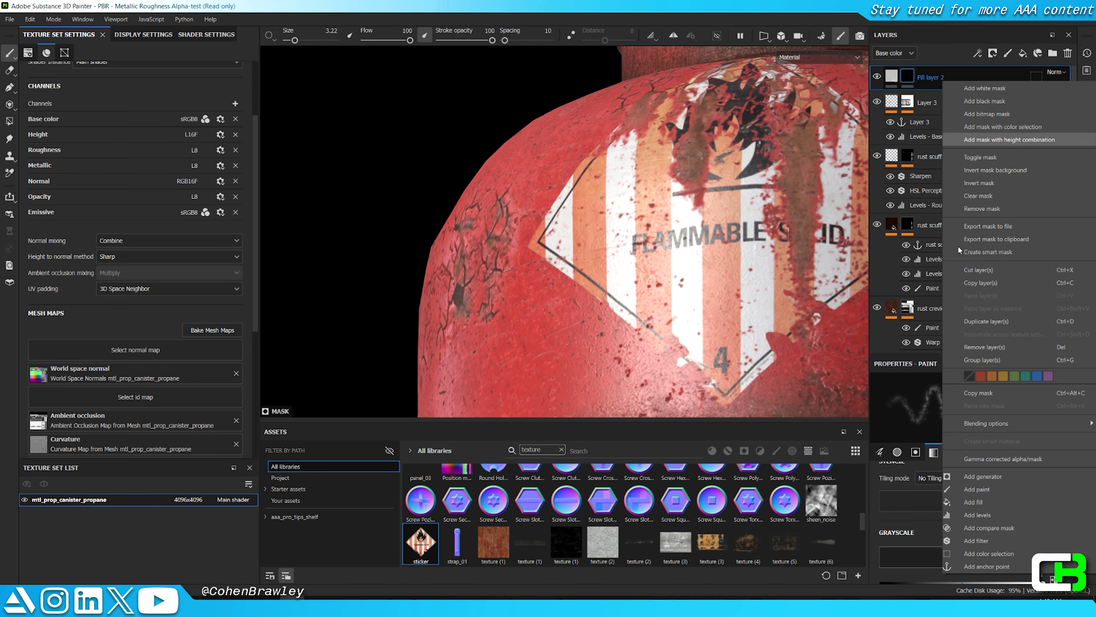
pyautogui.click(981, 502)
pyautogui.hotkey('ctrl', 'z')
pyautogui.rightClick(926, 83)
pyautogui.click(959, 506)
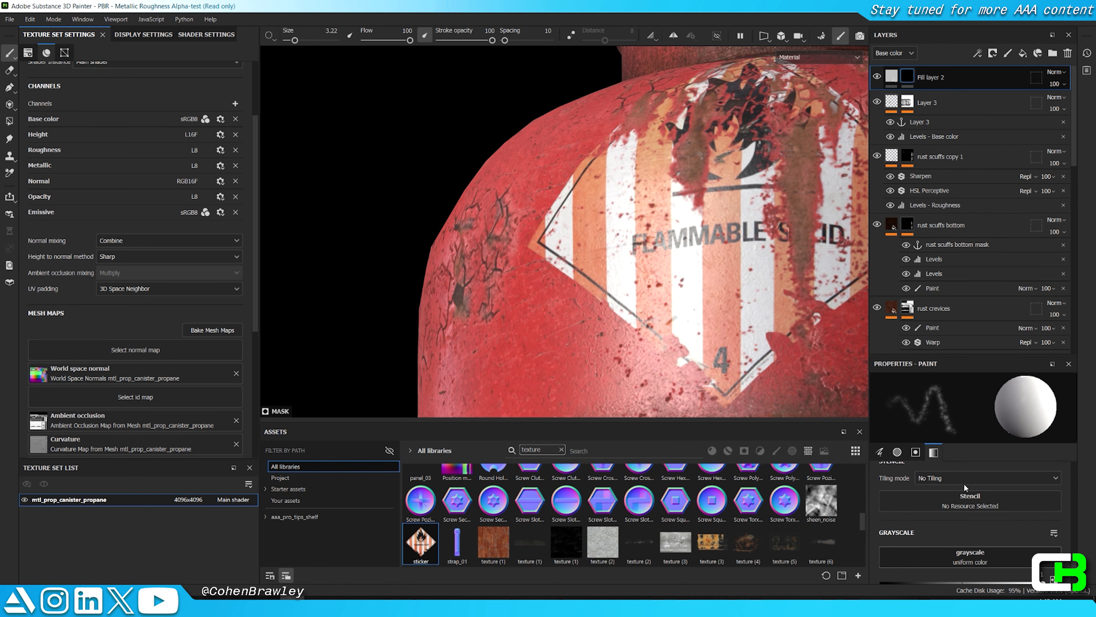
pyautogui.click(979, 437)
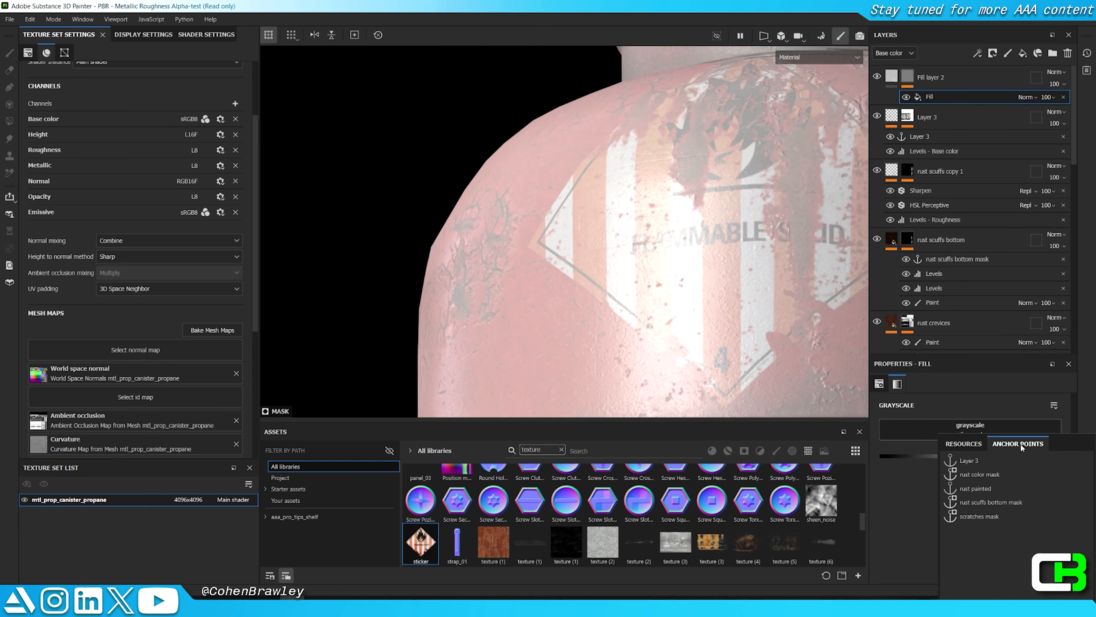
pyautogui.click(991, 454)
# Step: Add an anchor point to Layer 3's mask
pyautogui.click(908, 116)
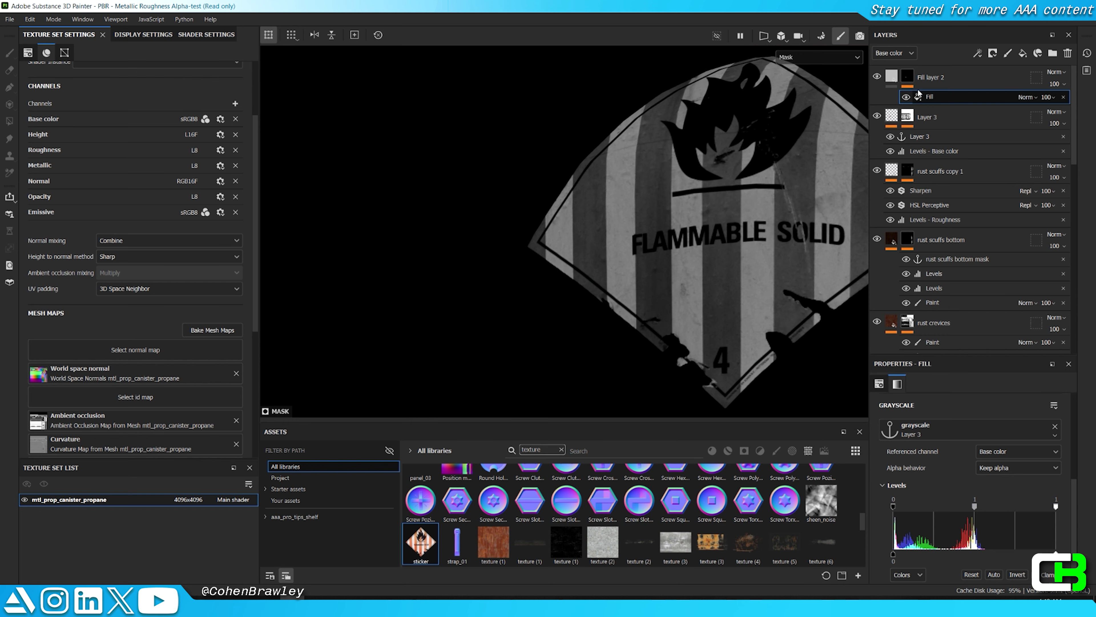
pyautogui.rightClick(906, 121)
pyautogui.click(947, 556)
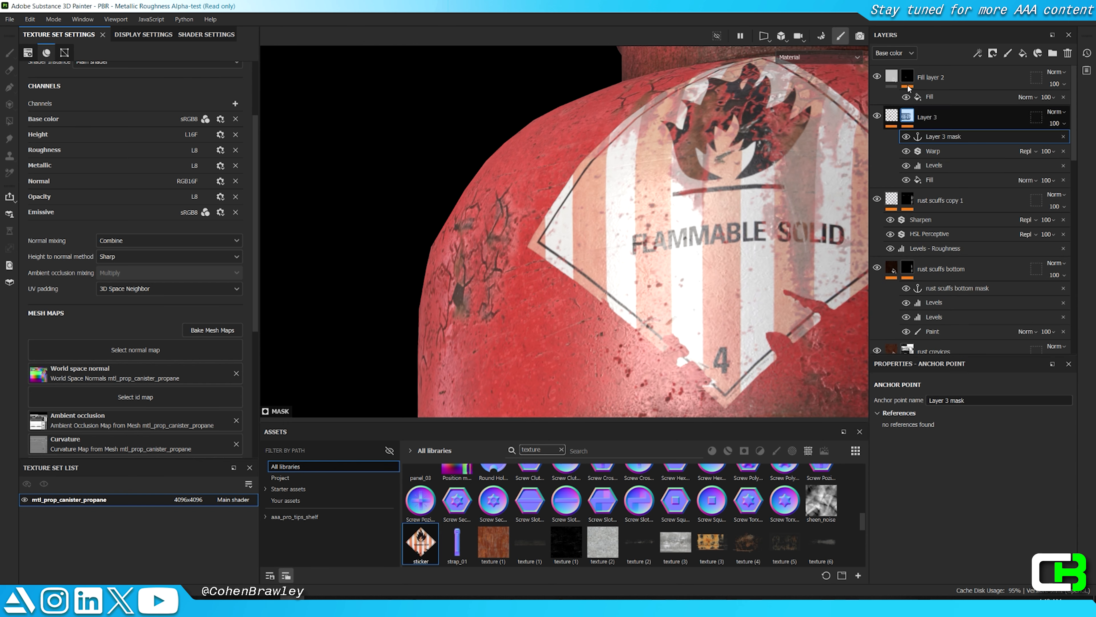
# Step: Add a second fill to Fill layer 2's mask, link it to the Layer 3 mask anchor and set its blending to Multiply
pyautogui.keyDown('alt'); pyautogui.click(905, 74); pyautogui.keyUp('alt')
pyautogui.rightClick(904, 72)
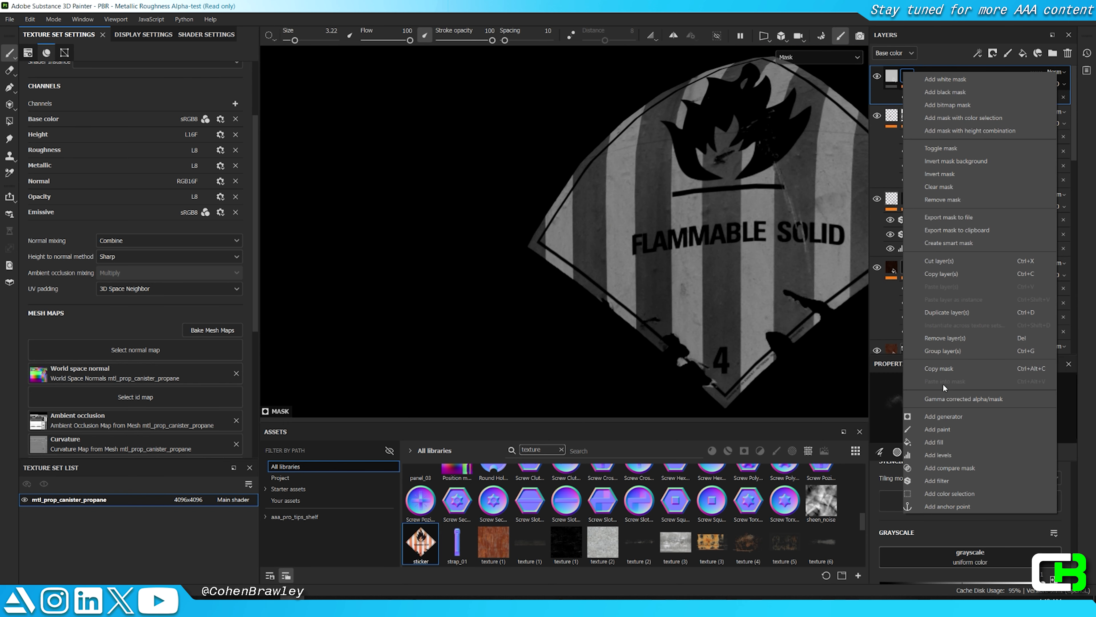
pyautogui.click(949, 440)
pyautogui.click(975, 428)
pyautogui.click(1018, 434)
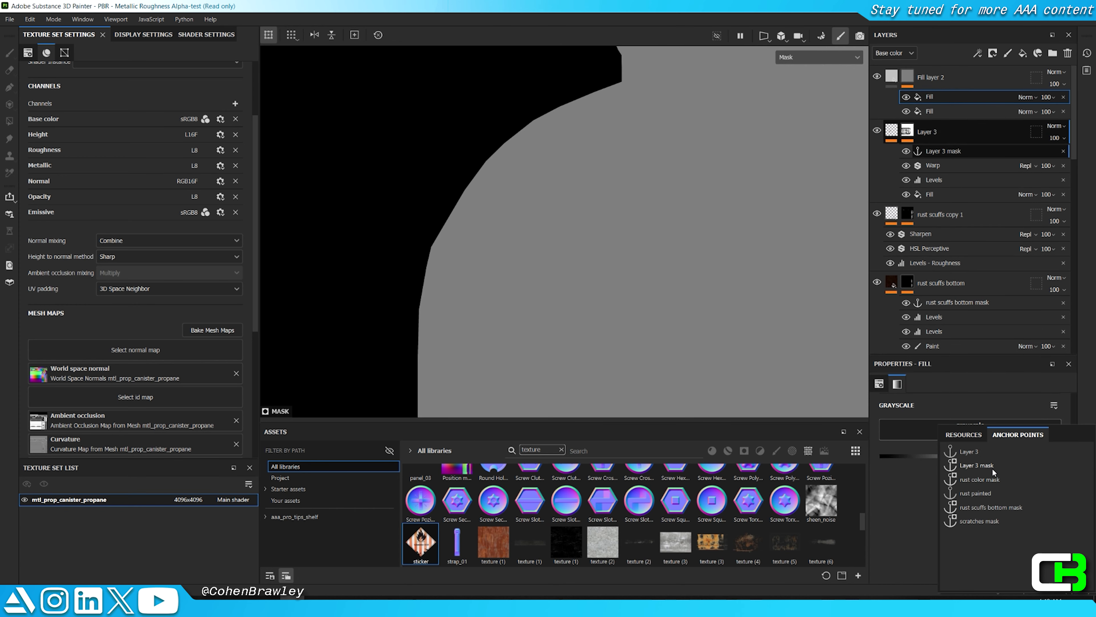
pyautogui.click(976, 465)
pyautogui.click(1026, 97)
pyautogui.click(1029, 153)
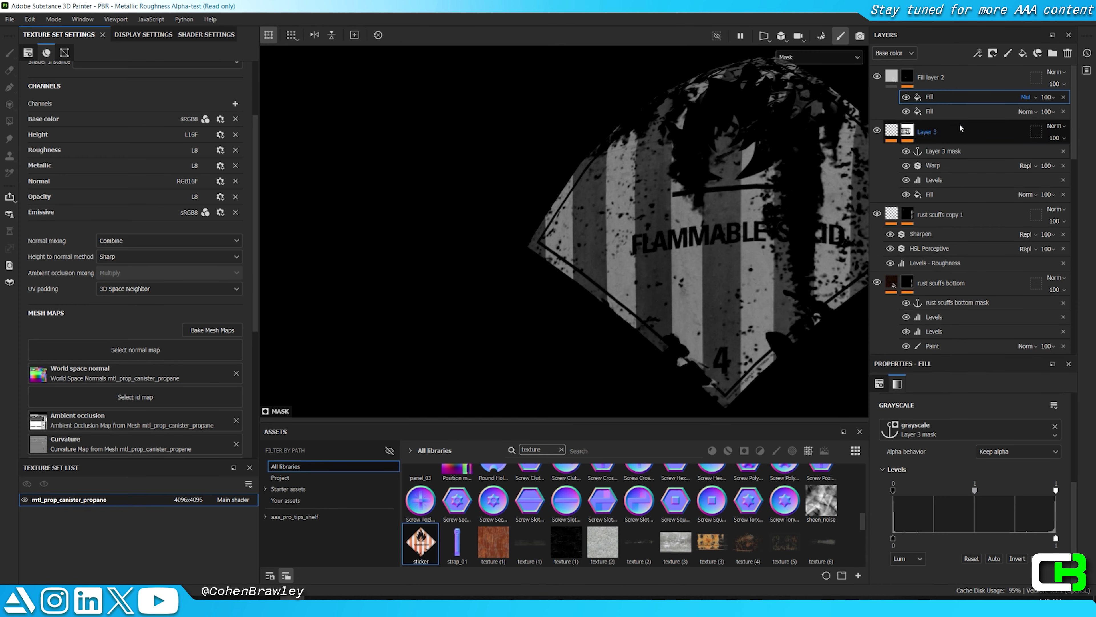
# Step: Add Levels to Fill layer 2's mask with input white at about 0.15 and place it below the Multiply fill
pyautogui.click(892, 77)
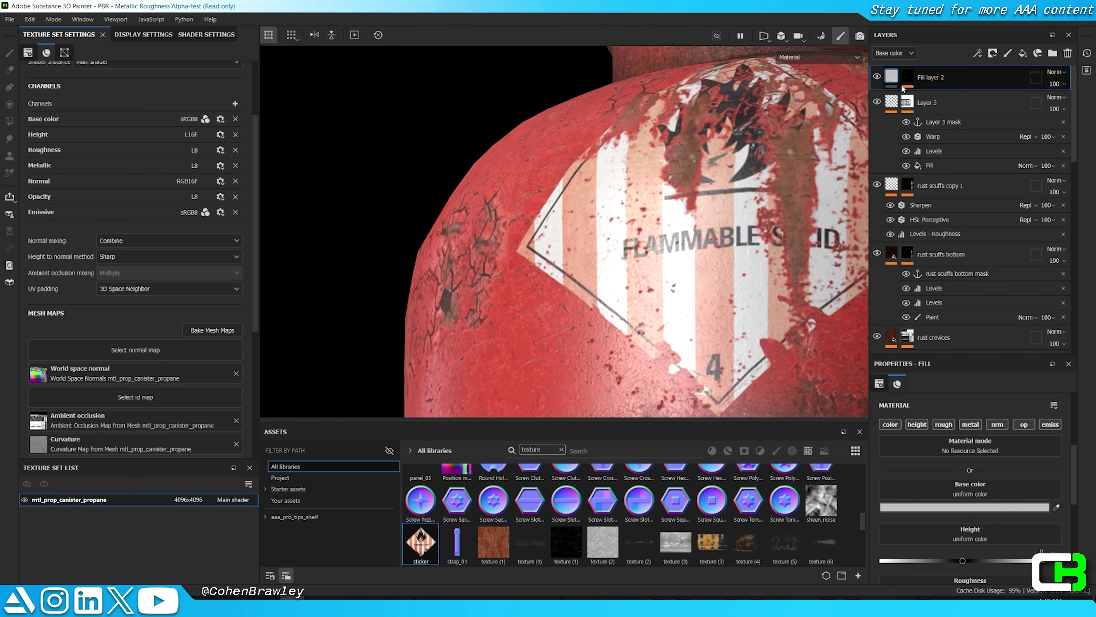
pyautogui.rightClick(903, 78)
pyautogui.click(946, 458)
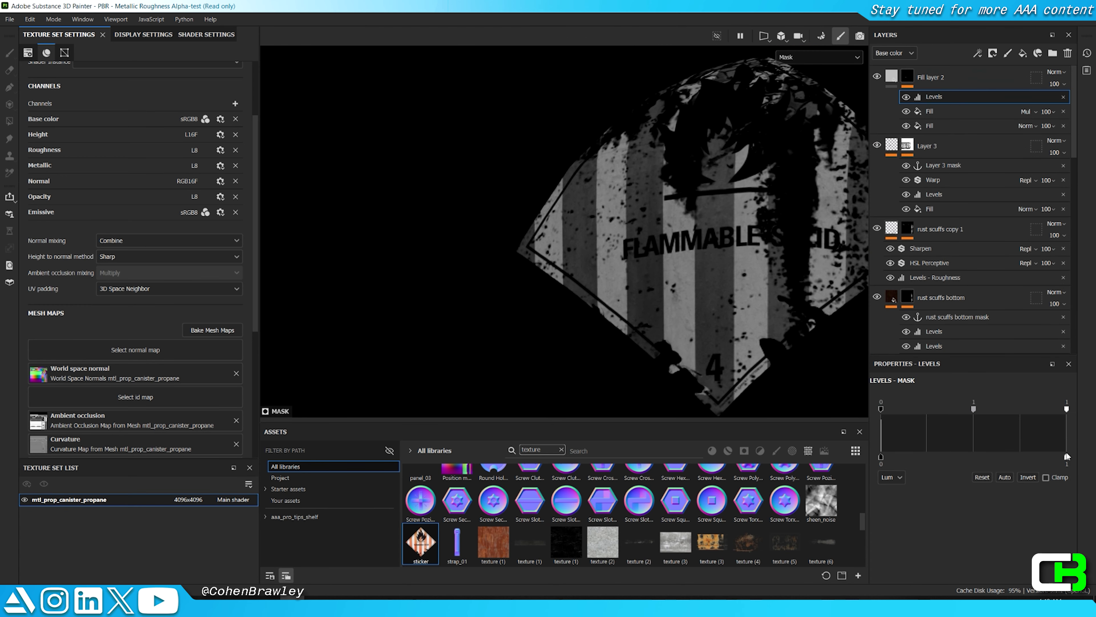
pyautogui.moveTo(1063, 409); pyautogui.dragTo(910, 409)
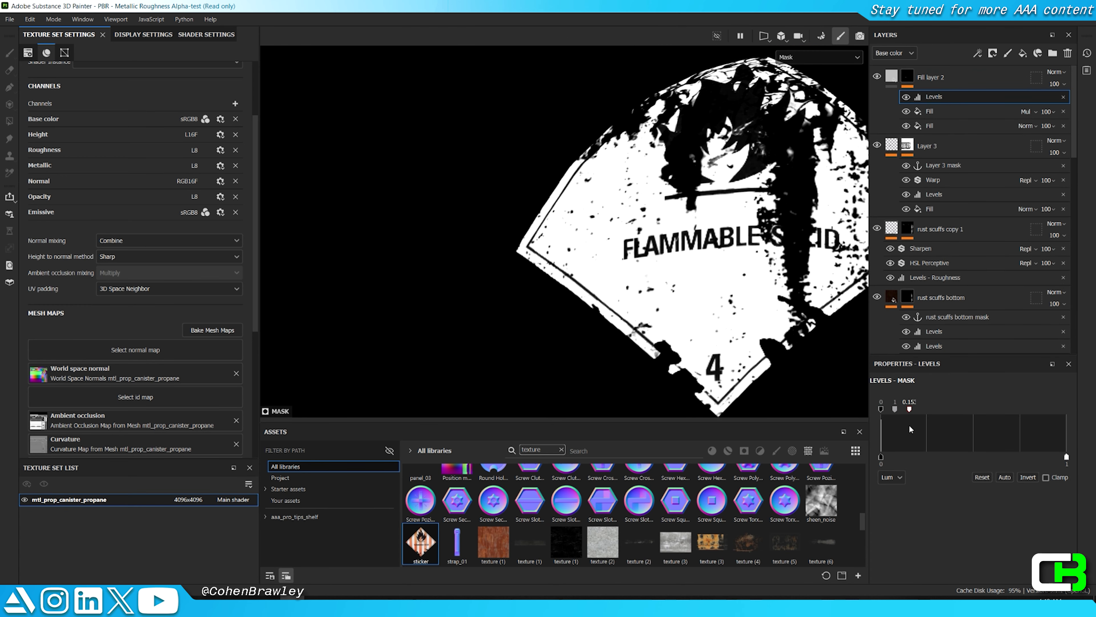
pyautogui.moveTo(928, 118); pyautogui.dragTo(928, 118)
pyautogui.press('m')
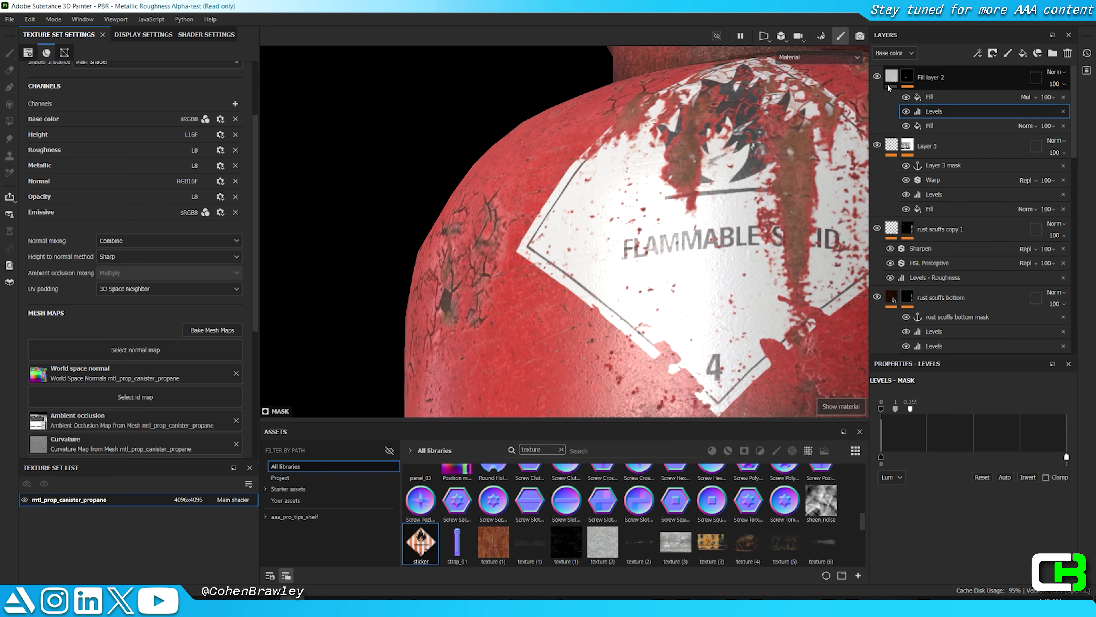
# Step: Limit Fill layer 2's material to the height, roughness and metallic channels
pyautogui.click(894, 79)
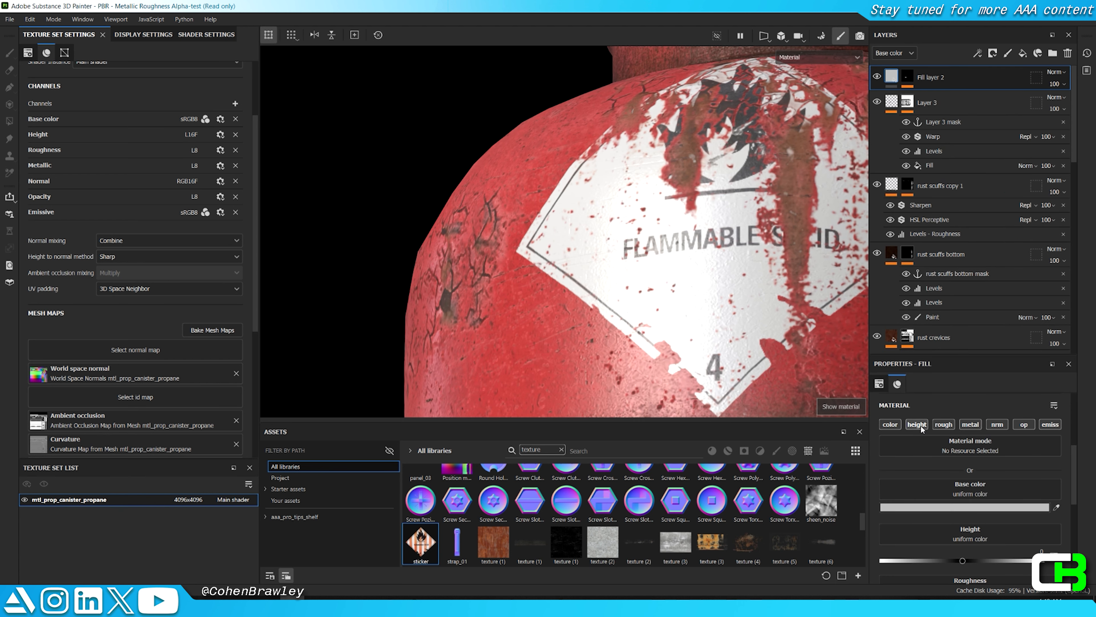
pyautogui.keyDown('alt'); pyautogui.click(946, 426); pyautogui.keyUp('alt')
pyautogui.scroll(-5, 582, 226)
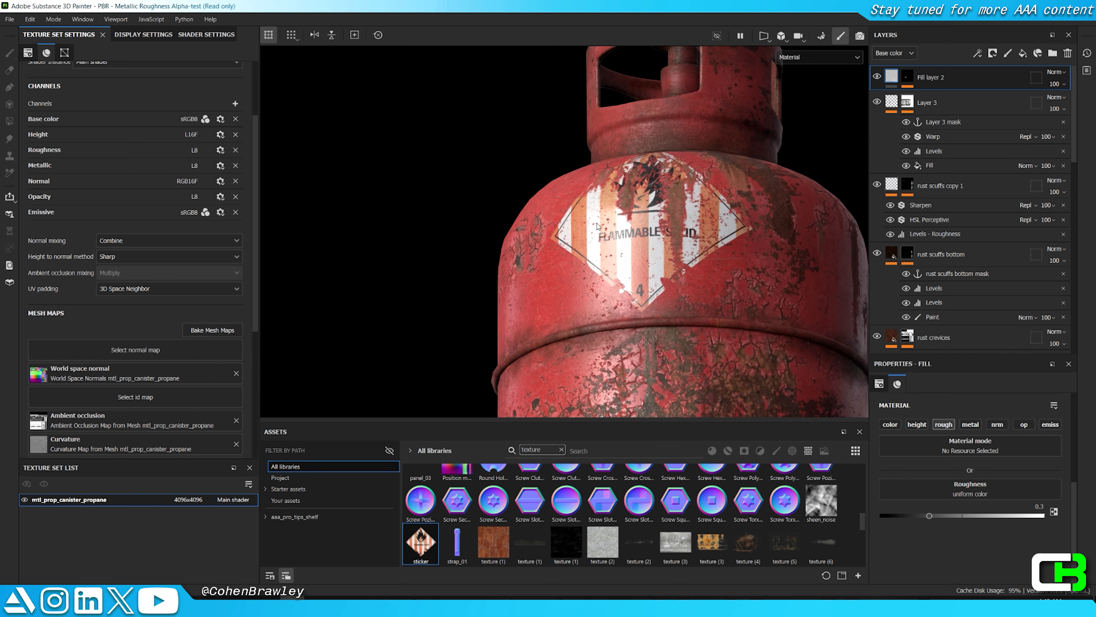
pyautogui.scroll(4, 707, 271)
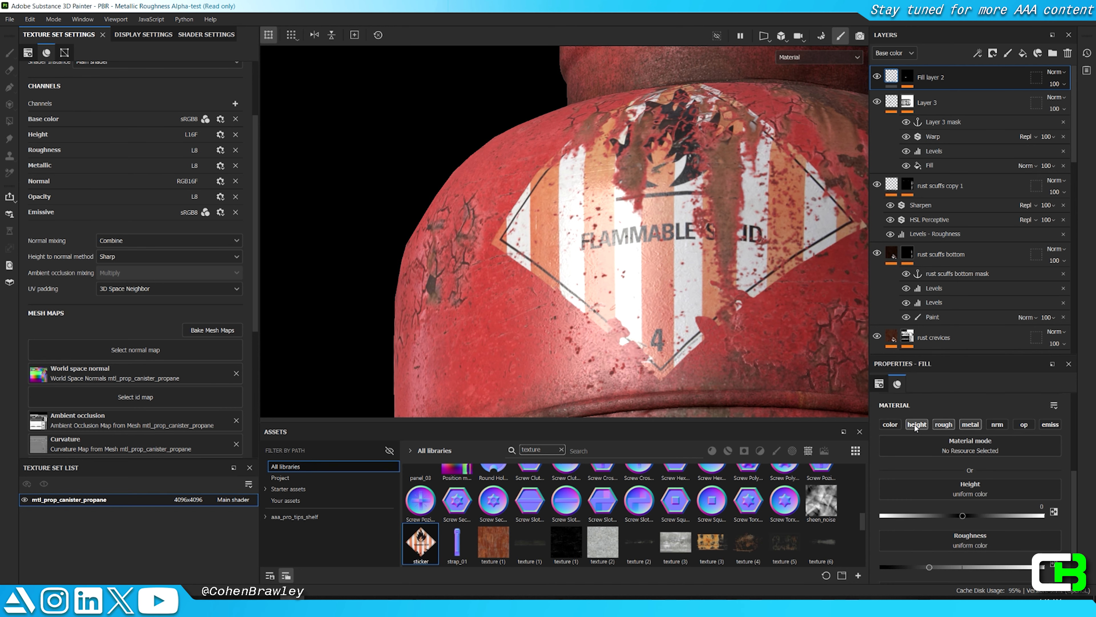
# Step: Set Fill layer 2's blending mode to Normal for the Height channel
pyautogui.click(897, 53)
pyautogui.click(889, 81)
pyautogui.click(1056, 73)
pyautogui.click(1052, 83)
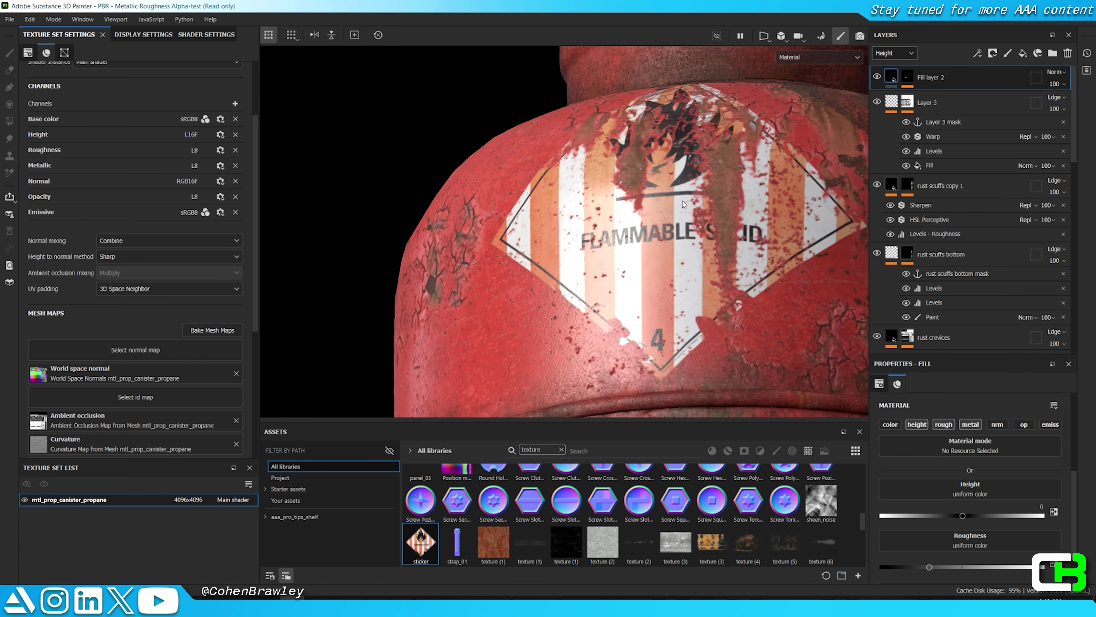
# Step: Set Fill layer 2's height to 0.0071 and check the sticker's raised relief from a distance
pyautogui.scroll(3, 628, 213)
pyautogui.scroll(-2, 933, 497)
pyautogui.moveTo(963, 484); pyautogui.dragTo(964, 483)
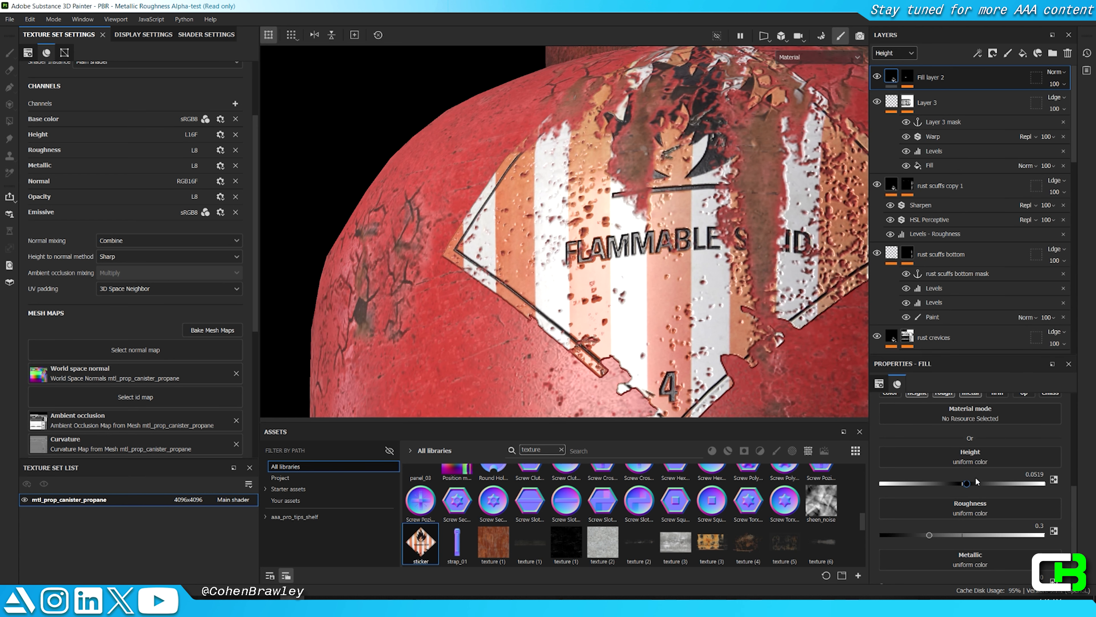
pyautogui.scroll(-3, 692, 247)
pyautogui.keyDown('alt'); pyautogui.moveTo(664, 220); pyautogui.dragTo(656, 186); pyautogui.keyUp('alt')
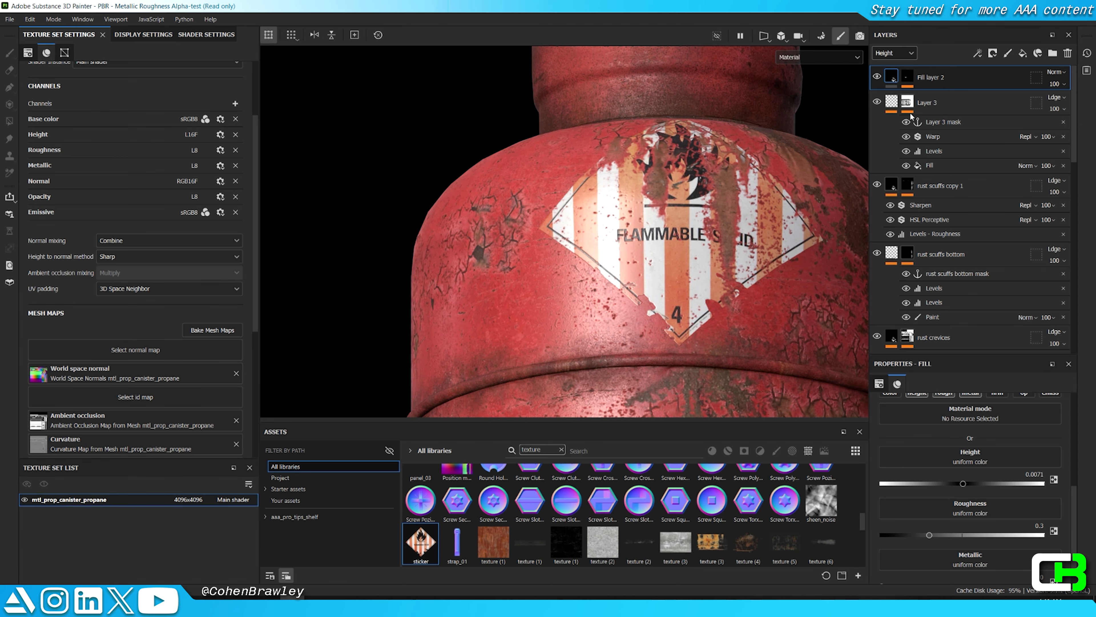
# Step: Add a Paint effect to Fill layer 2's mask and place it beneath the Levels
pyautogui.keyDown('alt'); pyautogui.click(907, 78); pyautogui.keyUp('alt')
pyautogui.rightClick(909, 82)
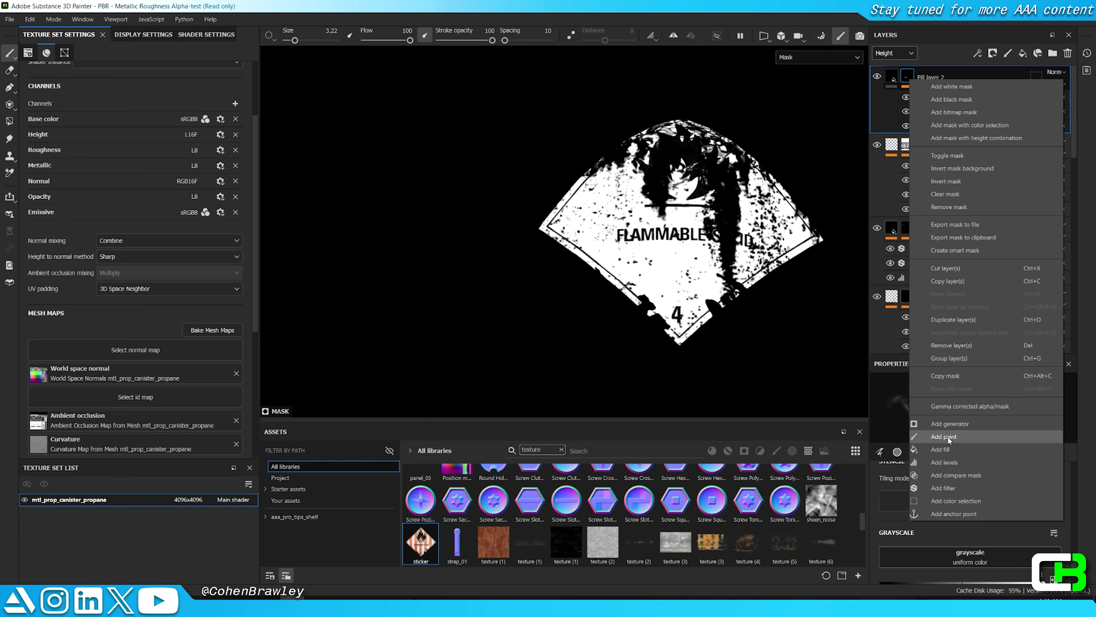
pyautogui.click(963, 438)
pyautogui.scroll(10, 941, 510)
pyautogui.press('Tab')
pyautogui.scroll(3, 673, 326)
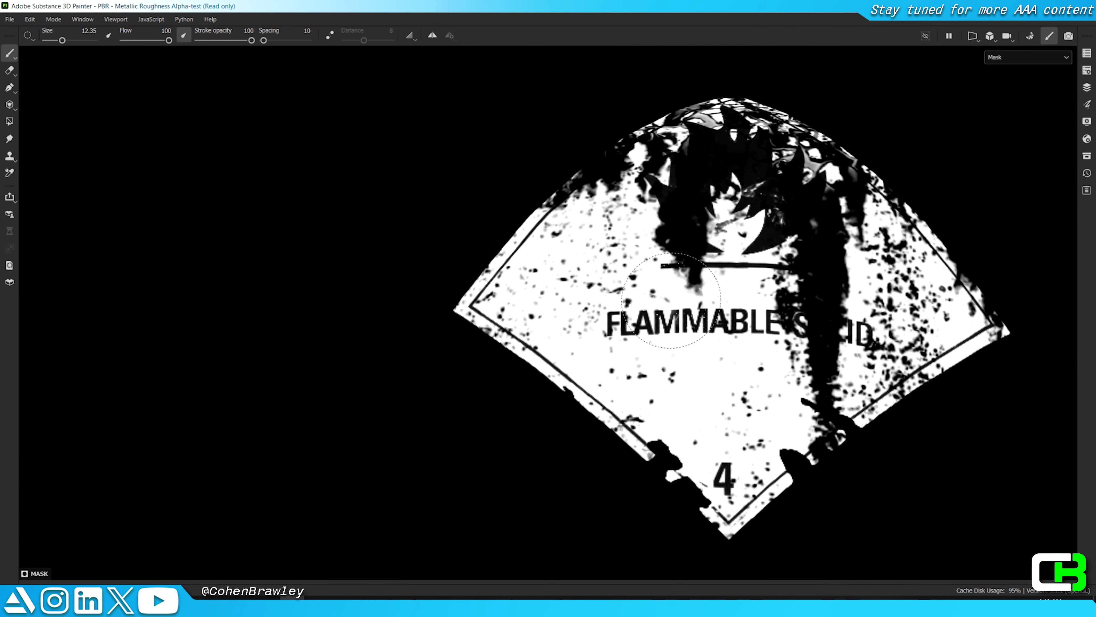
pyautogui.keyDown('ctrl'); pyautogui.moveTo(672, 330); pyautogui.dragTo(634, 336, button='right'); pyautogui.keyUp('ctrl')
pyautogui.scroll(4, 635, 336)
pyautogui.moveTo(632, 336)
pyautogui.mouseDown()
pyautogui.moveTo(605, 340)
pyautogui.moveTo(626, 335)
pyautogui.mouseUp()
pyautogui.press('Tab')
pyautogui.moveTo(932, 100); pyautogui.dragTo(945, 133)
pyautogui.press('Tab')
# Step: Paint white over the FLAMMABLE lettering in the mask to remove it from the relief
pyautogui.moveTo(659, 312); pyautogui.dragTo(834, 319)
pyautogui.keyDown('alt'); pyautogui.moveTo(834, 318); pyautogui.dragTo(691, 342, button='middle'); pyautogui.keyUp('alt')
pyautogui.moveTo(703, 354); pyautogui.dragTo(813, 340)
pyautogui.scroll(-5, 633, 358)
pyautogui.keyDown('alt'); pyautogui.moveTo(633, 358); pyautogui.dragTo(803, 412, button='middle'); pyautogui.keyUp('alt')
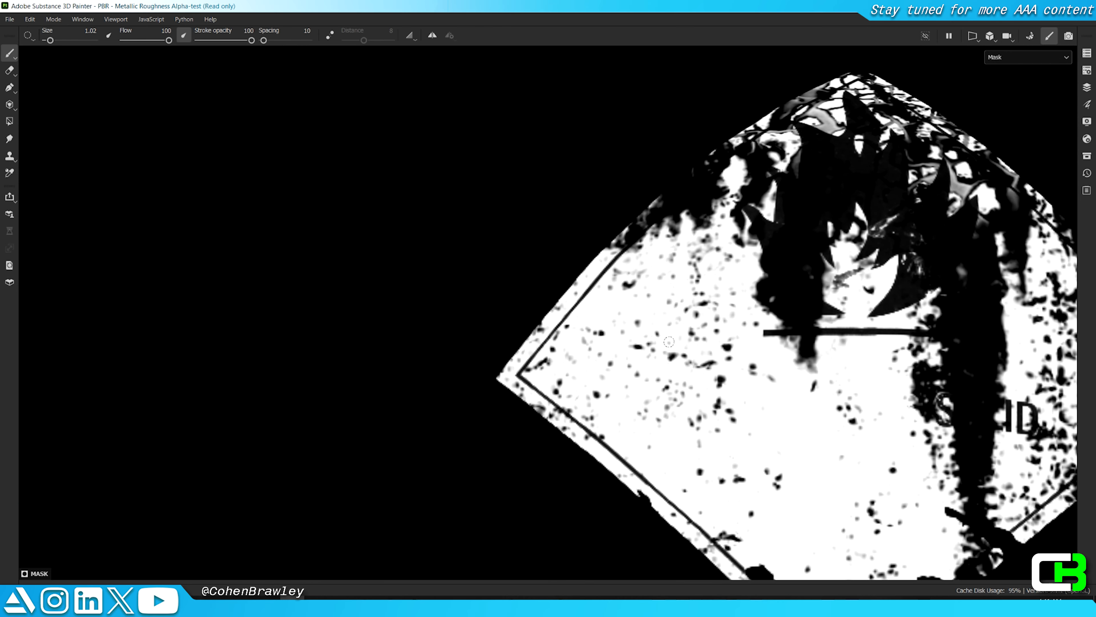
pyautogui.scroll(6, 546, 347)
pyautogui.keyDown('ctrl'); pyautogui.moveTo(581, 359); pyautogui.dragTo(540, 362, button='right'); pyautogui.keyUp('ctrl')
pyautogui.moveTo(540, 363); pyautogui.dragTo(484, 397)
pyautogui.hotkey('ctrl', 'z')
pyautogui.keyDown('ctrl'); pyautogui.moveTo(519, 407); pyautogui.dragTo(505, 410, button='right'); pyautogui.keyUp('ctrl')
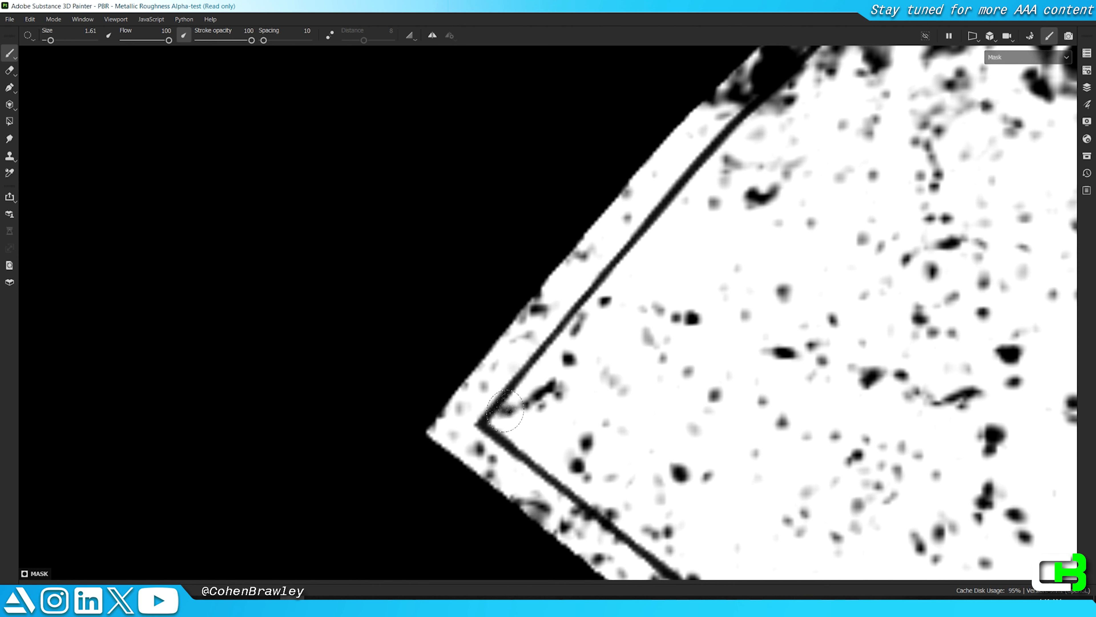
# Step: Search the assets for "shape" and select Shape Cone for the brush
pyautogui.press('Tab')
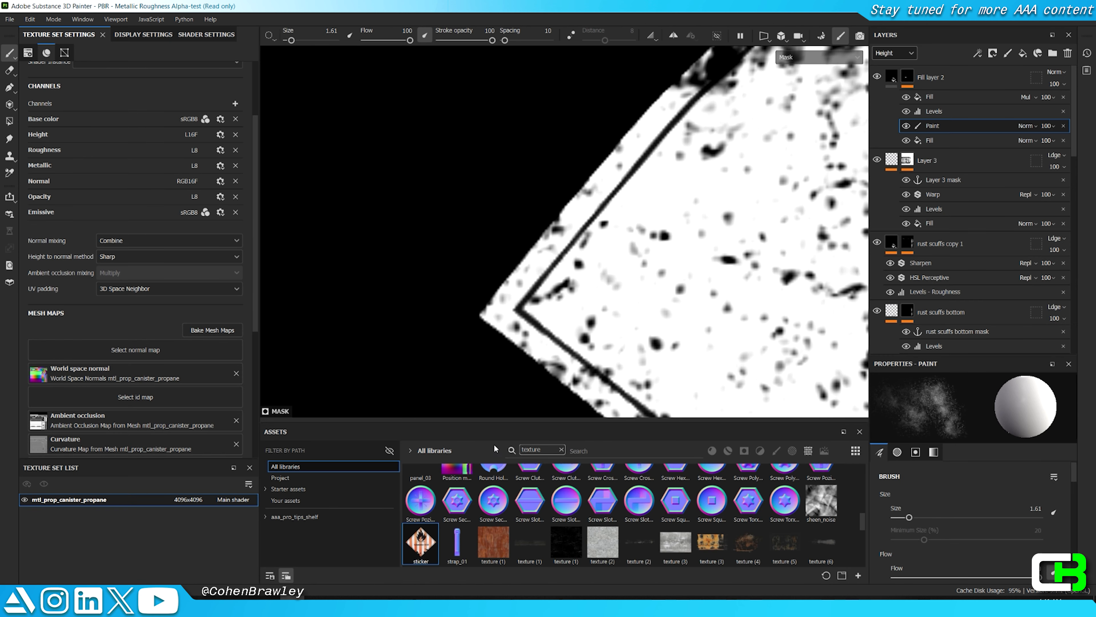
pyautogui.click(561, 450)
pyautogui.write('shape')
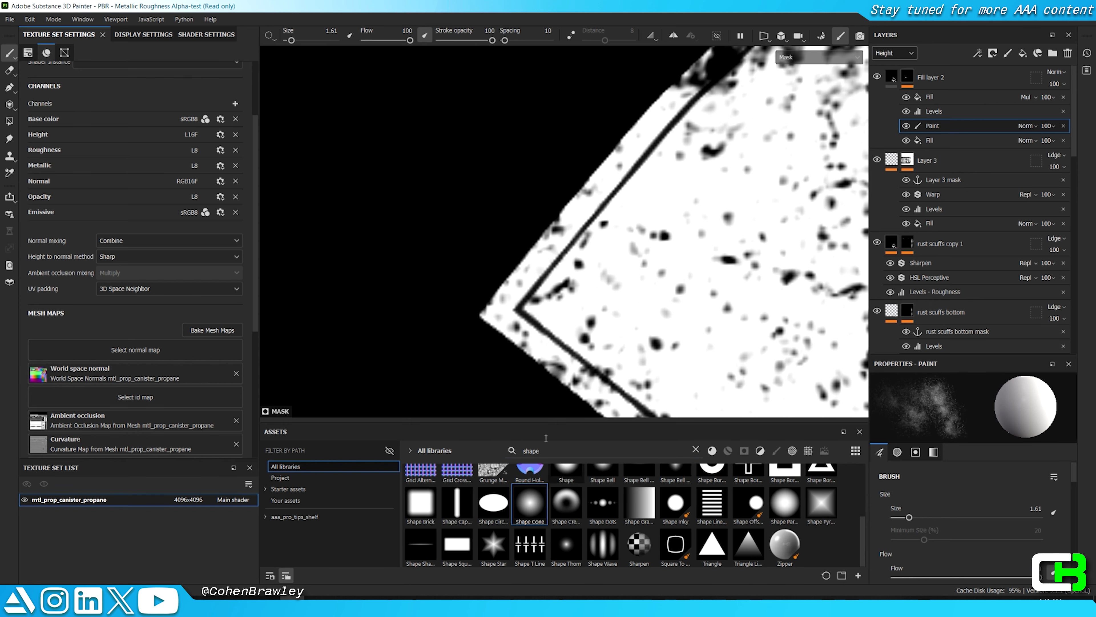
pyautogui.press('Tab')
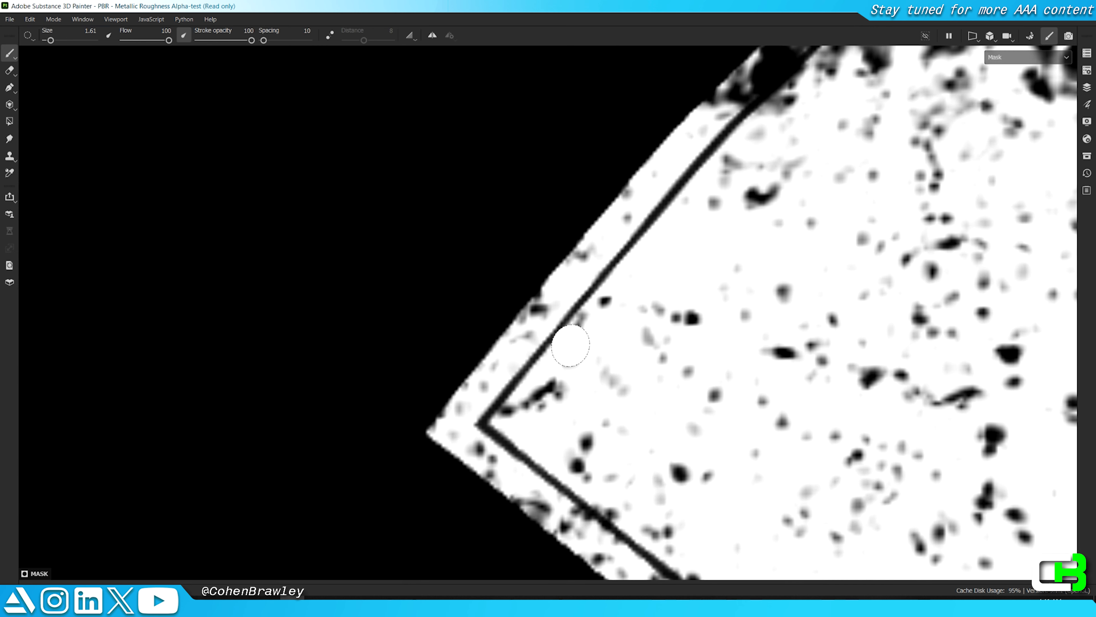
# Step: Paint white over the sticker's upper-left and lower-left border lines in the mask
pyautogui.scroll(-3, 500, 416)
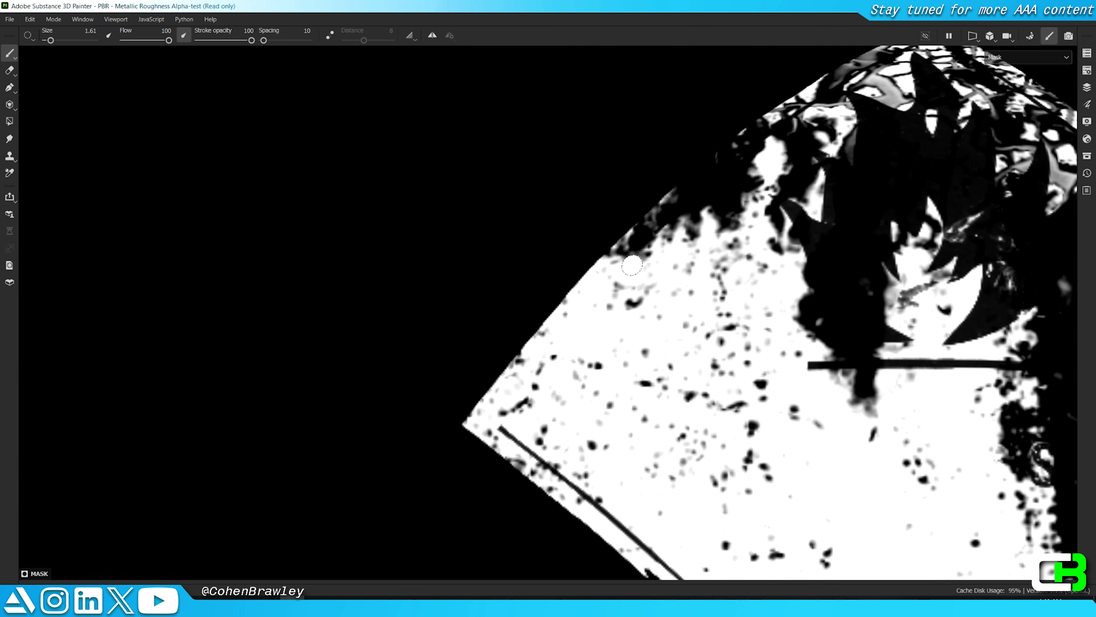
pyautogui.scroll(-5, 496, 417)
pyautogui.scroll(-3, 495, 418)
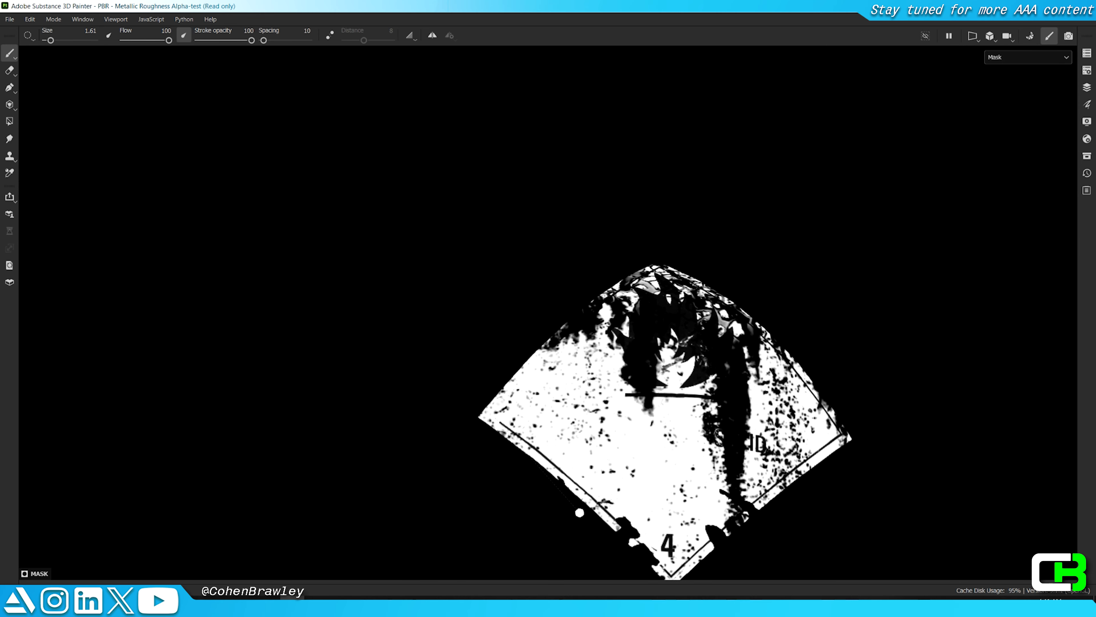
pyautogui.scroll(6, 581, 486)
pyautogui.keyDown('shift'); pyautogui.click(594, 497); pyautogui.keyUp('shift')
pyautogui.keyDown('alt'); pyautogui.moveTo(638, 497); pyautogui.dragTo(540, 370, button='middle'); pyautogui.keyUp('alt')
pyautogui.keyDown('alt'); pyautogui.moveTo(541, 370); pyautogui.dragTo(548, 423, button='right'); pyautogui.keyUp('alt')
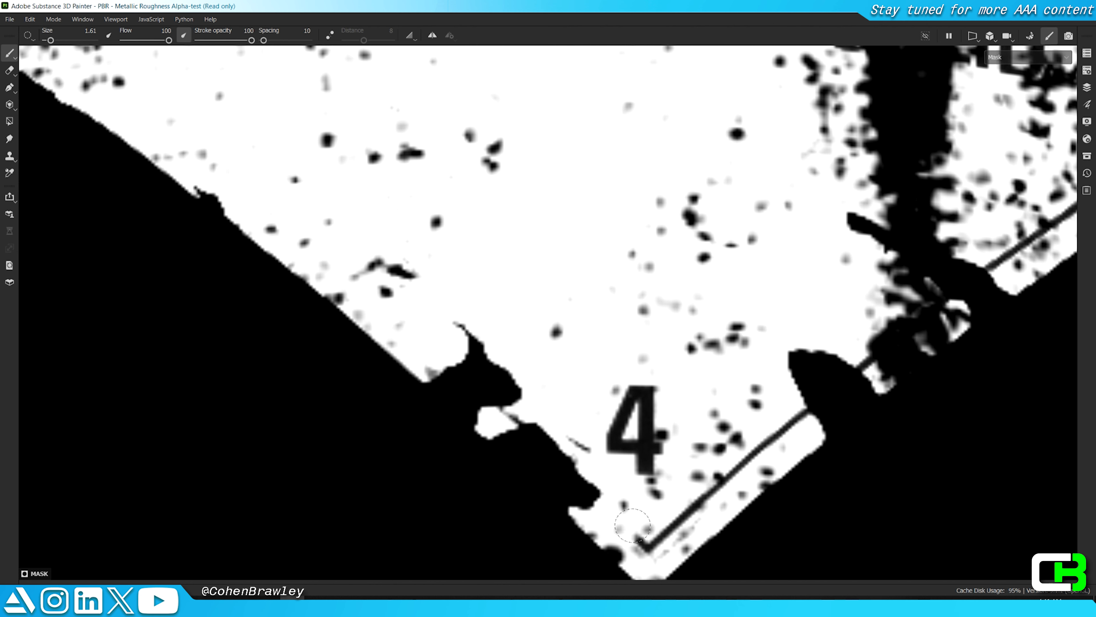
# Step: Paint white over the number 4 and the border line beside it at the sticker's lower tip
pyautogui.keyDown('ctrl'); pyautogui.moveTo(703, 422); pyautogui.dragTo(718, 422, button='right'); pyautogui.keyUp('ctrl')
pyautogui.moveTo(653, 408)
pyautogui.mouseDown()
pyautogui.moveTo(666, 387)
pyautogui.moveTo(661, 443)
pyautogui.mouseUp()
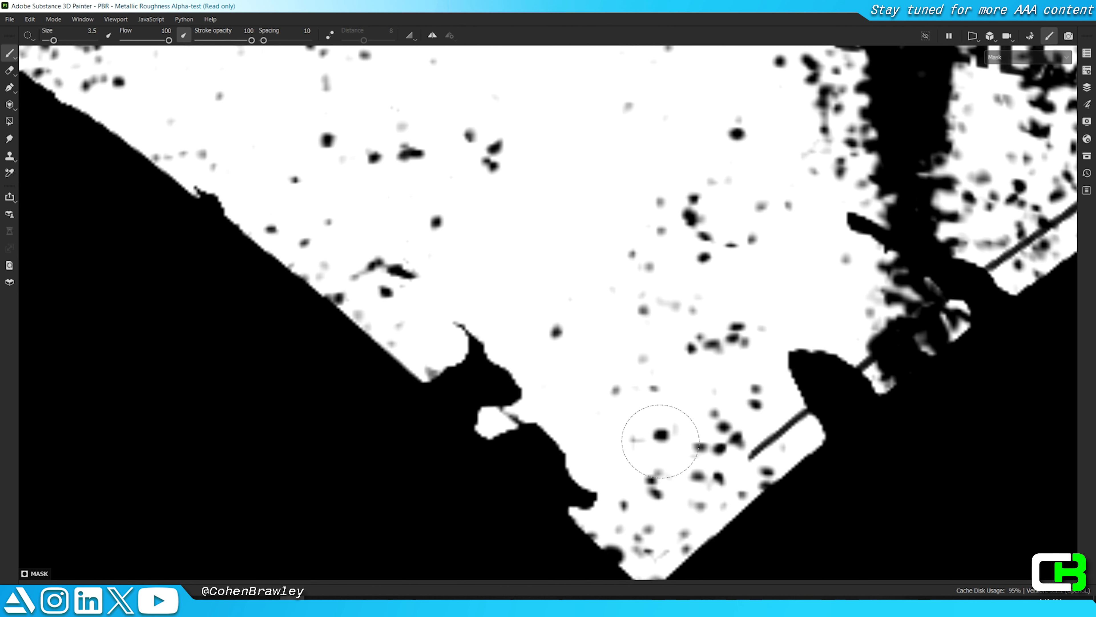
pyautogui.keyDown('alt'); pyautogui.moveTo(735, 426); pyautogui.dragTo(582, 472, button='middle'); pyautogui.keyUp('alt')
pyautogui.scroll(-2, 581, 472)
pyautogui.click(596, 480)
pyautogui.hotkey('ctrl', 'z')
pyautogui.hotkey('ctrl', 'z')
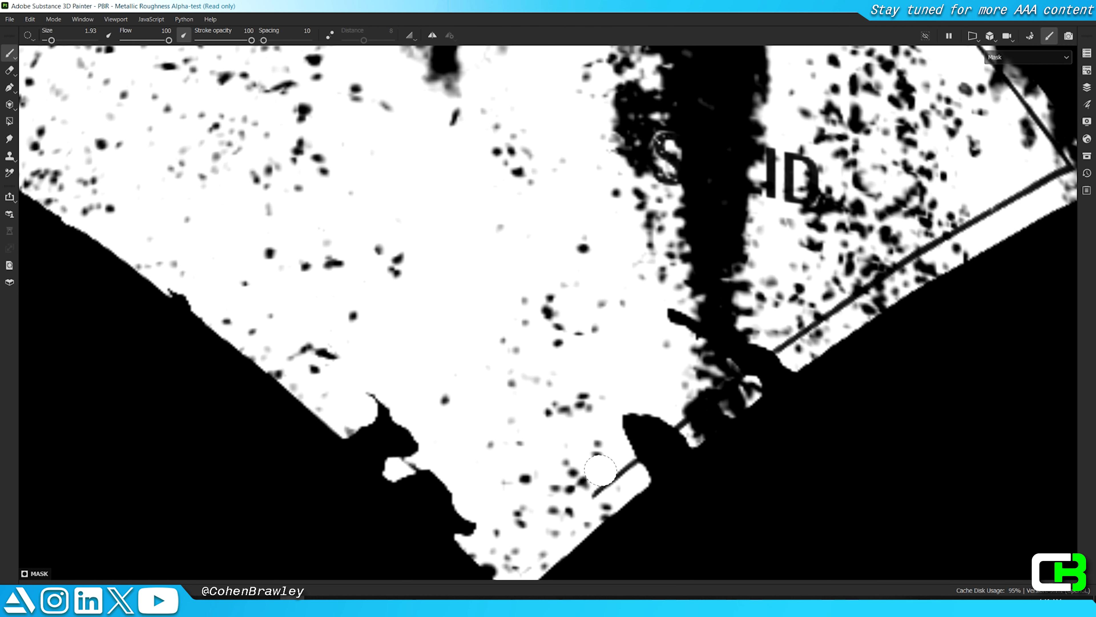
pyautogui.scroll(2, 600, 469)
pyautogui.keyDown('ctrl'); pyautogui.moveTo(599, 470); pyautogui.dragTo(586, 471, button='right'); pyautogui.keyUp('ctrl')
pyautogui.moveTo(642, 474); pyautogui.dragTo(639, 472)
pyautogui.press('Tab')
pyautogui.scroll(-5, 915, 528)
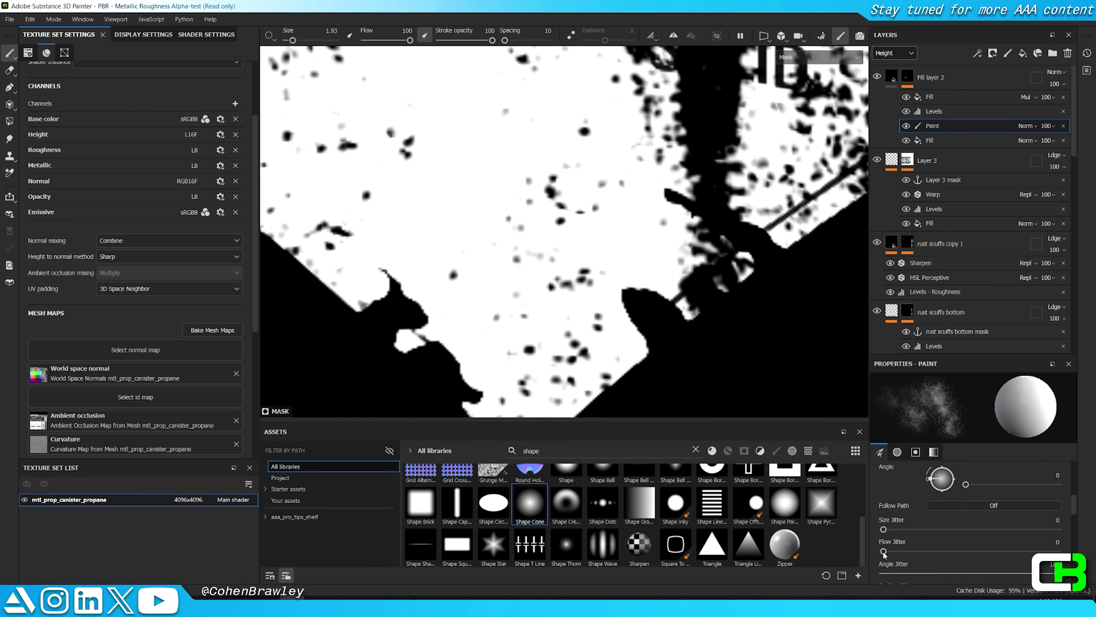
pyautogui.scroll(-3, 949, 516)
pyautogui.press('Tab')
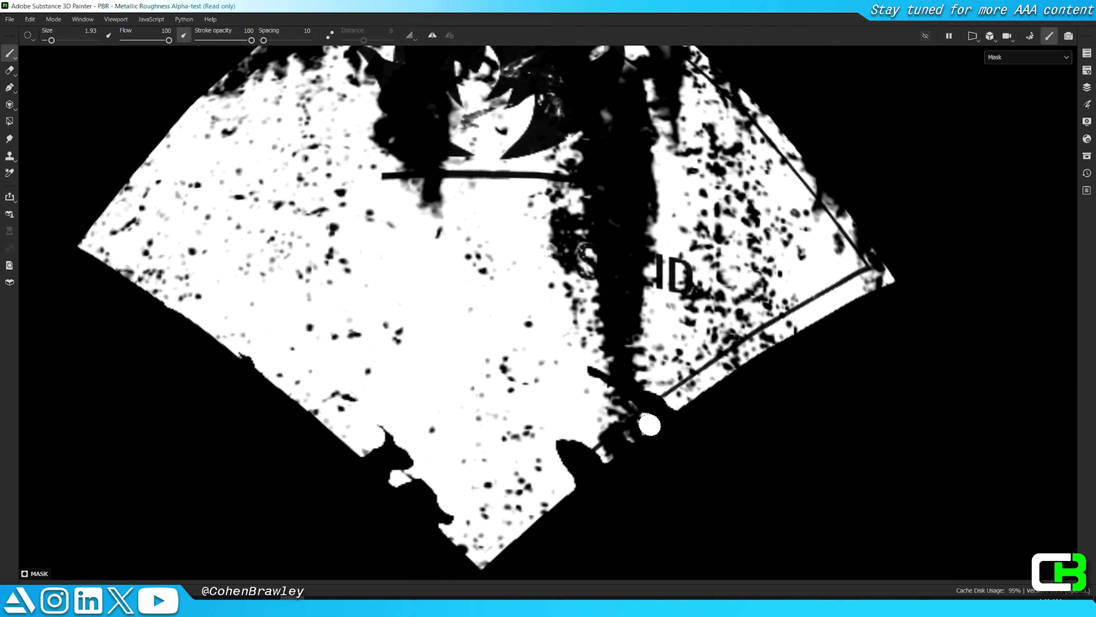
# Step: Paint white over the sticker's lower-right and upper-right border lines in the mask
pyautogui.keyDown('ctrl'); pyautogui.moveTo(627, 406); pyautogui.dragTo(571, 463, button='right'); pyautogui.keyUp('ctrl')
pyautogui.scroll(3, 572, 463)
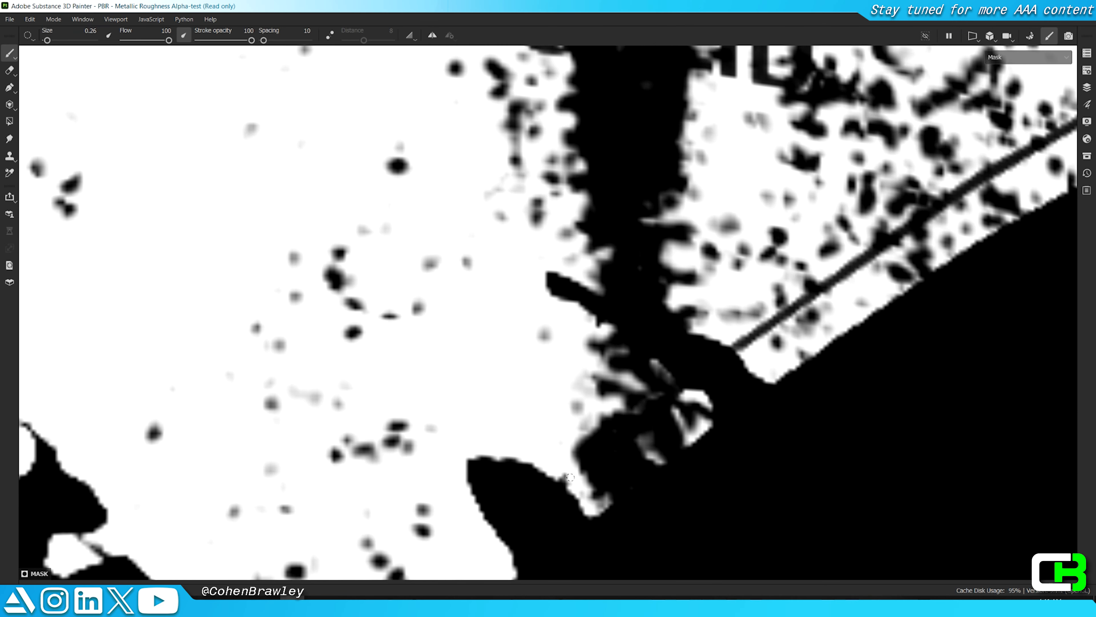
pyautogui.scroll(-3, 604, 413)
pyautogui.keyDown('alt'); pyautogui.moveTo(721, 333); pyautogui.dragTo(563, 435, button='middle'); pyautogui.keyUp('alt')
pyautogui.keyDown('ctrl'); pyautogui.moveTo(552, 435); pyautogui.dragTo(563, 436, button='right'); pyautogui.keyUp('ctrl')
pyautogui.scroll(2, 563, 434)
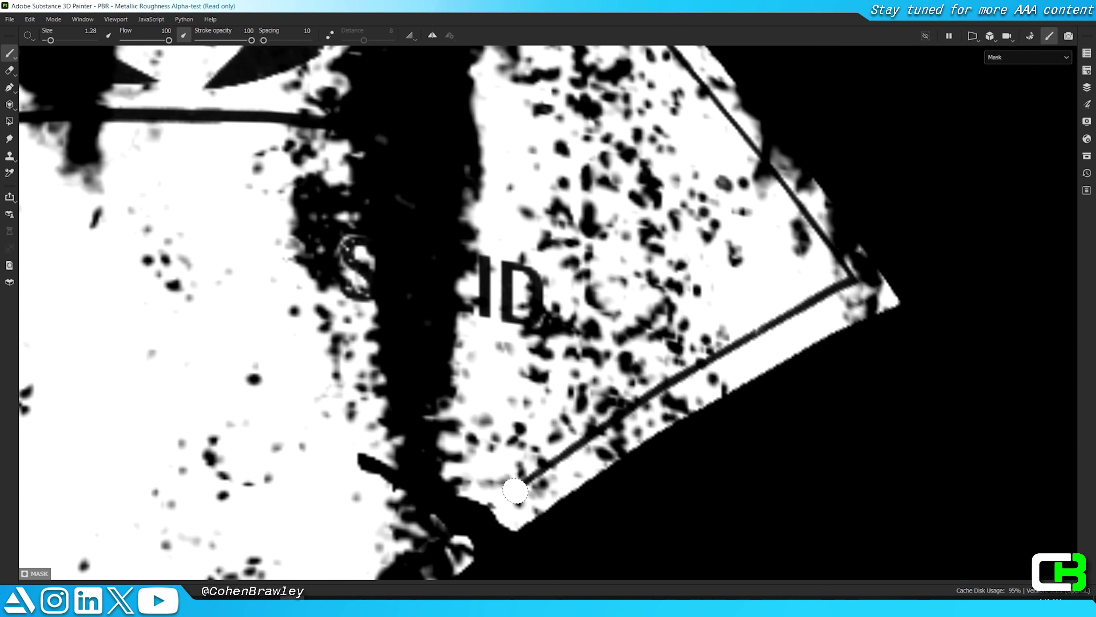
pyautogui.keyDown('shift'); pyautogui.click(857, 280); pyautogui.keyUp('shift')
pyautogui.keyDown('alt'); pyautogui.moveTo(857, 280); pyautogui.dragTo(828, 382, button='middle'); pyautogui.keyUp('alt')
pyautogui.scroll(-2, 828, 383)
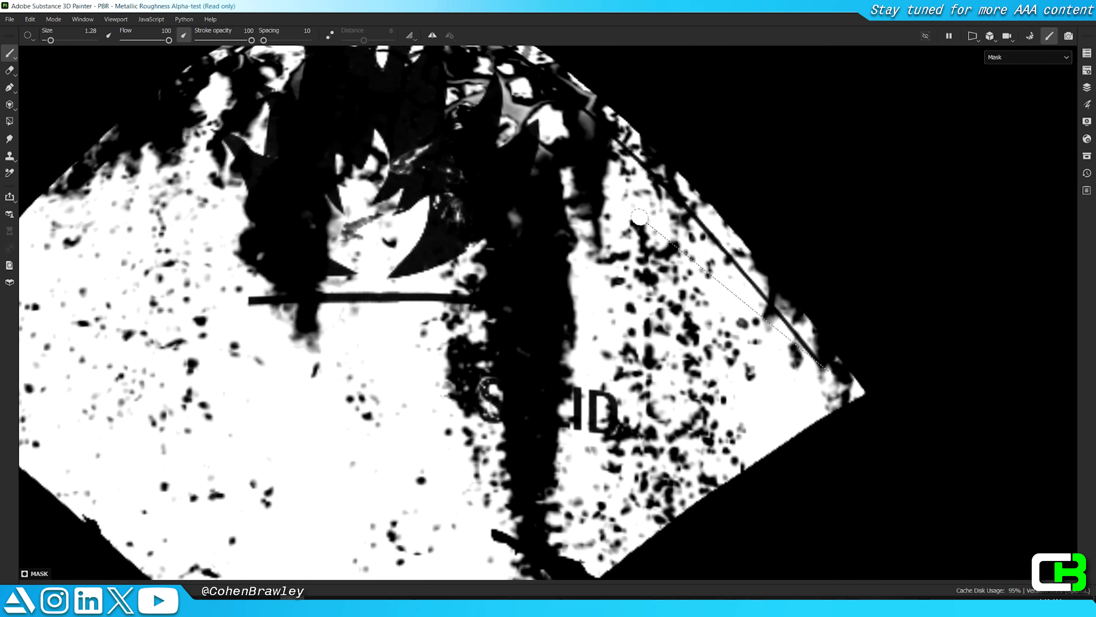
pyautogui.keyDown('shift'); pyautogui.click(622, 144); pyautogui.keyUp('shift')
# Step: Paint white over the letters ID of SOLID in the mask to remove them from the relief
pyautogui.keyDown('alt'); pyautogui.moveTo(621, 145); pyautogui.dragTo(792, 196, button='middle'); pyautogui.keyUp('alt')
pyautogui.scroll(-3, 734, 199)
pyautogui.keyDown('ctrl'); pyautogui.moveTo(745, 322); pyautogui.dragTo(758, 322, button='right'); pyautogui.keyUp('ctrl')
pyautogui.scroll(3, 758, 321)
pyautogui.moveTo(732, 337); pyautogui.dragTo(735, 322)
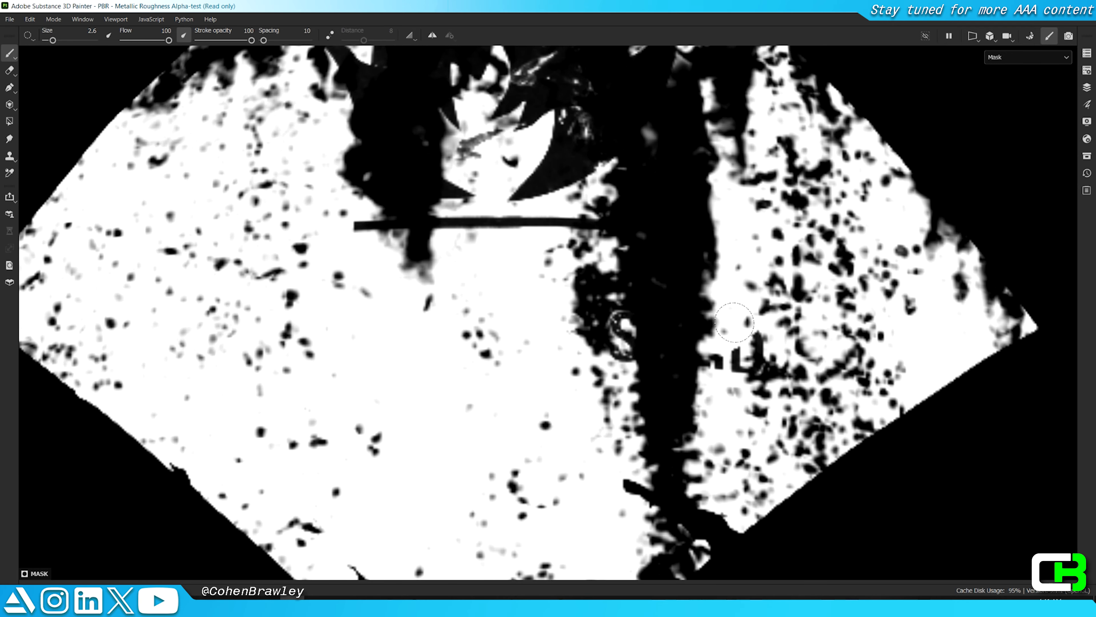
# Step: Examine the sticker's relief and worn edges on the canister in the material view from several distances and angles
pyautogui.press('m')
pyautogui.scroll(-3, 611, 376)
pyautogui.scroll(3, 338, 291)
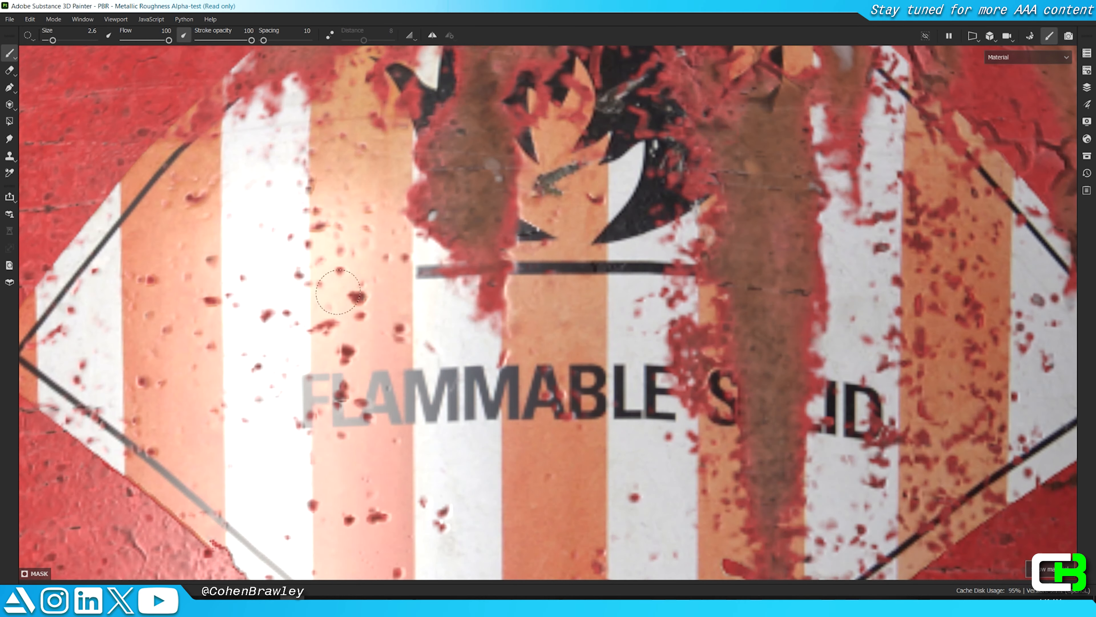
pyautogui.scroll(-3, 519, 399)
pyautogui.scroll(1, 519, 399)
pyautogui.keyDown('ctrl'); pyautogui.moveTo(497, 389); pyautogui.dragTo(531, 390, button='right'); pyautogui.keyUp('ctrl')
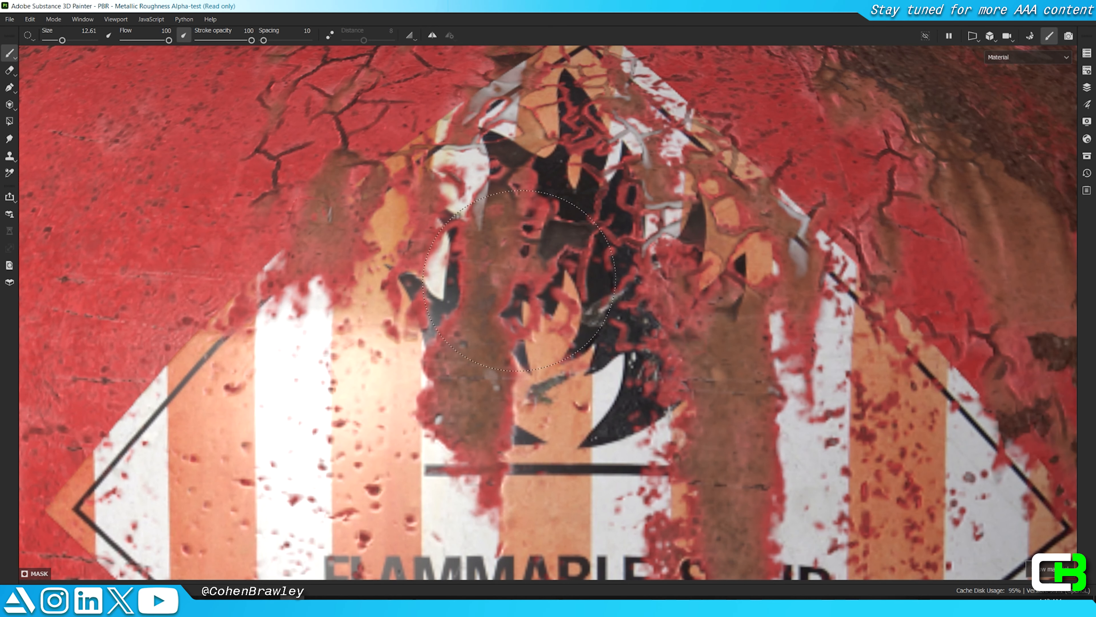
pyautogui.keyDown('ctrl'); pyautogui.moveTo(600, 407); pyautogui.dragTo(557, 407, button='right'); pyautogui.keyUp('ctrl')
pyautogui.scroll(-3, 601, 407)
pyautogui.press('c')
pyautogui.press('m')
pyautogui.scroll(-3, 605, 367)
pyautogui.moveTo(600, 277)
pyautogui.keyDown('alt'); pyautogui.mouseDown()
pyautogui.moveTo(700, 178)
pyautogui.moveTo(502, 255)
pyautogui.moveTo(591, 239)
pyautogui.mouseUp(); pyautogui.keyUp('alt')
pyautogui.scroll(4, 540, 263)
pyautogui.scroll(-3, 540, 264)
pyautogui.press('Tab')
pyautogui.scroll(3, 590, 239)
pyautogui.scroll(2, 590, 239)
pyautogui.keyDown('ctrl'); pyautogui.moveTo(689, 281); pyautogui.dragTo(699, 280, button='right'); pyautogui.keyUp('ctrl')
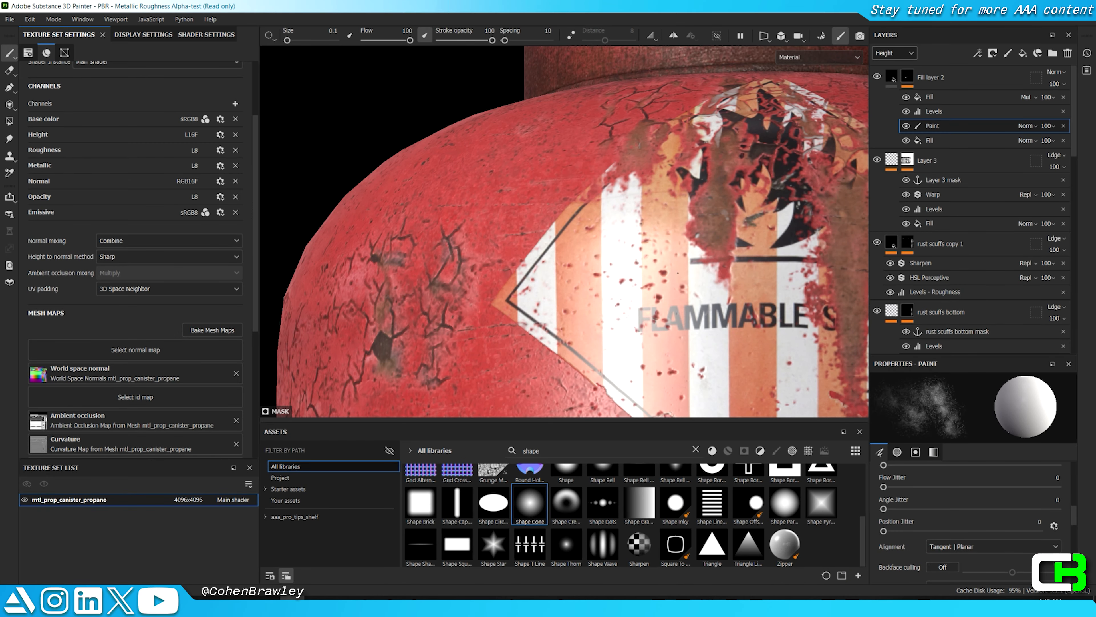
pyautogui.scroll(-5, 678, 273)
pyautogui.press('Tab')
pyautogui.keyDown('alt'); pyautogui.moveTo(586, 358); pyautogui.dragTo(691, 264); pyautogui.keyUp('alt')
pyautogui.scroll(-3, 662, 345)
pyautogui.scroll(5, 690, 263)
# Step: Set the roughness of the sticker relief's fill layer to 0
pyautogui.press('Tab')
pyautogui.scroll(1, 690, 264)
pyautogui.click(892, 77)
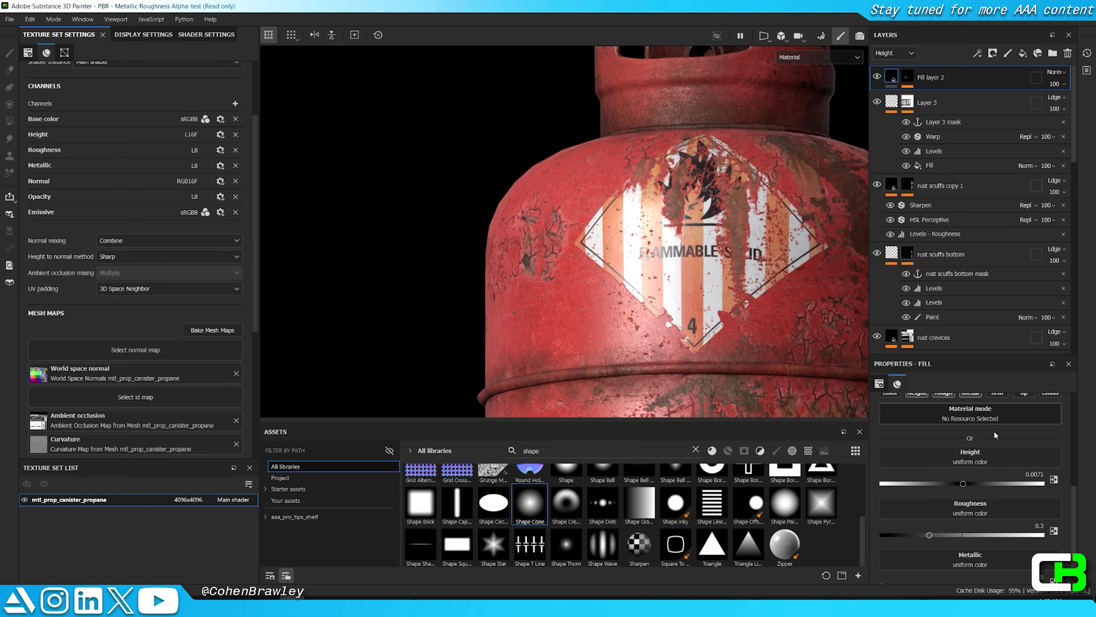
pyautogui.scroll(-1, 991, 403)
pyautogui.moveTo(930, 516); pyautogui.dragTo(882, 516)
# Step: Lower the sticker relief fill layer's opacity to 25 in the Roughness channel
pyautogui.keyDown('alt'); pyautogui.moveTo(700, 259); pyautogui.dragTo(729, 247); pyautogui.keyUp('alt')
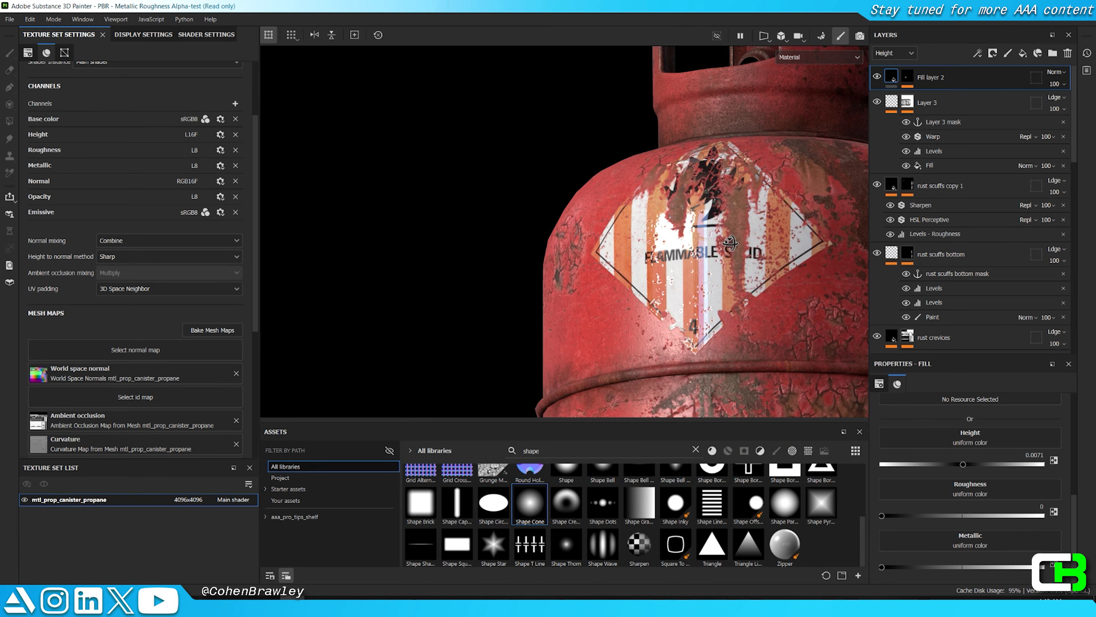
pyautogui.scroll(3, 729, 247)
pyautogui.click(894, 53)
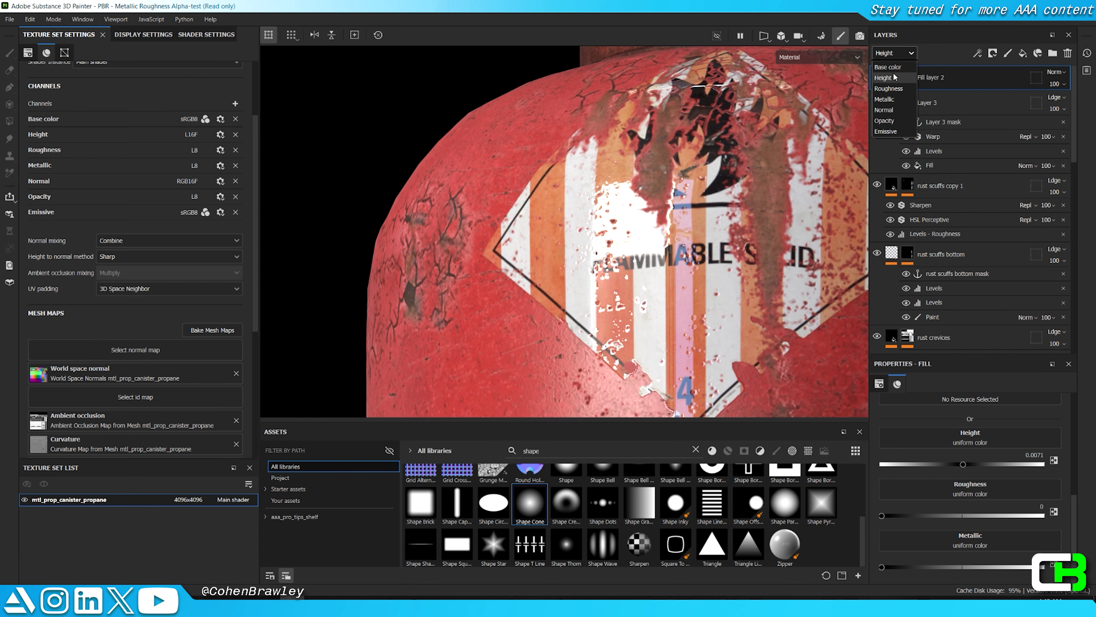
pyautogui.click(903, 92)
pyautogui.click(1058, 84)
pyautogui.moveTo(1092, 103); pyautogui.dragTo(1056, 96)
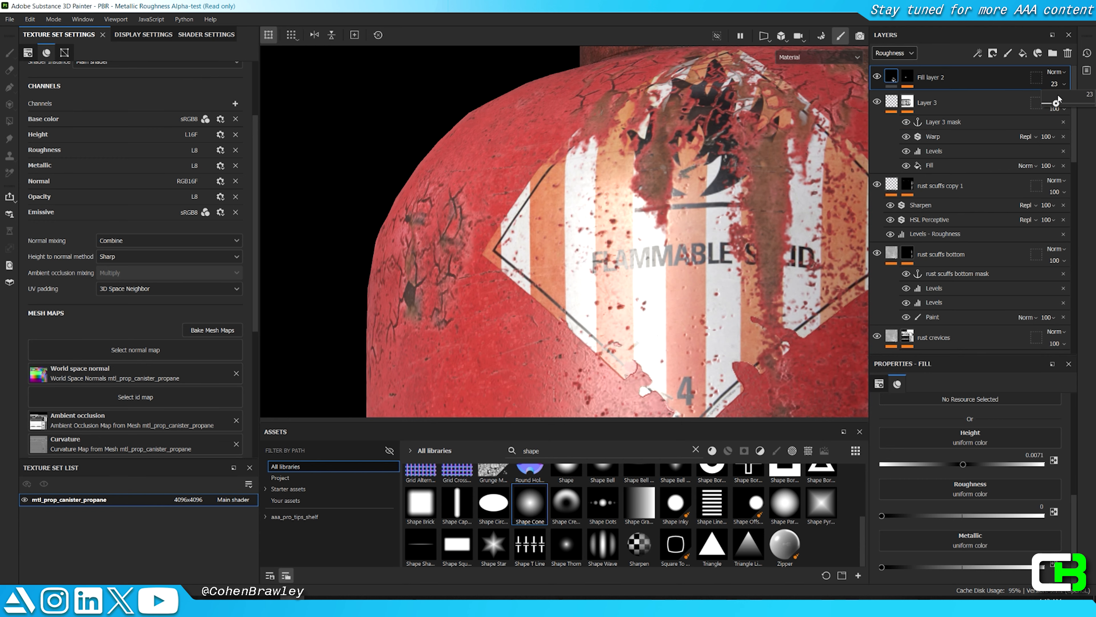
pyautogui.press('Tab')
pyautogui.scroll(-6, 655, 311)
pyautogui.scroll(6, 655, 312)
pyautogui.press('Tab')
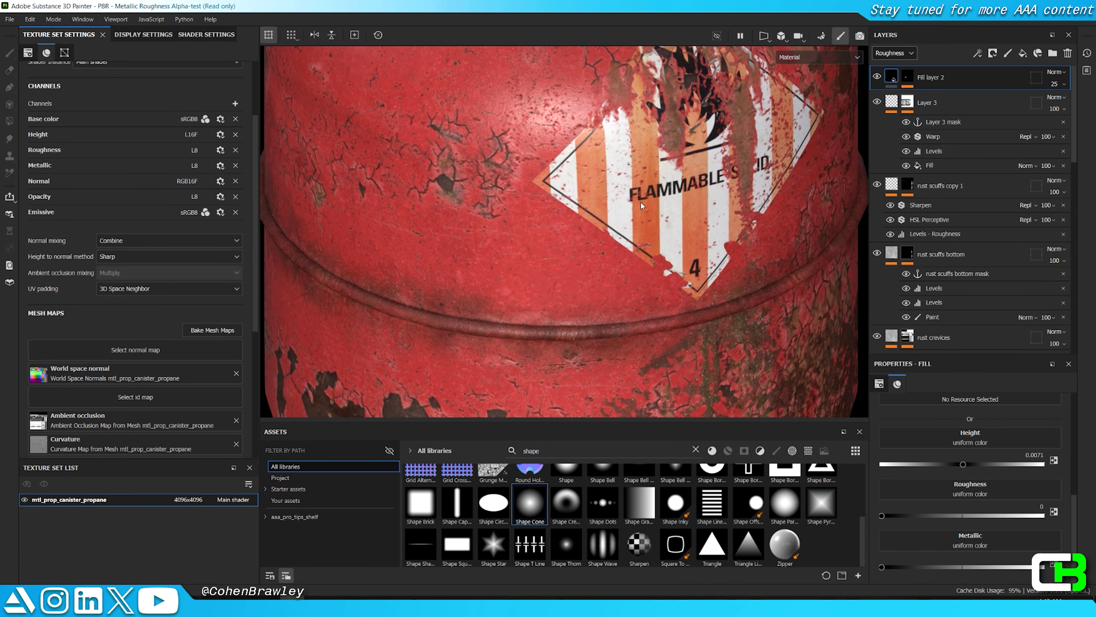
# Step: Rename the sticker relief's fill layer "label bg" and add an anchor point to its mask
pyautogui.keyDown('alt'); pyautogui.click(908, 77); pyautogui.keyUp('alt')
pyautogui.press('m')
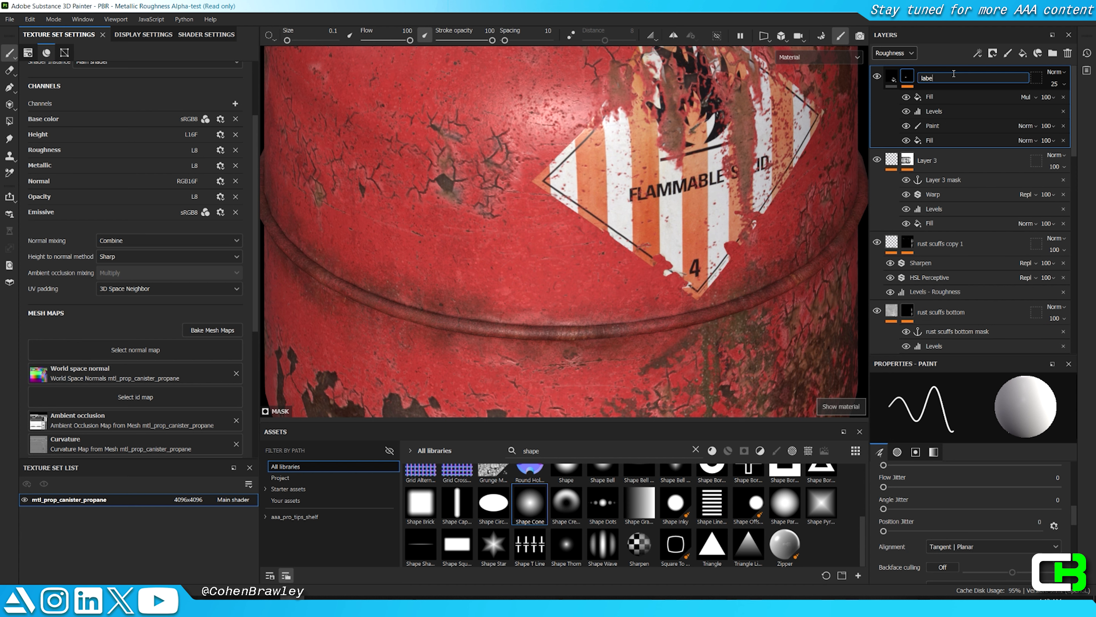
pyautogui.rightClick(952, 77)
pyautogui.click(969, 99)
pyautogui.click(972, 80)
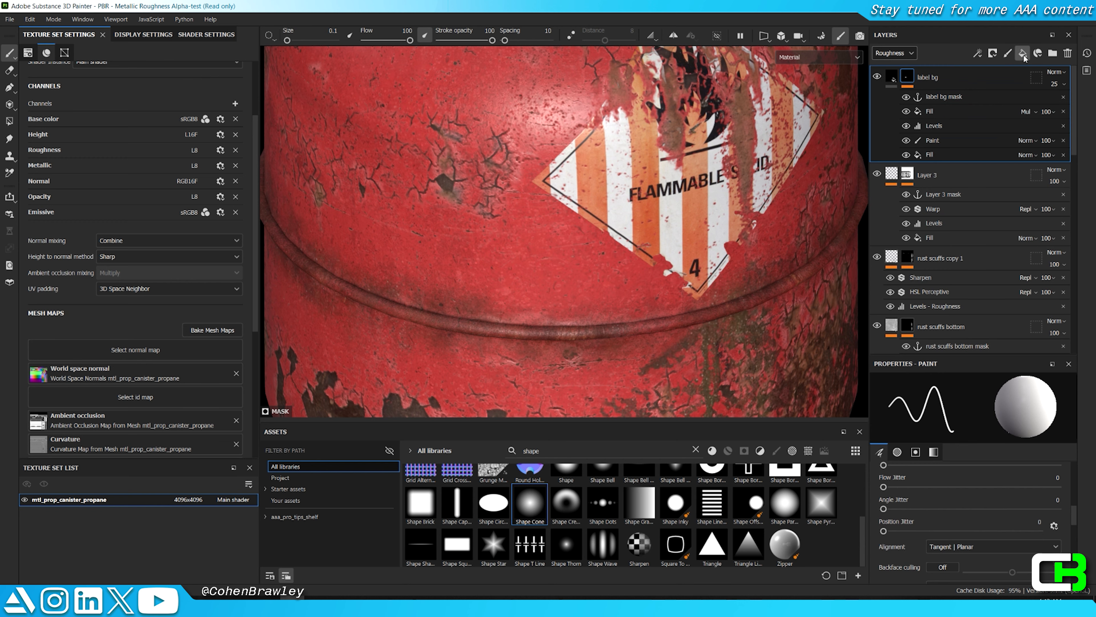
# Step: Add a new fill layer with a black mask, and fill that mask from the label bg mask anchor point
pyautogui.click(1023, 54)
pyautogui.rightClick(972, 70)
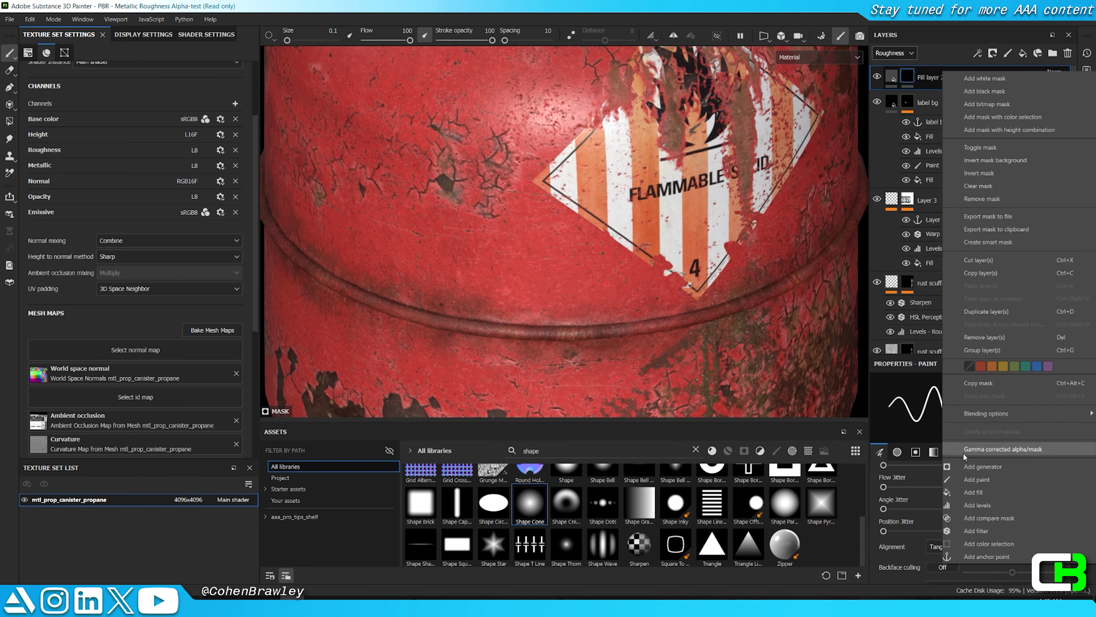
pyautogui.click(975, 491)
pyautogui.click(979, 430)
pyautogui.click(1009, 441)
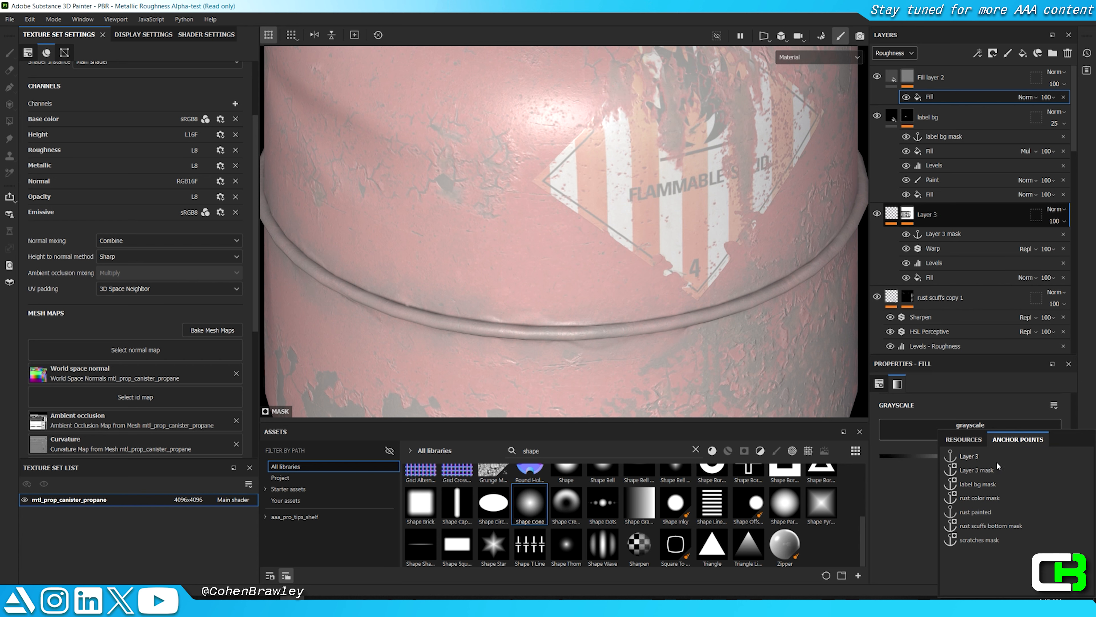
pyautogui.click(989, 484)
pyautogui.scroll(5, 695, 218)
# Step: Add a Blur Slope filter to the new layer's mask with intensity 0.1 and source tiling 0.16
pyautogui.keyDown('alt'); pyautogui.click(909, 76); pyautogui.keyUp('alt')
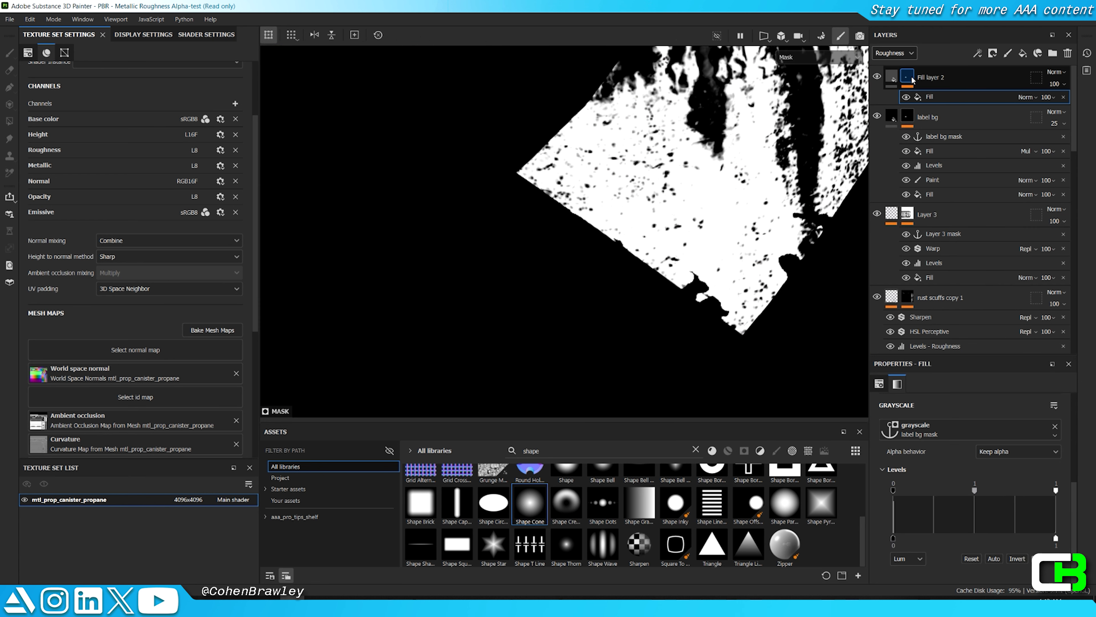
pyautogui.rightClick(911, 77)
pyautogui.click(769, 324)
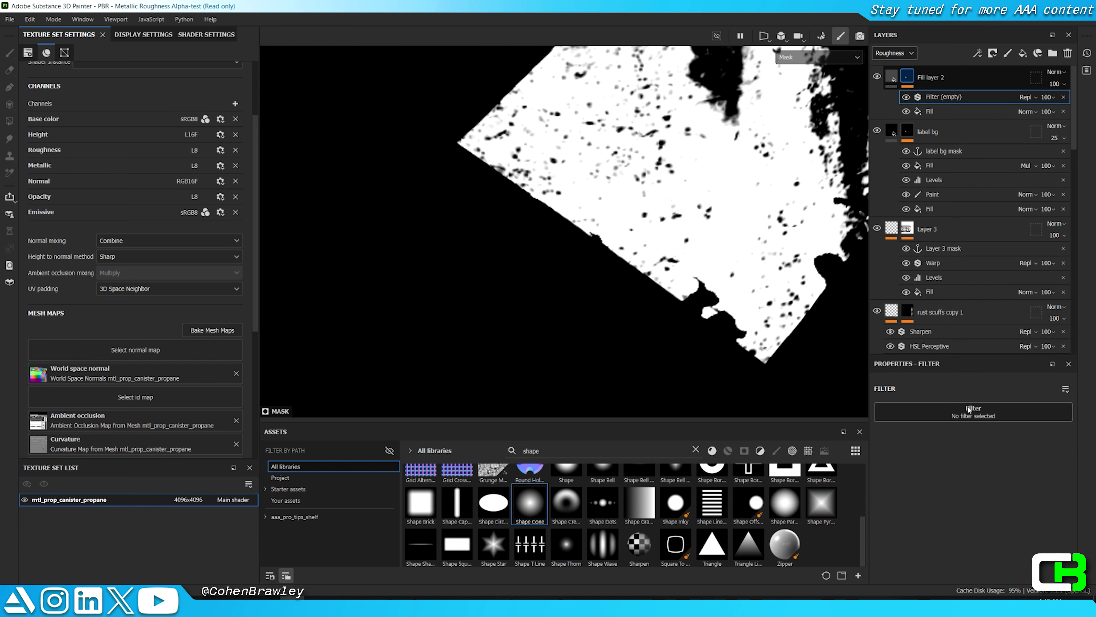
pyautogui.click(972, 408)
pyautogui.click(956, 472)
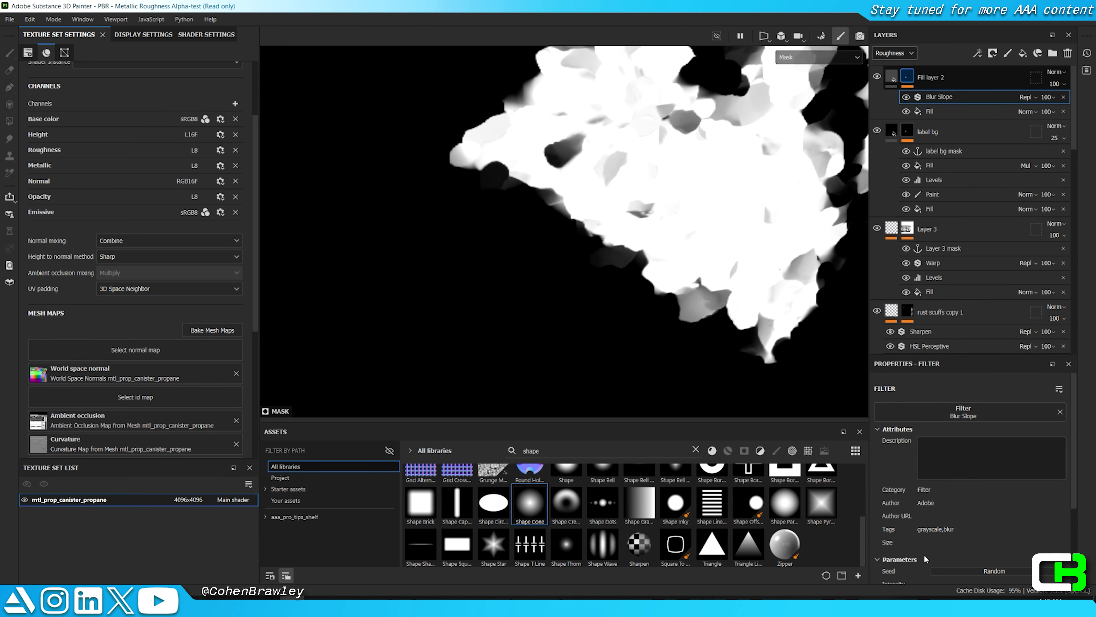
pyautogui.scroll(-3, 931, 557)
pyautogui.click(905, 554)
pyautogui.scroll(-3, 906, 570)
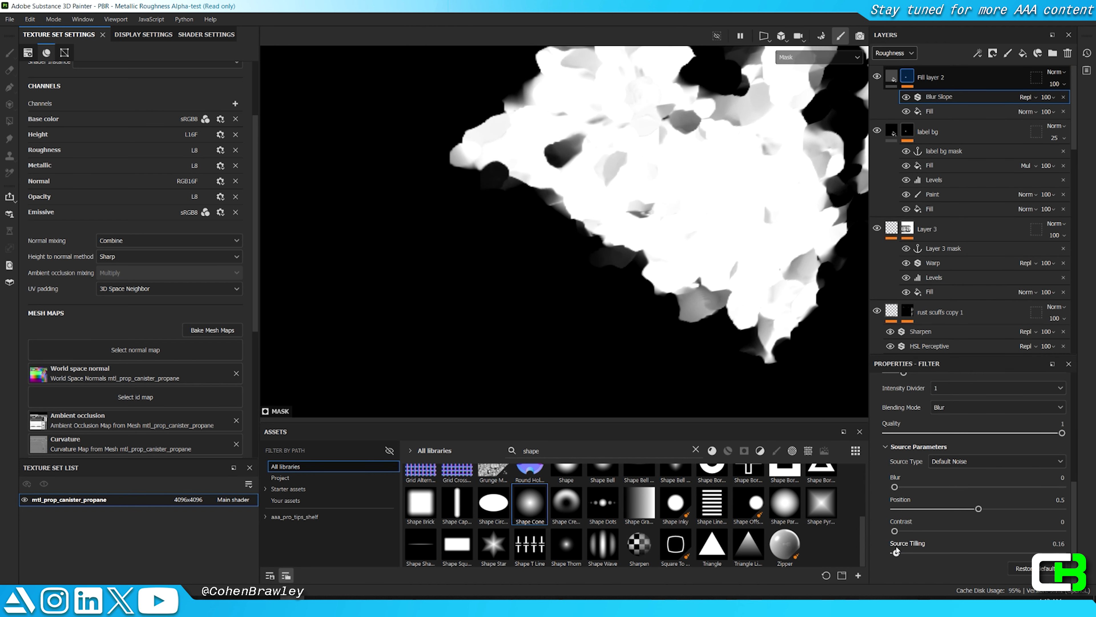
pyautogui.press('m')
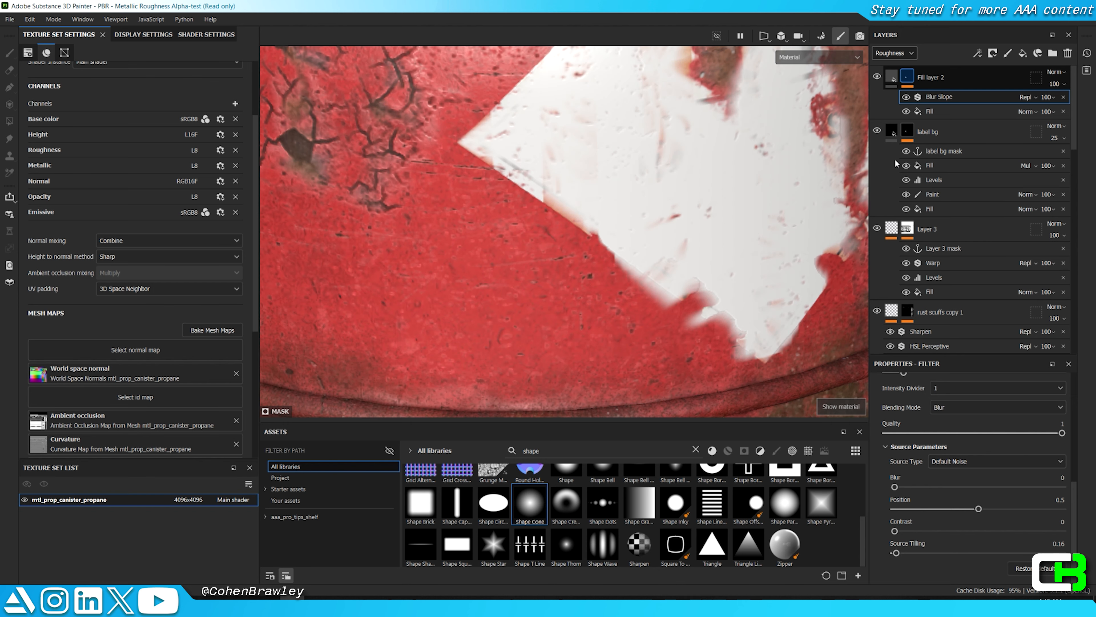
# Step: Add a second mask fill from the label bg mask anchor above the Blur Slope filter and set its blending to Subtract
pyautogui.keyDown('alt'); pyautogui.click(913, 74); pyautogui.keyUp('alt')
pyautogui.rightClick(914, 74)
pyautogui.click(959, 448)
pyautogui.click(983, 429)
pyautogui.click(1019, 426)
pyautogui.click(999, 434)
pyautogui.click(1029, 443)
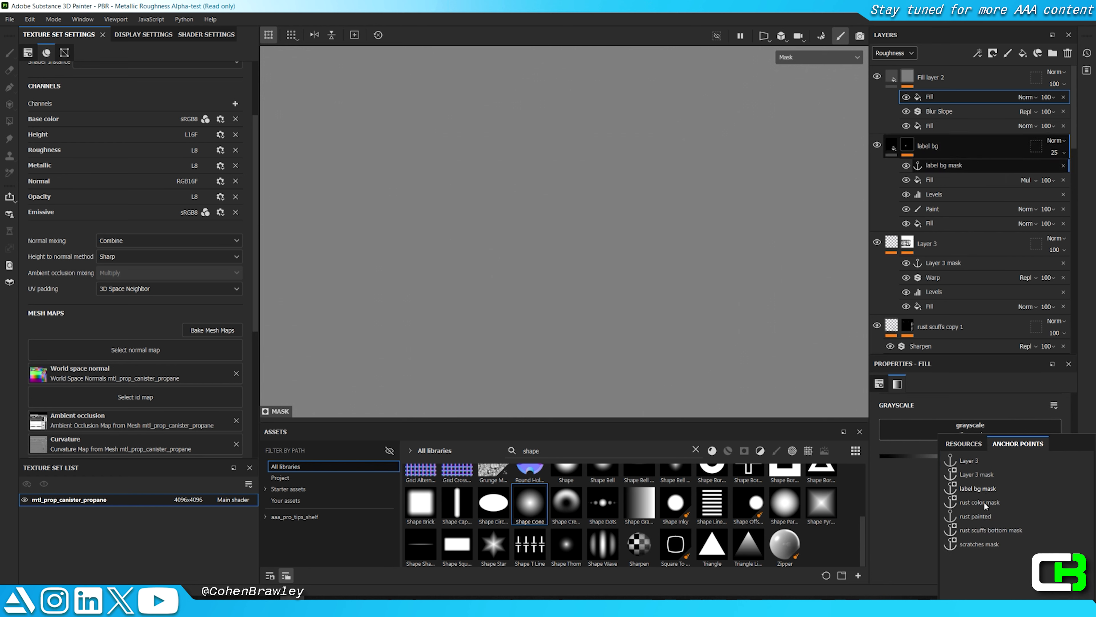
pyautogui.click(977, 487)
pyautogui.press('m')
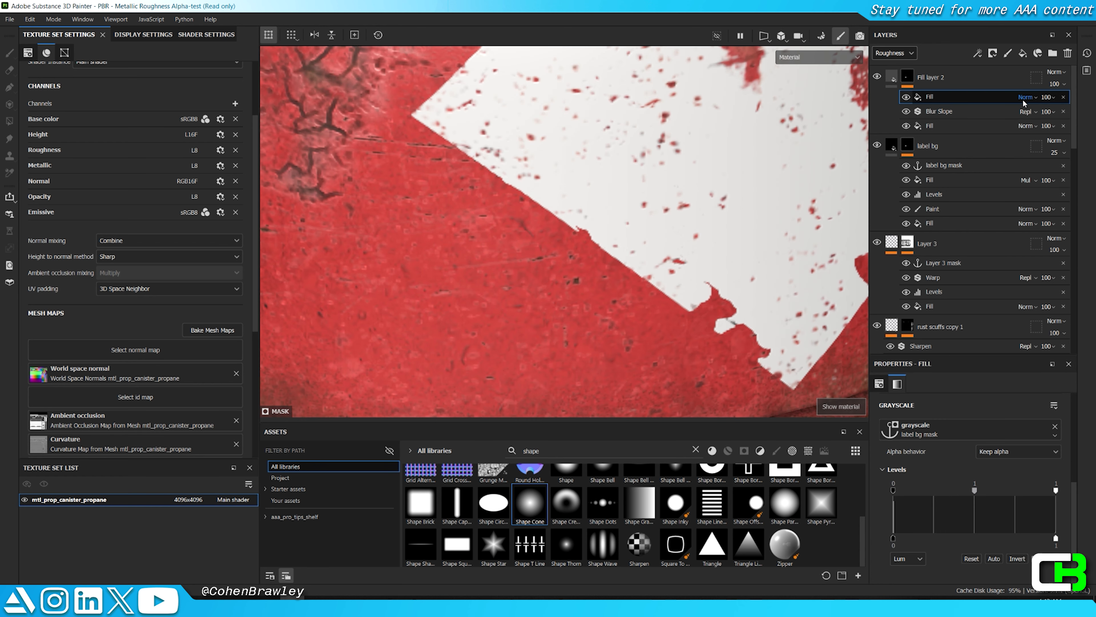
pyautogui.click(1027, 97)
pyautogui.click(1036, 222)
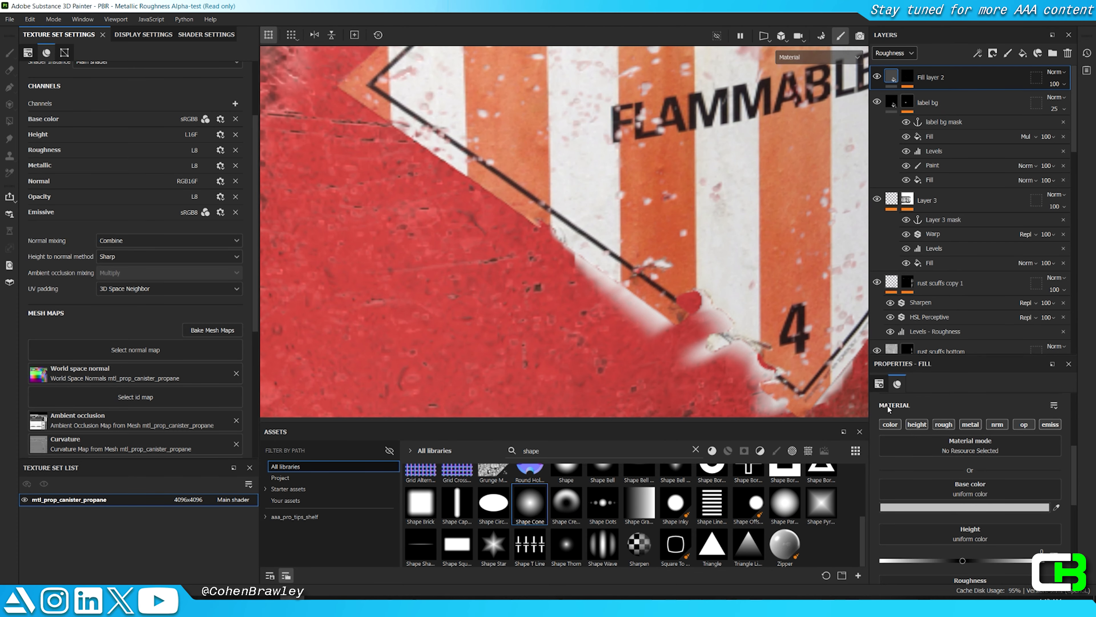
# Step: Restrict the new fill layer to the color channel and set its base color to black
pyautogui.click(890, 424)
pyautogui.click(934, 504)
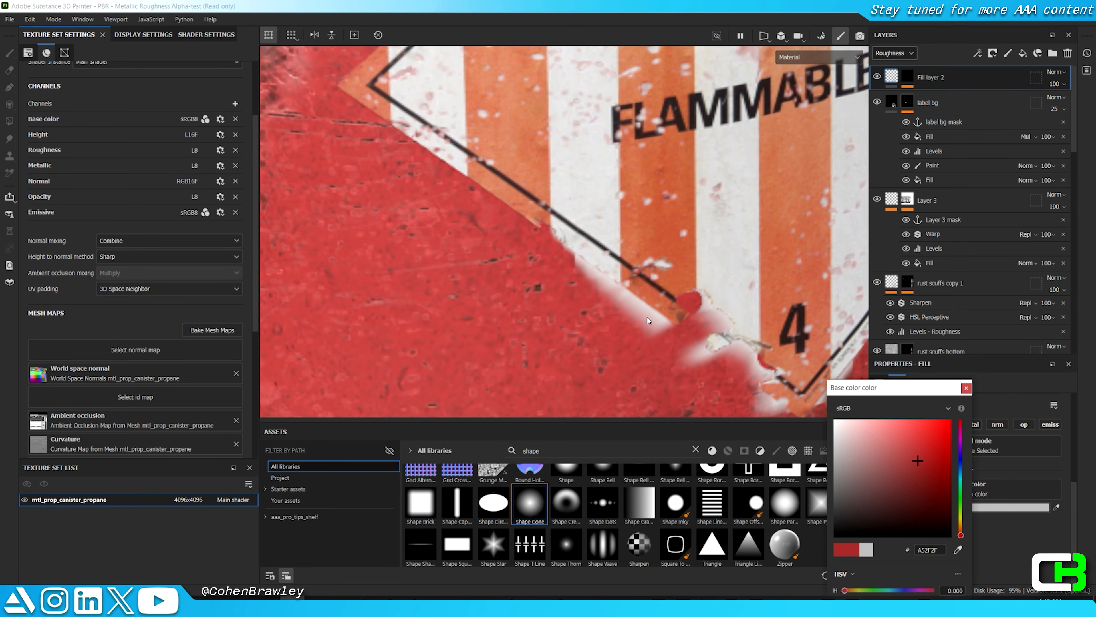
pyautogui.scroll(-5, 658, 190)
pyautogui.press('Tab')
pyautogui.scroll(5, 680, 224)
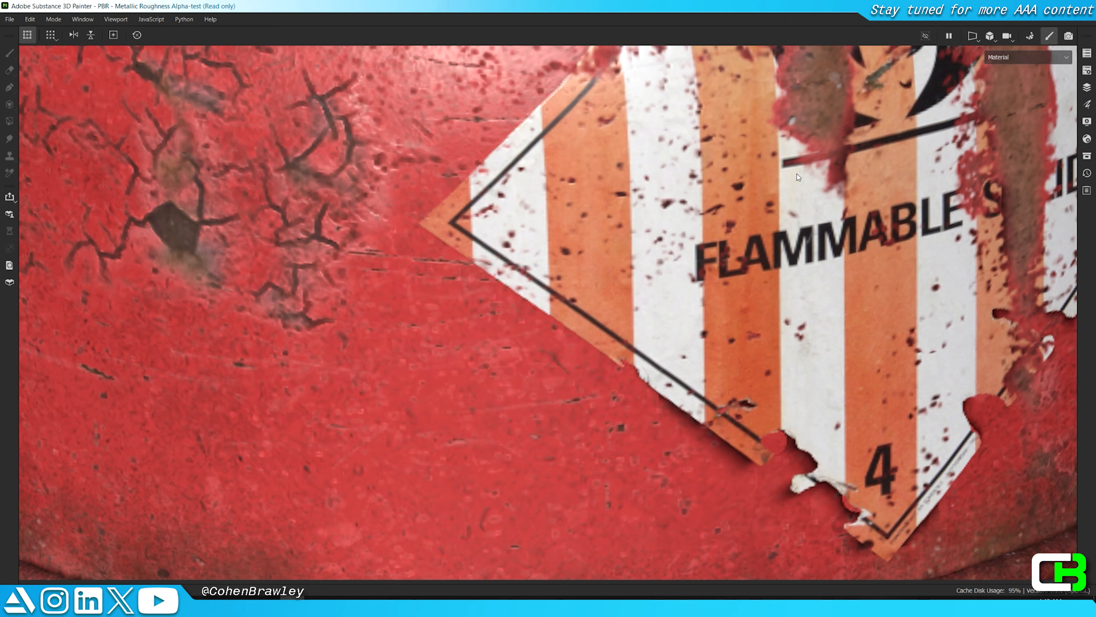
# Step: Add a Blur filter to the shadow layer's mask and move it beneath the Blur Slope filter
pyautogui.press('Tab')
pyautogui.click(906, 73)
pyautogui.rightClick(906, 74)
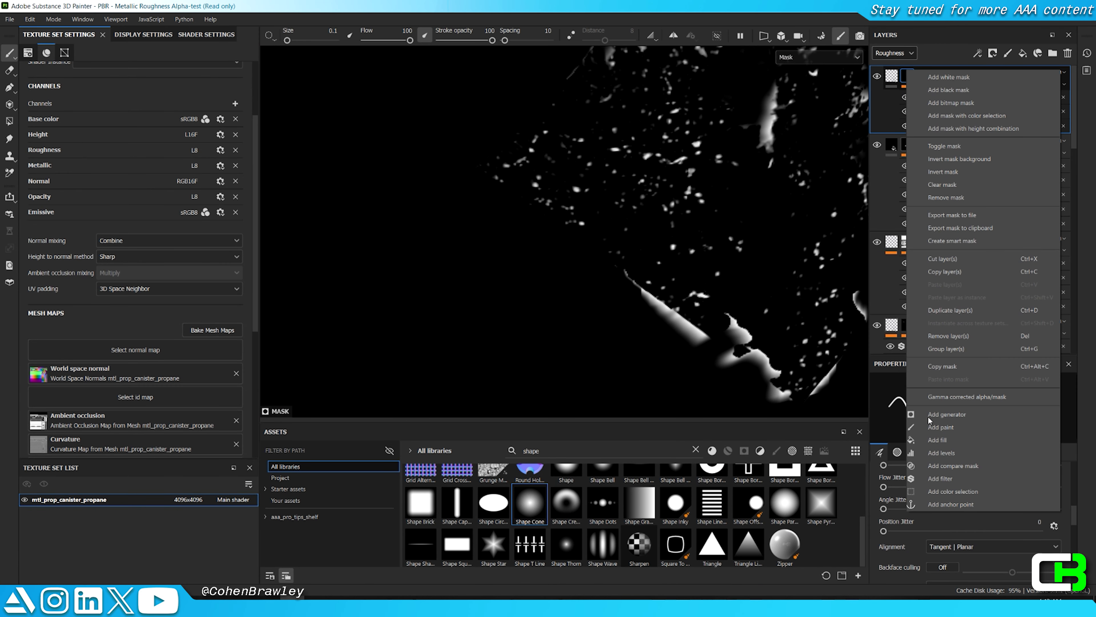
pyautogui.click(930, 478)
pyautogui.click(962, 412)
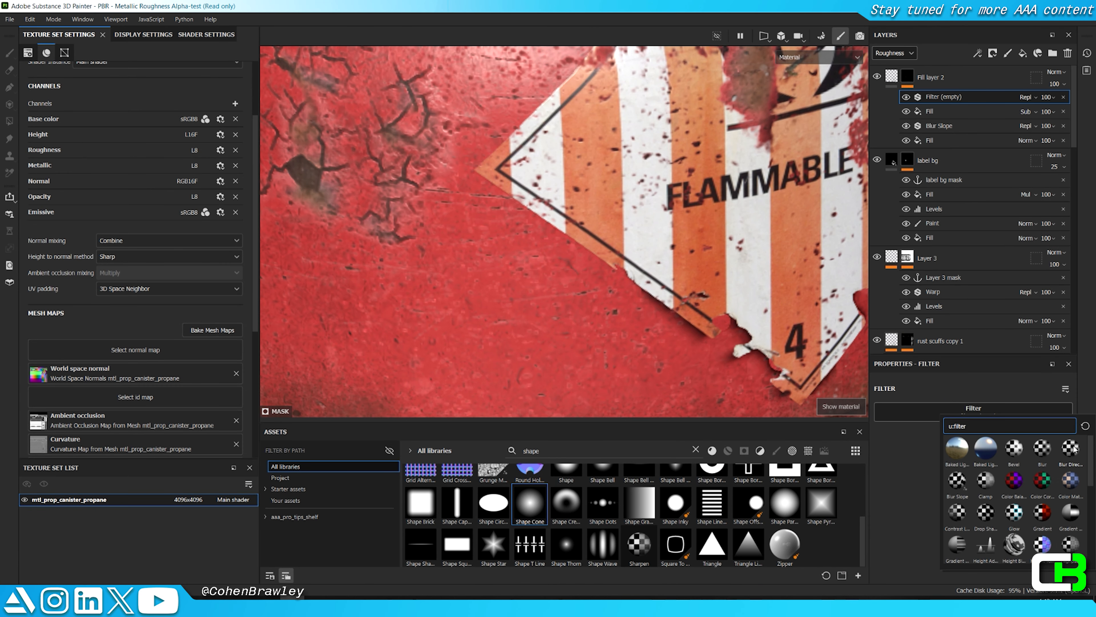
pyautogui.click(1041, 449)
pyautogui.moveTo(940, 93); pyautogui.dragTo(941, 129)
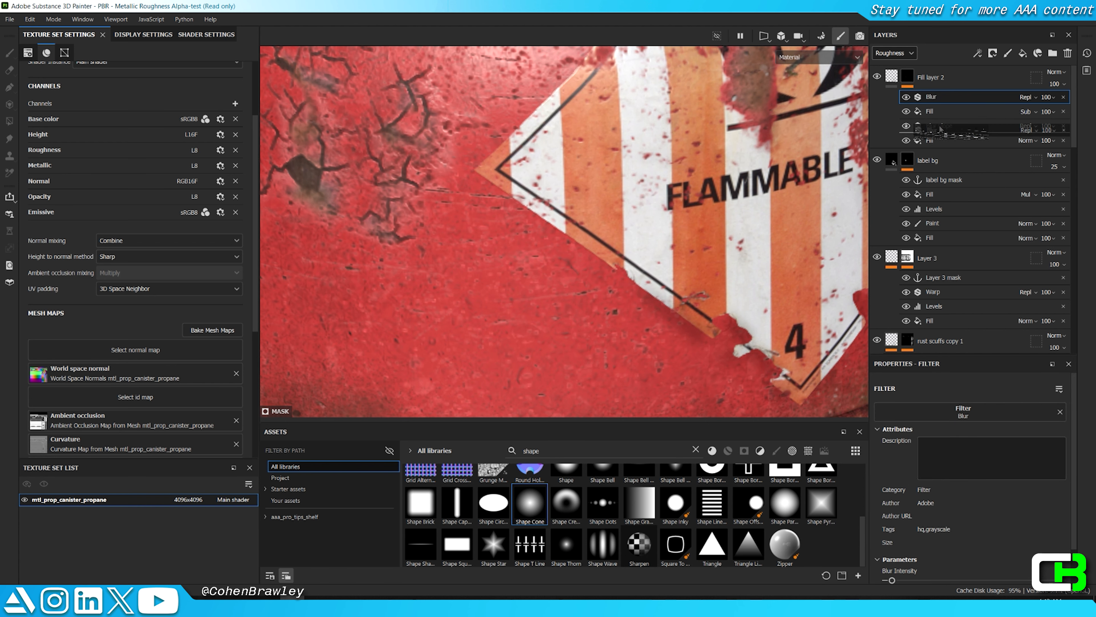
pyautogui.scroll(-1, 921, 378)
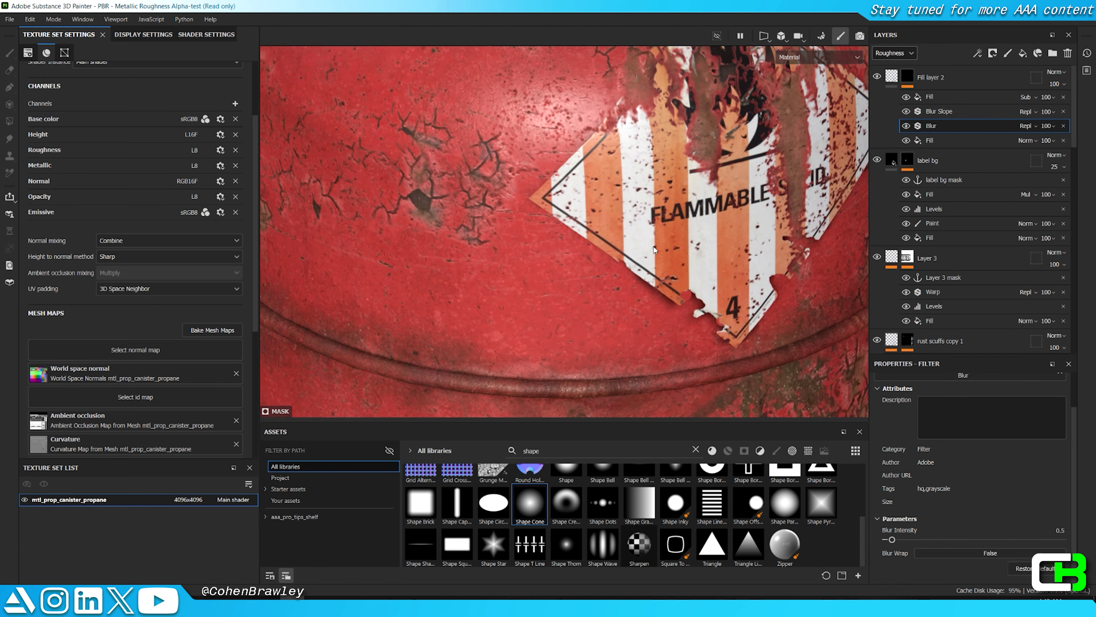
# Step: Lower the black shadow layer's opacity to 31 in the Base color channel
pyautogui.click(892, 77)
pyautogui.click(894, 53)
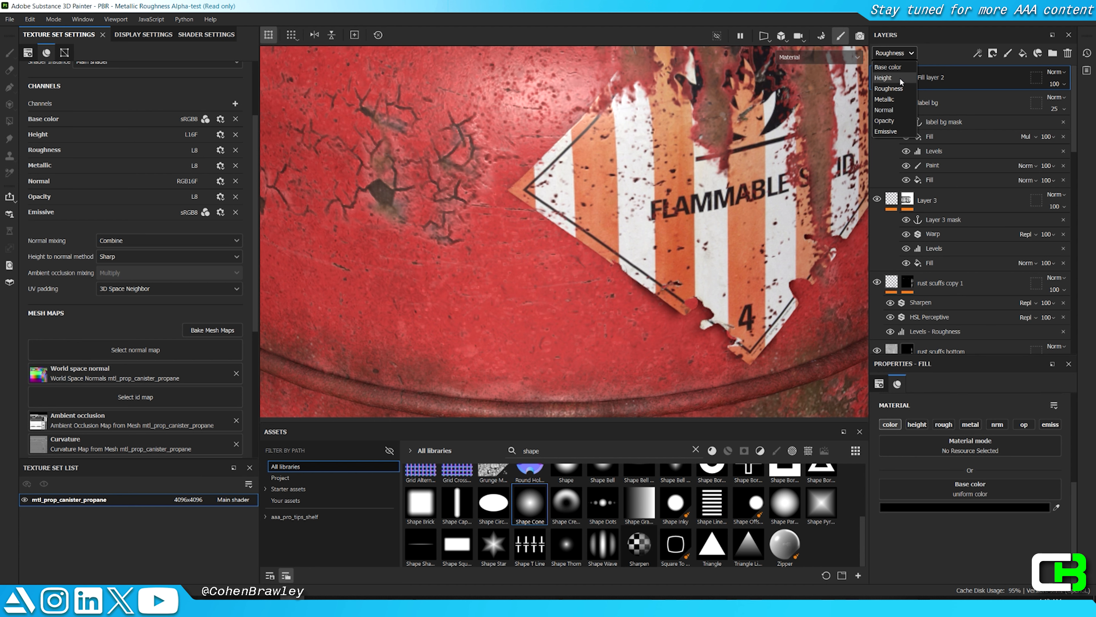
pyautogui.click(889, 67)
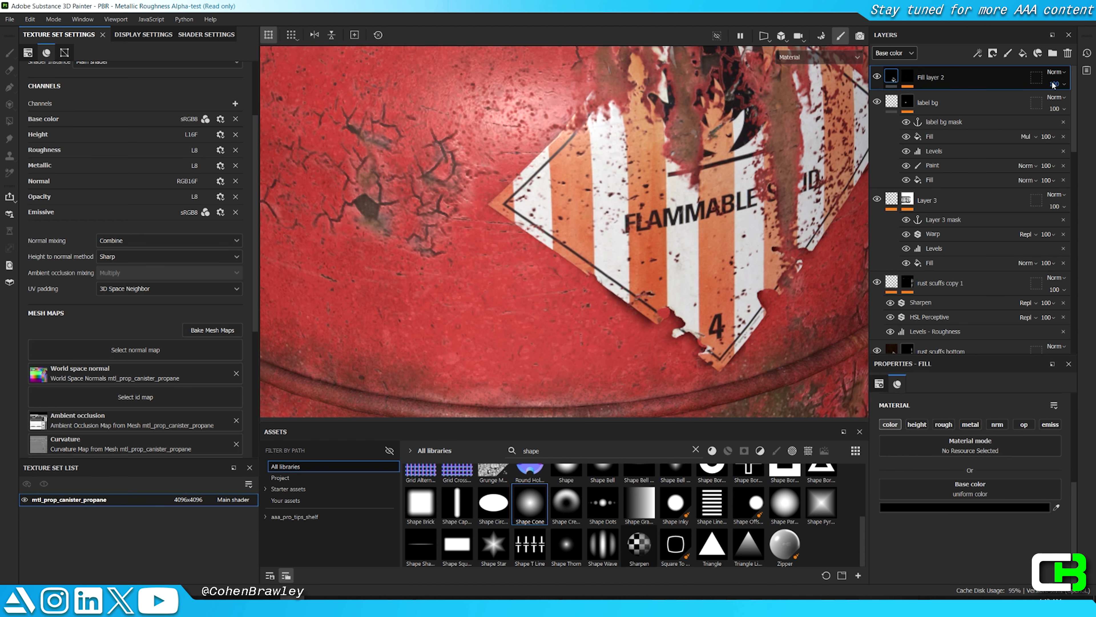
pyautogui.moveTo(1066, 106); pyautogui.dragTo(1070, 111)
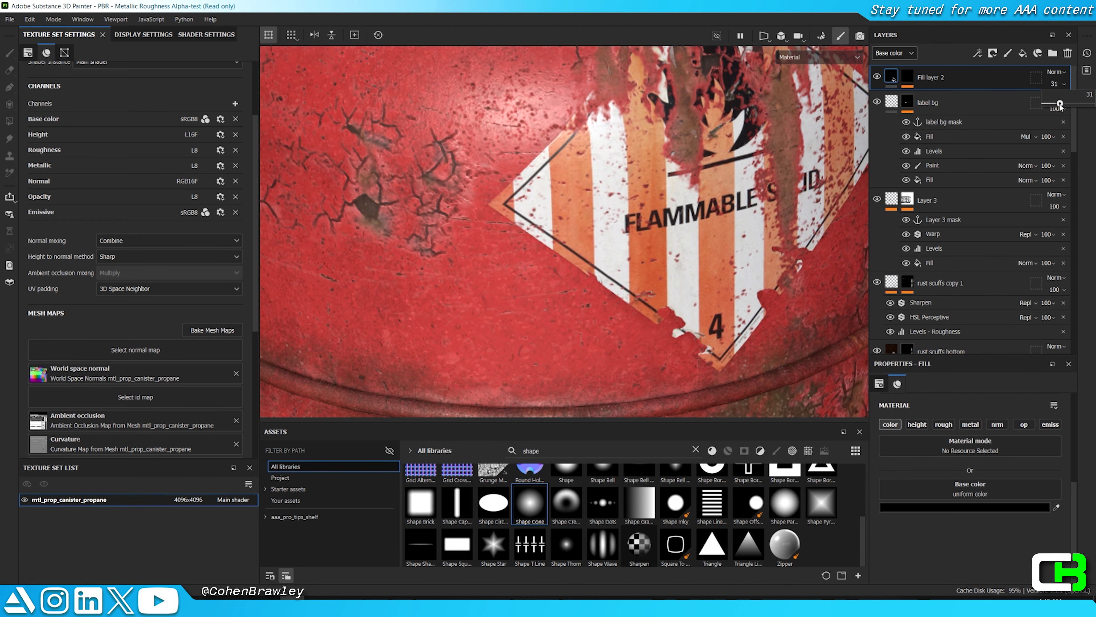
# Step: Lower the Blur Slope filter's opacity to 38 in the shadow layer's mask
pyautogui.click(907, 77)
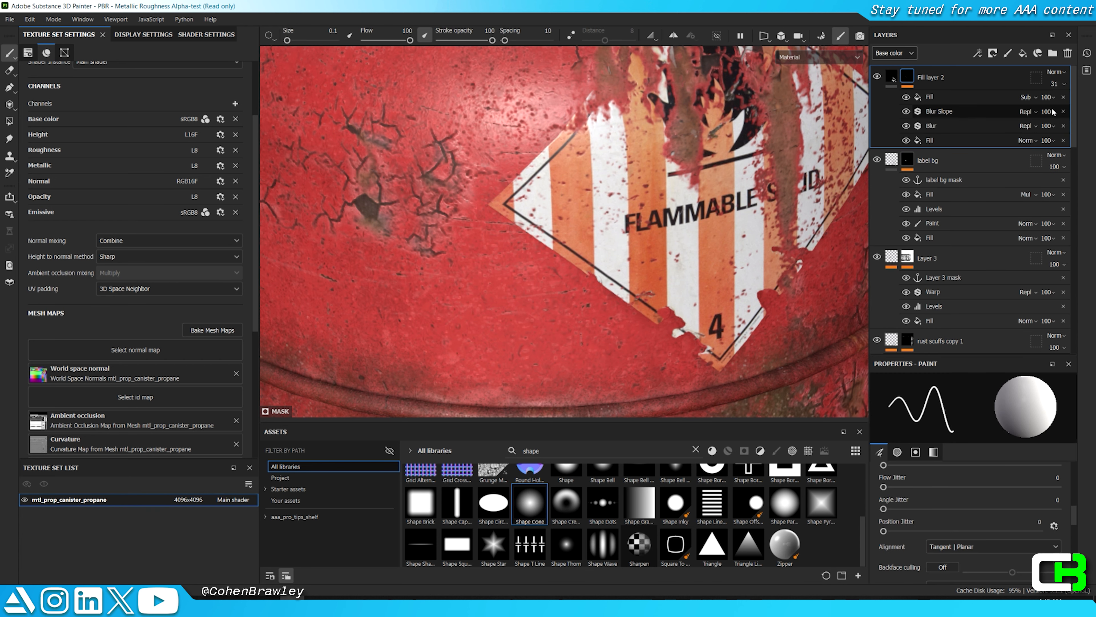
pyautogui.click(1048, 111)
pyautogui.moveTo(1062, 131); pyautogui.dragTo(1055, 130)
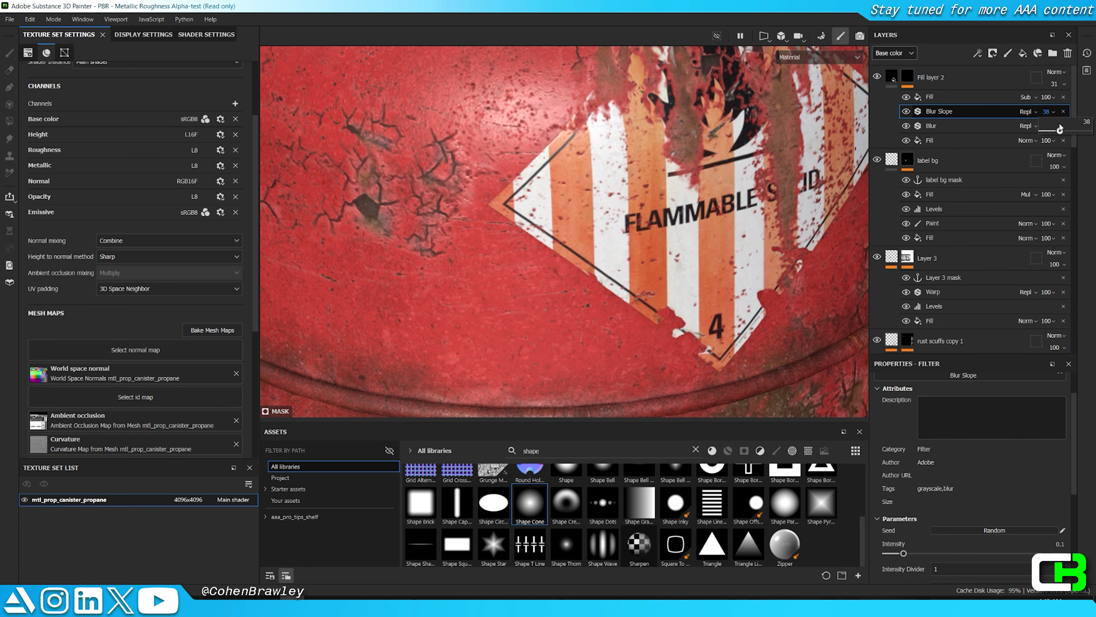
# Step: Add a Levels adjustment to the shadow layer's mask, strengthen the edge mask with it, and set the layer's Base color opacity to 43
pyautogui.keyDown('alt'); pyautogui.click(906, 77); pyautogui.keyUp('alt')
pyautogui.rightClick(906, 77)
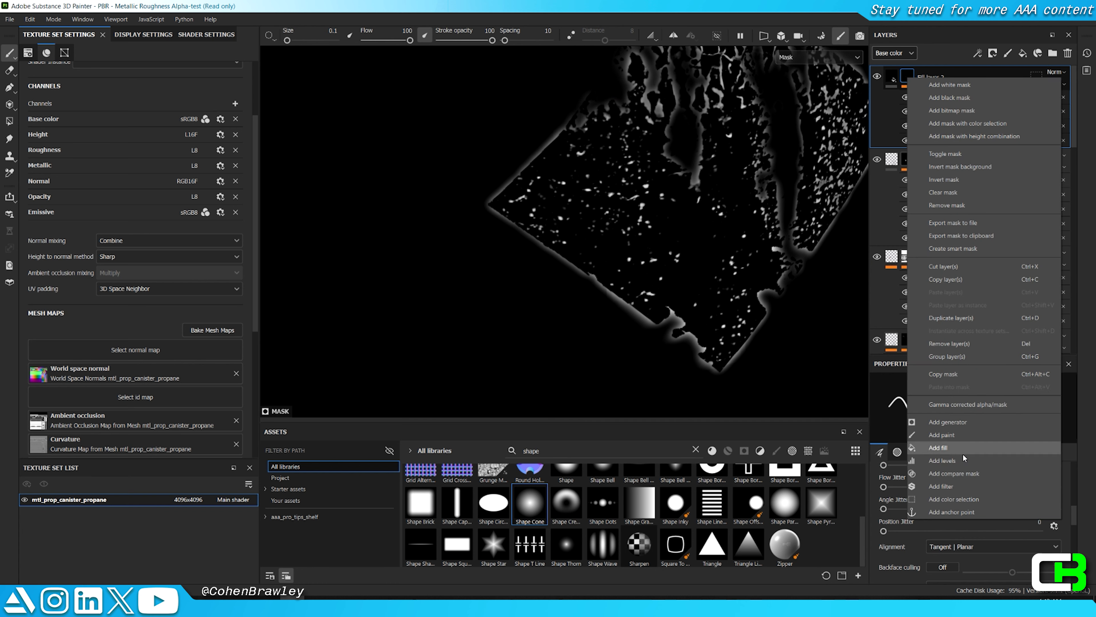
pyautogui.click(963, 460)
pyautogui.press('m')
pyautogui.moveTo(1066, 408); pyautogui.dragTo(965, 401)
pyautogui.click(1058, 85)
pyautogui.moveTo(1060, 104)
pyautogui.mouseDown()
pyautogui.moveTo(1092, 104)
pyautogui.moveTo(1070, 104)
pyautogui.mouseUp()
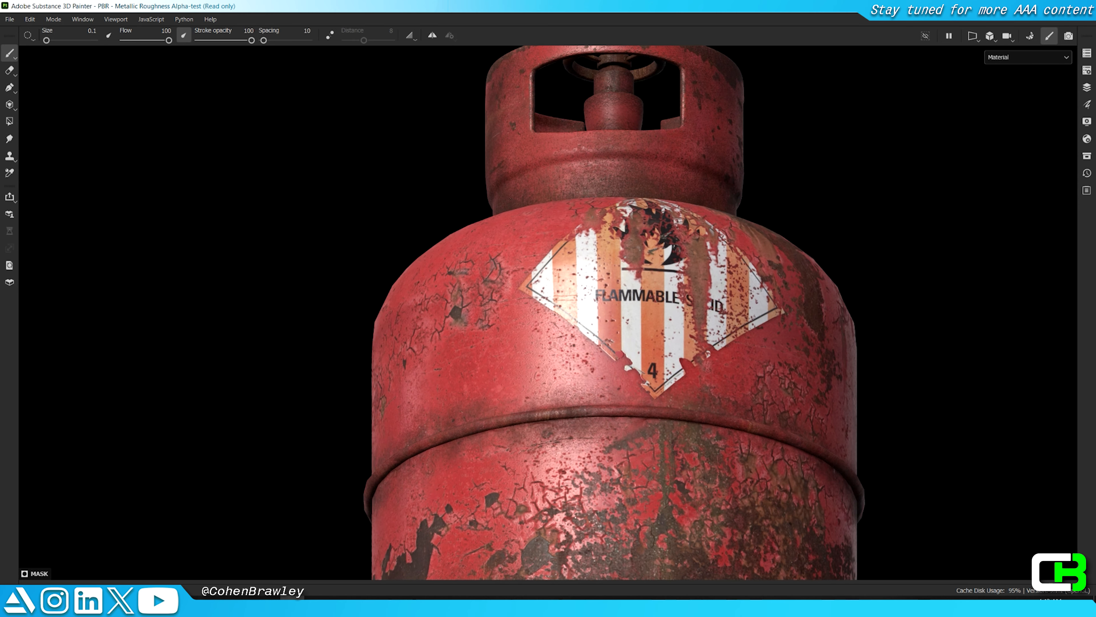
# Step: Enable the roughness channel on the black shadow fill layer and set its opacity to 25 in the Roughness channel
pyautogui.click(892, 76)
pyautogui.keyDown('alt'); pyautogui.moveTo(690, 268); pyautogui.dragTo(725, 269); pyautogui.keyUp('alt')
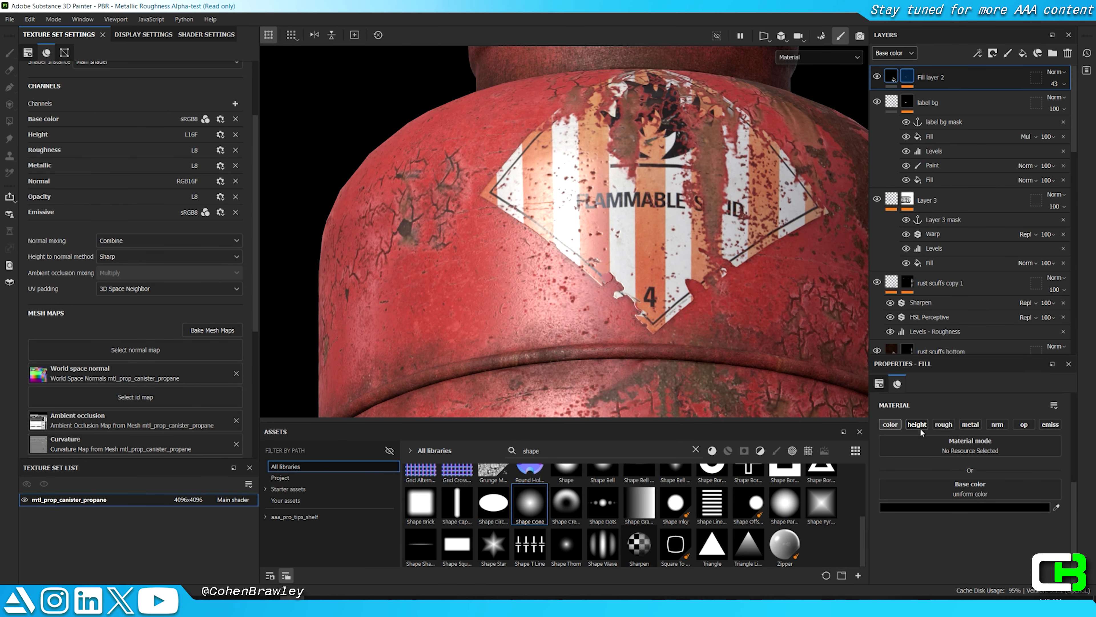
pyautogui.click(944, 424)
pyautogui.keyDown('alt'); pyautogui.moveTo(622, 256); pyautogui.dragTo(636, 253); pyautogui.keyUp('alt')
pyautogui.click(893, 52)
pyautogui.click(890, 88)
pyautogui.click(1062, 83)
pyautogui.moveTo(1069, 102); pyautogui.dragTo(1007, 112)
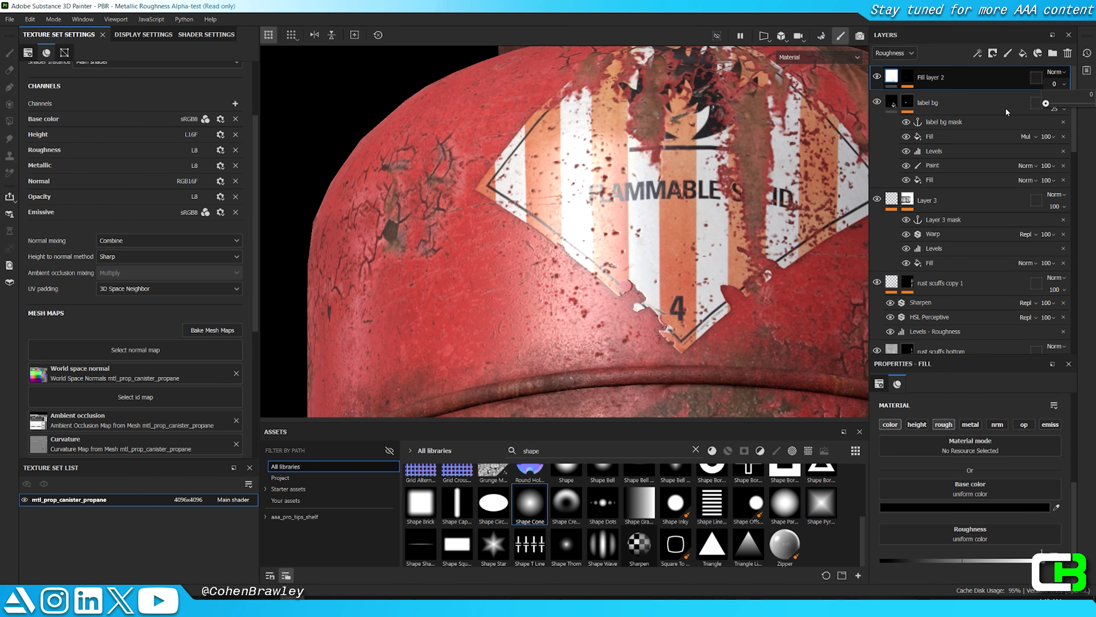
# Step: Inspect the sticker's edge shadow and the weathering around the whole canister from several angles and distances
pyautogui.press('Tab')
pyautogui.keyDown('alt'); pyautogui.moveTo(614, 270); pyautogui.dragTo(528, 299, button='right'); pyautogui.keyUp('alt')
pyautogui.keyDown('alt'); pyautogui.moveTo(528, 299); pyautogui.dragTo(701, 309); pyautogui.keyUp('alt')
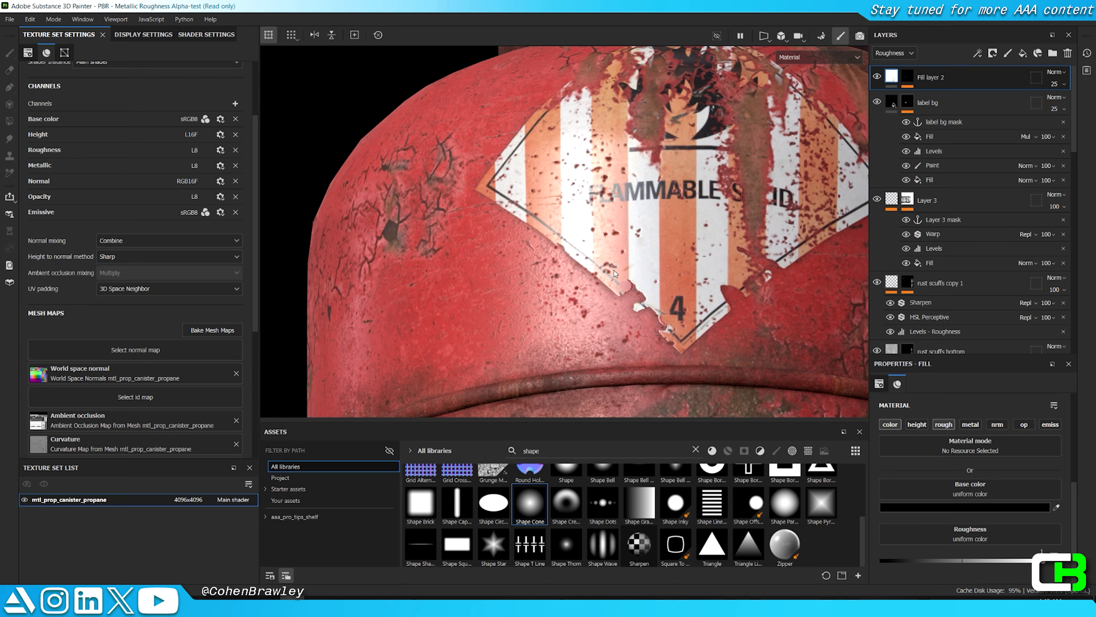
pyautogui.keyDown('alt'); pyautogui.moveTo(702, 309); pyautogui.dragTo(598, 276, button='right'); pyautogui.keyUp('alt')
pyautogui.keyDown('alt'); pyautogui.moveTo(598, 276); pyautogui.dragTo(604, 186); pyautogui.keyUp('alt')
pyautogui.keyDown('alt'); pyautogui.moveTo(604, 185); pyautogui.dragTo(538, 229, button='right'); pyautogui.keyUp('alt')
pyautogui.keyDown('alt'); pyautogui.moveTo(537, 229); pyautogui.dragTo(591, 251); pyautogui.keyUp('alt')
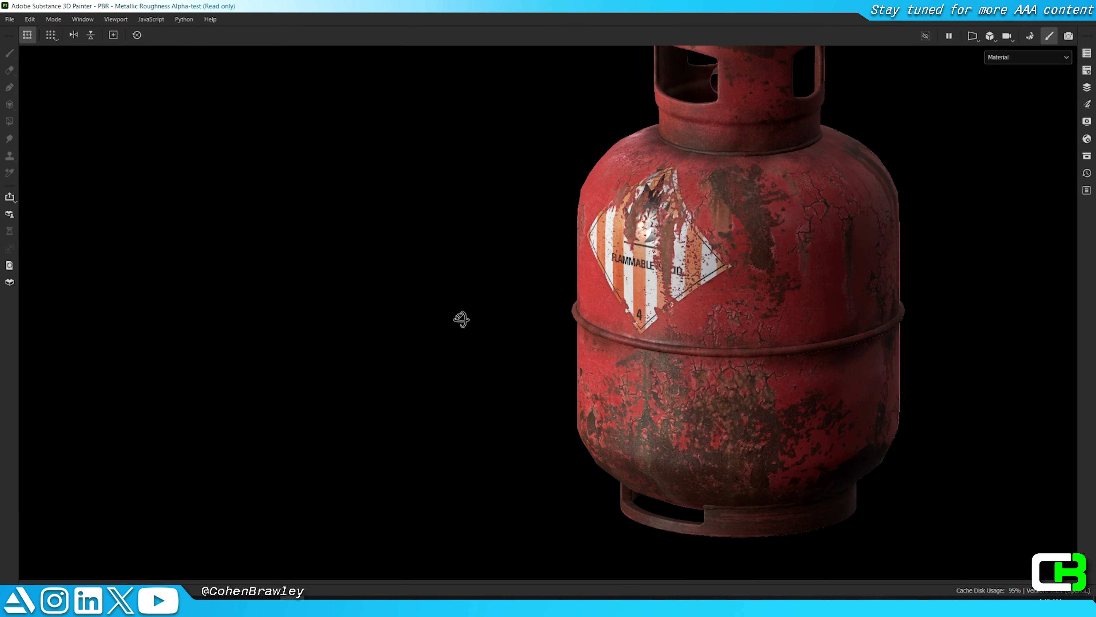
pyautogui.keyDown('alt'); pyautogui.moveTo(592, 250); pyautogui.dragTo(661, 276, button='right'); pyautogui.keyUp('alt')
pyautogui.keyDown('alt'); pyautogui.moveTo(660, 277); pyautogui.dragTo(598, 230); pyautogui.keyUp('alt')
pyautogui.keyDown('alt'); pyautogui.moveTo(598, 230); pyautogui.dragTo(633, 274, button='right'); pyautogui.keyUp('alt')
pyautogui.keyDown('alt'); pyautogui.moveTo(633, 275); pyautogui.dragTo(845, 212); pyautogui.keyUp('alt')
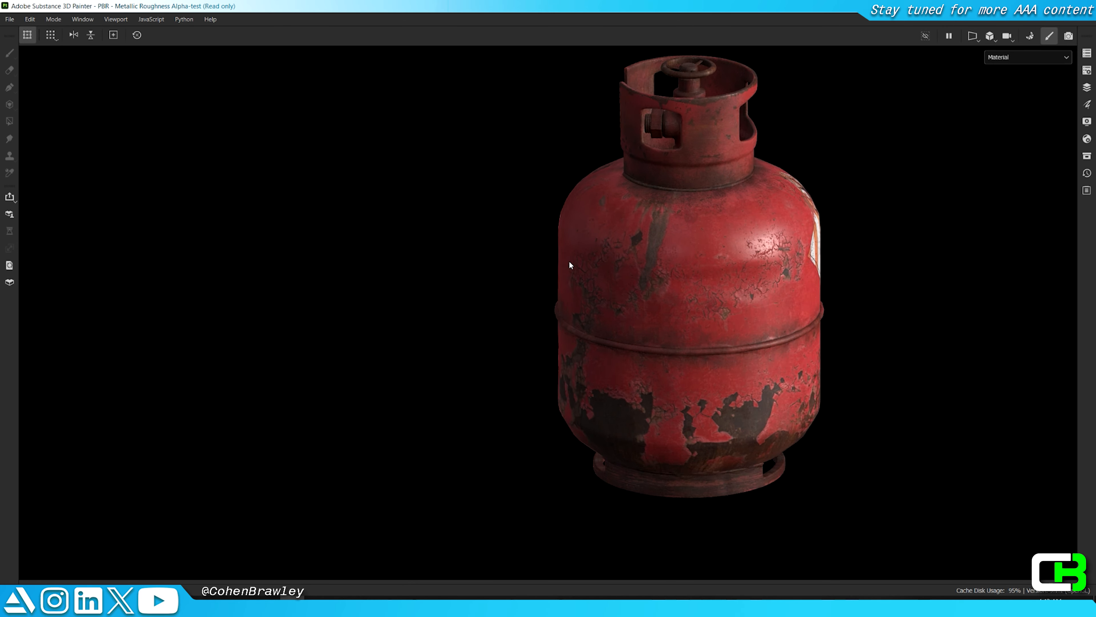
# Step: Add a fill layer at the top of the layer stack and name it "custom dents - small"
pyautogui.keyDown('alt'); pyautogui.moveTo(570, 265); pyautogui.dragTo(736, 302); pyautogui.keyUp('alt')
pyautogui.keyDown('alt'); pyautogui.moveTo(555, 274); pyautogui.dragTo(686, 272, button='right'); pyautogui.keyUp('alt')
pyautogui.keyDown('alt'); pyautogui.moveTo(686, 272); pyautogui.dragTo(633, 270); pyautogui.keyUp('alt')
pyautogui.press('Tab')
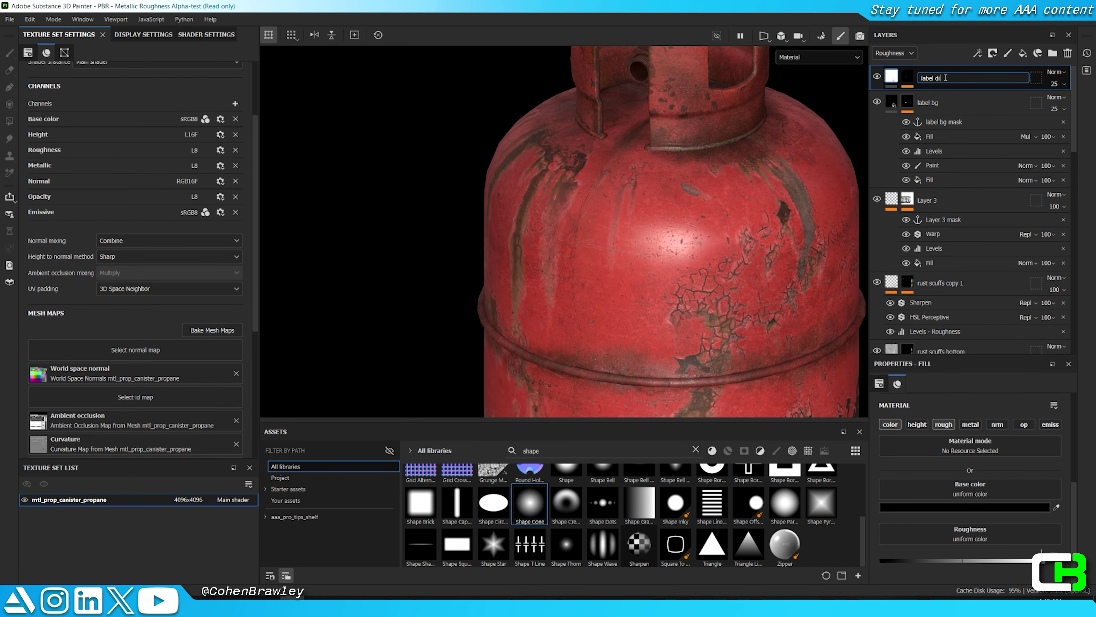
pyautogui.click(1023, 53)
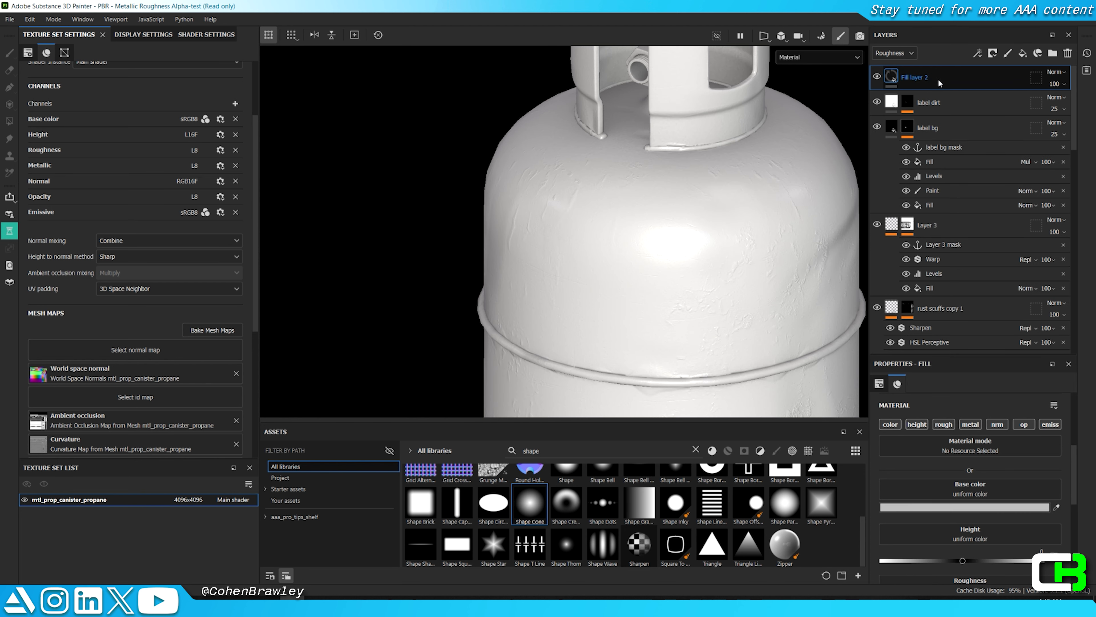
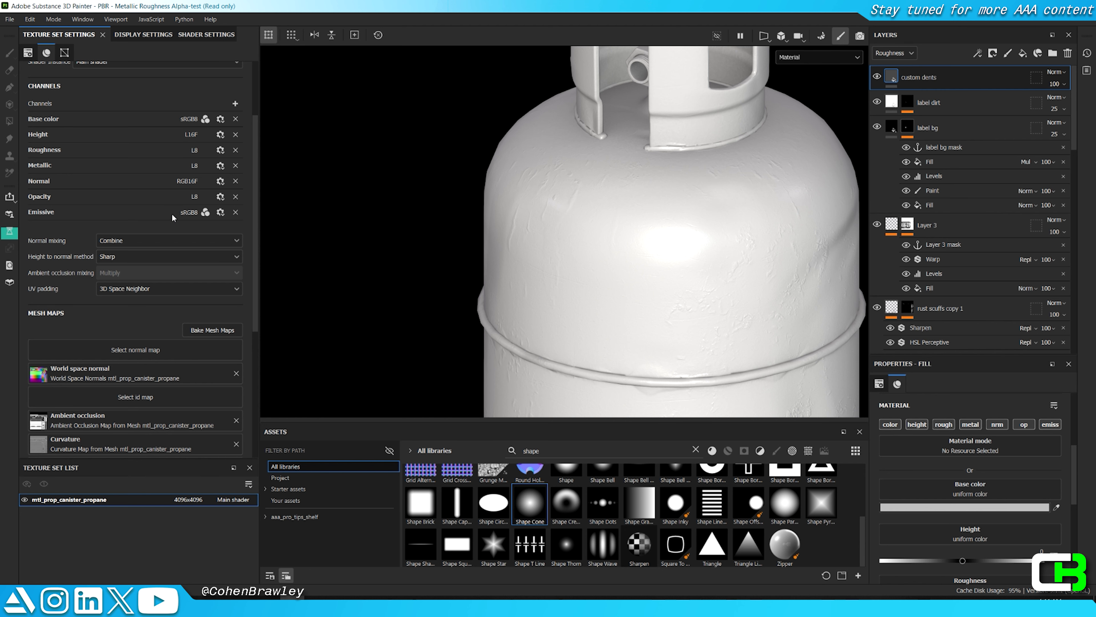
pyautogui.keyDown('alt'); pyautogui.moveTo(656, 231); pyautogui.dragTo(691, 367, button='right'); pyautogui.keyUp('alt')
pyautogui.keyDown('alt'); pyautogui.moveTo(690, 367); pyautogui.dragTo(644, 232, button='middle'); pyautogui.keyUp('alt')
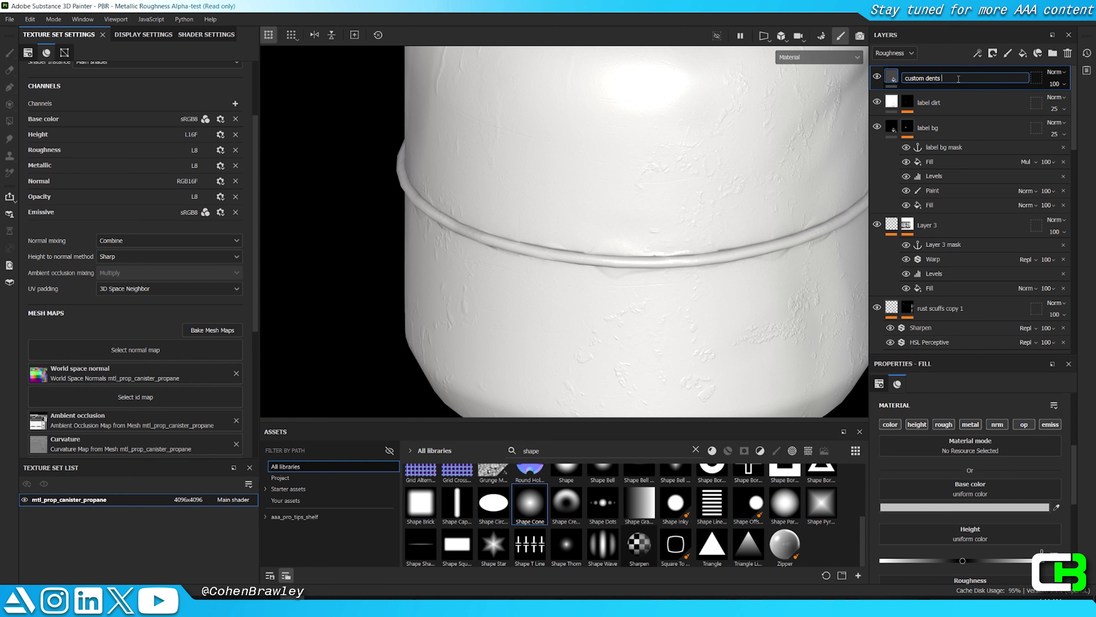
# Step: Add a black mask with a paint effect to the custom dents - small layer
pyautogui.rightClick(972, 78)
pyautogui.click(984, 95)
pyautogui.rightClick(960, 74)
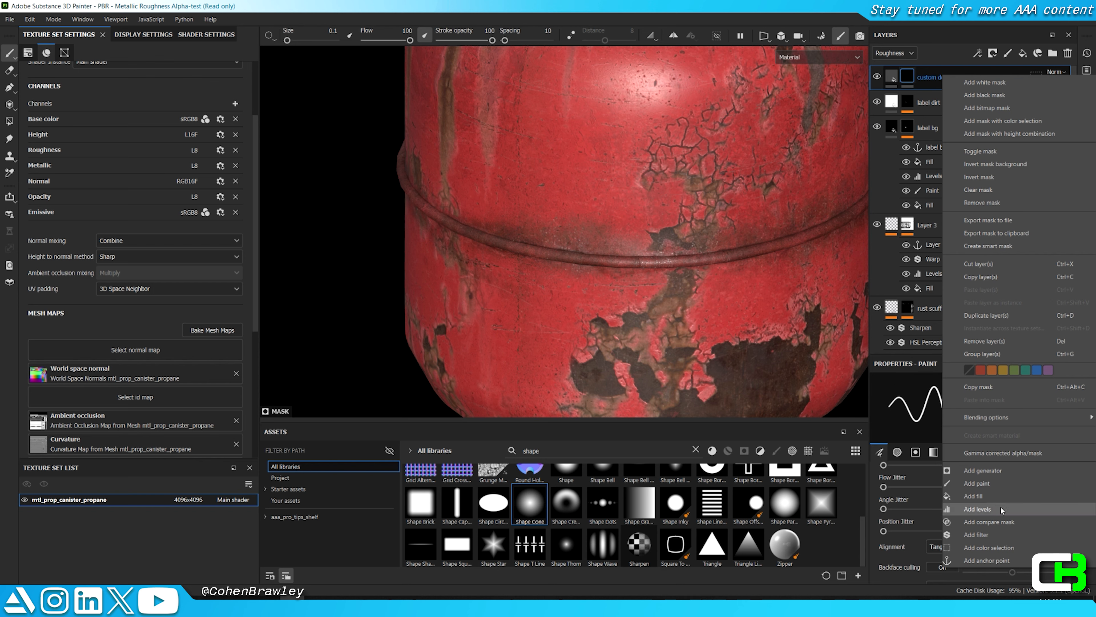
pyautogui.click(977, 483)
pyautogui.scroll(5, 561, 229)
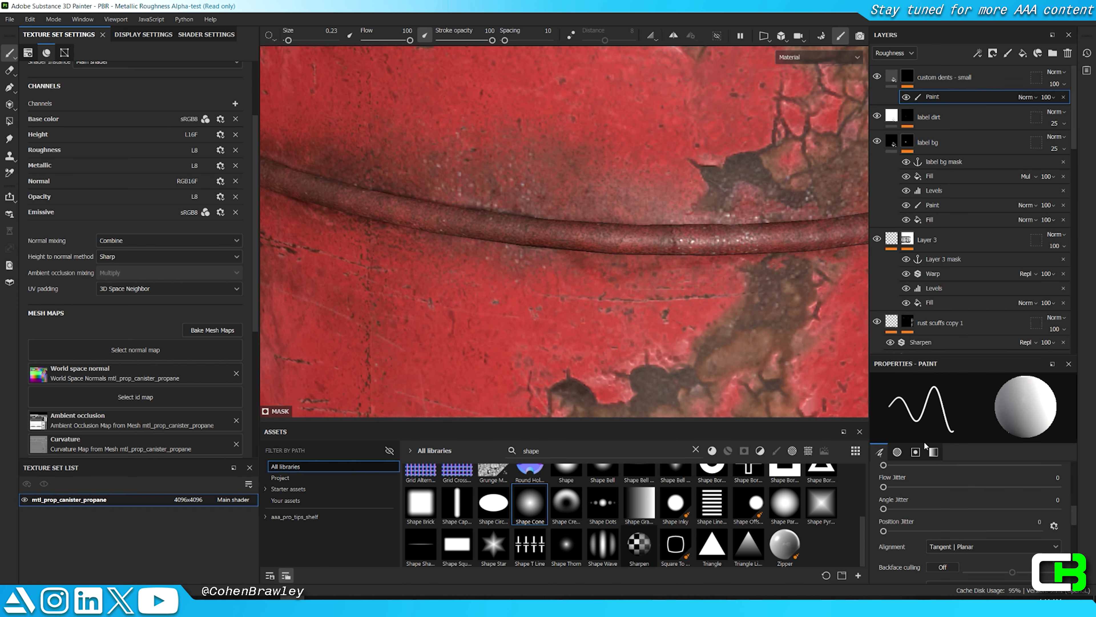
# Step: Paint a short white stroke on the mask along the canister's middle ring
pyautogui.press('Tab')
pyautogui.scroll(3, 619, 330)
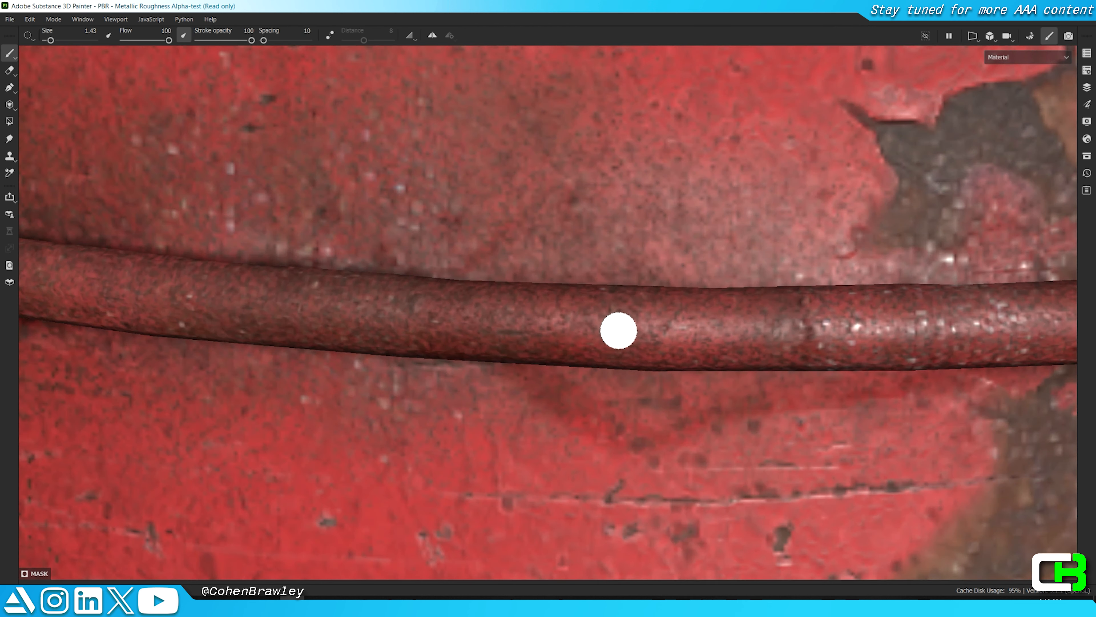
pyautogui.moveTo(663, 335); pyautogui.dragTo(835, 330)
pyautogui.press('Tab')
# Step: Add a Blur Slope filter above the paint effect on the mask and reduce its intensity
pyautogui.keyDown('alt'); pyautogui.click(910, 77); pyautogui.keyUp('alt')
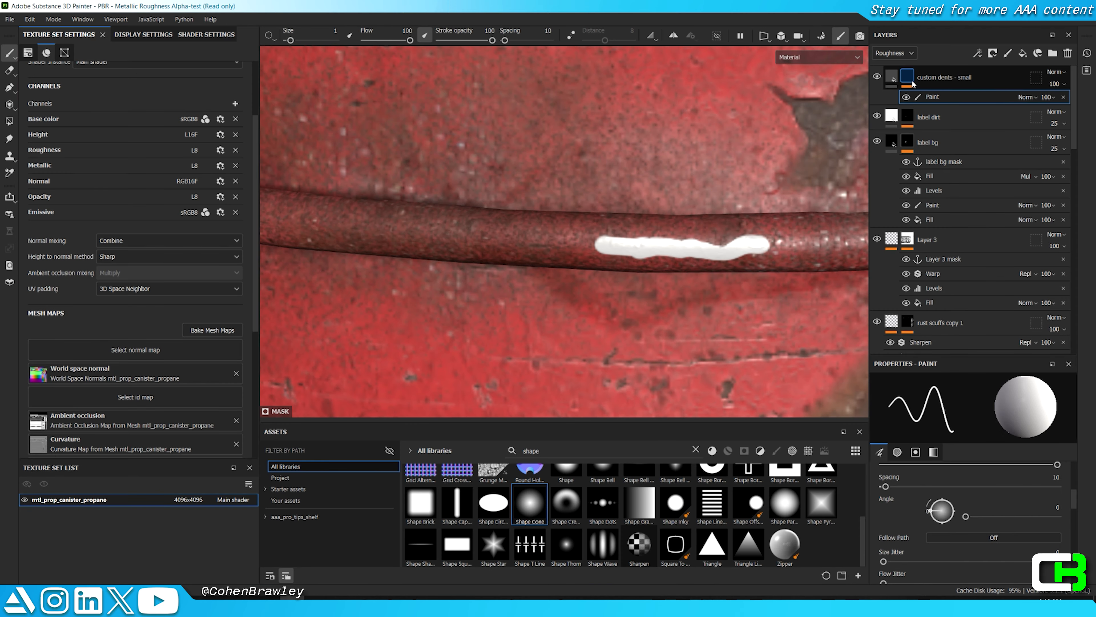
pyautogui.rightClick(913, 81)
pyautogui.click(949, 493)
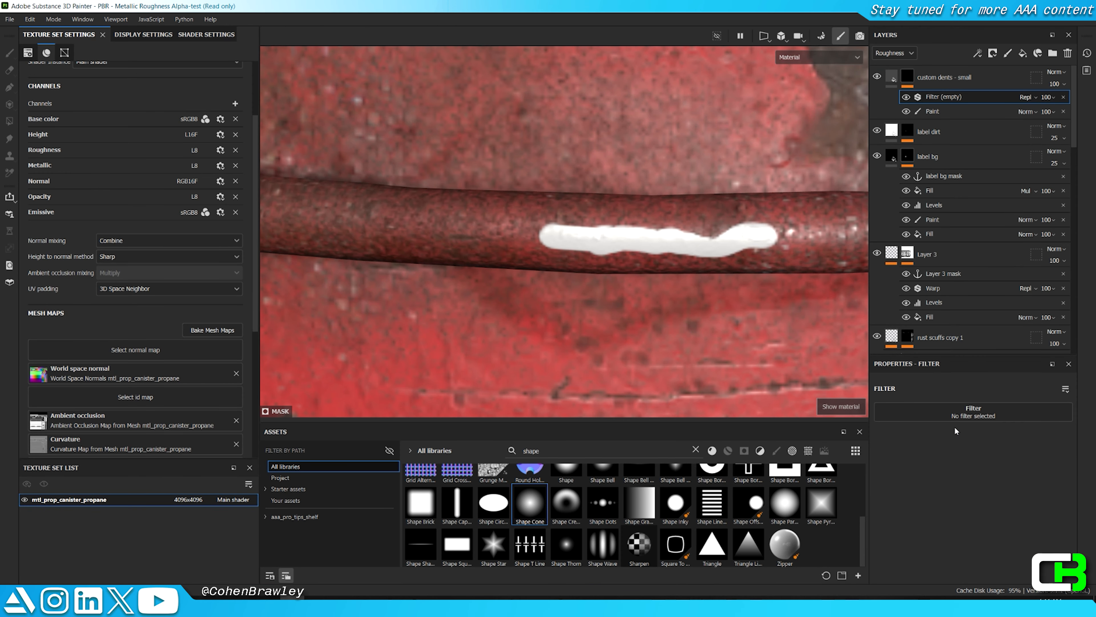
pyautogui.click(955, 415)
pyautogui.click(957, 485)
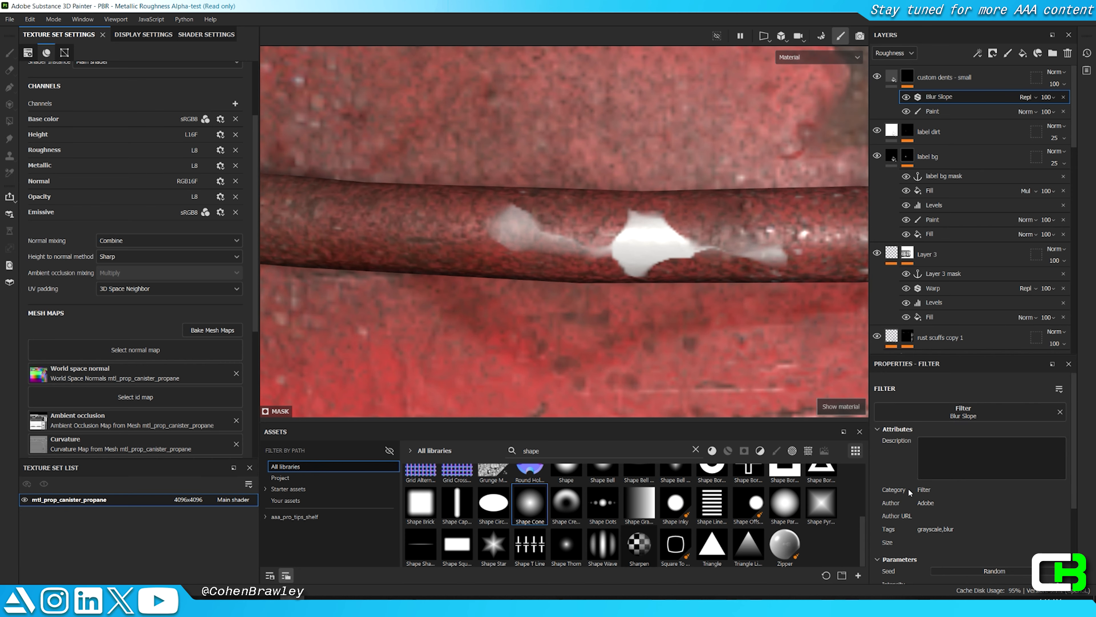
pyautogui.moveTo(884, 520); pyautogui.dragTo(889, 520)
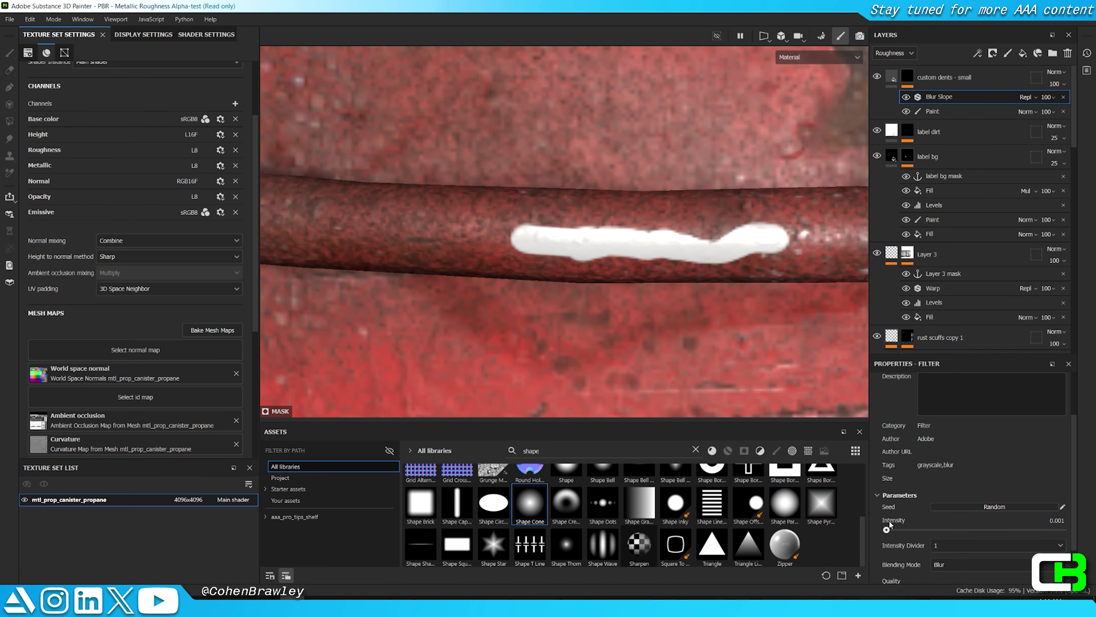
# Step: Limit the custom dents - small fill to the height channel and set its height to -0.0584
pyautogui.click(890, 79)
pyautogui.scroll(1, 947, 407)
pyautogui.keyDown('alt'); pyautogui.click(923, 426); pyautogui.keyUp('alt')
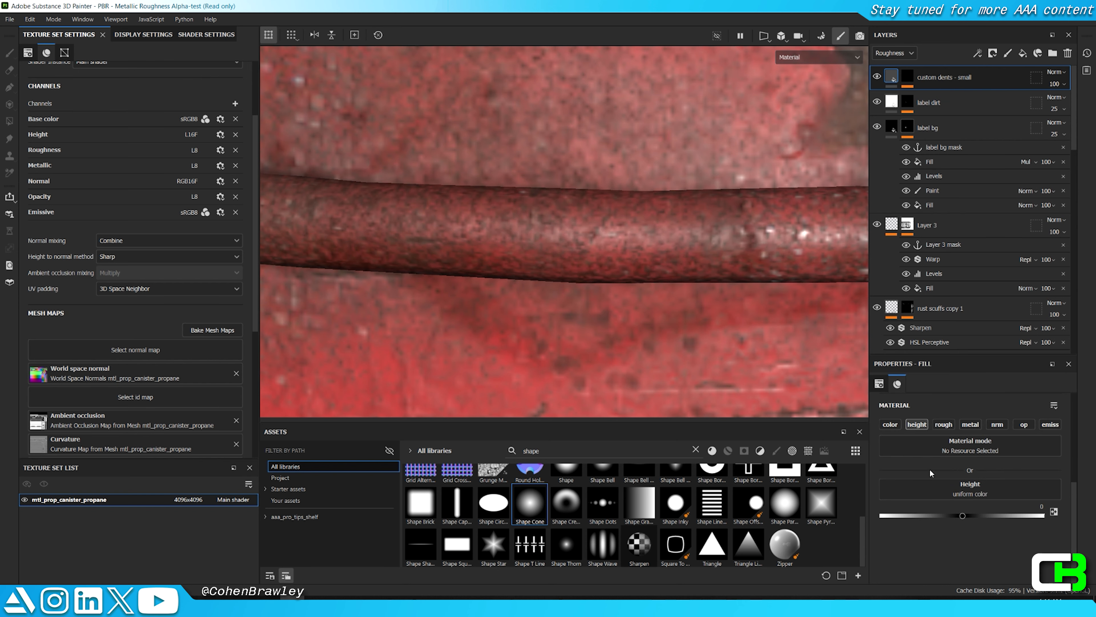
pyautogui.moveTo(965, 513); pyautogui.dragTo(958, 514)
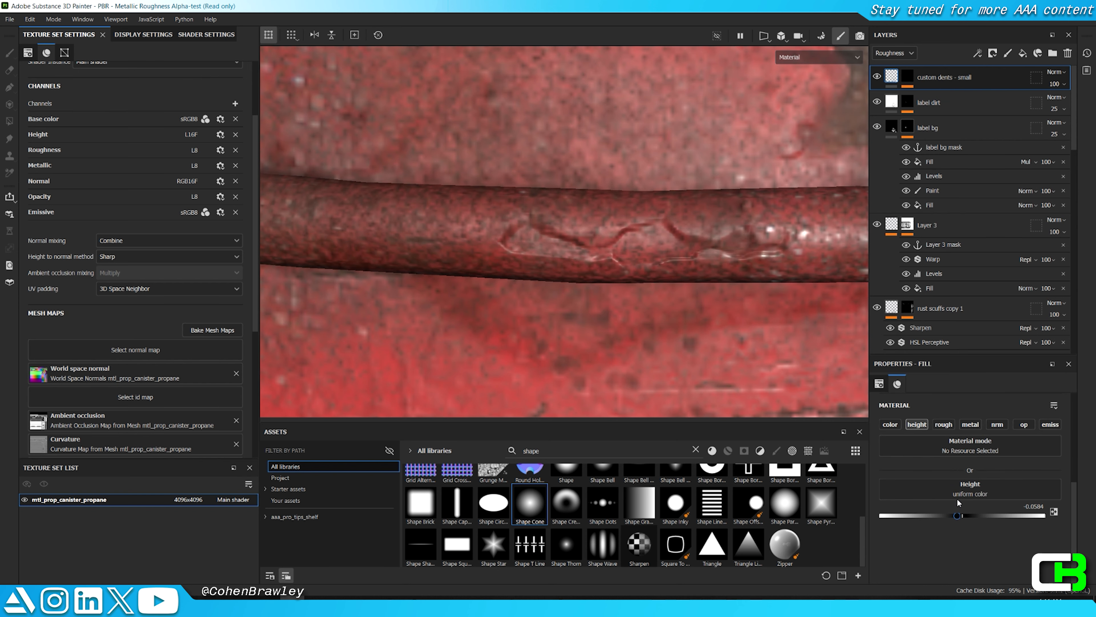
pyautogui.scroll(-2, 644, 261)
pyautogui.press('Tab')
pyautogui.scroll(-6, 644, 260)
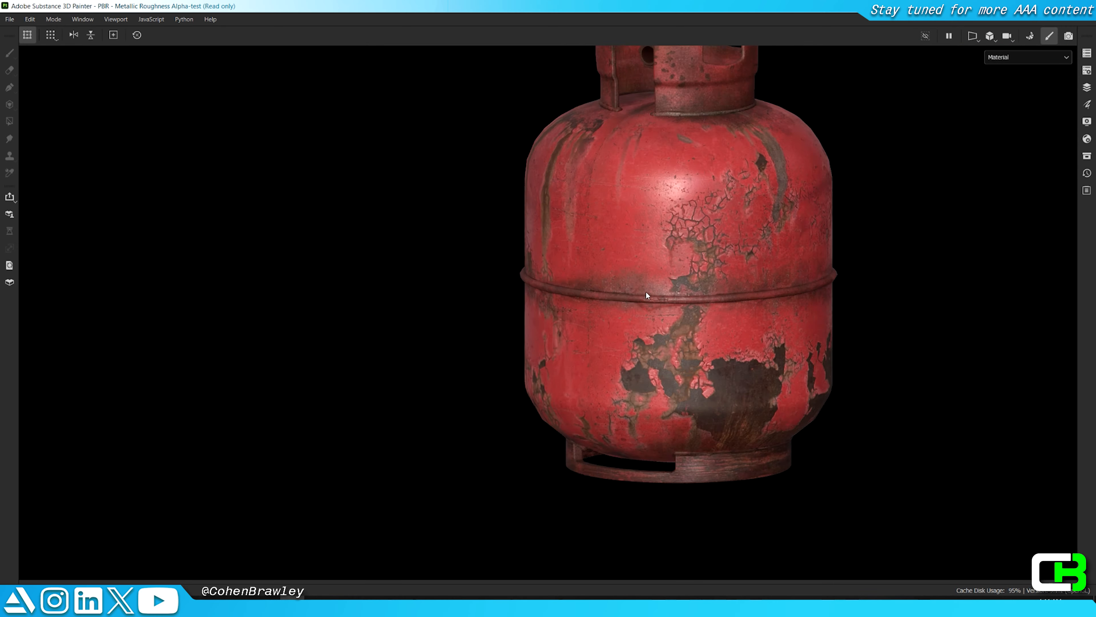
pyautogui.scroll(6, 652, 283)
pyautogui.press('Tab')
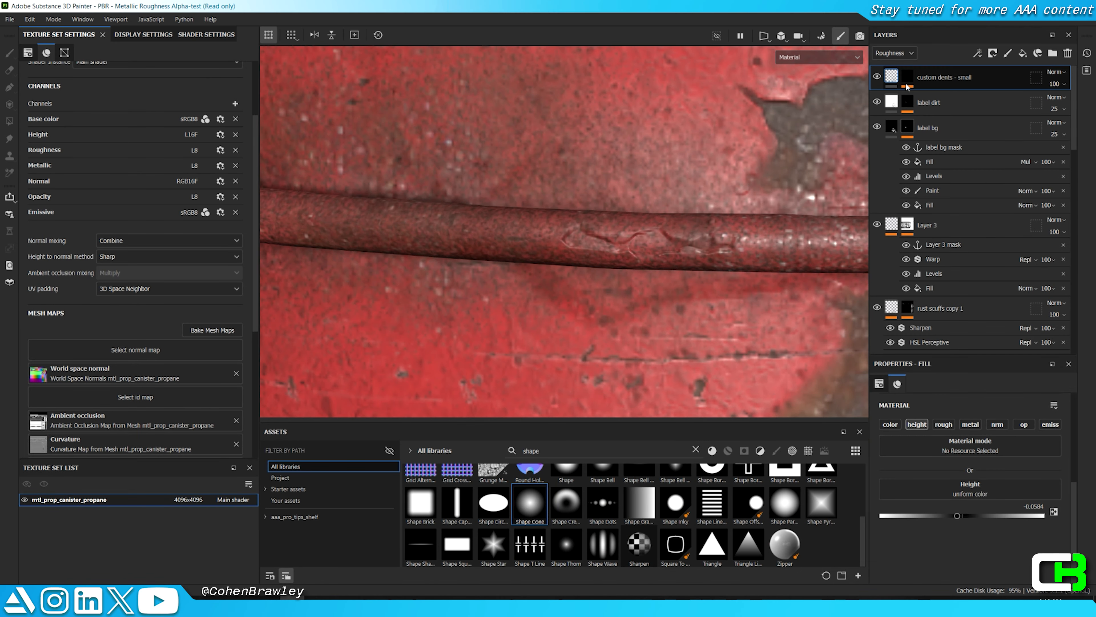
# Step: Add a Blur filter above Blur Slope on the dents mask and lower its blur intensity
pyautogui.rightClick(908, 76)
pyautogui.click(941, 486)
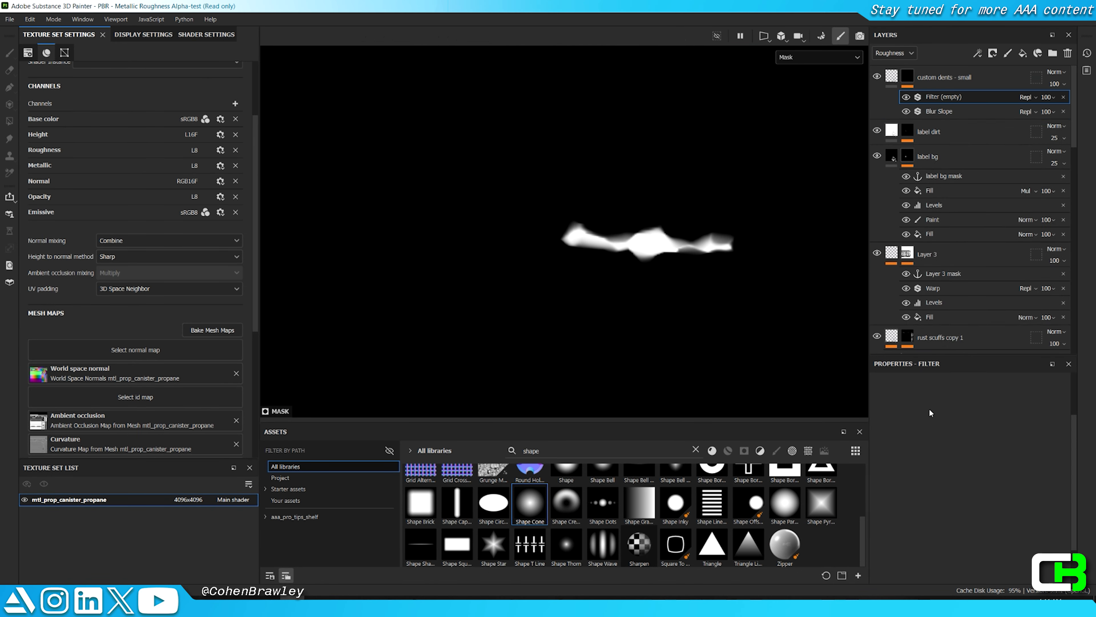
pyautogui.click(979, 413)
pyautogui.click(1043, 450)
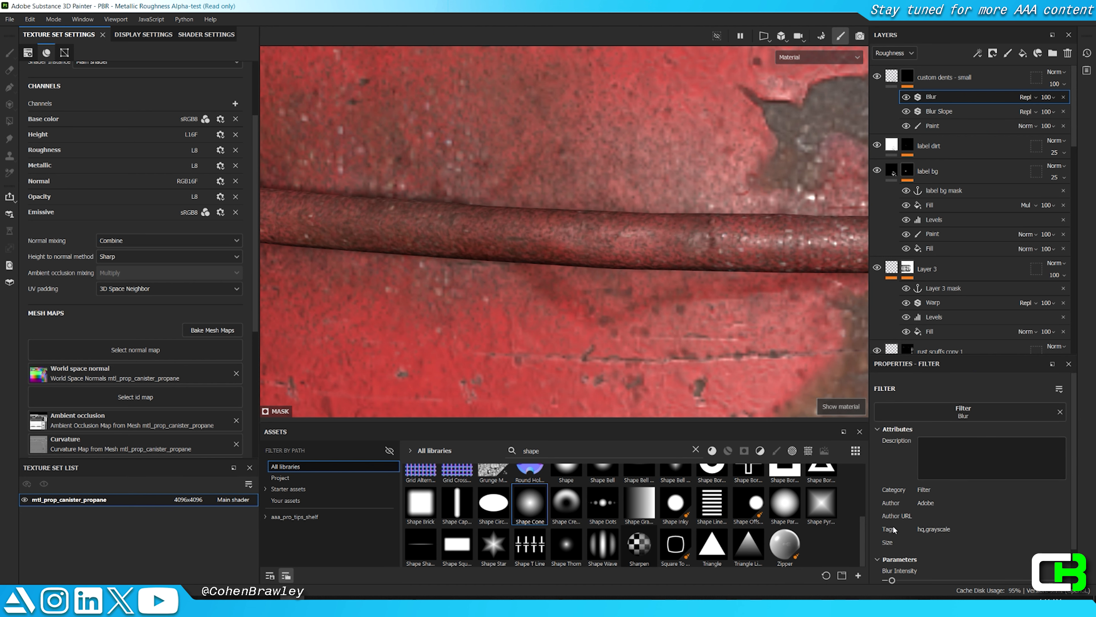
pyautogui.moveTo(898, 579); pyautogui.dragTo(878, 578)
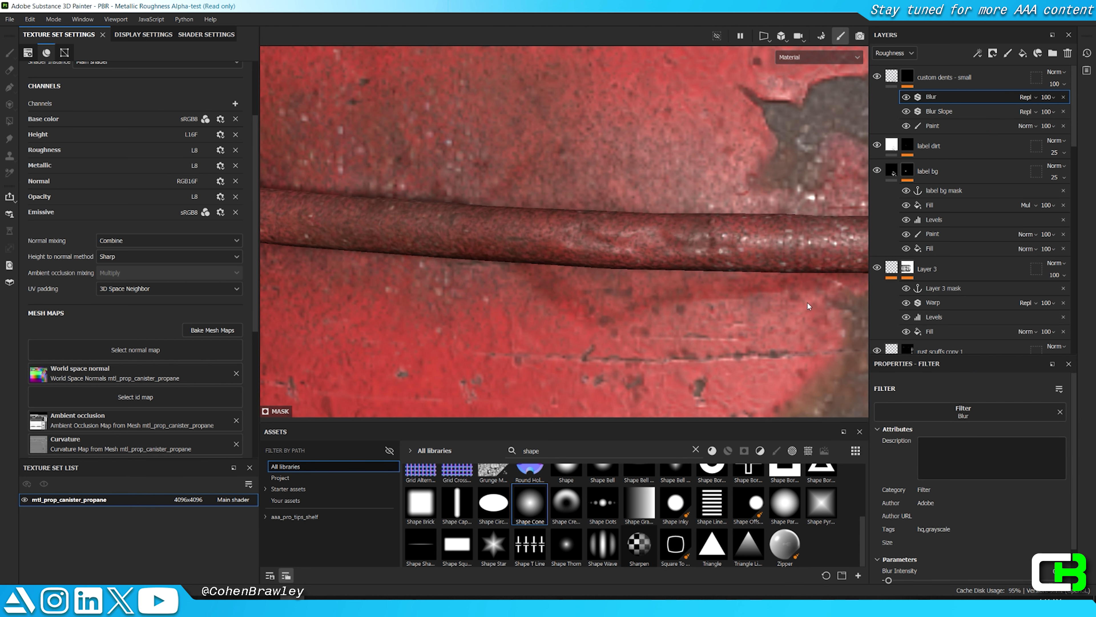
# Step: Lower the dents fill's height further to deepen the dent on the middle ring
pyautogui.scroll(-3, 808, 303)
pyautogui.click(891, 76)
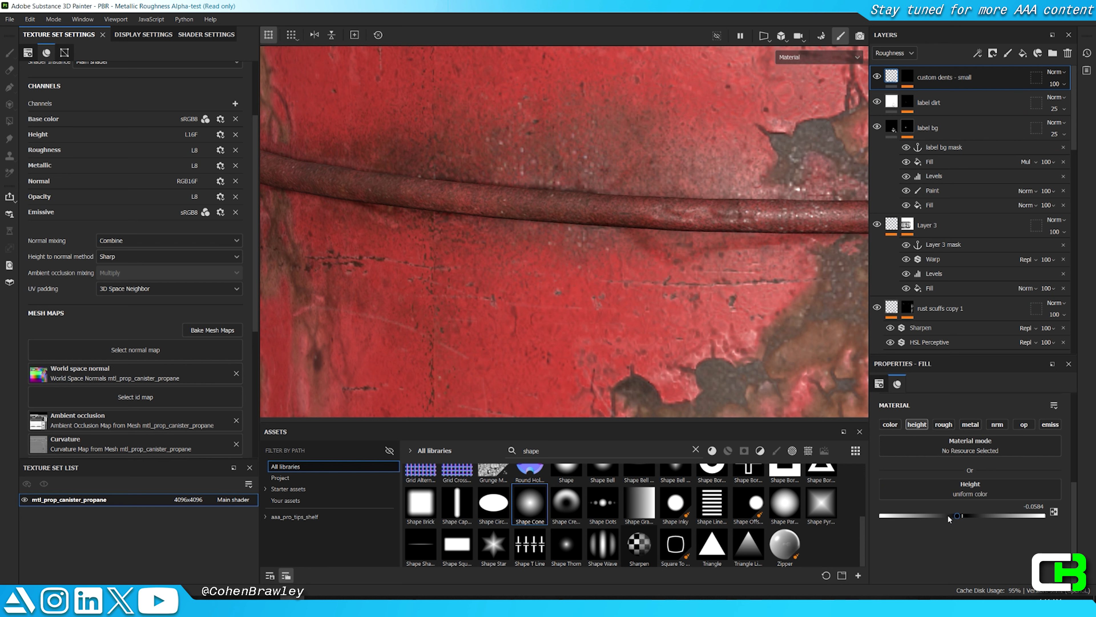
pyautogui.click(908, 76)
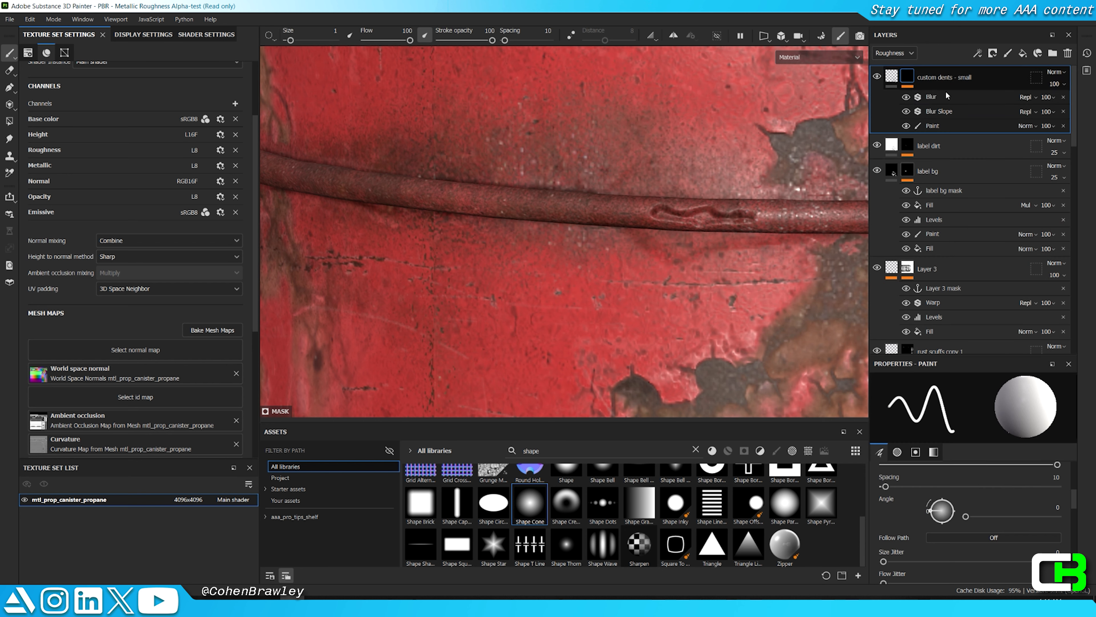
# Step: Set the mask paint effect's brush to flow 19 and size 1.53, and undo the trial strokes on the ring
pyautogui.click(950, 123)
pyautogui.scroll(-1, 904, 546)
pyautogui.click(920, 545)
pyautogui.press('Tab')
pyautogui.scroll(3, 707, 288)
pyautogui.hotkey('ctrl', 'z')
pyautogui.hotkey('ctrl', 'z')
pyautogui.hotkey('ctrl', 'z')
pyautogui.hotkey('ctrl', 'z')
pyautogui.press('Tab')
pyautogui.hotkey('ctrl', 'z')
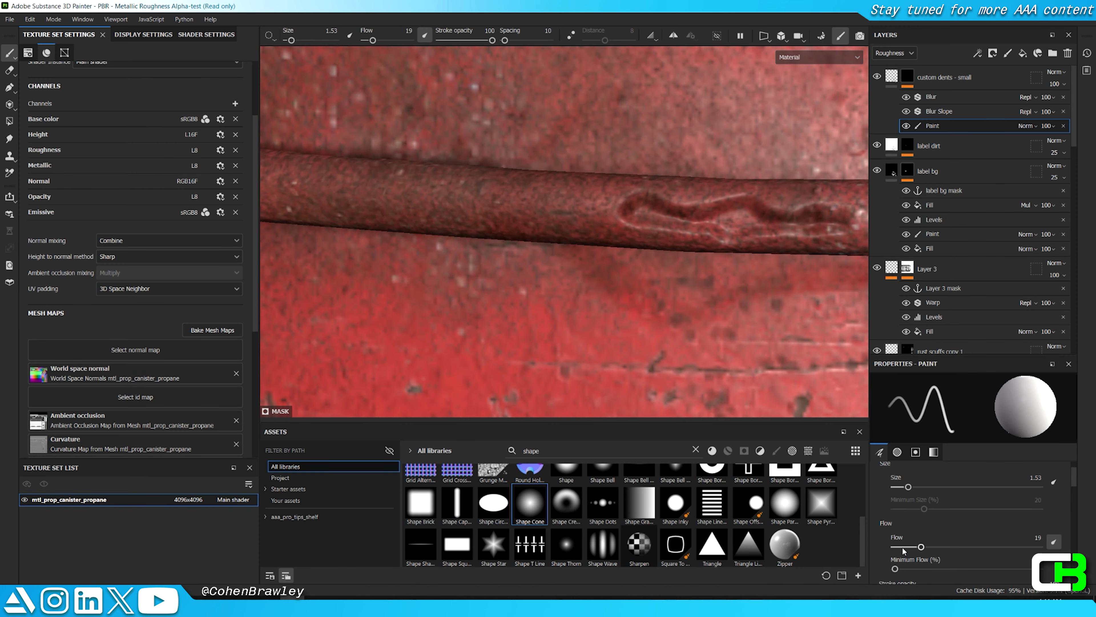
# Step: Paint soft dents along the front of the middle ring with brush flow 7 and size 1.53
pyautogui.press('Tab')
pyautogui.moveTo(729, 289)
pyautogui.mouseDown()
pyautogui.moveTo(636, 278)
pyautogui.moveTo(945, 300)
pyautogui.moveTo(652, 290)
pyautogui.mouseUp()
pyautogui.scroll(-3, 634, 315)
pyautogui.keyDown('alt'); pyautogui.moveTo(630, 320); pyautogui.dragTo(339, 344, button='middle'); pyautogui.keyUp('alt')
pyautogui.scroll(2, 389, 337)
pyautogui.moveTo(487, 320); pyautogui.dragTo(1015, 350)
pyautogui.scroll(-5, 660, 305)
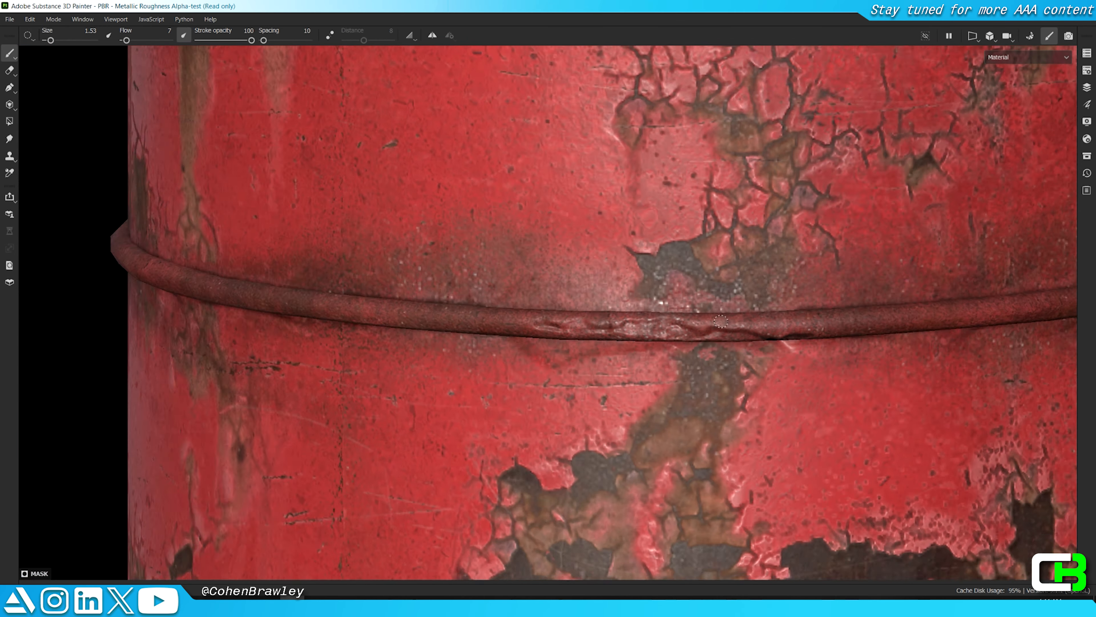
# Step: Enlarge the brush to 3.16 and paint broader dents along the ring below the cracked paint patch
pyautogui.keyDown('alt'); pyautogui.moveTo(660, 304); pyautogui.dragTo(440, 342); pyautogui.keyUp('alt')
pyautogui.scroll(2, 440, 343)
pyautogui.scroll(3, 388, 363)
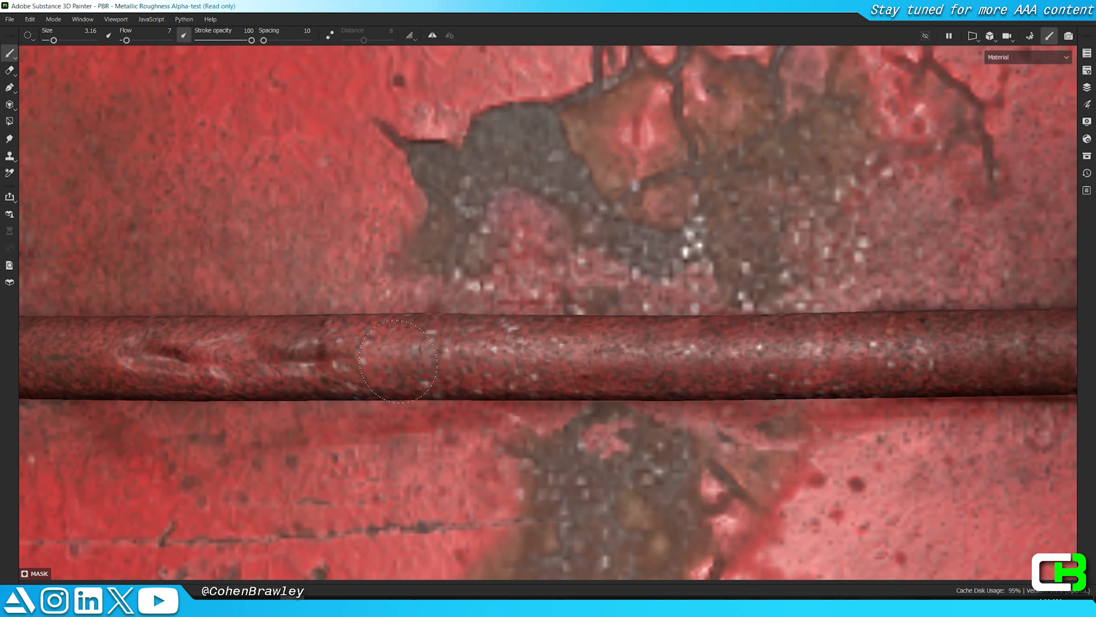
pyautogui.scroll(-4, 528, 378)
pyautogui.keyDown('ctrl'); pyautogui.moveTo(547, 374); pyautogui.dragTo(561, 374, button='right'); pyautogui.keyUp('ctrl')
pyautogui.moveTo(592, 372); pyautogui.dragTo(547, 374)
pyautogui.scroll(-5, 821, 359)
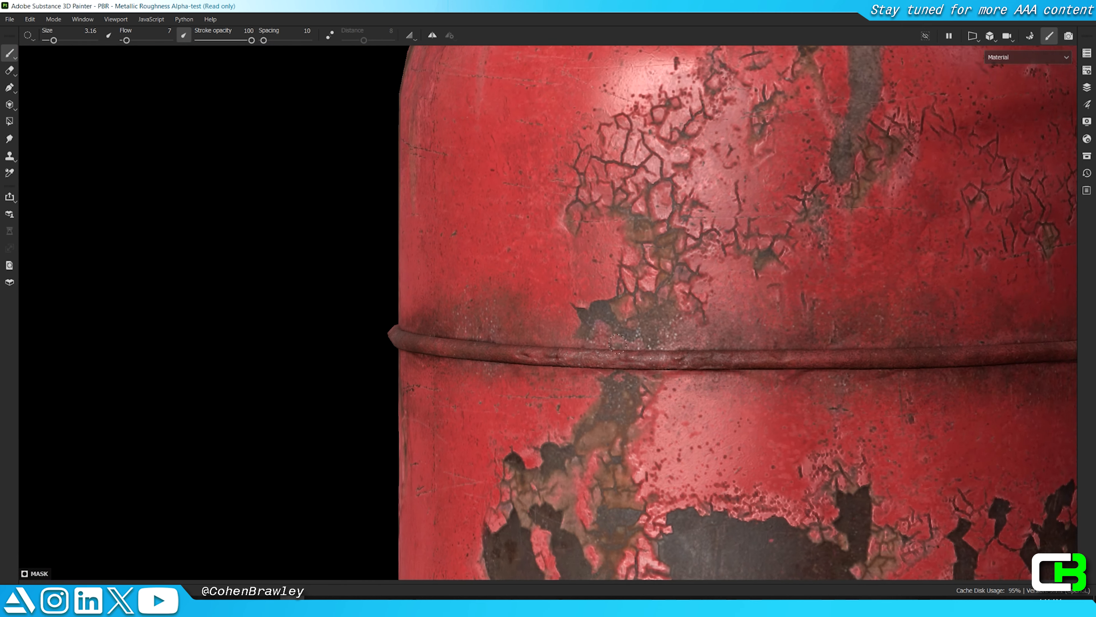
# Step: Extend the broad soft dents along both ends of the dented ring section and around the canister's side
pyautogui.scroll(6, 493, 333)
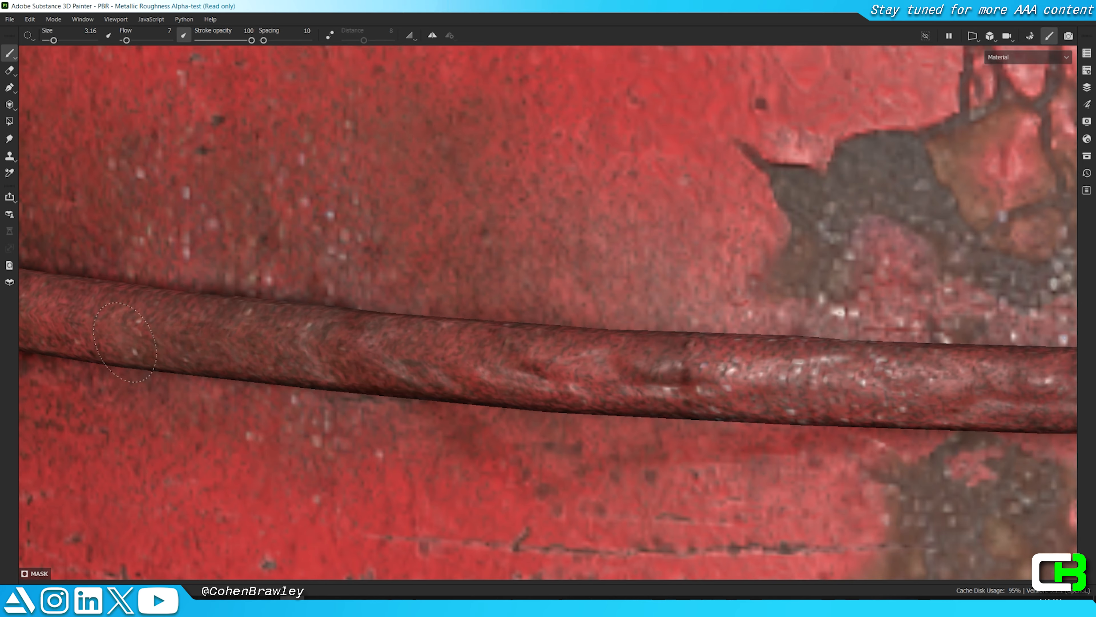
pyautogui.scroll(-6, 458, 286)
pyautogui.scroll(6, 414, 299)
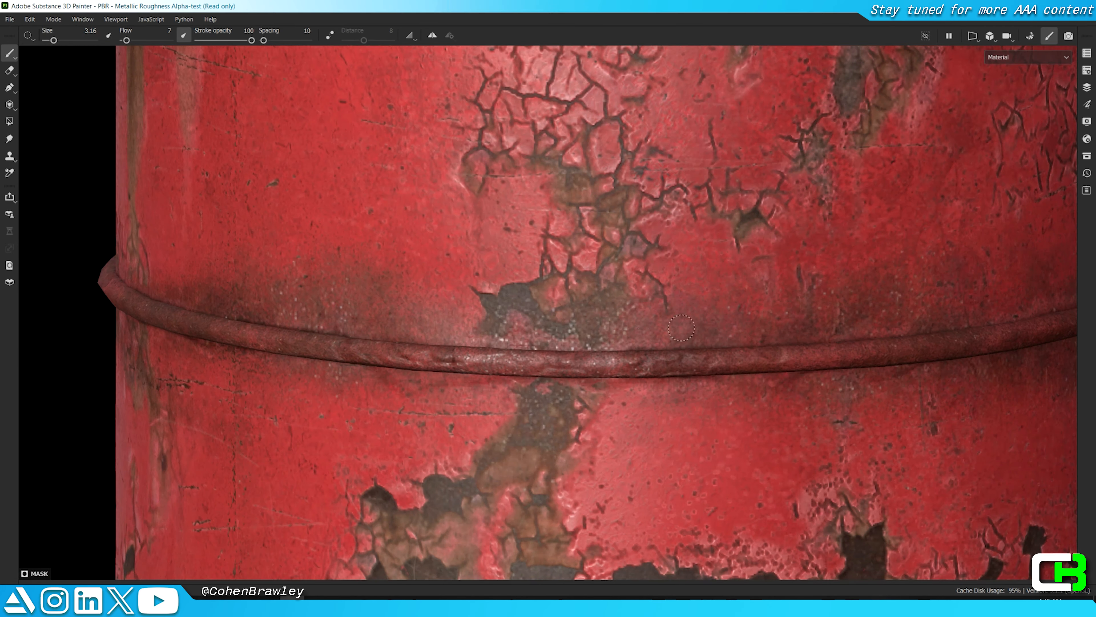
pyautogui.scroll(-3, 607, 309)
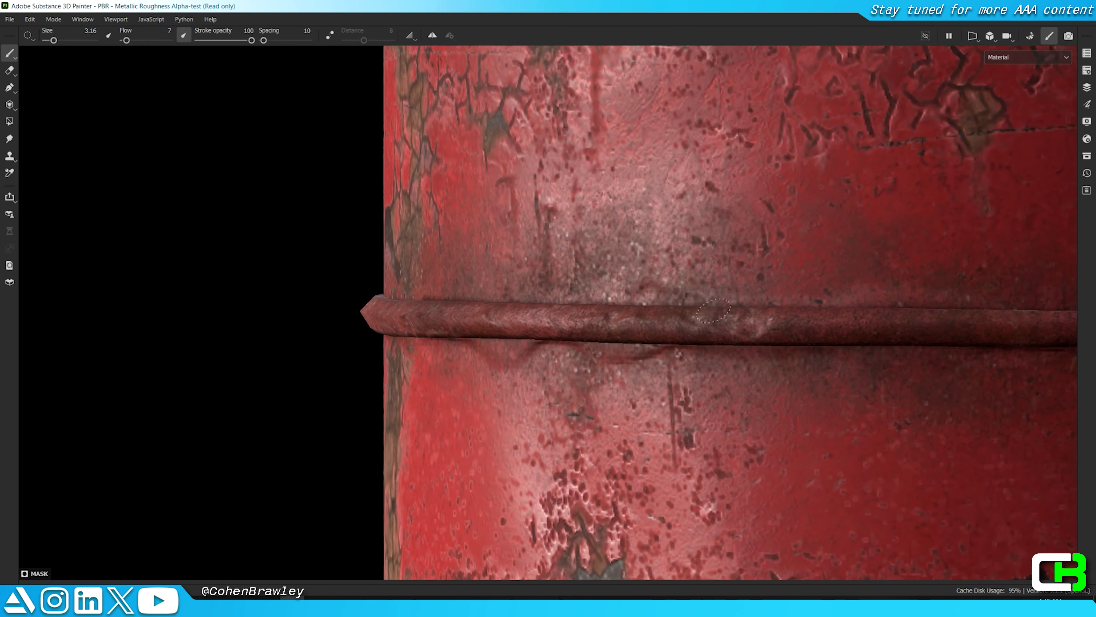
pyautogui.scroll(5, 356, 332)
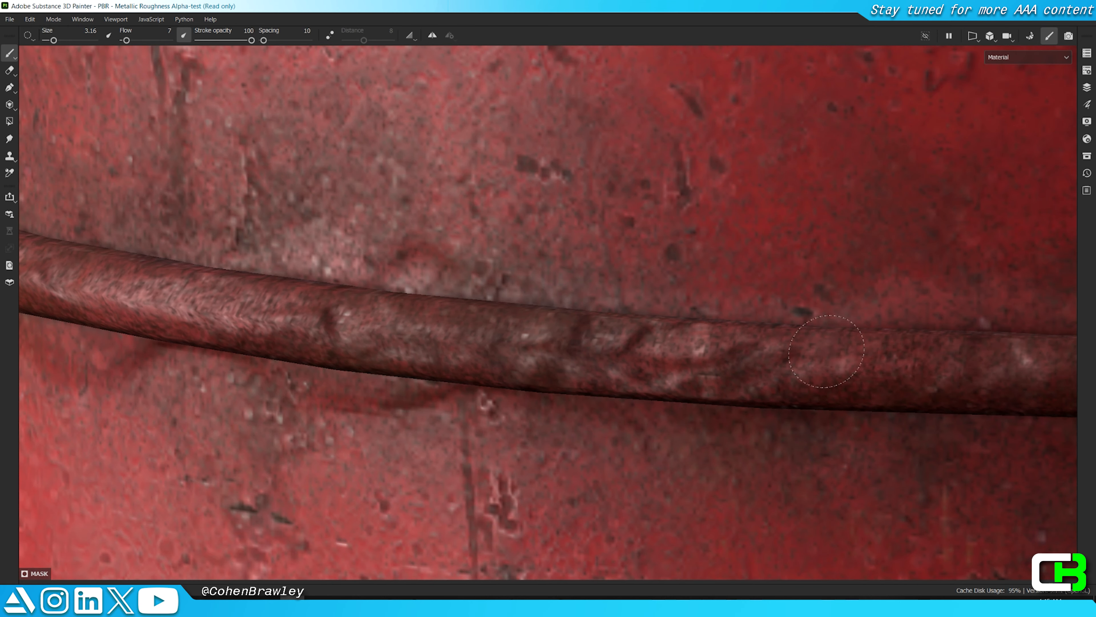
pyautogui.scroll(-4, 826, 351)
pyautogui.scroll(4, 534, 328)
pyautogui.scroll(-6, 755, 329)
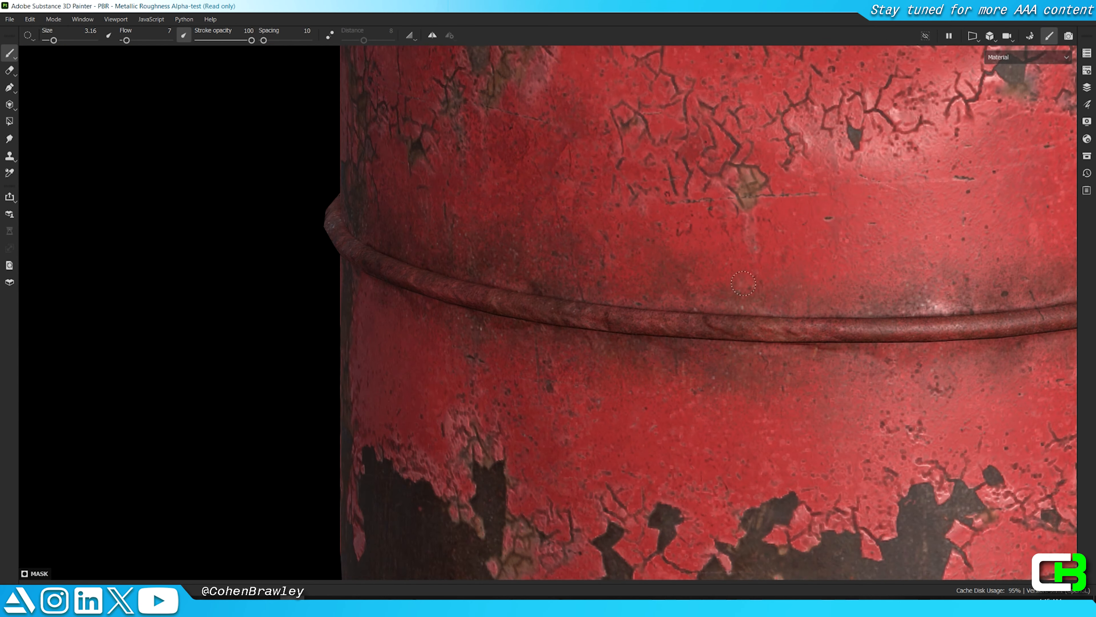
# Step: Continue the dents with the 3.16 brush along the ring section leading up to the flammable label
pyautogui.scroll(2, 640, 289)
pyautogui.scroll(5, 641, 290)
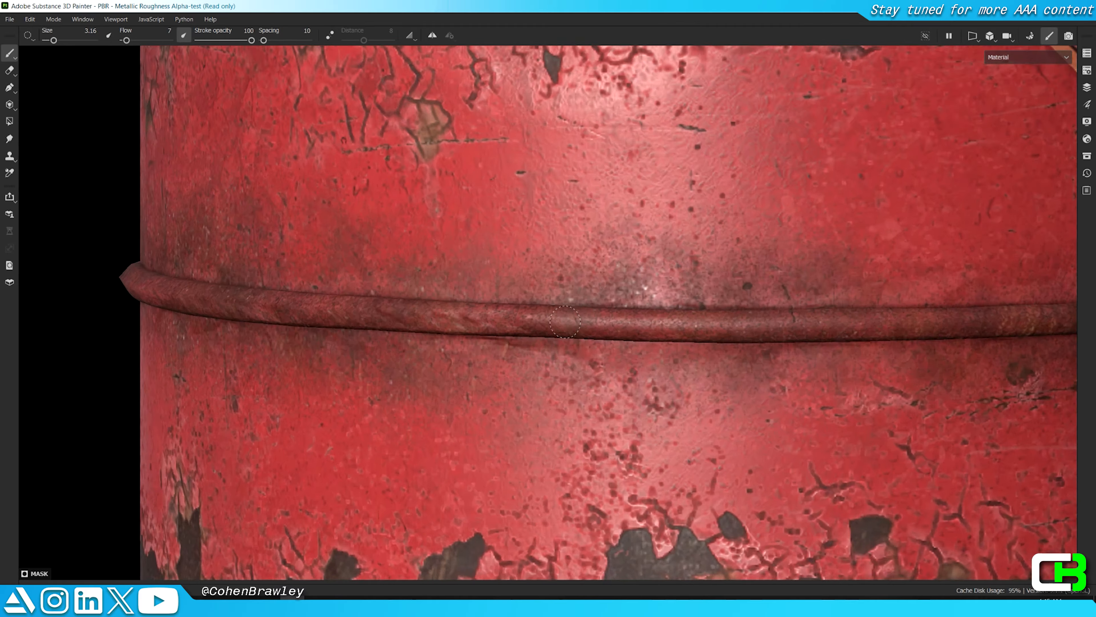
pyautogui.keyDown('alt'); pyautogui.moveTo(969, 346); pyautogui.dragTo(479, 301); pyautogui.keyUp('alt')
pyautogui.keyDown('alt'); pyautogui.moveTo(781, 312); pyautogui.dragTo(418, 324); pyautogui.keyUp('alt')
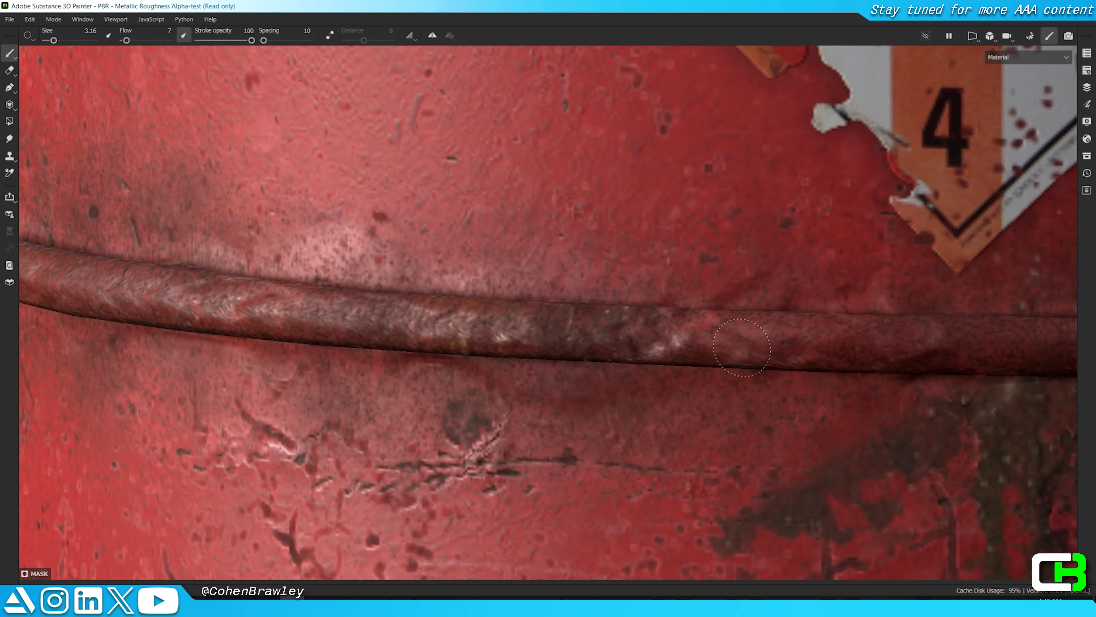
# Step: Dent the ring beneath the flammable label's lower tip, reducing the brush size to 1.79 for finer dents
pyautogui.scroll(-3, 742, 348)
pyautogui.keyDown('alt'); pyautogui.moveTo(742, 347); pyautogui.dragTo(509, 355); pyautogui.keyUp('alt')
pyautogui.scroll(3, 577, 340)
pyautogui.keyDown('alt'); pyautogui.moveTo(899, 369); pyautogui.dragTo(557, 337); pyautogui.keyUp('alt')
pyautogui.scroll(-3, 557, 337)
pyautogui.scroll(3, 531, 324)
pyautogui.keyDown('ctrl'); pyautogui.moveTo(533, 323); pyautogui.dragTo(514, 323, button='right'); pyautogui.keyUp('ctrl')
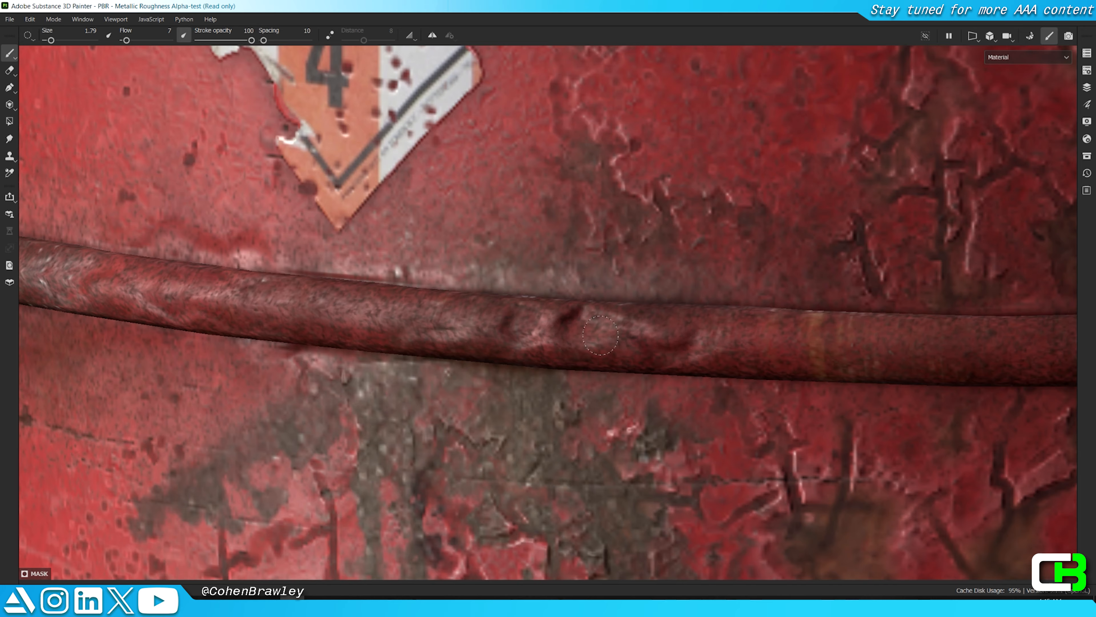
# Step: Paint small dents with the 1.79 brush on the ring section beyond the flammable label
pyautogui.scroll(-5, 600, 335)
pyautogui.scroll(3, 535, 318)
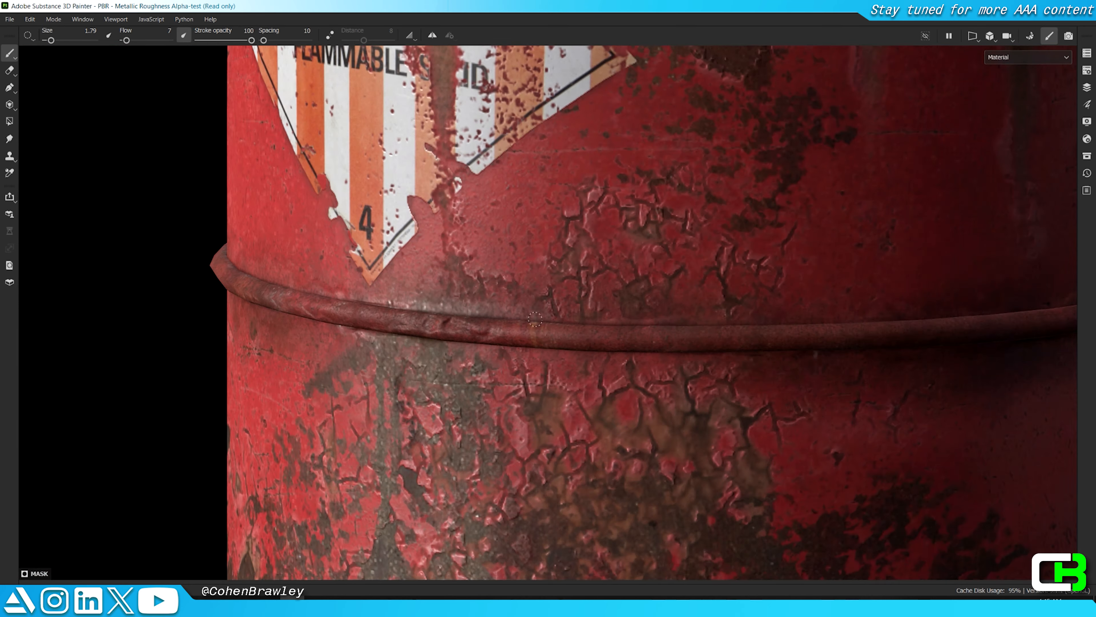
pyautogui.scroll(4, 535, 319)
pyautogui.keyDown('alt'); pyautogui.moveTo(673, 334); pyautogui.dragTo(531, 333); pyautogui.keyUp('alt')
pyautogui.moveTo(440, 326); pyautogui.dragTo(557, 332)
pyautogui.moveTo(673, 337)
pyautogui.keyDown('alt'); pyautogui.mouseDown()
pyautogui.moveTo(433, 343)
pyautogui.moveTo(467, 327)
pyautogui.mouseUp(); pyautogui.keyUp('alt')
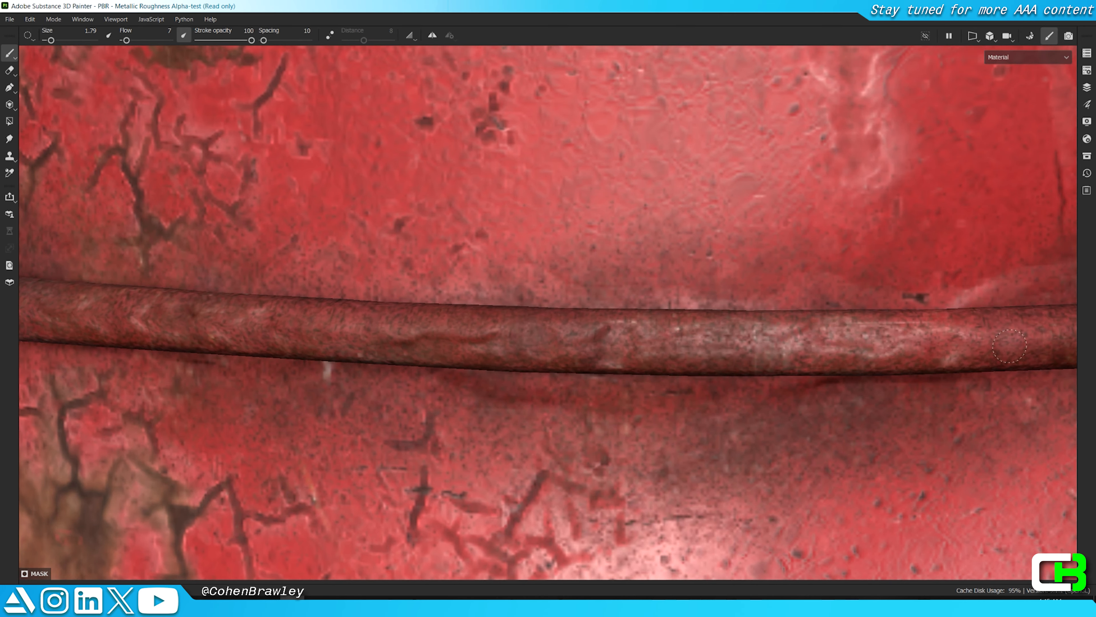
# Step: Continue the small dents with the 1.79 brush along the ring section leading up to the dark bare-metal patch below it
pyautogui.scroll(-3, 1010, 346)
pyautogui.keyDown('alt'); pyautogui.moveTo(1010, 346); pyautogui.dragTo(543, 328); pyautogui.keyUp('alt')
pyautogui.scroll(2, 542, 324)
pyautogui.keyDown('alt'); pyautogui.moveTo(928, 358); pyautogui.dragTo(446, 343, button='middle'); pyautogui.keyUp('alt')
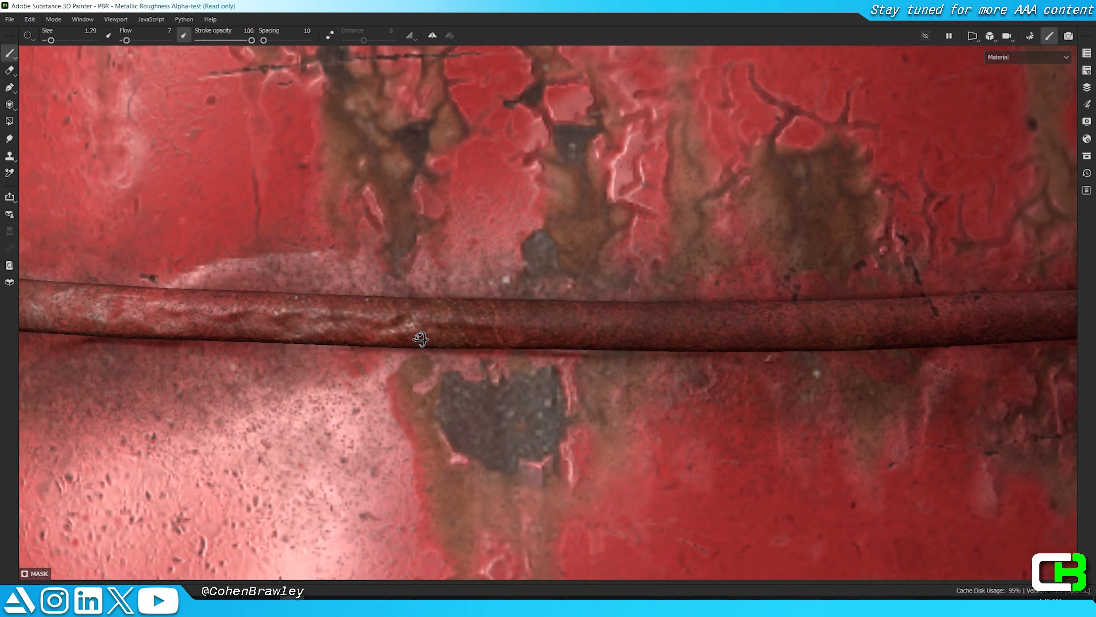
pyautogui.keyDown('alt'); pyautogui.moveTo(445, 343); pyautogui.dragTo(371, 344); pyautogui.keyUp('alt')
pyautogui.scroll(3, 369, 344)
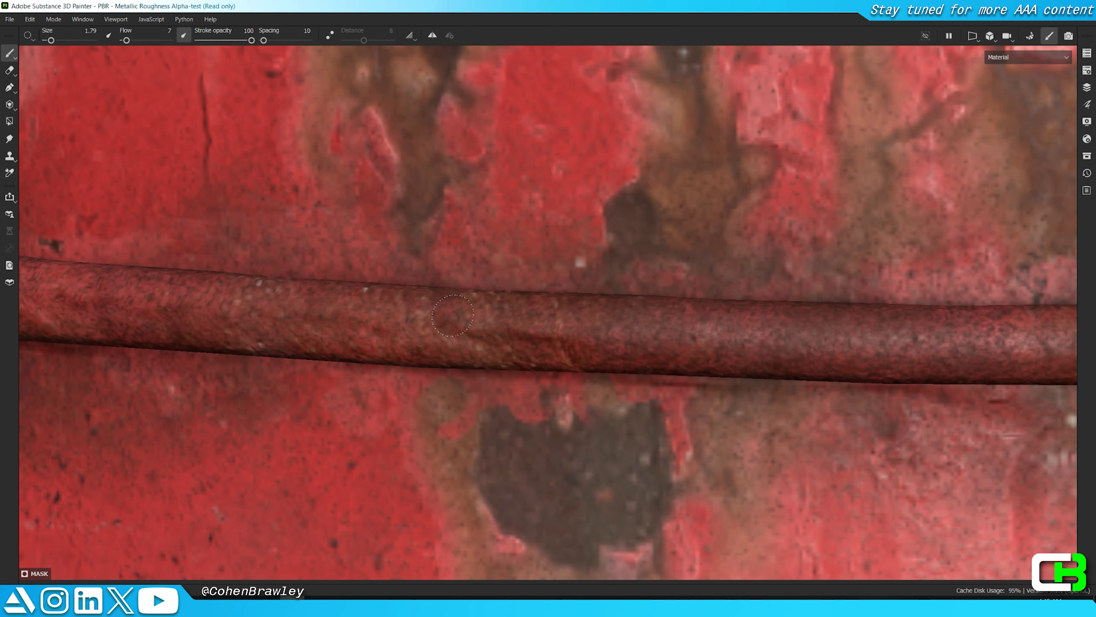
pyautogui.scroll(-3, 453, 315)
pyautogui.keyDown('alt'); pyautogui.moveTo(468, 327); pyautogui.dragTo(311, 340); pyautogui.keyUp('alt')
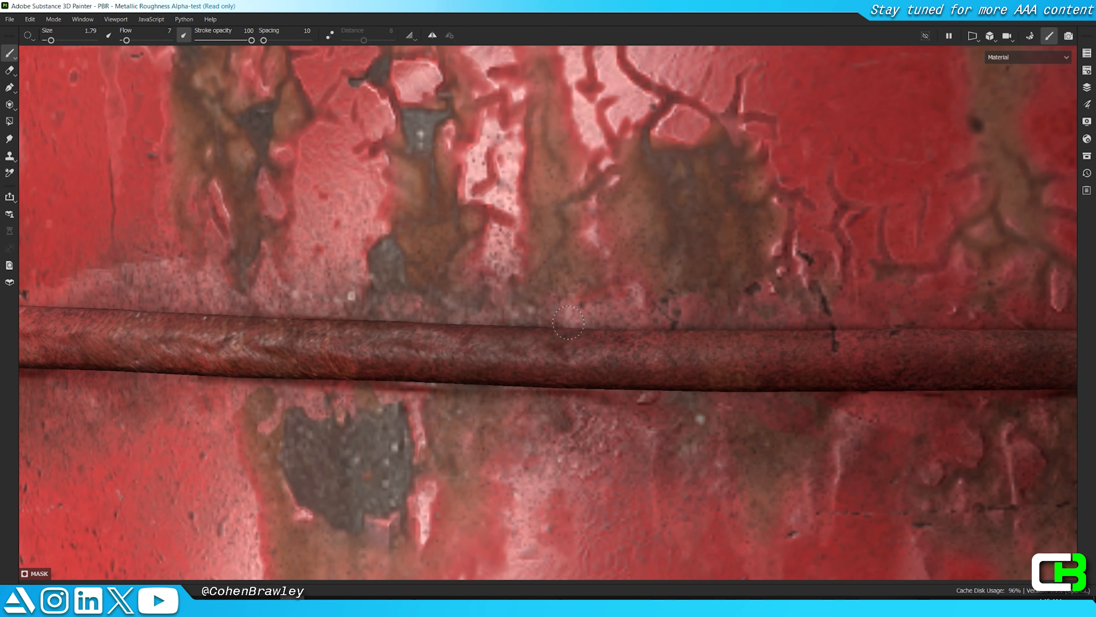
# Step: Paint small dents along the ring past the dark patch, beneath the branching paint crack and up to the vertical seam
pyautogui.keyDown('alt'); pyautogui.moveTo(680, 362); pyautogui.dragTo(370, 361); pyautogui.keyUp('alt')
pyautogui.scroll(2, 330, 358)
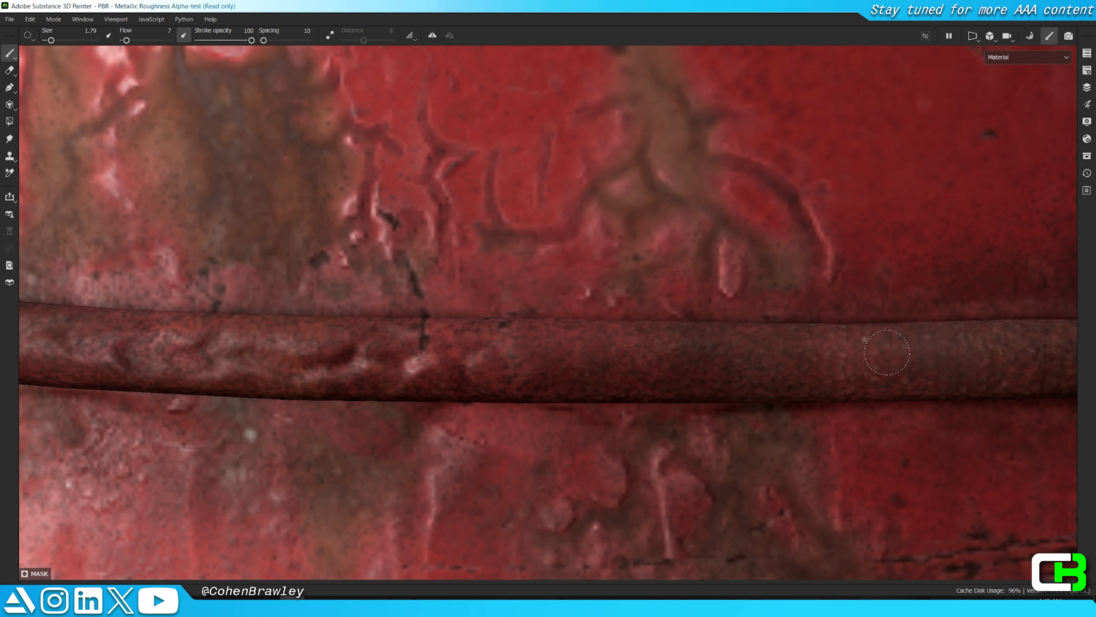
pyautogui.scroll(-5, 954, 358)
pyautogui.keyDown('alt'); pyautogui.moveTo(744, 327); pyautogui.dragTo(64, 406); pyautogui.keyUp('alt')
pyautogui.scroll(3, 52, 413)
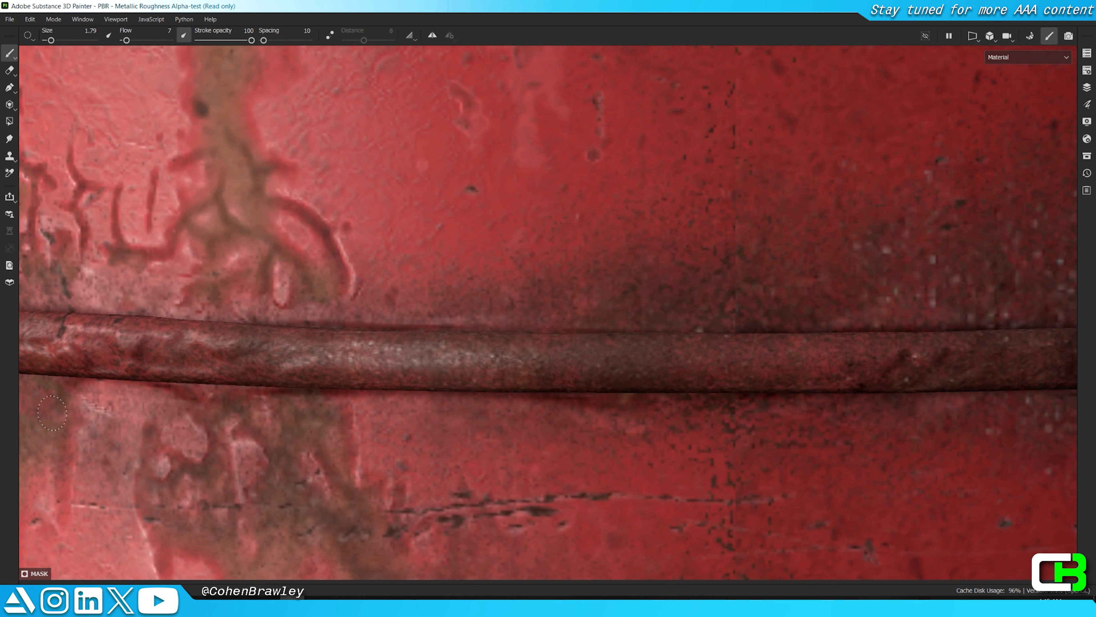
pyautogui.moveTo(532, 359)
pyautogui.keyDown('alt'); pyautogui.mouseDown()
pyautogui.moveTo(580, 361)
pyautogui.moveTo(526, 359)
pyautogui.mouseUp(); pyautogui.keyUp('alt')
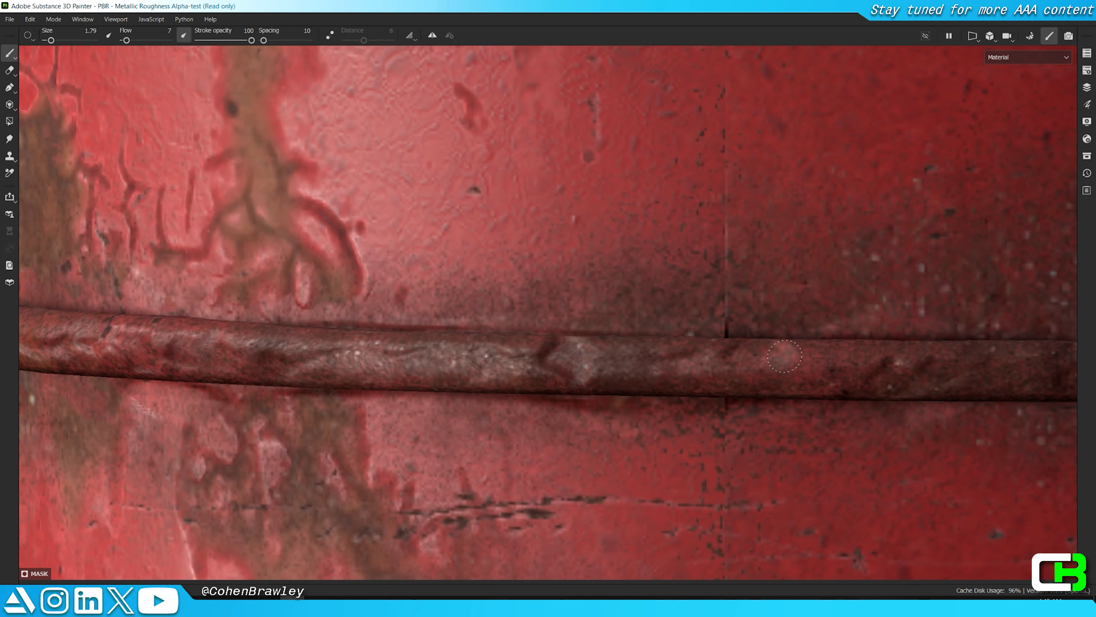
# Step: Examine the finished ring dents around the whole canister from several angles and under different lighting directions
pyautogui.keyDown('alt'); pyautogui.moveTo(785, 356); pyautogui.dragTo(639, 359); pyautogui.keyUp('alt')
pyautogui.scroll(-8, 791, 279)
pyautogui.keyDown('alt'); pyautogui.moveTo(791, 279); pyautogui.dragTo(949, 352); pyautogui.keyUp('alt')
pyautogui.keyDown('alt'); pyautogui.moveTo(414, 326); pyautogui.dragTo(717, 371); pyautogui.keyUp('alt')
pyautogui.keyDown('alt'); pyautogui.moveTo(718, 371); pyautogui.dragTo(770, 367, button='middle'); pyautogui.keyUp('alt')
pyautogui.scroll(5, 770, 367)
pyautogui.keyDown('shift'); pyautogui.moveTo(770, 354); pyautogui.dragTo(656, 343, button='right'); pyautogui.keyUp('shift')
pyautogui.keyDown('alt'); pyautogui.moveTo(686, 342); pyautogui.dragTo(781, 356); pyautogui.keyUp('alt')
pyautogui.keyDown('alt'); pyautogui.moveTo(781, 356); pyautogui.dragTo(1010, 322, button='middle'); pyautogui.keyUp('alt')
pyautogui.keyDown('shift'); pyautogui.moveTo(950, 322); pyautogui.dragTo(656, 321, button='right'); pyautogui.keyUp('shift')
pyautogui.keyDown('alt'); pyautogui.moveTo(656, 322); pyautogui.dragTo(772, 326); pyautogui.keyUp('alt')
pyautogui.keyDown('alt'); pyautogui.moveTo(773, 326); pyautogui.dragTo(928, 341, button='middle'); pyautogui.keyUp('alt')
pyautogui.keyDown('shift'); pyautogui.moveTo(928, 341); pyautogui.dragTo(752, 324, button='right'); pyautogui.keyUp('shift')
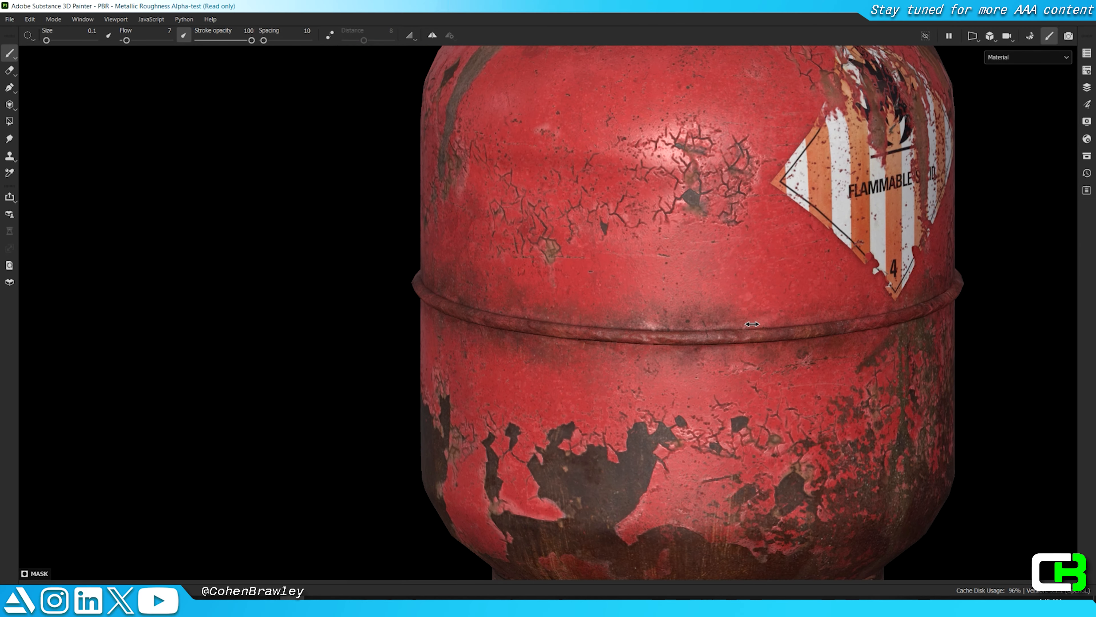
pyautogui.keyDown('alt'); pyautogui.moveTo(752, 324); pyautogui.dragTo(885, 298); pyautogui.keyUp('alt')
pyautogui.keyDown('alt'); pyautogui.moveTo(885, 298); pyautogui.dragTo(734, 306, button='middle'); pyautogui.keyUp('alt')
pyautogui.keyDown('alt'); pyautogui.moveTo(734, 307); pyautogui.dragTo(721, 342); pyautogui.keyUp('alt')
# Step: Isolate the custom dents - small mask and add a Dirt generator to it
pyautogui.press('Tab')
pyautogui.scroll(4, 691, 260)
pyautogui.keyDown('alt'); pyautogui.click(909, 76); pyautogui.keyUp('alt')
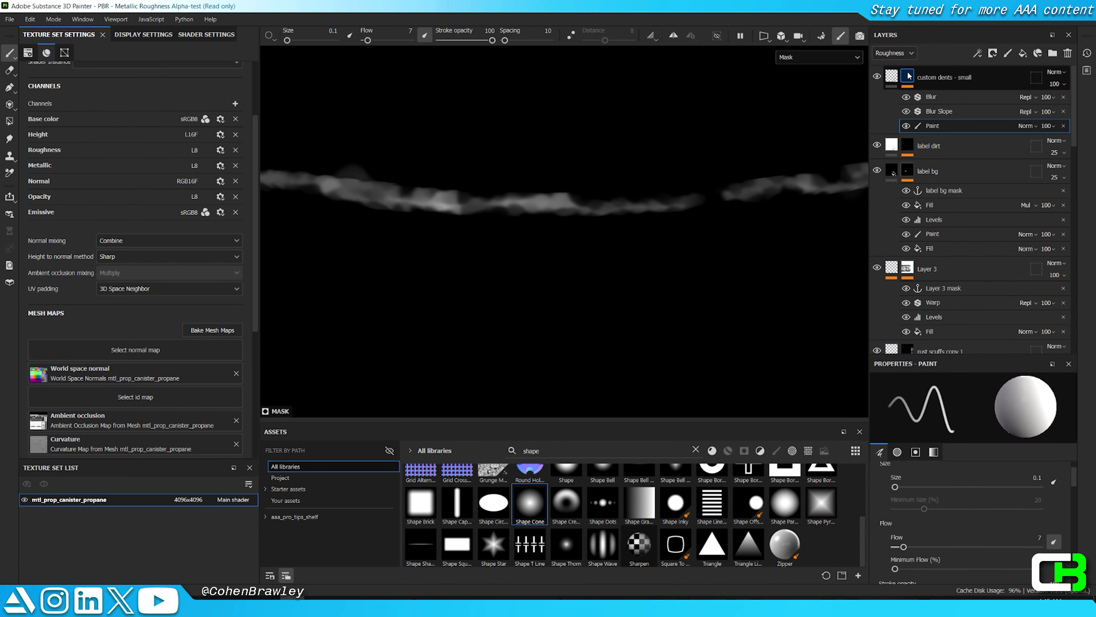
pyautogui.rightClick(908, 76)
pyautogui.click(1002, 415)
pyautogui.click(1002, 412)
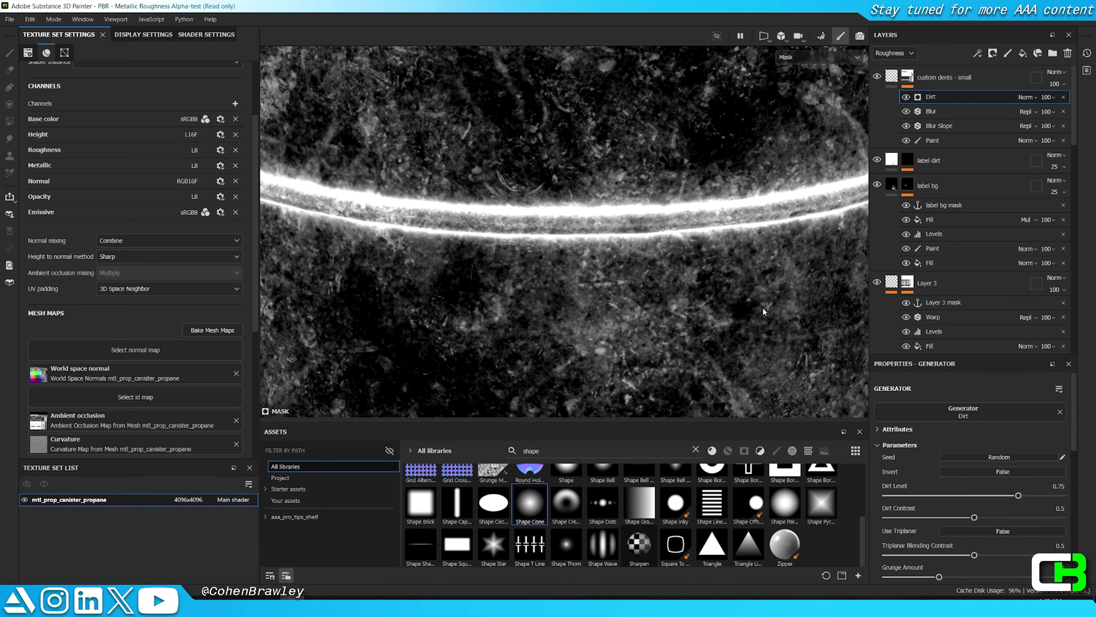
# Step: Blend the Dirt generator with Subtract, set its Dirt Level to 0.78 and place it beneath the Blur Slope filter
pyautogui.click(1026, 97)
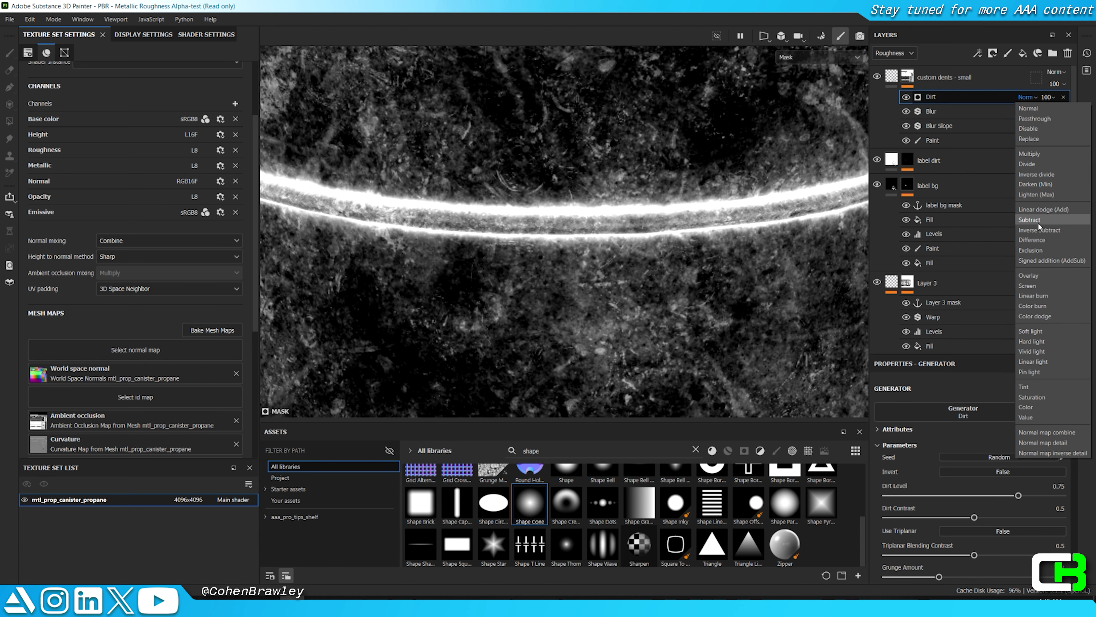
pyautogui.click(1031, 220)
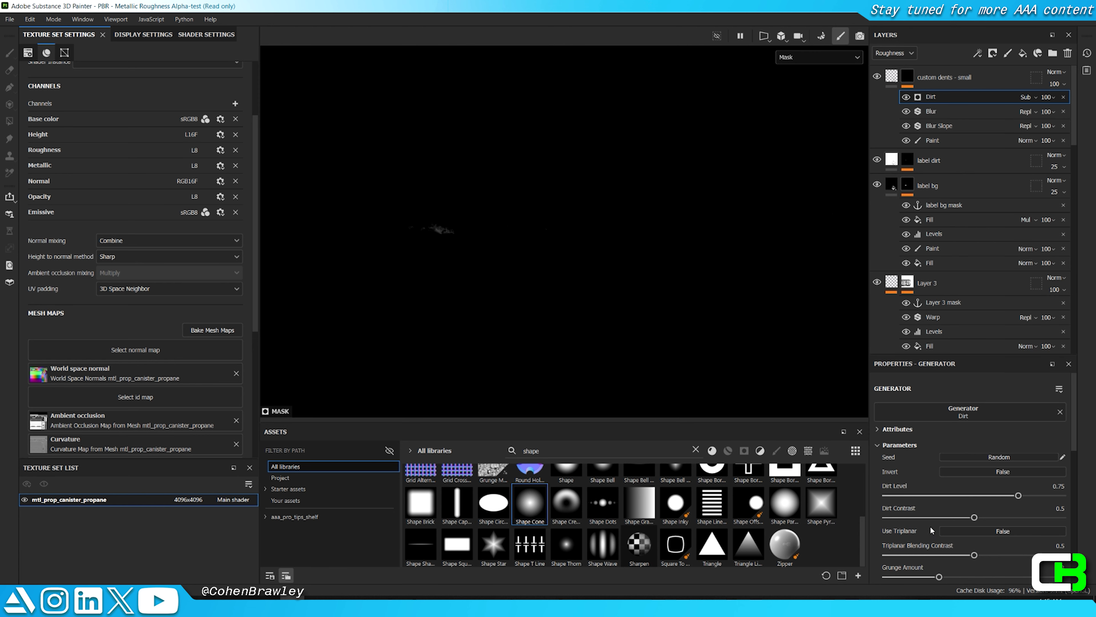
pyautogui.moveTo(1018, 496); pyautogui.dragTo(891, 496)
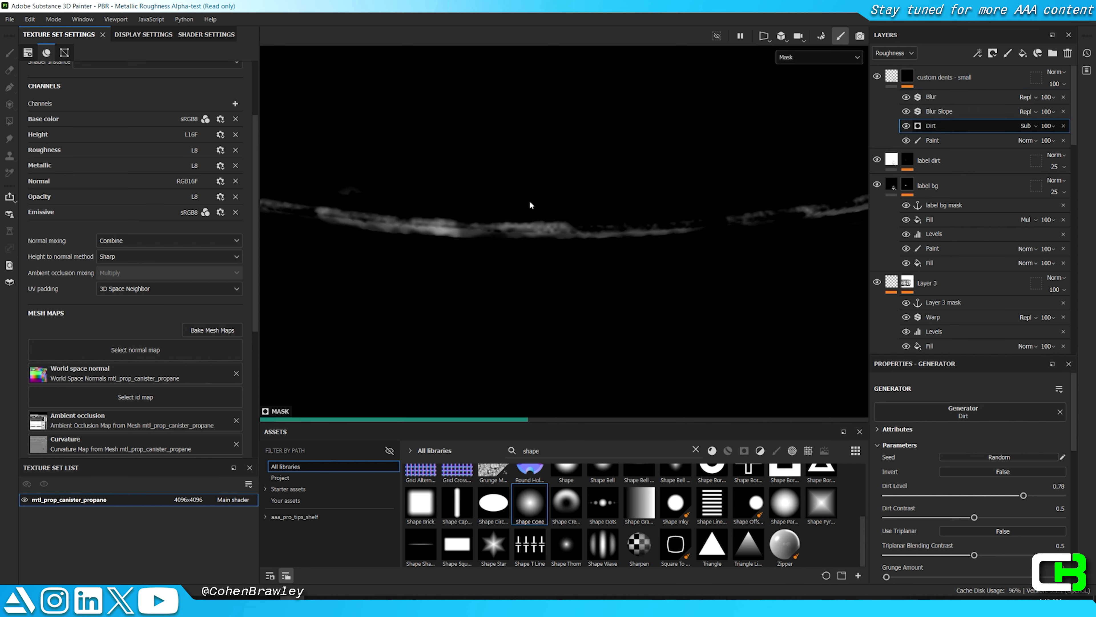
# Step: Return to the material view and examine the broken-up dents around the canister's ring
pyautogui.press('Tab')
pyautogui.press('m')
pyautogui.scroll(-5, 608, 286)
pyautogui.keyDown('alt'); pyautogui.moveTo(609, 285); pyautogui.dragTo(702, 281); pyautogui.keyUp('alt')
pyautogui.keyDown('alt'); pyautogui.moveTo(702, 281); pyautogui.dragTo(910, 283, button='middle'); pyautogui.keyUp('alt')
pyautogui.keyDown('alt'); pyautogui.moveTo(604, 289); pyautogui.dragTo(866, 279); pyautogui.keyUp('alt')
pyautogui.scroll(-4, 570, 272)
pyautogui.keyDown('alt'); pyautogui.moveTo(554, 249); pyautogui.dragTo(616, 319, button='middle'); pyautogui.keyUp('alt')
# Step: Paint dents with a 2.46 brush along the valve collar's upper edge and down its corner beside the front gap
pyautogui.scroll(6, 533, 137)
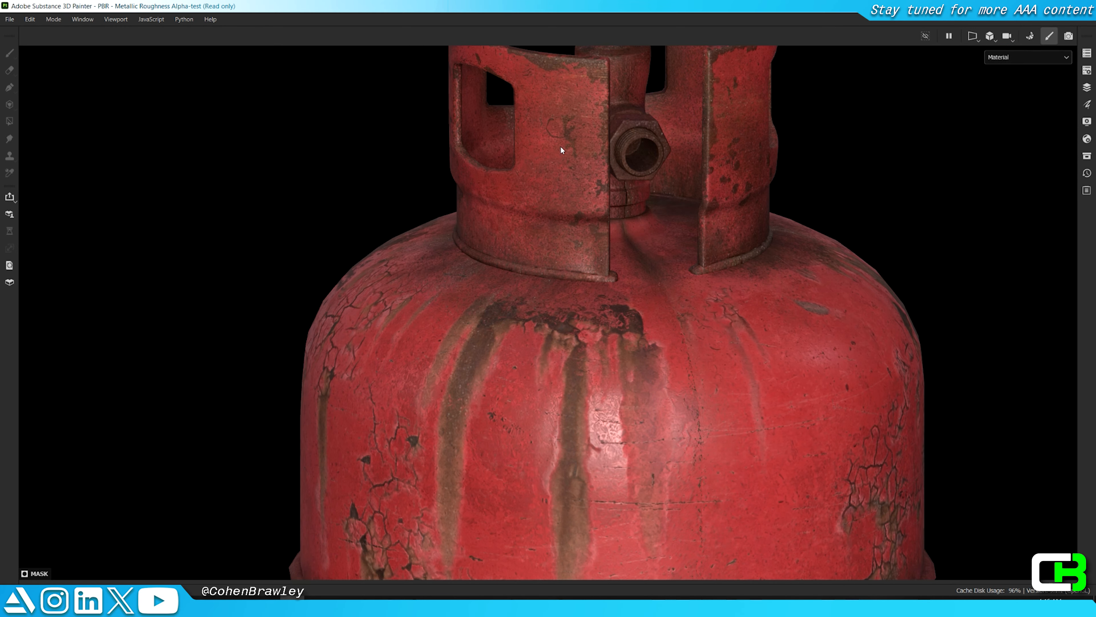
pyautogui.keyDown('alt'); pyautogui.moveTo(532, 136); pyautogui.dragTo(609, 407); pyautogui.keyUp('alt')
pyautogui.press('Tab')
pyautogui.press('Tab')
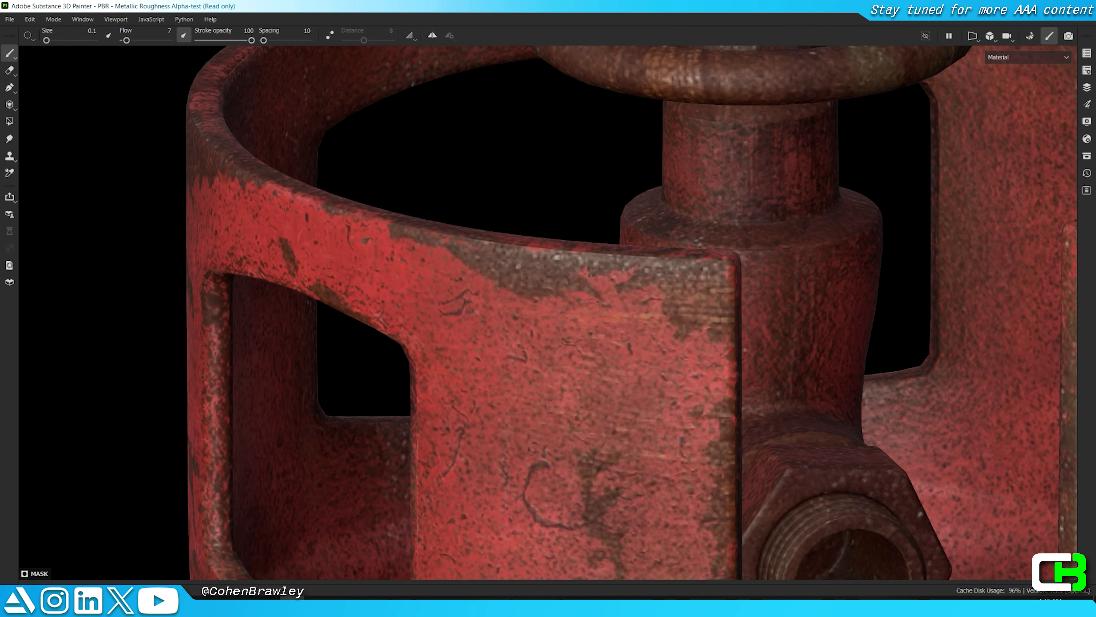
pyautogui.scroll(4, 532, 254)
pyautogui.moveTo(497, 245)
pyautogui.mouseDown()
pyautogui.moveTo(773, 253)
pyautogui.moveTo(801, 243)
pyautogui.mouseUp()
pyautogui.moveTo(759, 277); pyautogui.dragTo(747, 325)
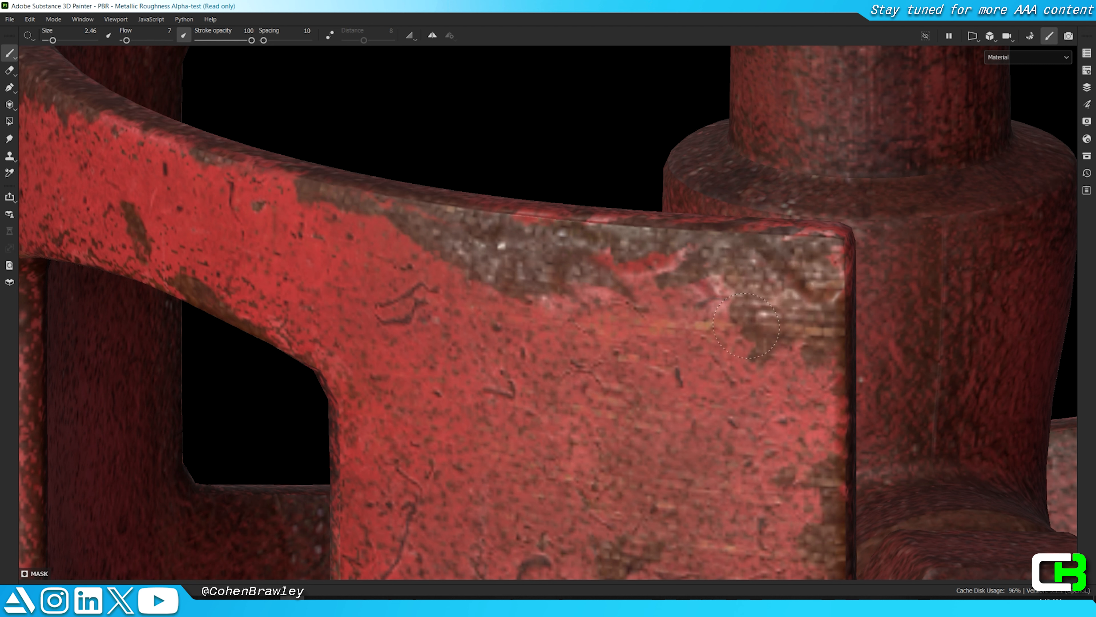
pyautogui.moveTo(836, 276)
pyautogui.mouseDown()
pyautogui.moveTo(801, 336)
pyautogui.moveTo(821, 401)
pyautogui.mouseUp()
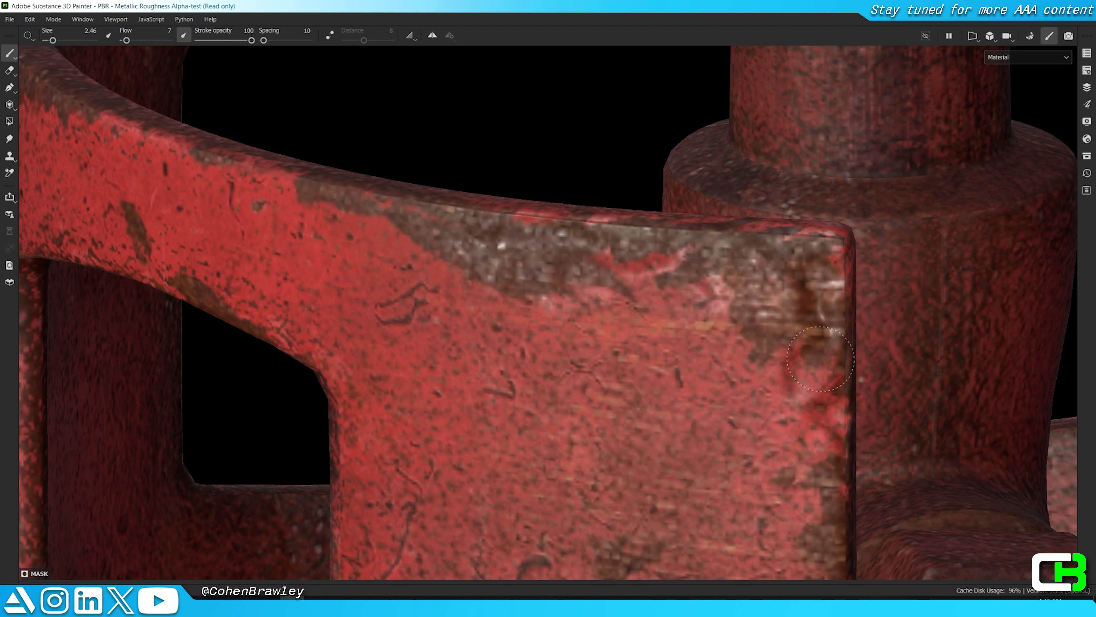
# Step: Reduce the brush size to 0.98 and paint finer dents along the collar's top rim near the gap corner
pyautogui.scroll(-10, 797, 383)
pyautogui.moveTo(673, 372)
pyautogui.keyDown('alt'); pyautogui.mouseDown()
pyautogui.moveTo(861, 223)
pyautogui.moveTo(667, 281)
pyautogui.moveTo(654, 342)
pyautogui.mouseUp(); pyautogui.keyUp('alt')
pyautogui.scroll(3, 667, 304)
pyautogui.keyDown('ctrl'); pyautogui.moveTo(671, 264); pyautogui.dragTo(660, 265, button='right'); pyautogui.keyUp('ctrl')
pyautogui.scroll(10, 671, 264)
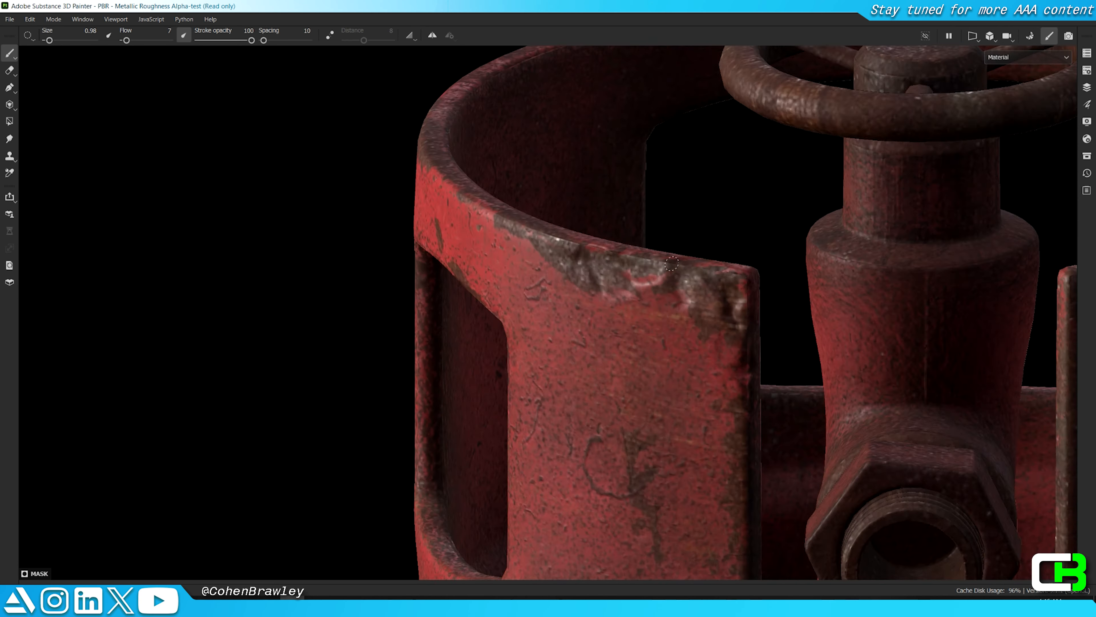
pyautogui.scroll(4, 595, 269)
pyautogui.moveTo(610, 265); pyautogui.dragTo(638, 258)
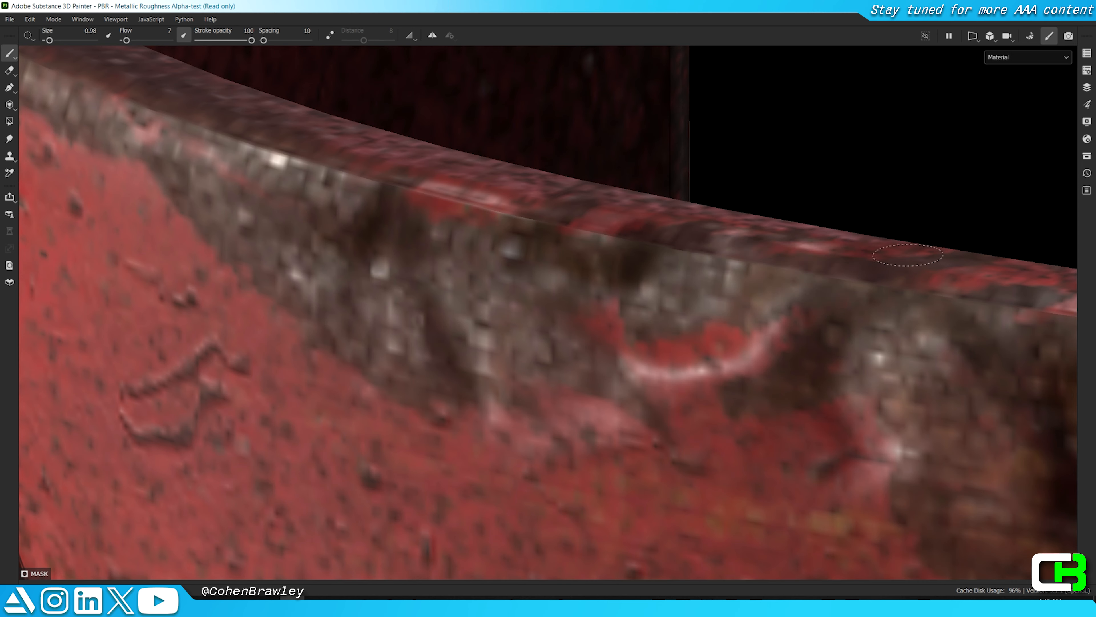
pyautogui.keyDown('alt'); pyautogui.moveTo(876, 311); pyautogui.dragTo(648, 260); pyautogui.keyUp('alt')
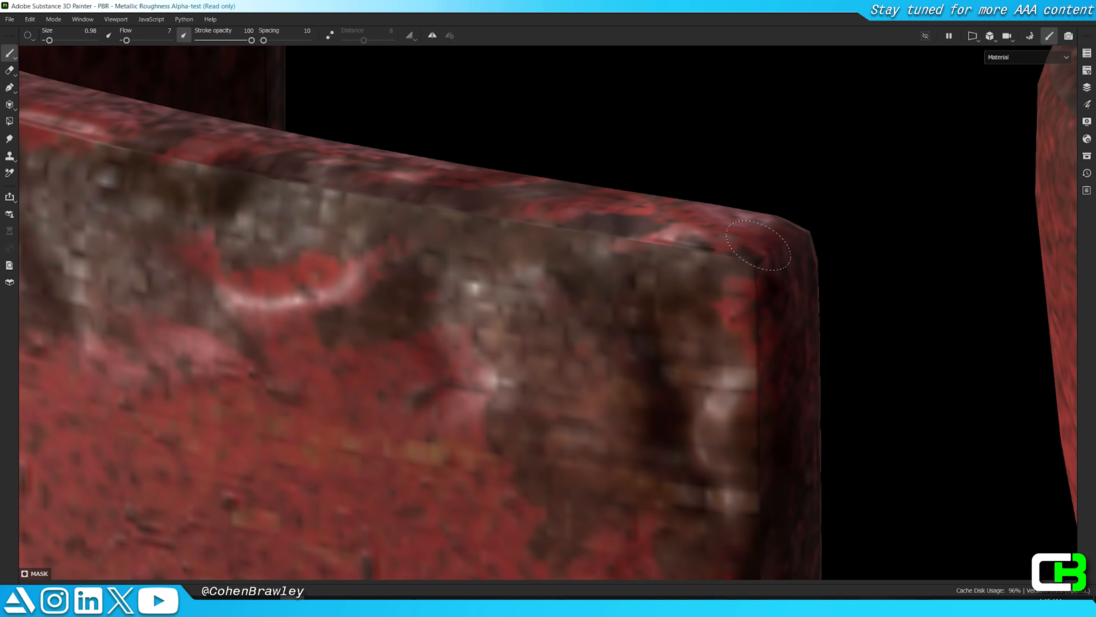
# Step: Set the brush size to 1.77 and dent the collar's top edge at the opposite corner of the gap
pyautogui.scroll(-15, 731, 356)
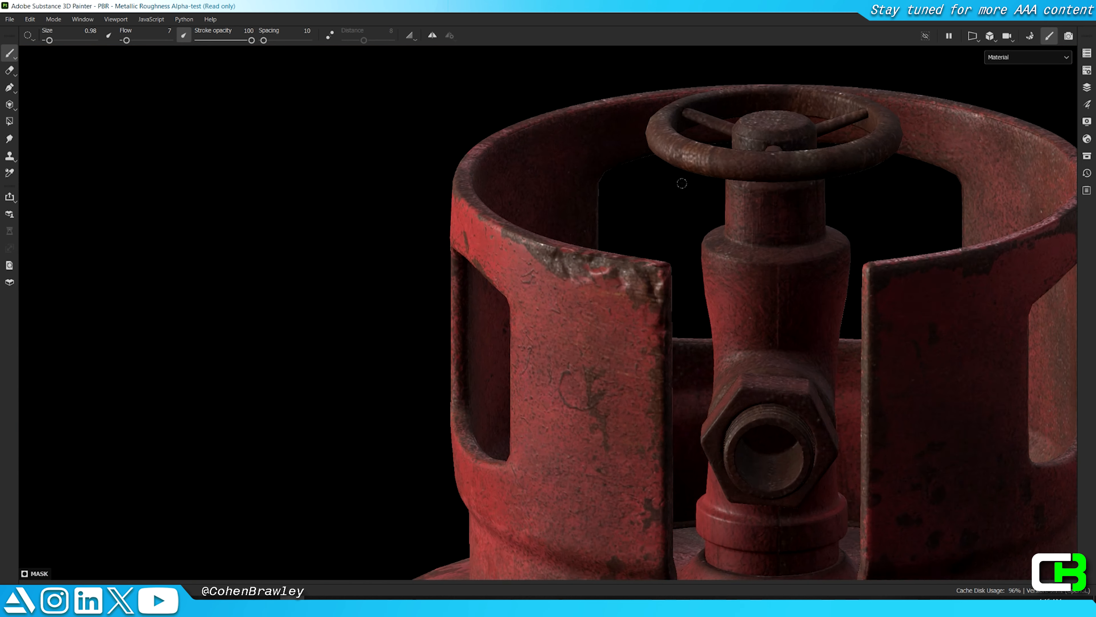
pyautogui.keyDown('alt'); pyautogui.moveTo(604, 321); pyautogui.dragTo(658, 304); pyautogui.keyUp('alt')
pyautogui.scroll(5, 617, 256)
pyautogui.scroll(6, 617, 255)
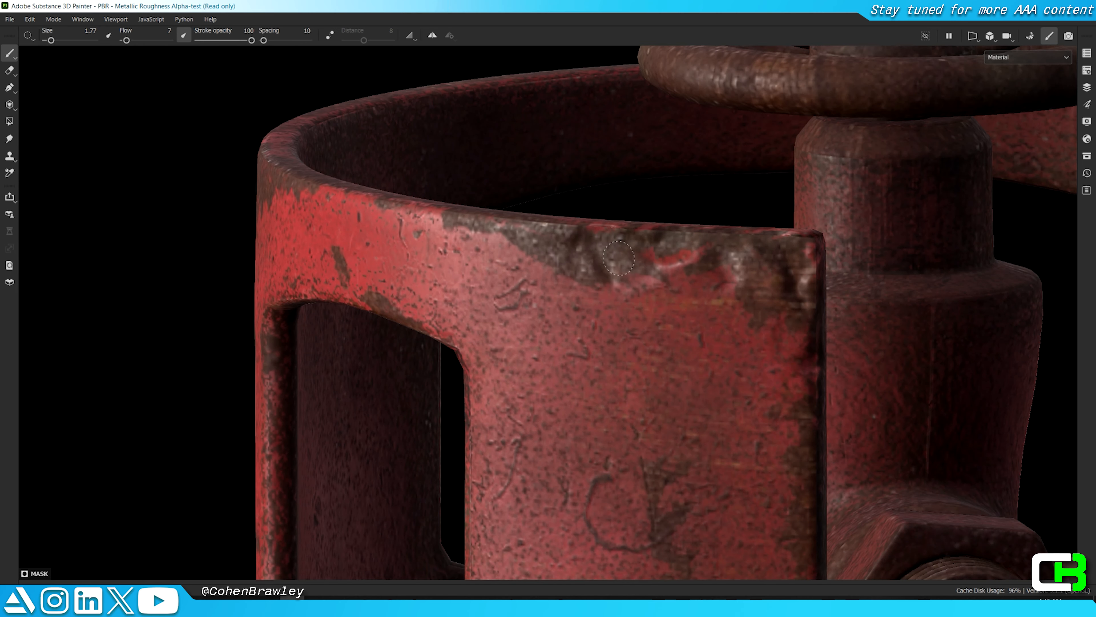
pyautogui.scroll(-10, 509, 239)
pyautogui.keyDown('alt'); pyautogui.moveTo(475, 320); pyautogui.dragTo(575, 288); pyautogui.keyUp('alt')
pyautogui.scroll(10, 575, 288)
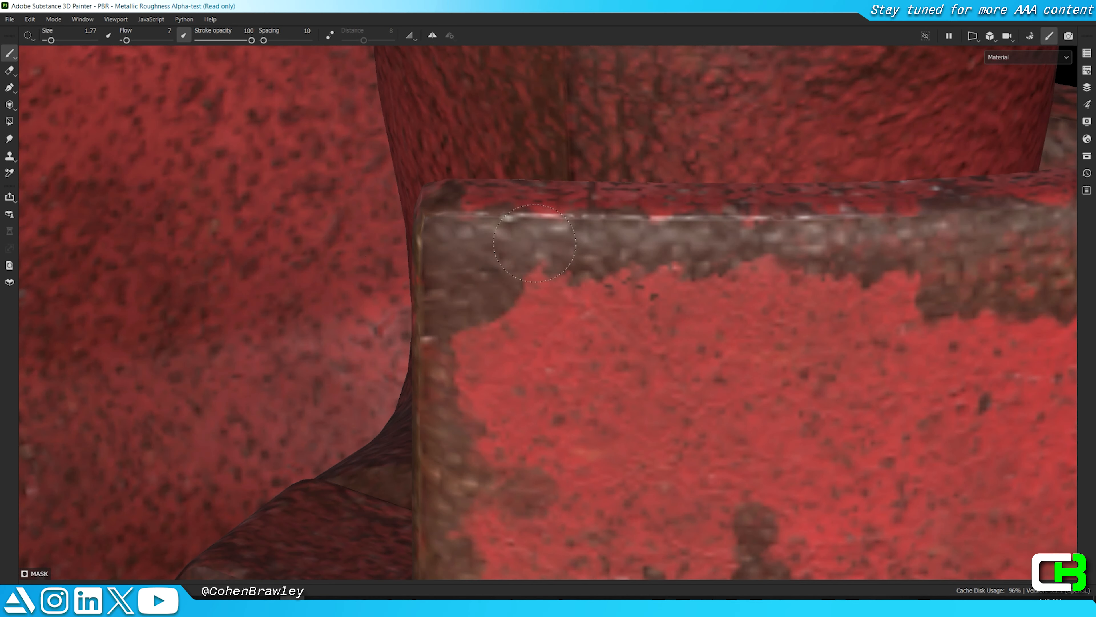
pyautogui.scroll(-10, 647, 218)
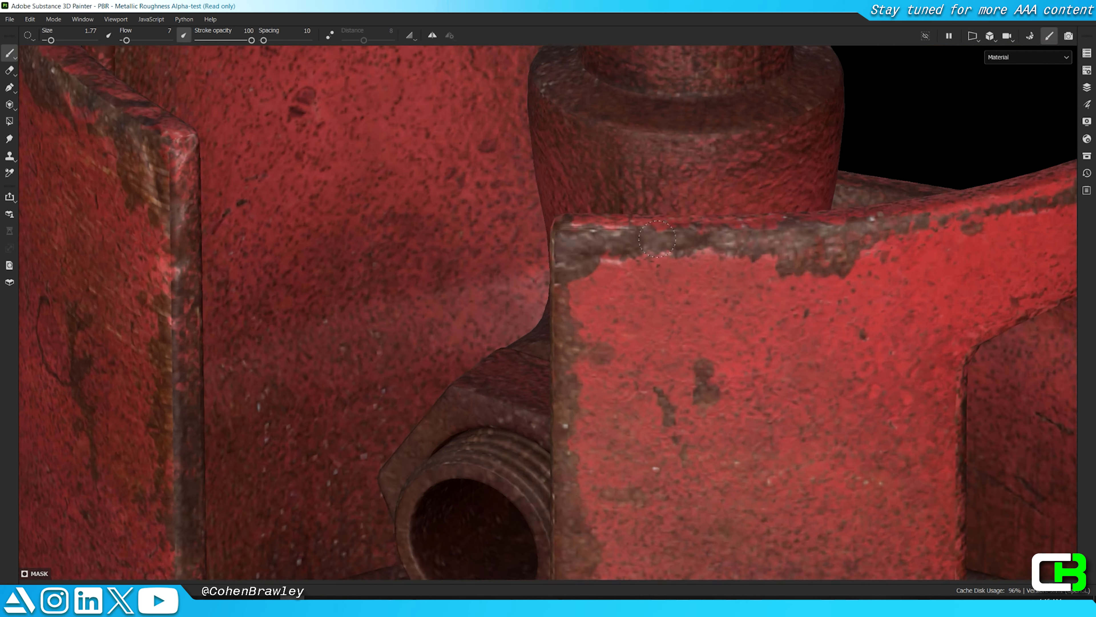
# Step: Continue denting the worn top rim around the collar, above its side cutouts, with the 1.77 brush
pyautogui.keyDown('alt'); pyautogui.moveTo(648, 217); pyautogui.dragTo(542, 257); pyautogui.keyUp('alt')
pyautogui.scroll(10, 542, 258)
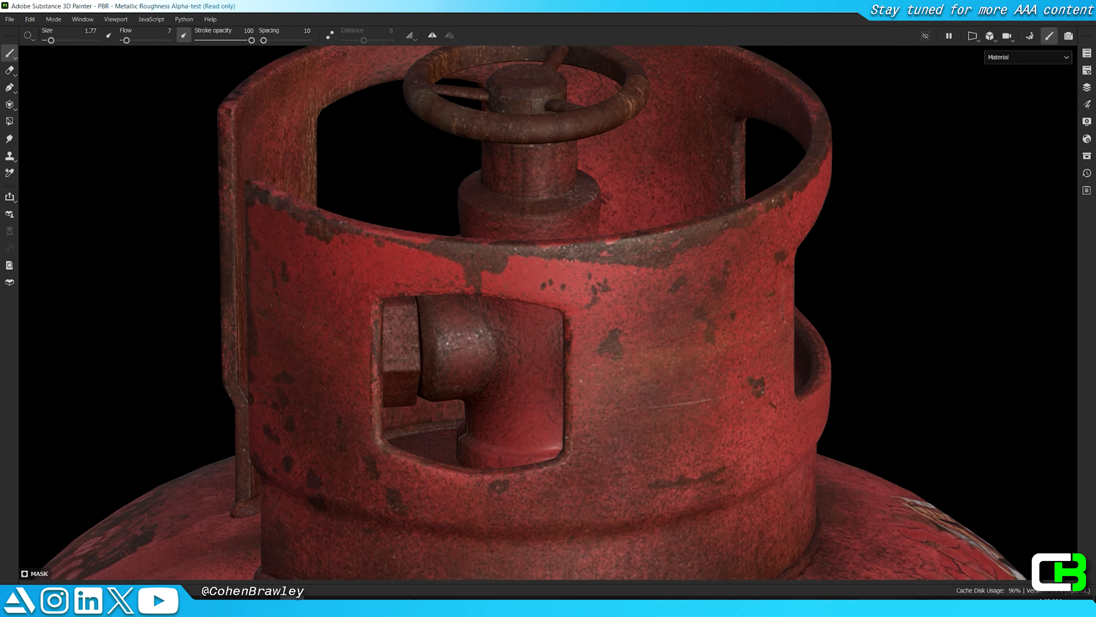
pyautogui.scroll(-10, 381, 285)
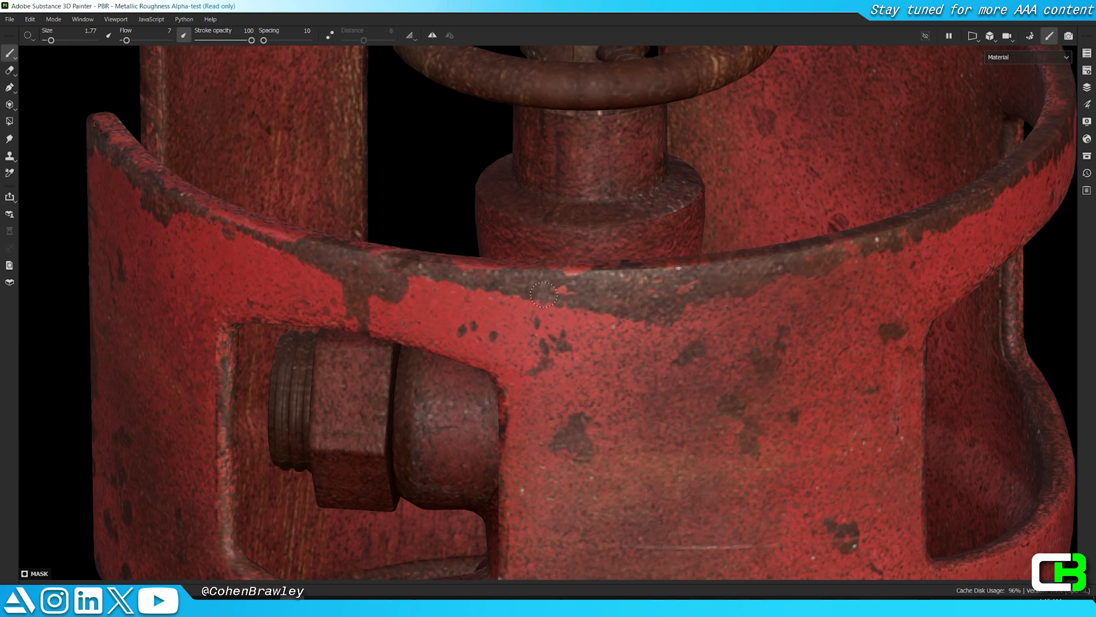
pyautogui.scroll(8, 798, 246)
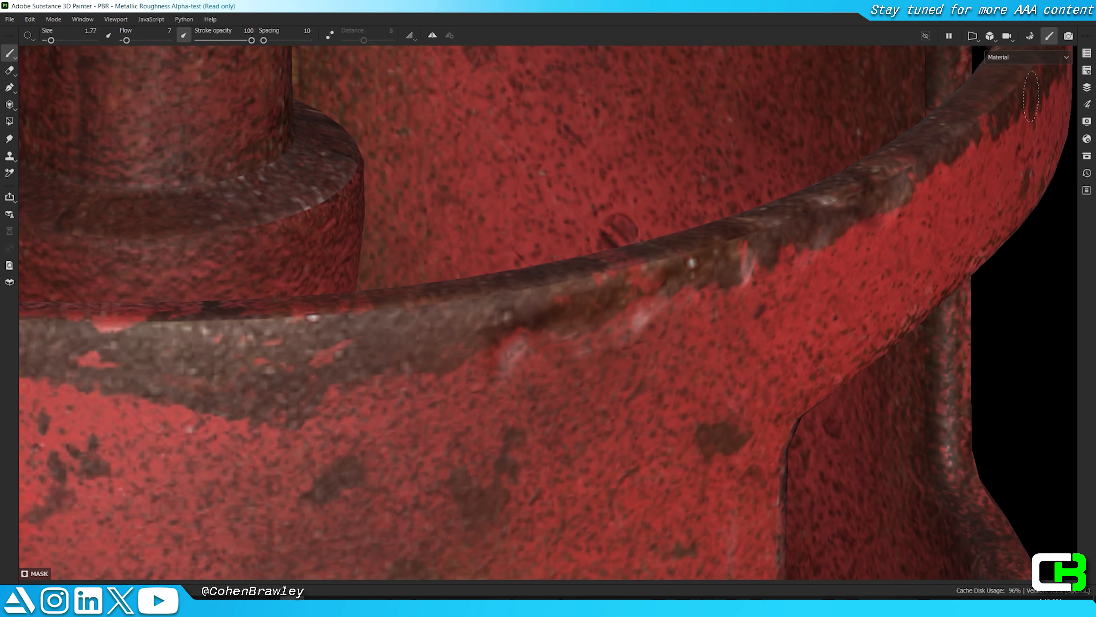
pyautogui.scroll(-10, 702, 262)
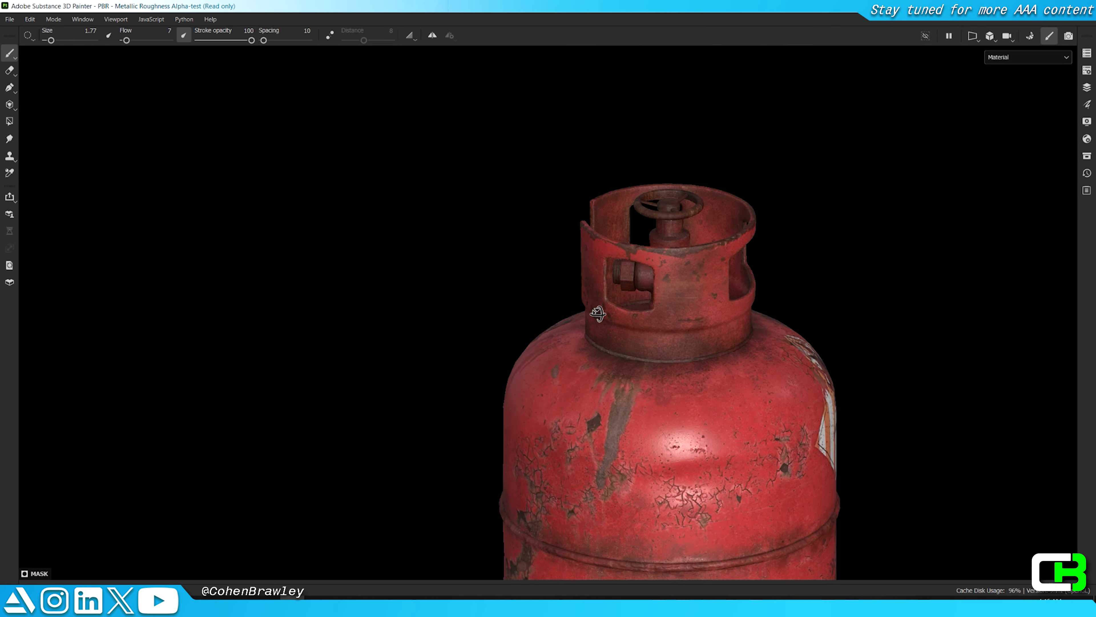
pyautogui.scroll(10, 578, 353)
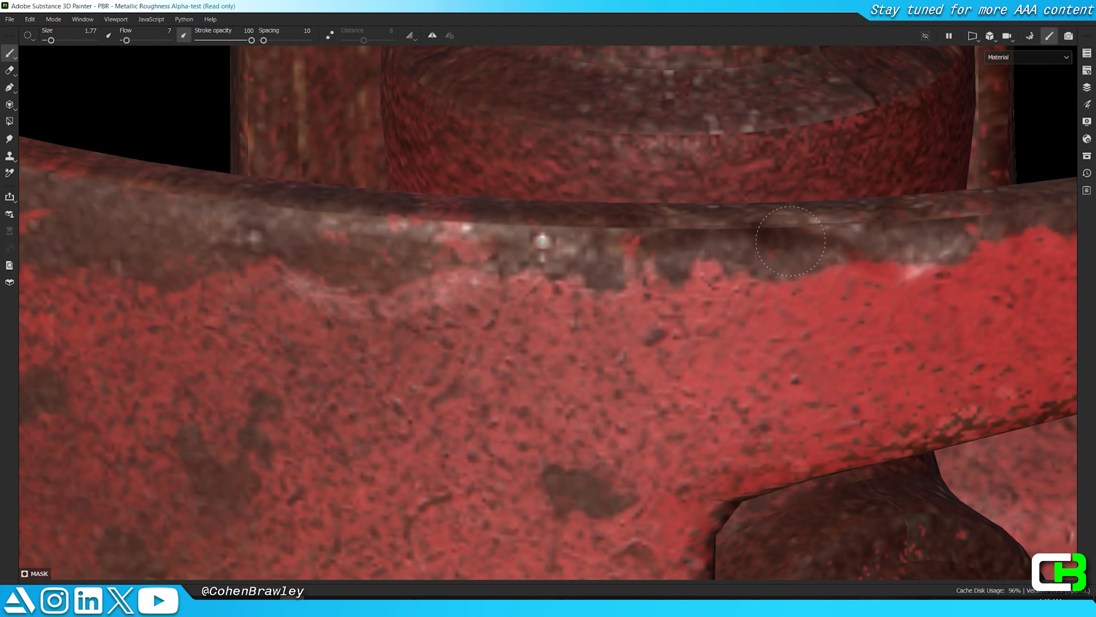
# Step: Add an anchor point to the mask of the custom dents - small layer
pyautogui.scroll(-10, 829, 297)
pyautogui.keyDown('alt'); pyautogui.moveTo(621, 311); pyautogui.dragTo(574, 402); pyautogui.keyUp('alt')
pyautogui.scroll(4, 691, 294)
pyautogui.scroll(-3, 682, 279)
pyautogui.scroll(4, 562, 347)
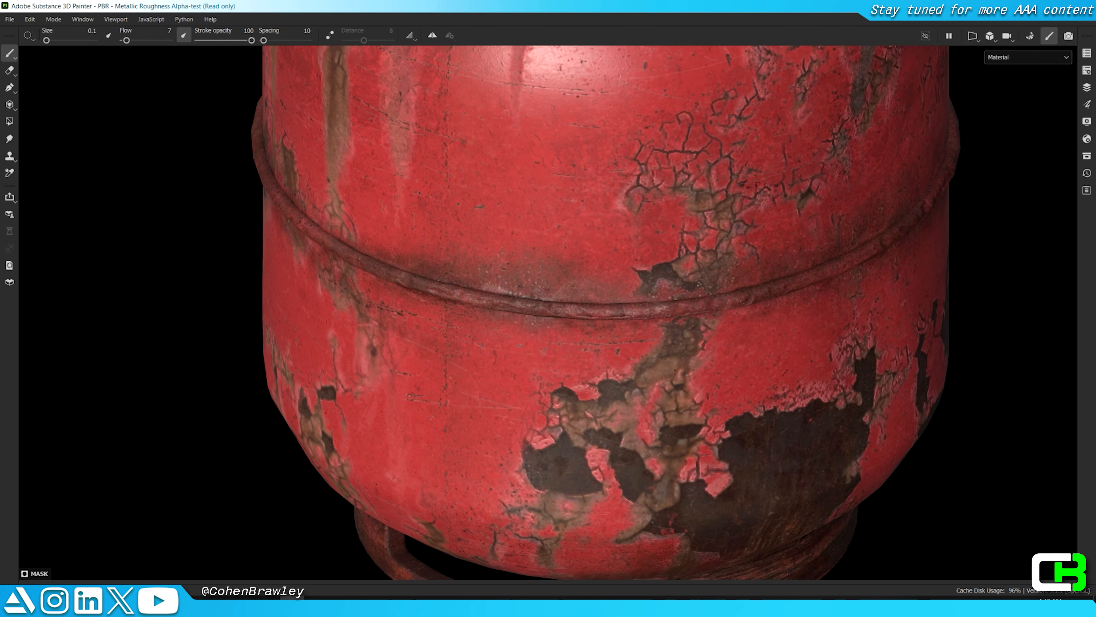
pyautogui.press('Tab')
pyautogui.scroll(4, 604, 302)
pyautogui.rightClick(908, 76)
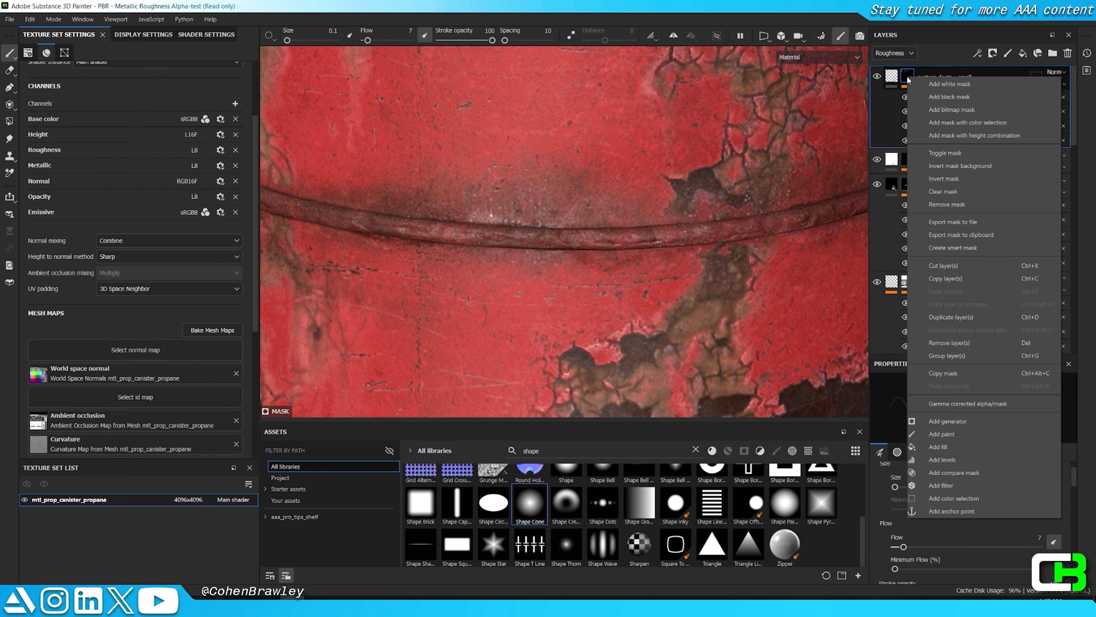
pyautogui.click(951, 510)
# Step: Copy the rust wear layer and paste it above the custom dents - small layer
pyautogui.scroll(-5, 961, 182)
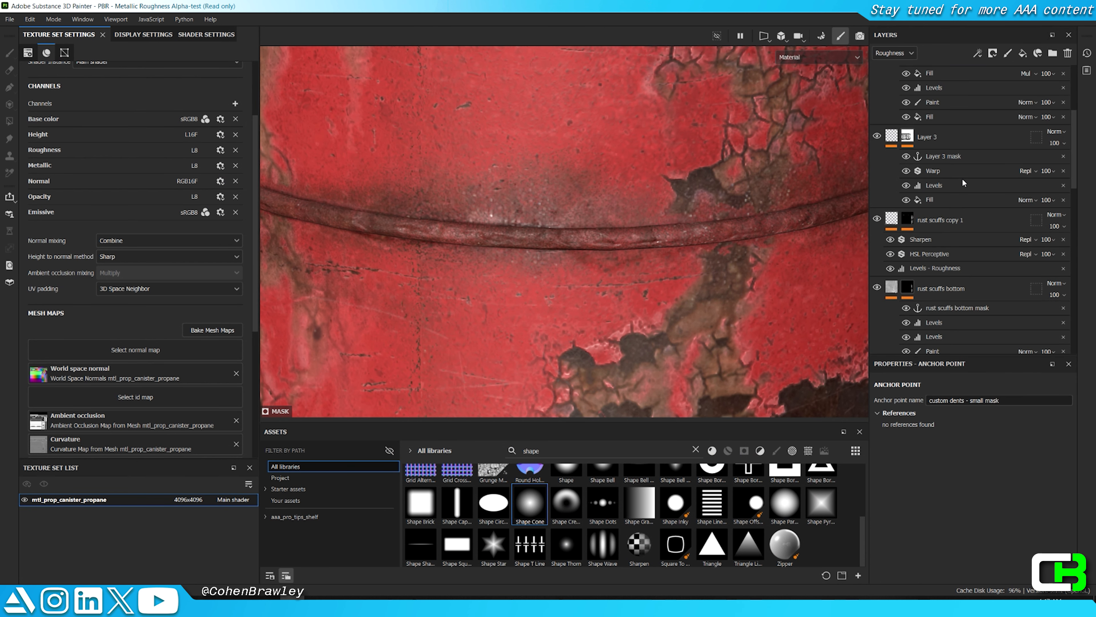
pyautogui.scroll(-1, 962, 214)
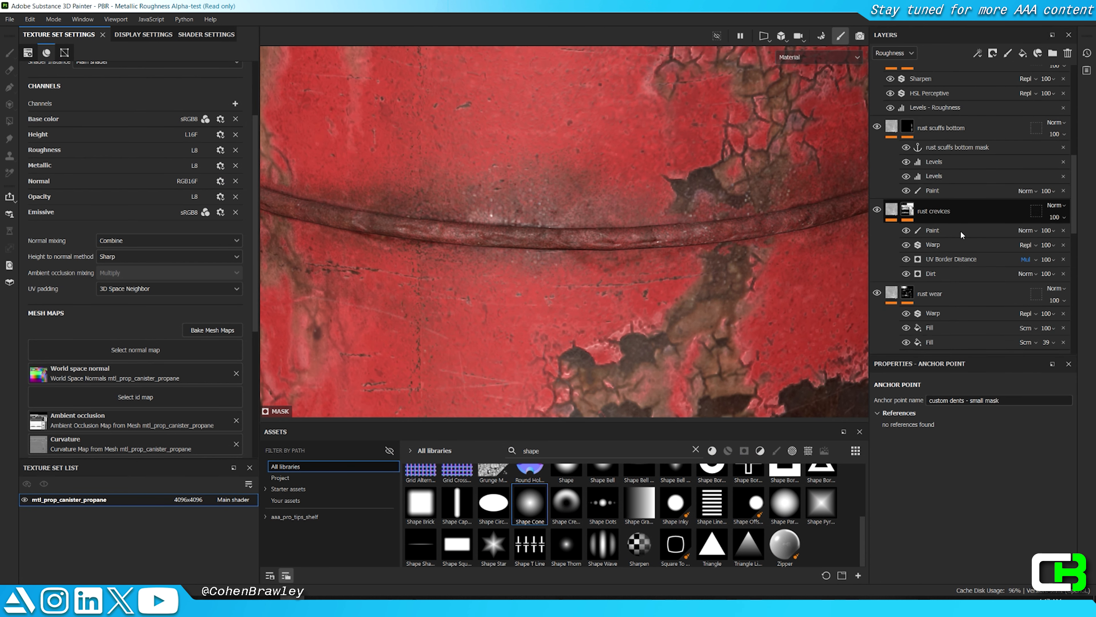
pyautogui.rightClick(960, 286)
pyautogui.click(974, 203)
pyautogui.scroll(6, 941, 208)
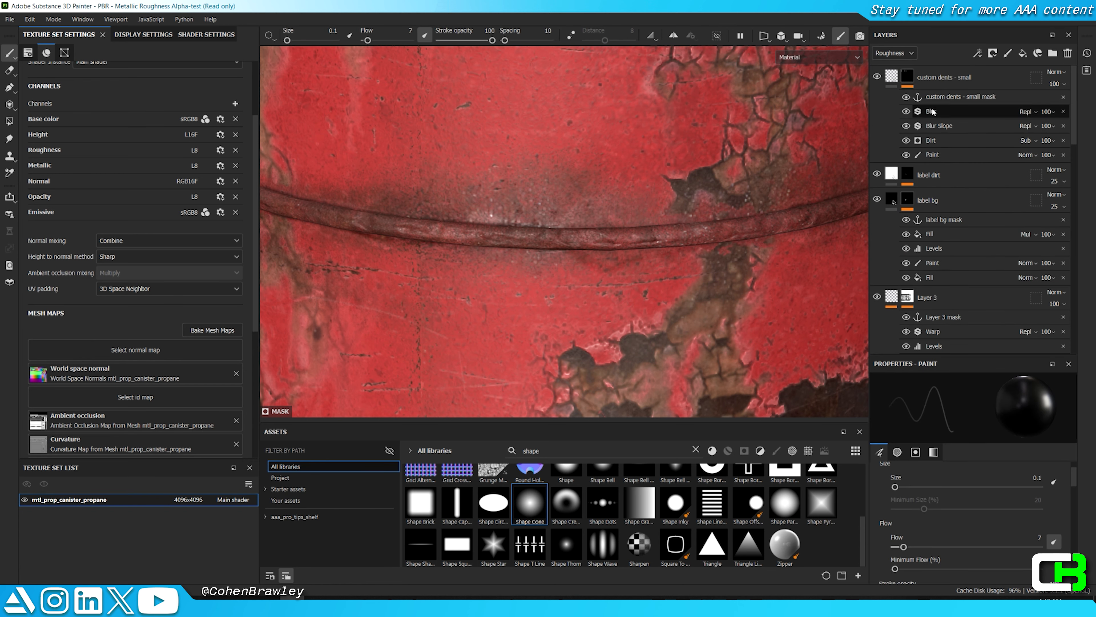
pyautogui.rightClick(963, 74)
pyautogui.click(980, 286)
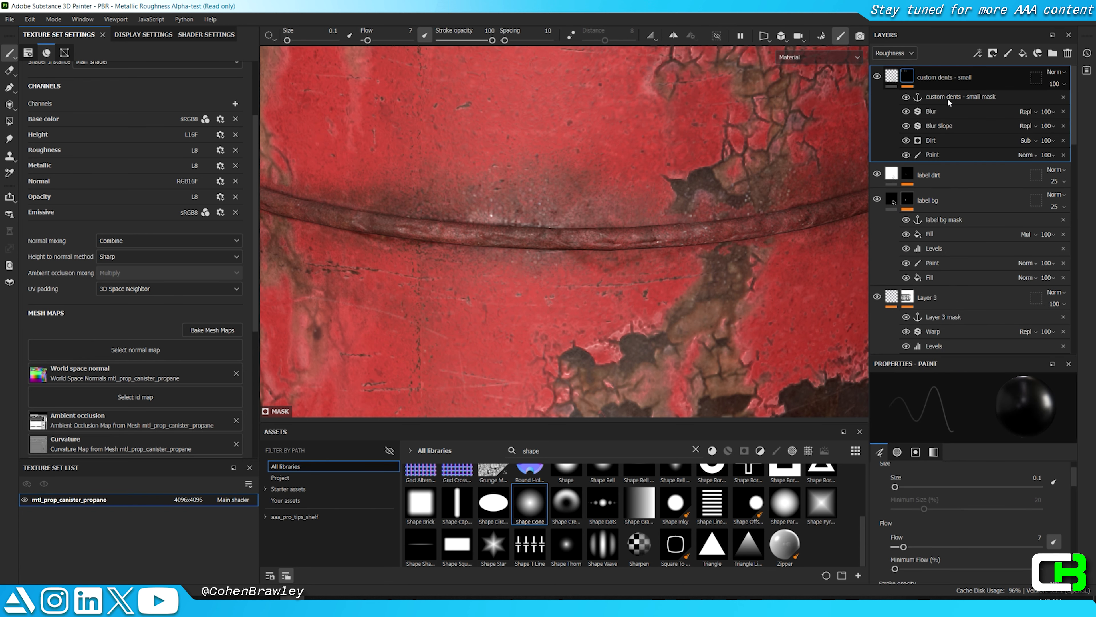
# Step: Give the rust wear layer a black mask with a fill driven by the custom dents - small mask anchor point
pyautogui.rightClick(937, 86)
pyautogui.click(954, 96)
pyautogui.rightClick(946, 86)
pyautogui.click(974, 506)
pyautogui.click(969, 429)
pyautogui.click(1018, 434)
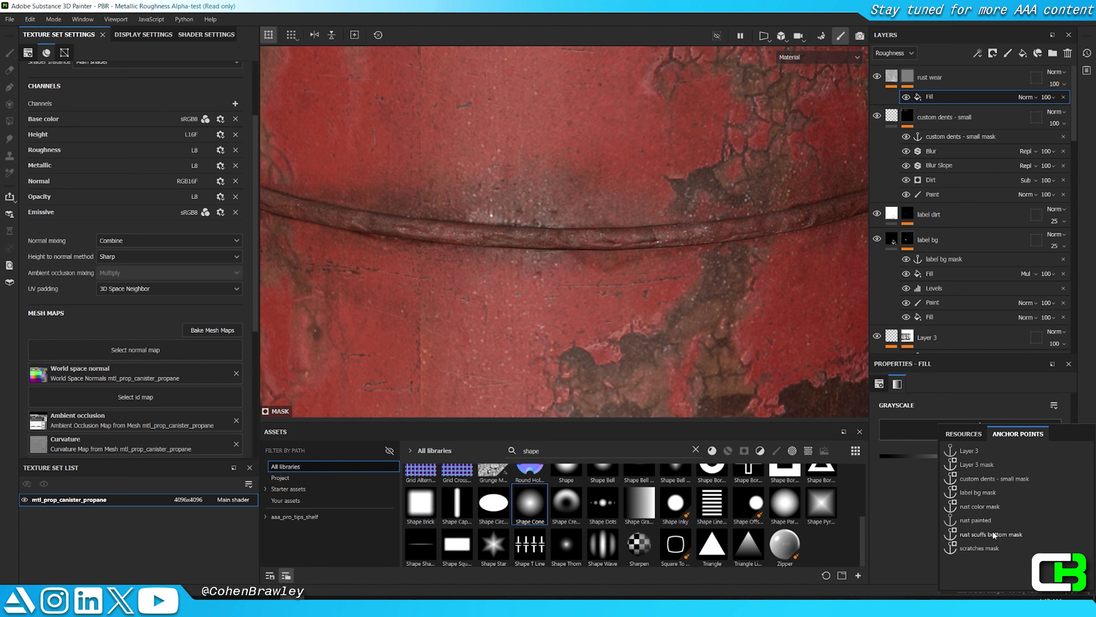
pyautogui.click(997, 479)
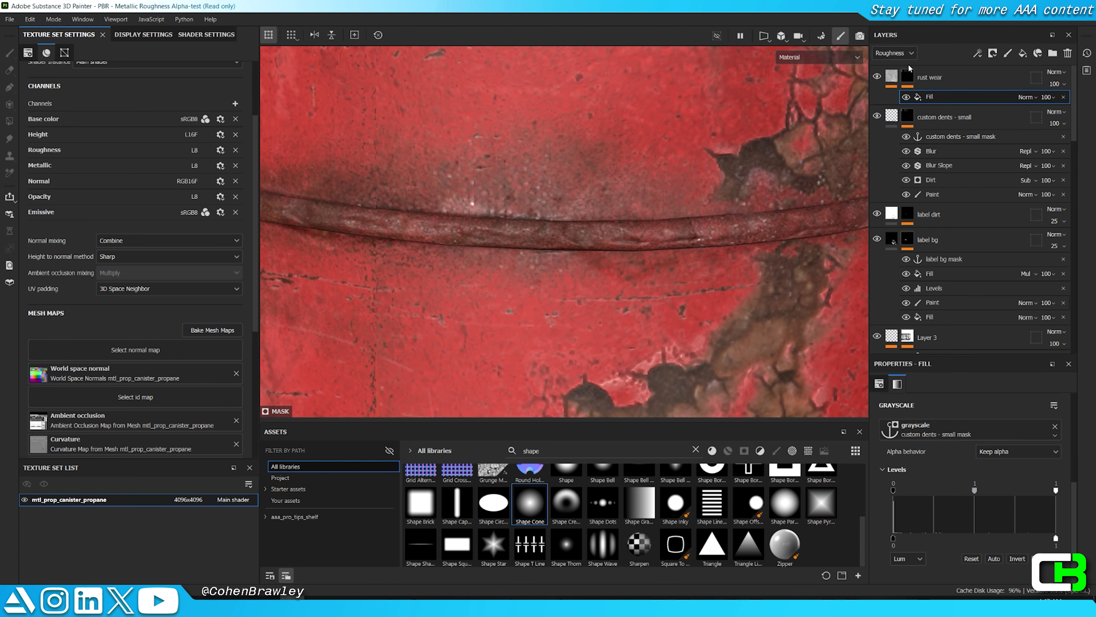
# Step: Add Levels to the rust wear mask and narrow the input range to about 0.14 to 0.24
pyautogui.keyDown('alt'); pyautogui.click(906, 74); pyautogui.keyUp('alt')
pyautogui.rightClick(906, 73)
pyautogui.click(946, 454)
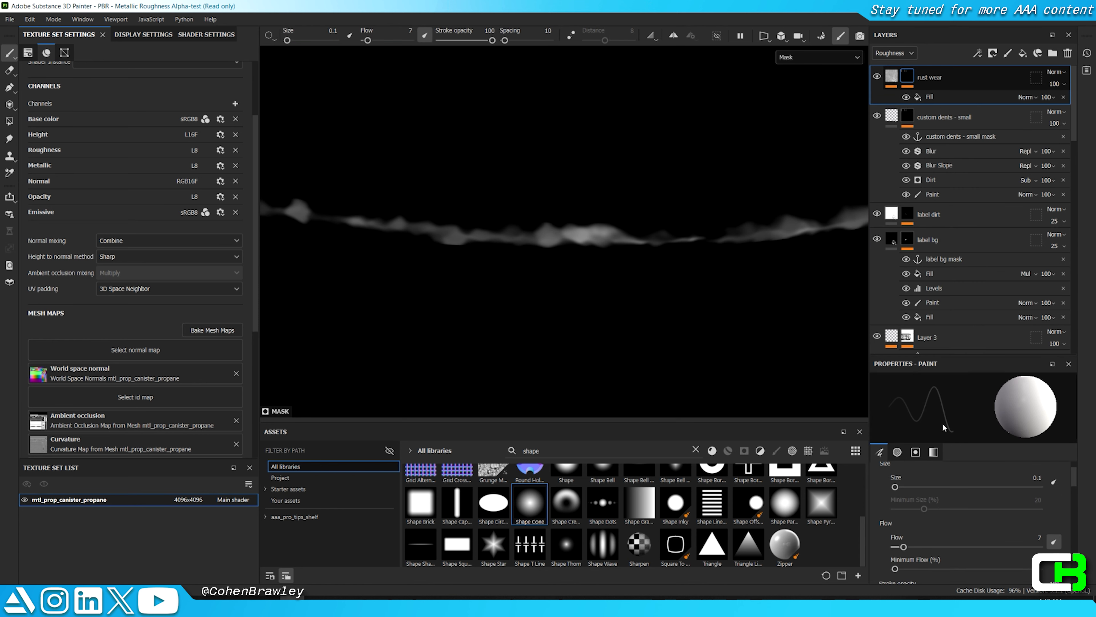
pyautogui.moveTo(1066, 409); pyautogui.dragTo(910, 410)
pyautogui.press('m')
pyautogui.press('Tab')
pyautogui.keyDown('alt'); pyautogui.moveTo(634, 284); pyautogui.dragTo(618, 276, button='right'); pyautogui.keyUp('alt')
pyautogui.keyDown('alt'); pyautogui.moveTo(617, 277); pyautogui.dragTo(550, 325); pyautogui.keyUp('alt')
pyautogui.keyDown('alt'); pyautogui.moveTo(551, 325); pyautogui.dragTo(700, 311, button='right'); pyautogui.keyUp('alt')
pyautogui.press('Tab')
# Step: Add a Warp filter on top of the Levels in the rust wear mask
pyautogui.click(908, 76)
pyautogui.press('m')
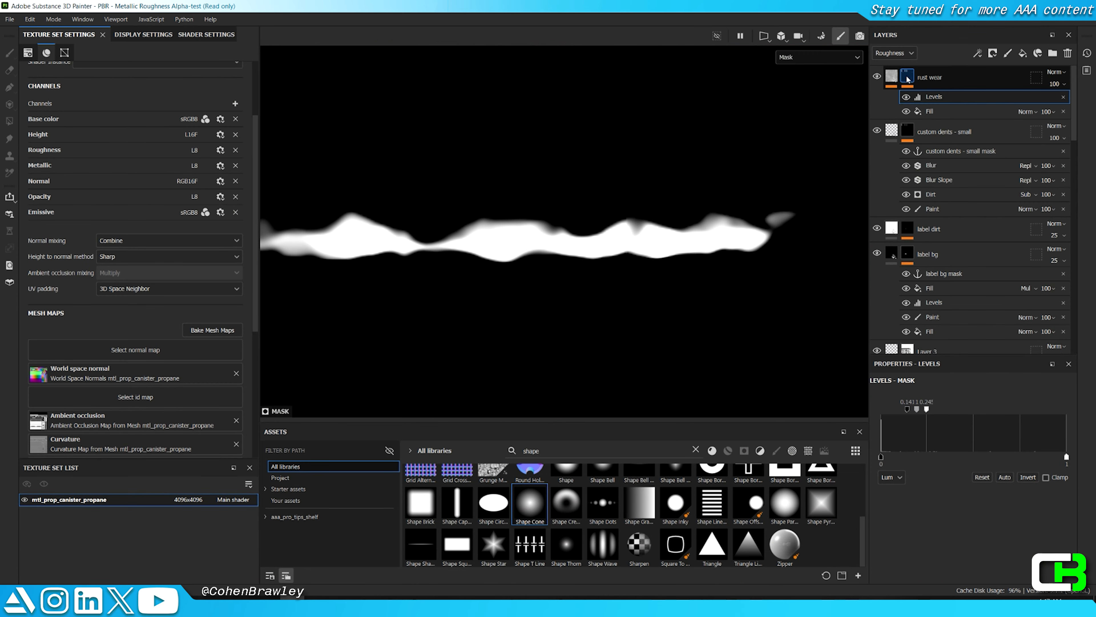
pyautogui.rightClick(906, 76)
pyautogui.click(958, 483)
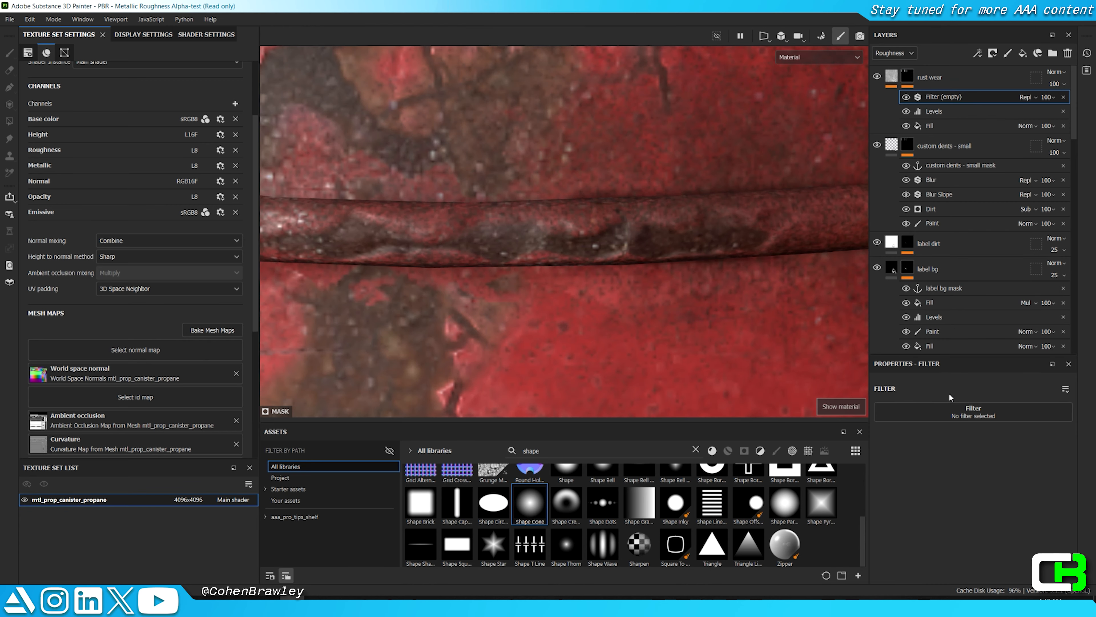
pyautogui.click(944, 410)
pyautogui.click(1042, 512)
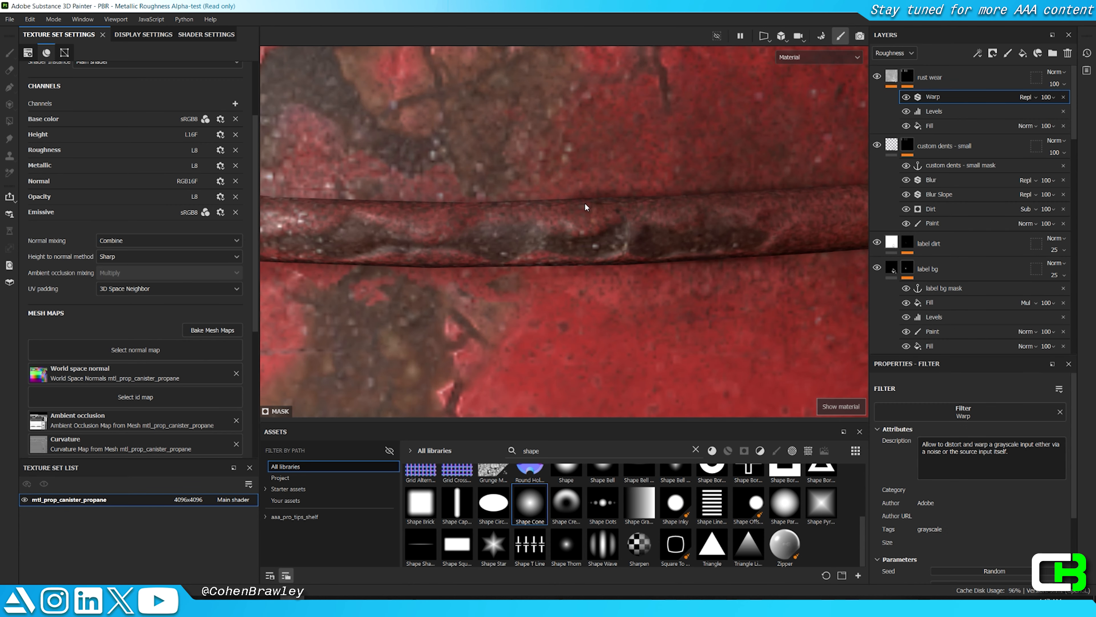
# Step: Set the Warp filter's source tiling to 3.84 and its intensity to 0.011, and check the rust on the canister's ring
pyautogui.press('m')
pyautogui.scroll(-3, 928, 554)
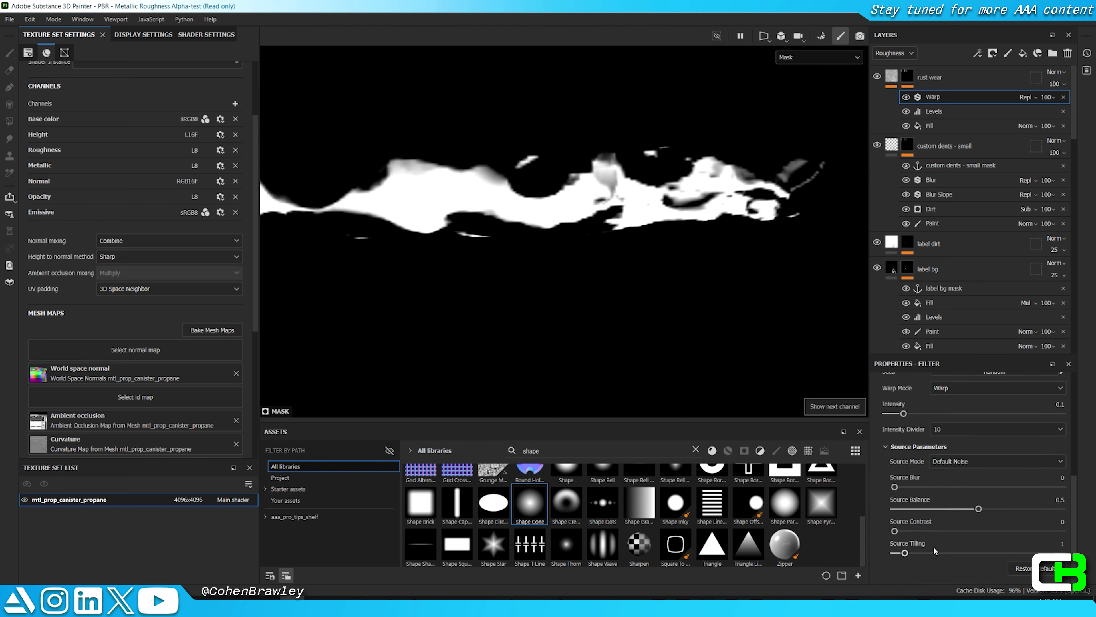
pyautogui.click(934, 552)
pyautogui.moveTo(904, 413); pyautogui.dragTo(889, 413)
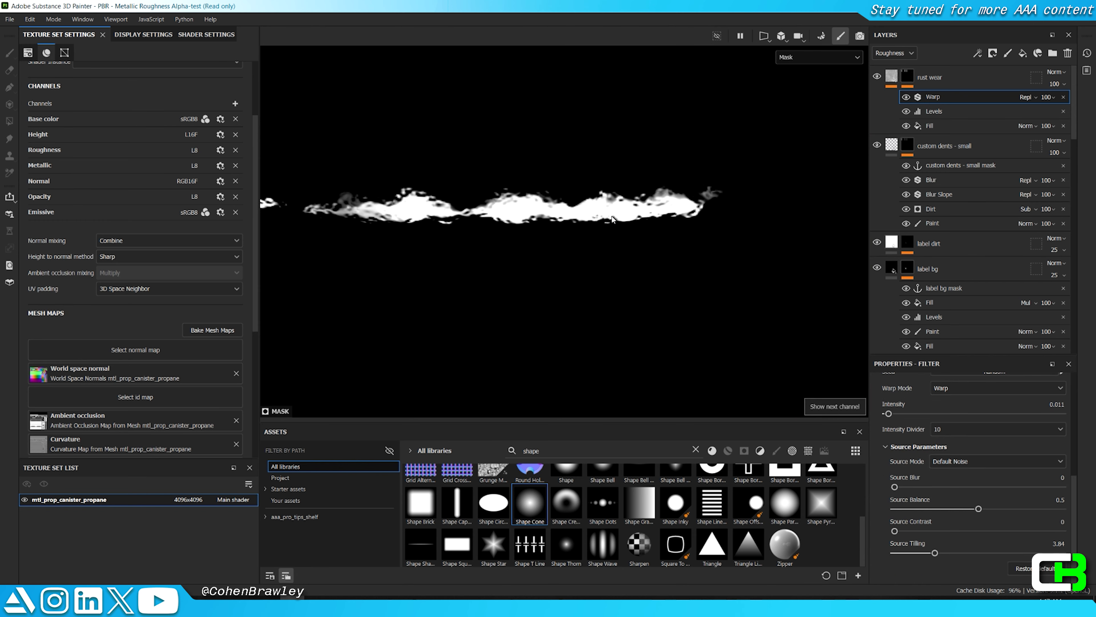
pyautogui.press('m')
pyautogui.press('Tab')
pyautogui.scroll(-5, 630, 294)
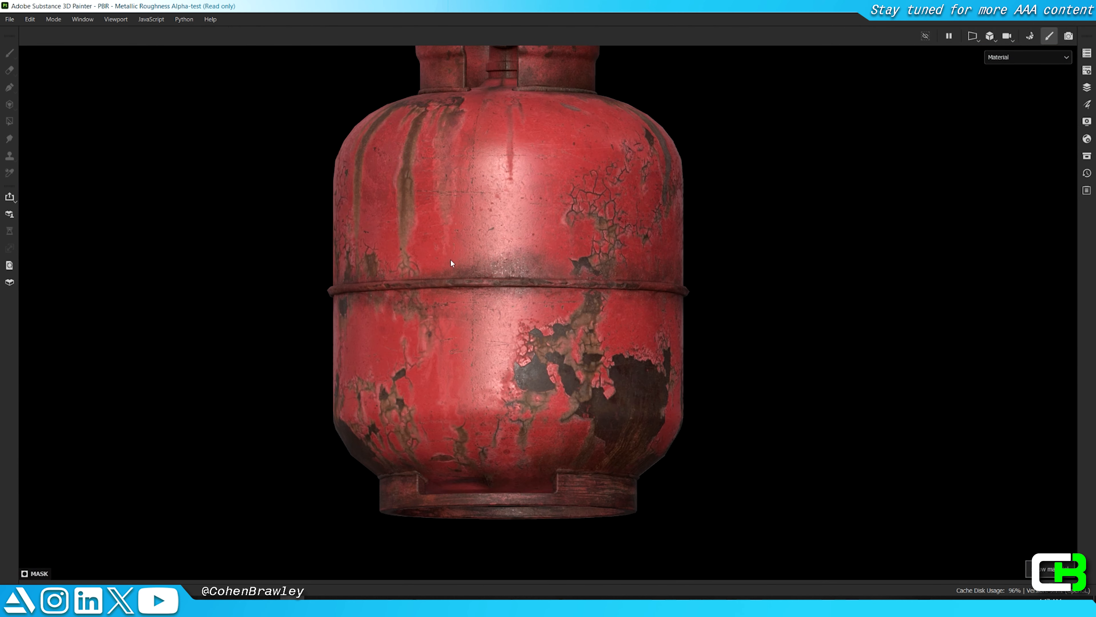
pyautogui.scroll(8, 707, 363)
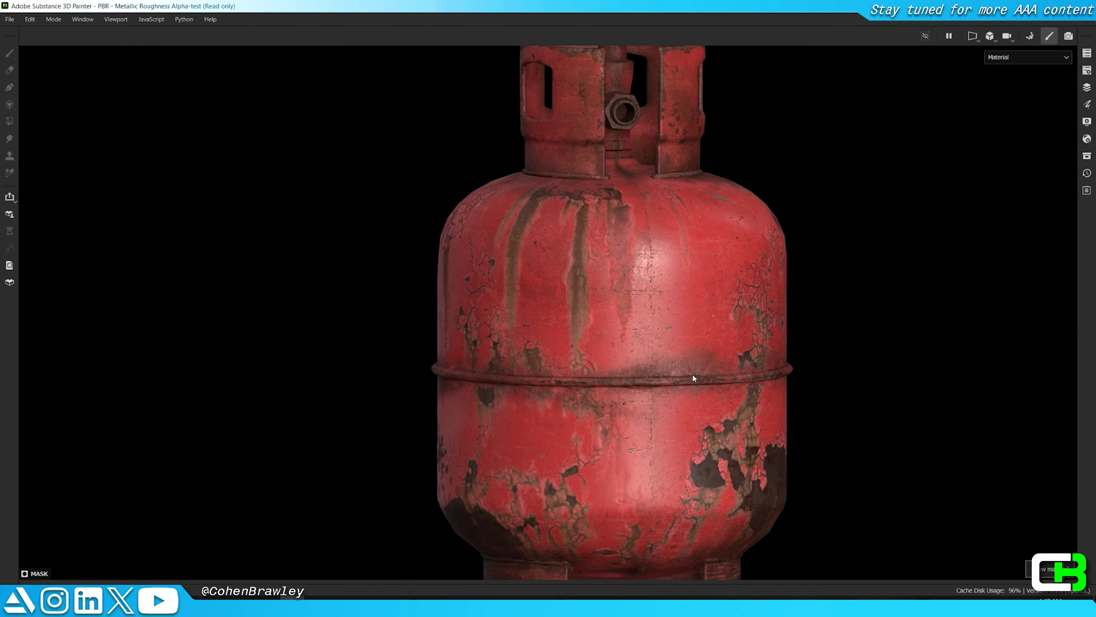
pyautogui.press('Tab')
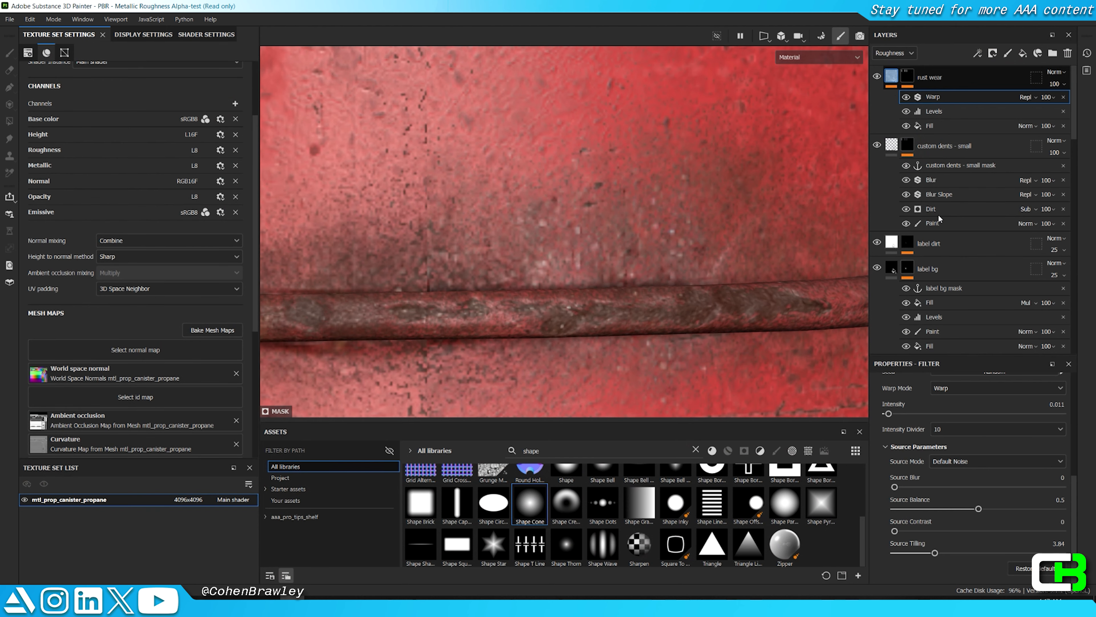
# Step: Turn off the height channel of the rust wear layer's fill and check the ring
pyautogui.click(891, 76)
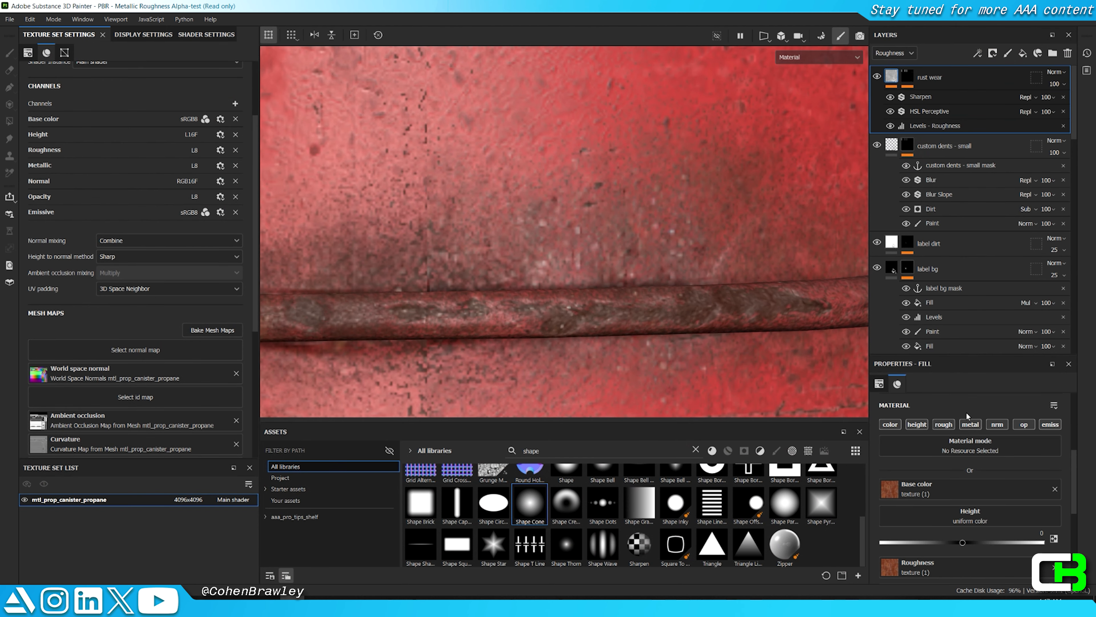
pyautogui.click(916, 425)
pyautogui.scroll(-5, 662, 246)
pyautogui.press('Tab')
pyautogui.keyDown('alt'); pyautogui.moveTo(662, 246); pyautogui.dragTo(726, 285); pyautogui.keyUp('alt')
pyautogui.keyDown('shift'); pyautogui.moveTo(726, 285); pyautogui.dragTo(443, 288, button='right'); pyautogui.keyUp('shift')
pyautogui.scroll(5, 475, 309)
pyautogui.press('Tab')
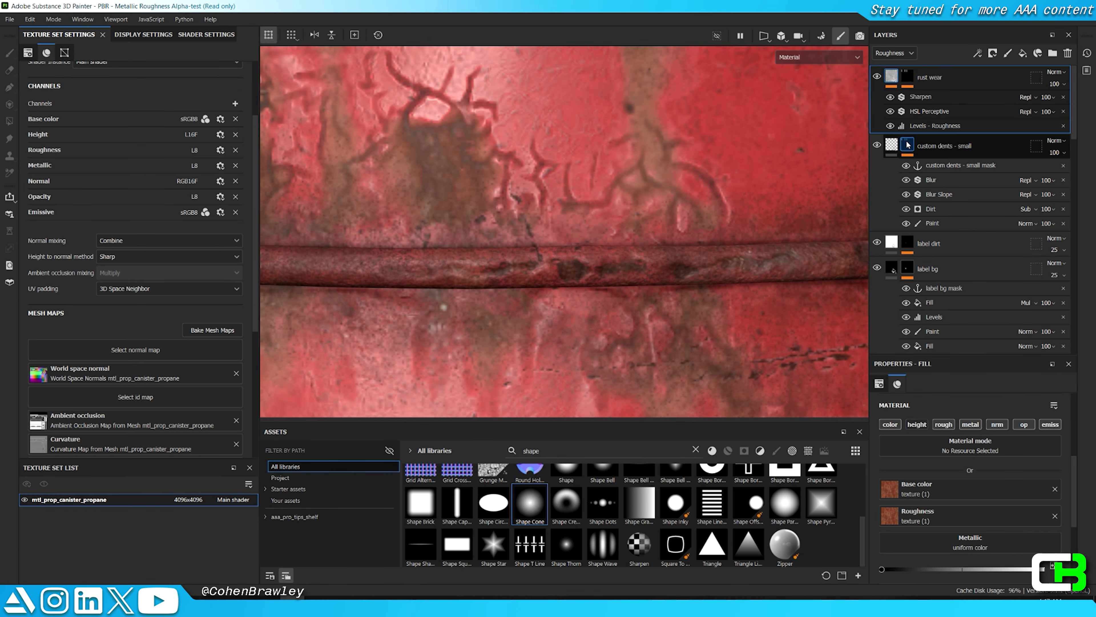
# Step: Examine the custom dents - small mask and compare the ring with the rust wear layer hidden and shown
pyautogui.keyDown('alt'); pyautogui.click(908, 145); pyautogui.keyUp('alt')
pyautogui.press('m')
pyautogui.scroll(-5, 604, 242)
pyautogui.press('Tab')
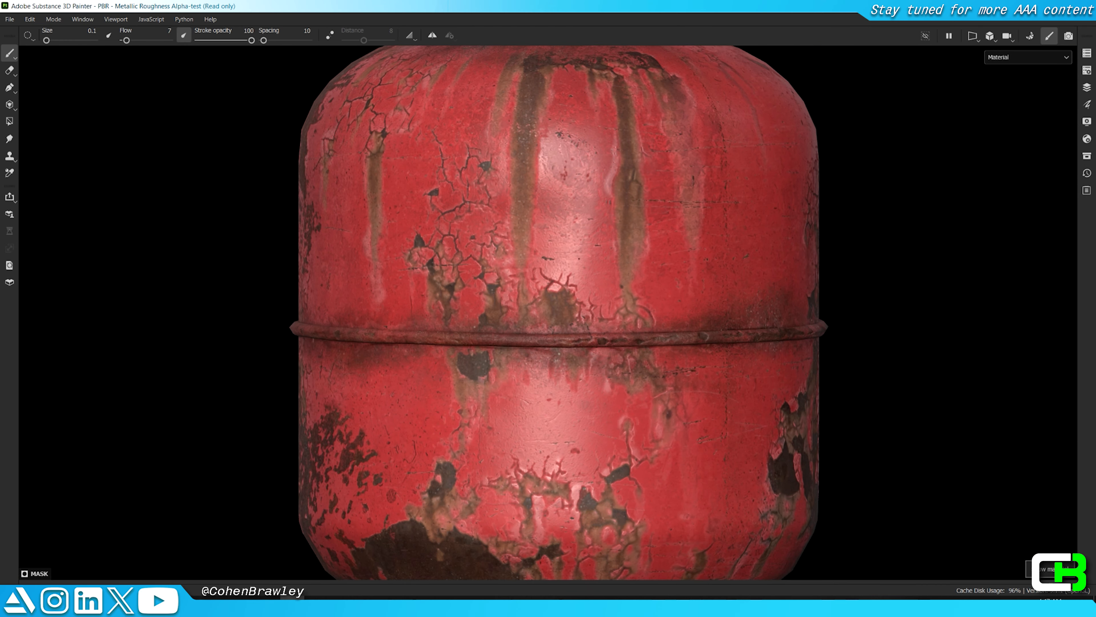
pyautogui.keyDown('alt'); pyautogui.moveTo(621, 267); pyautogui.dragTo(533, 292); pyautogui.keyUp('alt')
pyautogui.scroll(-5, 604, 260)
pyautogui.scroll(8, 604, 260)
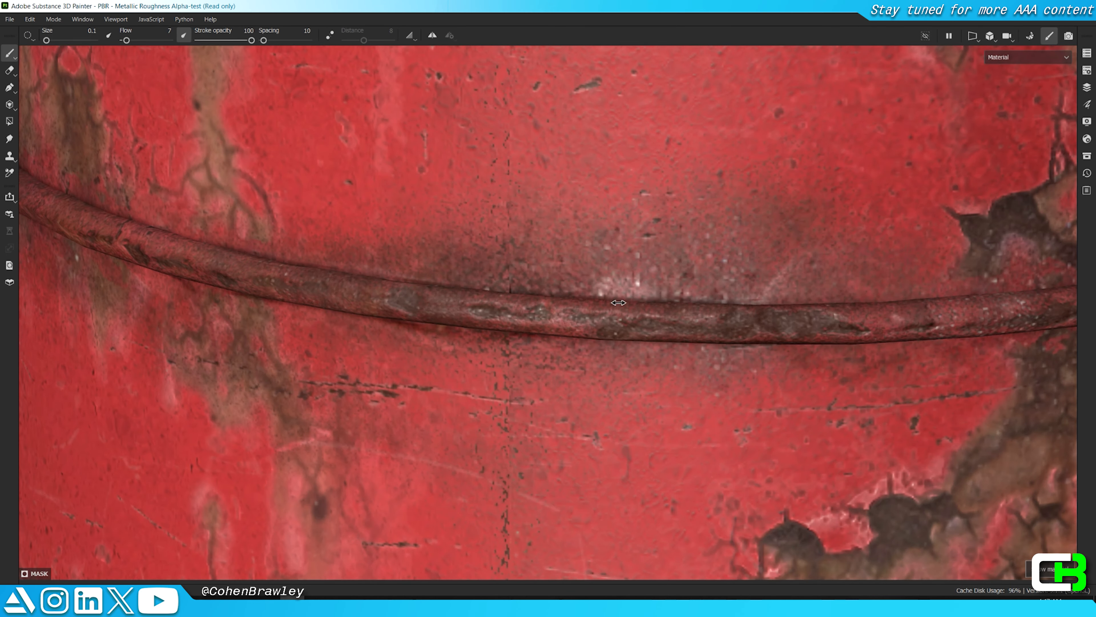
pyautogui.press('Tab')
pyautogui.scroll(3, 508, 267)
pyautogui.click(875, 75)
pyautogui.click(875, 76)
# Step: Re-enable the height channel of the rust wear fill and adjust its height value while checking the ring
pyautogui.click(900, 78)
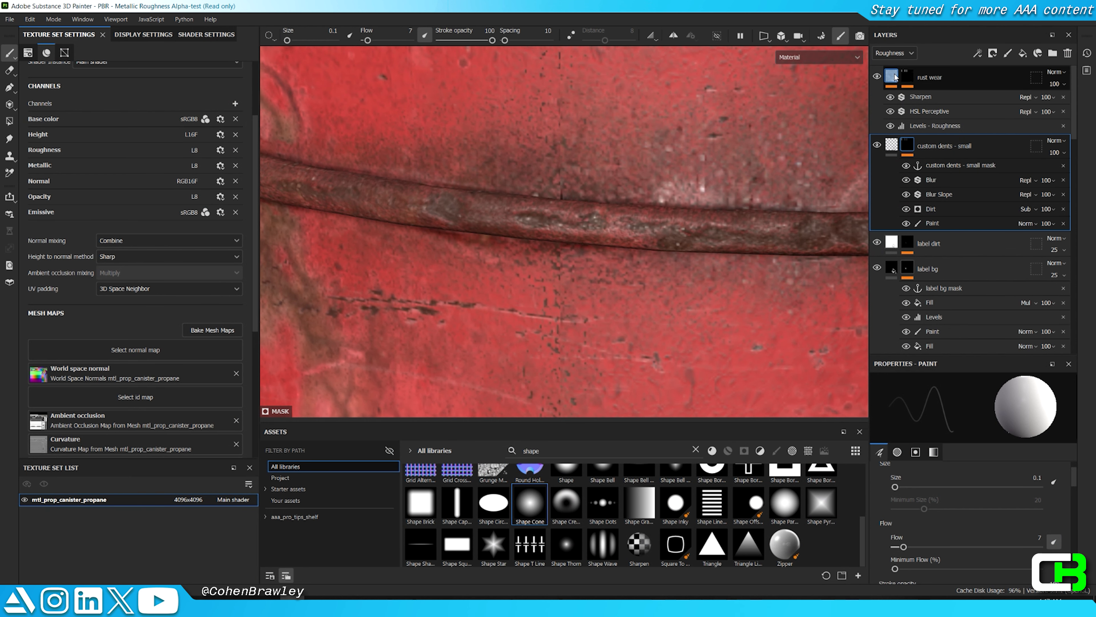
pyautogui.scroll(2, 581, 221)
pyautogui.scroll(-3, 943, 492)
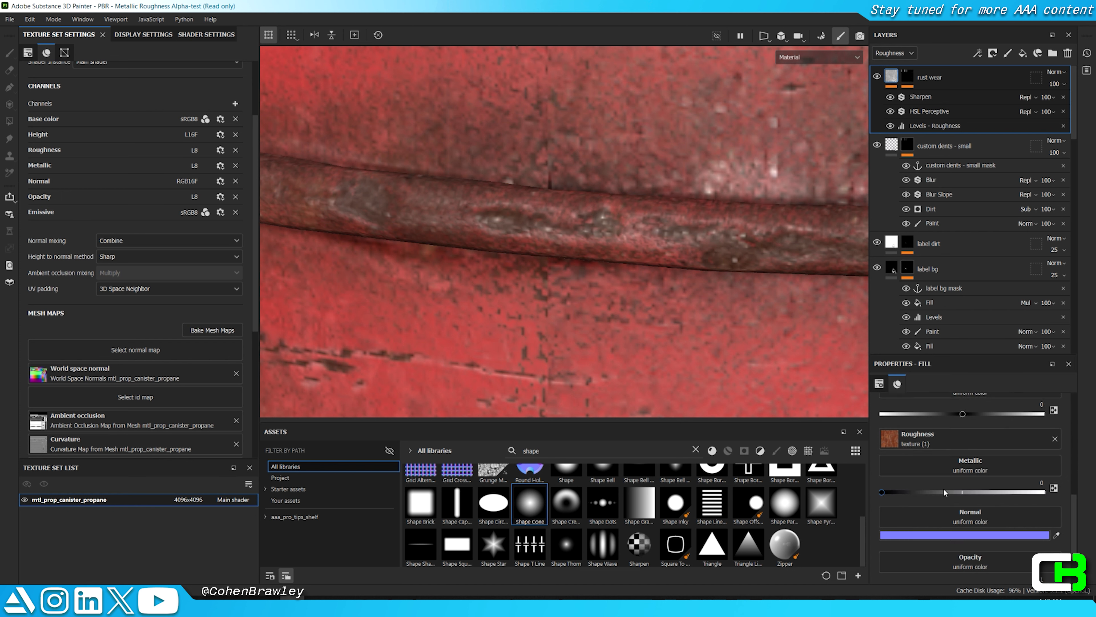
pyautogui.keyDown('shift'); pyautogui.moveTo(948, 403); pyautogui.dragTo(982, 396); pyautogui.keyUp('shift')
pyautogui.press('Tab')
pyautogui.scroll(-5, 610, 330)
pyautogui.keyDown('alt'); pyautogui.moveTo(610, 330); pyautogui.dragTo(661, 313); pyautogui.keyUp('alt')
pyautogui.scroll(5, 661, 314)
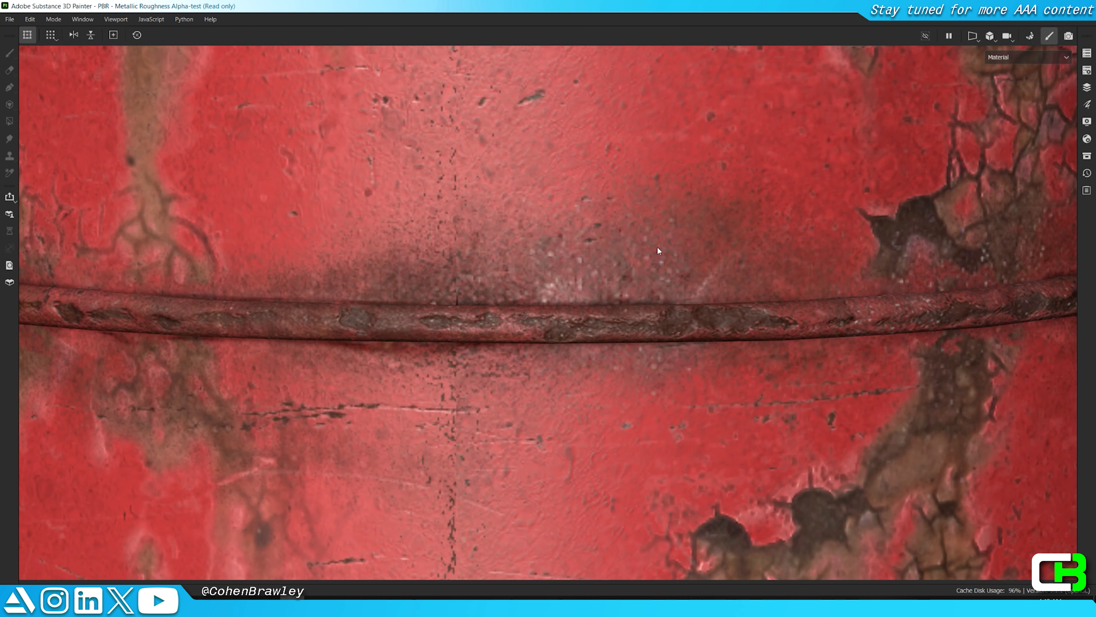
# Step: Review the custom dents - small layer's height setting, its mask and the mask's Blur Slope settings
pyautogui.press('Tab')
pyautogui.click(893, 145)
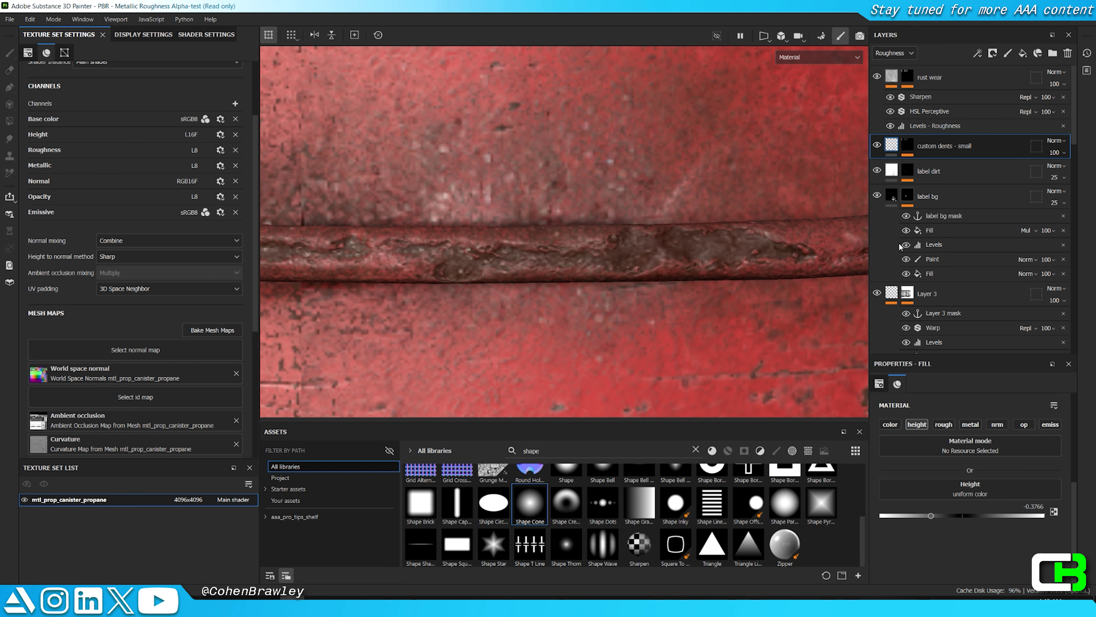
pyautogui.keyDown('alt'); pyautogui.click(907, 145); pyautogui.keyUp('alt')
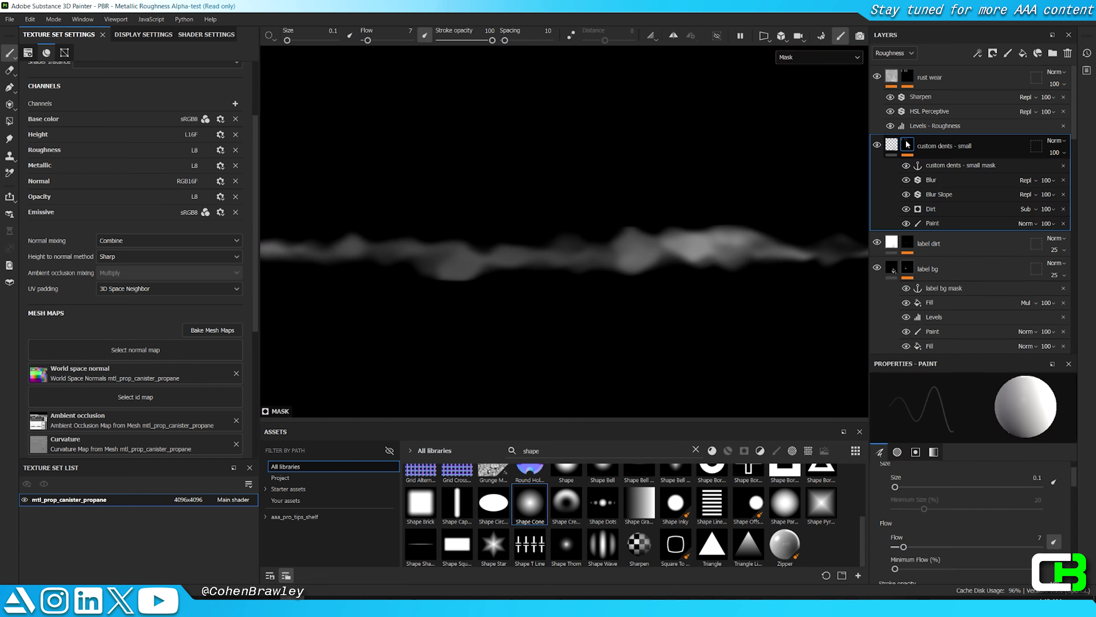
pyautogui.click(952, 195)
pyautogui.press('m')
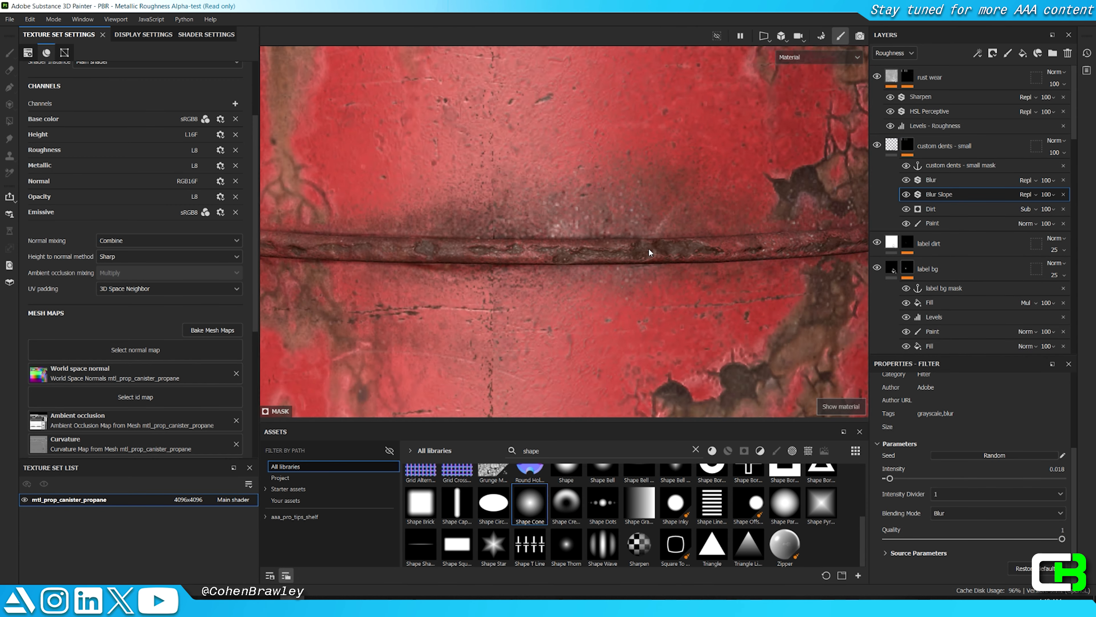
# Step: Add a Blur Slope filter with intensity 0.04 to the rust wear mask, placed between the Levels and the fill
pyautogui.keyDown('alt'); pyautogui.click(907, 77); pyautogui.keyUp('alt')
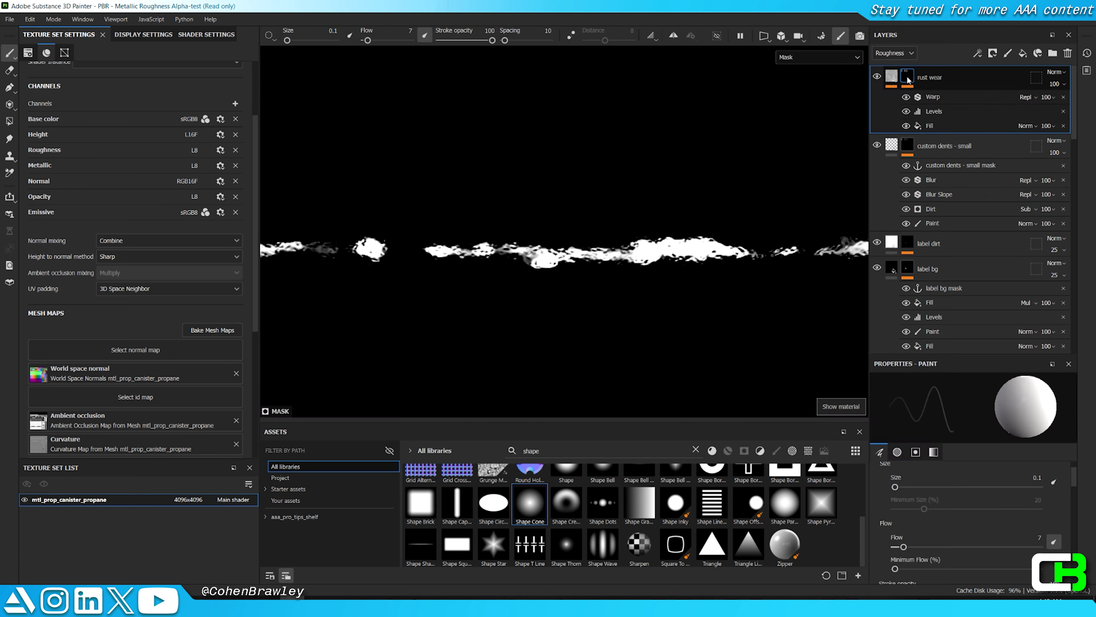
pyautogui.rightClick(907, 77)
pyautogui.click(941, 482)
pyautogui.click(947, 410)
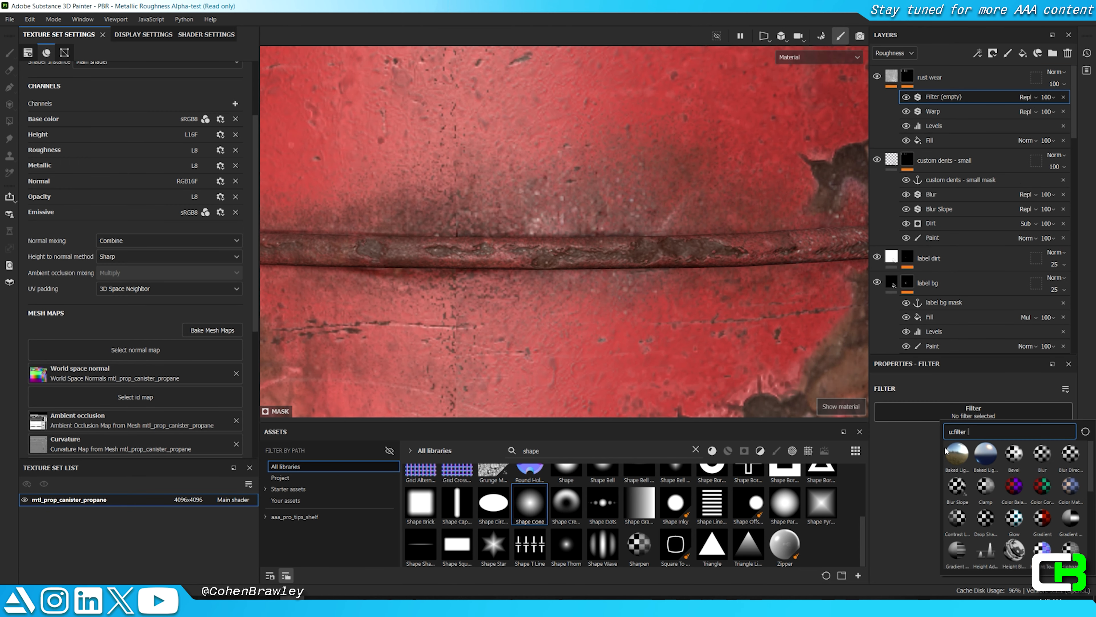
pyautogui.moveTo(932, 99); pyautogui.dragTo(925, 133)
pyautogui.scroll(-3, 935, 533)
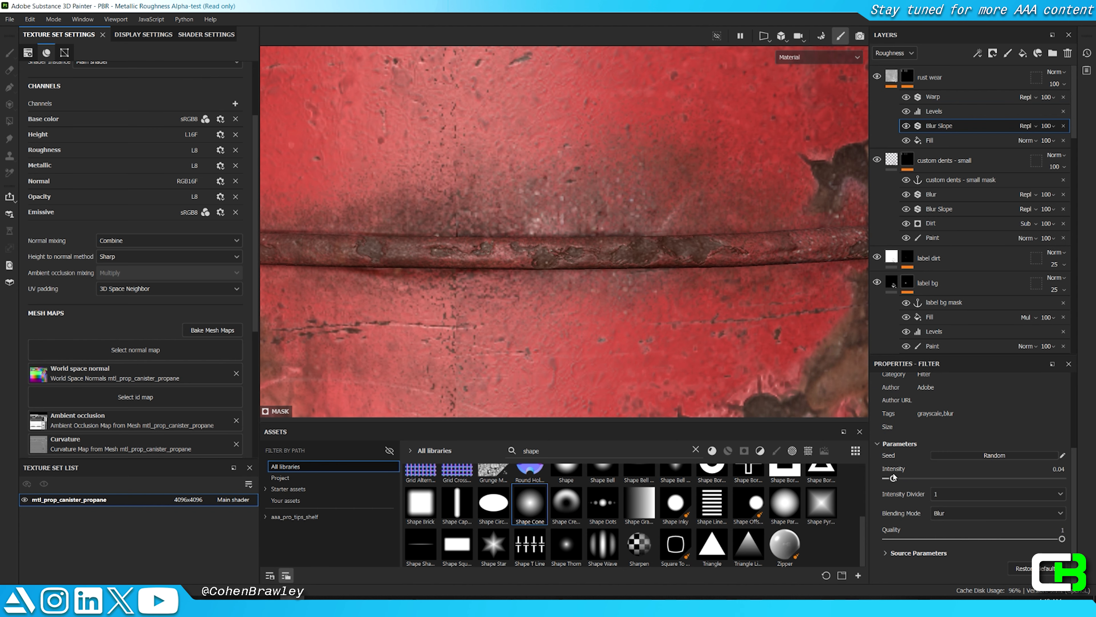
pyautogui.scroll(-3, 636, 261)
# Step: Examine the rust wear on the dents all around the canister's ring and the overall look of the canister
pyautogui.press('Tab')
pyautogui.scroll(-5, 633, 263)
pyautogui.keyDown('alt'); pyautogui.moveTo(735, 292); pyautogui.dragTo(516, 304); pyautogui.keyUp('alt')
pyautogui.keyDown('alt'); pyautogui.moveTo(669, 303); pyautogui.dragTo(578, 298, button='right'); pyautogui.keyUp('alt')
pyautogui.keyDown('alt'); pyautogui.moveTo(579, 298); pyautogui.dragTo(455, 296); pyautogui.keyUp('alt')
pyautogui.keyDown('alt'); pyautogui.moveTo(780, 287); pyautogui.dragTo(514, 318, button='middle'); pyautogui.keyUp('alt')
pyautogui.keyDown('alt'); pyautogui.moveTo(514, 317); pyautogui.dragTo(645, 311, button='right'); pyautogui.keyUp('alt')
pyautogui.keyDown('alt'); pyautogui.moveTo(645, 311); pyautogui.dragTo(579, 309); pyautogui.keyUp('alt')
pyautogui.keyDown('alt'); pyautogui.moveTo(436, 311); pyautogui.dragTo(598, 303, button='middle'); pyautogui.keyUp('alt')
pyautogui.keyDown('alt'); pyautogui.moveTo(598, 303); pyautogui.dragTo(432, 302); pyautogui.keyUp('alt')
pyautogui.moveTo(647, 309)
pyautogui.keyDown('alt'); pyautogui.mouseDown(button='right')
pyautogui.moveTo(558, 311)
pyautogui.moveTo(630, 309)
pyautogui.mouseUp(button='right'); pyautogui.keyUp('alt')
pyautogui.keyDown('alt'); pyautogui.moveTo(630, 309); pyautogui.dragTo(462, 318); pyautogui.keyUp('alt')
pyautogui.keyDown('alt'); pyautogui.moveTo(462, 317); pyautogui.dragTo(554, 320, button='middle'); pyautogui.keyUp('alt')
pyautogui.keyDown('alt'); pyautogui.moveTo(554, 320); pyautogui.dragTo(436, 313, button='right'); pyautogui.keyUp('alt')
pyautogui.keyDown('alt'); pyautogui.moveTo(734, 302); pyautogui.dragTo(799, 316); pyautogui.keyUp('alt')
pyautogui.keyDown('alt'); pyautogui.moveTo(921, 319); pyautogui.dragTo(799, 321, button='middle'); pyautogui.keyUp('alt')
pyautogui.keyDown('alt'); pyautogui.moveTo(730, 298); pyautogui.dragTo(478, 319); pyautogui.keyUp('alt')
pyautogui.keyDown('alt'); pyautogui.moveTo(477, 319); pyautogui.dragTo(691, 311, button='middle'); pyautogui.keyUp('alt')
pyautogui.keyDown('alt'); pyautogui.moveTo(691, 311); pyautogui.dragTo(693, 350, button='right'); pyautogui.keyUp('alt')
pyautogui.keyDown('alt'); pyautogui.moveTo(693, 350); pyautogui.dragTo(706, 362, button='middle'); pyautogui.keyUp('alt')
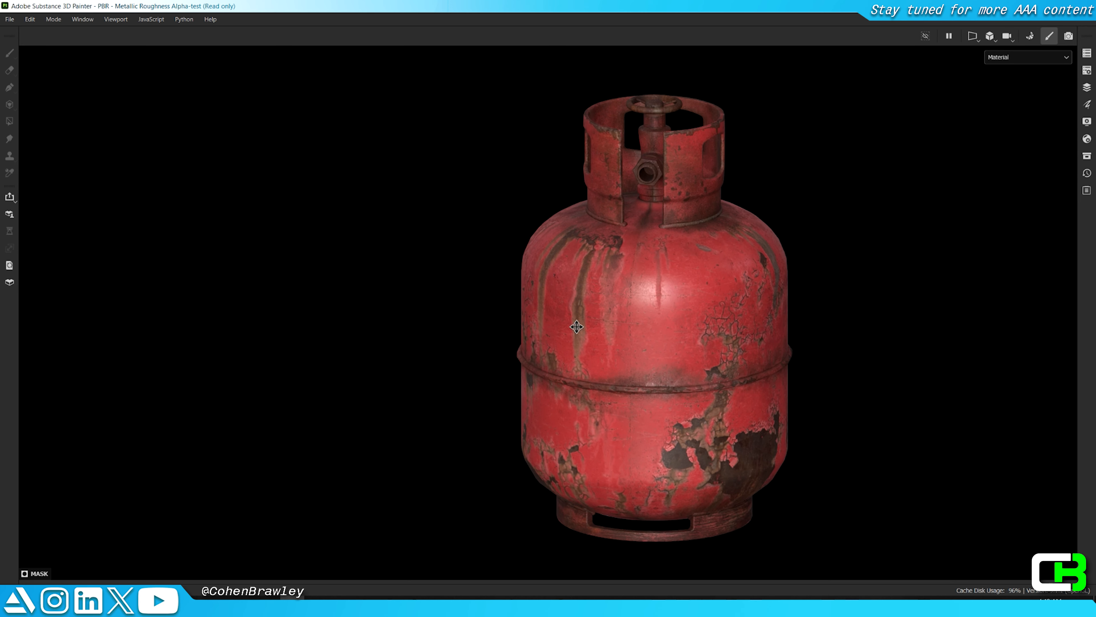
# Step: Inspect the canister's lower body and the foot ring with its cutout up close
pyautogui.keyDown('alt'); pyautogui.moveTo(576, 326); pyautogui.dragTo(619, 301); pyautogui.keyUp('alt')
pyautogui.keyDown('alt'); pyautogui.moveTo(619, 301); pyautogui.dragTo(618, 341, button='right'); pyautogui.keyUp('alt')
pyautogui.keyDown('alt'); pyautogui.moveTo(617, 341); pyautogui.dragTo(678, 372); pyautogui.keyUp('alt')
pyautogui.keyDown('alt'); pyautogui.moveTo(678, 372); pyautogui.dragTo(691, 467, button='right'); pyautogui.keyUp('alt')
pyautogui.keyDown('alt'); pyautogui.moveTo(690, 466); pyautogui.dragTo(614, 365, button='middle'); pyautogui.keyUp('alt')
pyautogui.keyDown('alt'); pyautogui.moveTo(614, 365); pyautogui.dragTo(561, 402); pyautogui.keyUp('alt')
pyautogui.keyDown('alt'); pyautogui.moveTo(561, 402); pyautogui.dragTo(584, 387, button='right'); pyautogui.keyUp('alt')
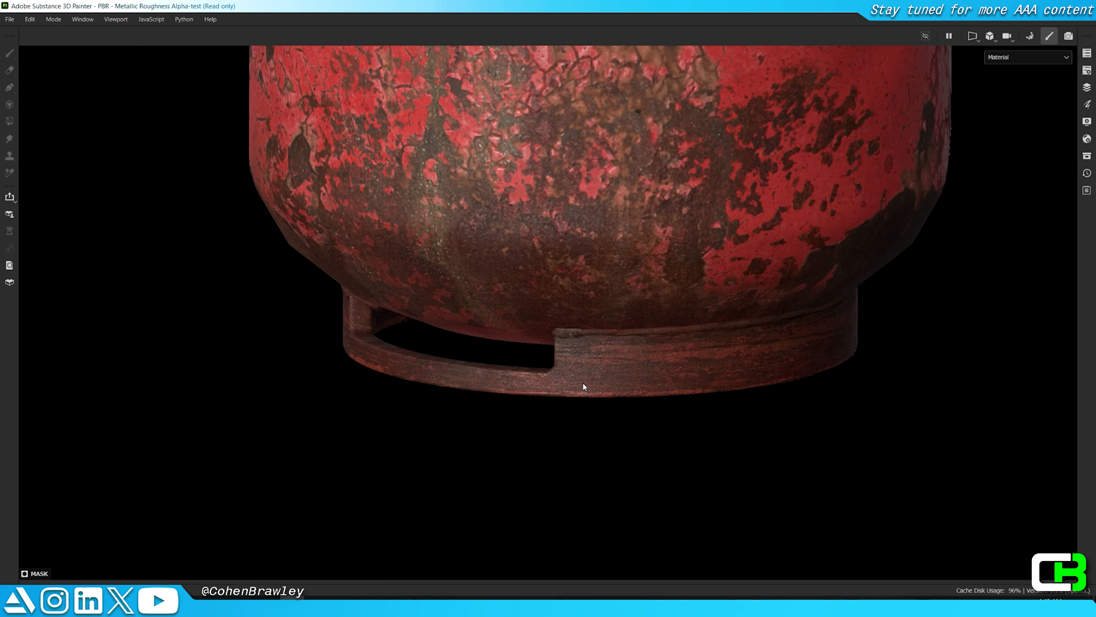
# Step: Add a fill layer above rust wear, set its base color to black (000000) and give it a black mask
pyautogui.press('Tab')
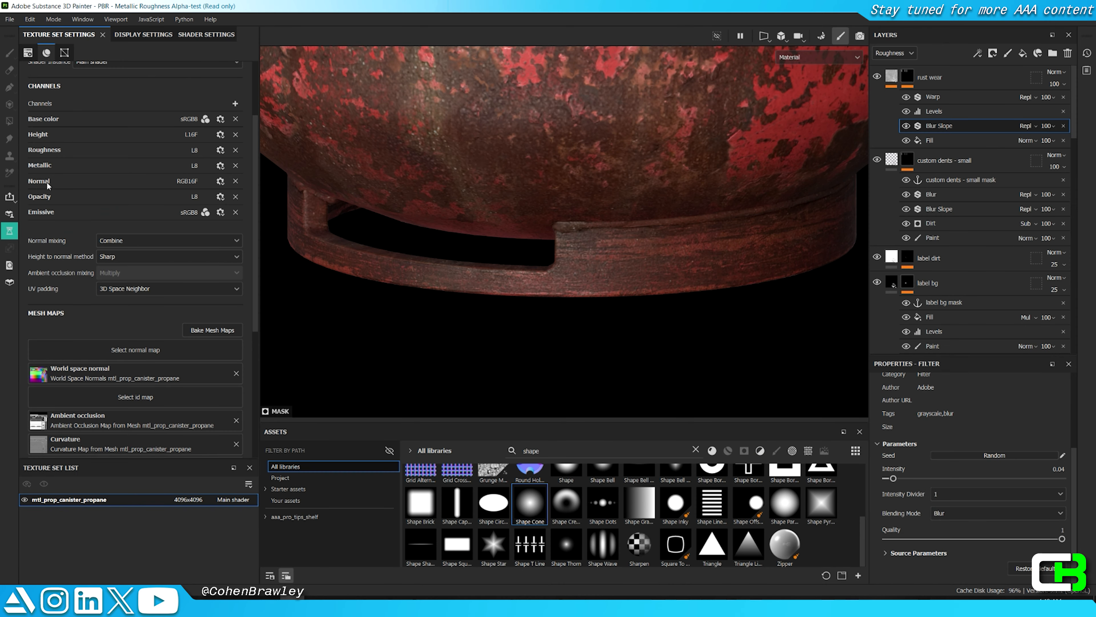
pyautogui.click(954, 80)
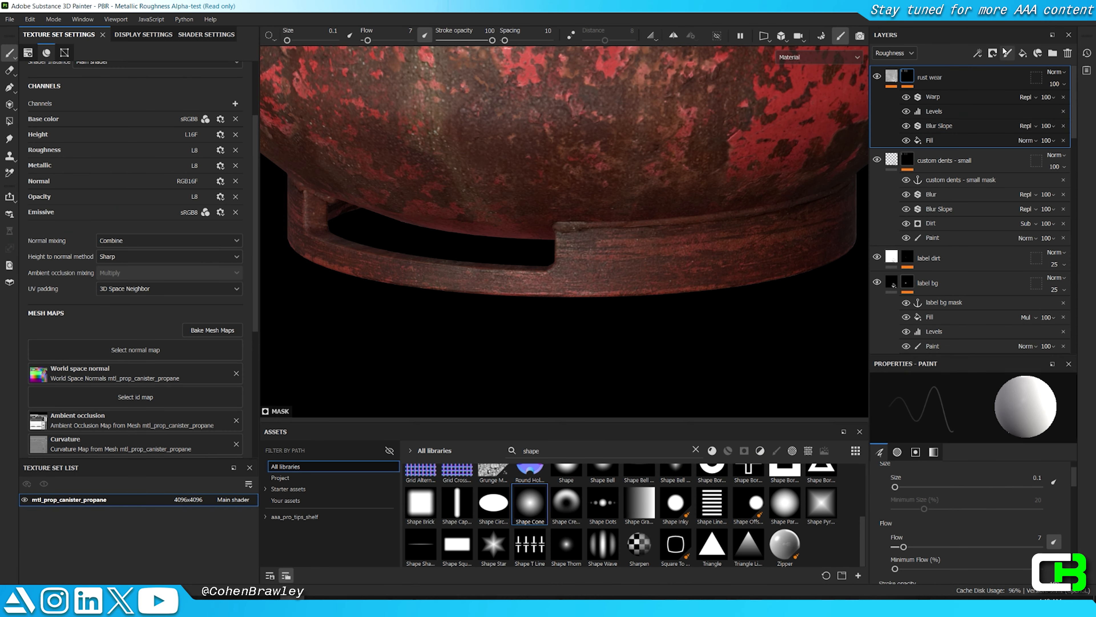
pyautogui.click(1023, 53)
pyautogui.press('f')
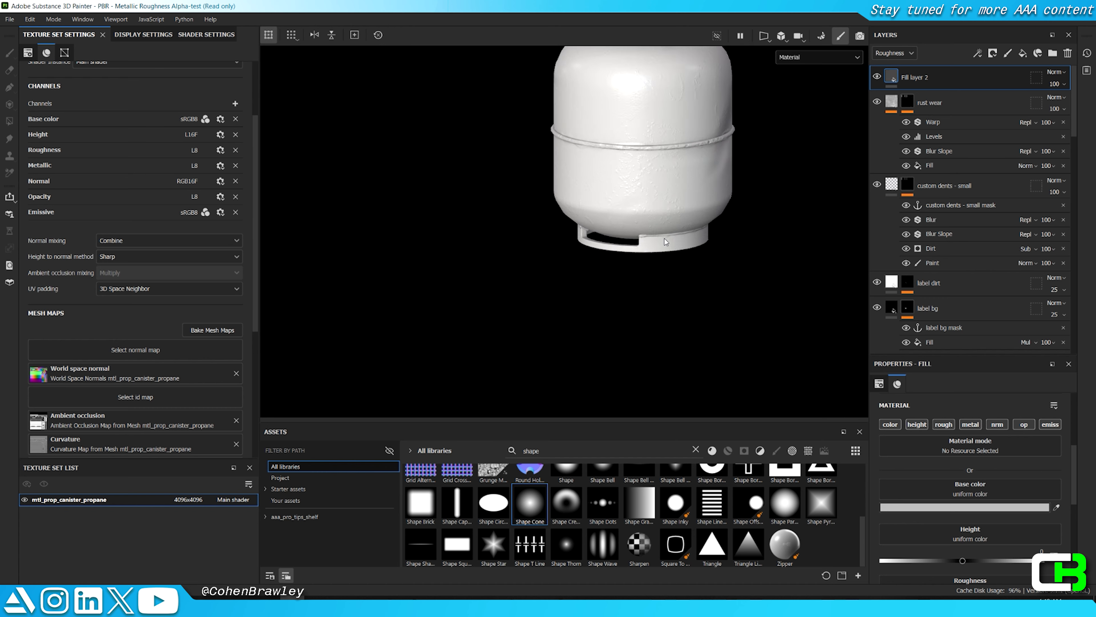
pyautogui.click(971, 507)
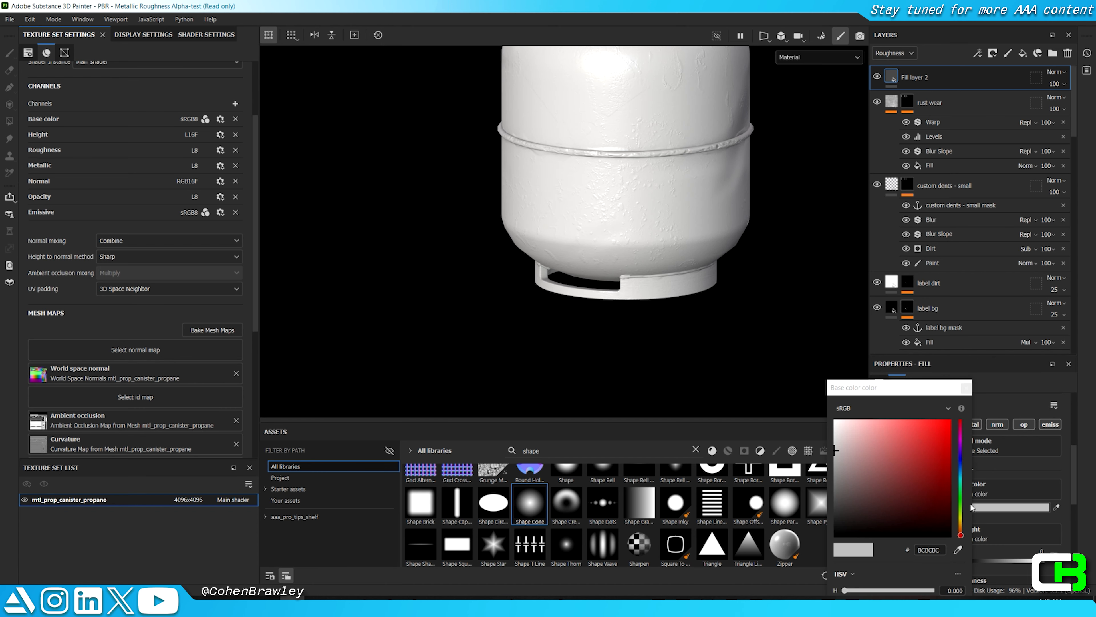
pyautogui.rightClick(935, 78)
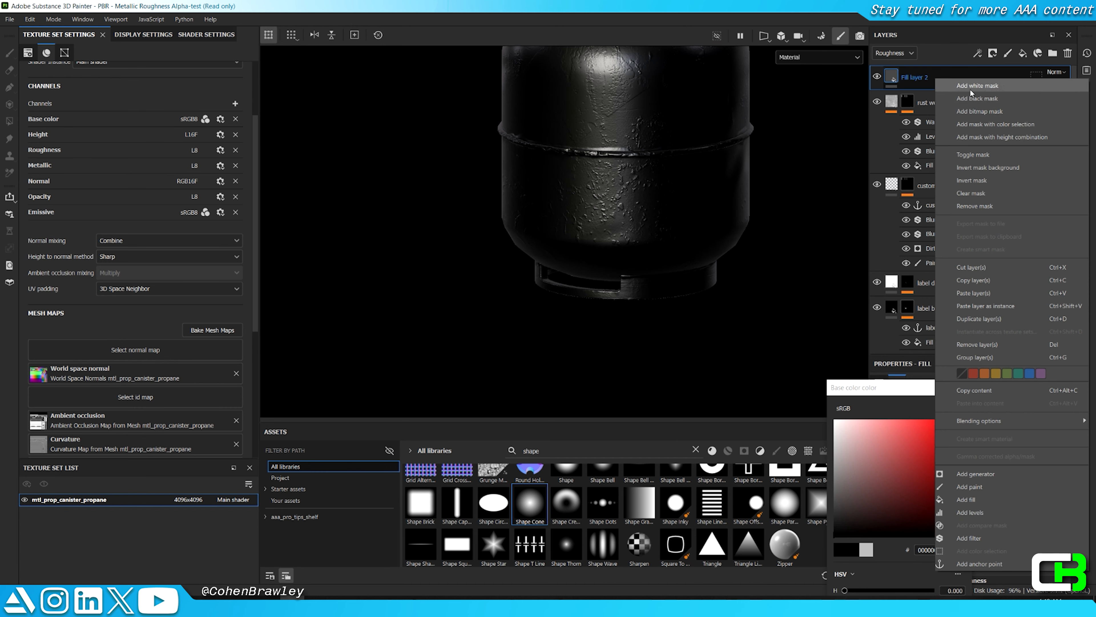
pyautogui.click(984, 100)
# Step: Add a fill effect to Fill layer 2's black mask and display the mask alone on the canister
pyautogui.rightClick(942, 81)
pyautogui.click(973, 502)
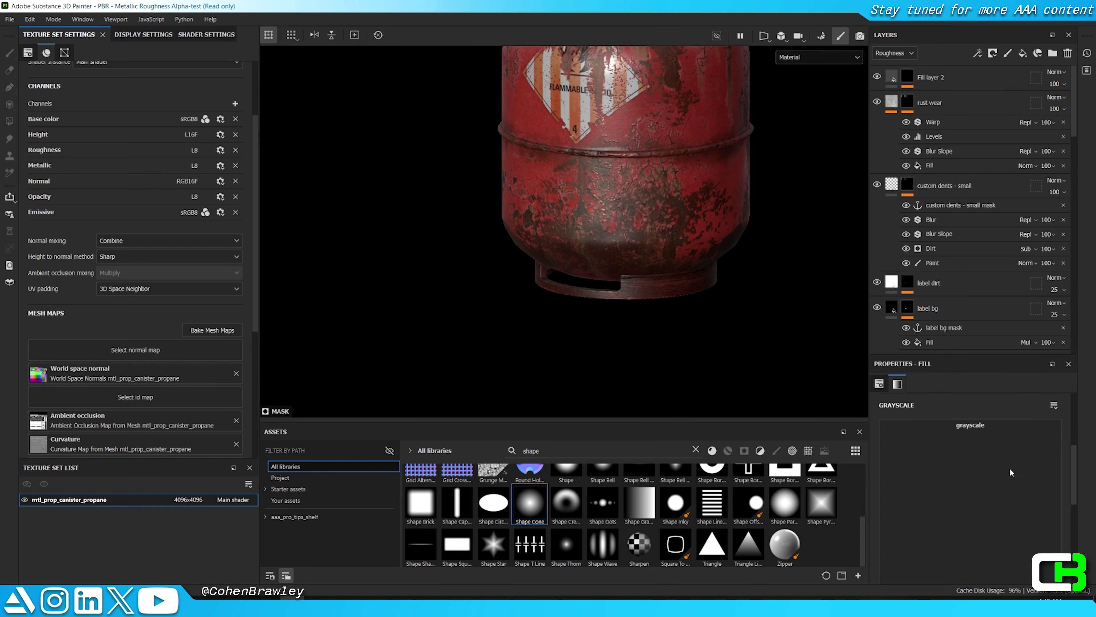
pyautogui.click(972, 425)
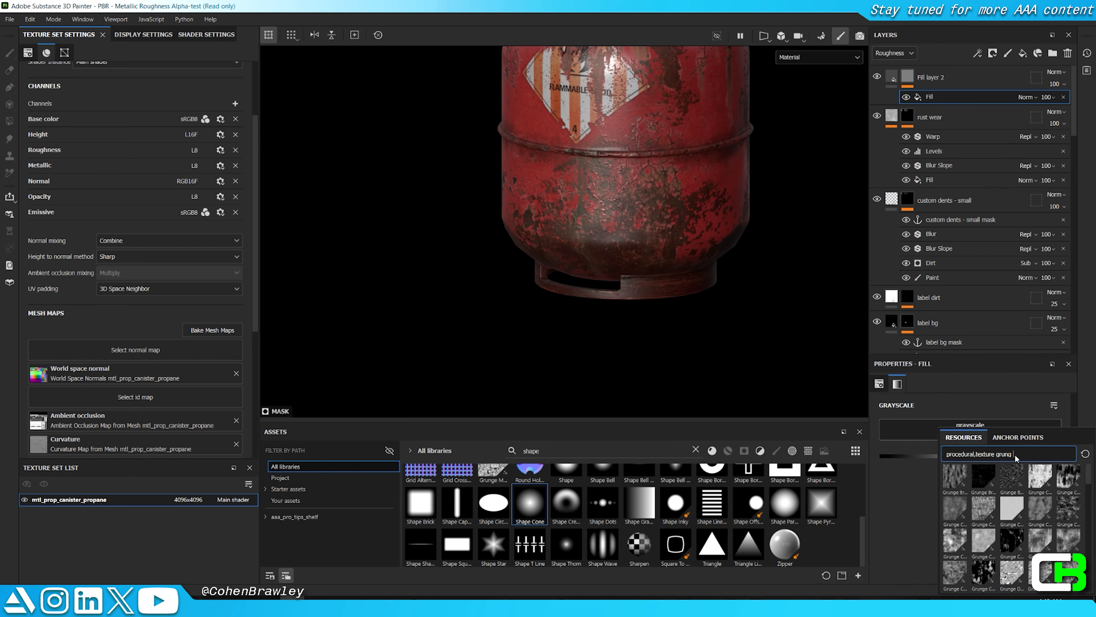
pyautogui.keyDown('alt'); pyautogui.click(909, 71); pyautogui.keyUp('alt')
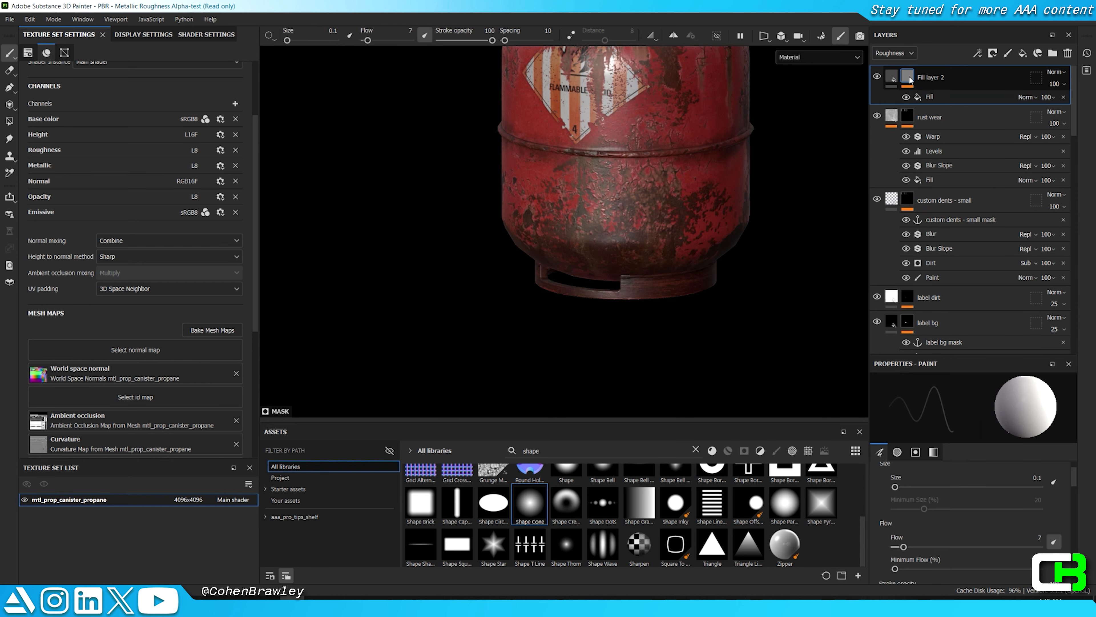
pyautogui.click(949, 100)
pyautogui.keyDown('alt'); pyautogui.moveTo(655, 178); pyautogui.dragTo(680, 314, button='middle'); pyautogui.keyUp('alt')
pyautogui.scroll(3, 682, 309)
# Step: Use the rust color mask anchor point as the grayscale source of the mask fill and check it on the material
pyautogui.click(969, 428)
pyautogui.click(1018, 435)
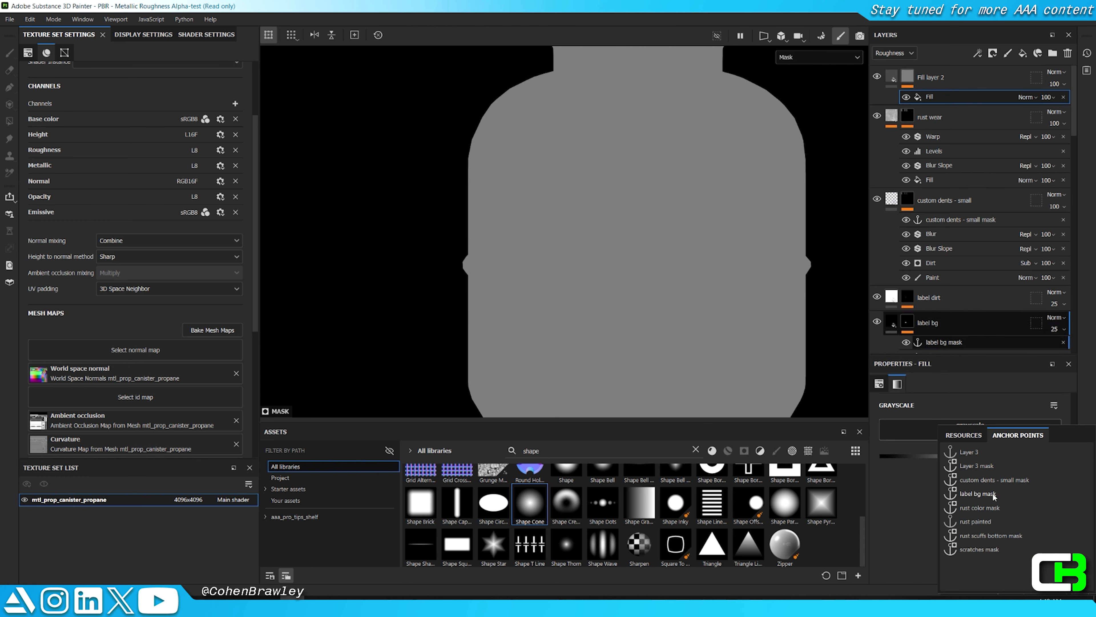
pyautogui.click(979, 507)
pyautogui.scroll(2, 678, 245)
pyautogui.press('m')
pyautogui.click(908, 77)
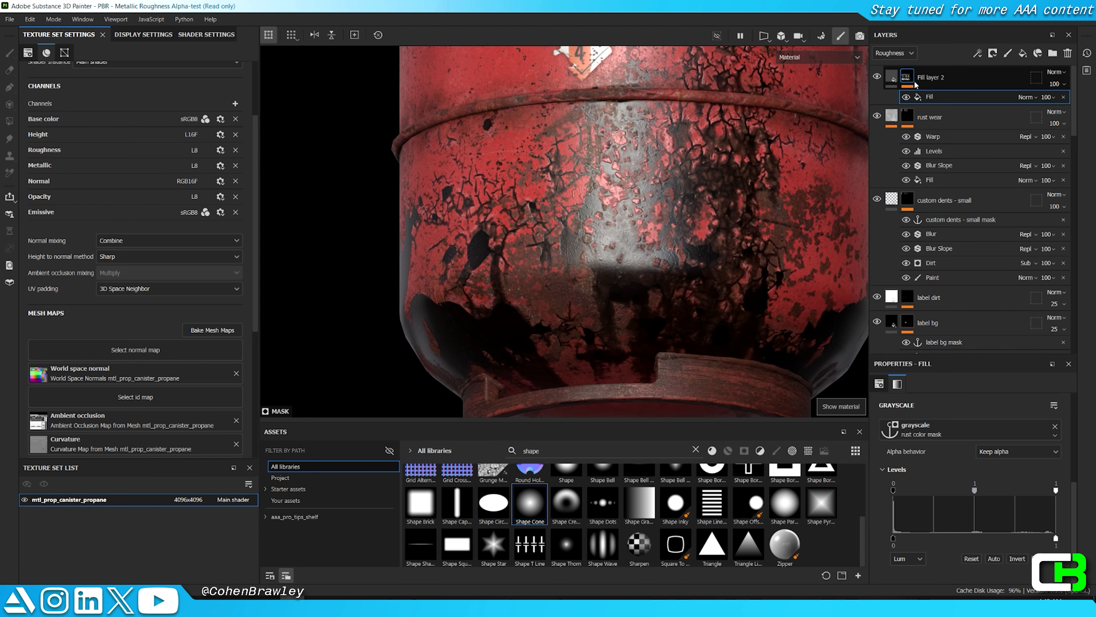
# Step: Add a second fill to Fill layer 2's mask using the Cloth Fold Medium texture with a tiling of 3
pyautogui.keyDown('alt'); pyautogui.click(908, 77); pyautogui.keyUp('alt')
pyautogui.rightClick(907, 77)
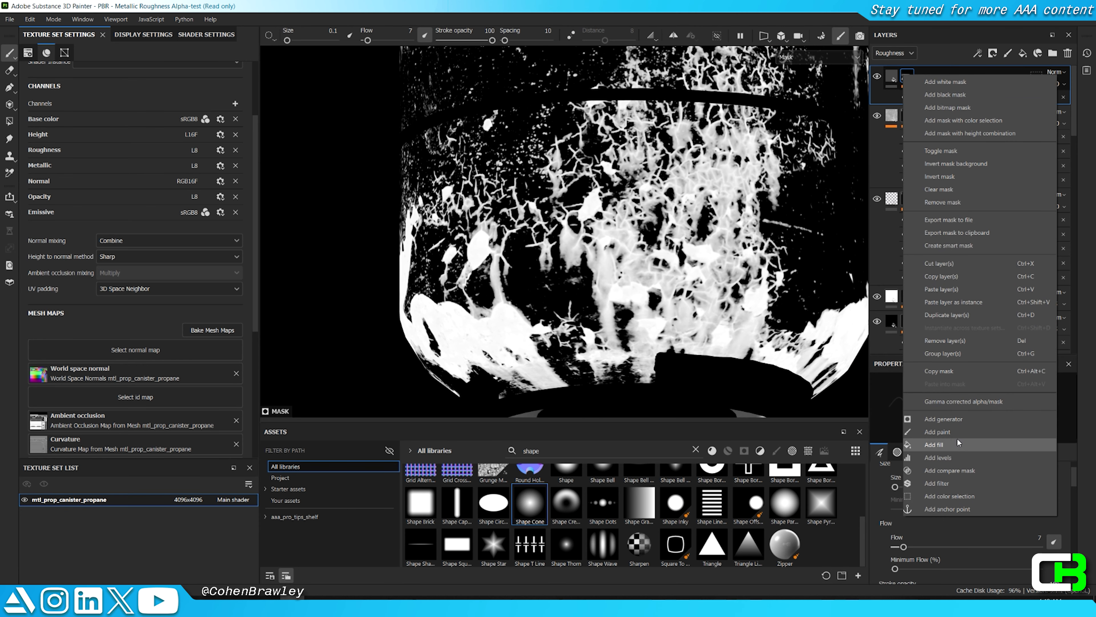
pyautogui.click(957, 443)
pyautogui.click(971, 427)
pyautogui.moveTo(1020, 464); pyautogui.dragTo(996, 469)
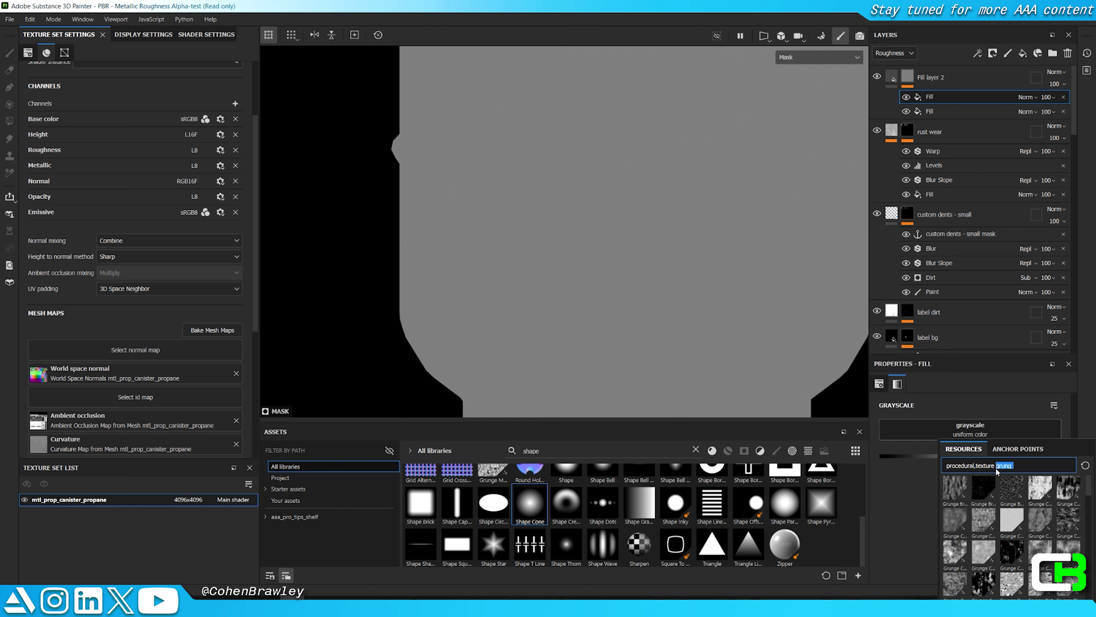
pyautogui.write('cloth')
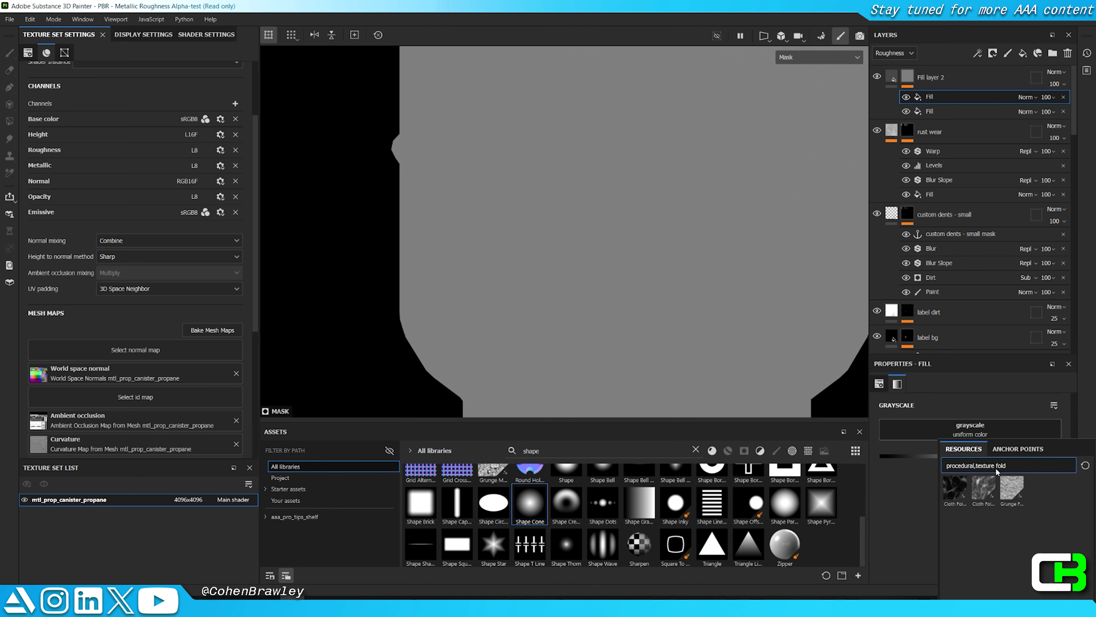
pyautogui.click(984, 488)
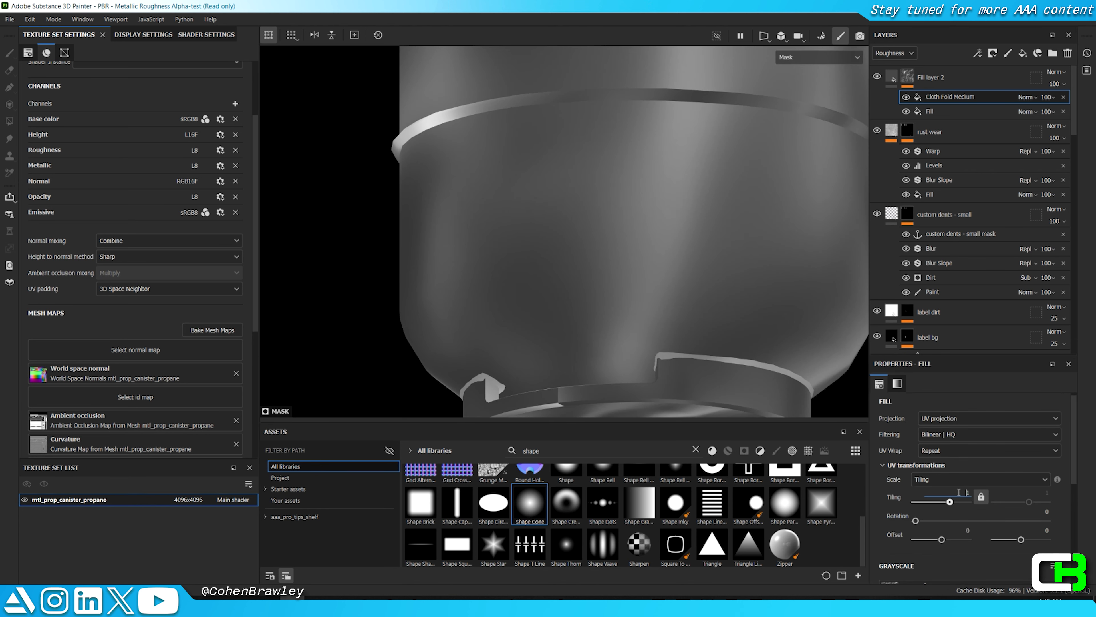
pyautogui.press('Return')
pyautogui.scroll(-5, 707, 286)
pyautogui.scroll(4, 707, 285)
# Step: Set the Cloth Fold Medium fill's blending mode to Multiply and its projection to Spherical projection
pyautogui.press('m')
pyautogui.click(1027, 97)
pyautogui.click(1032, 153)
pyautogui.press('m')
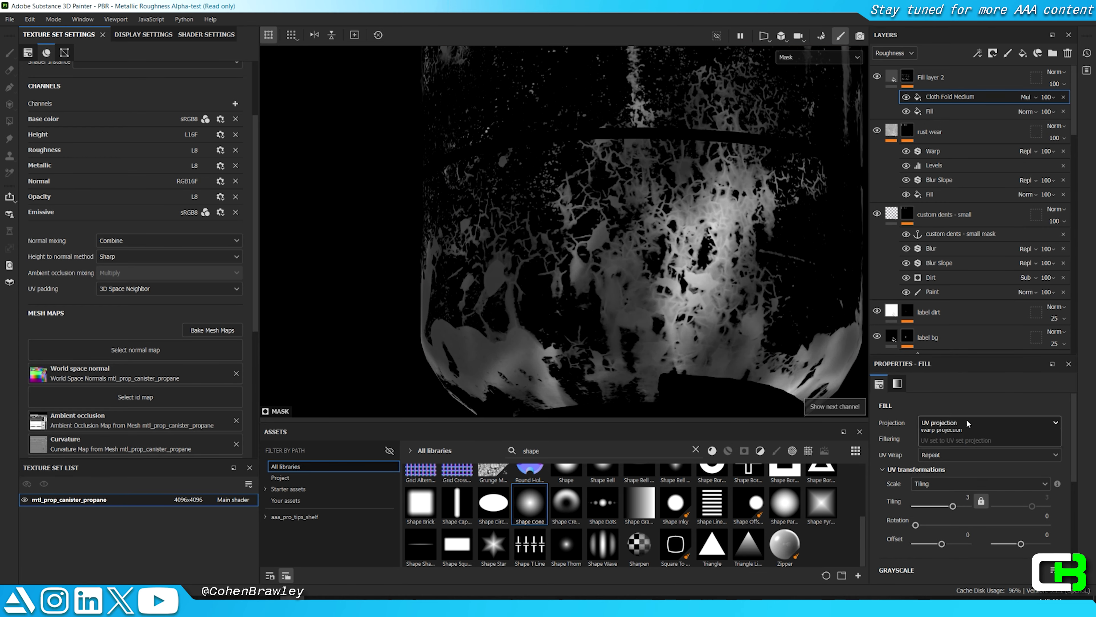
pyautogui.click(945, 481)
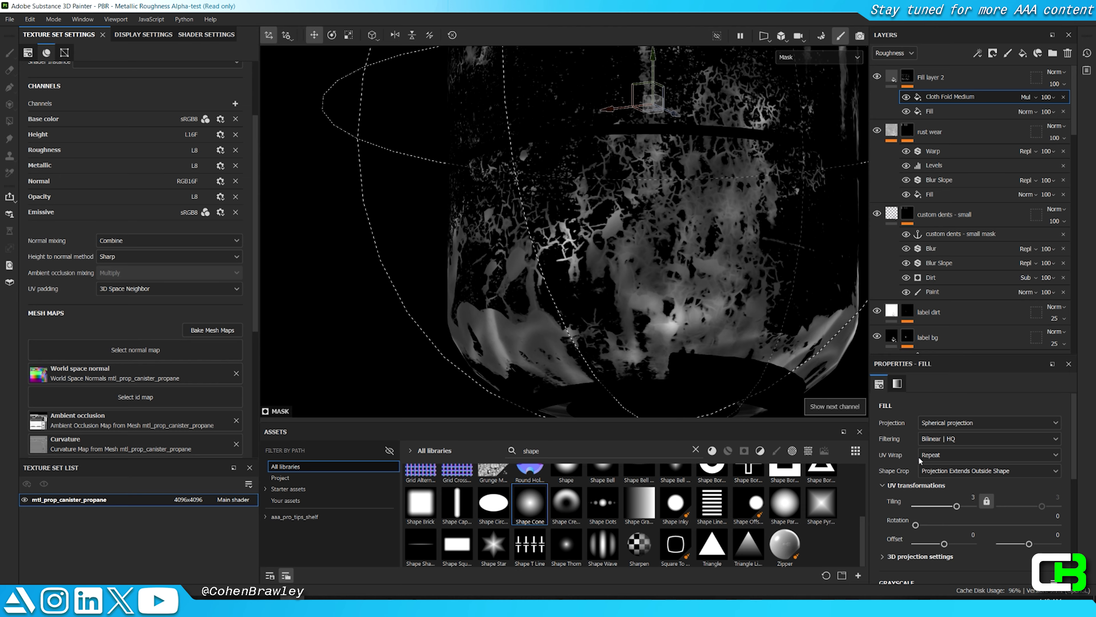
# Step: Set the Cloth Fold Medium texture's balance to 0.35 and check the result on the material
pyautogui.scroll(-3, 946, 527)
pyautogui.moveTo(947, 531)
pyautogui.mouseDown()
pyautogui.moveTo(935, 532)
pyautogui.moveTo(948, 532)
pyautogui.mouseUp()
pyautogui.press('m')
pyautogui.scroll(2, 616, 276)
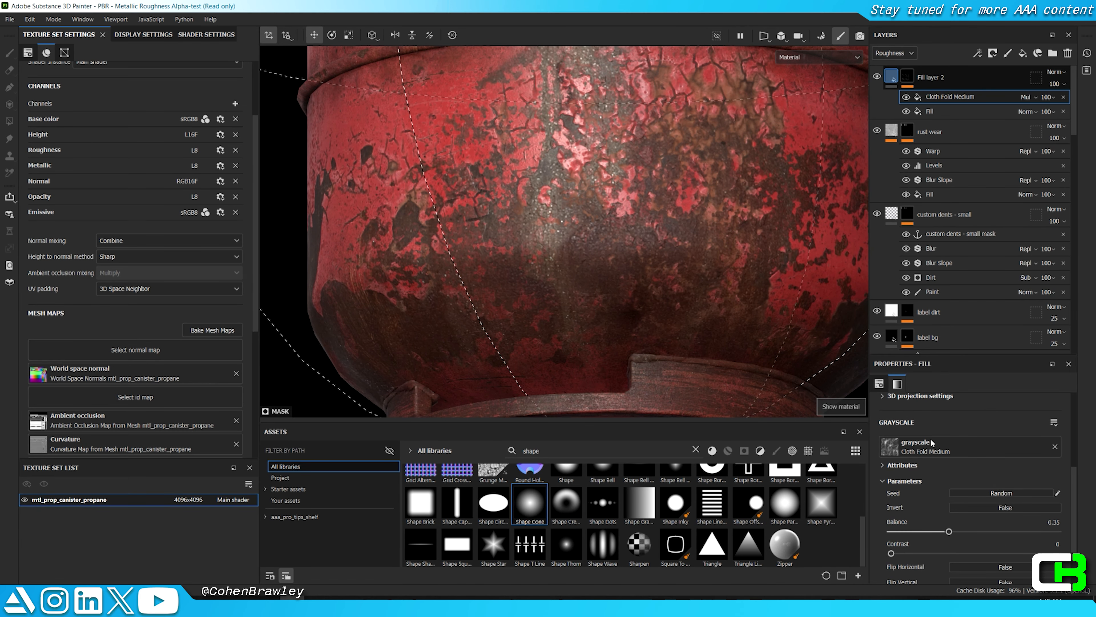
# Step: Limit Fill layer 2 to the height channel and set its height to -0.7922
pyautogui.click(917, 429)
pyautogui.moveTo(949, 518); pyautogui.dragTo(897, 482)
pyautogui.scroll(-4, 656, 320)
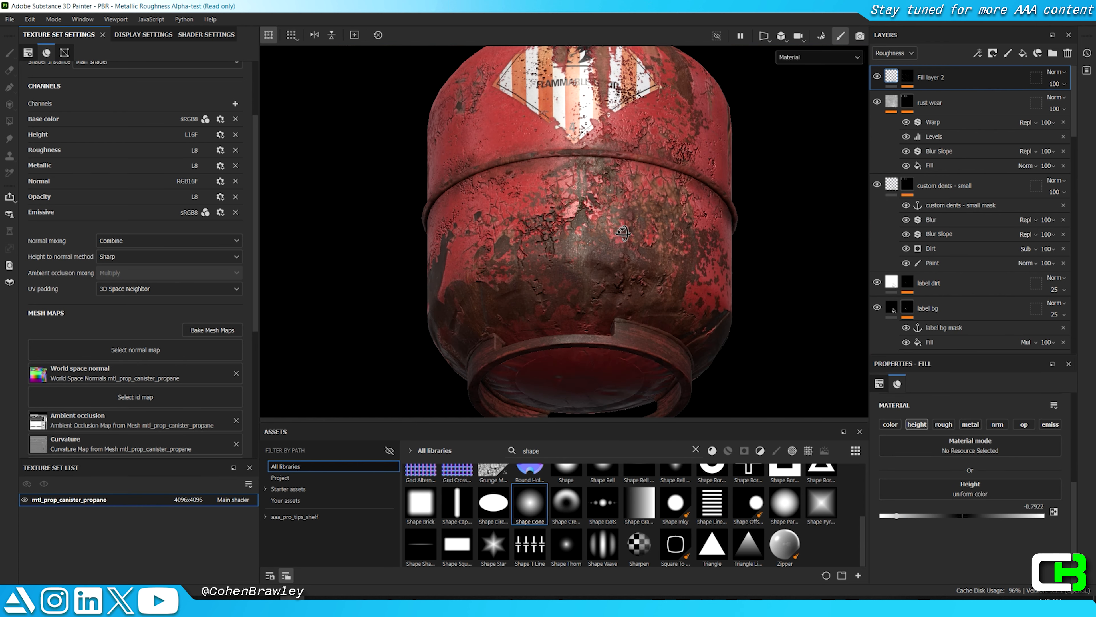
pyautogui.scroll(4, 669, 306)
# Step: Add a Blur Slope filter to Fill layer 2's mask with source tiling 0.52 and intensity 0.018
pyautogui.rightClick(905, 83)
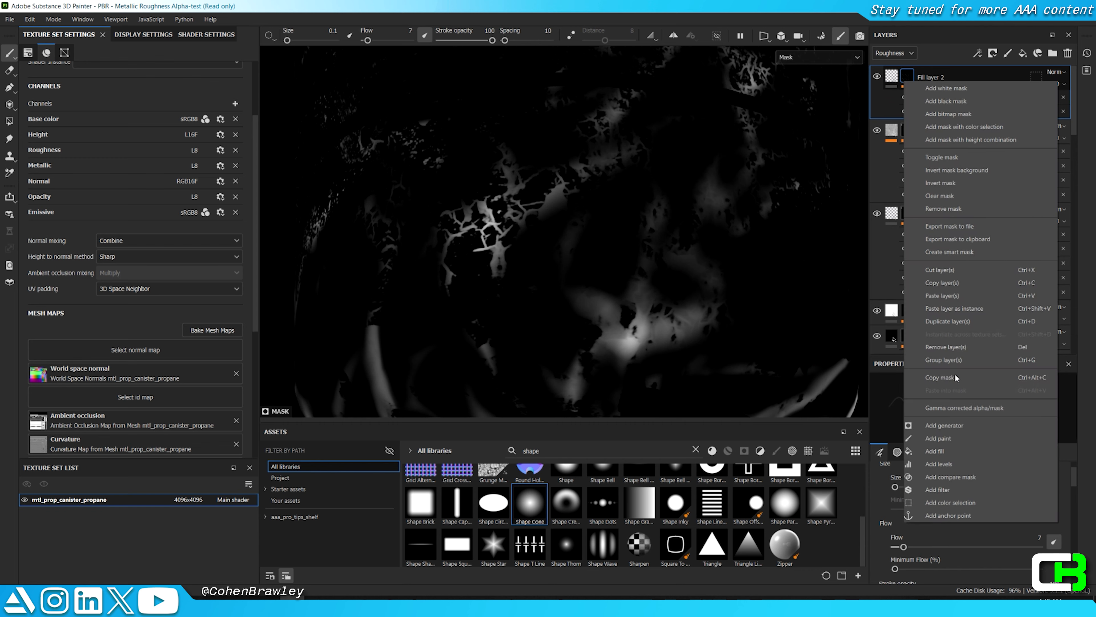
pyautogui.click(949, 489)
pyautogui.click(958, 417)
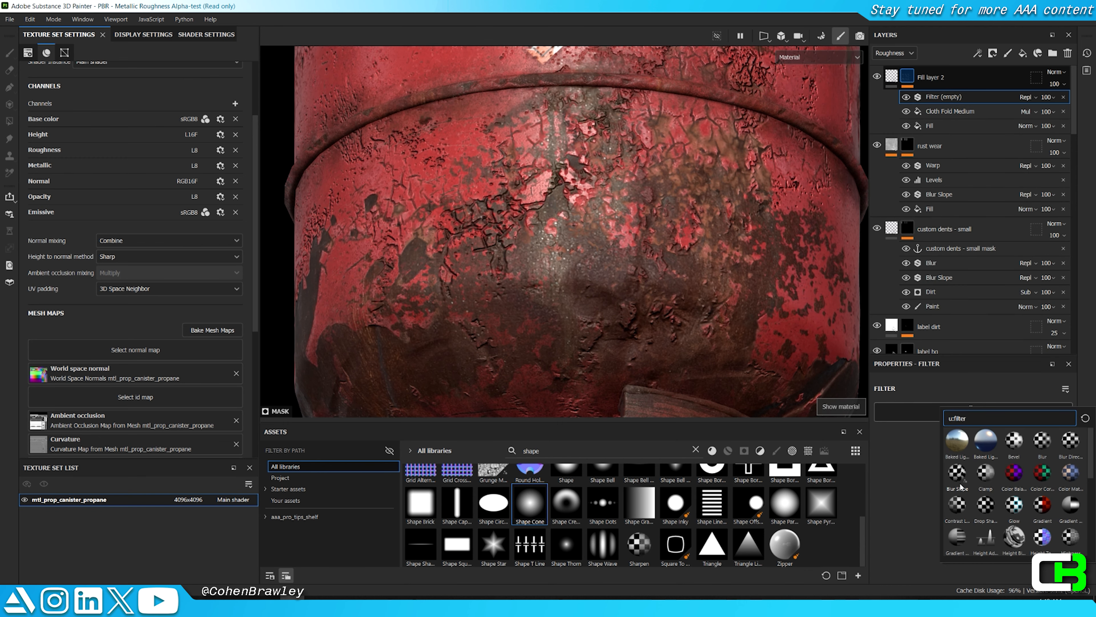
pyautogui.click(957, 472)
pyautogui.scroll(-3, 928, 496)
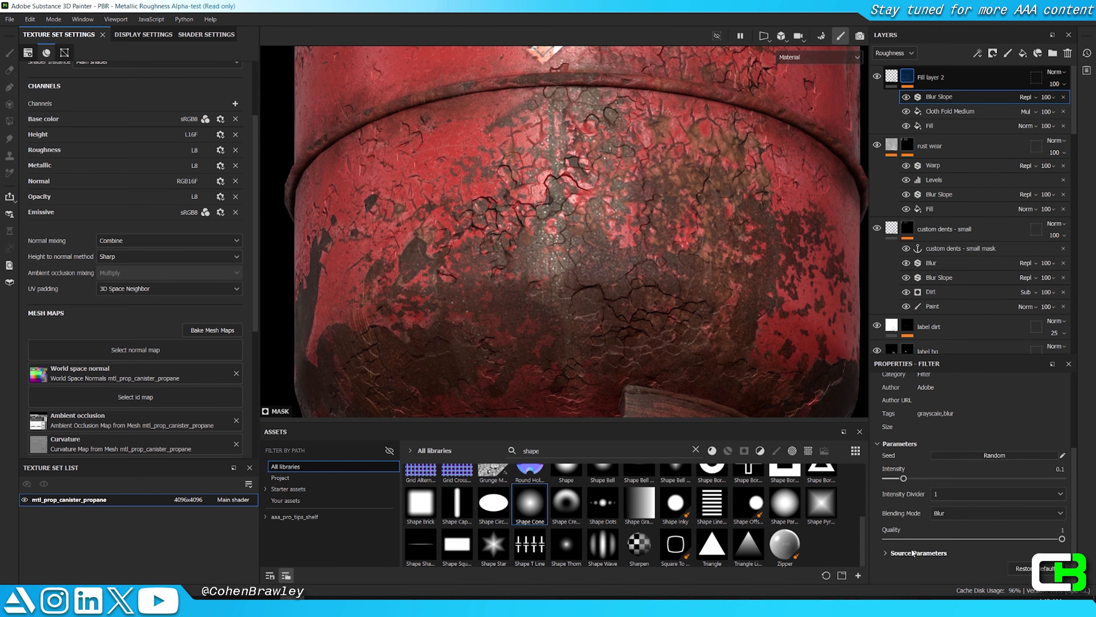
pyautogui.moveTo(905, 554); pyautogui.dragTo(901, 553)
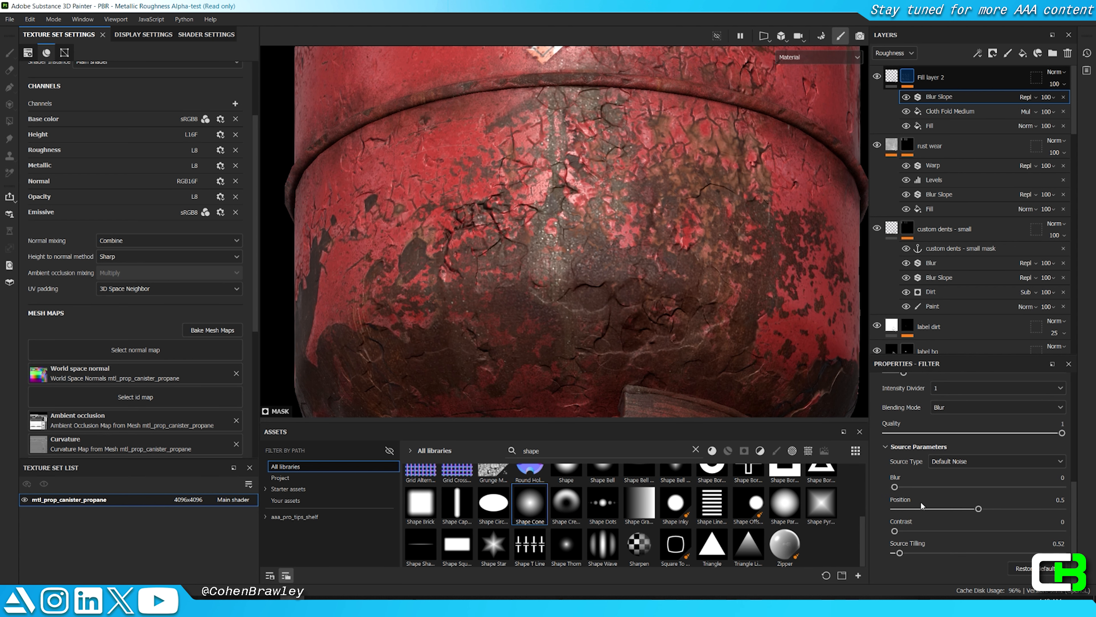
pyautogui.scroll(2, 903, 496)
pyautogui.moveTo(892, 437); pyautogui.dragTo(891, 437)
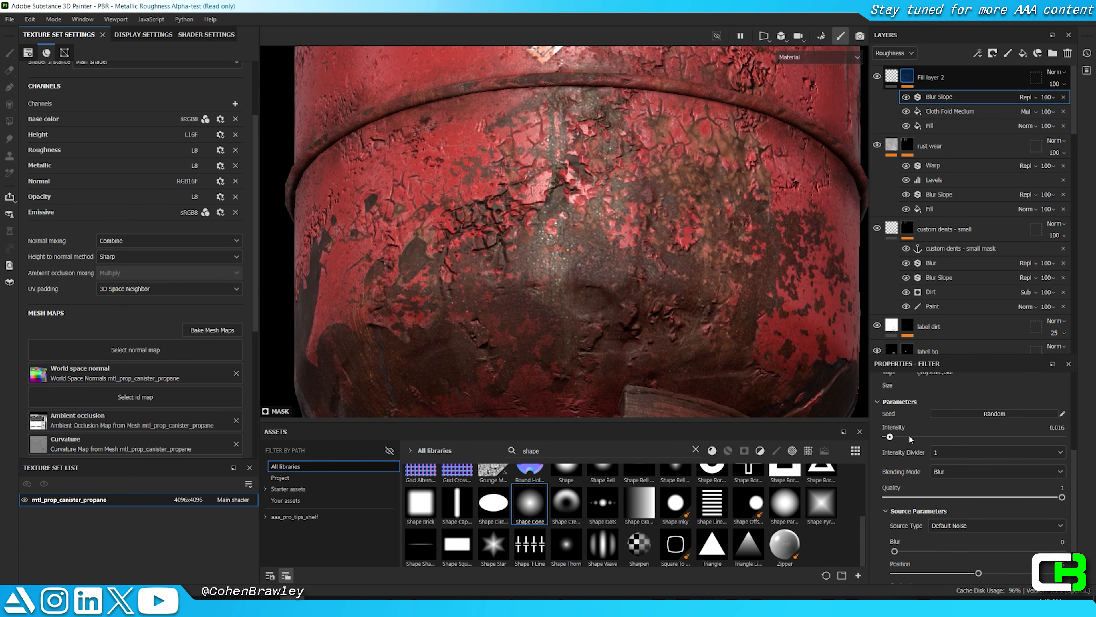
pyautogui.moveTo(892, 438); pyautogui.dragTo(889, 437)
# Step: Add a Blur filter above the Blur Slope in Fill layer 2's mask, set its intensity to 0.92 and check the dents
pyautogui.keyDown('alt'); pyautogui.moveTo(673, 303); pyautogui.dragTo(865, 112, button='right'); pyautogui.keyUp('alt')
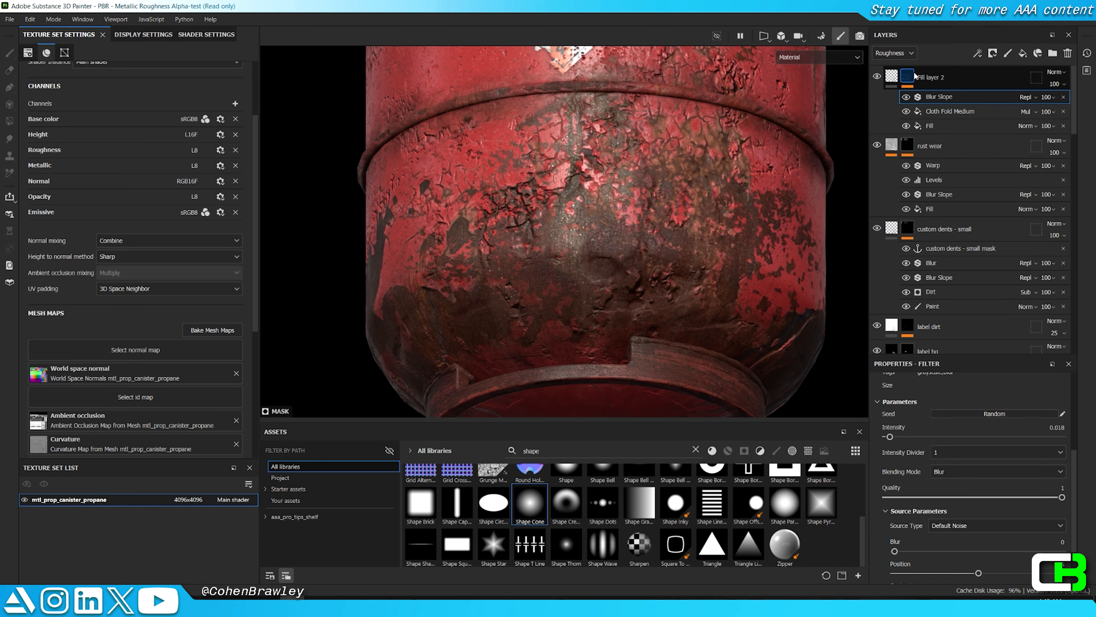
pyautogui.rightClick(905, 75)
pyautogui.click(937, 478)
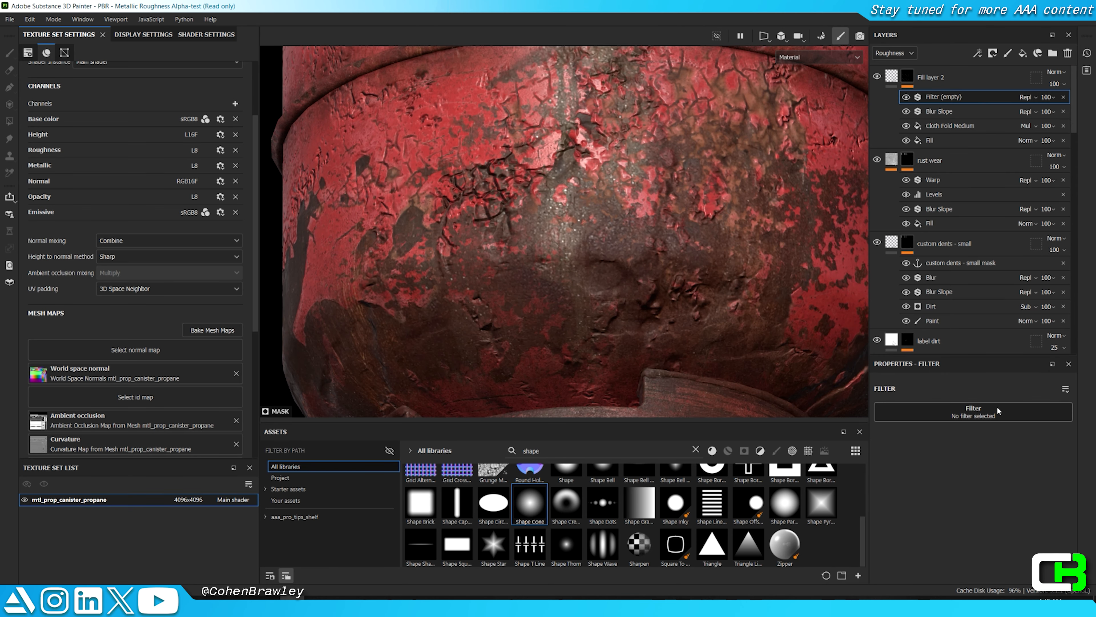
pyautogui.click(988, 408)
pyautogui.click(1041, 449)
pyautogui.moveTo(893, 540); pyautogui.dragTo(987, 510)
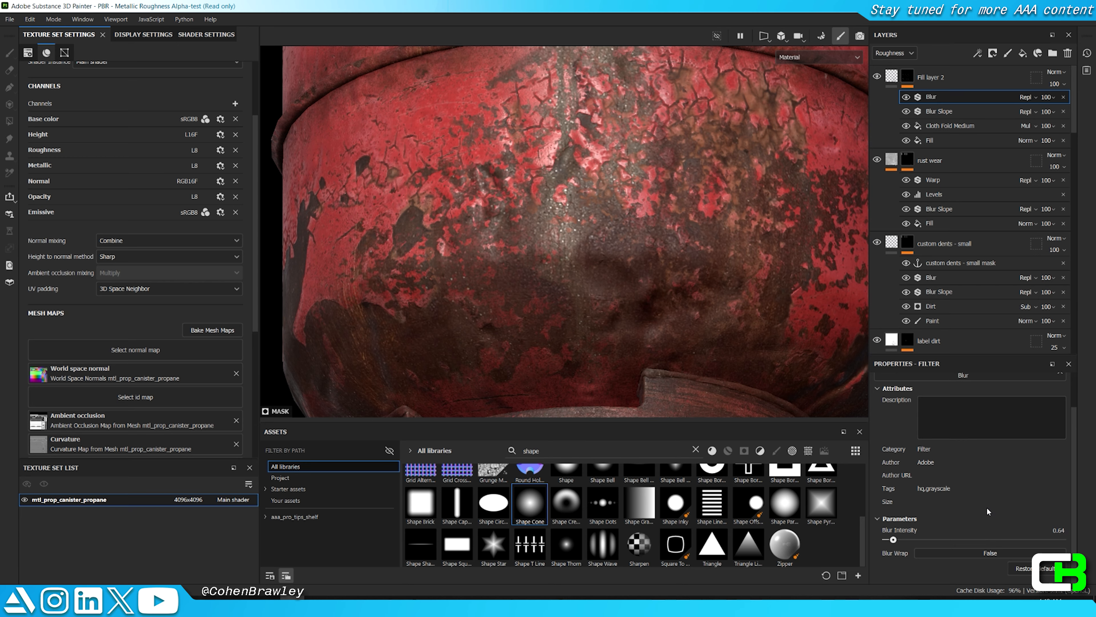
pyautogui.scroll(-4, 677, 308)
pyautogui.keyDown('alt'); pyautogui.moveTo(669, 302); pyautogui.dragTo(644, 286); pyautogui.keyUp('alt')
pyautogui.scroll(-5, 638, 283)
pyautogui.keyDown('alt'); pyautogui.moveTo(634, 236); pyautogui.dragTo(644, 277); pyautogui.keyUp('alt')
pyautogui.scroll(6, 631, 268)
pyautogui.scroll(-1, 925, 110)
pyautogui.scroll(1, 925, 110)
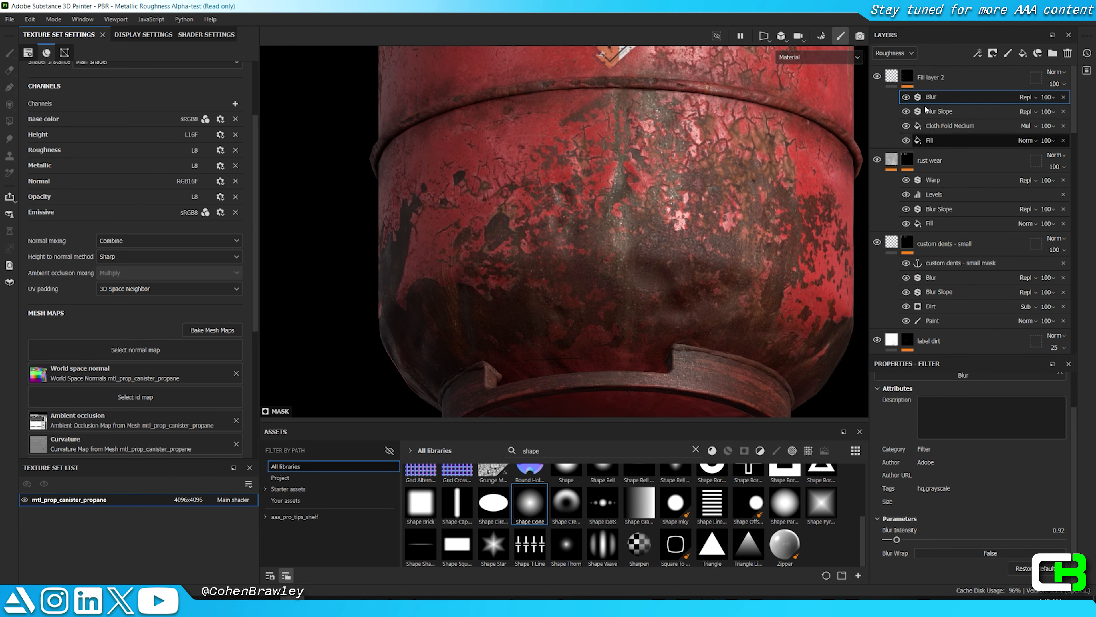
# Step: Add a Levels effect on top of Fill layer 2's mask and raise its black input to 0.061
pyautogui.keyDown('alt'); pyautogui.click(907, 76); pyautogui.keyUp('alt')
pyautogui.rightClick(908, 75)
pyautogui.click(953, 459)
pyautogui.moveTo(881, 408); pyautogui.dragTo(893, 409)
pyautogui.scroll(-5, 586, 237)
pyautogui.scroll(7, 598, 237)
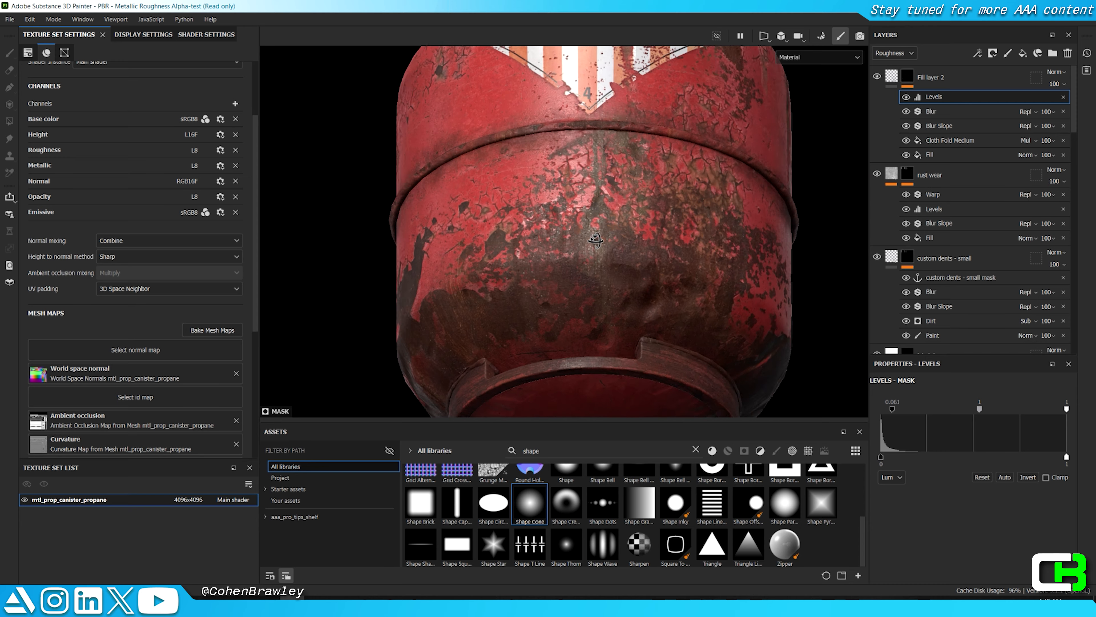
# Step: Set Fill layer 2's height to -1 and strengthen its mask with a second Levels effect that has a lowered white input
pyautogui.click(891, 76)
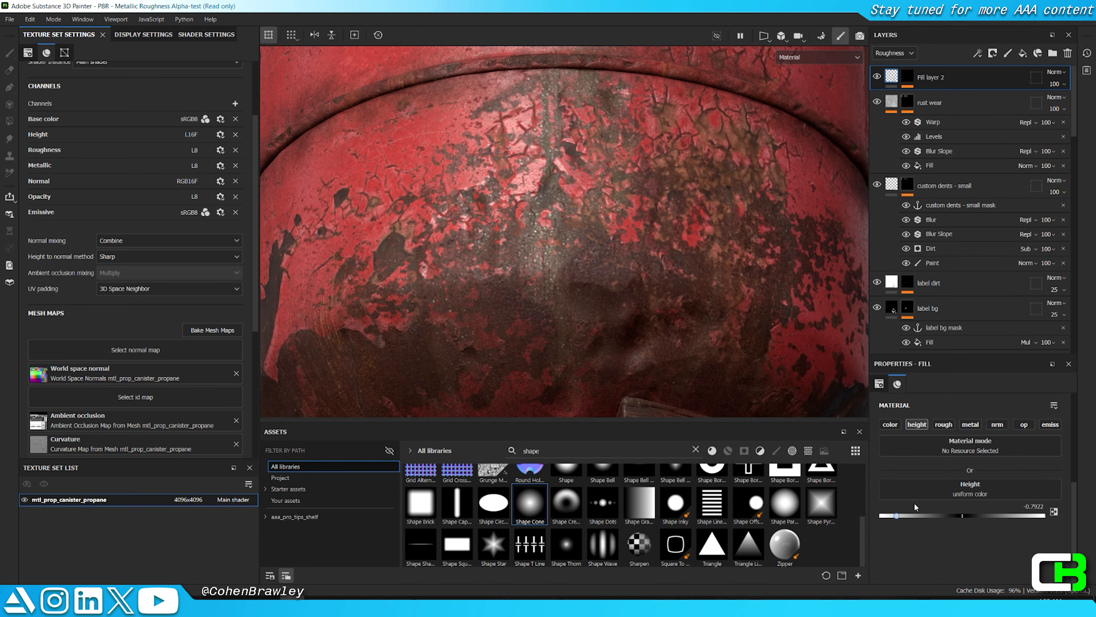
pyautogui.moveTo(918, 516); pyautogui.dragTo(882, 515)
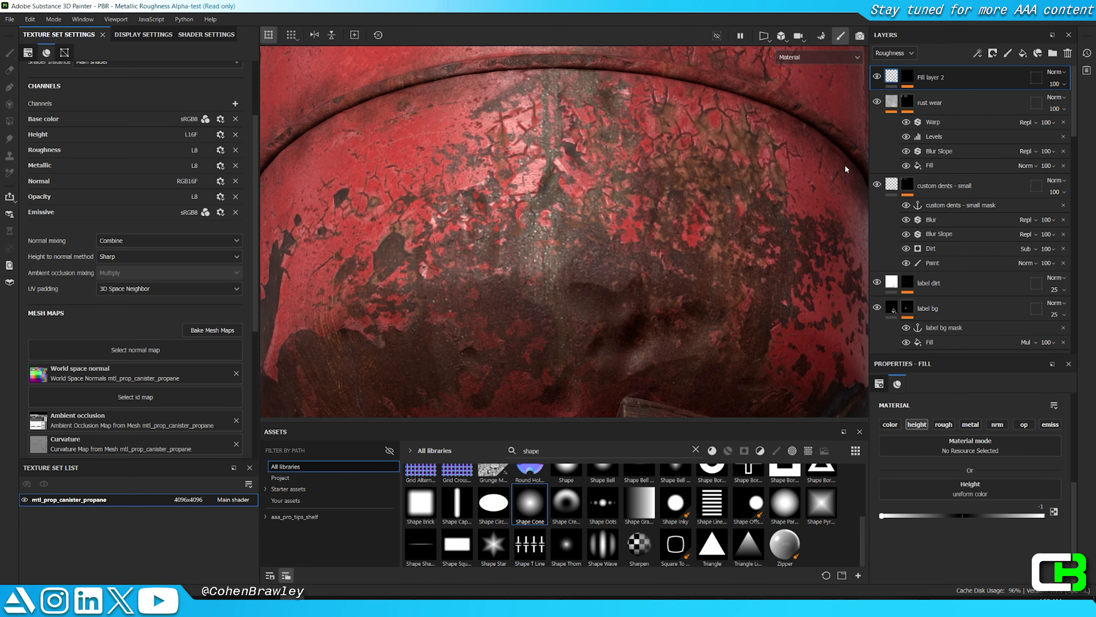
pyautogui.rightClick(908, 76)
pyautogui.click(959, 452)
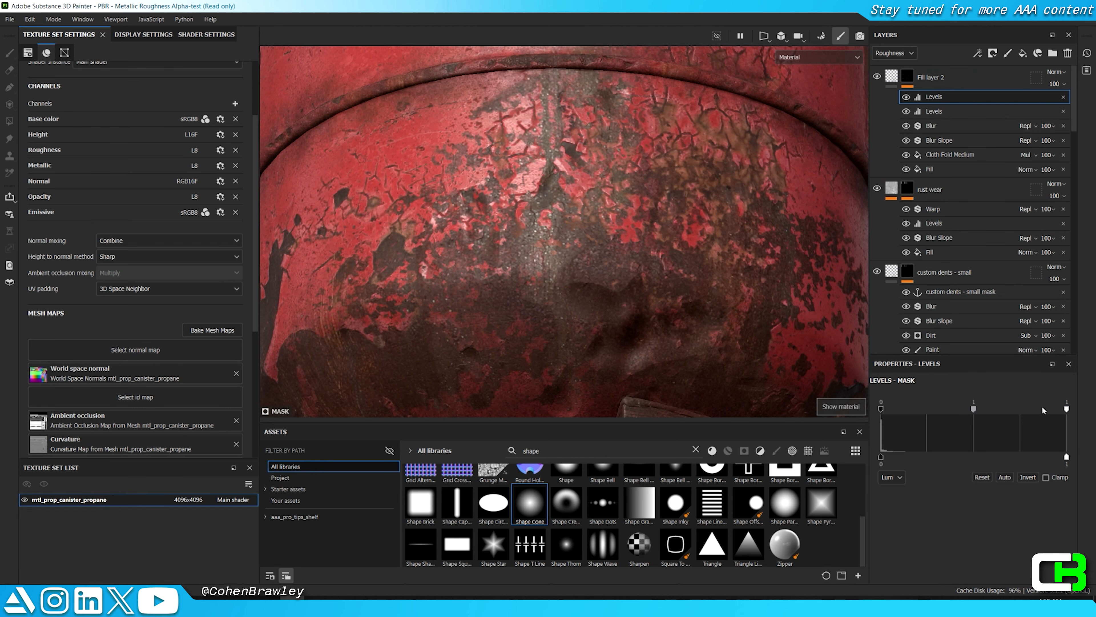
pyautogui.moveTo(1066, 408); pyautogui.dragTo(957, 409)
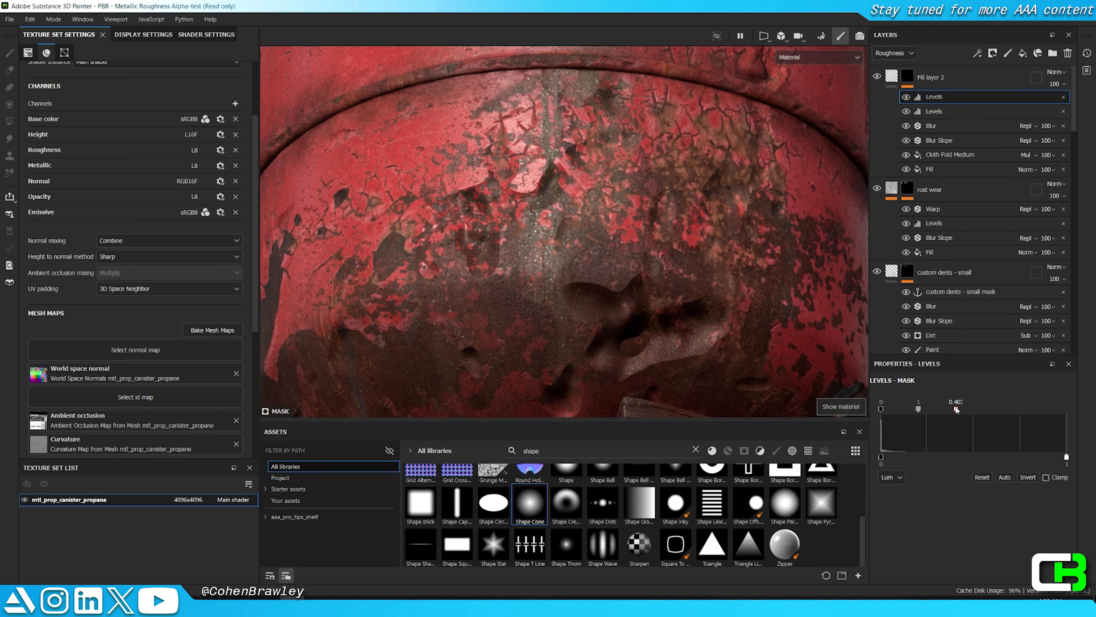
# Step: Add another Blur Slope filter on top of Fill layer 2's mask with source tiling 0.13 and intensity 0.357
pyautogui.rightClick(933, 76)
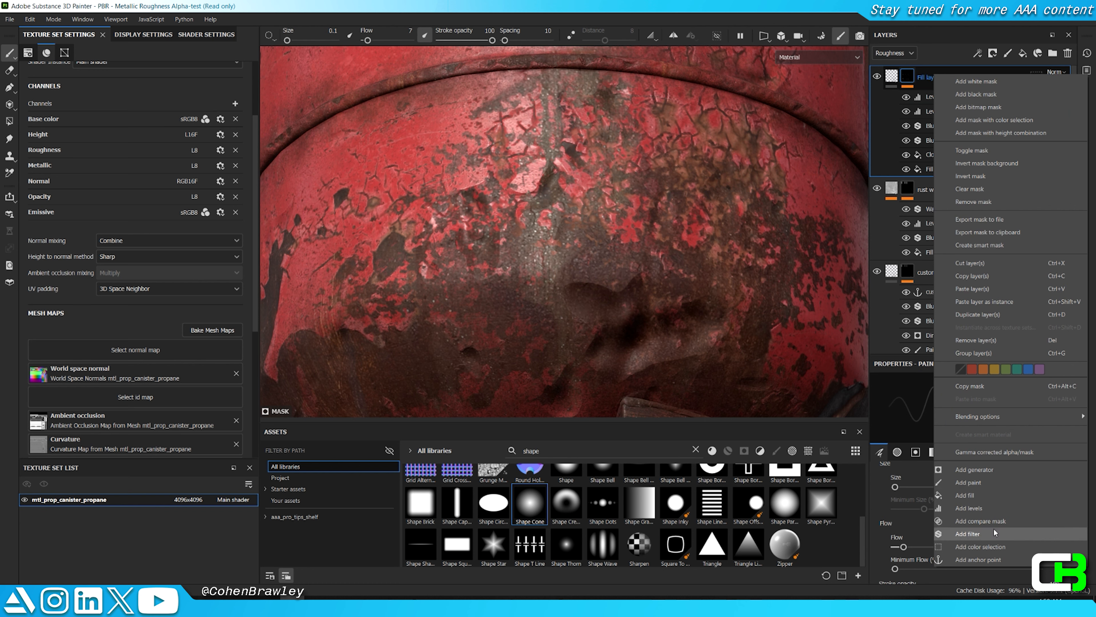
pyautogui.click(992, 534)
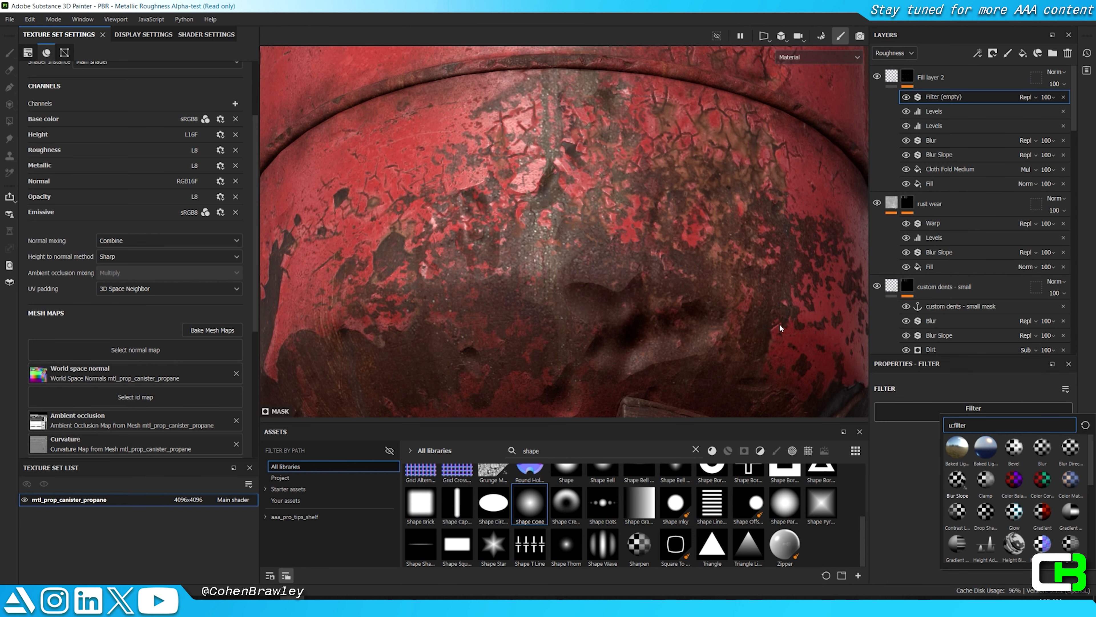
pyautogui.click(957, 479)
pyautogui.click(918, 572)
pyautogui.scroll(-3, 914, 567)
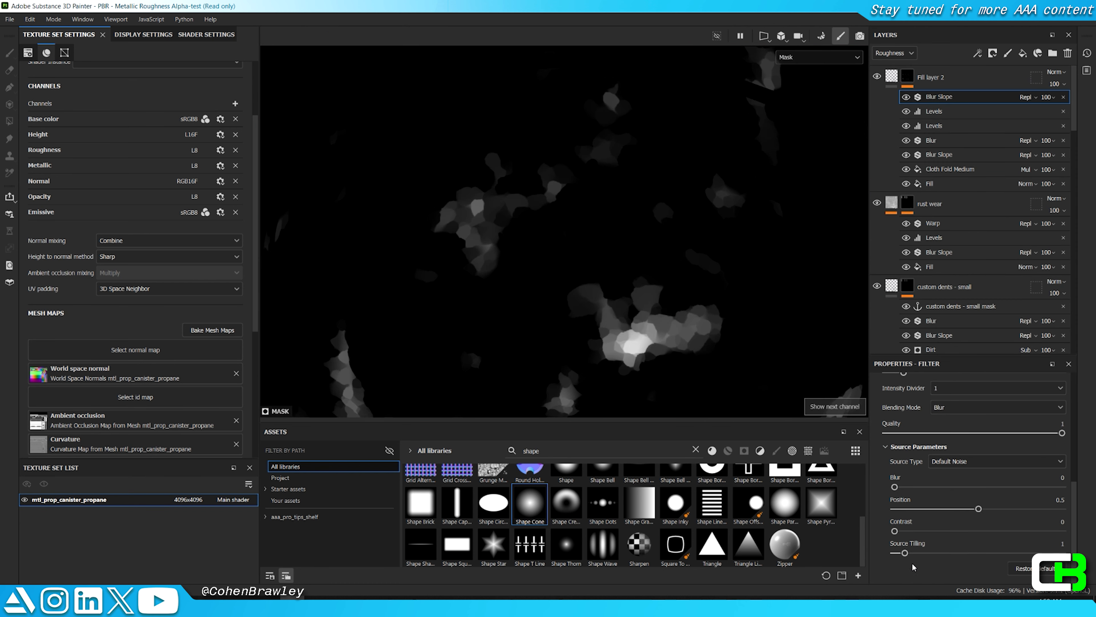
pyautogui.moveTo(900, 550); pyautogui.dragTo(889, 555)
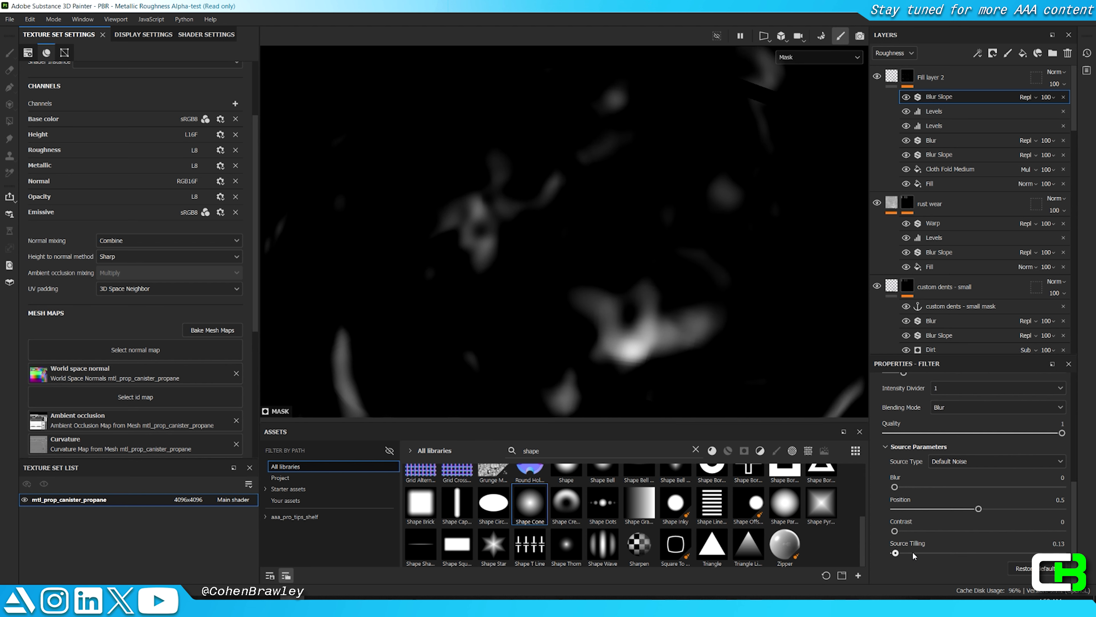
pyautogui.press('m')
pyautogui.scroll(2, 932, 400)
pyautogui.moveTo(943, 437); pyautogui.dragTo(958, 435)
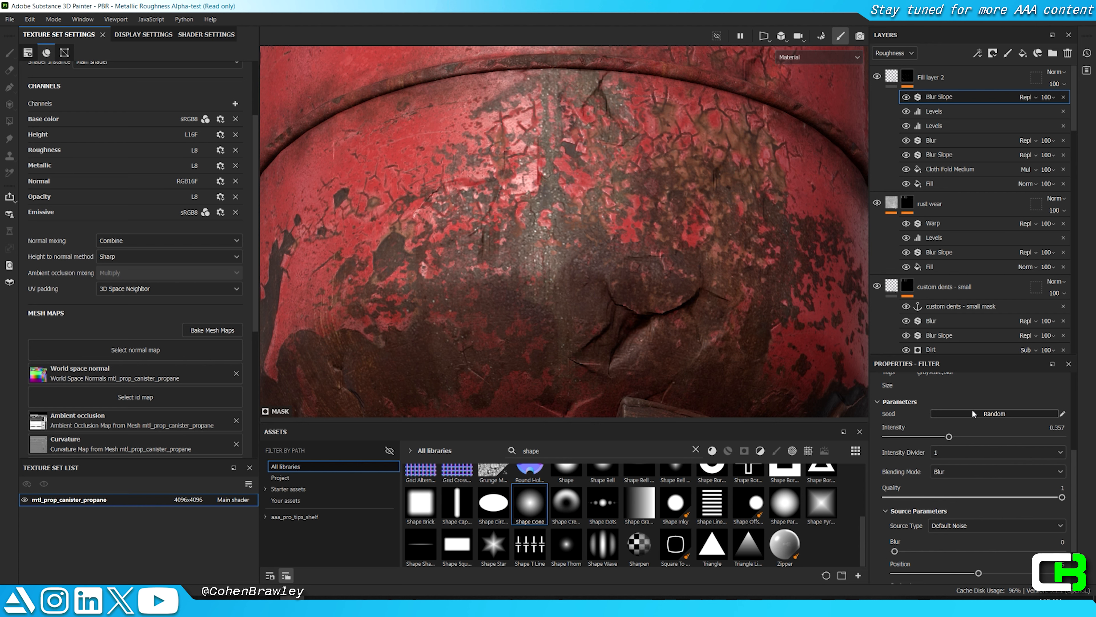
# Step: Compare the dents without and with the last change, and set the top Blur Slope's source blur to 0.41
pyautogui.hotkey('ctrl', 'z')
pyautogui.hotkey('ctrl', 'y')
pyautogui.hotkey('ctrl', 'z')
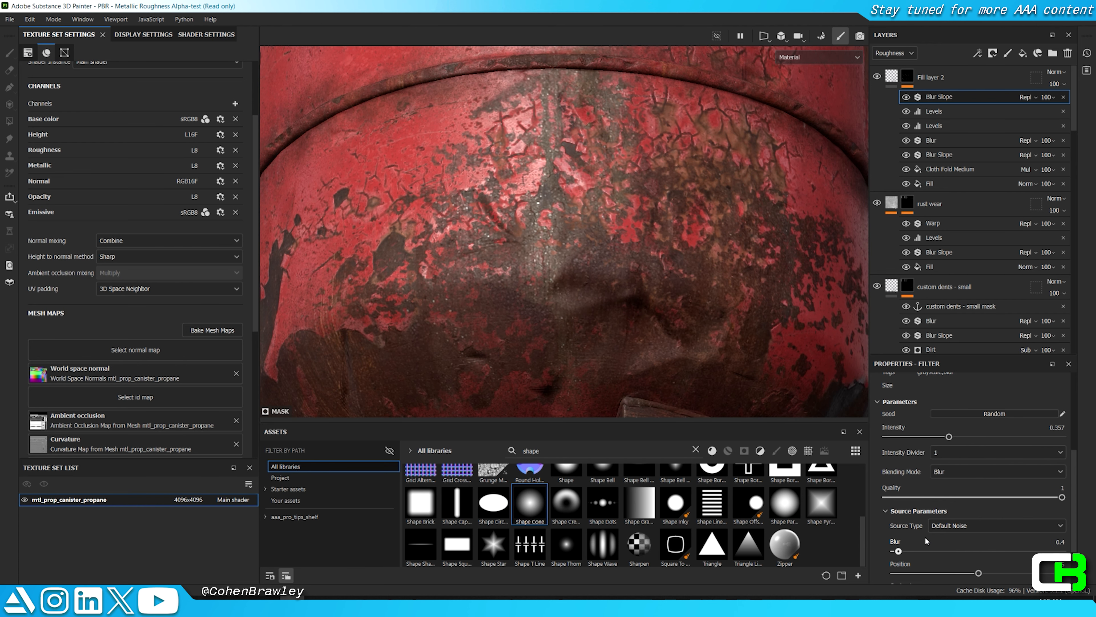
# Step: Examine the large dents around the canister's body under different lighting and from several angles
pyautogui.scroll(-5, 689, 312)
pyautogui.press('Tab')
pyautogui.keyDown('alt'); pyautogui.moveTo(704, 320); pyautogui.dragTo(853, 276); pyautogui.keyUp('alt')
pyautogui.scroll(4, 555, 273)
pyautogui.keyDown('shift'); pyautogui.moveTo(574, 389); pyautogui.dragTo(648, 389, button='right'); pyautogui.keyUp('shift')
pyautogui.keyDown('alt'); pyautogui.moveTo(648, 385); pyautogui.dragTo(665, 347); pyautogui.keyUp('alt')
pyautogui.scroll(5, 619, 390)
pyautogui.scroll(-5, 610, 277)
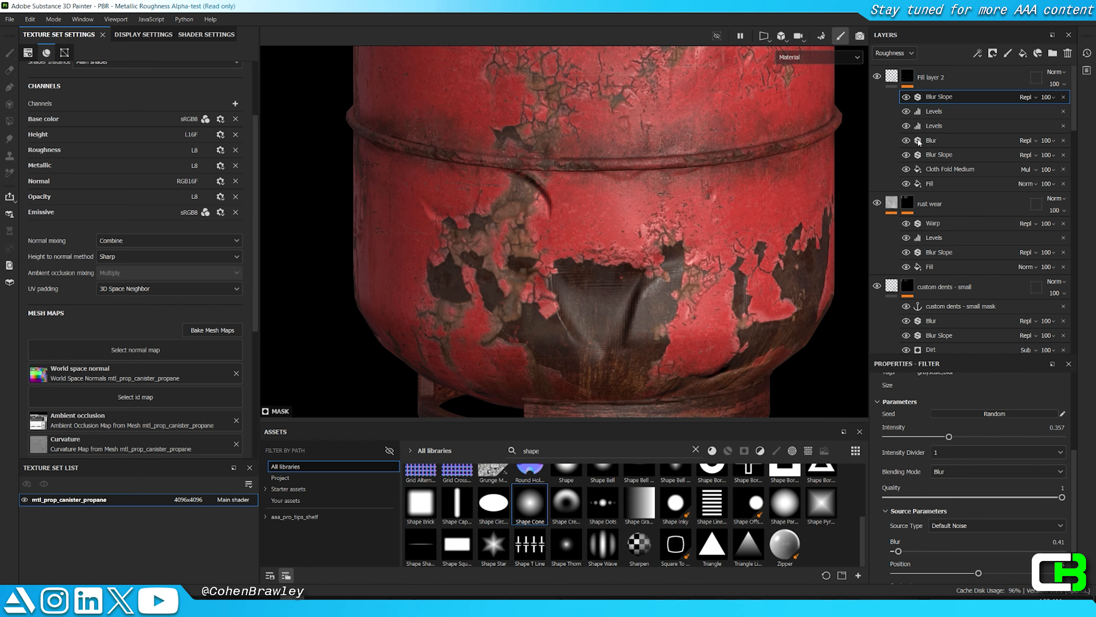
# Step: Add a Blur filter with intensity 0.16 and a Paint effect on top of Fill layer 2's mask
pyautogui.click(907, 76)
pyautogui.rightClick(906, 76)
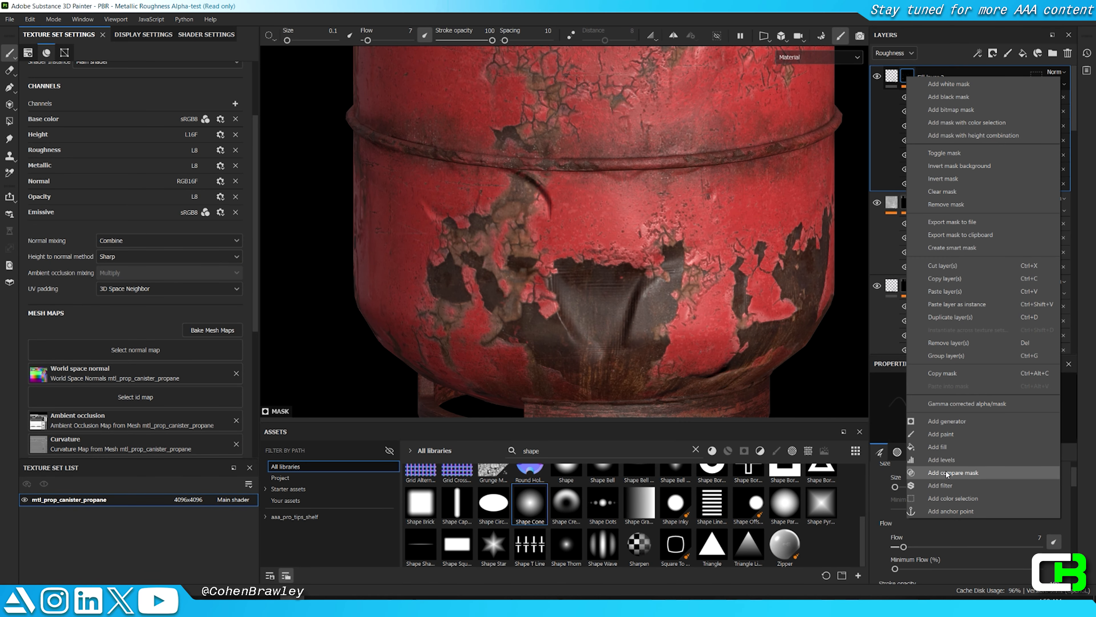
pyautogui.click(940, 485)
pyautogui.scroll(3, 656, 362)
pyautogui.click(943, 409)
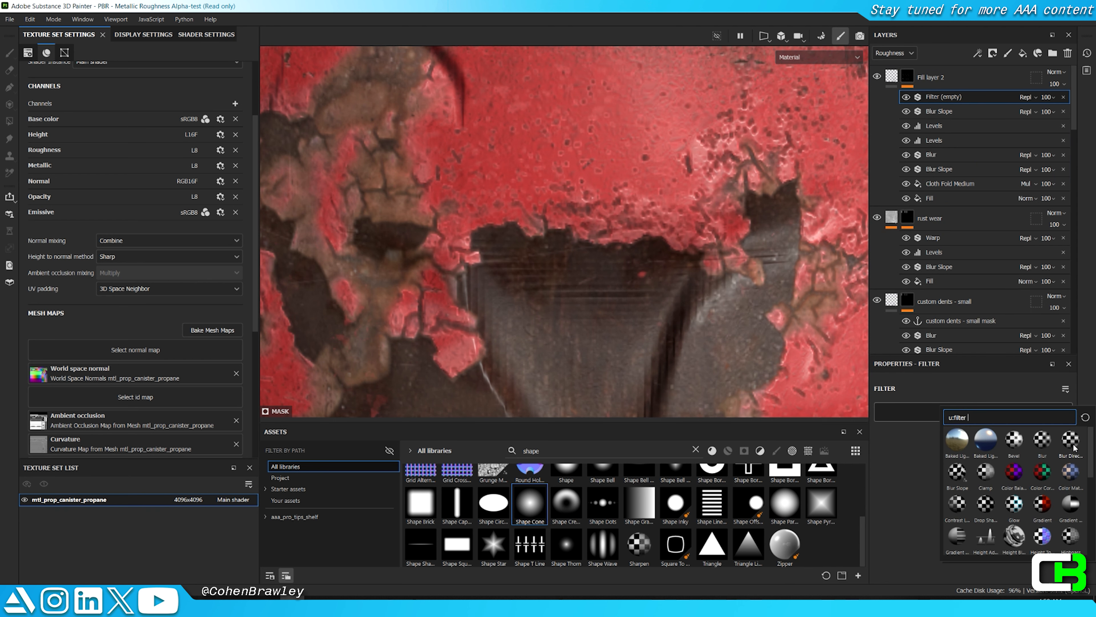
pyautogui.click(1041, 440)
pyautogui.scroll(-1, 886, 530)
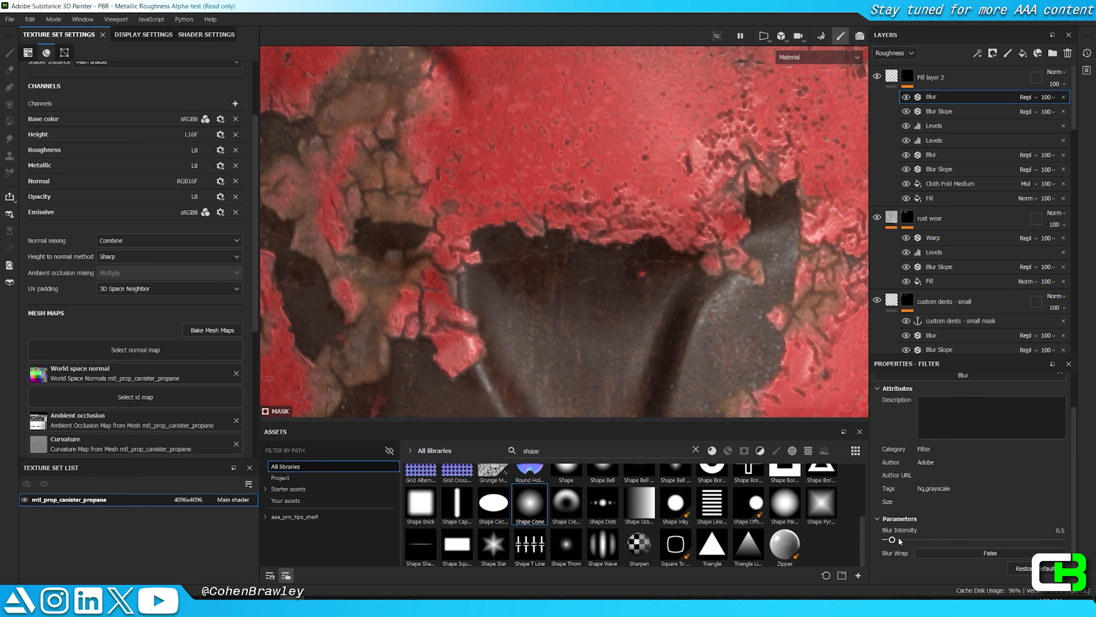
pyautogui.moveTo(899, 541); pyautogui.dragTo(873, 540)
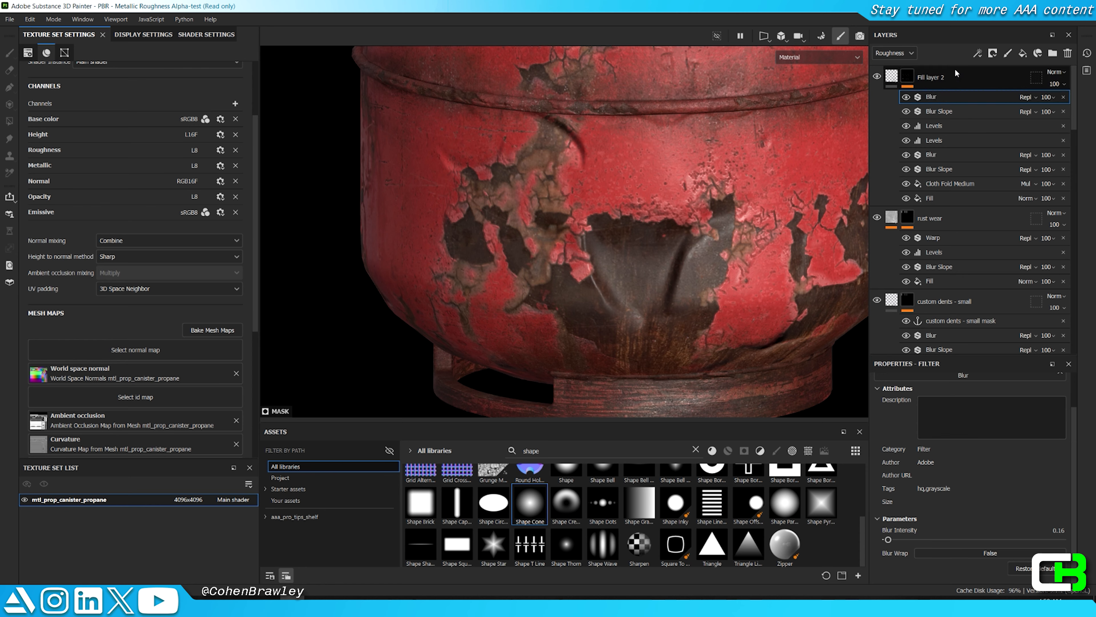
pyautogui.rightClick(955, 69)
pyautogui.click(976, 478)
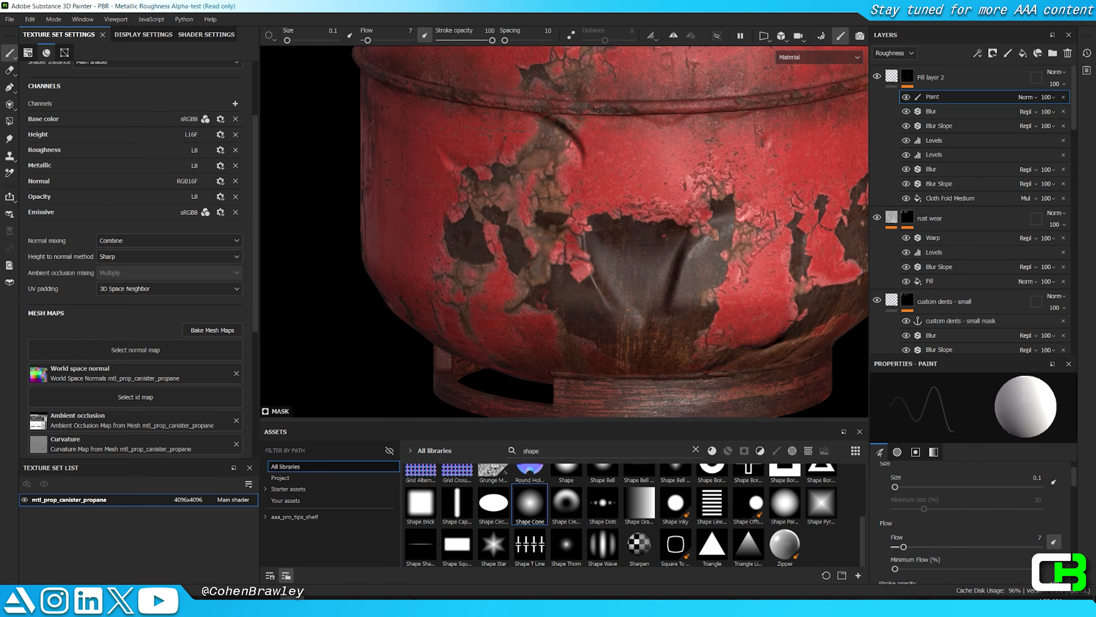
# Step: Enlarge the brush to 23.8 and examine the dents all around the canister's lower body under different lighting
pyautogui.press('Tab')
pyautogui.keyDown('alt'); pyautogui.moveTo(642, 309); pyautogui.dragTo(652, 380, button='middle'); pyautogui.keyUp('alt')
pyautogui.keyDown('alt'); pyautogui.moveTo(652, 379); pyautogui.dragTo(667, 360); pyautogui.keyUp('alt')
pyautogui.keyDown('alt'); pyautogui.moveTo(608, 278); pyautogui.dragTo(621, 329, button='right'); pyautogui.keyUp('alt')
pyautogui.moveTo(708, 423)
pyautogui.keyDown('alt'); pyautogui.mouseDown()
pyautogui.moveTo(676, 376)
pyautogui.moveTo(678, 395)
pyautogui.mouseUp(); pyautogui.keyUp('alt')
pyautogui.scroll(-5, 671, 430)
pyautogui.keyDown('shift'); pyautogui.moveTo(671, 430); pyautogui.dragTo(684, 419, button='right'); pyautogui.keyUp('shift')
pyautogui.scroll(-4, 684, 419)
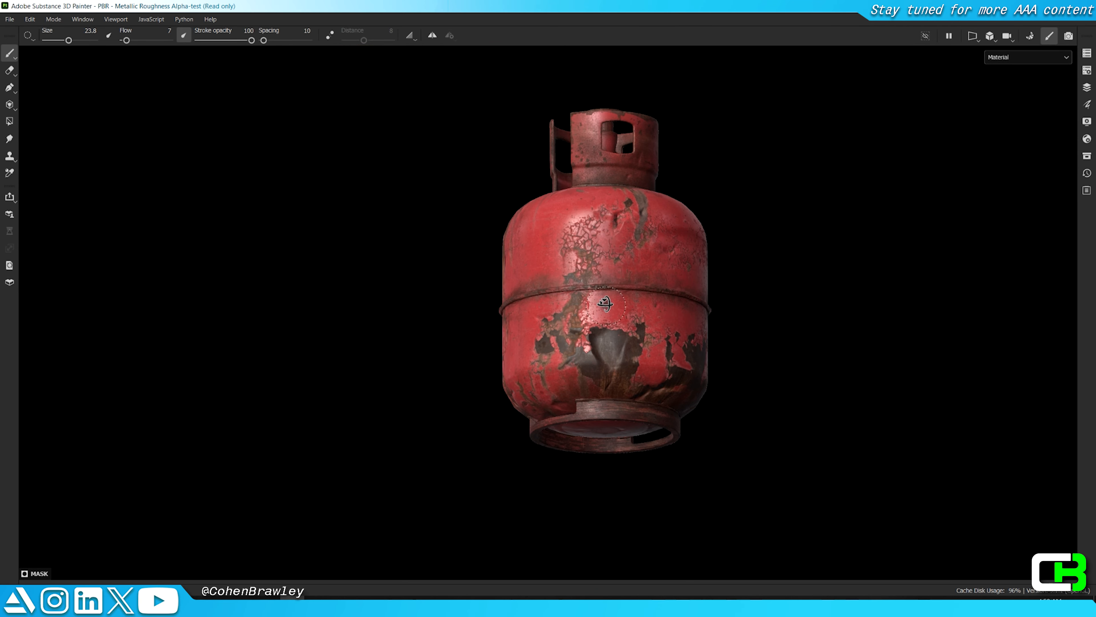
pyautogui.keyDown('alt'); pyautogui.moveTo(684, 419); pyautogui.dragTo(646, 394); pyautogui.keyUp('alt')
pyautogui.scroll(9, 646, 394)
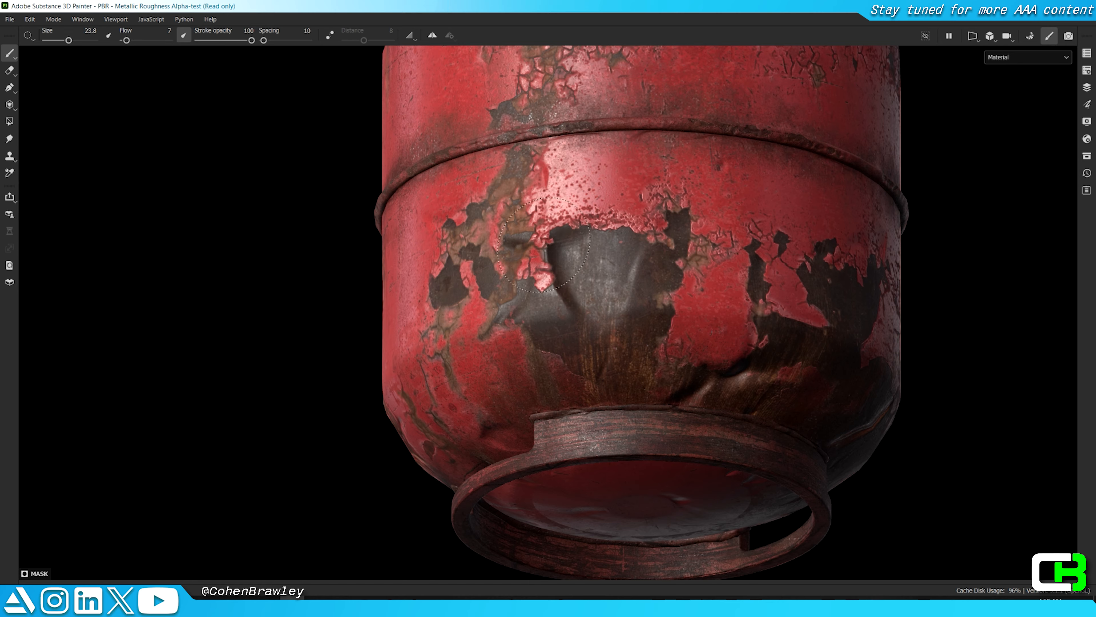
pyautogui.scroll(-5, 556, 292)
pyautogui.moveTo(733, 432)
pyautogui.keyDown('alt'); pyautogui.mouseDown()
pyautogui.moveTo(699, 395)
pyautogui.moveTo(532, 327)
pyautogui.mouseUp(); pyautogui.keyUp('alt')
pyautogui.scroll(9, 699, 396)
pyautogui.scroll(-5, 674, 383)
pyautogui.scroll(9, 595, 374)
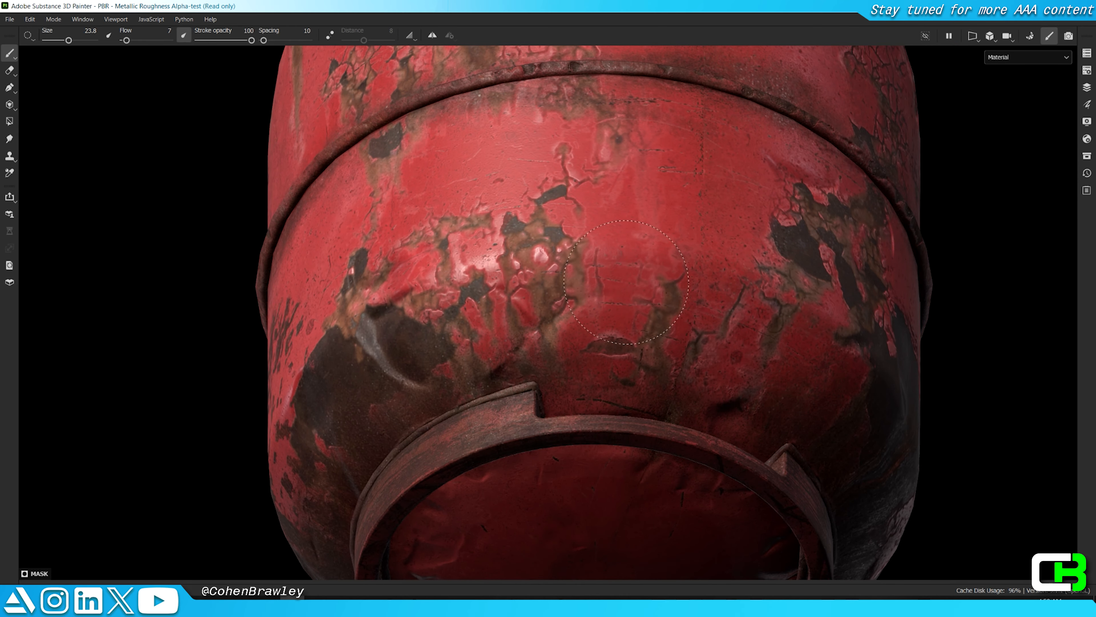
pyautogui.keyDown('alt'); pyautogui.moveTo(564, 361); pyautogui.dragTo(648, 271); pyautogui.keyUp('alt')
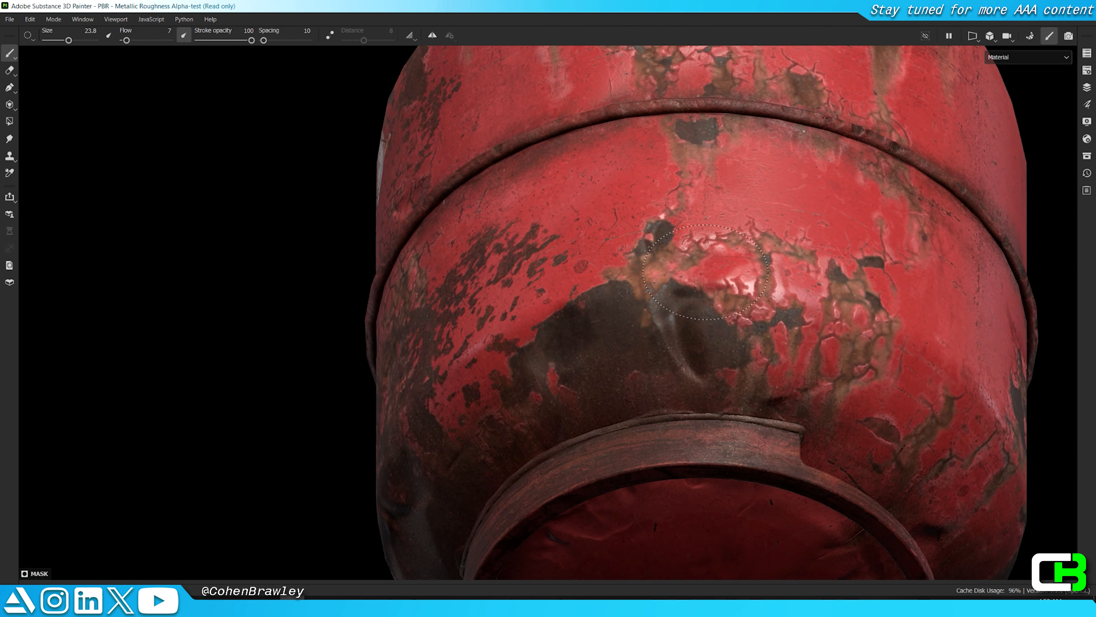
pyautogui.scroll(-5, 732, 364)
pyautogui.keyDown('alt'); pyautogui.moveTo(732, 364); pyautogui.dragTo(728, 373); pyautogui.keyUp('alt')
pyautogui.scroll(6, 728, 372)
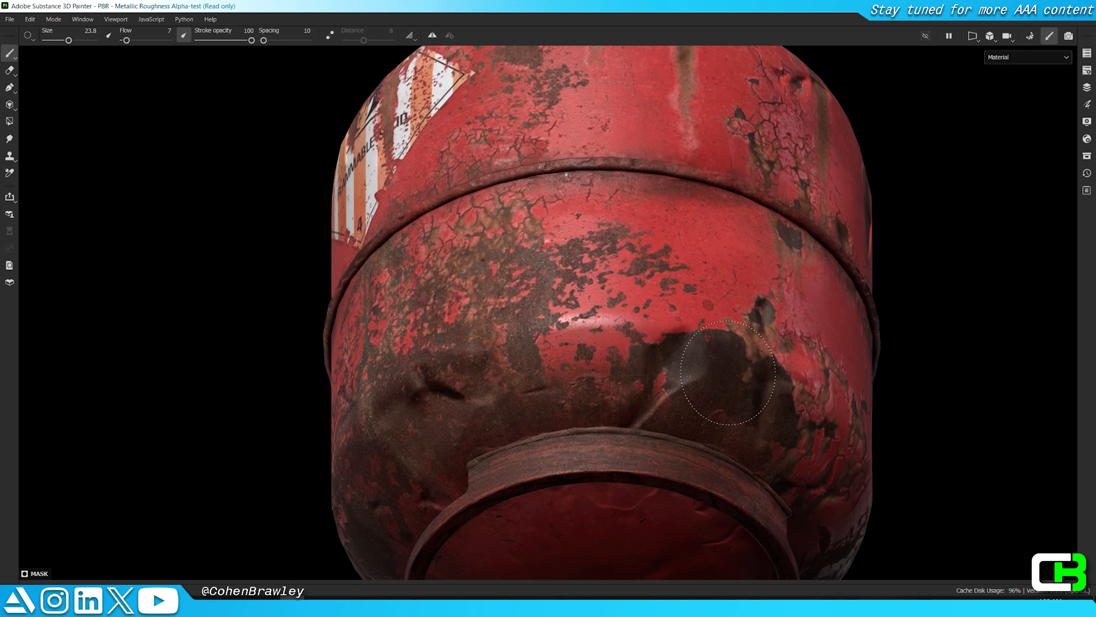
pyautogui.keyDown('alt'); pyautogui.moveTo(656, 413); pyautogui.dragTo(689, 372); pyautogui.keyUp('alt')
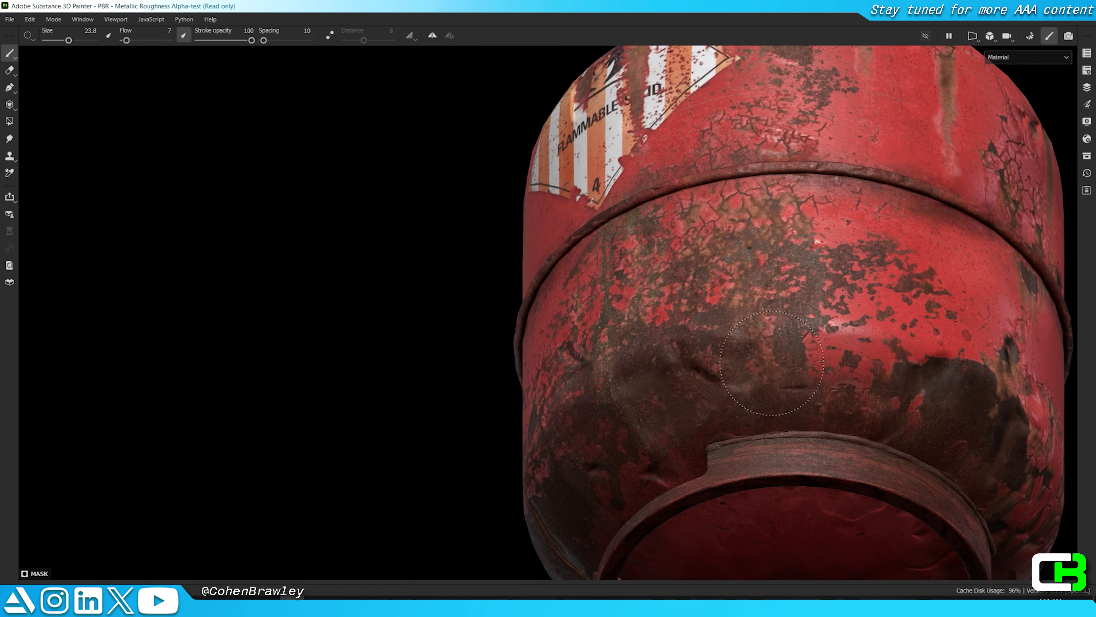
pyautogui.scroll(-5, 772, 363)
pyautogui.scroll(5, 660, 314)
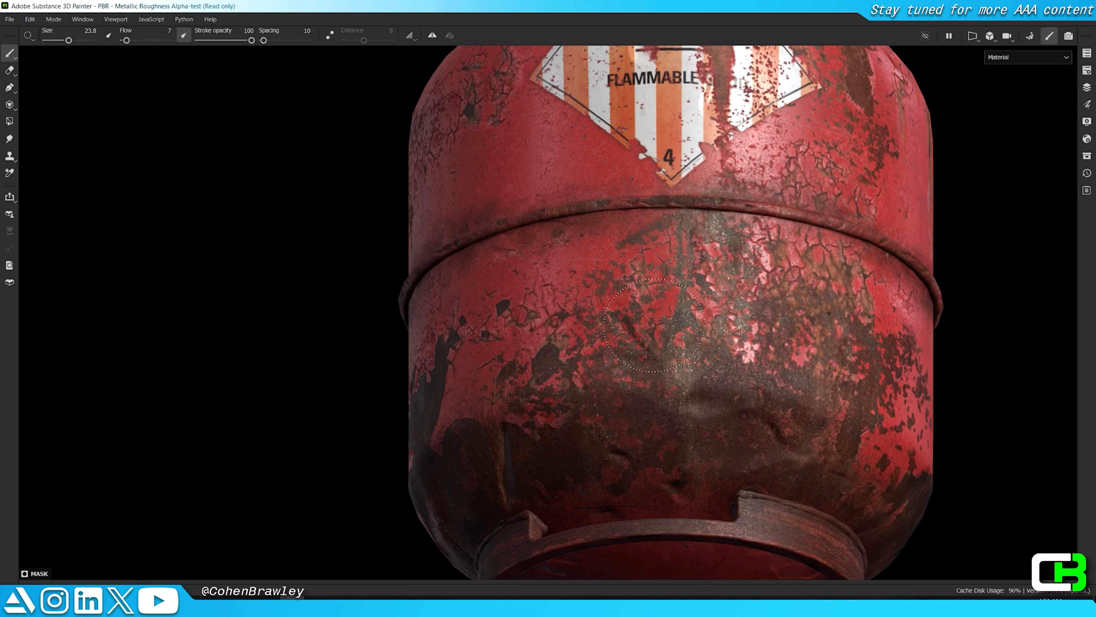
pyautogui.keyDown('alt'); pyautogui.moveTo(654, 324); pyautogui.dragTo(684, 436); pyautogui.keyUp('alt')
pyautogui.keyDown('alt'); pyautogui.moveTo(652, 404); pyautogui.dragTo(734, 402); pyautogui.keyUp('alt')
pyautogui.keyDown('shift'); pyautogui.moveTo(734, 402); pyautogui.dragTo(431, 391, button='right'); pyautogui.keyUp('shift')
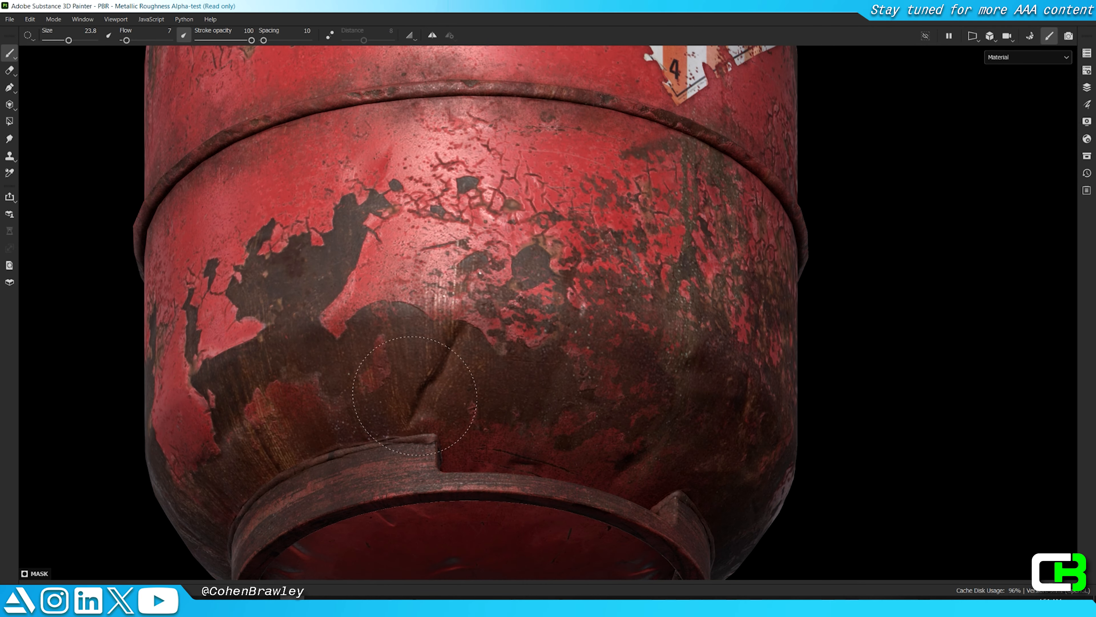
pyautogui.scroll(-5, 429, 381)
pyautogui.keyDown('alt'); pyautogui.moveTo(497, 320); pyautogui.dragTo(683, 371, button='middle'); pyautogui.keyUp('alt')
pyautogui.keyDown('alt'); pyautogui.moveTo(682, 371); pyautogui.dragTo(717, 367); pyautogui.keyUp('alt')
pyautogui.scroll(5, 755, 407)
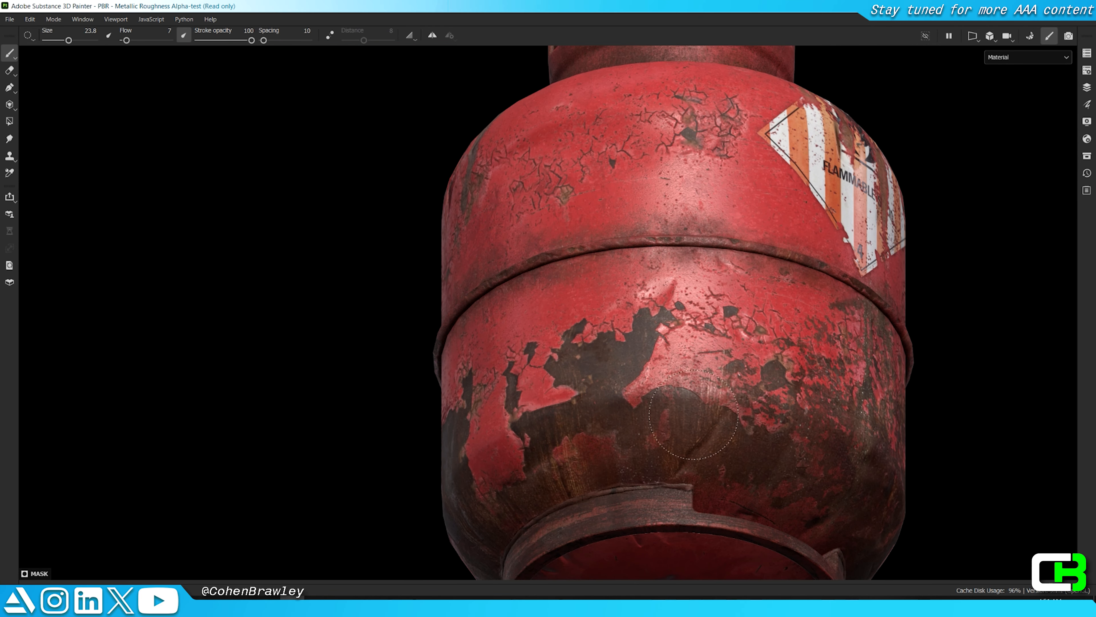
pyautogui.scroll(-5, 689, 404)
pyautogui.keyDown('alt'); pyautogui.moveTo(688, 404); pyautogui.dragTo(784, 335); pyautogui.keyUp('alt')
# Step: Enlarge the brush to 31.35 and examine the dents on the canister's upper body, shoulder and flammable label
pyautogui.scroll(5, 645, 337)
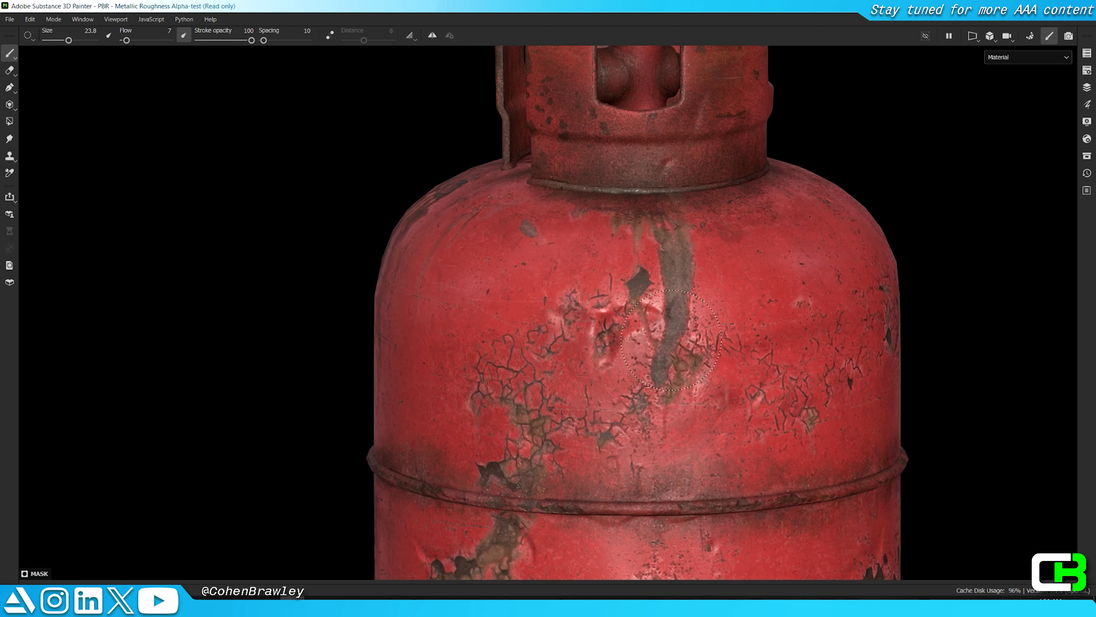
pyautogui.scroll(-3, 613, 411)
pyautogui.keyDown('alt'); pyautogui.moveTo(799, 406); pyautogui.dragTo(485, 343); pyautogui.keyUp('alt')
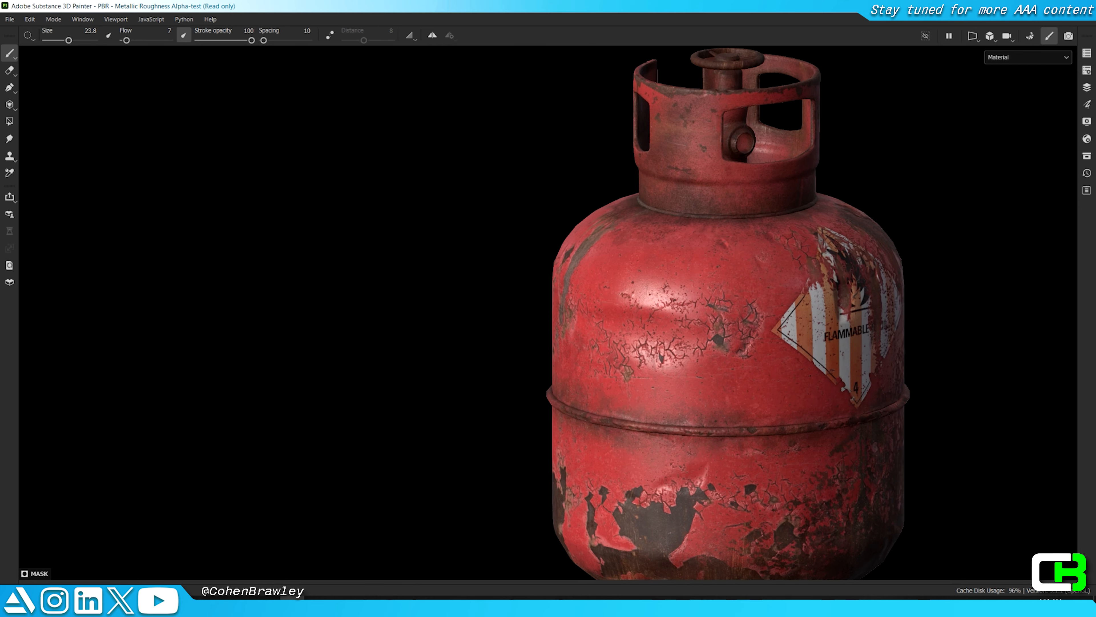
pyautogui.scroll(-3, 485, 343)
pyautogui.scroll(5, 712, 316)
pyautogui.press(']')
pyautogui.scroll(-3, 530, 289)
pyautogui.keyDown('alt'); pyautogui.moveTo(530, 290); pyautogui.dragTo(426, 352); pyautogui.keyUp('alt')
pyautogui.moveTo(546, 331)
pyautogui.keyDown('alt'); pyautogui.mouseDown()
pyautogui.moveTo(622, 359)
pyautogui.moveTo(557, 337)
pyautogui.mouseUp(); pyautogui.keyUp('alt')
pyautogui.scroll(-4, 557, 319)
pyautogui.moveTo(556, 319)
pyautogui.keyDown('shift'); pyautogui.mouseDown(button='right')
pyautogui.moveTo(641, 308)
pyautogui.moveTo(549, 298)
pyautogui.mouseUp(button='right'); pyautogui.keyUp('shift')
pyautogui.scroll(5, 641, 309)
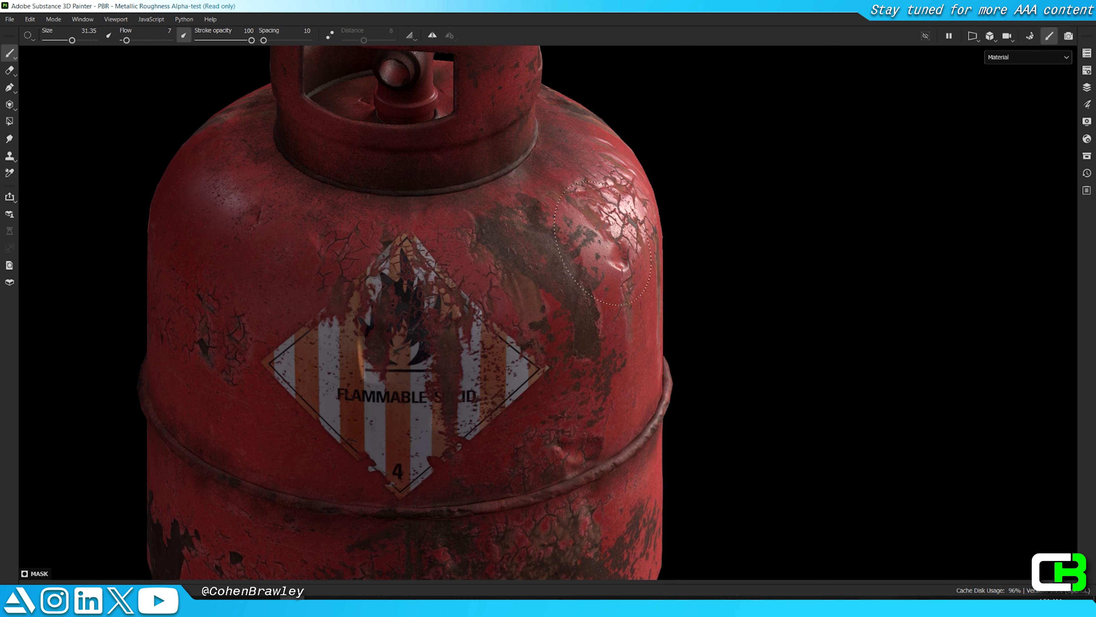
pyautogui.scroll(-3, 570, 371)
pyautogui.scroll(3, 574, 345)
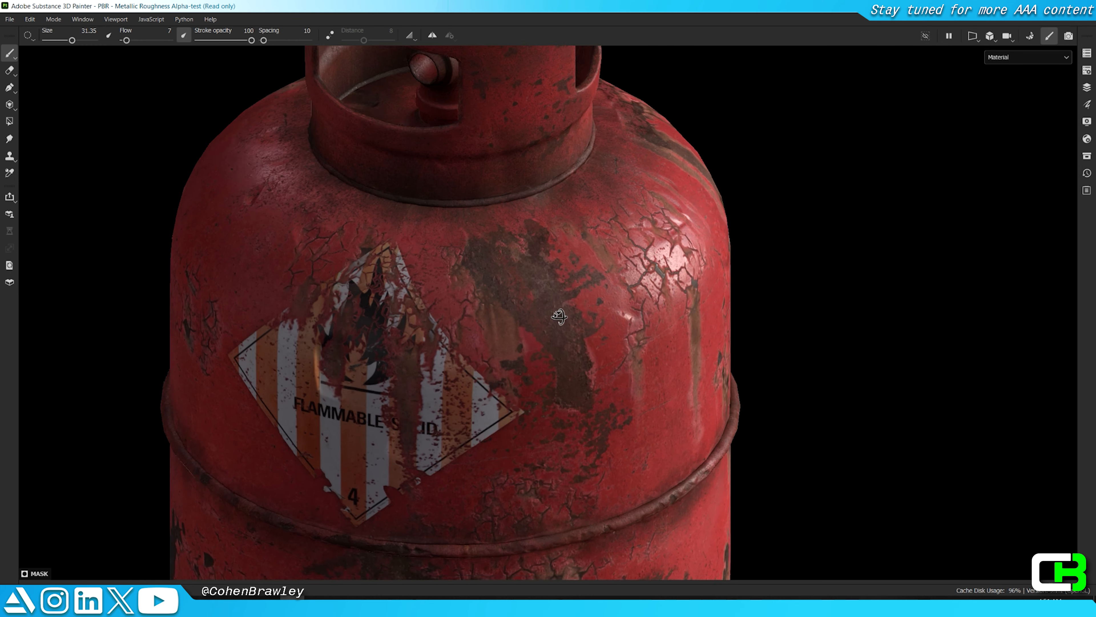
pyautogui.keyDown('alt'); pyautogui.moveTo(558, 313); pyautogui.dragTo(410, 309); pyautogui.keyUp('alt')
pyautogui.keyDown('alt'); pyautogui.moveTo(688, 299); pyautogui.dragTo(453, 298, button='middle'); pyautogui.keyUp('alt')
pyautogui.moveTo(639, 294)
pyautogui.keyDown('alt'); pyautogui.mouseDown()
pyautogui.moveTo(576, 288)
pyautogui.moveTo(610, 327)
pyautogui.mouseUp(); pyautogui.keyUp('alt')
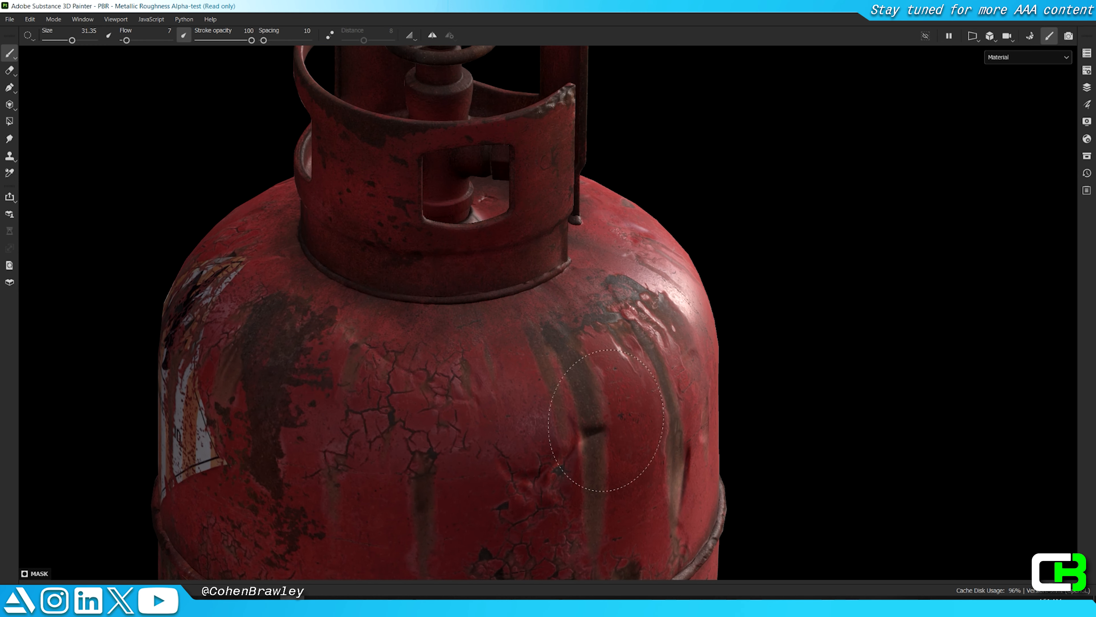
# Step: Examine the dents on the whole canister from all sides and at several distances while changing the light direction
pyautogui.scroll(-4, 633, 414)
pyautogui.keyDown('alt'); pyautogui.moveTo(690, 337); pyautogui.dragTo(612, 313); pyautogui.keyUp('alt')
pyautogui.keyDown('alt'); pyautogui.moveTo(612, 313); pyautogui.dragTo(520, 289, button='middle'); pyautogui.keyUp('alt')
pyautogui.keyDown('alt'); pyautogui.moveTo(617, 268); pyautogui.dragTo(540, 237); pyautogui.keyUp('alt')
pyautogui.keyDown('alt'); pyautogui.moveTo(628, 257); pyautogui.dragTo(540, 294, button='middle'); pyautogui.keyUp('alt')
pyautogui.keyDown('alt'); pyautogui.moveTo(618, 287); pyautogui.dragTo(497, 242); pyautogui.keyUp('alt')
pyautogui.keyDown('alt'); pyautogui.moveTo(561, 277); pyautogui.dragTo(605, 281, button='middle'); pyautogui.keyUp('alt')
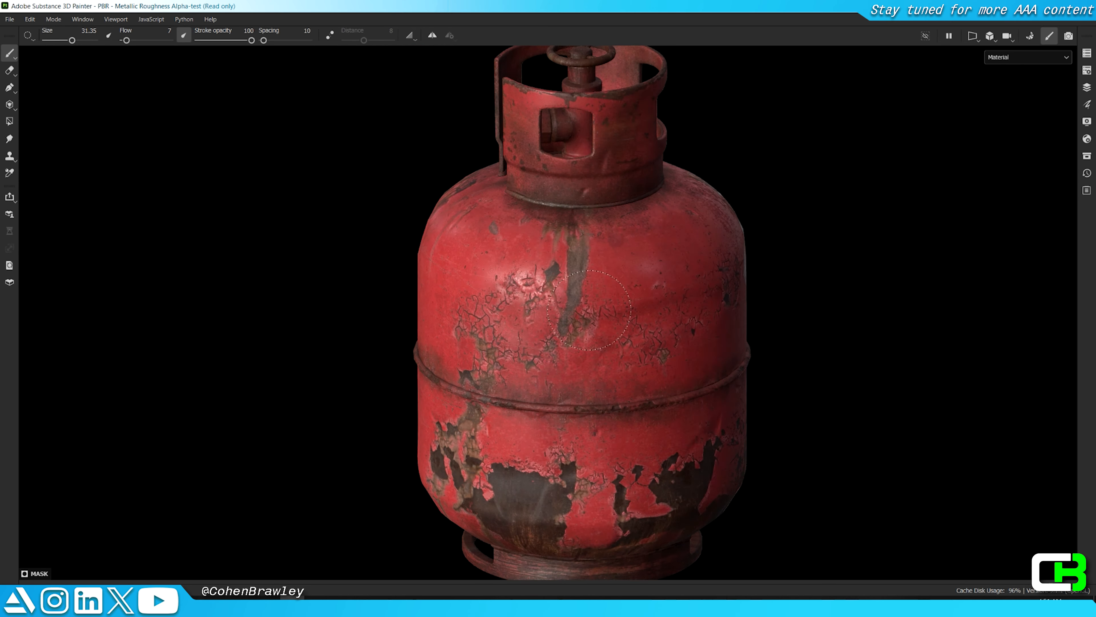
pyautogui.keyDown('alt'); pyautogui.moveTo(699, 345); pyautogui.dragTo(664, 310); pyautogui.keyUp('alt')
pyautogui.keyDown('alt'); pyautogui.moveTo(664, 311); pyautogui.dragTo(730, 355, button='middle'); pyautogui.keyUp('alt')
pyautogui.keyDown('alt'); pyautogui.moveTo(731, 355); pyautogui.dragTo(688, 341); pyautogui.keyUp('alt')
pyautogui.keyDown('alt'); pyautogui.moveTo(689, 341); pyautogui.dragTo(741, 354, button='middle'); pyautogui.keyUp('alt')
pyautogui.scroll(-3, 726, 380)
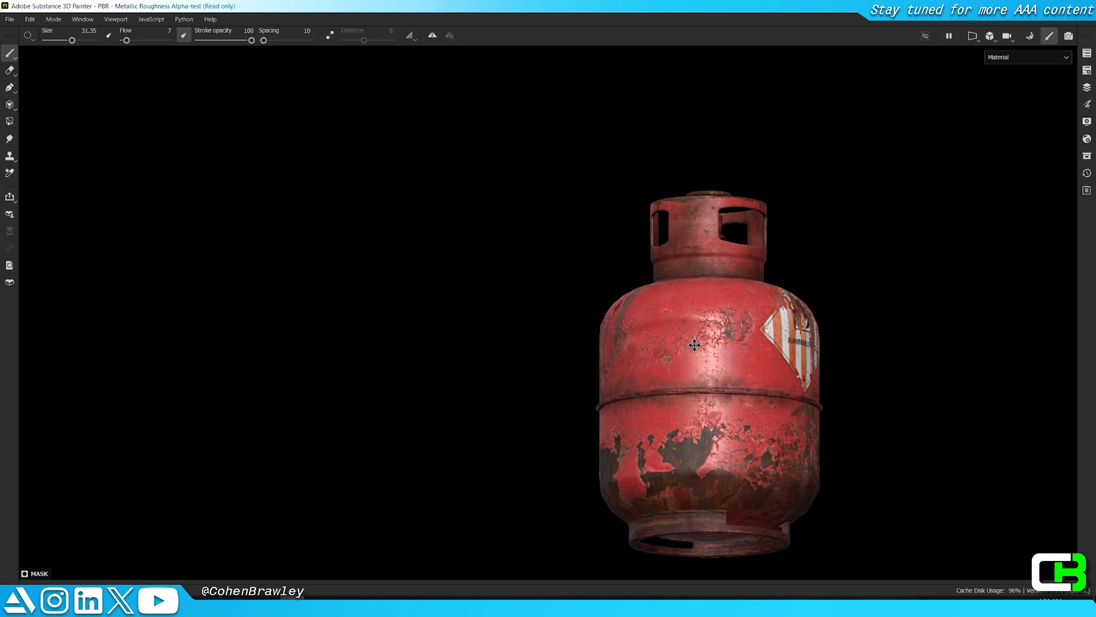
pyautogui.keyDown('alt'); pyautogui.moveTo(727, 404); pyautogui.dragTo(617, 289, button='middle'); pyautogui.keyUp('alt')
pyautogui.keyDown('alt'); pyautogui.moveTo(617, 289); pyautogui.dragTo(582, 283); pyautogui.keyUp('alt')
pyautogui.scroll(5, 620, 299)
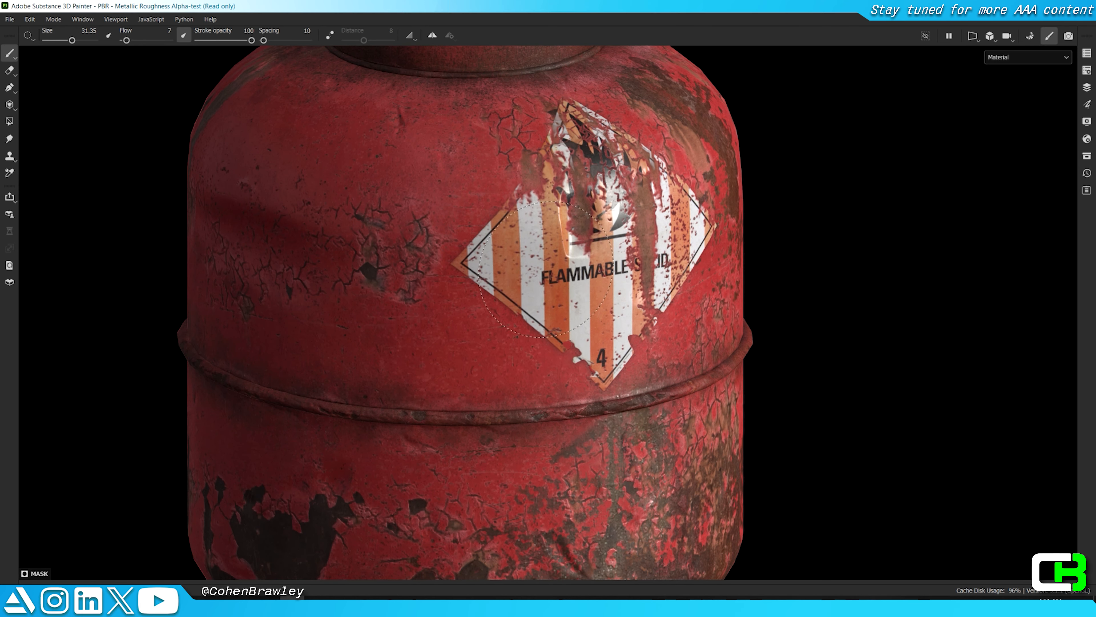
pyautogui.scroll(-10, 614, 327)
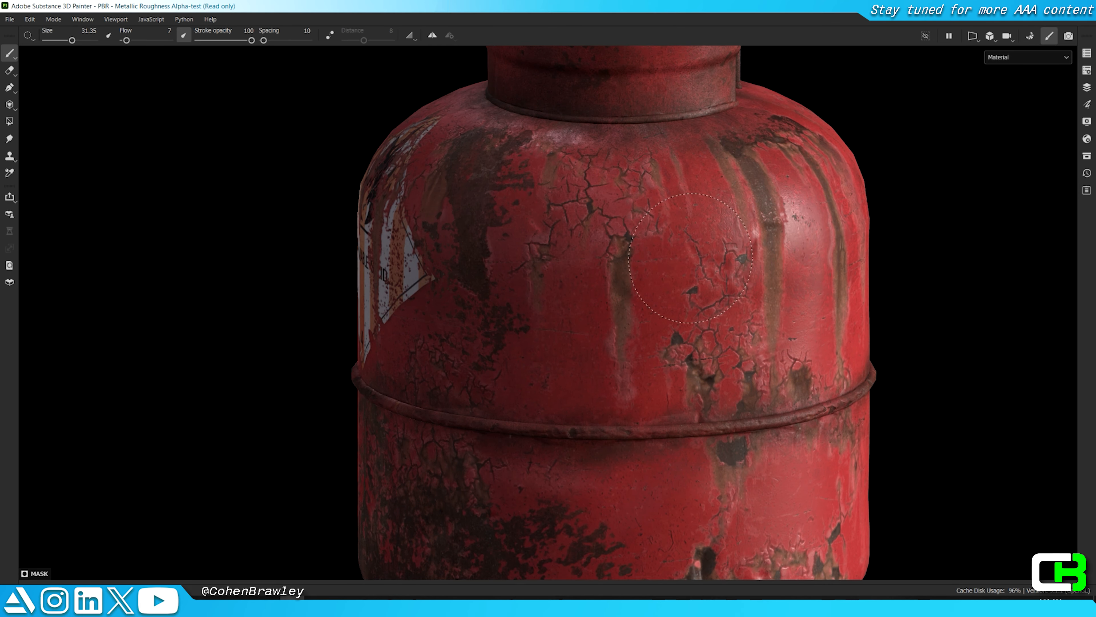
pyautogui.scroll(-5, 678, 268)
pyautogui.keyDown('shift'); pyautogui.moveTo(612, 369); pyautogui.dragTo(639, 376, button='right'); pyautogui.keyUp('shift')
pyautogui.keyDown('alt'); pyautogui.moveTo(611, 380); pyautogui.dragTo(558, 360, button='middle'); pyautogui.keyUp('alt')
pyautogui.keyDown('alt'); pyautogui.moveTo(558, 359); pyautogui.dragTo(503, 429); pyautogui.keyUp('alt')
pyautogui.scroll(4, 694, 392)
pyautogui.scroll(-4, 585, 387)
pyautogui.keyDown('alt'); pyautogui.moveTo(503, 429); pyautogui.dragTo(388, 477, button='middle'); pyautogui.keyUp('alt')
pyautogui.keyDown('alt'); pyautogui.moveTo(704, 260); pyautogui.dragTo(588, 266); pyautogui.keyUp('alt')
pyautogui.keyDown('alt'); pyautogui.moveTo(587, 266); pyautogui.dragTo(464, 286, button='middle'); pyautogui.keyUp('alt')
pyautogui.keyDown('alt'); pyautogui.moveTo(465, 287); pyautogui.dragTo(358, 254); pyautogui.keyUp('alt')
pyautogui.keyDown('shift'); pyautogui.moveTo(638, 281); pyautogui.dragTo(678, 281, button='right'); pyautogui.keyUp('shift')
pyautogui.keyDown('alt'); pyautogui.moveTo(678, 277); pyautogui.dragTo(574, 301); pyautogui.keyUp('alt')
pyautogui.scroll(-4, 688, 301)
pyautogui.keyDown('alt'); pyautogui.moveTo(574, 301); pyautogui.dragTo(361, 289, button='middle'); pyautogui.keyUp('alt')
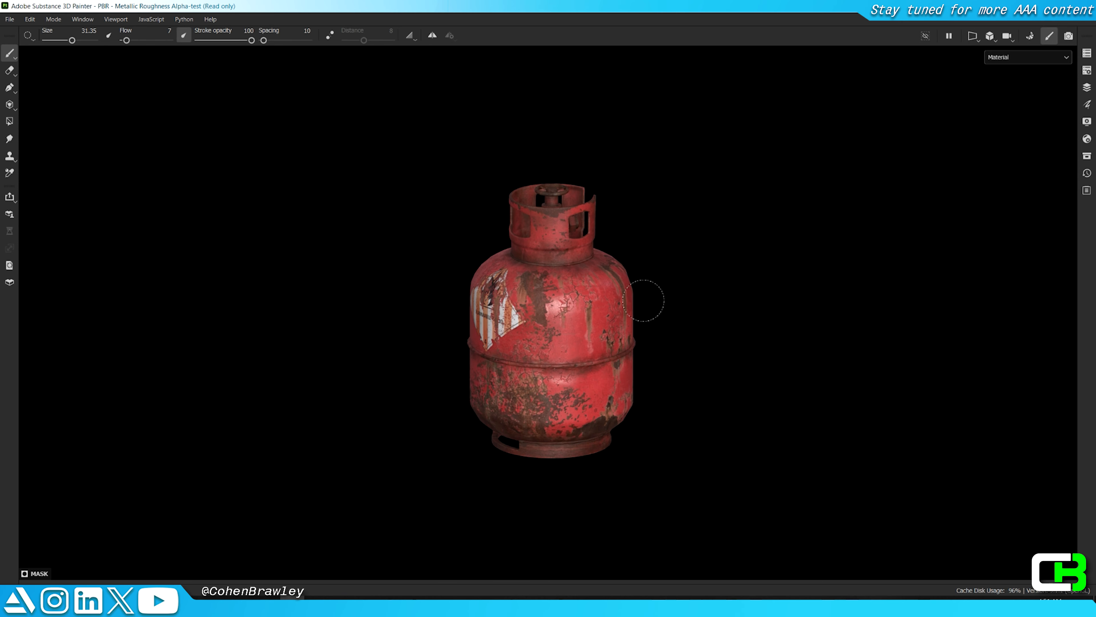
pyautogui.scroll(4, 402, 260)
pyautogui.keyDown('alt'); pyautogui.moveTo(626, 281); pyautogui.dragTo(395, 281, button='middle'); pyautogui.keyUp('alt')
pyautogui.keyDown('alt'); pyautogui.moveTo(574, 281); pyautogui.dragTo(332, 289); pyautogui.keyUp('alt')
pyautogui.keyDown('shift'); pyautogui.moveTo(622, 307); pyautogui.dragTo(729, 292, button='right'); pyautogui.keyUp('shift')
pyautogui.keyDown('alt'); pyautogui.moveTo(728, 291); pyautogui.dragTo(515, 267, button='middle'); pyautogui.keyUp('alt')
pyautogui.keyDown('alt'); pyautogui.moveTo(514, 267); pyautogui.dragTo(389, 270); pyautogui.keyUp('alt')
pyautogui.keyDown('alt'); pyautogui.moveTo(709, 274); pyautogui.dragTo(595, 287); pyautogui.keyUp('alt')
pyautogui.keyDown('alt'); pyautogui.moveTo(596, 287); pyautogui.dragTo(329, 290, button='middle'); pyautogui.keyUp('alt')
pyautogui.keyDown('alt'); pyautogui.moveTo(560, 279); pyautogui.dragTo(380, 272); pyautogui.keyUp('alt')
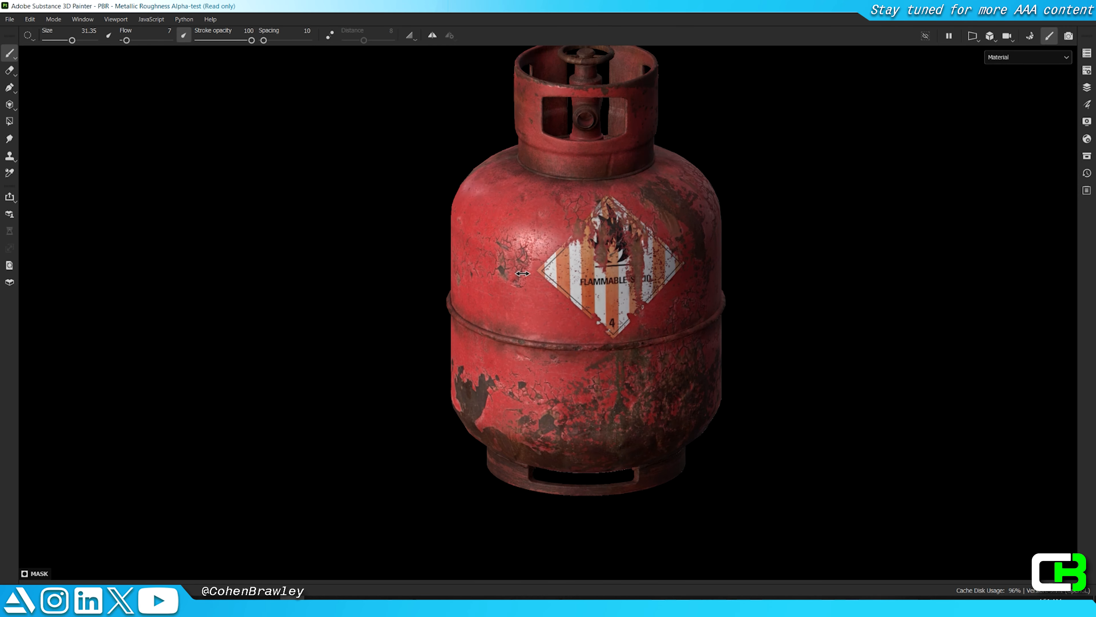
# Step: Set the brush size to 56.54 and examine the dents on the canister's underside and base ring
pyautogui.keyDown('ctrl'); pyautogui.moveTo(540, 276); pyautogui.dragTo(410, 277, button='right'); pyautogui.keyUp('ctrl')
pyautogui.scroll(-4, 518, 276)
pyautogui.keyDown('alt'); pyautogui.moveTo(497, 294); pyautogui.dragTo(613, 234); pyautogui.keyUp('alt')
pyautogui.scroll(5, 561, 276)
pyautogui.keyDown('alt'); pyautogui.moveTo(604, 277); pyautogui.dragTo(522, 281, button='middle'); pyautogui.keyUp('alt')
pyautogui.keyDown('alt'); pyautogui.moveTo(514, 242); pyautogui.dragTo(868, 355); pyautogui.keyUp('alt')
pyautogui.scroll(-3, 869, 355)
pyautogui.keyDown('alt'); pyautogui.moveTo(717, 345); pyautogui.dragTo(647, 345, button='middle'); pyautogui.keyUp('alt')
pyautogui.keyDown('alt'); pyautogui.moveTo(648, 328); pyautogui.dragTo(431, 298); pyautogui.keyUp('alt')
pyautogui.keyDown('alt'); pyautogui.moveTo(345, 419); pyautogui.dragTo(479, 389); pyautogui.keyUp('alt')
pyautogui.keyDown('shift'); pyautogui.moveTo(480, 390); pyautogui.dragTo(563, 396, button='right'); pyautogui.keyUp('shift')
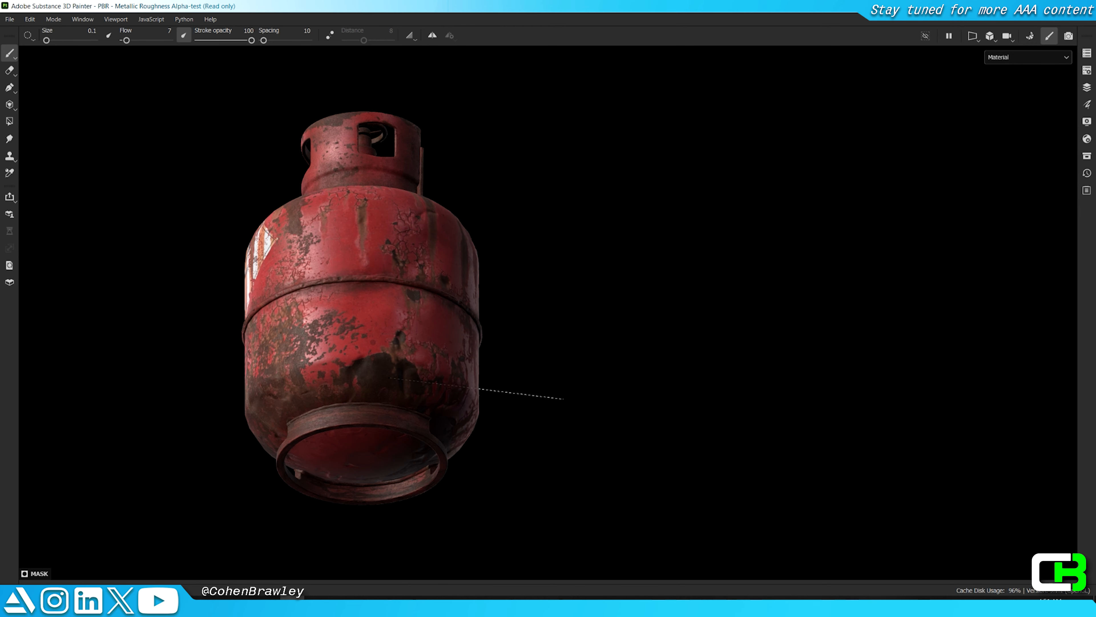
pyautogui.keyDown('alt'); pyautogui.moveTo(562, 397); pyautogui.dragTo(649, 350, button='middle'); pyautogui.keyUp('alt')
pyautogui.scroll(4, 605, 346)
pyautogui.keyDown('alt'); pyautogui.moveTo(412, 349); pyautogui.dragTo(446, 320, button='middle'); pyautogui.keyUp('alt')
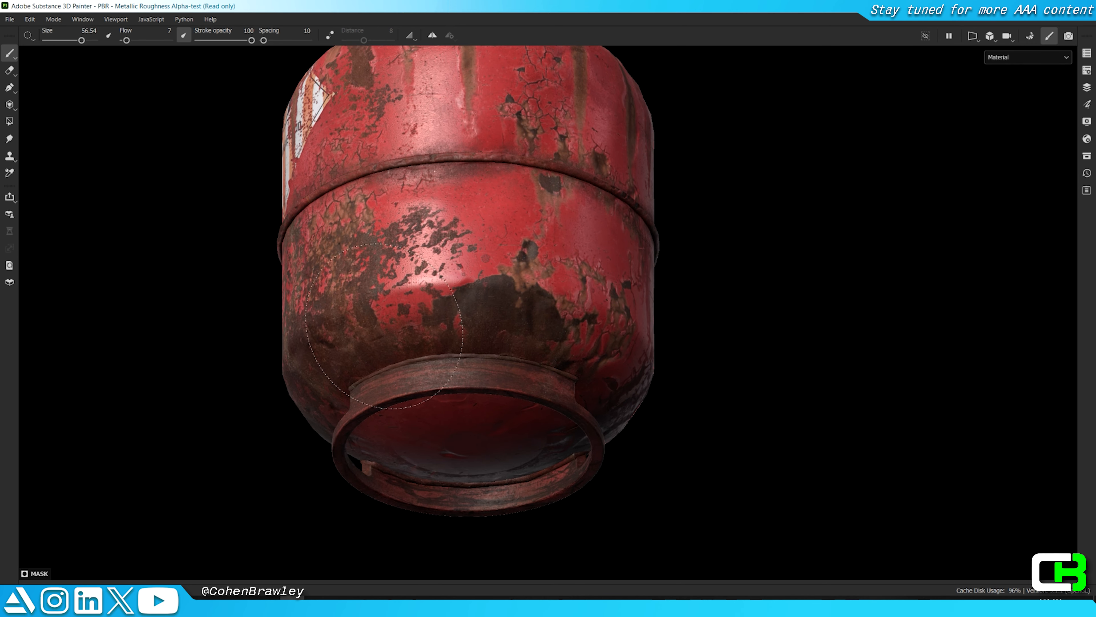
pyautogui.keyDown('alt'); pyautogui.moveTo(552, 458); pyautogui.dragTo(490, 450); pyautogui.keyUp('alt')
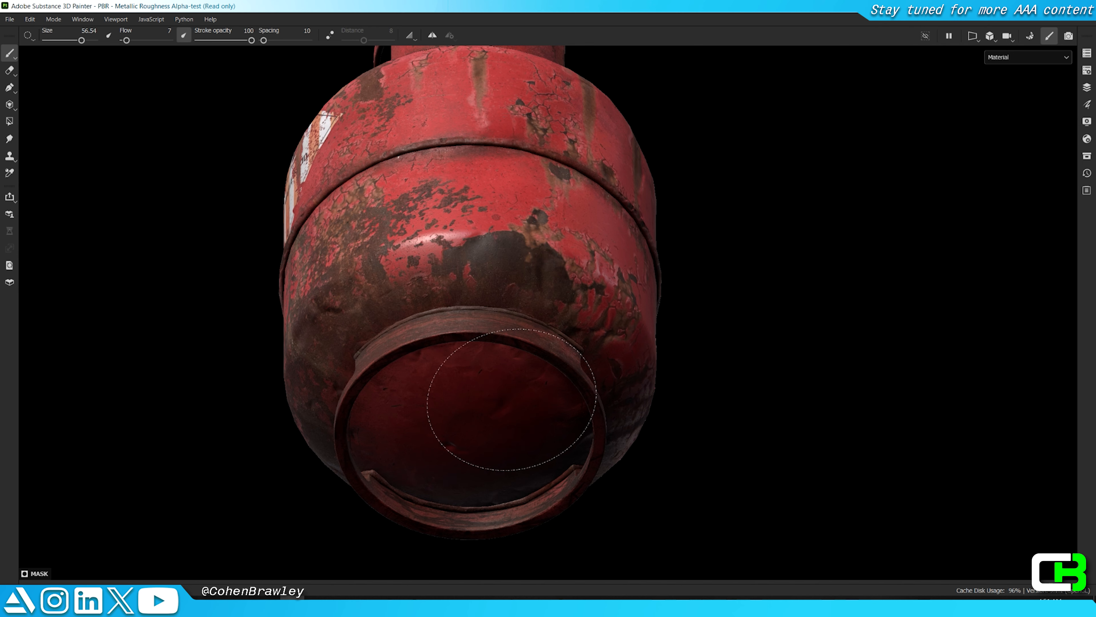
pyautogui.scroll(3, 444, 382)
# Step: Rename Fill layer 2 as small dents
pyautogui.press('Tab')
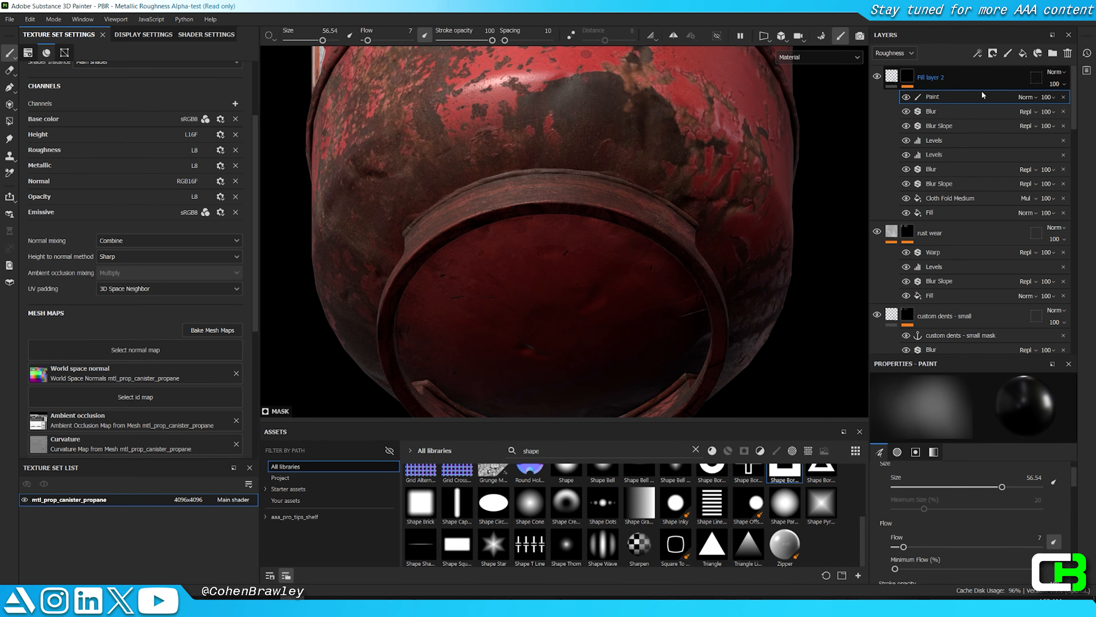
pyautogui.doubleClick(924, 77)
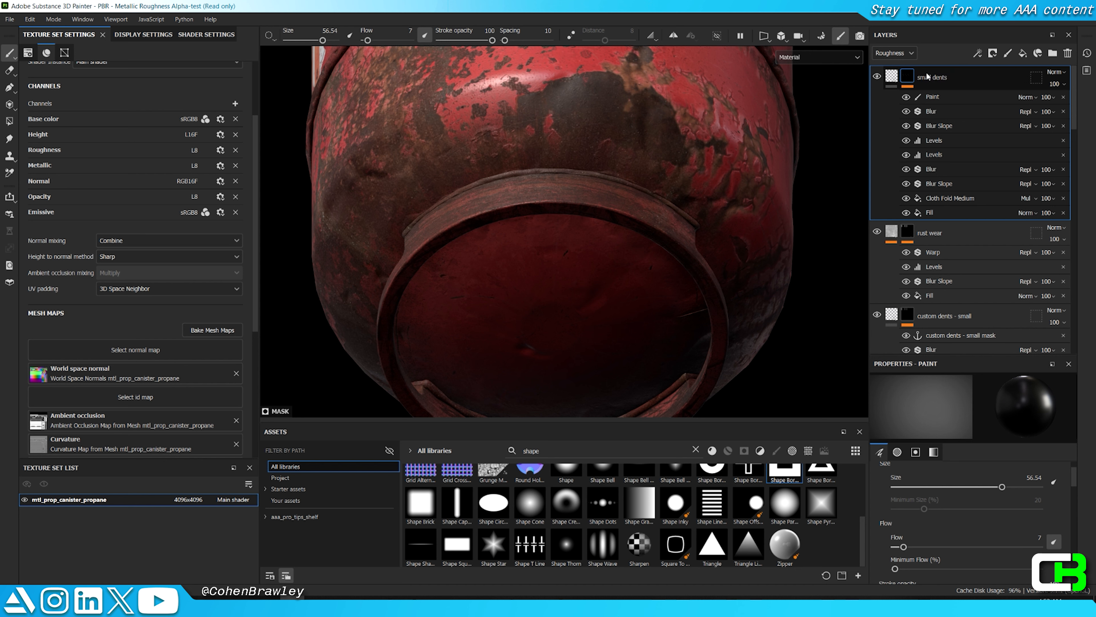
# Step: Add a Paint effect on top of the mask of the lower dents layer
pyautogui.scroll(-6, 988, 192)
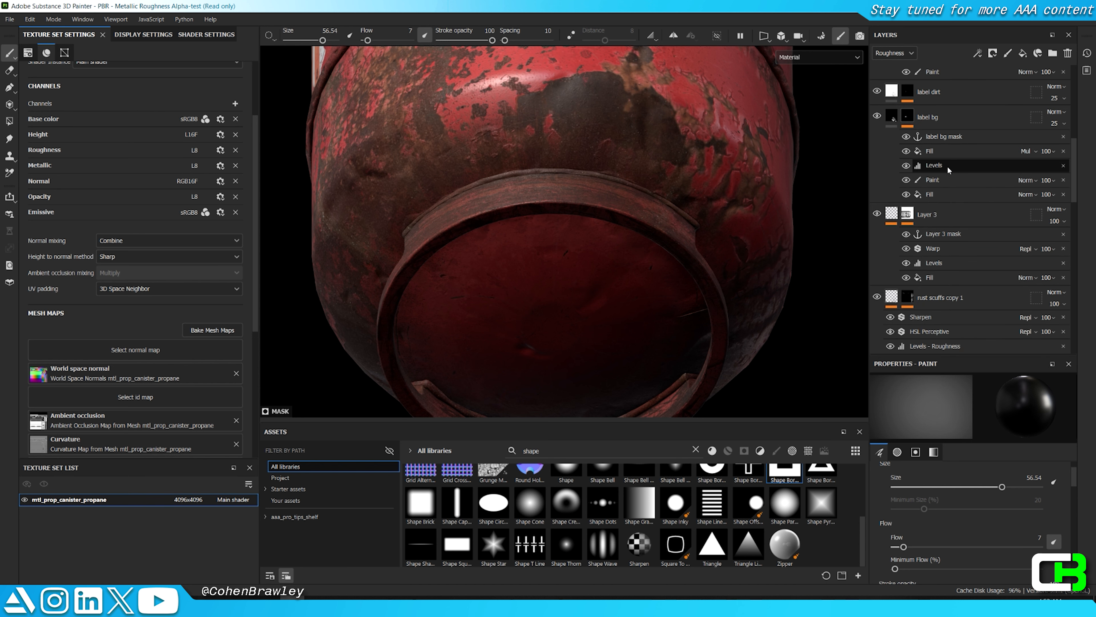
pyautogui.scroll(-8, 964, 159)
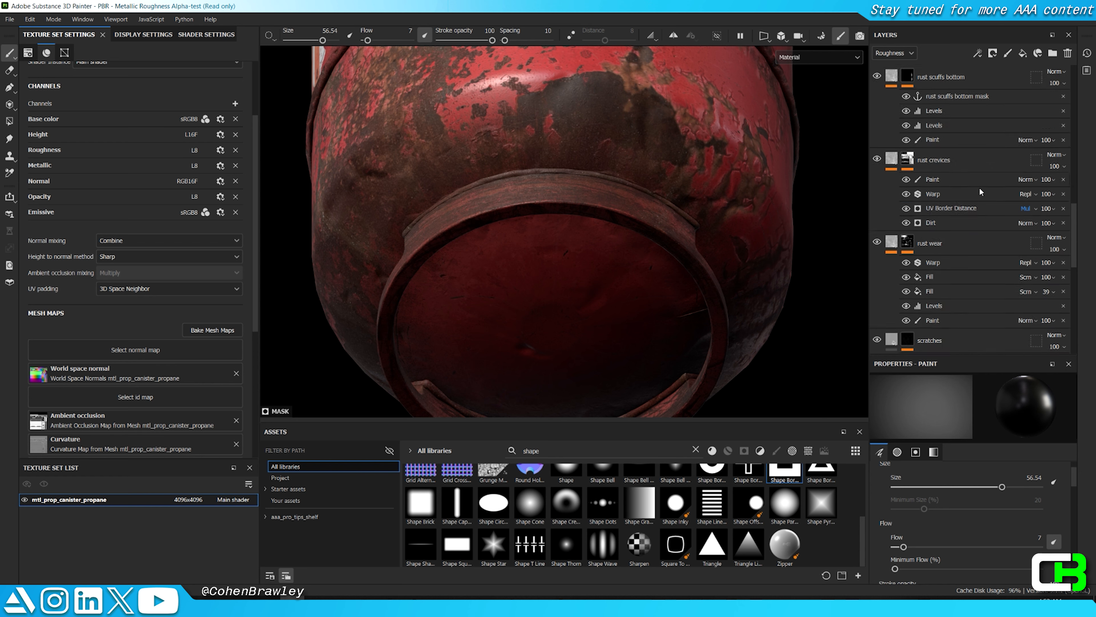
pyautogui.scroll(-5, 978, 187)
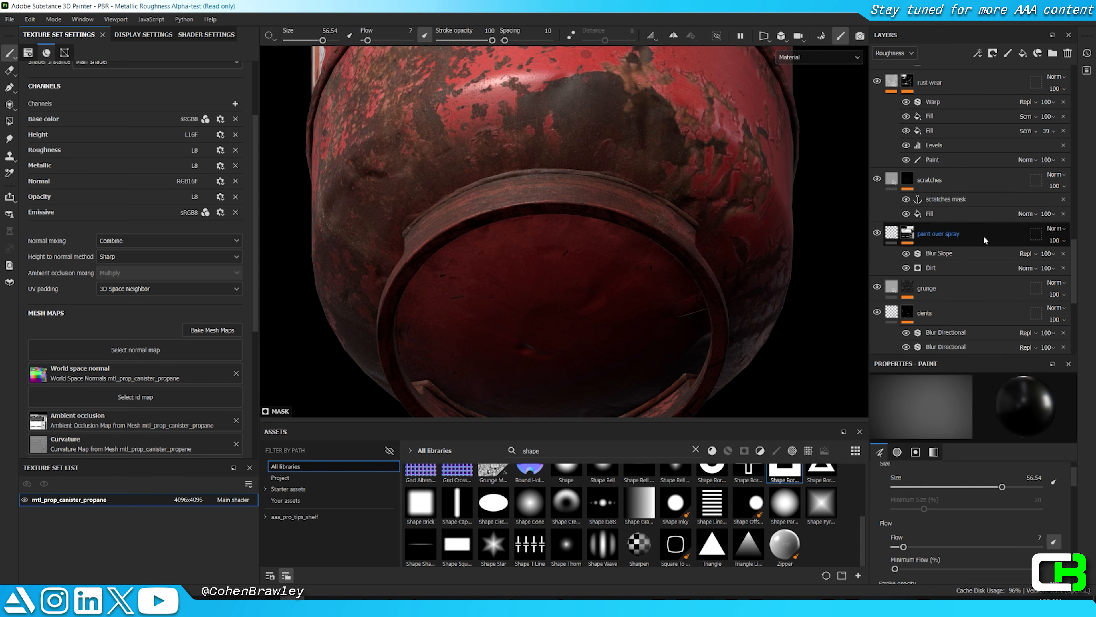
pyautogui.click(984, 242)
pyautogui.rightClick(951, 254)
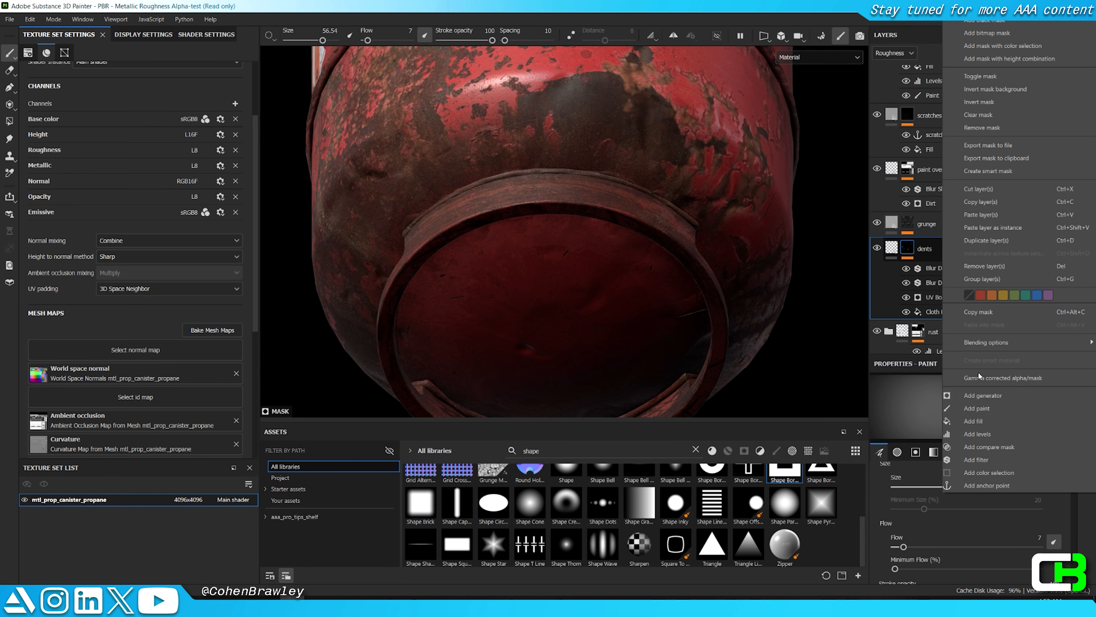
pyautogui.click(977, 410)
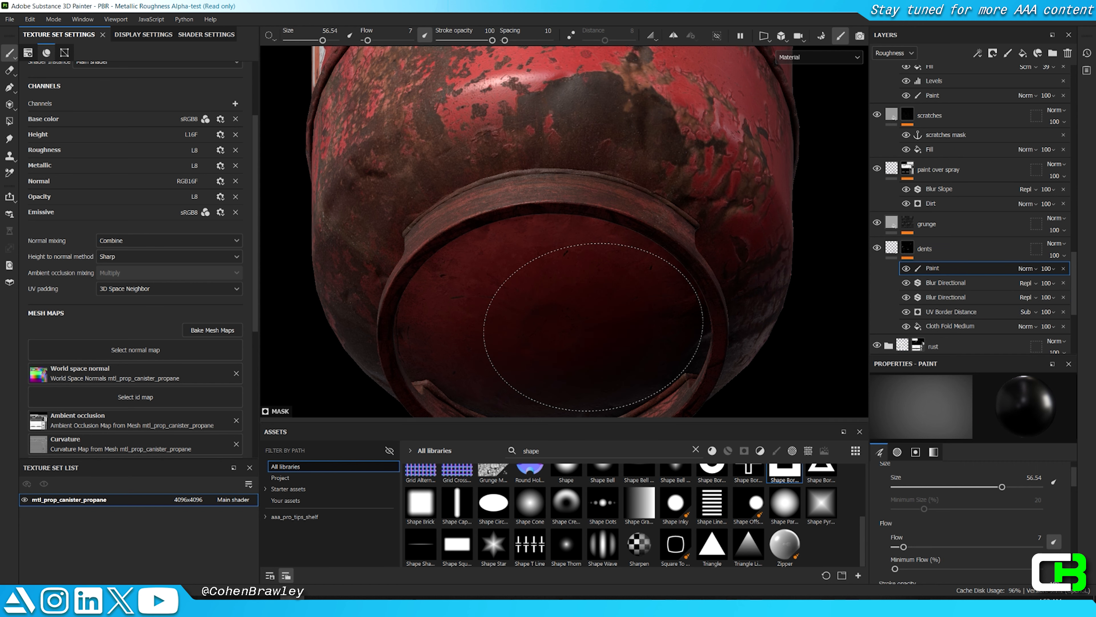
# Step: Select the rust painted layer's Paint effect for projection painting and list all the aaa_pro_tips_shelf textures without a search filter
pyautogui.scroll(-5, 598, 322)
pyautogui.keyDown('ctrl'); pyautogui.moveTo(597, 315); pyautogui.dragTo(557, 295, button='right'); pyautogui.keyUp('ctrl')
pyautogui.press('Tab')
pyautogui.moveTo(557, 295)
pyautogui.keyDown('alt'); pyautogui.mouseDown()
pyautogui.moveTo(583, 372)
pyautogui.moveTo(661, 196)
pyautogui.moveTo(590, 380)
pyautogui.moveTo(628, 269)
pyautogui.mouseUp(); pyautogui.keyUp('alt')
pyautogui.press('Tab')
pyautogui.scroll(-4, 942, 211)
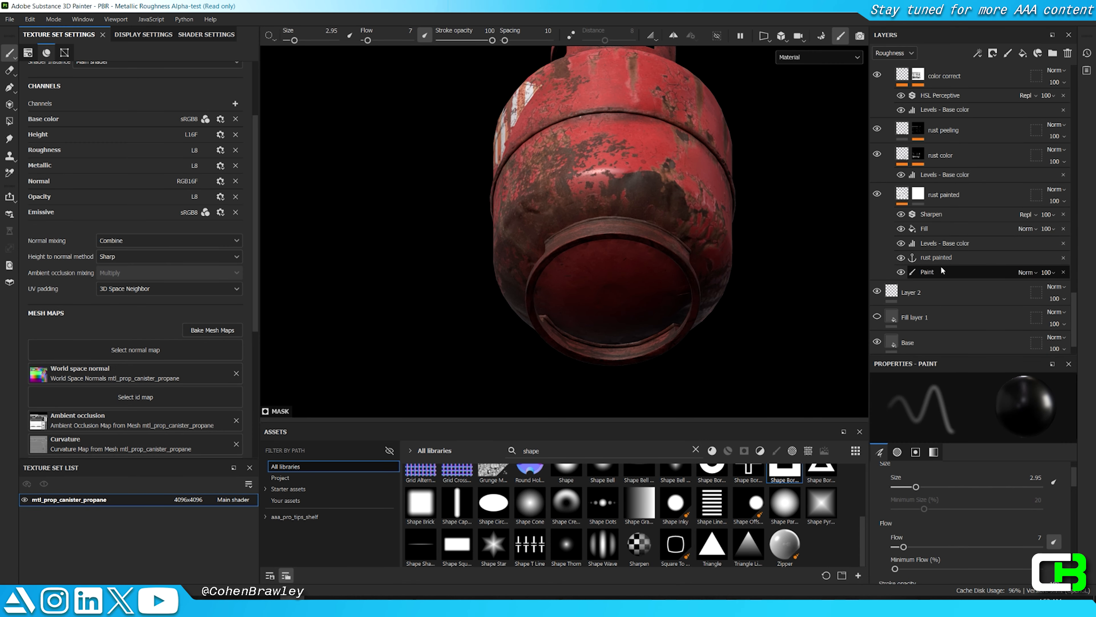
pyautogui.press('3')
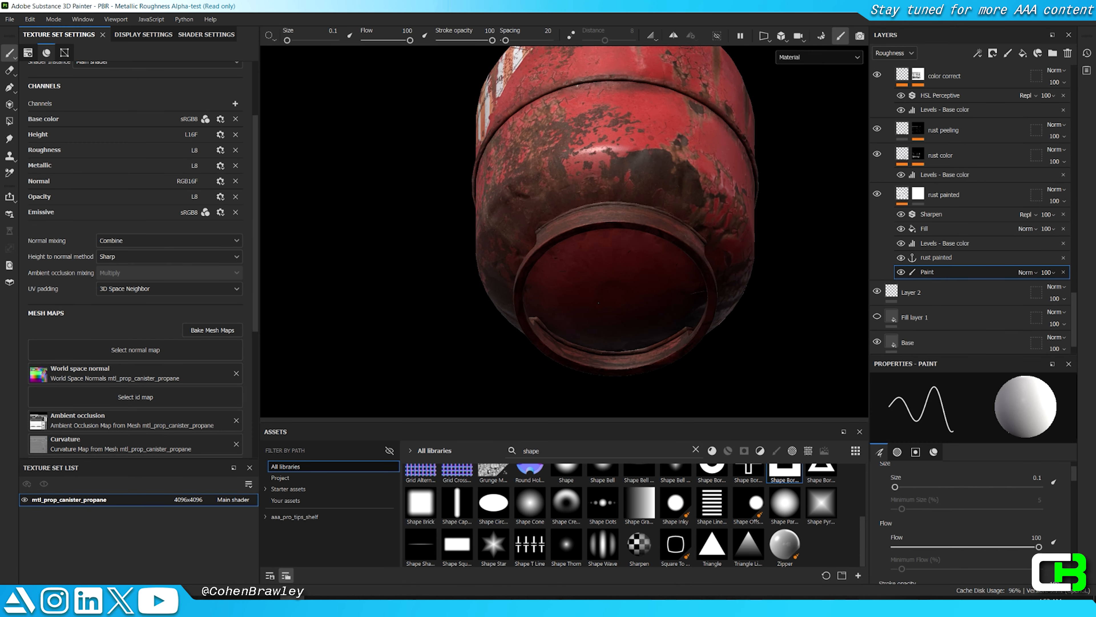
pyautogui.scroll(-12, 976, 523)
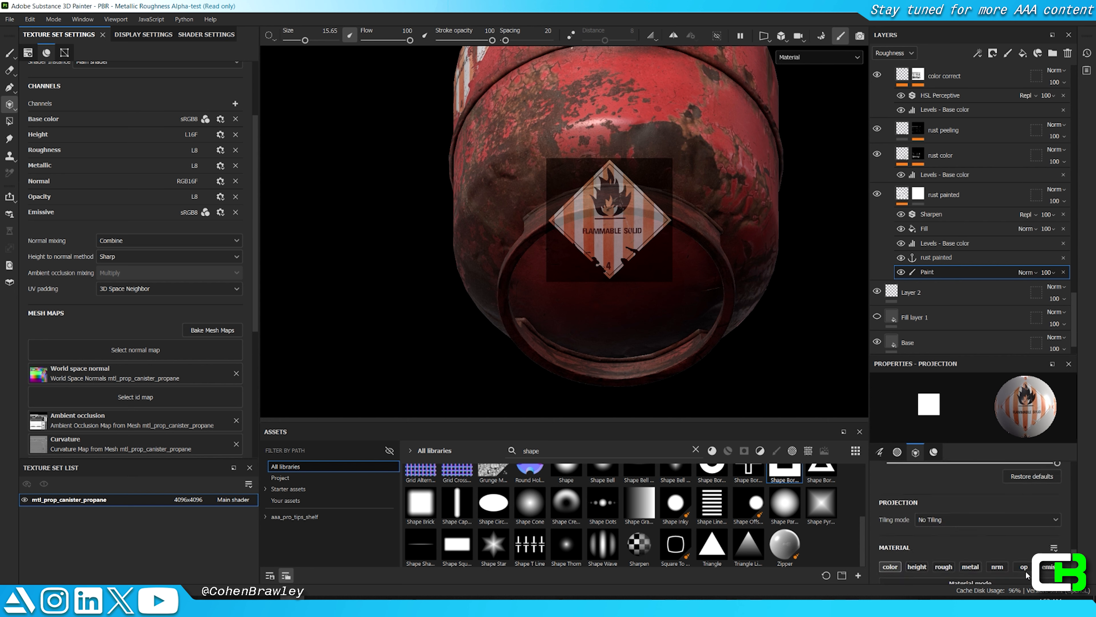
pyautogui.click(293, 519)
pyautogui.click(694, 450)
# Step: Try to project the rust texture onto the canister's underside with a brush size of 47.3
pyautogui.press('Tab')
pyautogui.keyDown('alt'); pyautogui.moveTo(621, 432); pyautogui.dragTo(621, 371); pyautogui.keyUp('alt')
pyautogui.keyDown('ctrl'); pyautogui.moveTo(574, 363); pyautogui.dragTo(619, 362, button='right'); pyautogui.keyUp('ctrl')
pyautogui.moveTo(619, 362); pyautogui.dragTo(658, 426)
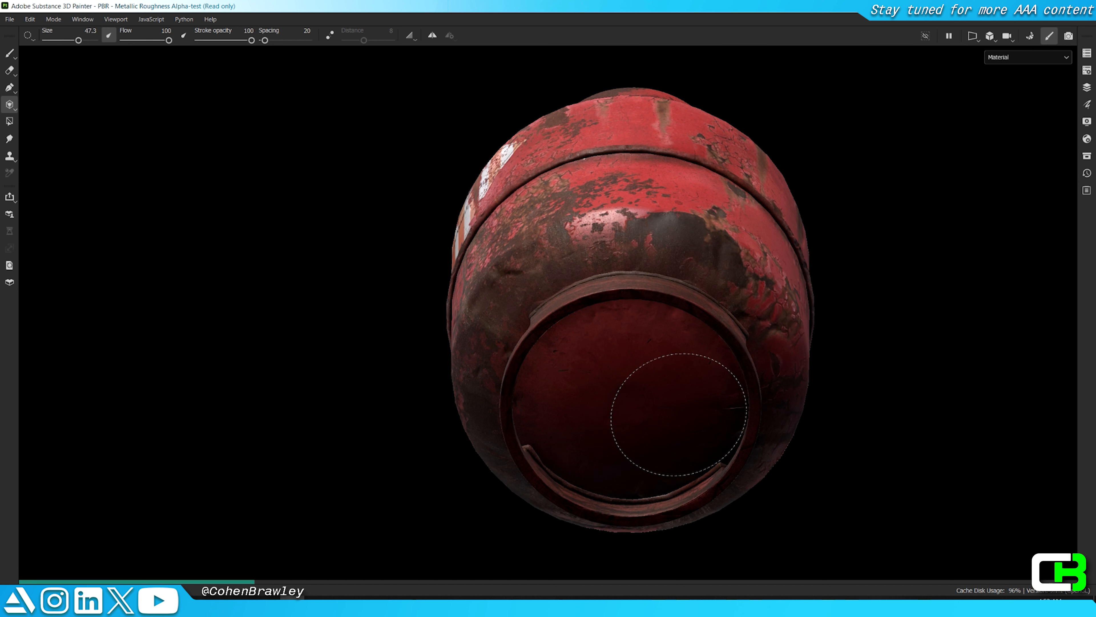
# Step: Examine the projected rust chips on the canister's underside from several distances and angles
pyautogui.press('1')
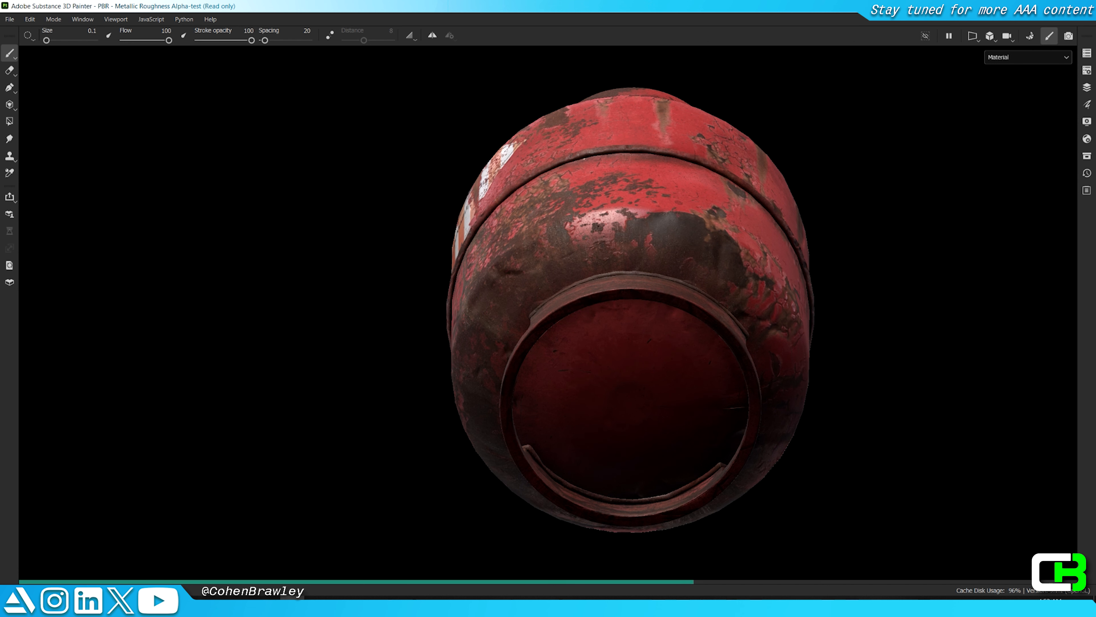
pyautogui.scroll(-2, 599, 225)
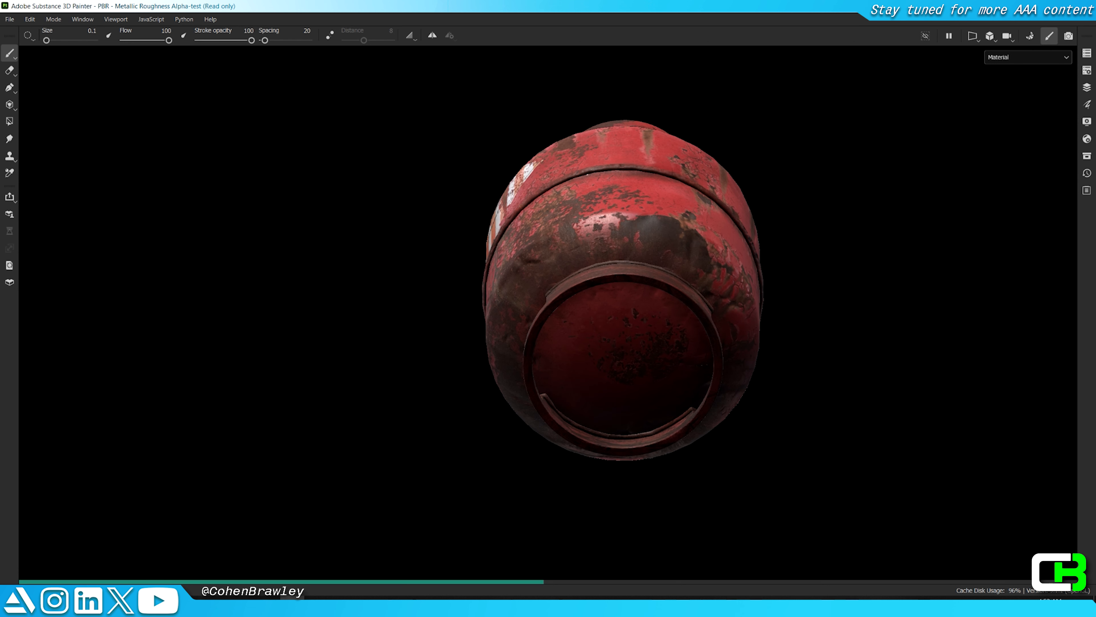
pyautogui.scroll(2, 628, 301)
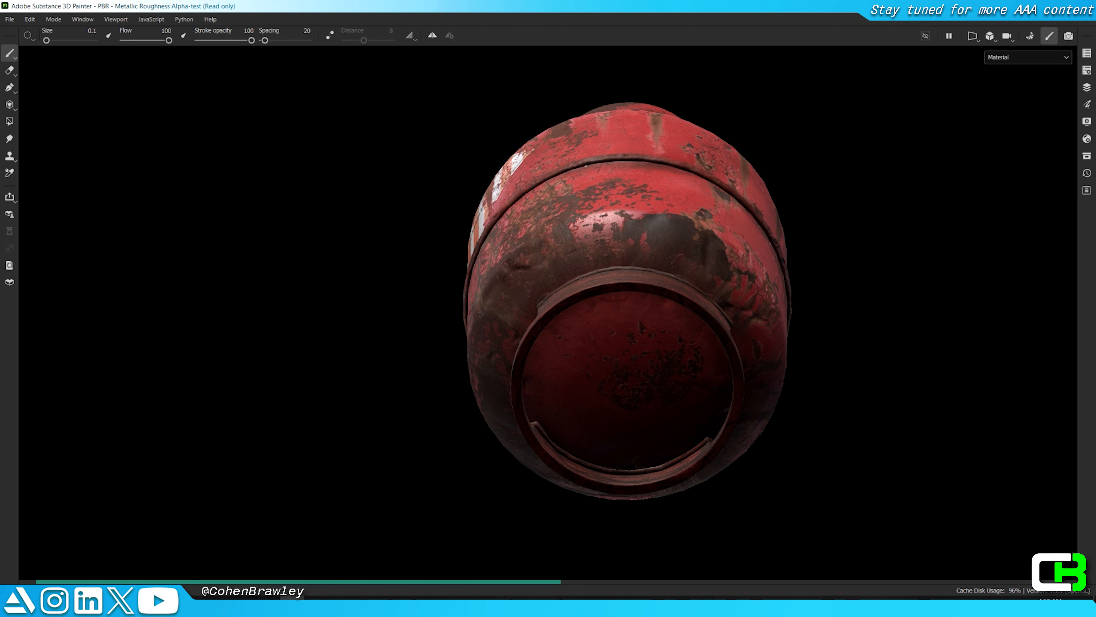
pyautogui.scroll(-1, 628, 301)
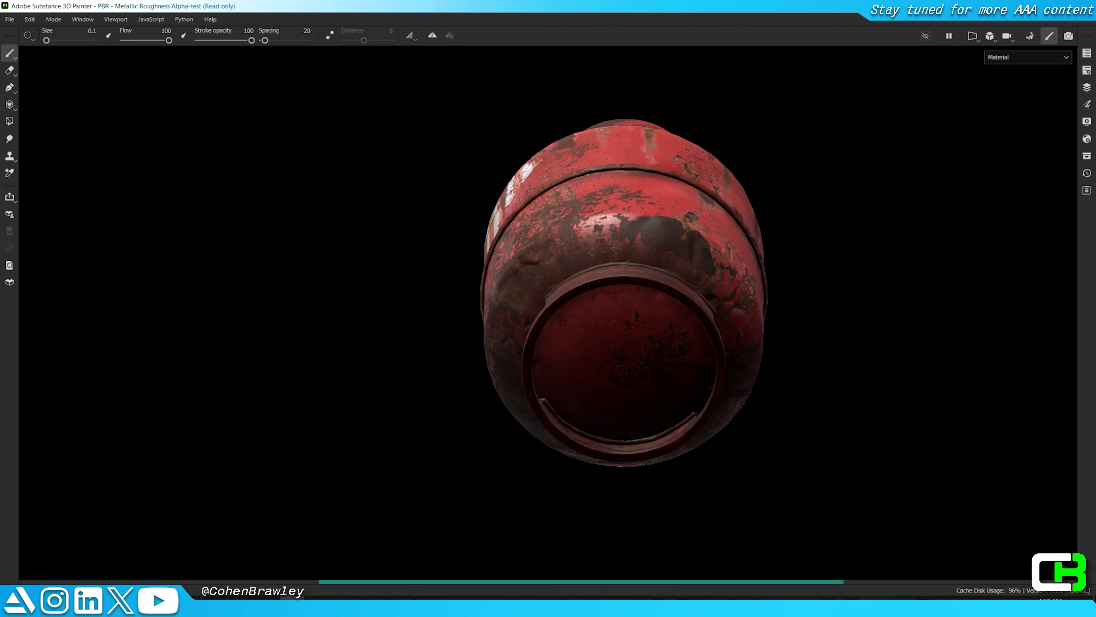
pyautogui.scroll(1, 628, 301)
pyautogui.scroll(-4, 628, 300)
pyautogui.keyDown('alt'); pyautogui.moveTo(518, 190); pyautogui.dragTo(529, 289); pyautogui.keyUp('alt')
pyautogui.scroll(3, 528, 289)
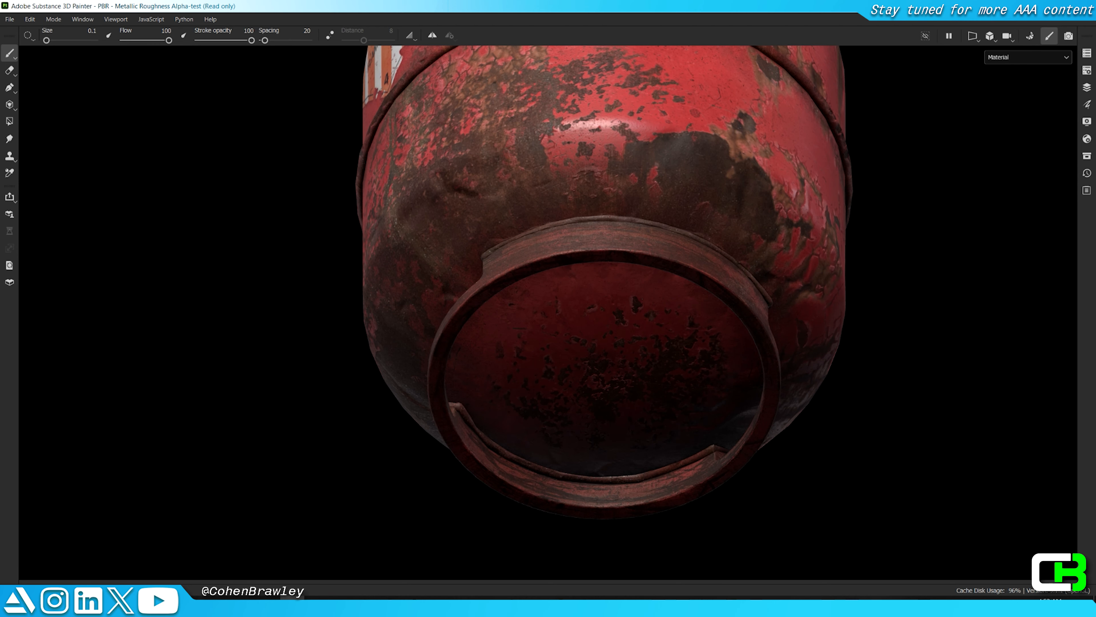
# Step: Select the Paint effect in the rust wear mask and assign texture (4) as the Projection tool's grayscale texture
pyautogui.press('Tab')
pyautogui.scroll(-8, 988, 212)
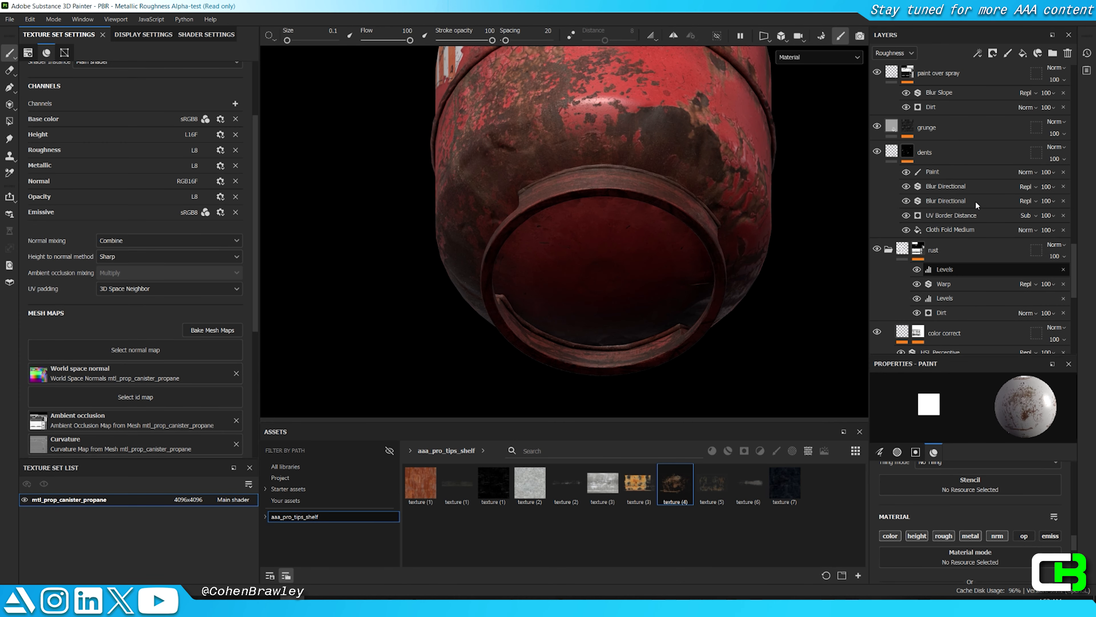
pyautogui.scroll(4, 970, 198)
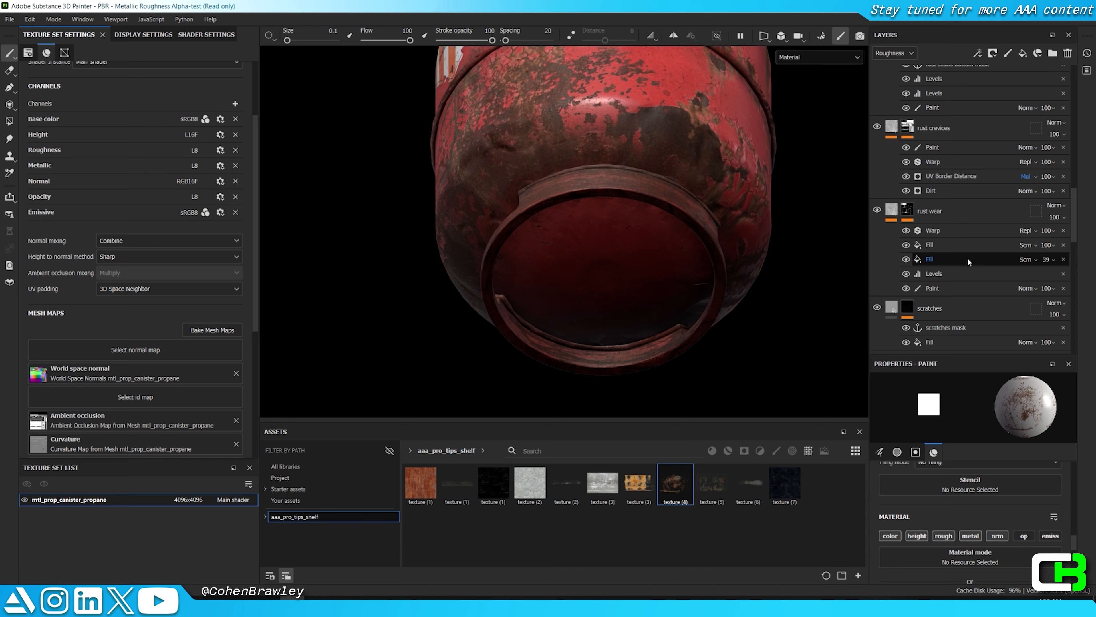
pyautogui.click(945, 291)
pyautogui.press('Tab')
pyautogui.keyDown('alt'); pyautogui.moveTo(628, 415); pyautogui.dragTo(628, 372); pyautogui.keyUp('alt')
pyautogui.press('3')
pyautogui.press('s')
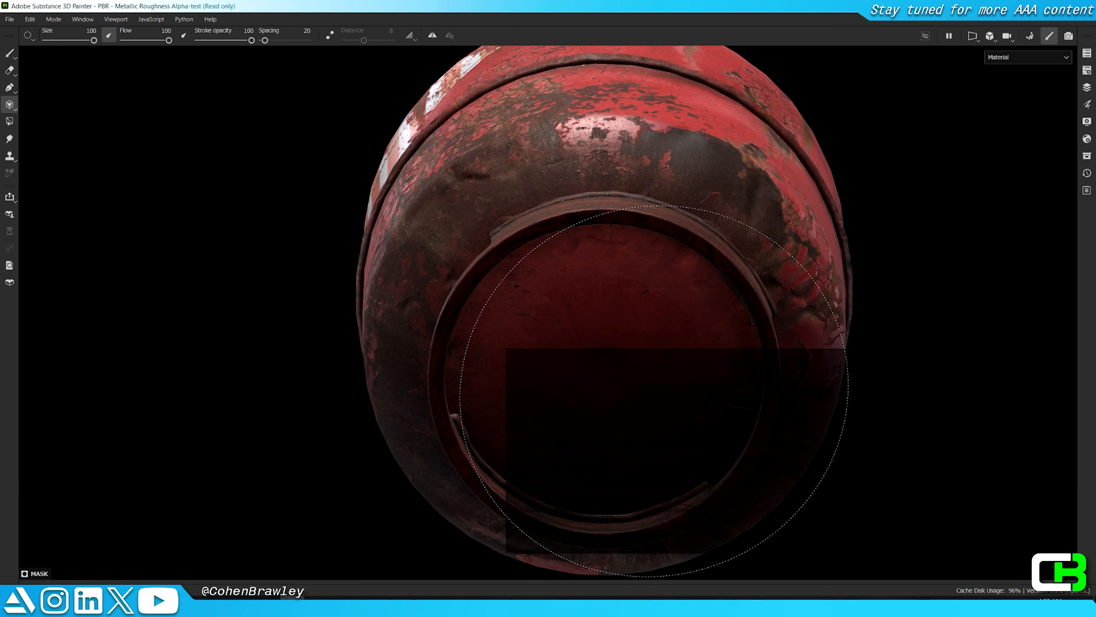
pyautogui.press('Tab')
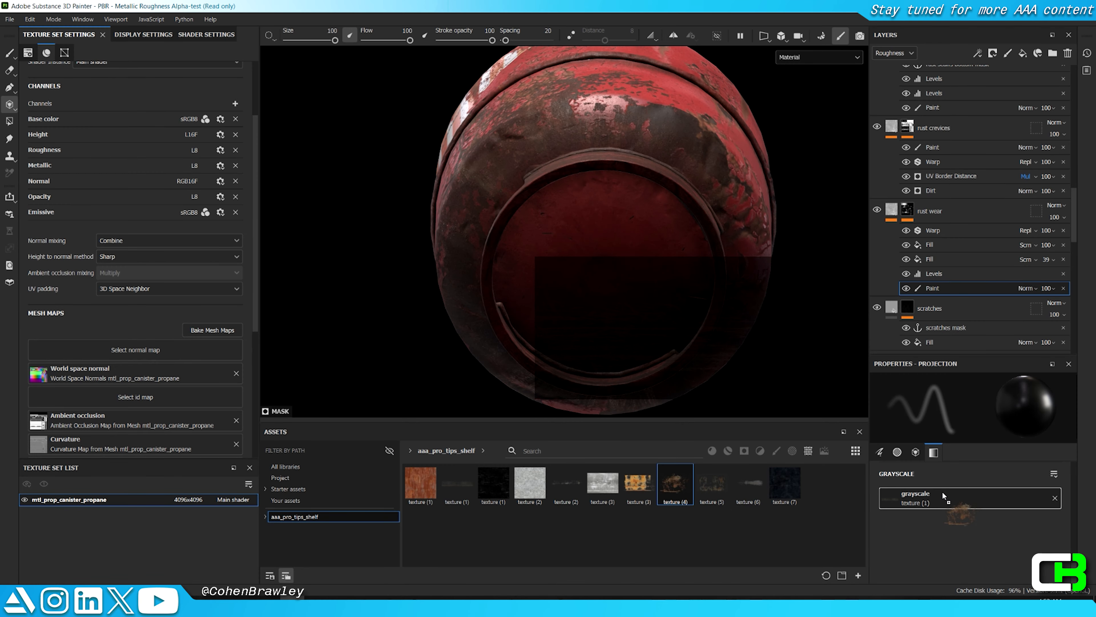
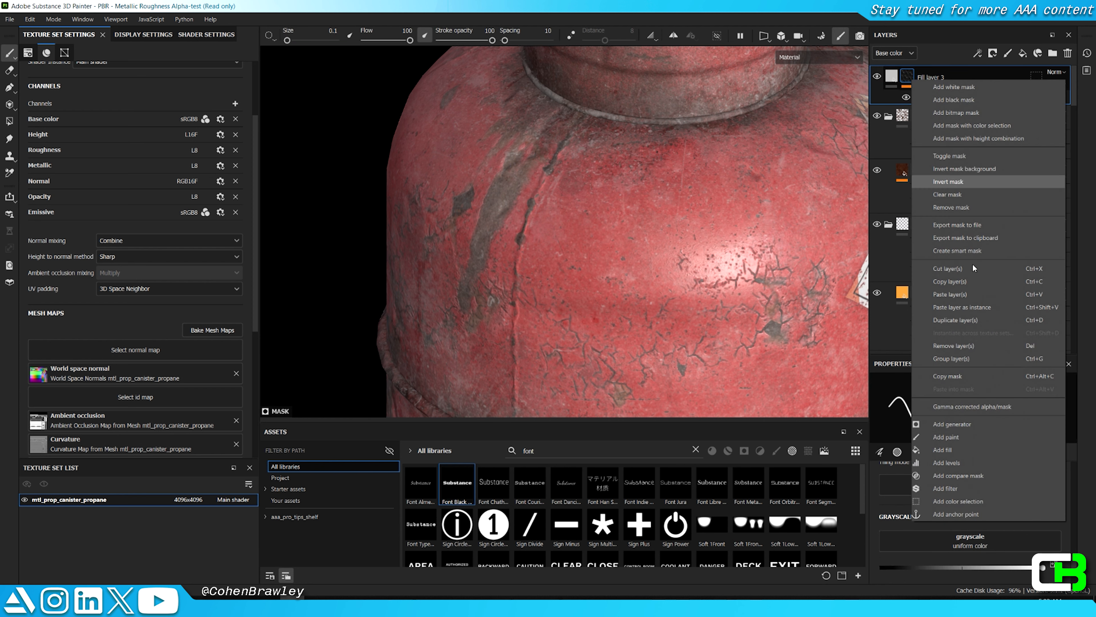
# Step: Add a Sharpen filter to Fill layer 3's mask and adjust its intensity
pyautogui.click(964, 490)
pyautogui.scroll(2, 831, 310)
pyautogui.click(971, 415)
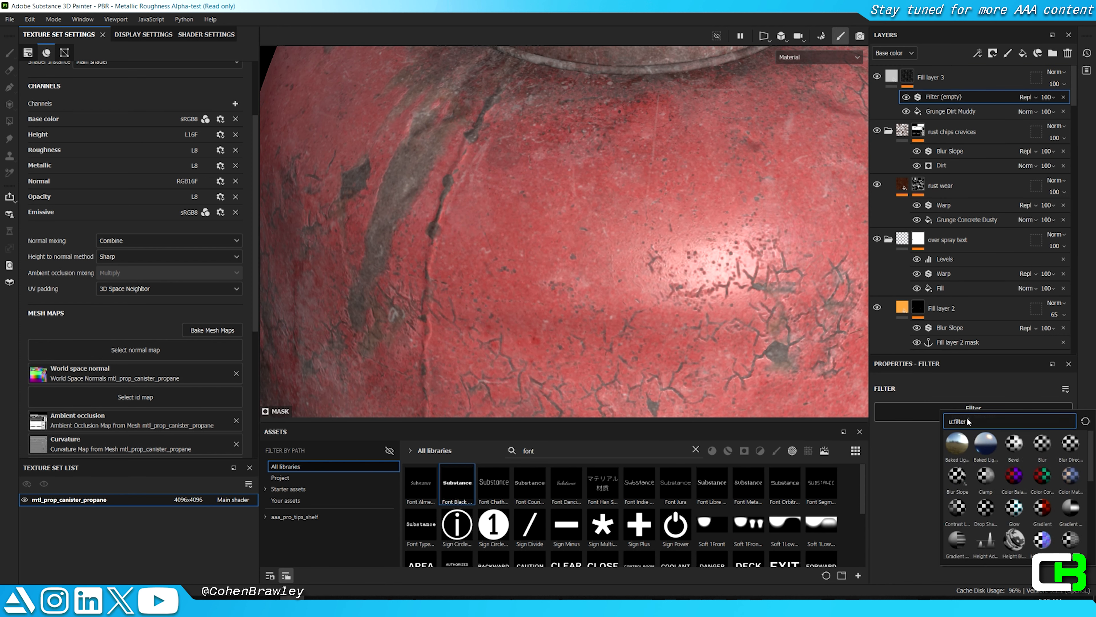
pyautogui.click(983, 522)
pyautogui.scroll(-1, 894, 557)
pyautogui.moveTo(902, 556); pyautogui.dragTo(891, 554)
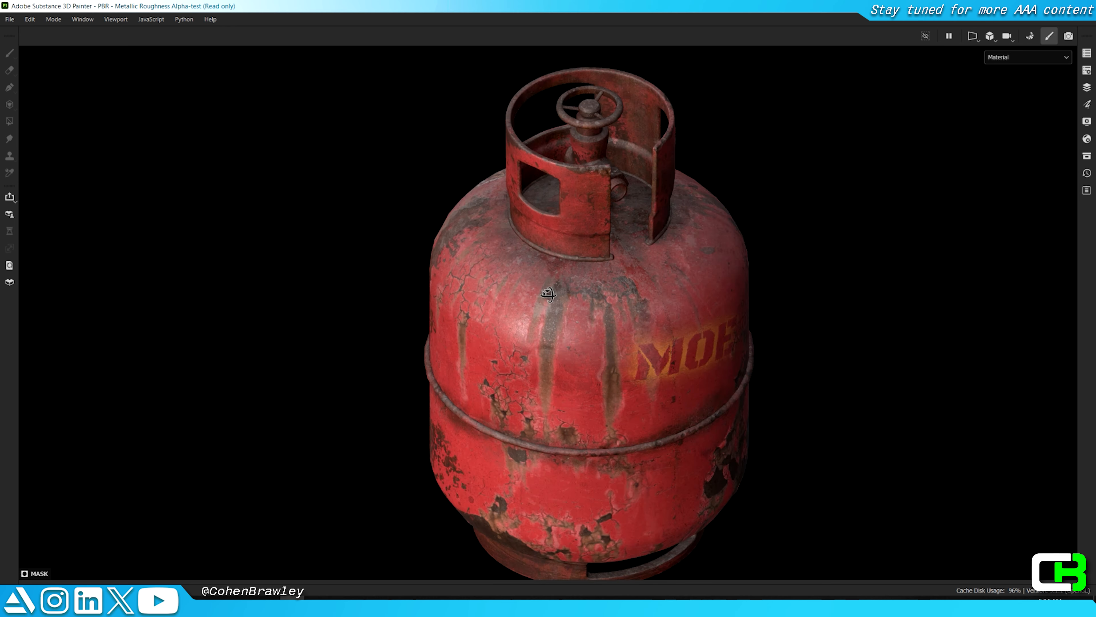
# Step: Set the Light generator in Fill layer 3's mask to Normal blending
pyautogui.press('c')
pyautogui.press('Tab')
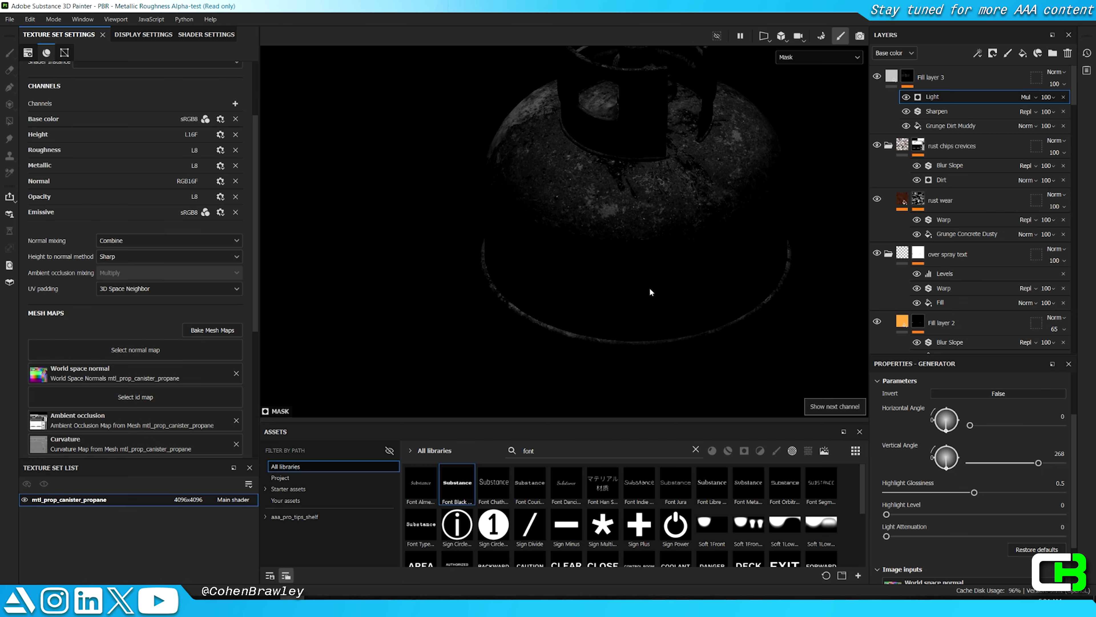
pyautogui.click(1047, 112)
# Step: Add a Blur filter on top of Fill layer 3's mask stack and raise its intensity
pyautogui.click(908, 76)
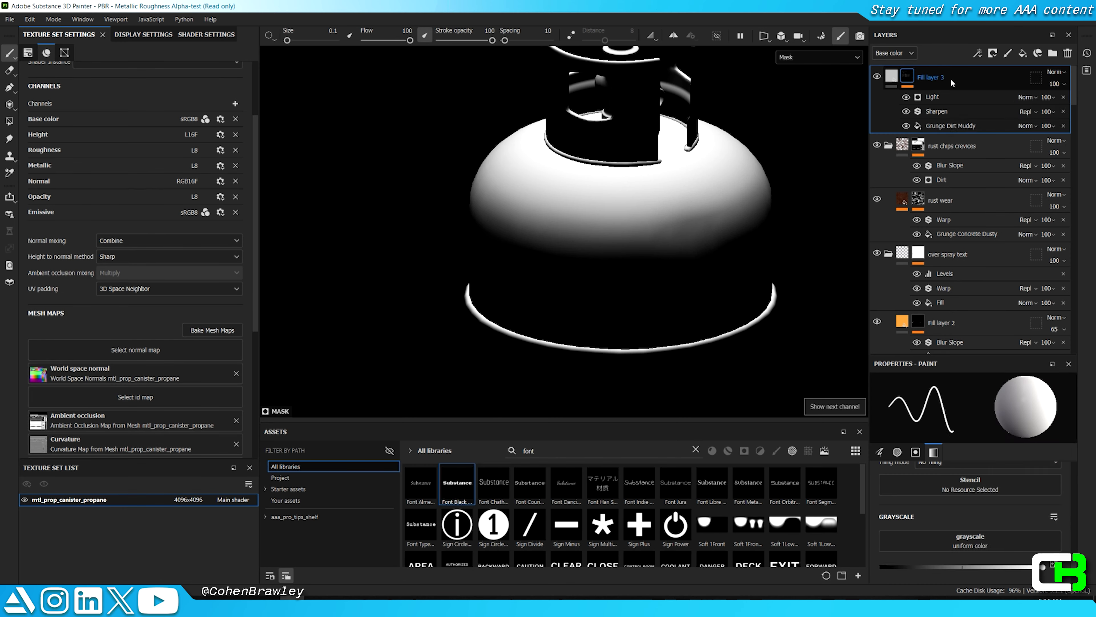
pyautogui.rightClick(944, 82)
pyautogui.click(992, 540)
pyautogui.click(1002, 415)
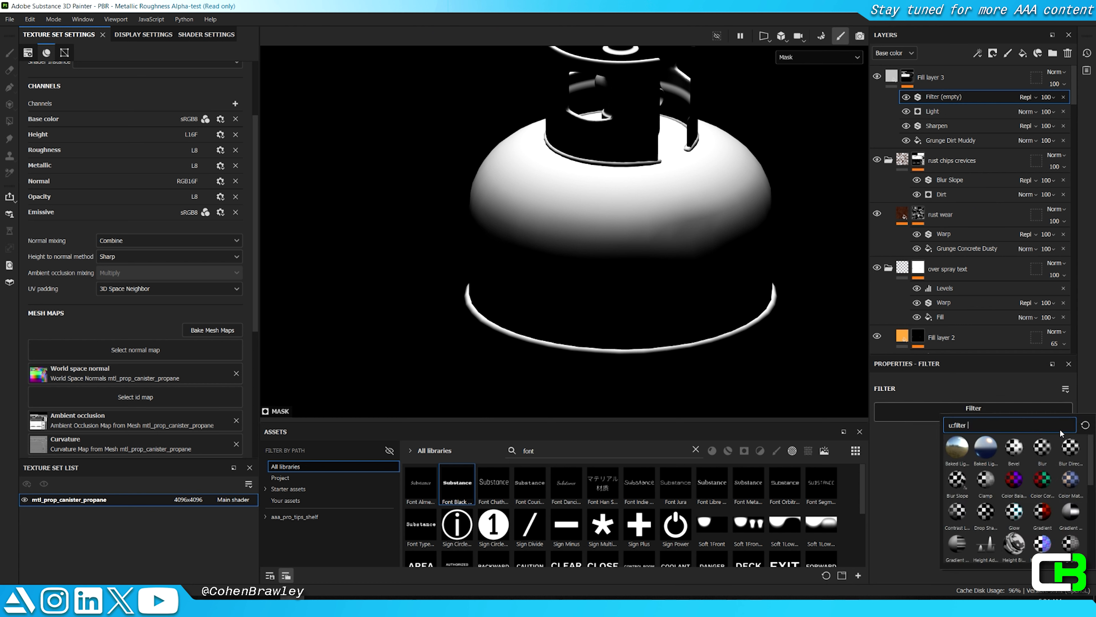
pyautogui.click(1052, 450)
pyautogui.moveTo(959, 575); pyautogui.dragTo(1050, 580)
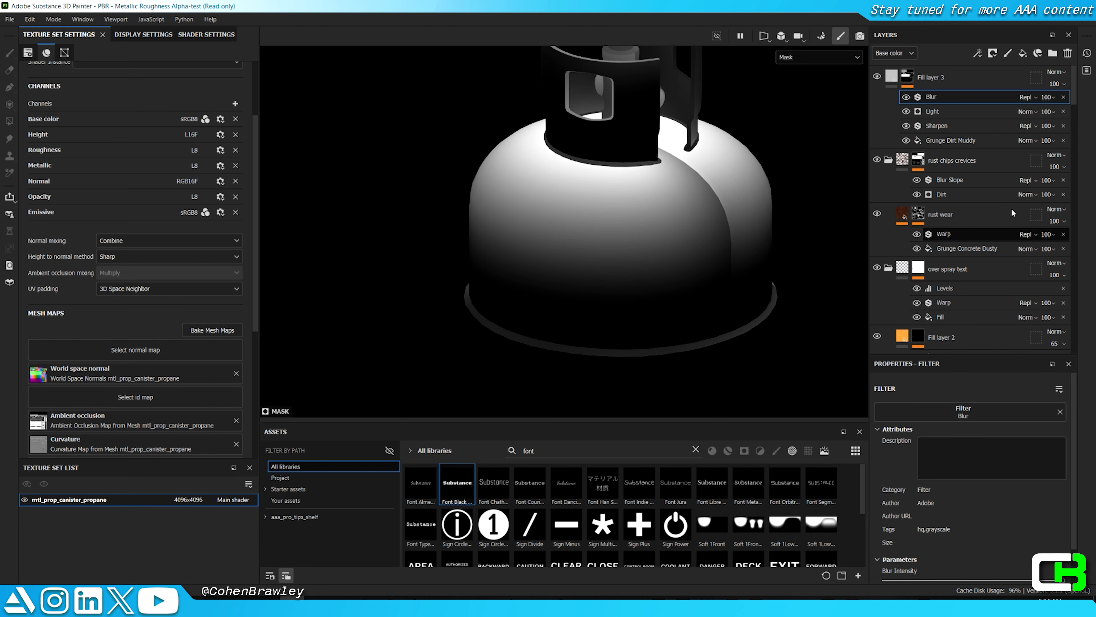
# Step: Move Sharpen and Grunge Dirt Muddy above Blur and Light in Fill layer 3's mask, and set Grunge Dirt Muddy to Multiply
pyautogui.click(961, 114)
pyautogui.keyDown('shift'); pyautogui.click(941, 142); pyautogui.keyUp('shift')
pyautogui.click(956, 124)
pyautogui.click(947, 136)
pyautogui.keyDown('shift'); pyautogui.click(945, 129); pyautogui.keyUp('shift')
pyautogui.moveTo(945, 129); pyautogui.dragTo(945, 97)
pyautogui.click(1027, 111)
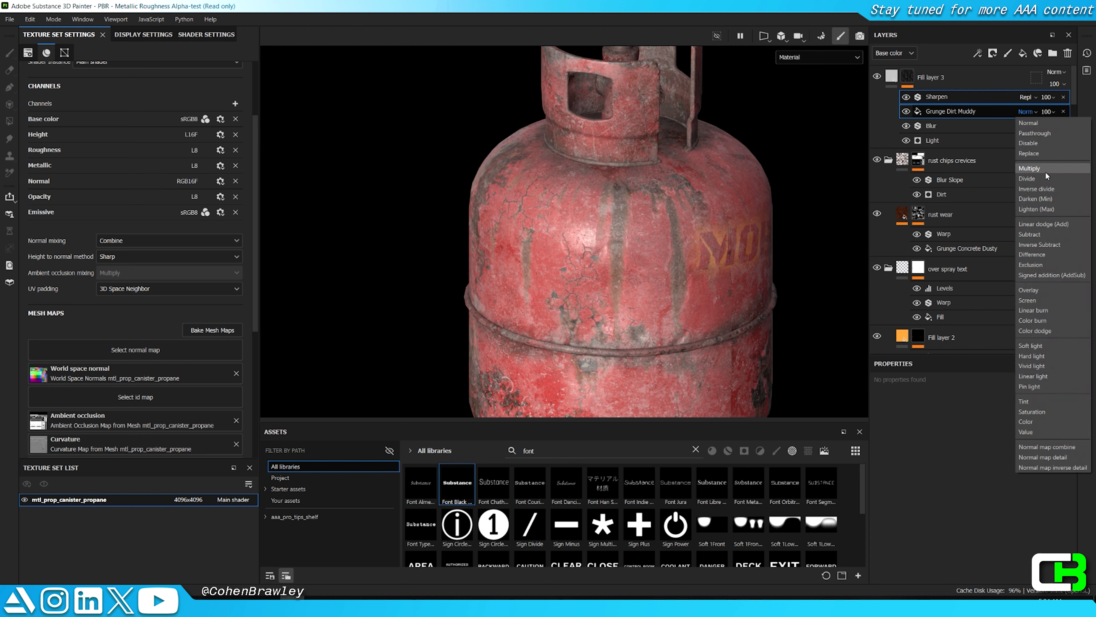
pyautogui.click(1045, 170)
pyautogui.click(979, 112)
# Step: Examine the dust on the canister's upper surfaces close up and from all sides under changed lighting
pyautogui.scroll(-3, 588, 222)
pyautogui.scroll(8, 673, 185)
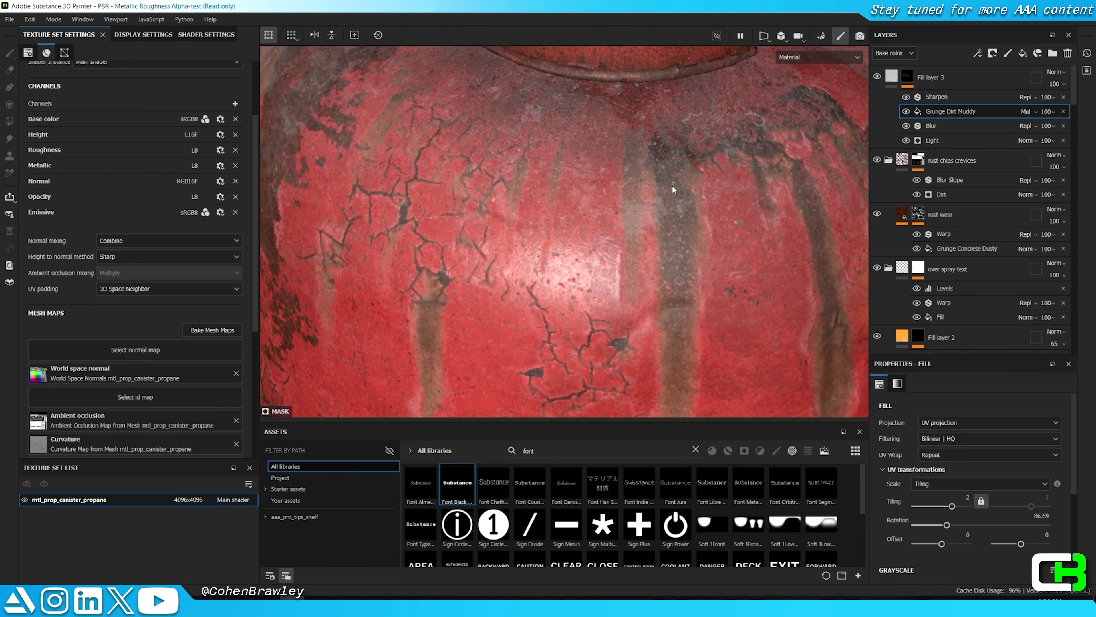
pyautogui.press('Tab')
pyautogui.scroll(-8, 645, 229)
pyautogui.keyDown('alt'); pyautogui.moveTo(627, 283); pyautogui.dragTo(881, 239); pyautogui.keyUp('alt')
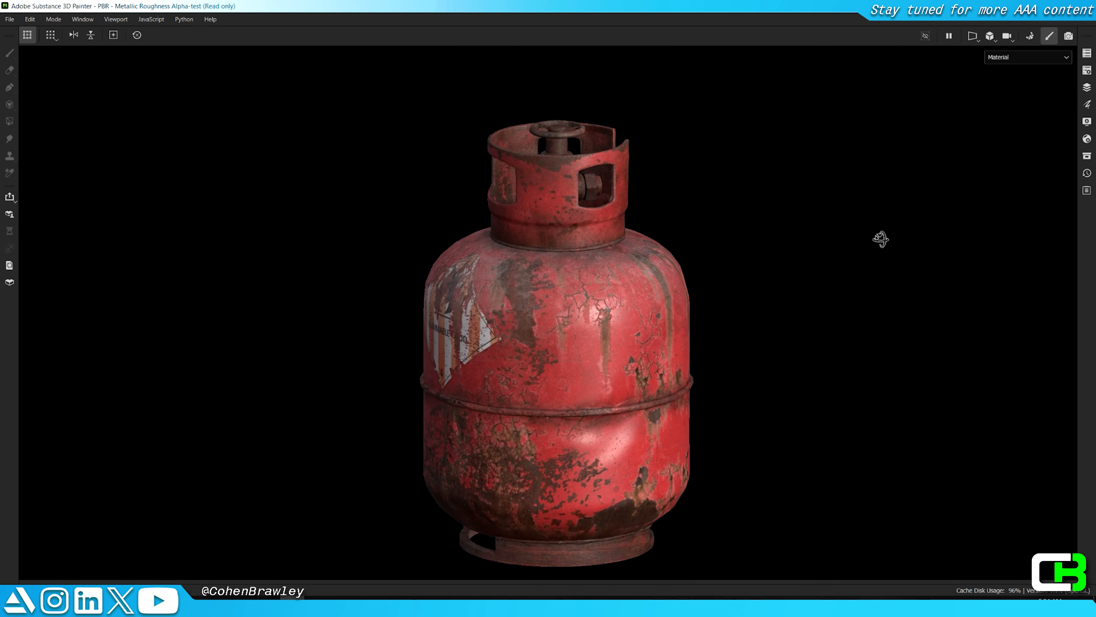
pyautogui.keyDown('alt'); pyautogui.moveTo(424, 267); pyautogui.dragTo(516, 315); pyautogui.keyUp('alt')
pyautogui.keyDown('alt'); pyautogui.moveTo(367, 320); pyautogui.dragTo(526, 336); pyautogui.keyUp('alt')
pyautogui.keyDown('shift'); pyautogui.moveTo(526, 336); pyautogui.dragTo(510, 333, button='right'); pyautogui.keyUp('shift')
pyautogui.keyDown('alt'); pyautogui.moveTo(510, 334); pyautogui.dragTo(767, 318, button='middle'); pyautogui.keyUp('alt')
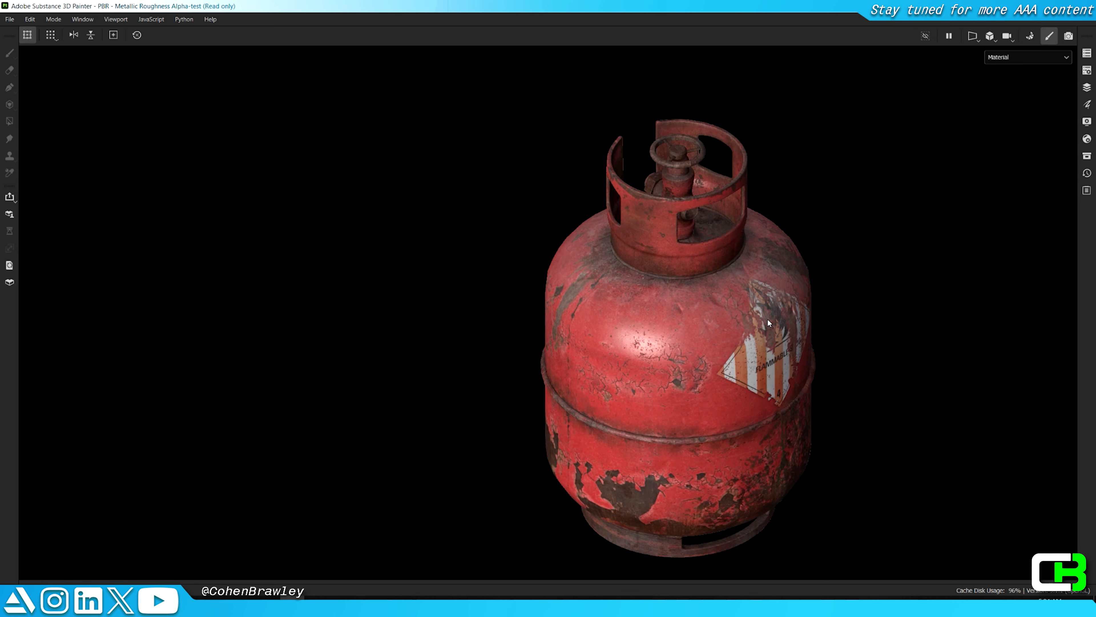
pyautogui.scroll(5, 769, 317)
# Step: Add a paint layer above the rust chips crevices folder and name it color info collector
pyautogui.press('Tab')
pyautogui.click(919, 102)
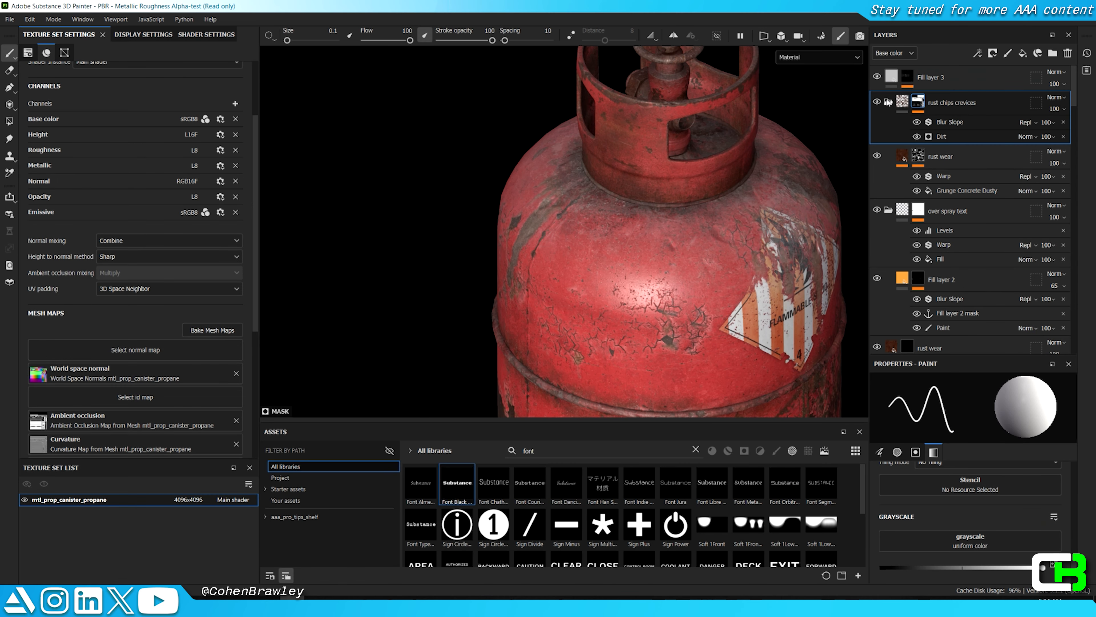
pyautogui.doubleClick(950, 103)
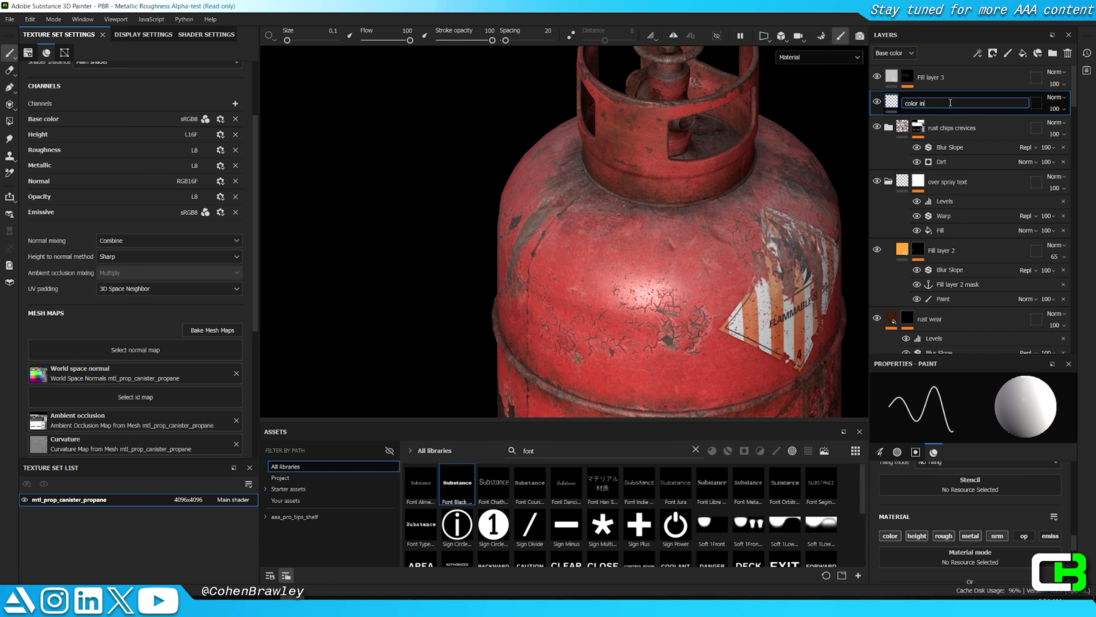
pyautogui.write('color info collector')
pyautogui.press('Return')
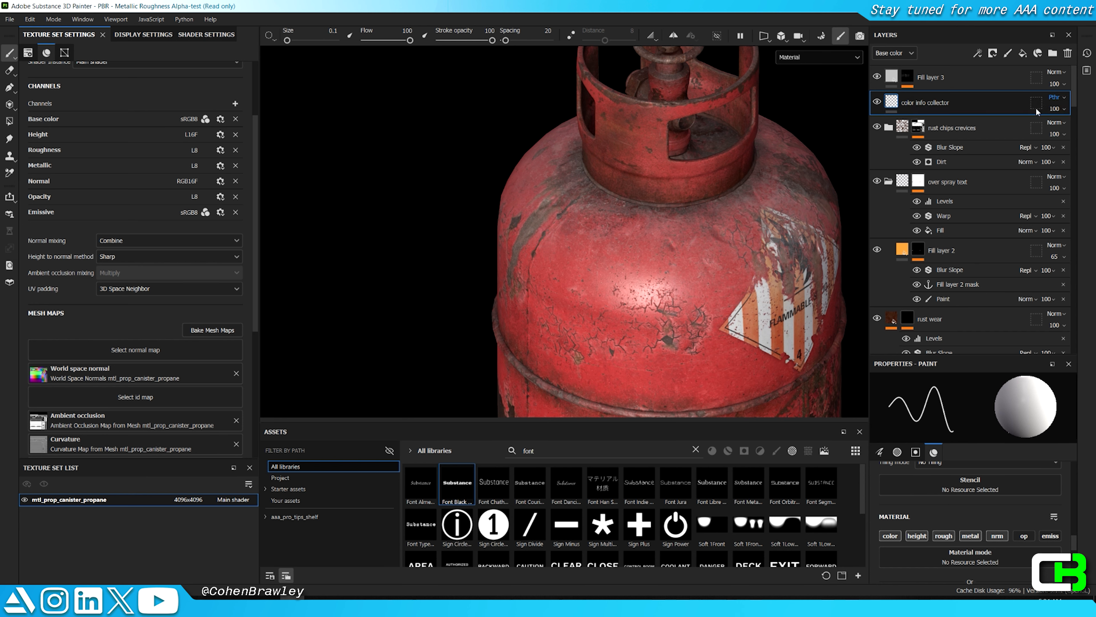
# Step: Set the color info collector layer to Passthrough blending and add an anchor point to it
pyautogui.rightClick(1037, 112)
pyautogui.click(992, 588)
# Step: Add a fill on top of Fill layer 3's mask that references the color info collector anchor point
pyautogui.click(907, 77)
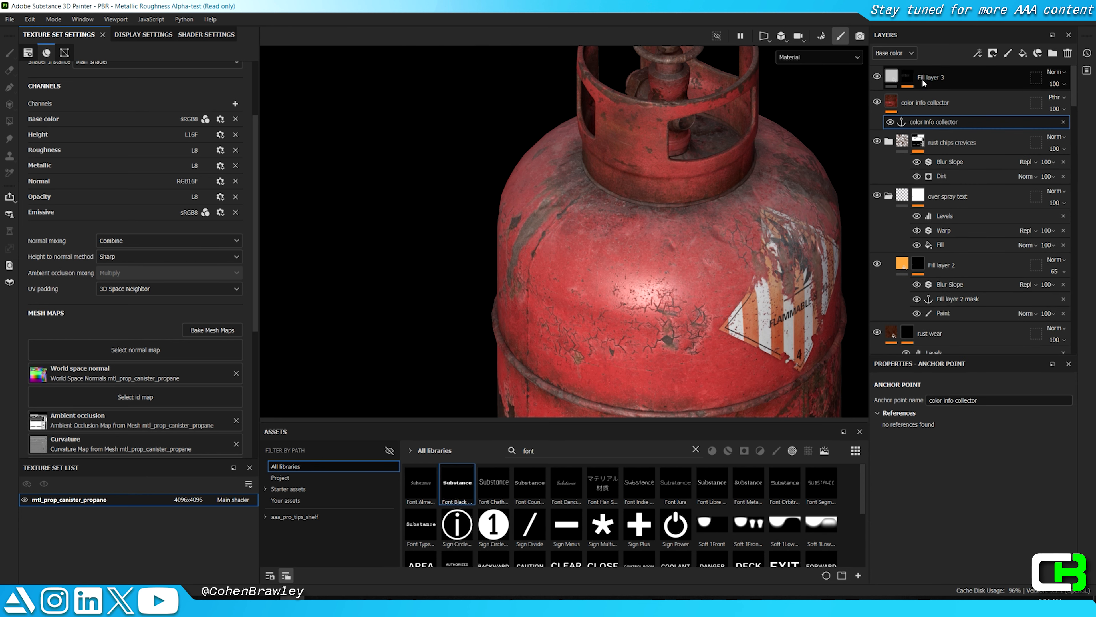
pyautogui.rightClick(908, 77)
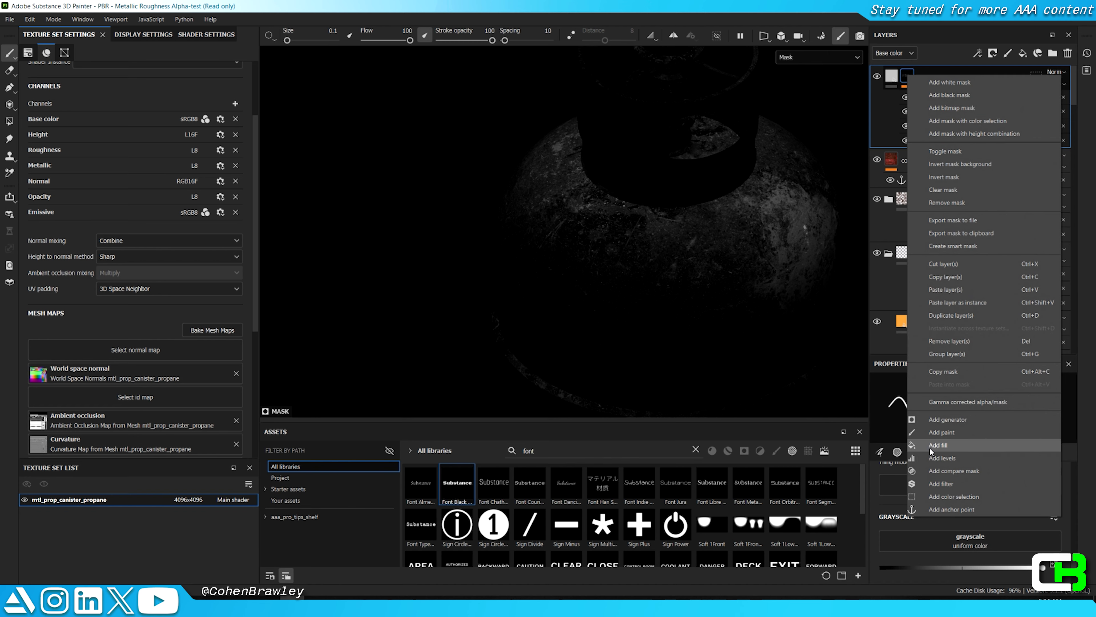
pyautogui.click(938, 445)
pyautogui.click(968, 435)
pyautogui.click(1019, 443)
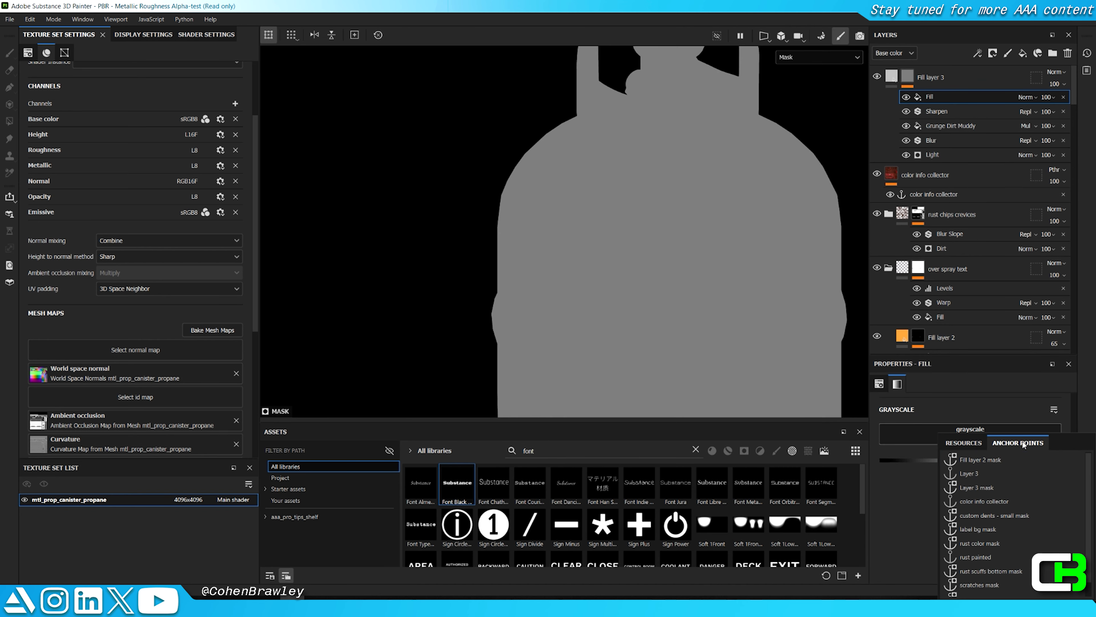
pyautogui.scroll(-1, 1004, 514)
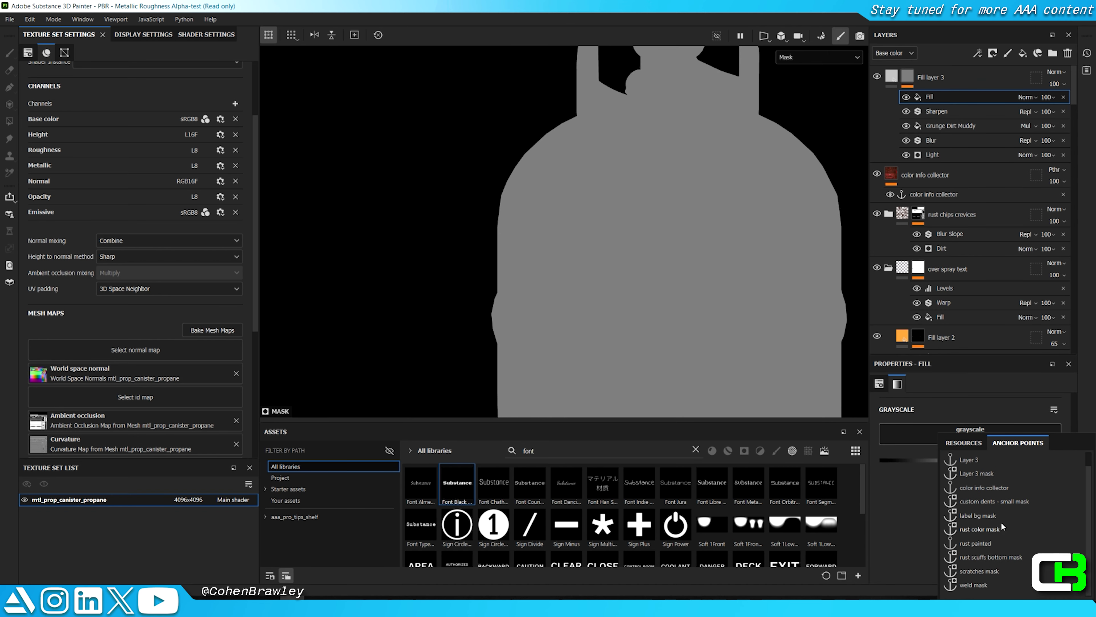
pyautogui.click(1001, 489)
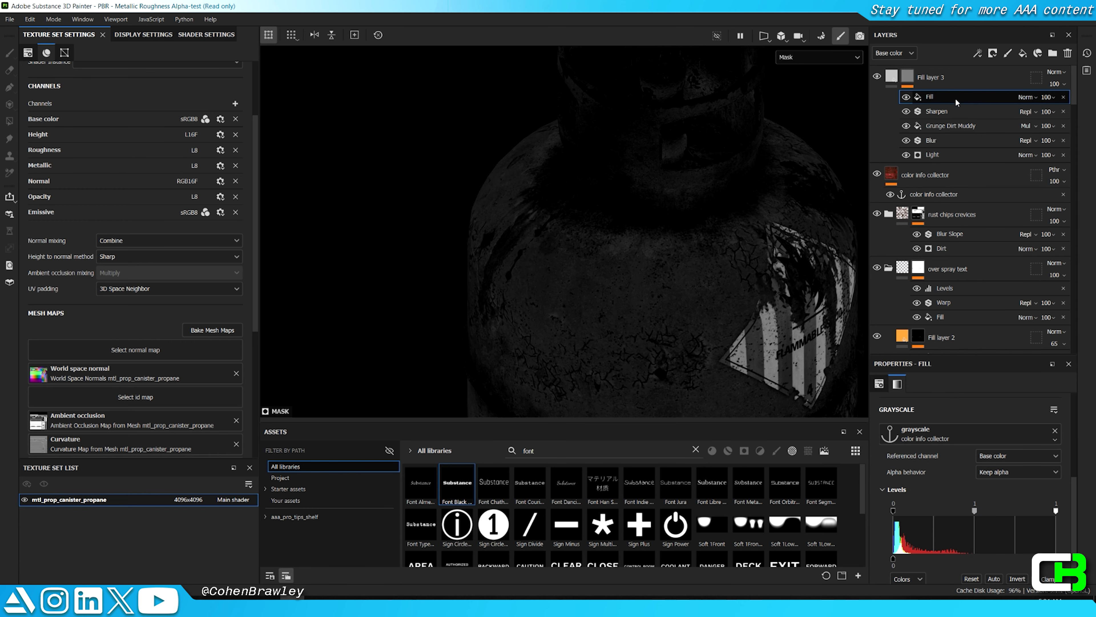
# Step: Set the anchor-based fill in Fill layer 3's mask to Multiply blending and invert its levels
pyautogui.click(1027, 97)
pyautogui.click(1034, 156)
pyautogui.press('m')
pyautogui.keyDown('alt'); pyautogui.moveTo(761, 246); pyautogui.dragTo(690, 232); pyautogui.keyUp('alt')
pyautogui.scroll(-1, 989, 466)
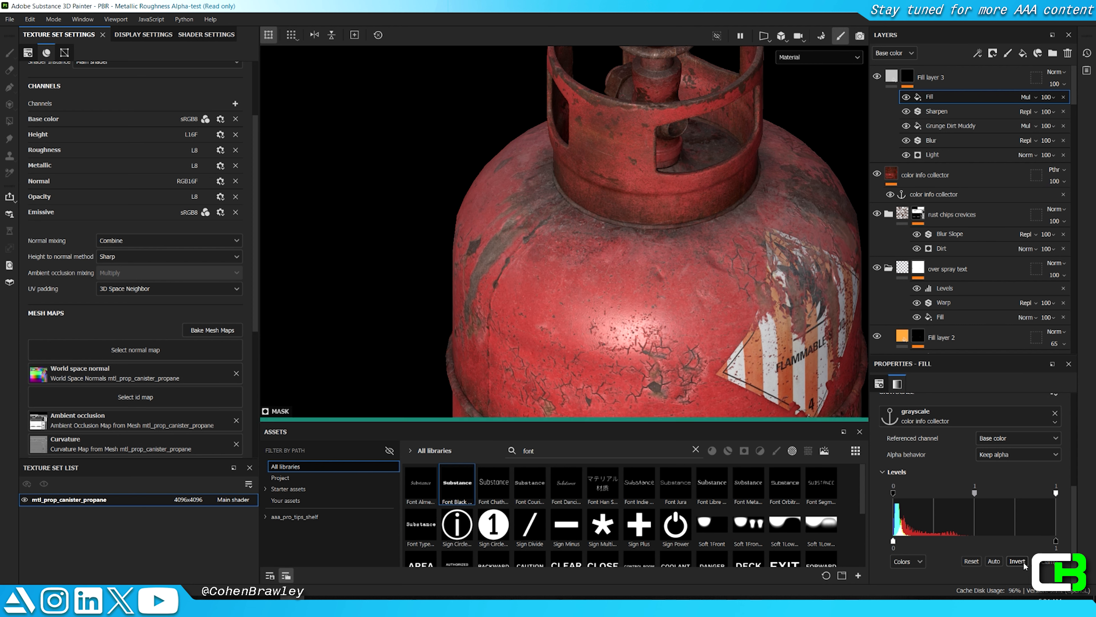
# Step: Lower the white input level of the anchor-based fill to about 0.138
pyautogui.press('m')
pyautogui.moveTo(894, 491)
pyautogui.mouseDown()
pyautogui.moveTo(1003, 495)
pyautogui.moveTo(892, 494)
pyautogui.mouseUp()
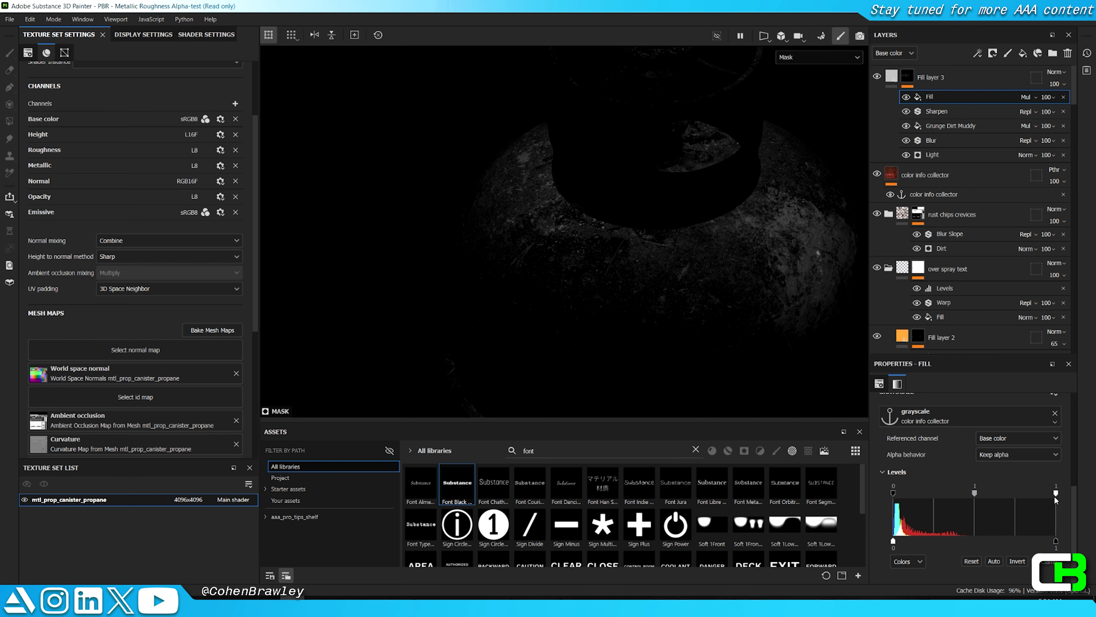
pyautogui.moveTo(1026, 500); pyautogui.dragTo(914, 500)
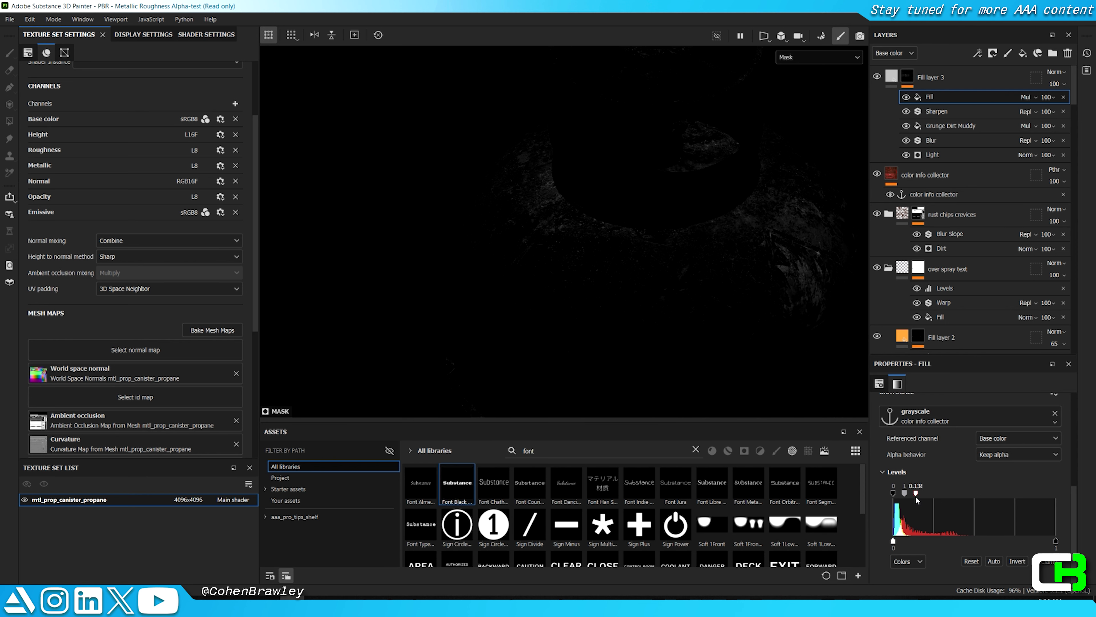
# Step: Reset the levels of the anchor-based fill in Fill layer 3's mask and lower its white input to about 0.072
pyautogui.keyDown('alt'); pyautogui.moveTo(629, 247); pyautogui.dragTo(612, 224, button='right'); pyautogui.keyUp('alt')
pyautogui.press('c')
pyautogui.moveTo(612, 224)
pyautogui.keyDown('alt'); pyautogui.mouseDown()
pyautogui.moveTo(600, 223)
pyautogui.moveTo(629, 233)
pyautogui.mouseUp(); pyautogui.keyUp('alt')
pyautogui.press('m')
pyautogui.moveTo(629, 234)
pyautogui.keyDown('alt'); pyautogui.mouseDown(button='right')
pyautogui.moveTo(610, 240)
pyautogui.moveTo(649, 225)
pyautogui.mouseUp(button='right'); pyautogui.keyUp('alt')
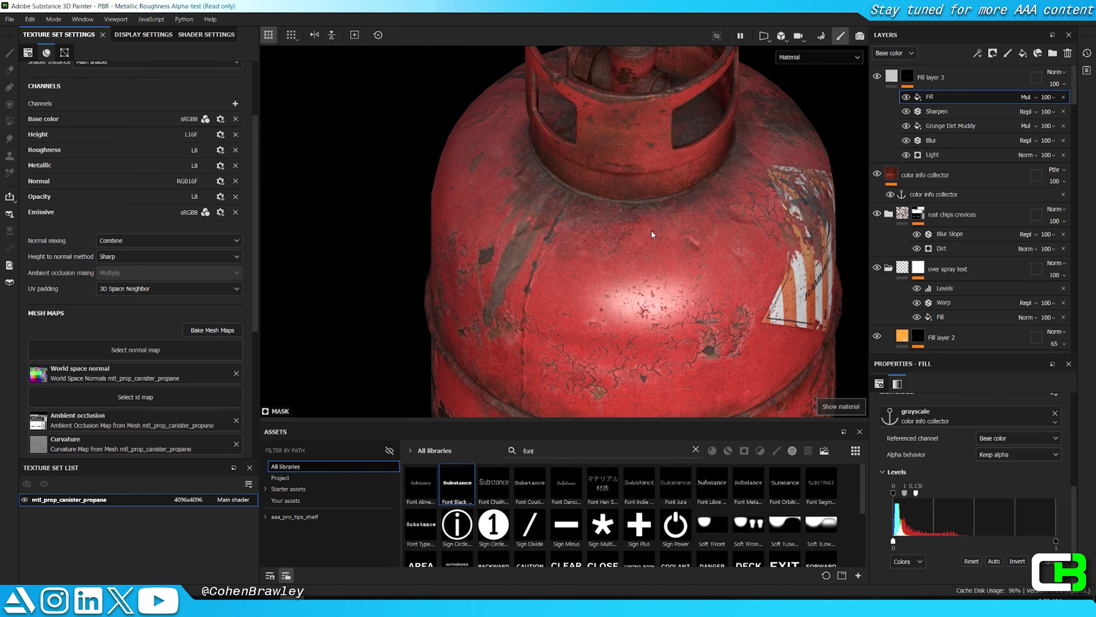
pyautogui.press('c')
pyautogui.click(971, 561)
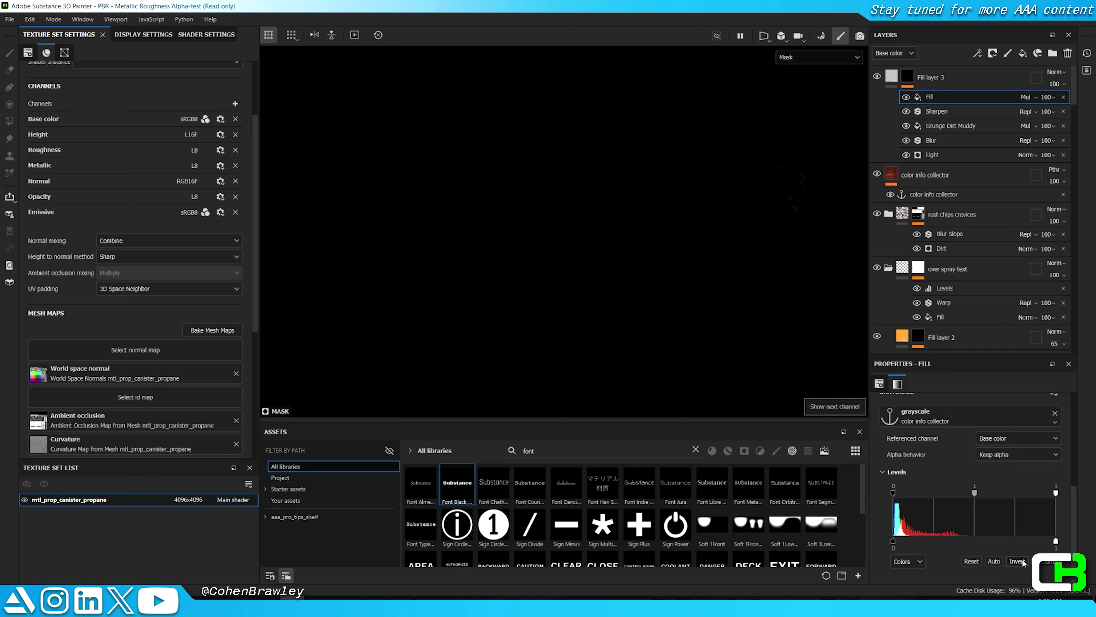
pyautogui.moveTo(959, 486); pyautogui.dragTo(905, 487)
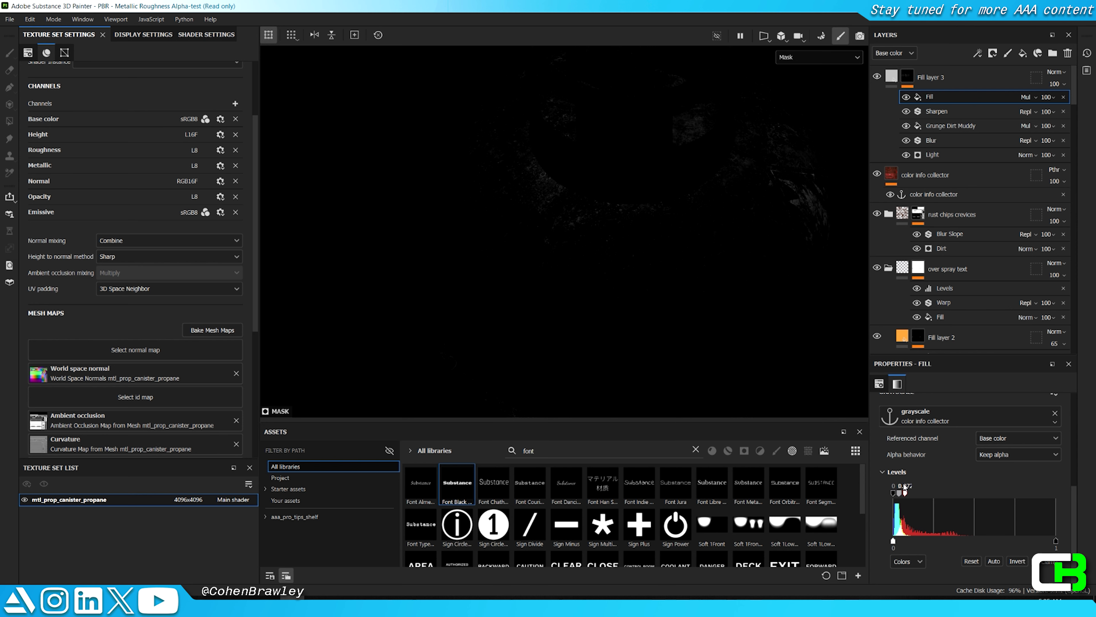
# Step: Reset the anchor-based fill's levels again, lower its white input to about 0.04, and check the mask against the material
pyautogui.press('m')
pyautogui.scroll(-1, 609, 255)
pyautogui.scroll(2, 611, 235)
pyautogui.moveTo(623, 235)
pyautogui.keyDown('alt'); pyautogui.mouseDown()
pyautogui.moveTo(655, 235)
pyautogui.moveTo(622, 248)
pyautogui.mouseUp(); pyautogui.keyUp('alt')
pyautogui.press('c')
pyautogui.click(977, 560)
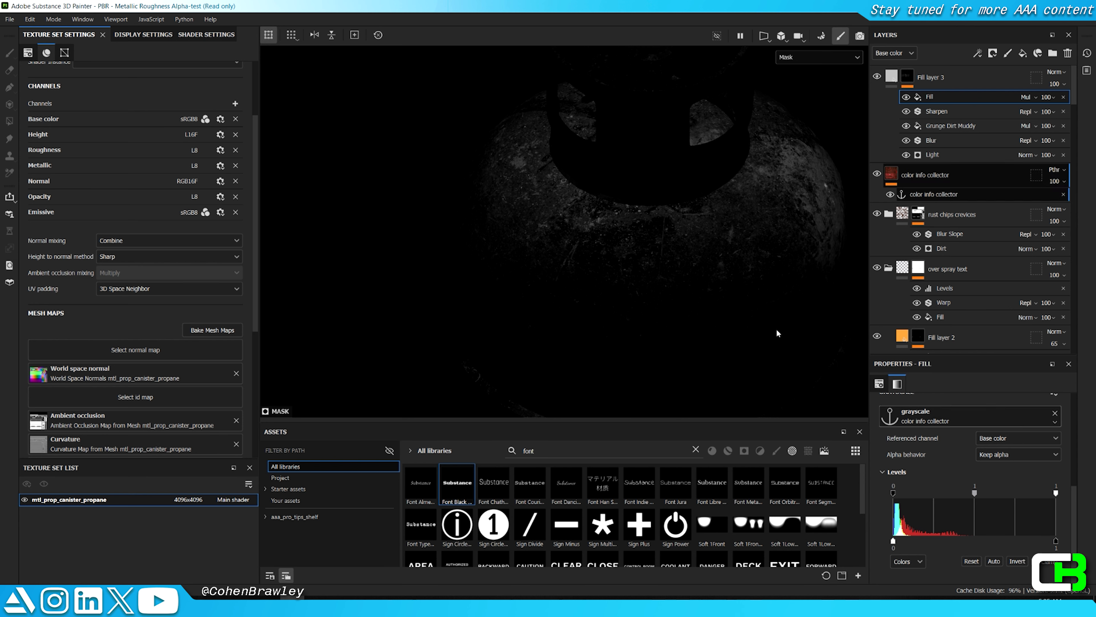
pyautogui.press('m')
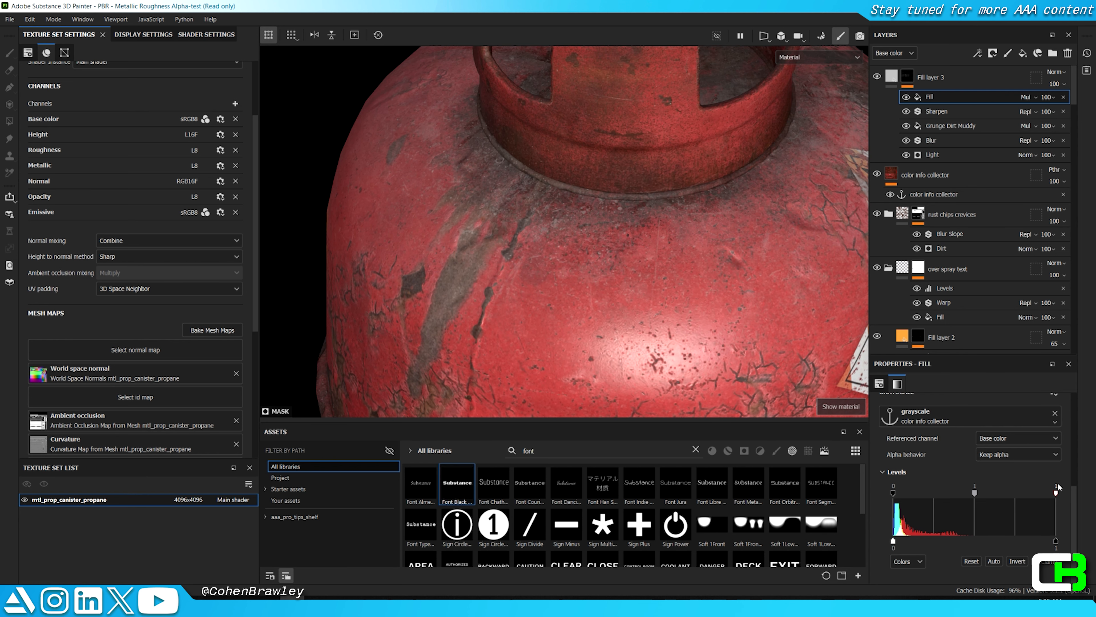
pyautogui.moveTo(1007, 486); pyautogui.dragTo(941, 480)
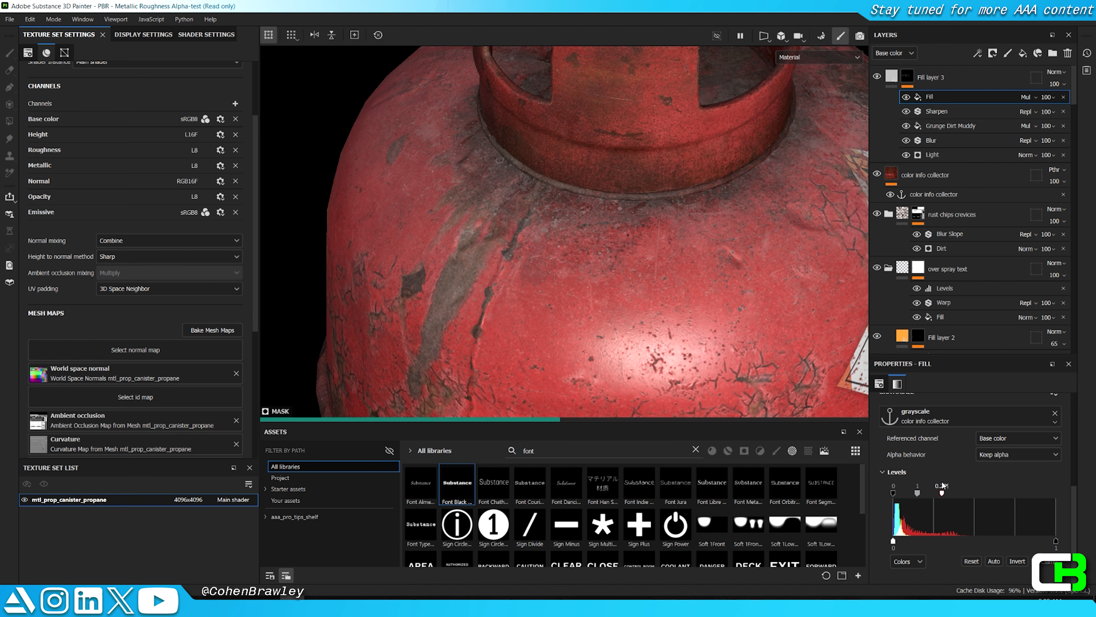
pyautogui.moveTo(944, 486); pyautogui.dragTo(901, 490)
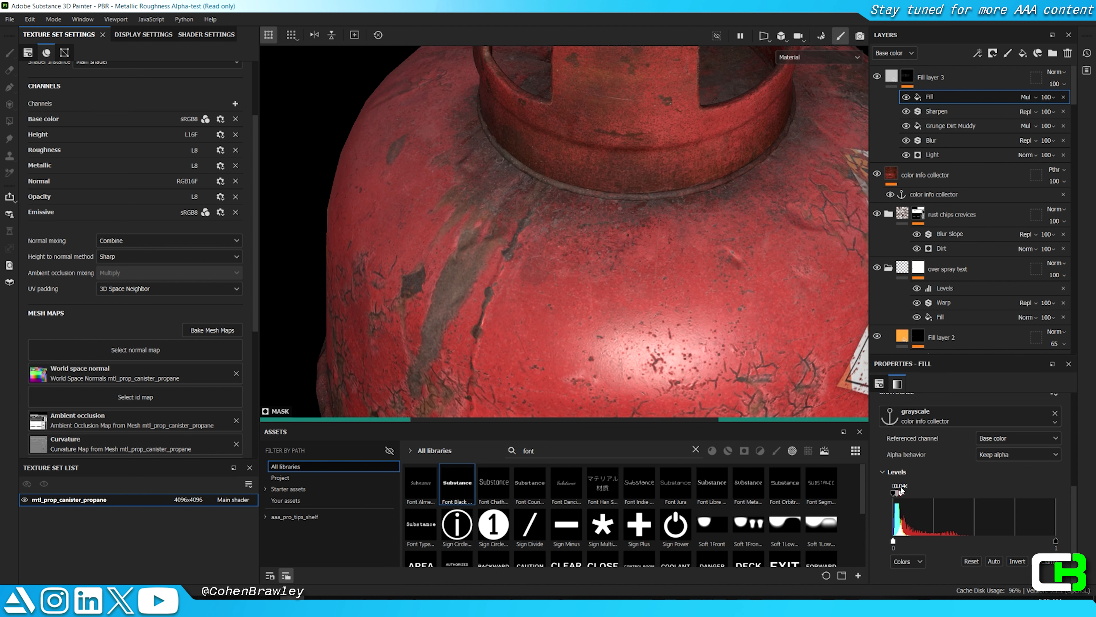
pyautogui.press('m')
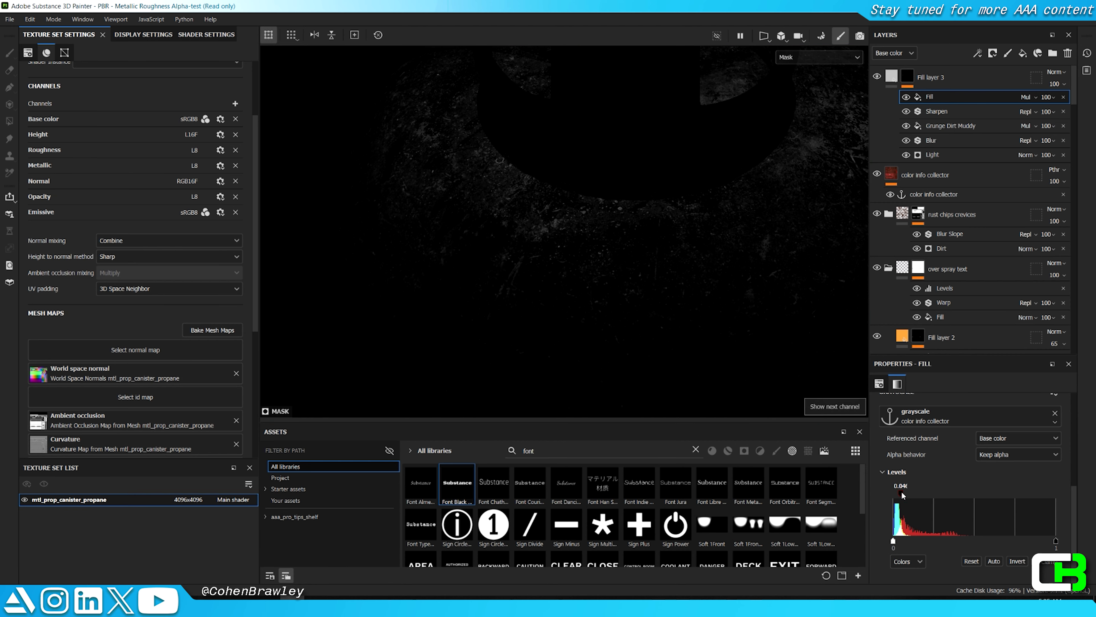
pyautogui.press('m')
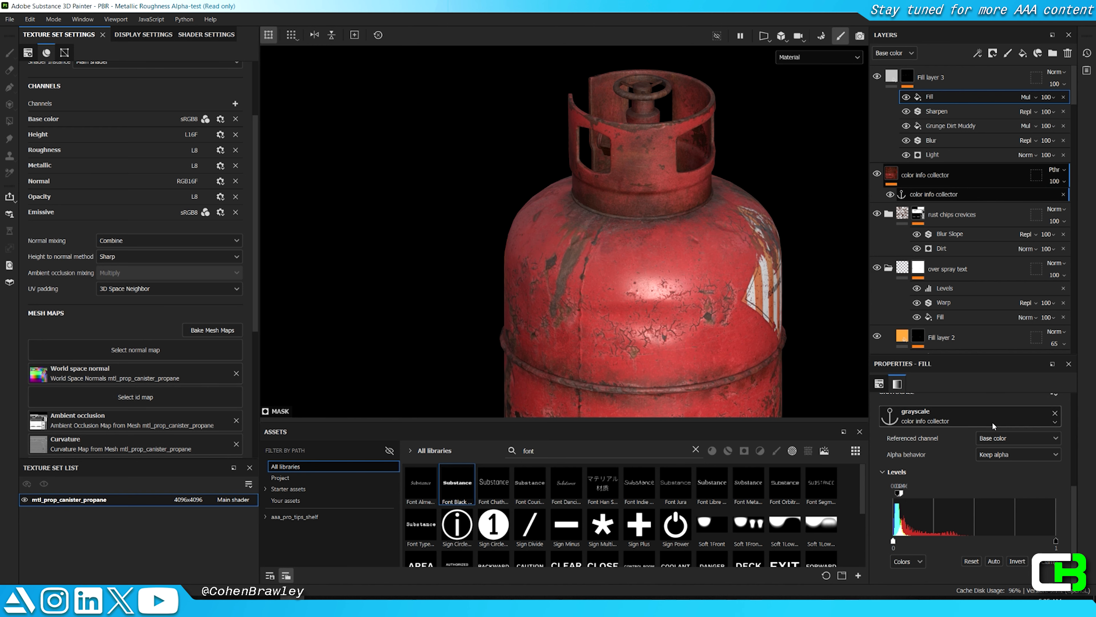
# Step: Inspect the dust on the canister's collar, shoulder and warning label from several angles
pyautogui.scroll(2, 641, 253)
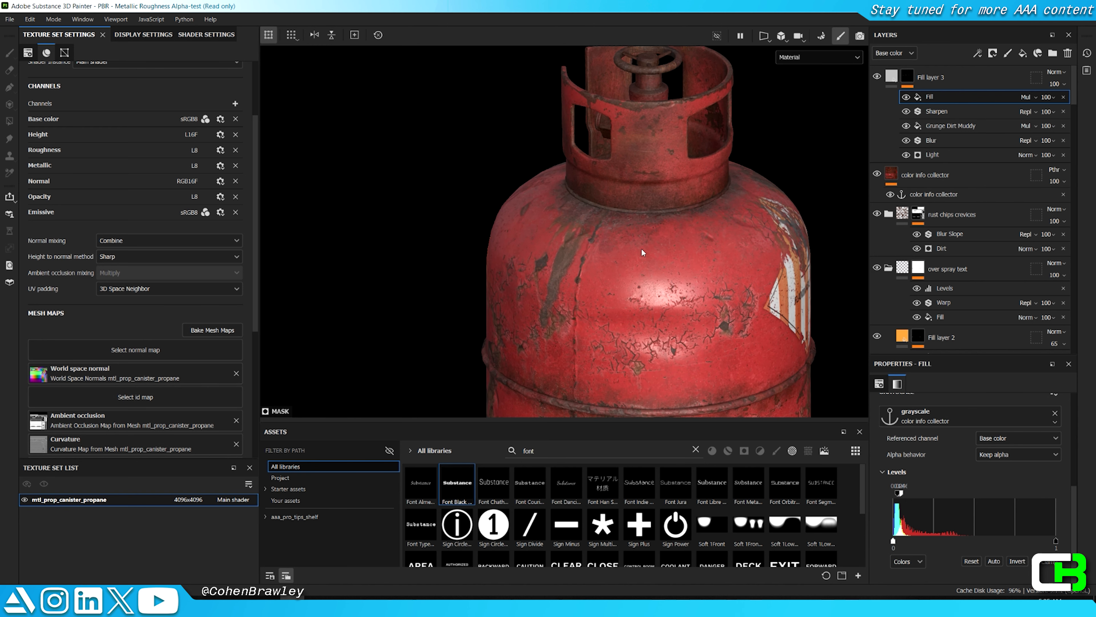
pyautogui.keyDown('alt'); pyautogui.moveTo(641, 253); pyautogui.dragTo(613, 277); pyautogui.keyUp('alt')
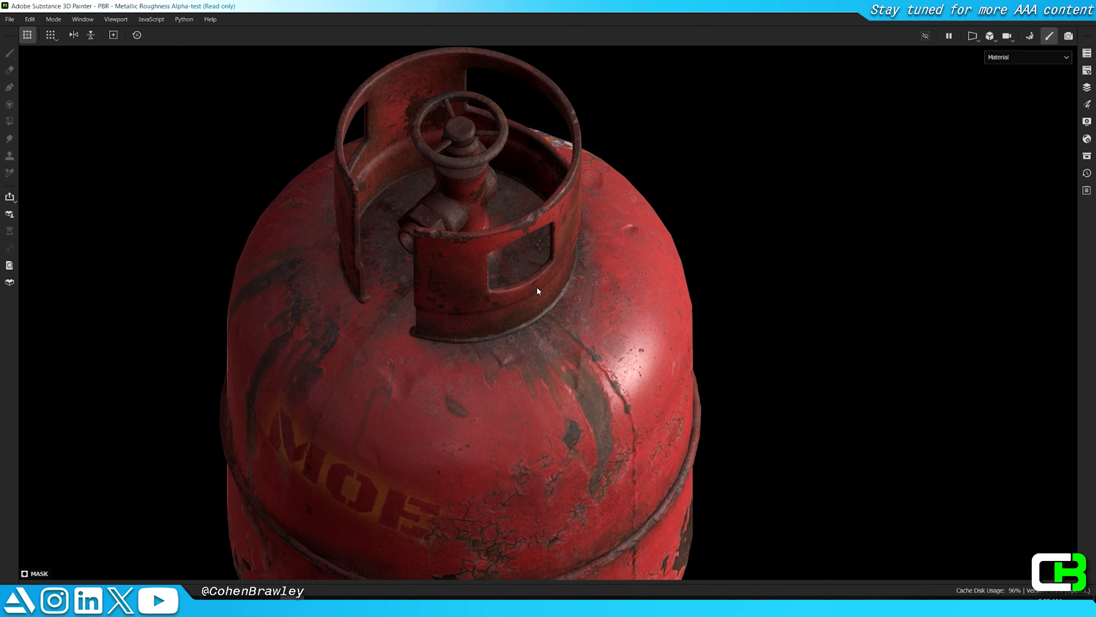
pyautogui.keyDown('alt'); pyautogui.moveTo(539, 329); pyautogui.dragTo(826, 267); pyautogui.keyUp('alt')
pyautogui.scroll(-4, 477, 318)
pyautogui.keyDown('alt'); pyautogui.moveTo(477, 318); pyautogui.dragTo(666, 341); pyautogui.keyUp('alt')
pyautogui.keyDown('alt'); pyautogui.moveTo(617, 331); pyautogui.dragTo(773, 332, button='middle'); pyautogui.keyUp('alt')
pyautogui.scroll(5, 566, 314)
pyautogui.keyDown('alt'); pyautogui.moveTo(566, 313); pyautogui.dragTo(739, 353); pyautogui.keyUp('alt')
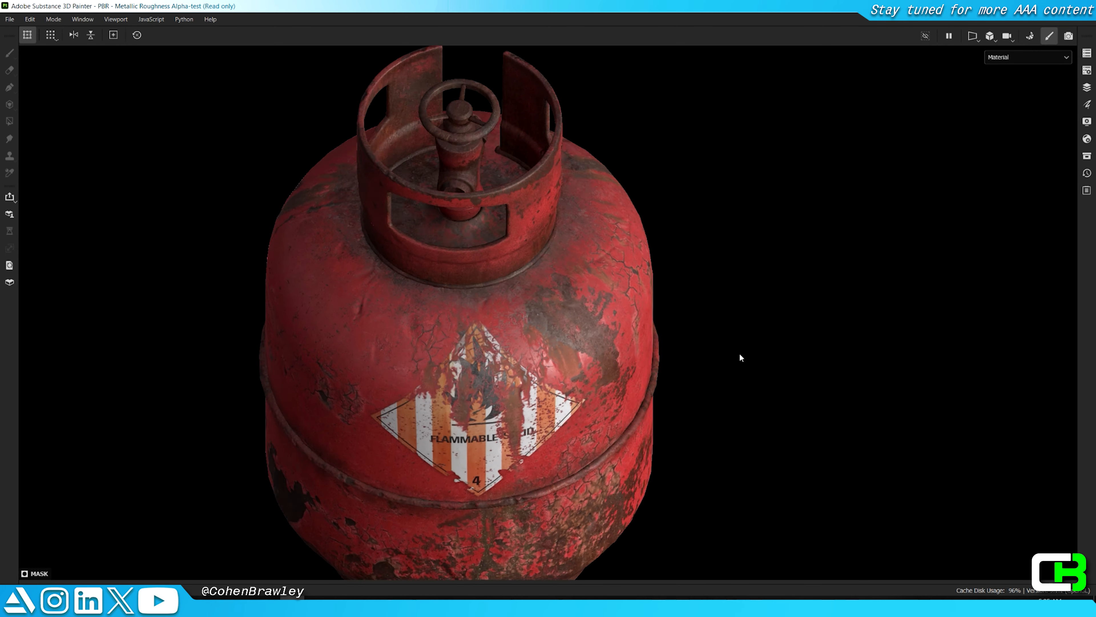
pyautogui.keyDown('alt'); pyautogui.moveTo(436, 276); pyautogui.dragTo(625, 263, button='middle'); pyautogui.keyUp('alt')
pyautogui.scroll(5, 620, 257)
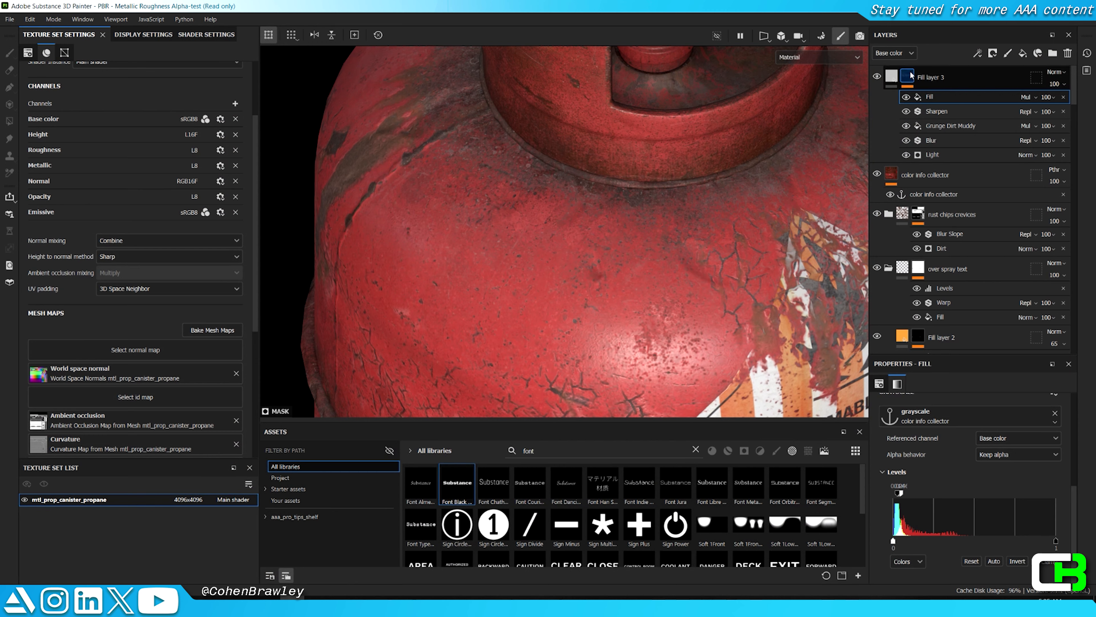
# Step: Keep only the color channel active in Fill layer 3 and lower the layer's opacity to 49
pyautogui.rightClick(911, 77)
pyautogui.click(886, 77)
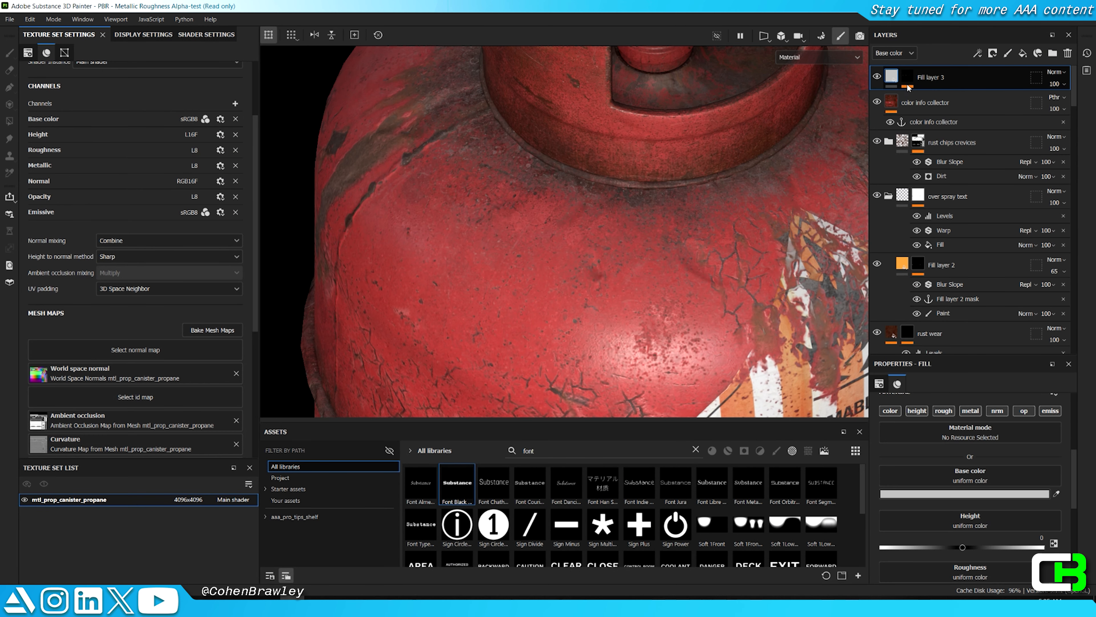
pyautogui.click(907, 75)
pyautogui.click(892, 76)
pyautogui.scroll(-4, 682, 307)
pyautogui.scroll(4, 618, 270)
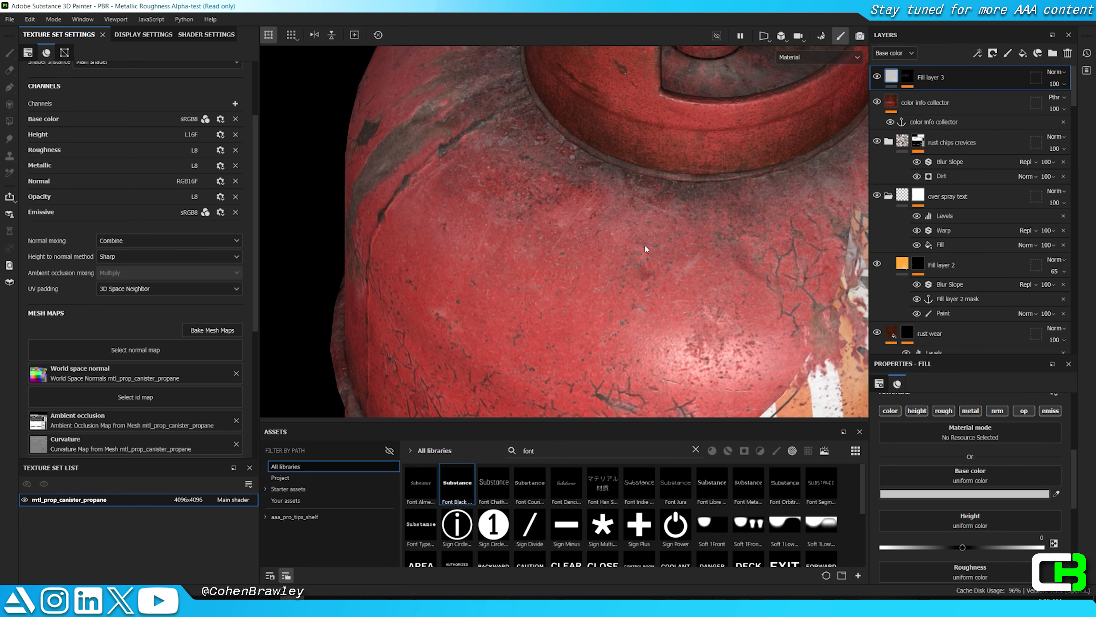
pyautogui.keyDown('alt'); pyautogui.click(891, 410); pyautogui.keyUp('alt')
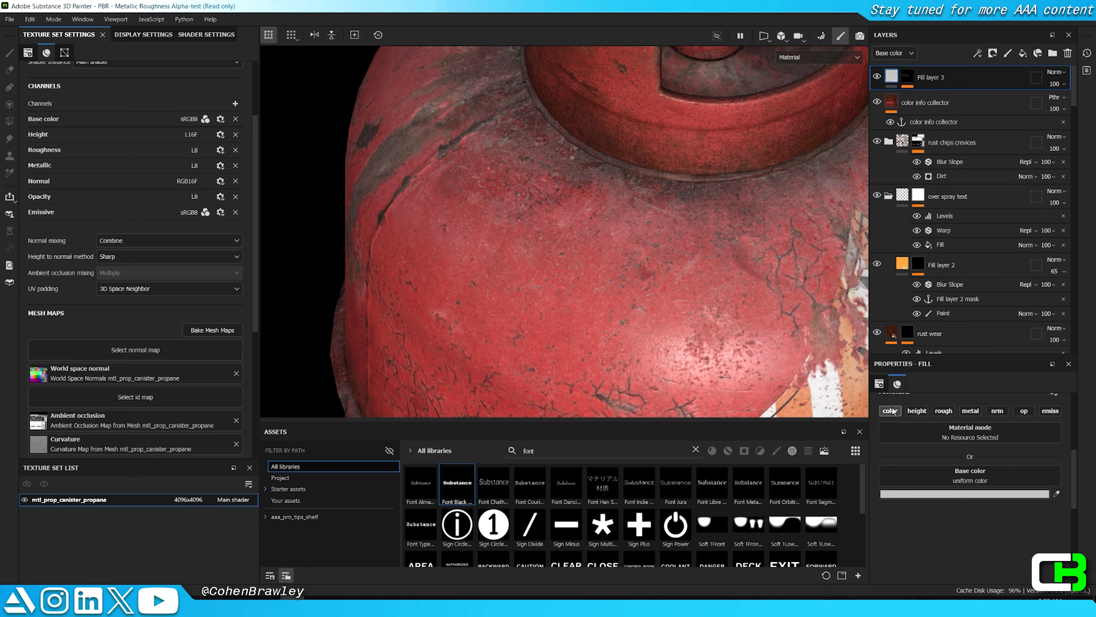
pyautogui.keyDown('alt'); pyautogui.moveTo(814, 276); pyautogui.dragTo(843, 270); pyautogui.keyUp('alt')
pyautogui.click(1060, 84)
pyautogui.moveTo(1073, 106)
pyautogui.mouseDown()
pyautogui.moveTo(1049, 104)
pyautogui.moveTo(1068, 96)
pyautogui.mouseUp()
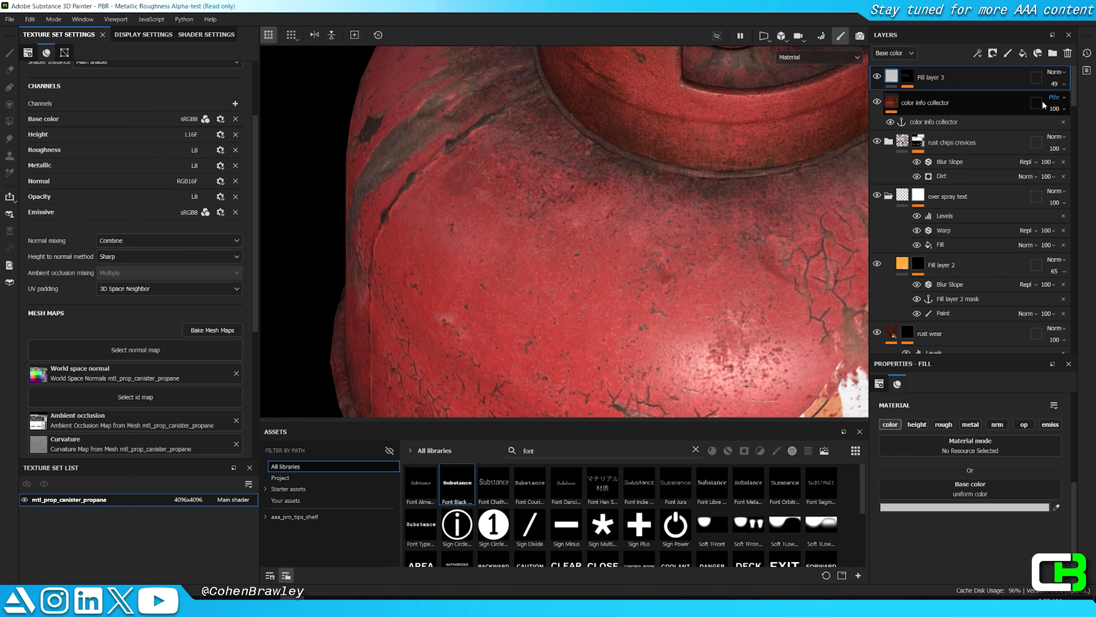
# Step: Hide the color info fill in Fill layer 3's mask and add a fill on top that references the rust crevices mask anchor point
pyautogui.scroll(-5, 755, 203)
pyautogui.scroll(-10, 934, 184)
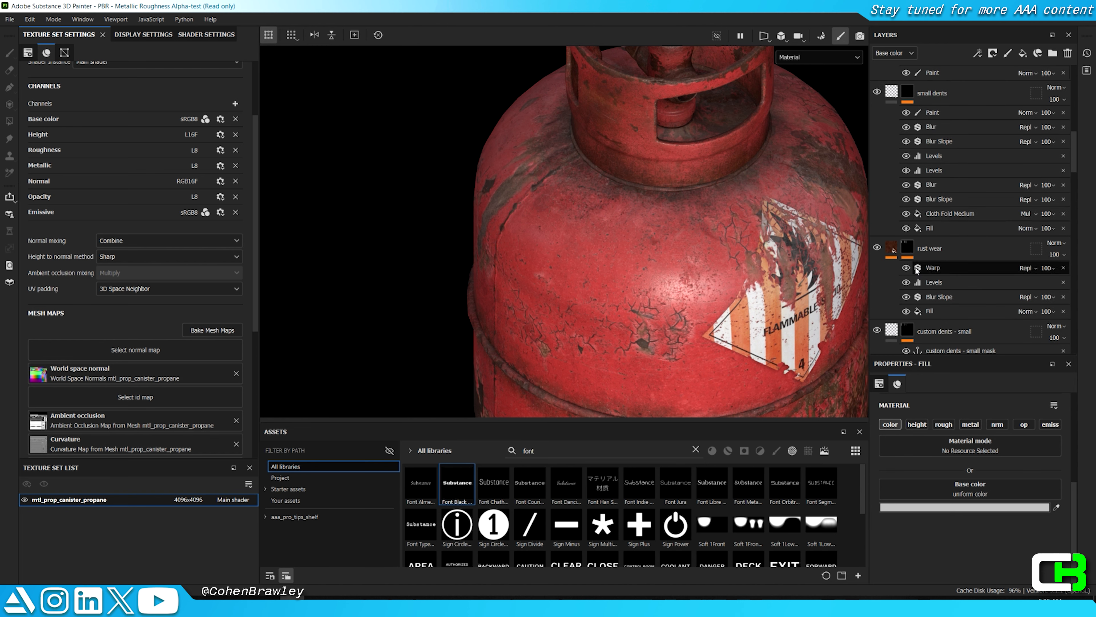
pyautogui.scroll(-11, 963, 255)
pyautogui.scroll(-4, 967, 212)
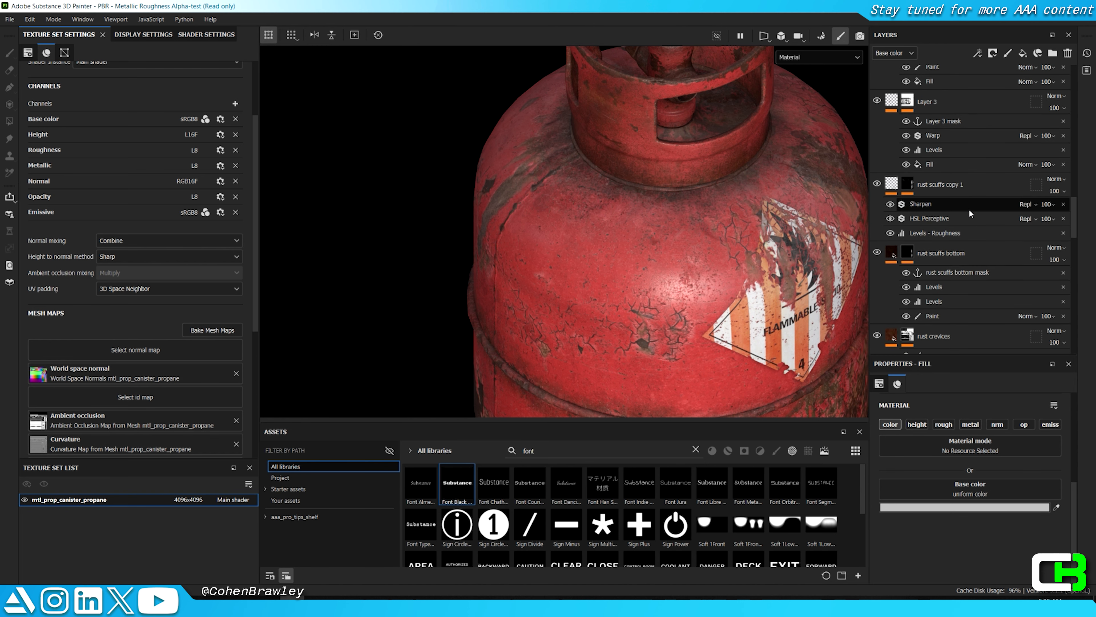
pyautogui.keyDown('alt'); pyautogui.click(899, 304); pyautogui.keyUp('alt')
pyautogui.rightClick(909, 303)
pyautogui.click(979, 242)
pyautogui.scroll(10, 982, 227)
pyautogui.rightClick(910, 77)
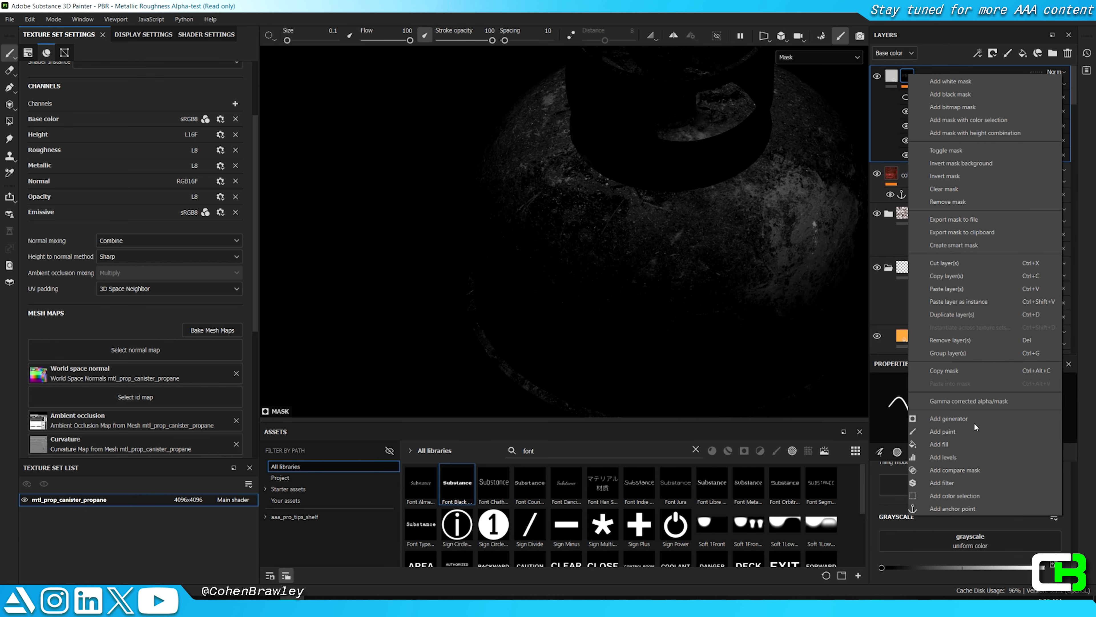
pyautogui.click(960, 444)
pyautogui.click(992, 434)
pyautogui.click(1015, 447)
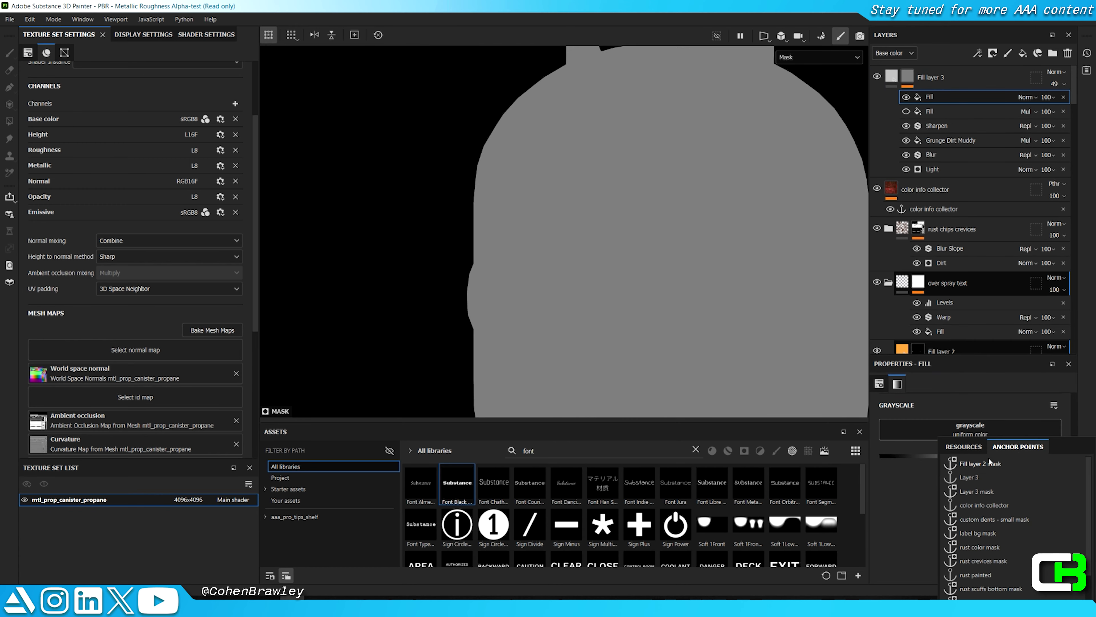
pyautogui.click(998, 561)
# Step: Set the rust crevices fill to Subtract blending and shift its levels midpoint toward the white end
pyautogui.click(1027, 97)
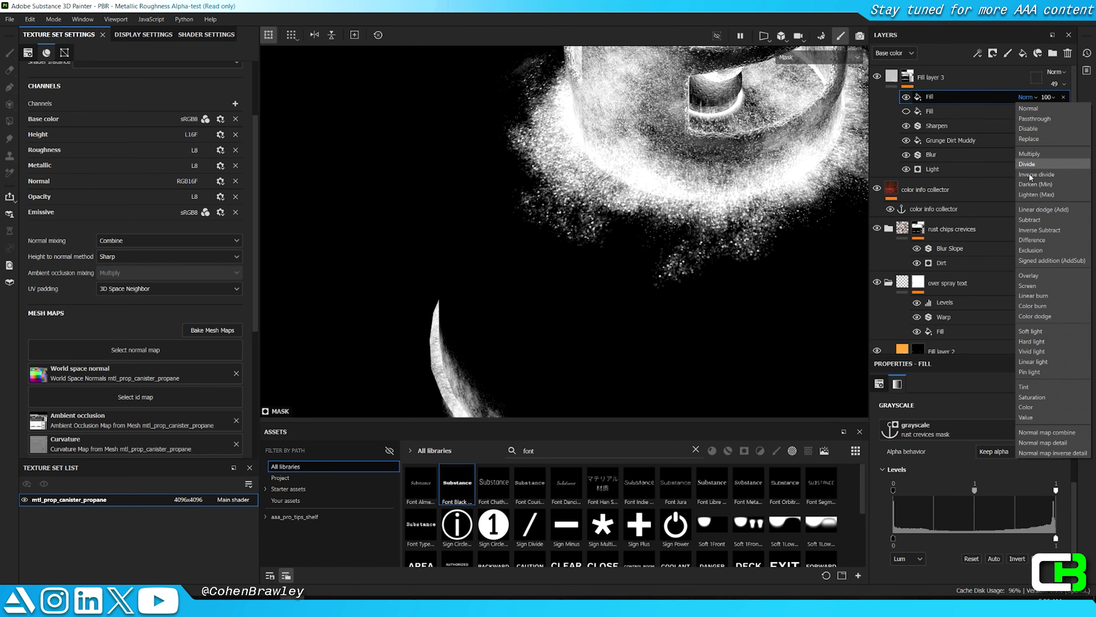
pyautogui.click(1037, 220)
pyautogui.scroll(2, 667, 212)
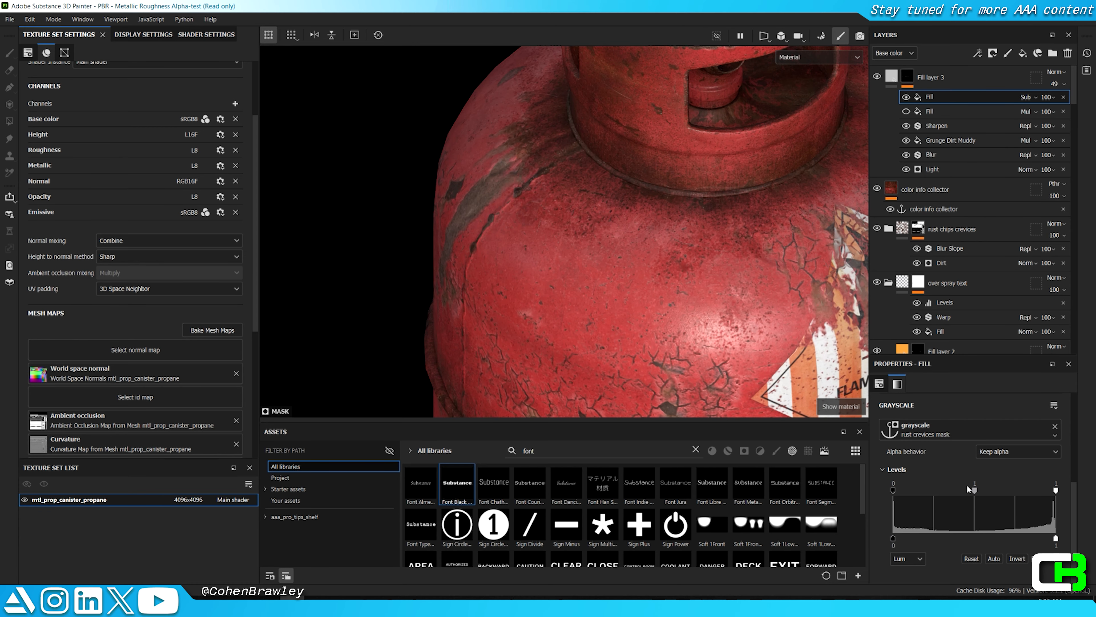
pyautogui.moveTo(974, 491); pyautogui.dragTo(992, 489)
# Step: Examine the wear around the canister's collar and shoulder in the enlarged viewport
pyautogui.press('Tab')
pyautogui.scroll(-5, 724, 289)
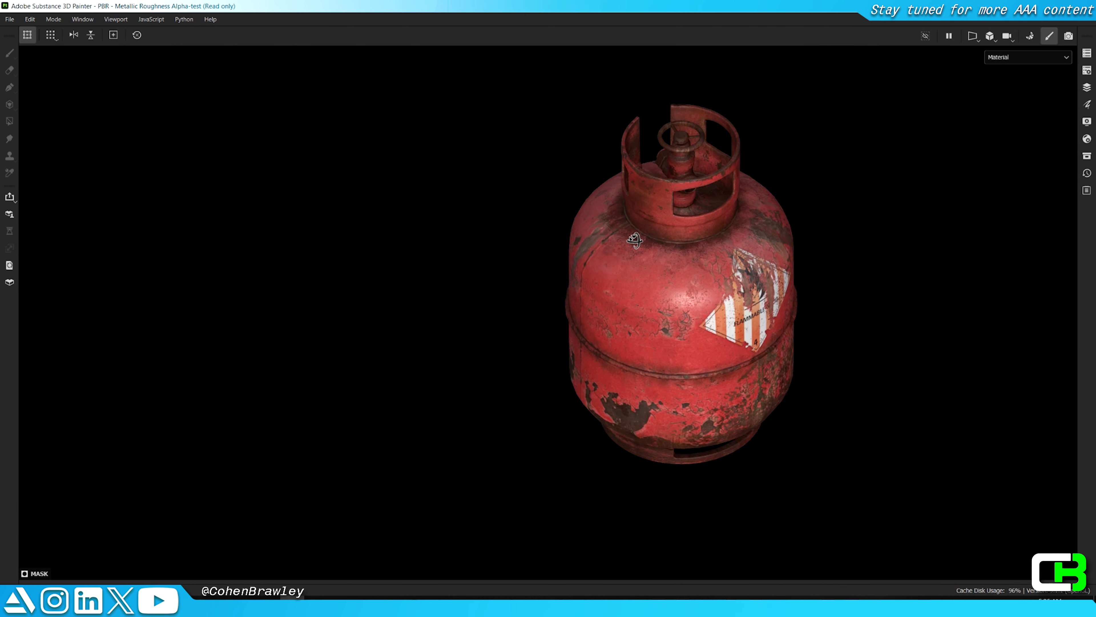
pyautogui.keyDown('alt'); pyautogui.moveTo(724, 288); pyautogui.dragTo(806, 208); pyautogui.keyUp('alt')
pyautogui.keyDown('shift'); pyautogui.moveTo(806, 208); pyautogui.dragTo(591, 253, button='right'); pyautogui.keyUp('shift')
pyautogui.scroll(2, 590, 253)
pyautogui.keyDown('alt'); pyautogui.moveTo(604, 259); pyautogui.dragTo(548, 276); pyautogui.keyUp('alt')
pyautogui.keyDown('shift'); pyautogui.moveTo(548, 276); pyautogui.dragTo(730, 249, button='right'); pyautogui.keyUp('shift')
pyautogui.scroll(4, 731, 249)
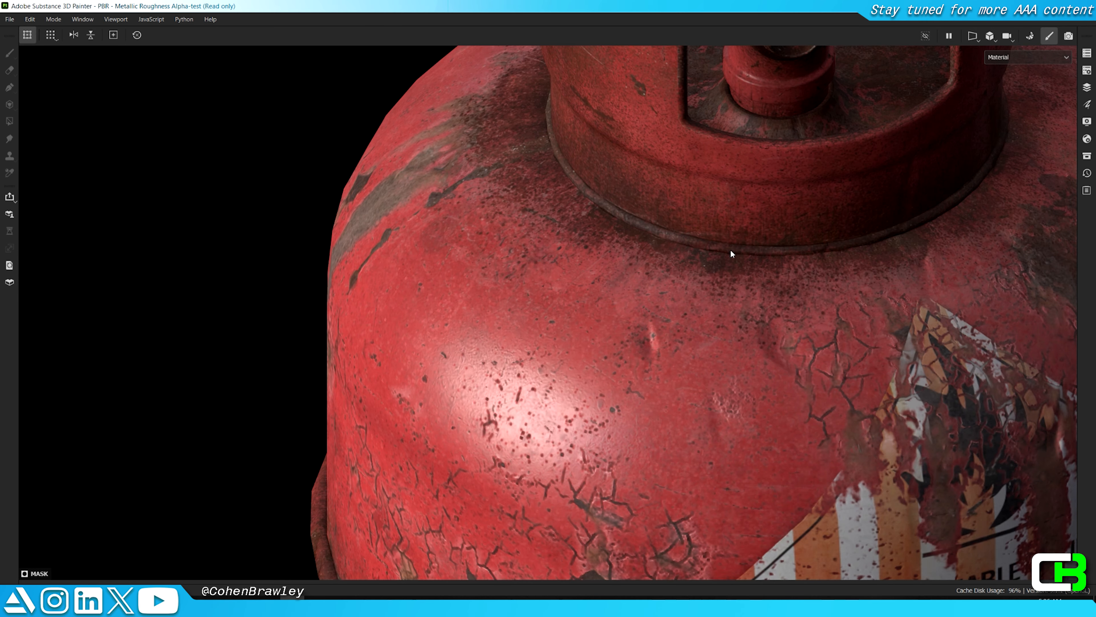
# Step: Add a Levels effect on top of Fill layer 3's mask and raise its black input to about 0.02
pyautogui.press('Tab')
pyautogui.rightClick(907, 76)
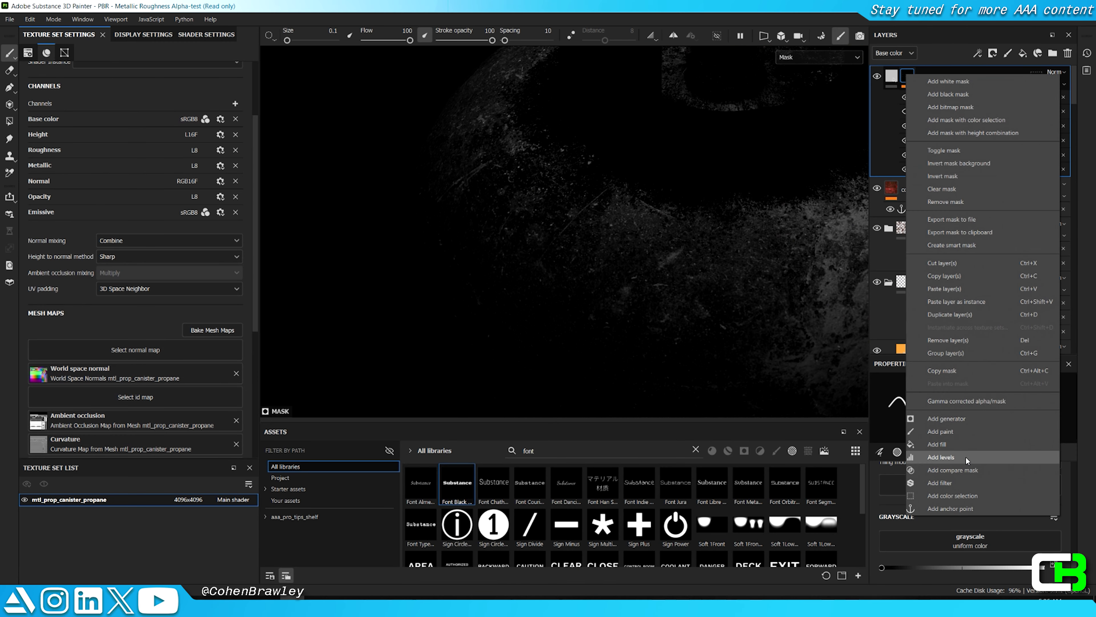
pyautogui.click(906, 459)
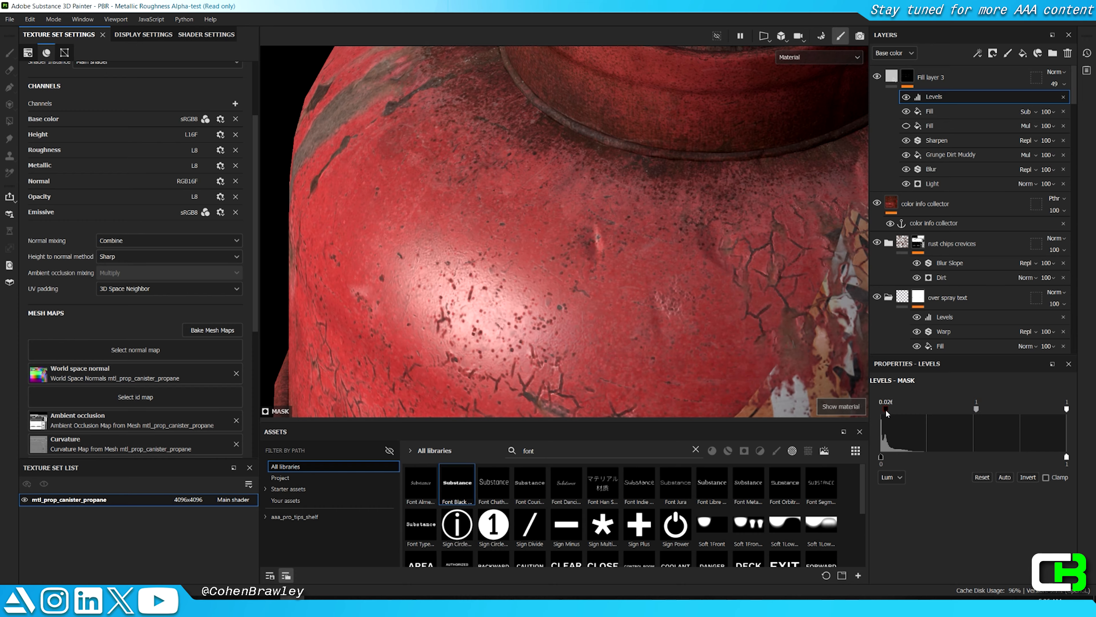
# Step: Review the whole canister from a distance and up close to judge the adjusted surface wear
pyautogui.press('Tab')
pyautogui.scroll(-5, 637, 286)
pyautogui.keyDown('alt'); pyautogui.moveTo(771, 198); pyautogui.dragTo(797, 342); pyautogui.keyUp('alt')
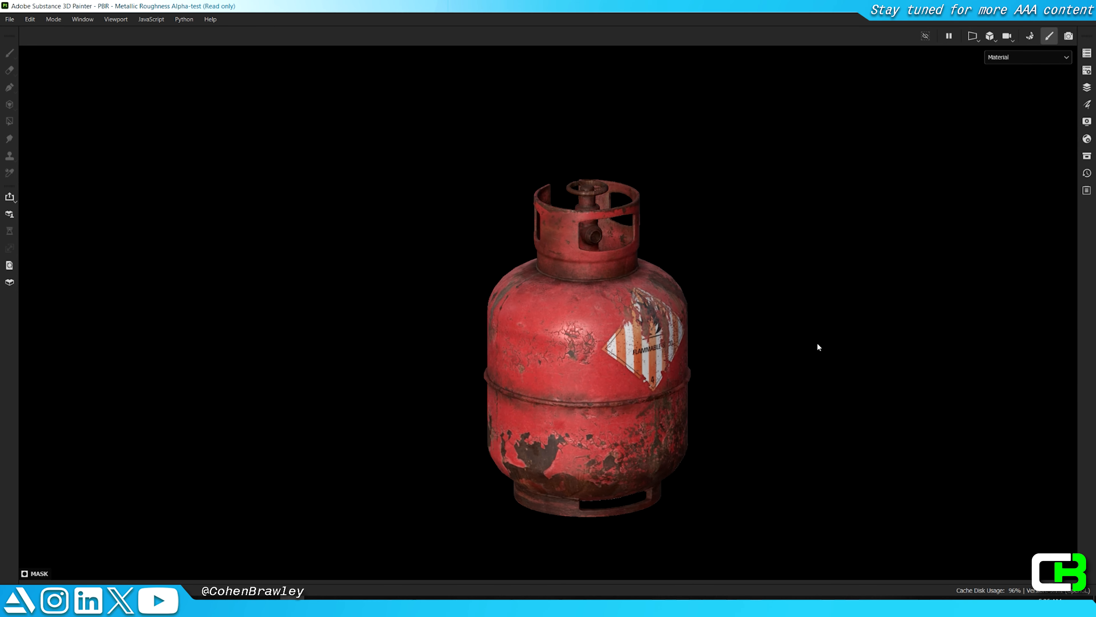
pyautogui.keyDown('alt'); pyautogui.moveTo(798, 342); pyautogui.dragTo(881, 330, button='middle'); pyautogui.keyUp('alt')
pyautogui.scroll(3, 720, 311)
pyautogui.keyDown('alt'); pyautogui.moveTo(720, 309); pyautogui.dragTo(753, 276); pyautogui.keyUp('alt')
pyautogui.scroll(-1, 746, 291)
pyautogui.scroll(4, 756, 297)
pyautogui.press('Tab')
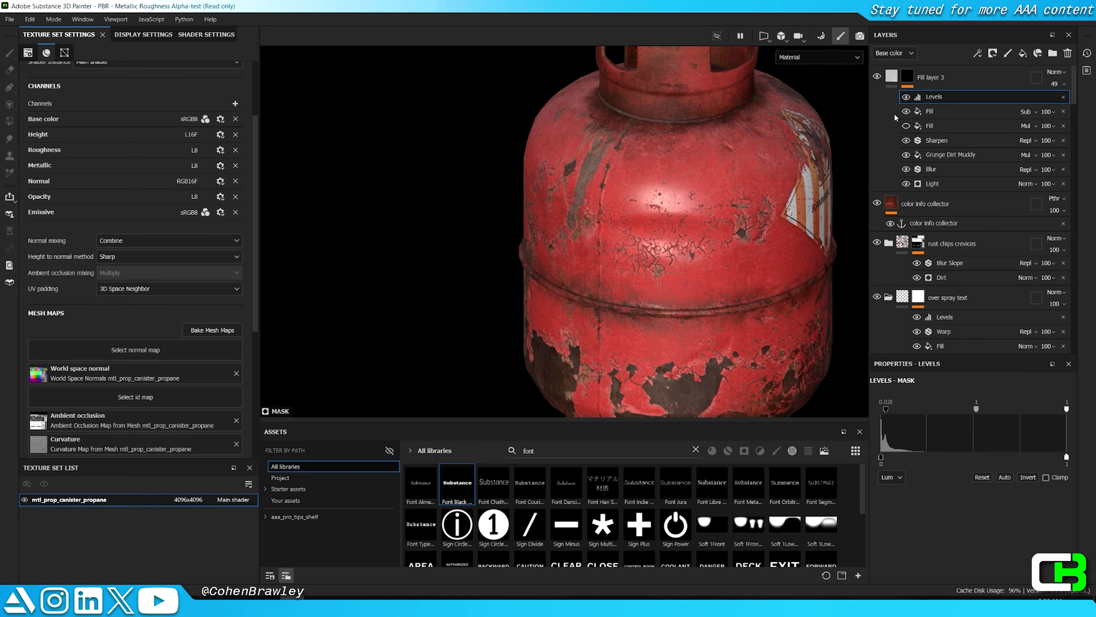
# Step: Compare the canister with Fill layer 3 hidden and shown, and rename the layer as "top surface wear"
pyautogui.click(952, 76)
pyautogui.click(876, 75)
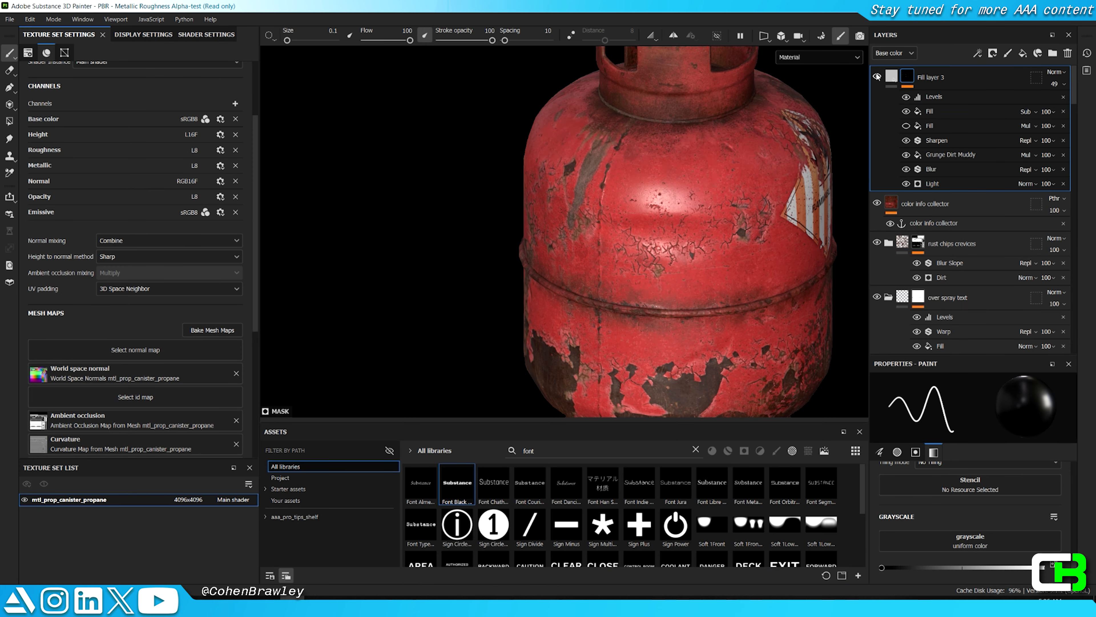
pyautogui.click(875, 75)
pyautogui.doubleClick(934, 77)
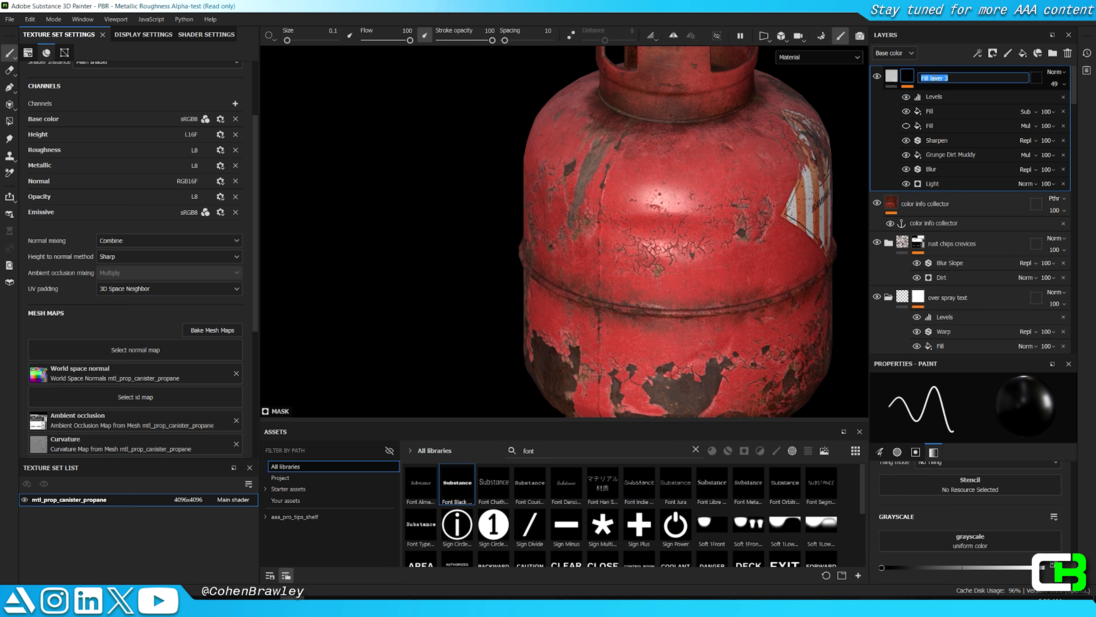
pyautogui.write('top surface wear')
pyautogui.press('Return')
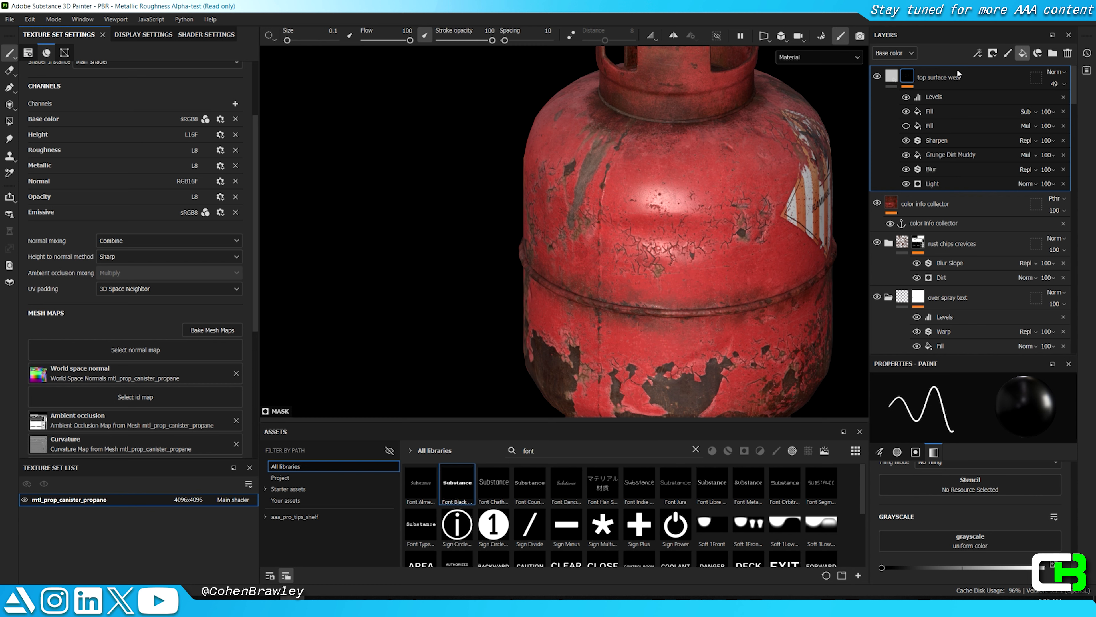
# Step: Add a new fill layer with a black mask above the top surface wear layer
pyautogui.rightClick(952, 75)
pyautogui.click(912, 69)
pyautogui.rightClick(967, 73)
pyautogui.click(974, 69)
# Step: Add a fill effect to Fill layer 3's mask and use the Grunge Wipe Smudgy Heavy texture in it
pyautogui.rightClick(974, 69)
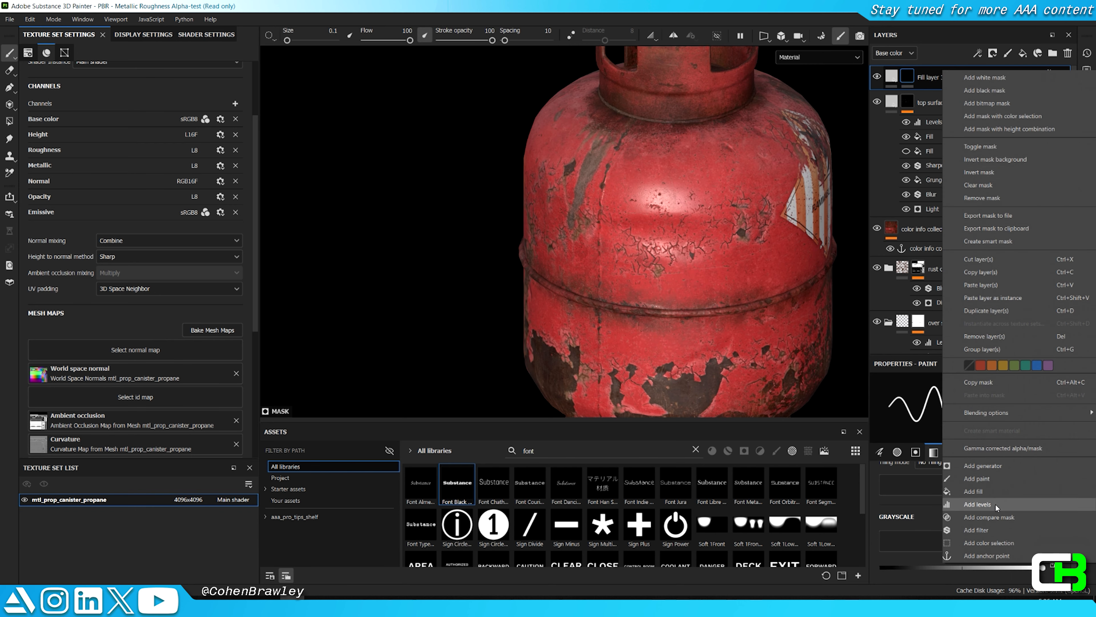
pyautogui.click(989, 491)
pyautogui.click(982, 431)
pyautogui.write('grung')
pyautogui.scroll(-3, 1038, 528)
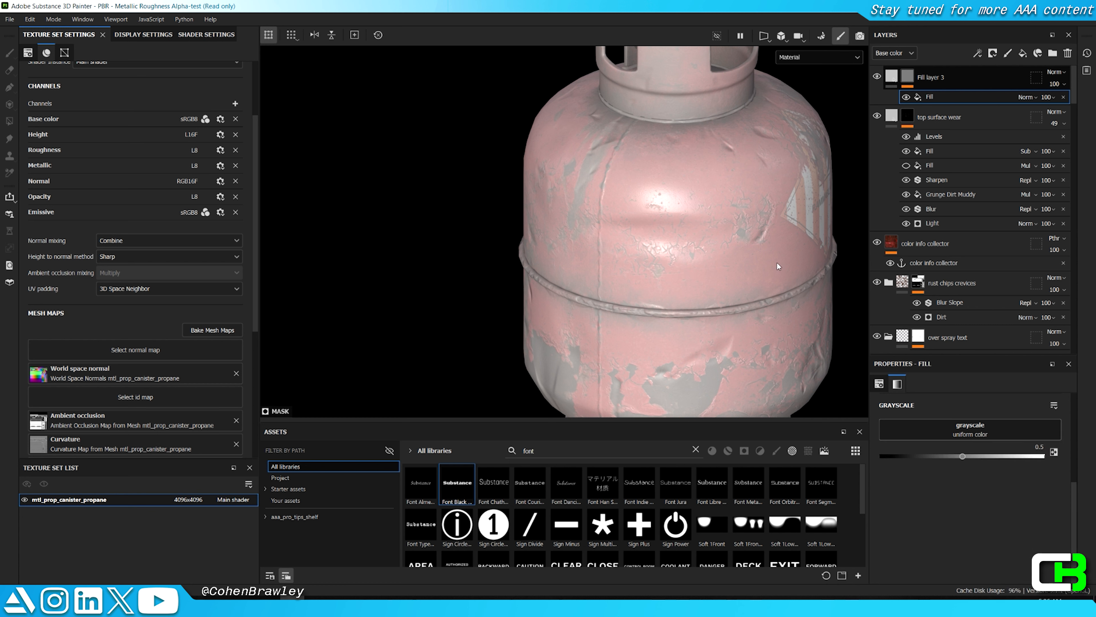
pyautogui.click(966, 429)
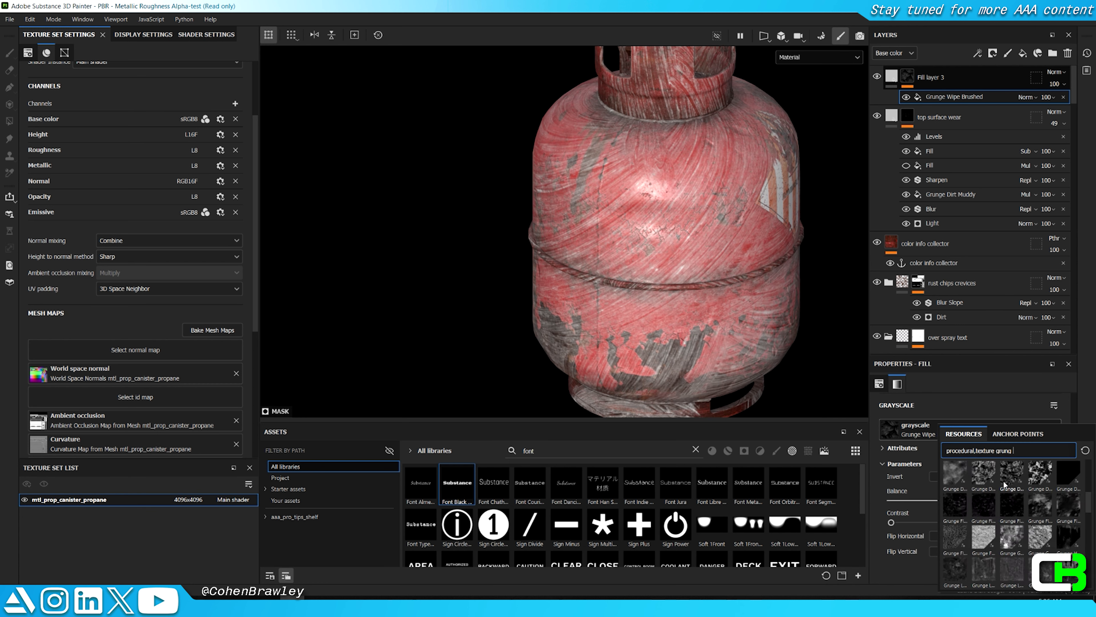
pyautogui.click(1018, 536)
pyautogui.scroll(3, 701, 239)
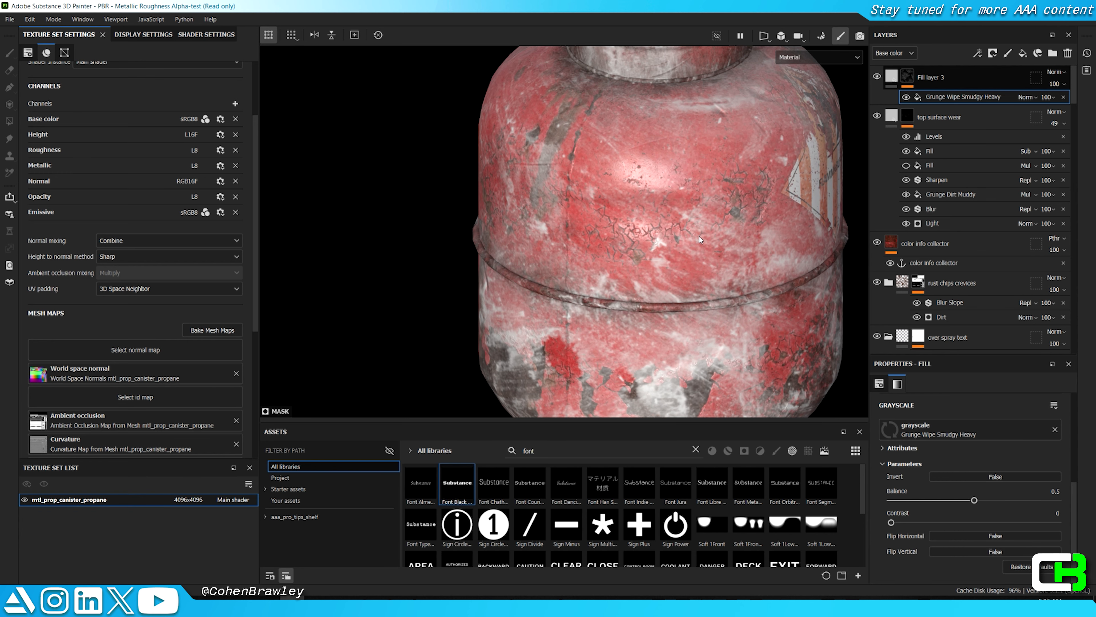
# Step: Set the tiling of the Grunge Wipe Smudgy Heavy fill to 1.5
pyautogui.scroll(5, 940, 418)
pyautogui.click(968, 460)
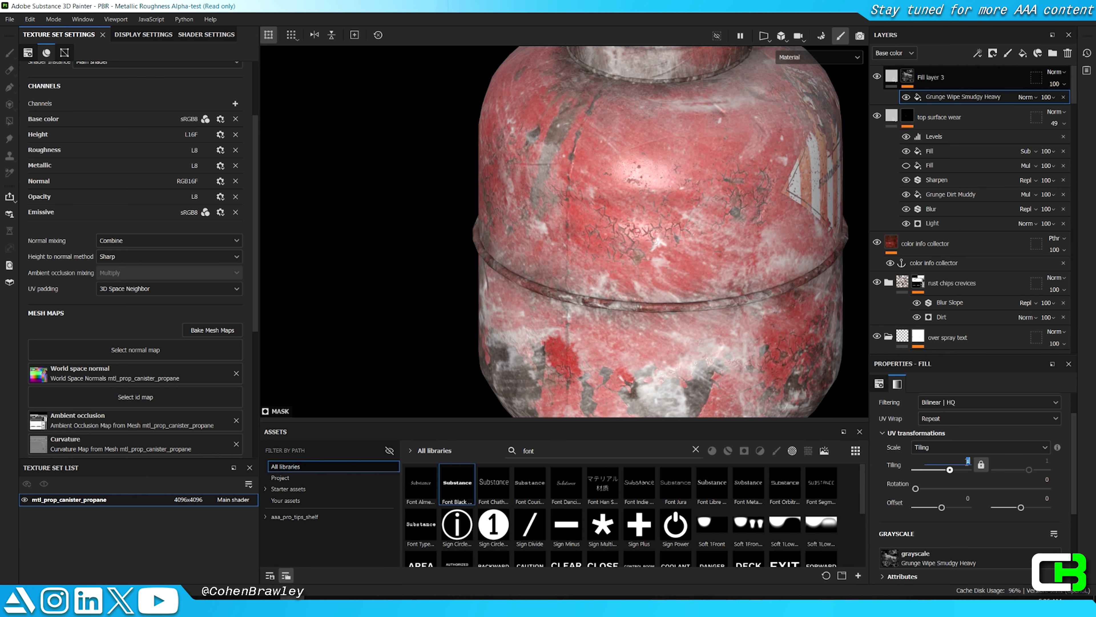
pyautogui.press('Return')
pyautogui.scroll(-3, 752, 141)
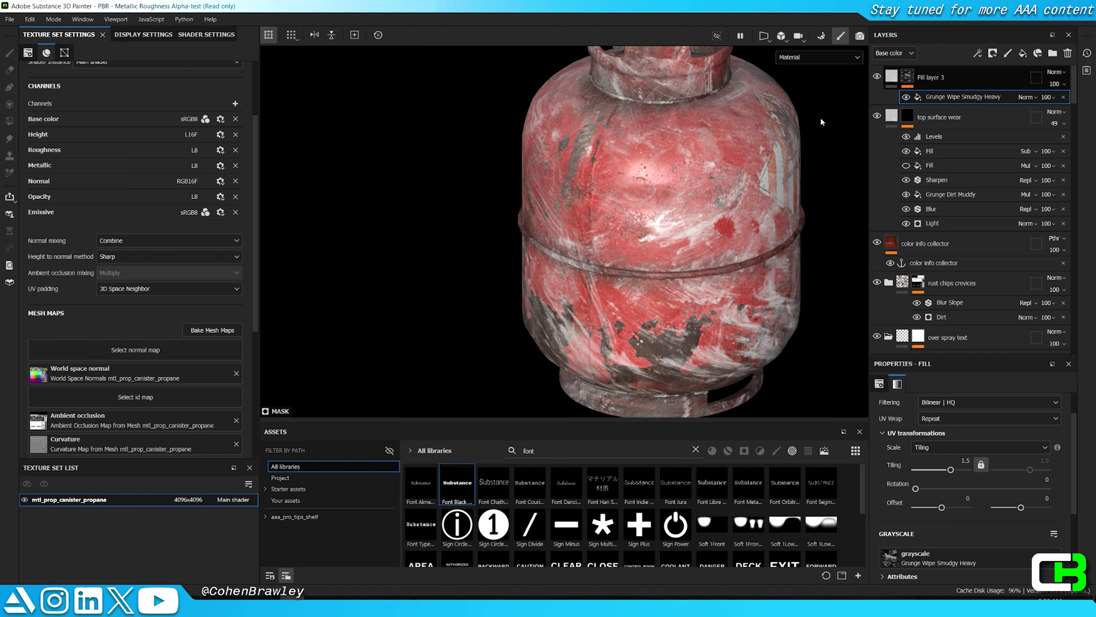
# Step: Limit Fill layer 3's material to the height channel and set its height to 0.0169
pyautogui.click(891, 76)
pyautogui.scroll(-2, 979, 501)
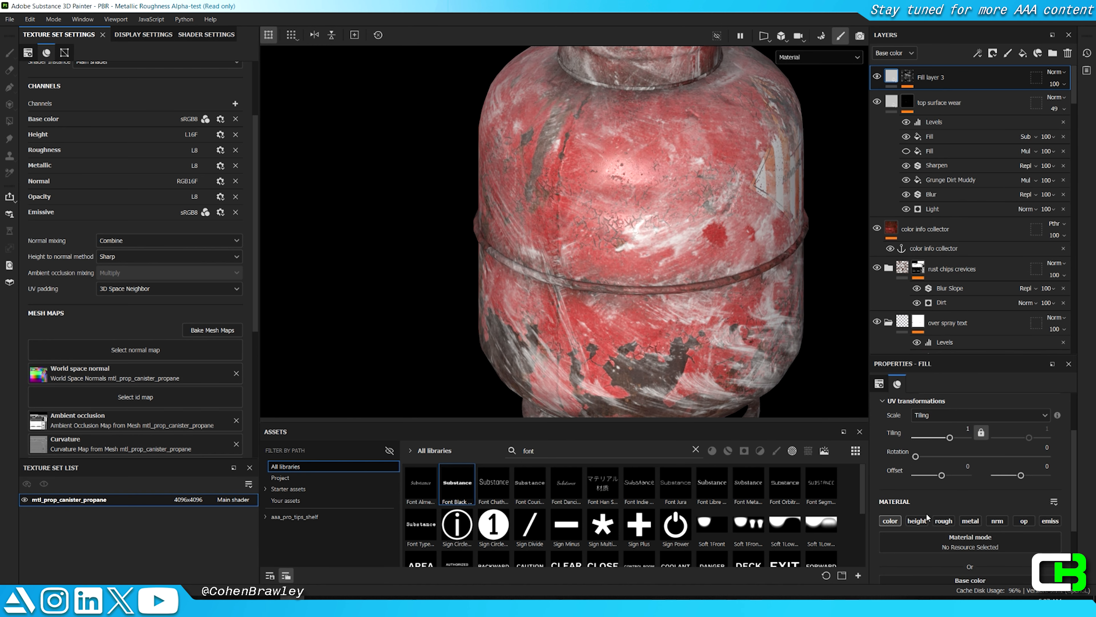
pyautogui.keyDown('alt'); pyautogui.click(919, 523); pyautogui.keyUp('alt')
pyautogui.keyDown('alt'); pyautogui.moveTo(743, 259); pyautogui.dragTo(673, 194); pyautogui.keyUp('alt')
pyautogui.scroll(2, 717, 216)
pyautogui.scroll(-3, 962, 479)
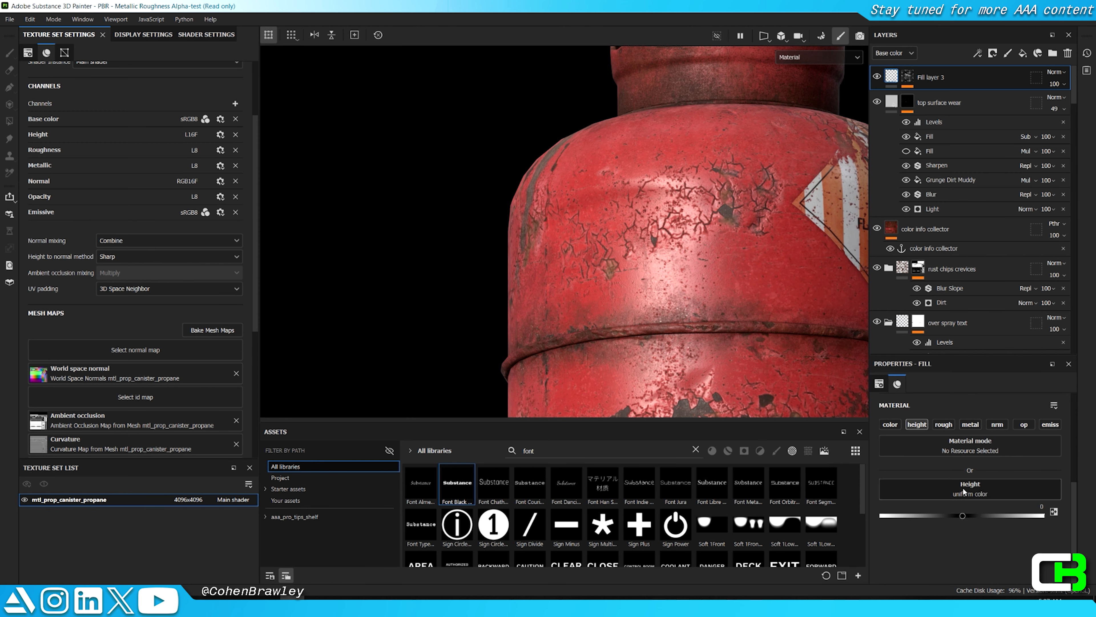
pyautogui.moveTo(963, 511); pyautogui.dragTo(965, 507)
pyautogui.keyDown('alt'); pyautogui.moveTo(748, 315); pyautogui.dragTo(674, 294); pyautogui.keyUp('alt')
pyautogui.scroll(3, 801, 356)
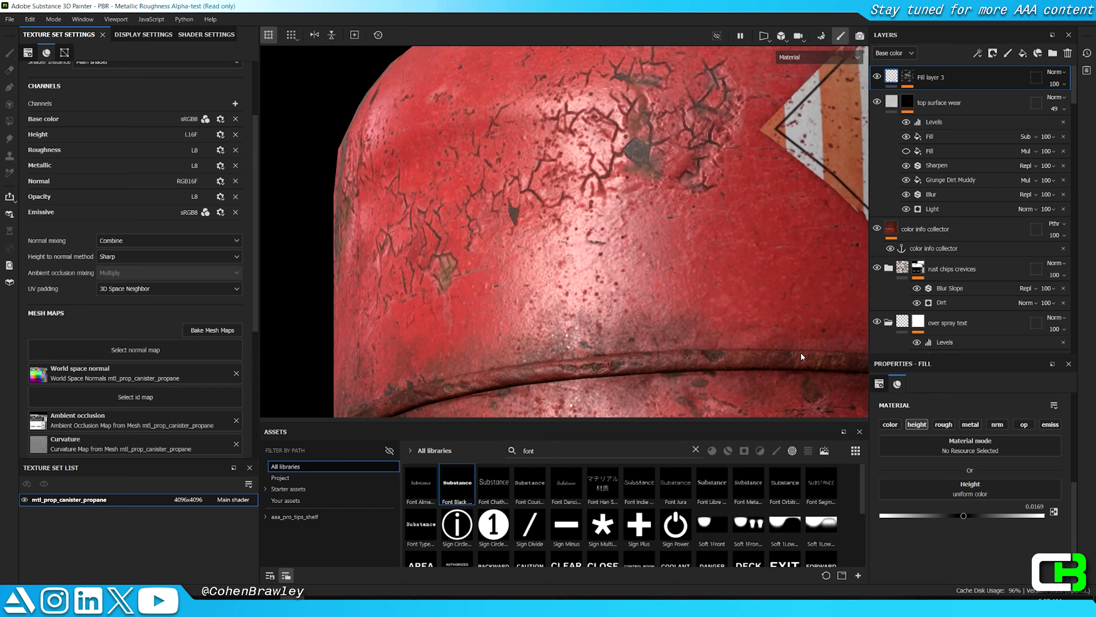
# Step: Enable the roughness and base color channels on Fill layer 3
pyautogui.press('Tab')
pyautogui.scroll(-5, 641, 251)
pyautogui.keyDown('alt'); pyautogui.moveTo(642, 250); pyautogui.dragTo(841, 352); pyautogui.keyUp('alt')
pyautogui.keyDown('alt'); pyautogui.moveTo(687, 341); pyautogui.dragTo(751, 374, button='middle'); pyautogui.keyUp('alt')
pyautogui.keyDown('alt'); pyautogui.moveTo(752, 324); pyautogui.dragTo(727, 331); pyautogui.keyUp('alt')
pyautogui.scroll(5, 723, 330)
pyautogui.press('Tab')
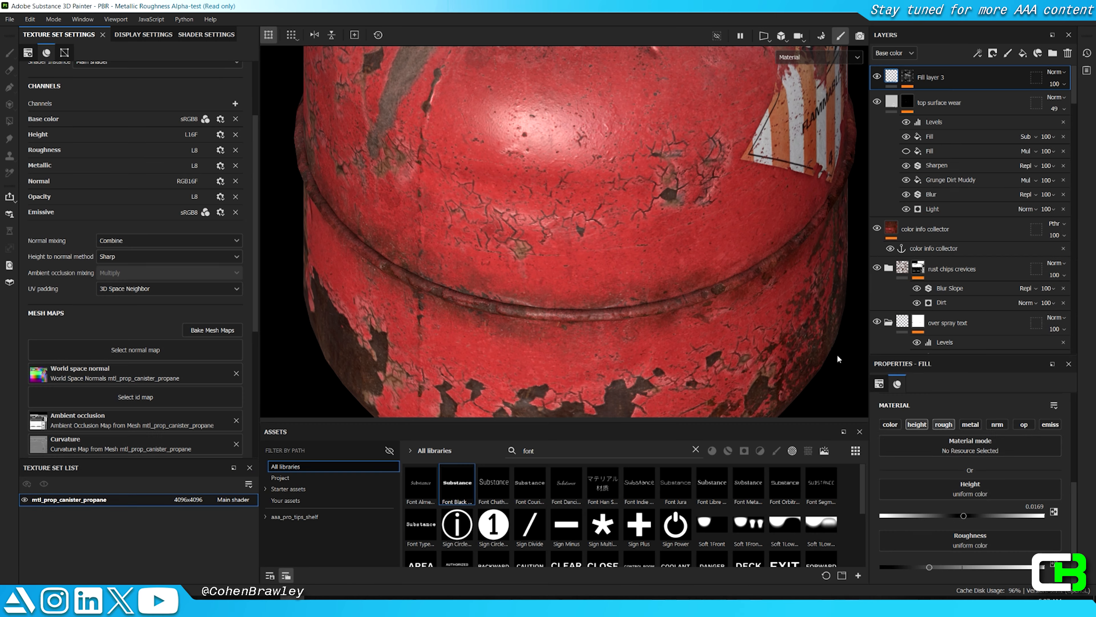
pyautogui.click(889, 424)
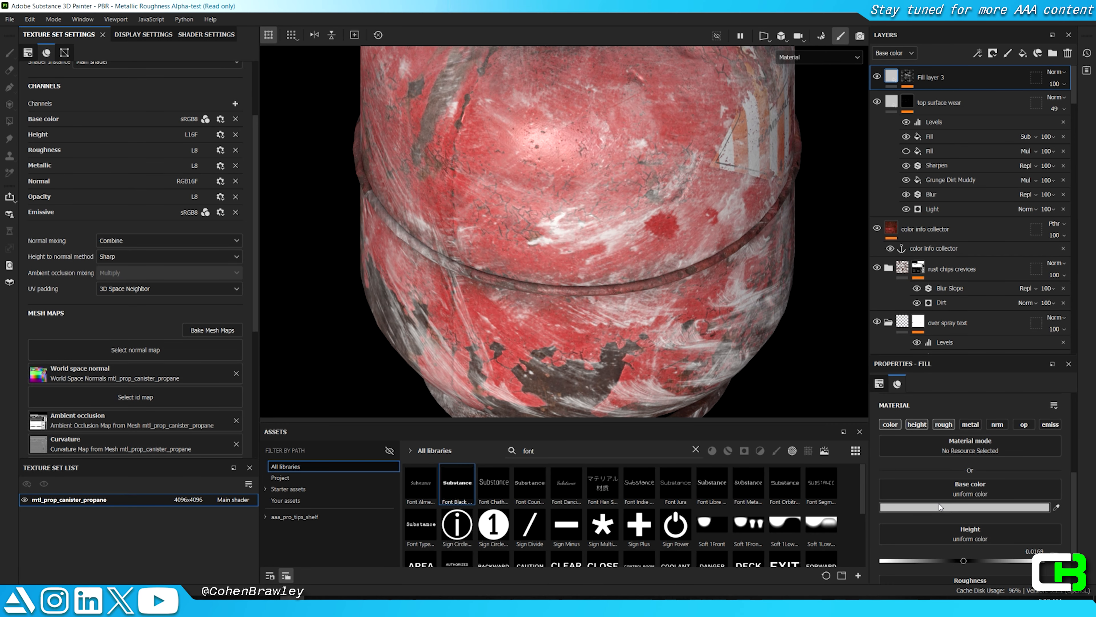
# Step: Try a black base color on Fill layer 3 and lower the layer's opacity to 31
pyautogui.click(938, 506)
pyautogui.click(580, 293)
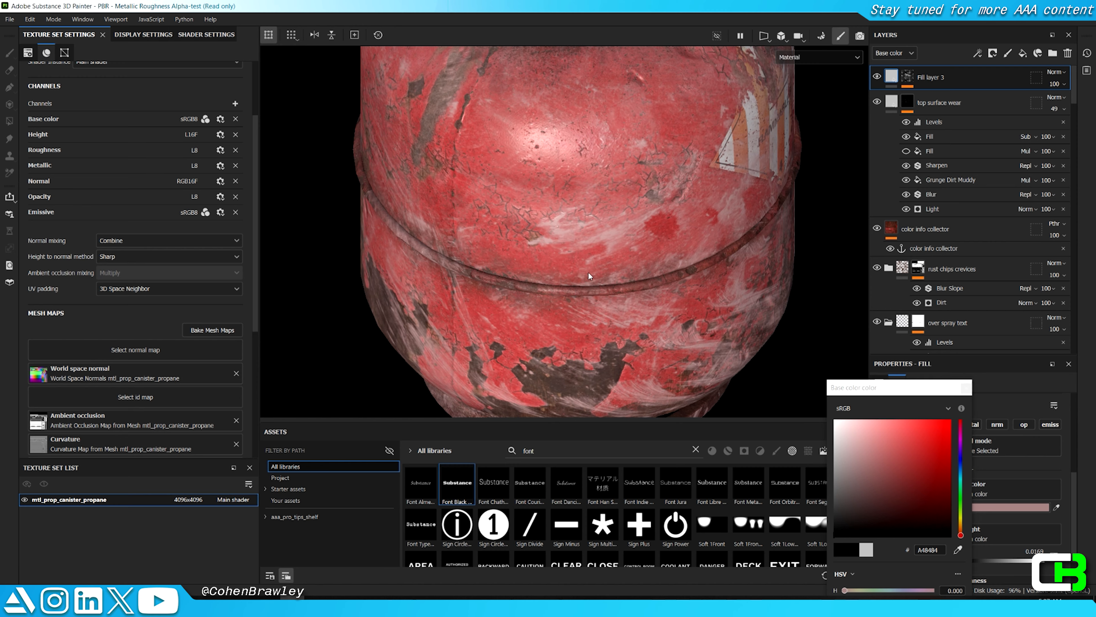
pyautogui.keyDown('alt'); pyautogui.moveTo(589, 271); pyautogui.dragTo(611, 233); pyautogui.keyUp('alt')
pyautogui.scroll(-5, 610, 234)
pyautogui.scroll(5, 596, 231)
pyautogui.press('Tab')
pyautogui.press('Tab')
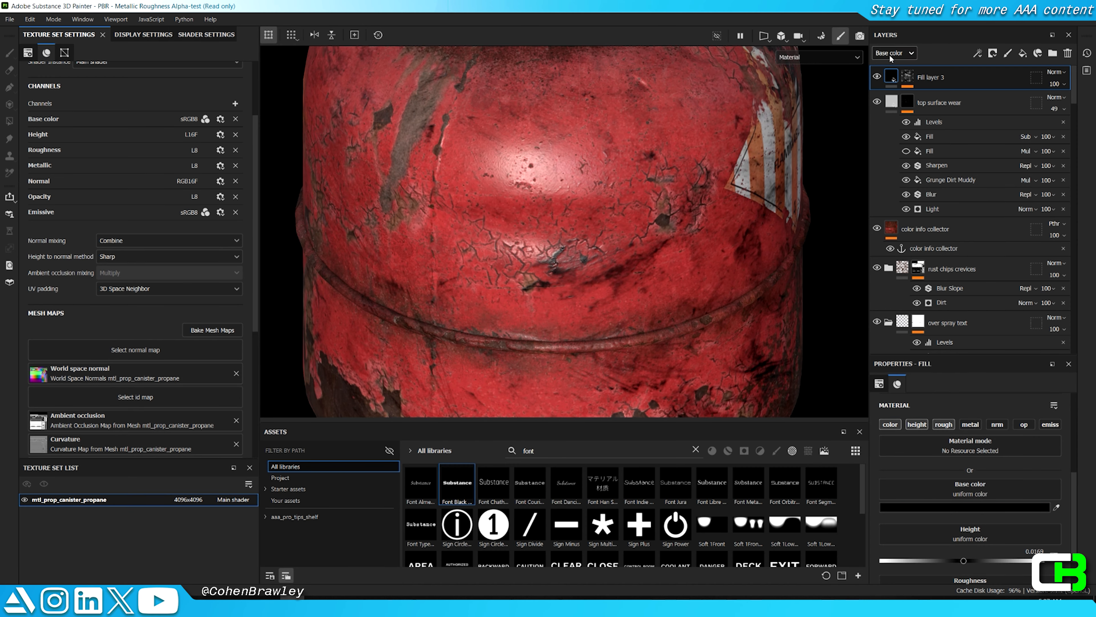
pyautogui.moveTo(1057, 100)
pyautogui.mouseDown()
pyautogui.moveTo(1026, 107)
pyautogui.moveTo(1057, 103)
pyautogui.mouseUp()
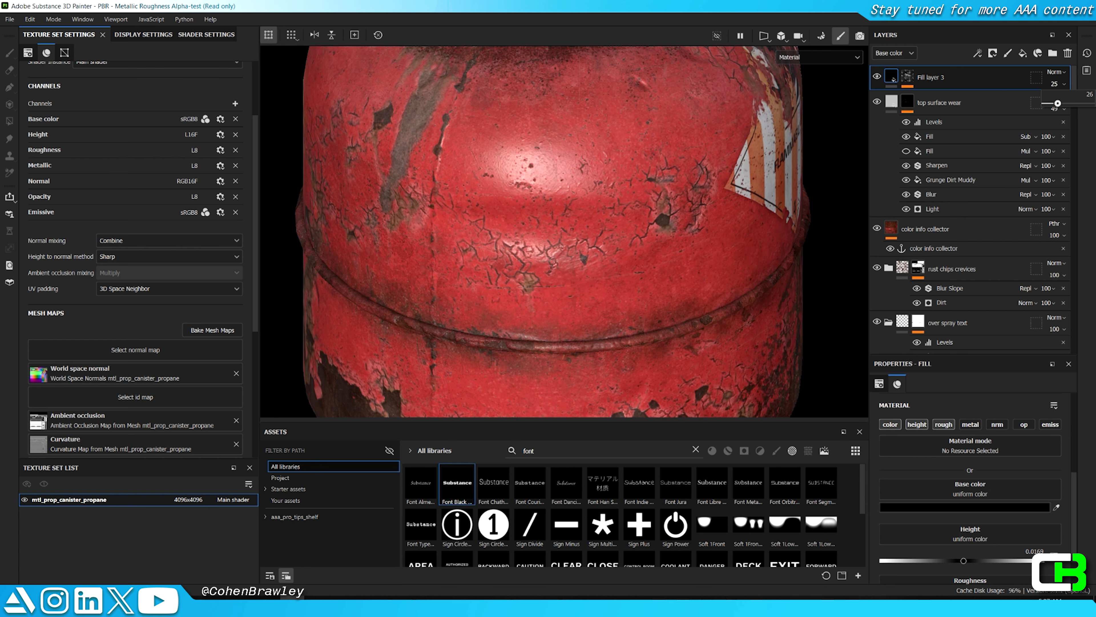
# Step: Inspect the canister from several angles and distances to judge the faint dark grunge variation
pyautogui.press('Tab')
pyautogui.scroll(-5, 668, 304)
pyautogui.keyDown('alt'); pyautogui.moveTo(668, 304); pyautogui.dragTo(815, 248); pyautogui.keyUp('alt')
pyautogui.scroll(4, 673, 268)
pyautogui.scroll(-4, 789, 247)
pyautogui.scroll(4, 554, 215)
pyautogui.keyDown('alt'); pyautogui.moveTo(815, 248); pyautogui.dragTo(780, 249, button='middle'); pyautogui.keyUp('alt')
pyautogui.keyDown('alt'); pyautogui.moveTo(436, 234); pyautogui.dragTo(475, 235); pyautogui.keyUp('alt')
pyautogui.keyDown('alt'); pyautogui.moveTo(604, 250); pyautogui.dragTo(759, 260); pyautogui.keyUp('alt')
pyautogui.keyDown('alt'); pyautogui.moveTo(706, 276); pyautogui.dragTo(747, 279, button='middle'); pyautogui.keyUp('alt')
pyautogui.keyDown('alt'); pyautogui.moveTo(436, 268); pyautogui.dragTo(481, 280); pyautogui.keyUp('alt')
pyautogui.rightClick(482, 280)
pyautogui.scroll(-2, 495, 203)
pyautogui.scroll(8, 515, 258)
pyautogui.press('Tab')
# Step: Try a saturated red base color, C10000, on Fill layer 3
pyautogui.click(960, 508)
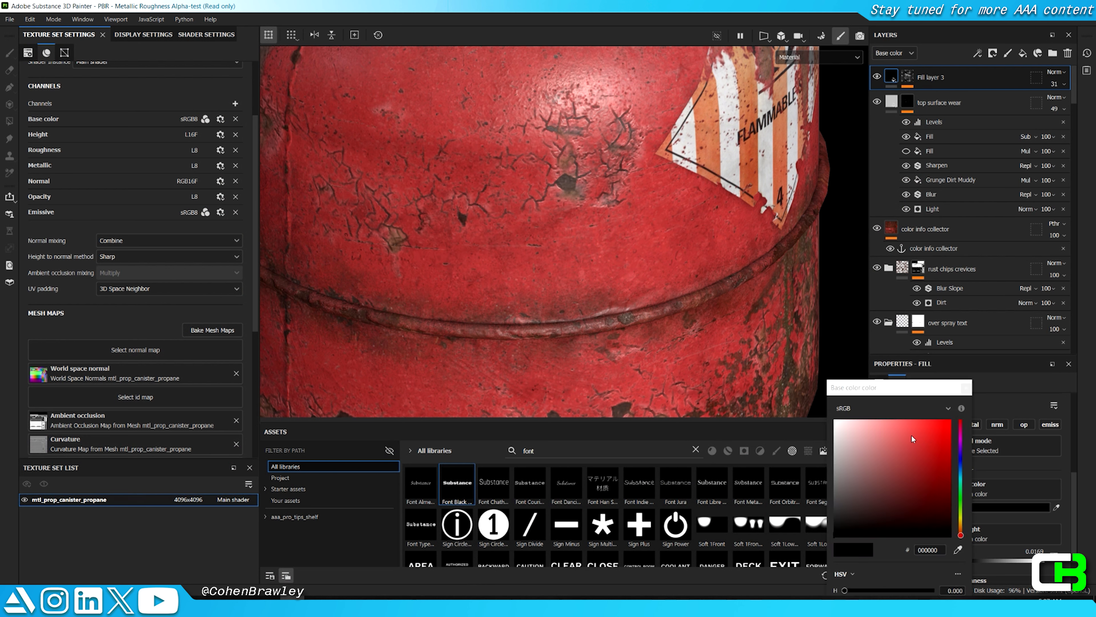
pyautogui.click(878, 470)
pyautogui.click(884, 446)
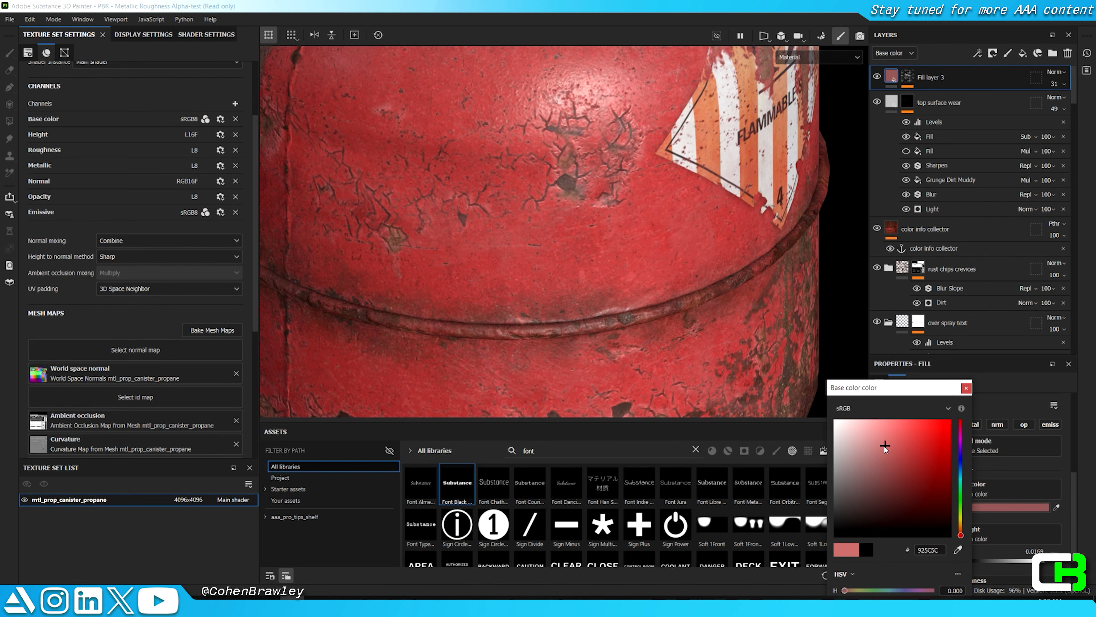
pyautogui.click(904, 447)
pyautogui.click(916, 451)
pyautogui.click(948, 451)
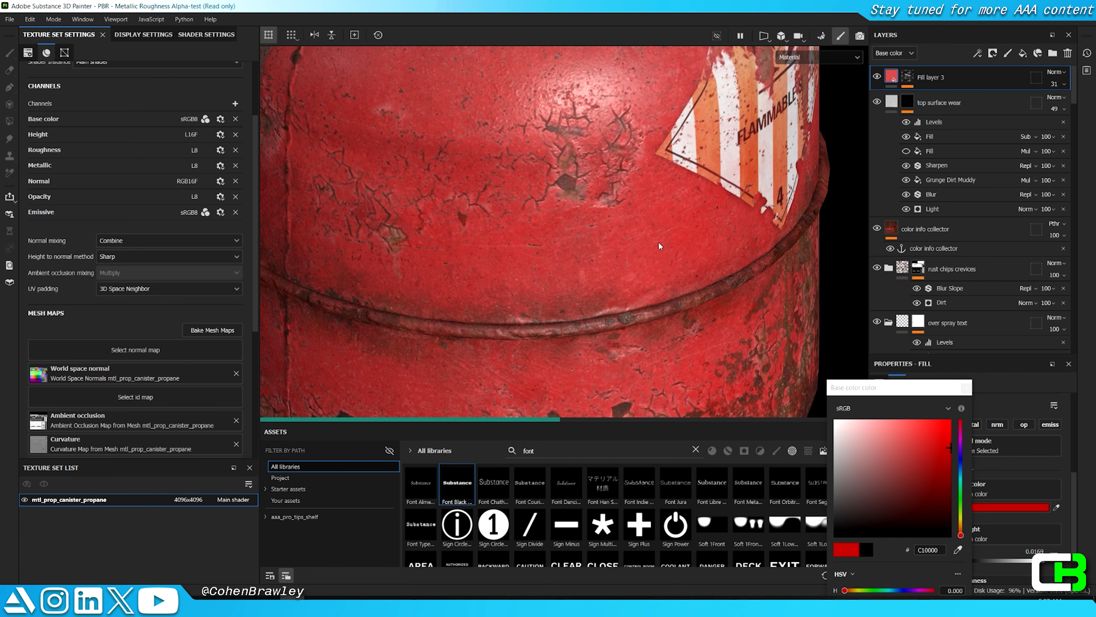
# Step: Examine the red grunge variation around the canister, especially the lower body and base ring
pyautogui.press('Tab')
pyautogui.scroll(-6, 620, 305)
pyautogui.keyDown('alt'); pyautogui.moveTo(617, 304); pyautogui.dragTo(389, 281); pyautogui.keyUp('alt')
pyautogui.scroll(-3, 639, 249)
pyautogui.keyDown('alt'); pyautogui.moveTo(639, 248); pyautogui.dragTo(440, 323); pyautogui.keyUp('alt')
pyautogui.scroll(5, 649, 356)
pyautogui.keyDown('alt'); pyautogui.moveTo(649, 356); pyautogui.dragTo(580, 331); pyautogui.keyUp('alt')
pyautogui.scroll(4, 673, 367)
pyautogui.keyDown('alt'); pyautogui.moveTo(680, 397); pyautogui.dragTo(654, 330); pyautogui.keyUp('alt')
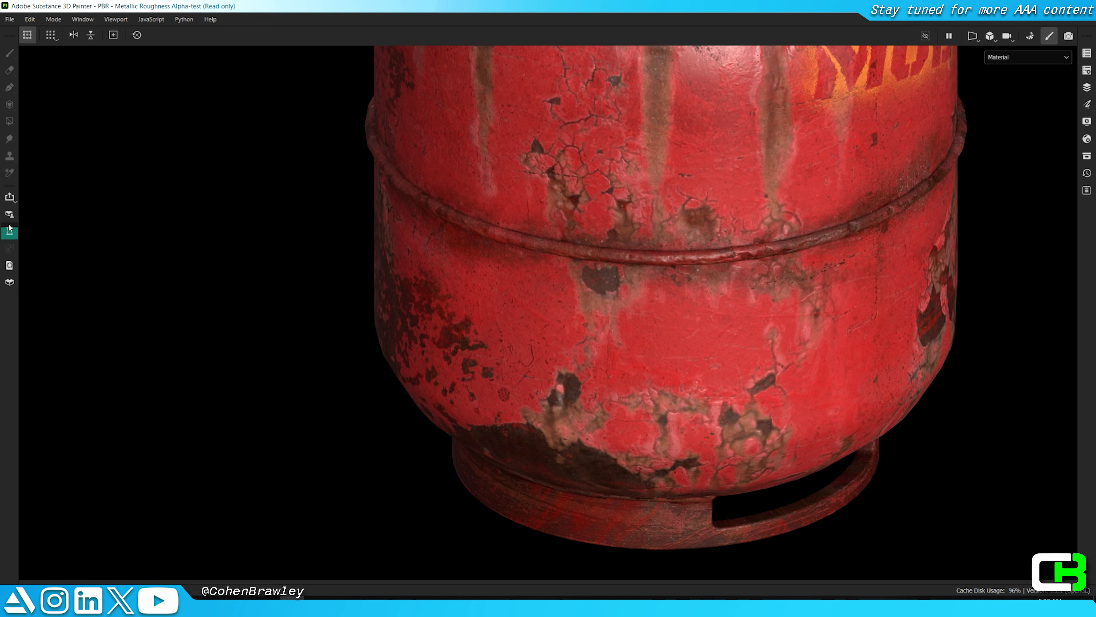
pyautogui.scroll(5, 780, 368)
pyautogui.scroll(-4, 650, 276)
# Step: Show only the base color in the viewport and sample the canister's red paint, AA2E2E, as Fill layer 3's base color
pyautogui.press('c')
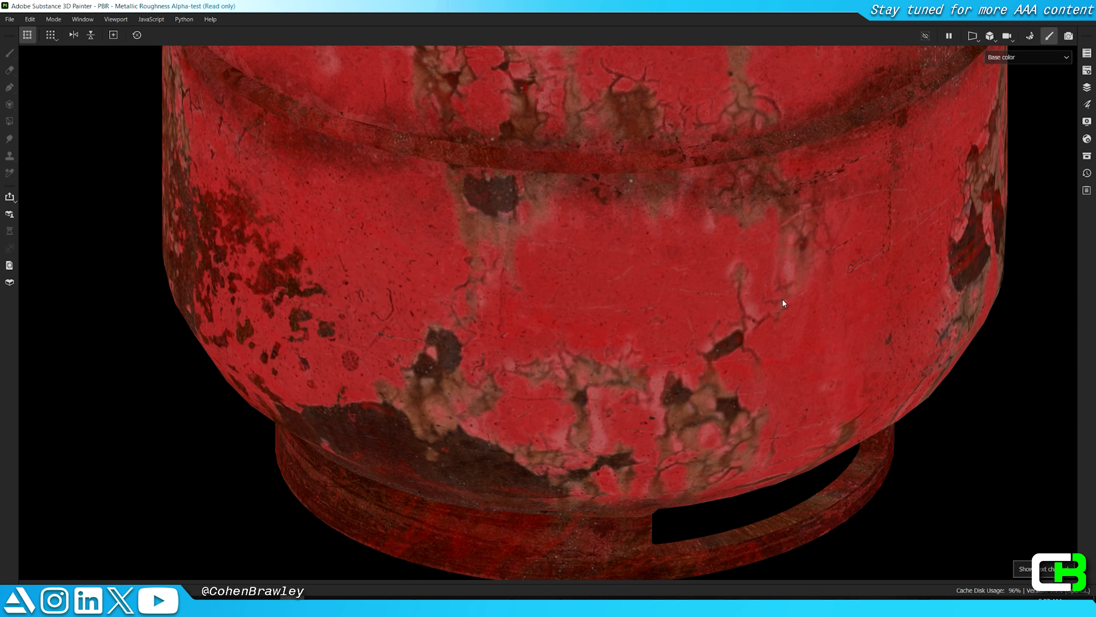
pyautogui.scroll(2, 794, 296)
pyautogui.keyDown('alt'); pyautogui.moveTo(803, 293); pyautogui.dragTo(766, 270); pyautogui.keyUp('alt')
pyautogui.press('Tab')
pyautogui.scroll(2, 766, 270)
pyautogui.click(993, 505)
pyautogui.click(1056, 507)
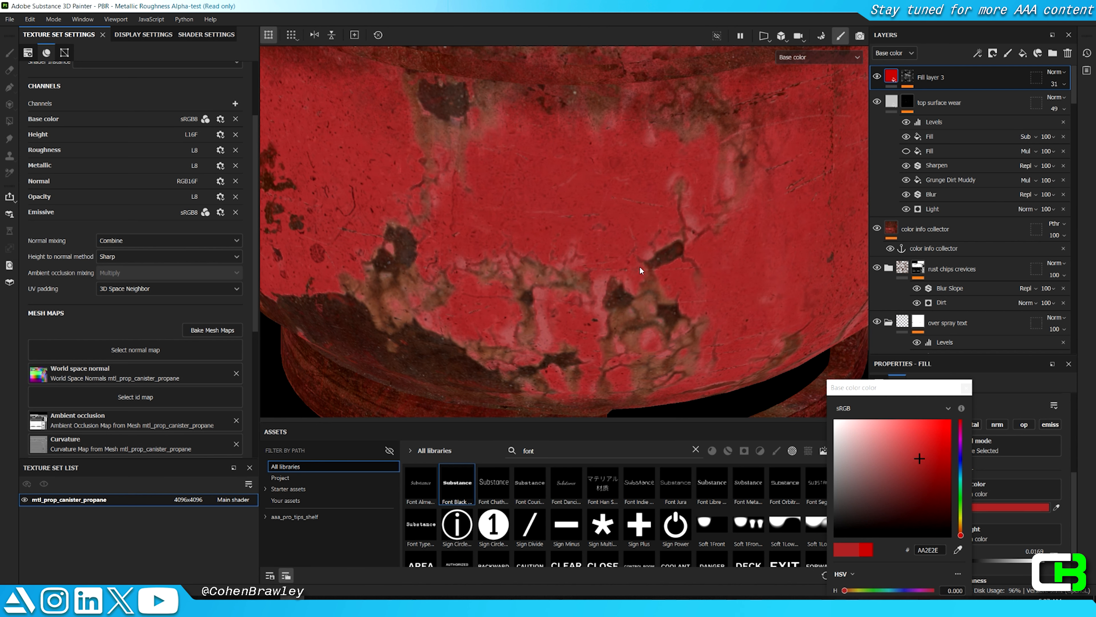
# Step: Return the viewport to the full material view and set Fill layer 3's opacity to 56
pyautogui.scroll(-3, 640, 270)
pyautogui.press('m')
pyautogui.scroll(3, 783, 208)
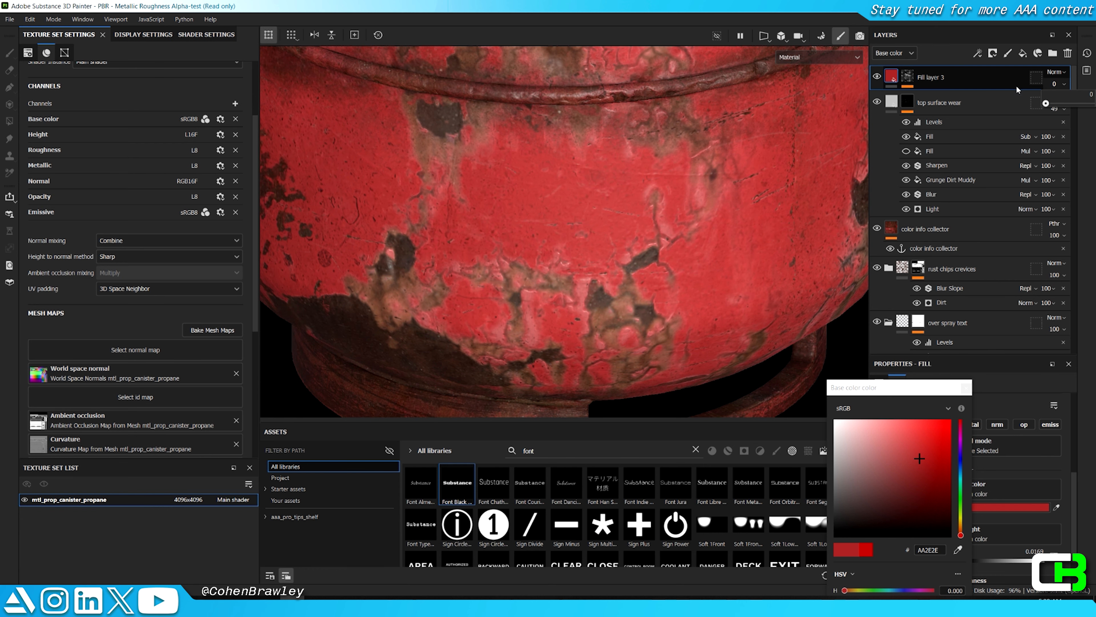
# Step: Change Fill layer 3's base color to a more saturated, deeper red
pyautogui.press('Tab')
pyautogui.scroll(-5, 611, 288)
pyautogui.keyDown('alt'); pyautogui.moveTo(611, 288); pyautogui.dragTo(695, 230); pyautogui.keyUp('alt')
pyautogui.keyDown('alt'); pyautogui.moveTo(523, 237); pyautogui.dragTo(198, 367); pyautogui.keyUp('alt')
pyautogui.keyDown('shift'); pyautogui.moveTo(649, 303); pyautogui.dragTo(667, 331, button='right'); pyautogui.keyUp('shift')
pyautogui.scroll(4, 667, 334)
pyautogui.press('Tab')
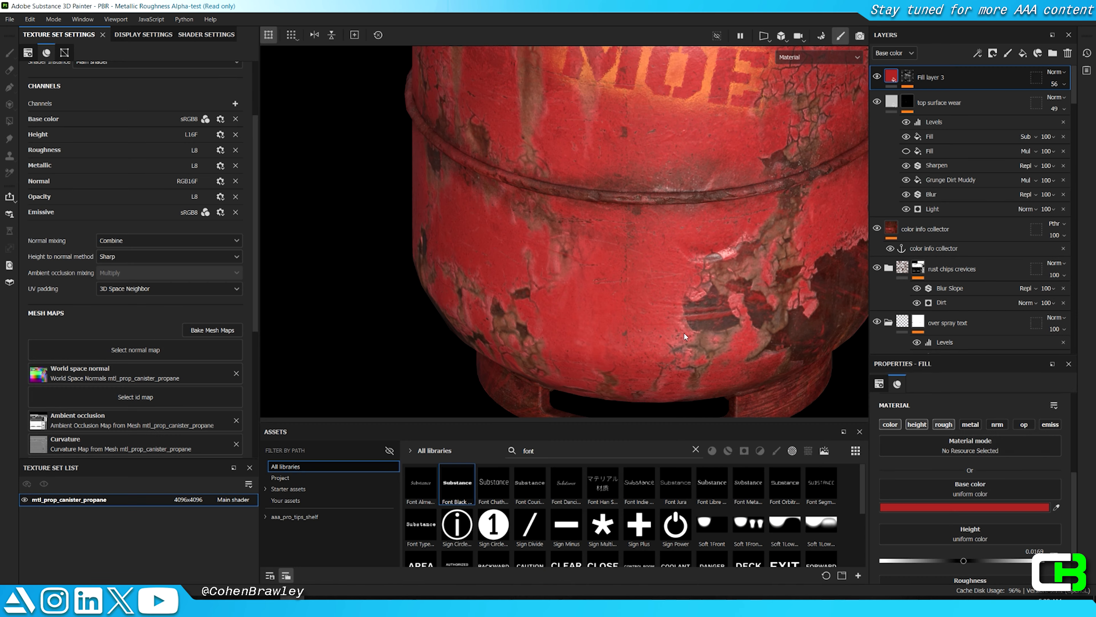
pyautogui.click(962, 509)
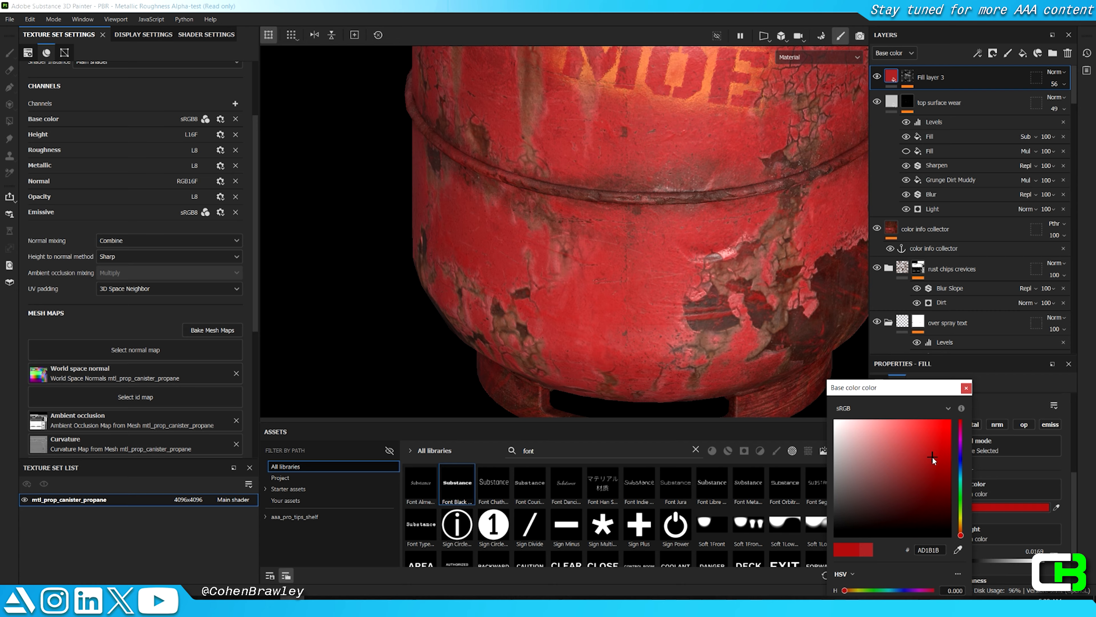
# Step: Review the whole canister from all sides to judge the new red paint variation
pyautogui.scroll(-4, 606, 330)
pyautogui.press('Tab')
pyautogui.keyDown('alt'); pyautogui.moveTo(606, 330); pyautogui.dragTo(496, 302); pyautogui.keyUp('alt')
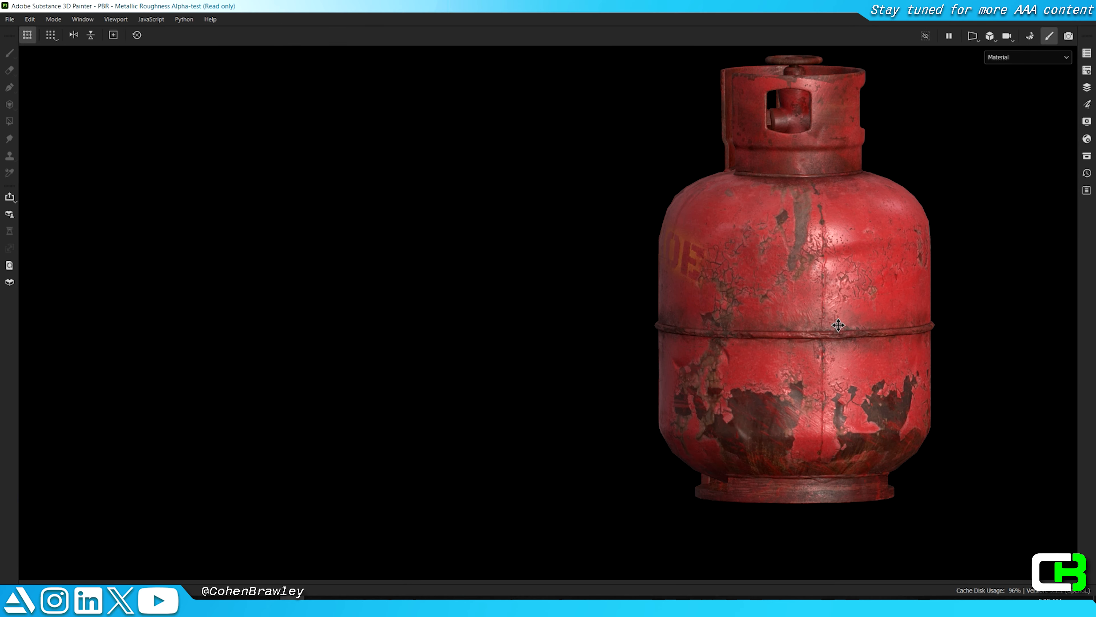
pyautogui.keyDown('alt'); pyautogui.moveTo(849, 329); pyautogui.dragTo(613, 320, button='middle'); pyautogui.keyUp('alt')
pyautogui.keyDown('alt'); pyautogui.moveTo(651, 320); pyautogui.dragTo(612, 298); pyautogui.keyUp('alt')
pyautogui.keyDown('alt'); pyautogui.moveTo(612, 298); pyautogui.dragTo(820, 341, button='right'); pyautogui.keyUp('alt')
pyautogui.keyDown('alt'); pyautogui.moveTo(820, 341); pyautogui.dragTo(710, 329, button='middle'); pyautogui.keyUp('alt')
pyautogui.keyDown('alt'); pyautogui.moveTo(710, 329); pyautogui.dragTo(699, 311); pyautogui.keyUp('alt')
pyautogui.keyDown('alt'); pyautogui.moveTo(699, 310); pyautogui.dragTo(648, 268, button='right'); pyautogui.keyUp('alt')
pyautogui.keyDown('alt'); pyautogui.moveTo(647, 268); pyautogui.dragTo(751, 298); pyautogui.keyUp('alt')
pyautogui.keyDown('alt'); pyautogui.moveTo(752, 298); pyautogui.dragTo(730, 402, button='right'); pyautogui.keyUp('alt')
pyautogui.keyDown('alt'); pyautogui.moveTo(729, 401); pyautogui.dragTo(656, 367); pyautogui.keyUp('alt')
pyautogui.press('Tab')
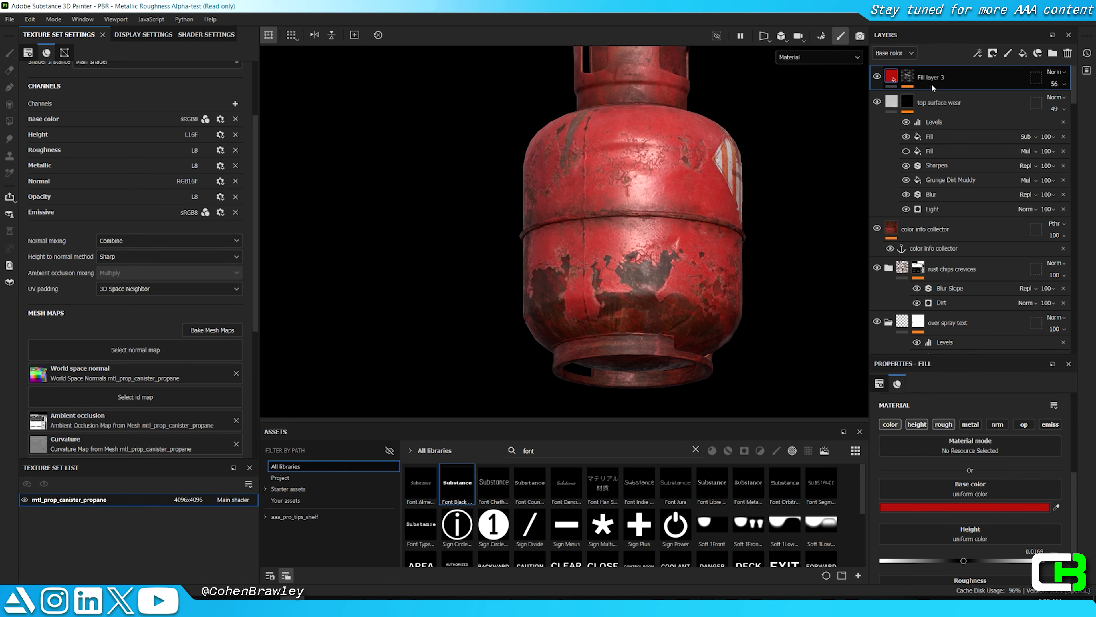
# Step: Move Fill layer 3 down the layer stack to sit between Layer 2 and Fill layer 1
pyautogui.moveTo(959, 298)
pyautogui.mouseDown()
pyautogui.moveTo(961, 356)
pyautogui.moveTo(878, 271)
pyautogui.mouseUp()
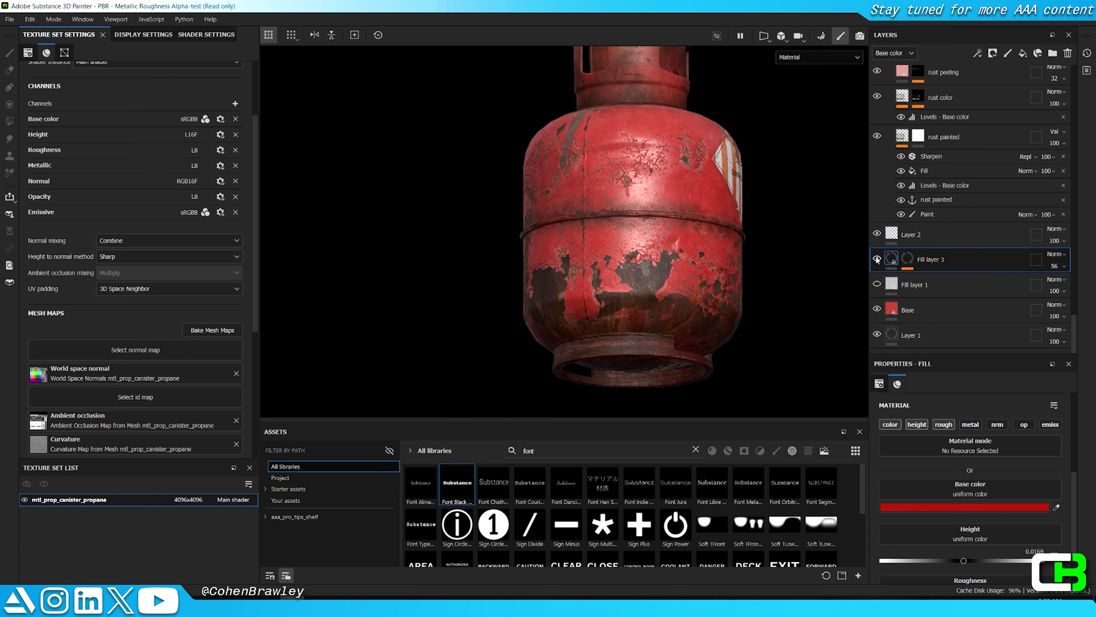
pyautogui.press('Tab')
pyautogui.keyDown('alt'); pyautogui.moveTo(701, 215); pyautogui.dragTo(456, 271); pyautogui.keyUp('alt')
pyautogui.keyDown('alt'); pyautogui.moveTo(456, 271); pyautogui.dragTo(612, 291, button='right'); pyautogui.keyUp('alt')
pyautogui.keyDown('alt'); pyautogui.moveTo(611, 292); pyautogui.dragTo(679, 231); pyautogui.keyUp('alt')
pyautogui.press('Tab')
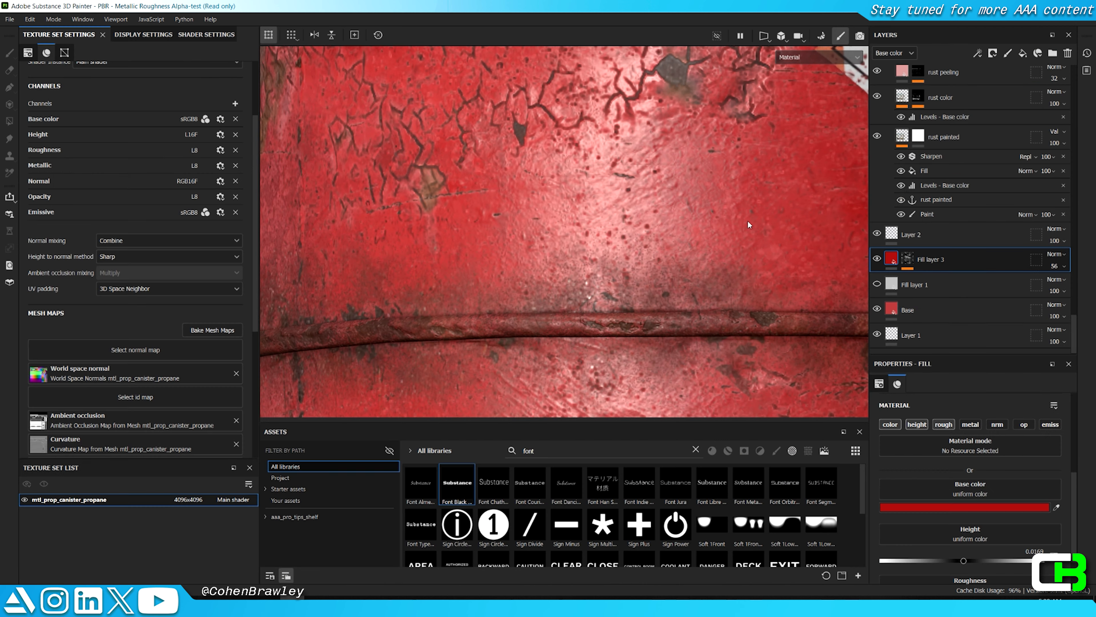
# Step: Add a Sharpen filter to Fill layer 3's mask with a sharpen intensity of 0.09
pyautogui.rightClick(907, 258)
pyautogui.click(949, 410)
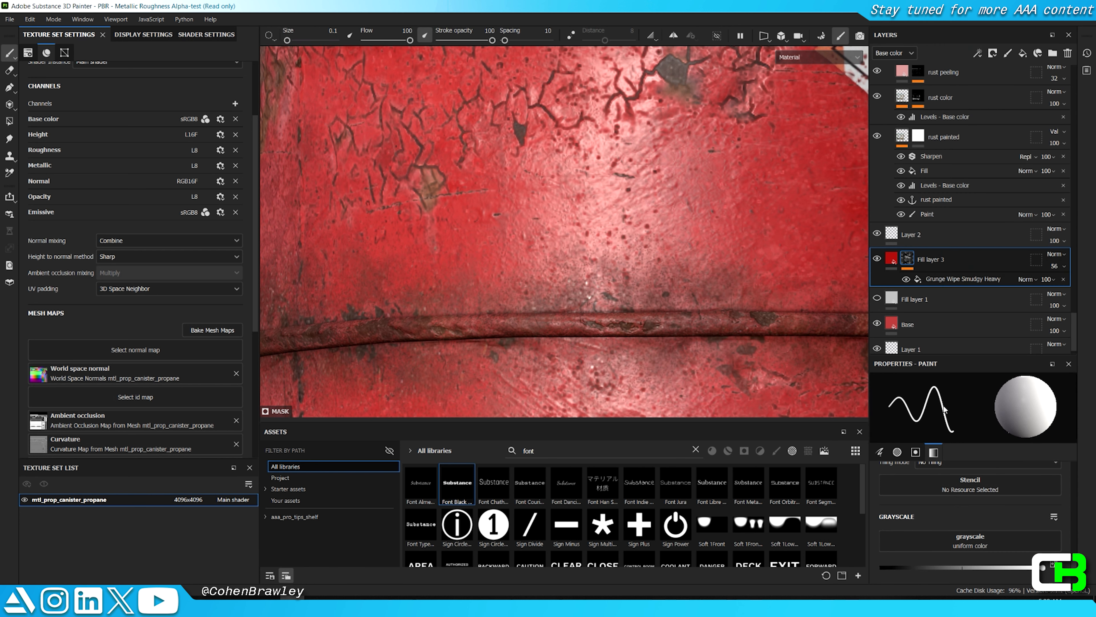
pyautogui.click(948, 410)
pyautogui.click(987, 538)
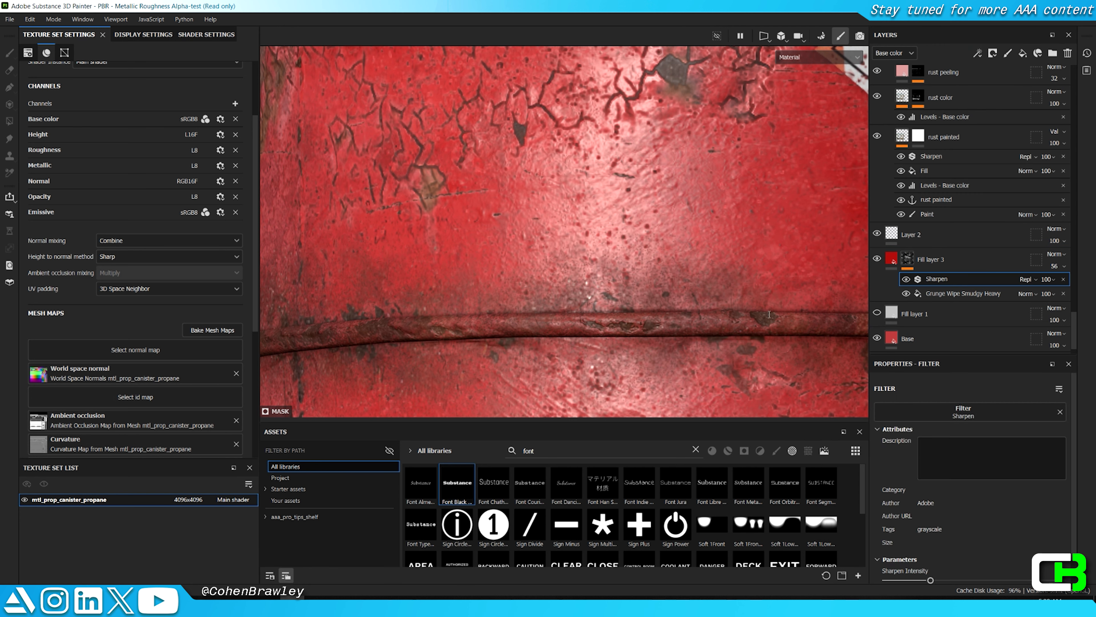
pyautogui.scroll(-1, 882, 448)
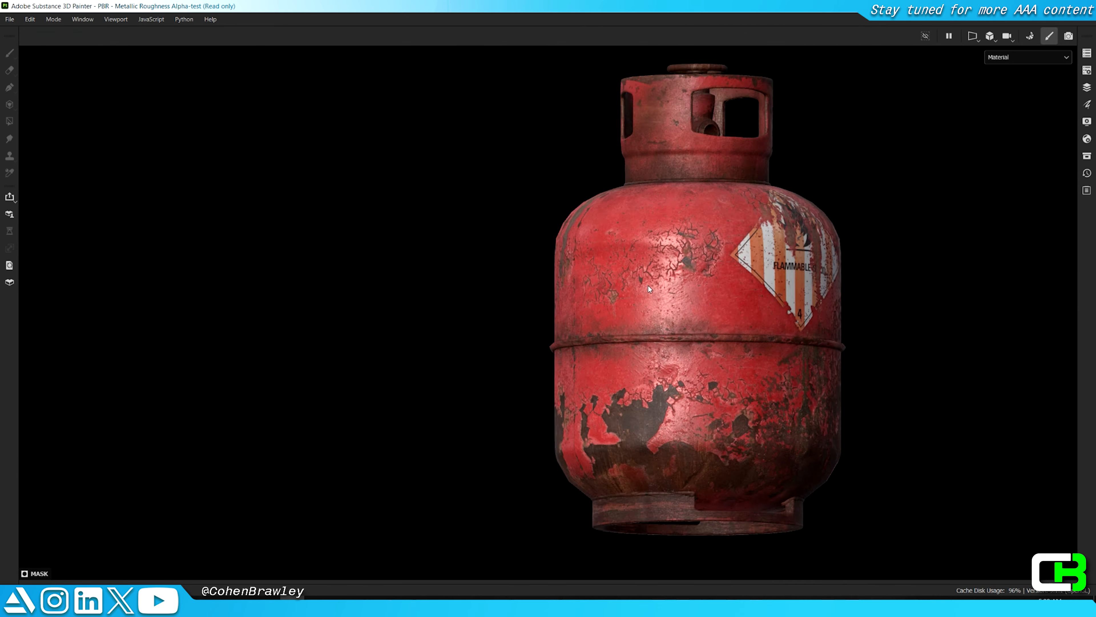
pyautogui.scroll(5, 649, 285)
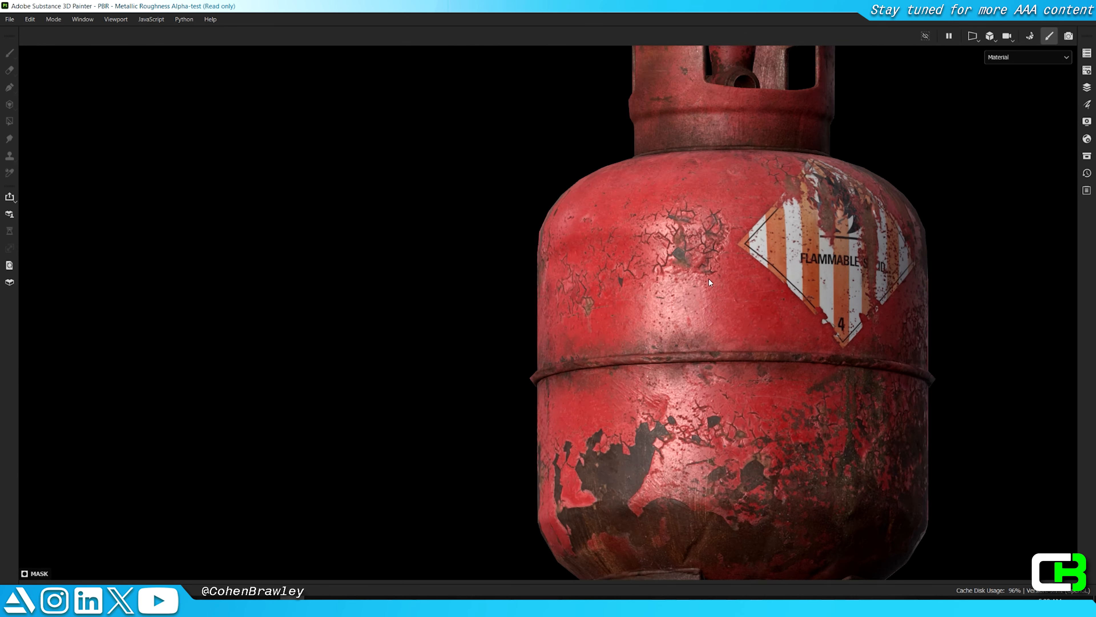
pyautogui.keyDown('alt'); pyautogui.moveTo(737, 274); pyautogui.dragTo(757, 301); pyautogui.keyUp('alt')
pyautogui.scroll(5, 756, 302)
pyautogui.press('Tab')
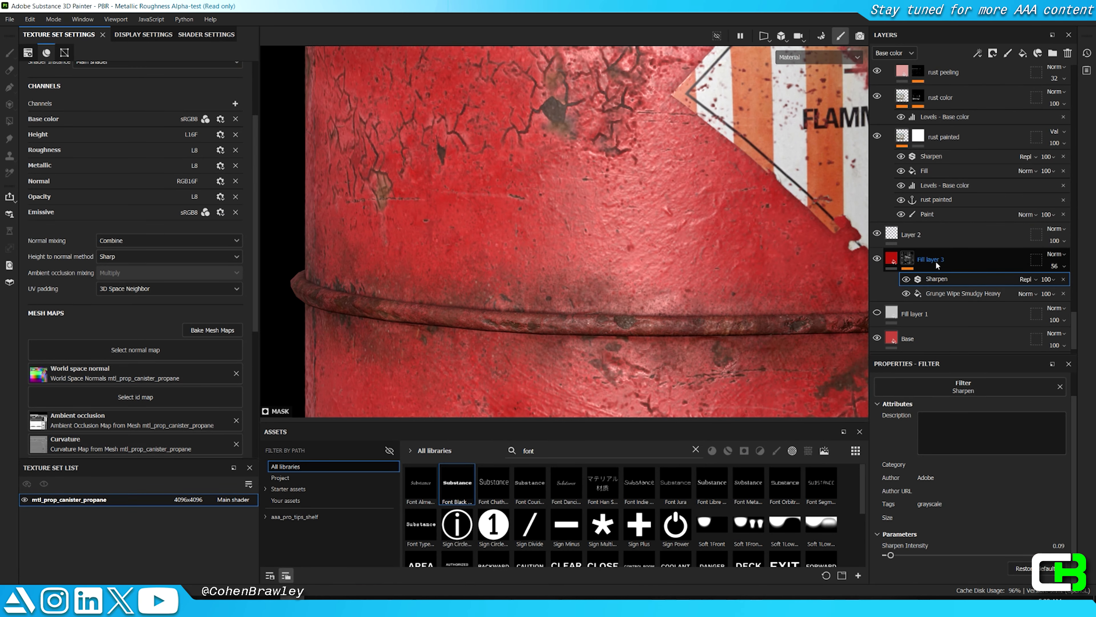
# Step: Rename Fill layer 3 with a name that starts with "paint"
pyautogui.doubleClick(935, 260)
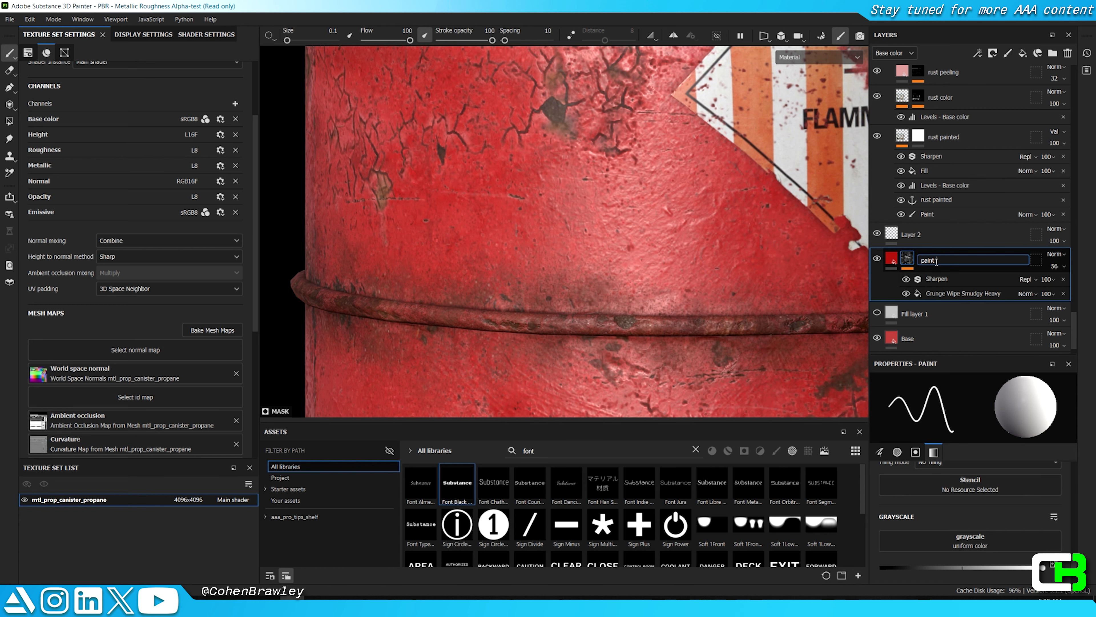
pyautogui.scroll(-2, 707, 276)
# Step: Inspect the finished canister from every side, both up close and at a distance, to evaluate the overall texture
pyautogui.press('Tab')
pyautogui.scroll(-5, 708, 278)
pyautogui.keyDown('alt'); pyautogui.moveTo(712, 281); pyautogui.dragTo(859, 302); pyautogui.keyUp('alt')
pyautogui.keyDown('alt'); pyautogui.moveTo(276, 304); pyautogui.dragTo(761, 298); pyautogui.keyUp('alt')
pyautogui.scroll(5, 786, 298)
pyautogui.scroll(1, 699, 279)
pyautogui.keyDown('alt'); pyautogui.moveTo(690, 276); pyautogui.dragTo(812, 300); pyautogui.keyUp('alt')
pyautogui.scroll(-5, 760, 298)
pyautogui.keyDown('alt'); pyautogui.moveTo(471, 317); pyautogui.dragTo(659, 294, button='middle'); pyautogui.keyUp('alt')
pyautogui.keyDown('alt'); pyautogui.moveTo(660, 294); pyautogui.dragTo(802, 298); pyautogui.keyUp('alt')
pyautogui.scroll(4, 734, 297)
pyautogui.keyDown('alt'); pyautogui.moveTo(514, 304); pyautogui.dragTo(524, 302); pyautogui.keyUp('alt')
pyautogui.scroll(-4, 525, 302)
pyautogui.keyDown('alt'); pyautogui.moveTo(525, 302); pyautogui.dragTo(614, 274, button='middle'); pyautogui.keyUp('alt')
pyautogui.keyDown('alt'); pyautogui.moveTo(613, 274); pyautogui.dragTo(886, 233); pyautogui.keyUp('alt')
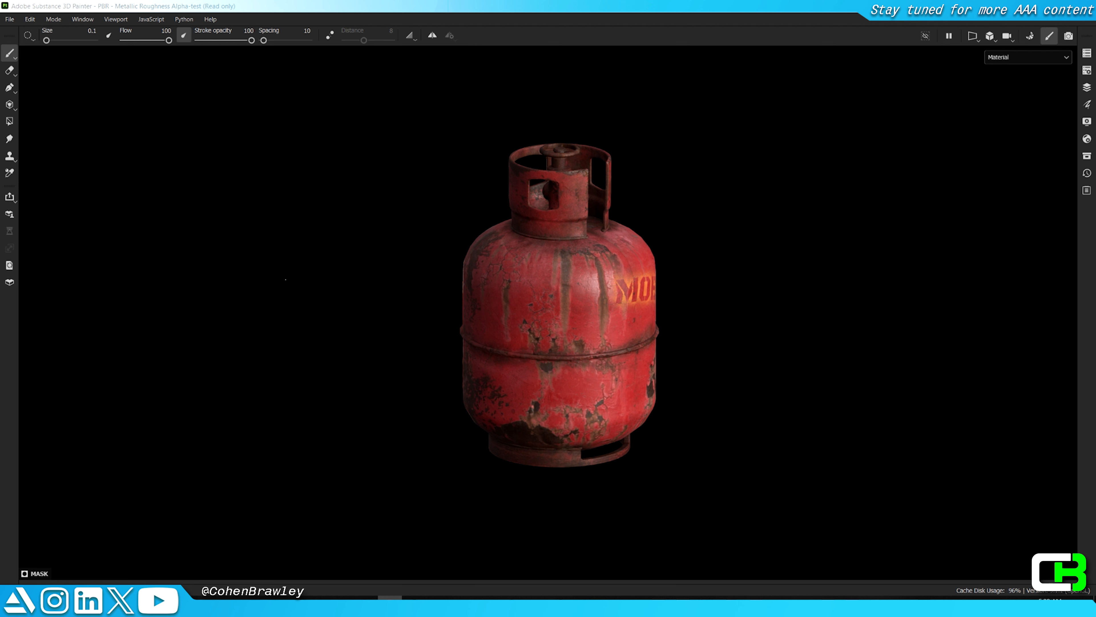
pyautogui.keyDown('alt'); pyautogui.moveTo(440, 322); pyautogui.dragTo(549, 337, button='right'); pyautogui.keyUp('alt')
pyautogui.keyDown('alt'); pyautogui.moveTo(548, 354); pyautogui.dragTo(578, 320); pyautogui.keyUp('alt')
pyautogui.keyDown('shift'); pyautogui.moveTo(579, 319); pyautogui.dragTo(518, 311, button='right'); pyautogui.keyUp('shift')
pyautogui.keyDown('alt'); pyautogui.moveTo(518, 311); pyautogui.dragTo(449, 280); pyautogui.keyUp('alt')
pyautogui.keyDown('alt'); pyautogui.moveTo(448, 280); pyautogui.dragTo(539, 320, button='right'); pyautogui.keyUp('alt')
pyautogui.keyDown('alt'); pyautogui.moveTo(539, 319); pyautogui.dragTo(545, 359); pyautogui.keyUp('alt')
pyautogui.keyDown('alt'); pyautogui.moveTo(544, 358); pyautogui.dragTo(539, 309, button='middle'); pyautogui.keyUp('alt')
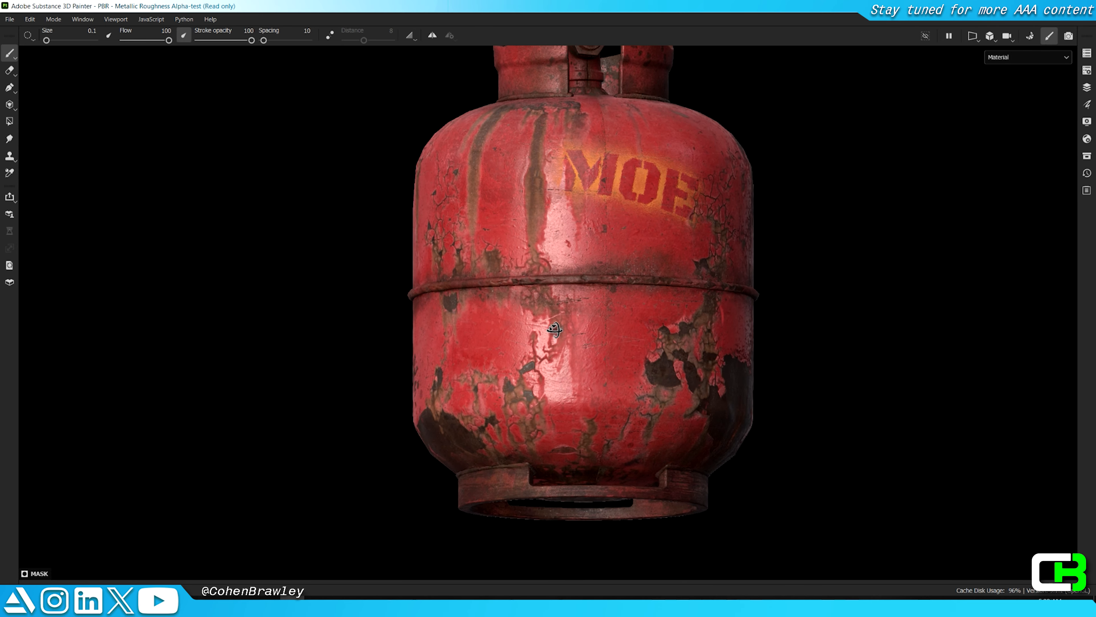
# Step: Examine the stencilled MOE lettering and surrounding peeling paint up close, and the canister's overall rust wear from farther away
pyautogui.keyDown('alt'); pyautogui.moveTo(540, 308); pyautogui.dragTo(648, 320, button='right'); pyautogui.keyUp('alt')
pyautogui.keyDown('alt'); pyautogui.moveTo(647, 319); pyautogui.dragTo(691, 324, button='middle'); pyautogui.keyUp('alt')
pyautogui.keyDown('alt'); pyautogui.moveTo(691, 324); pyautogui.dragTo(604, 293, button='right'); pyautogui.keyUp('alt')
pyautogui.keyDown('alt'); pyautogui.moveTo(604, 294); pyautogui.dragTo(533, 298); pyautogui.keyUp('alt')
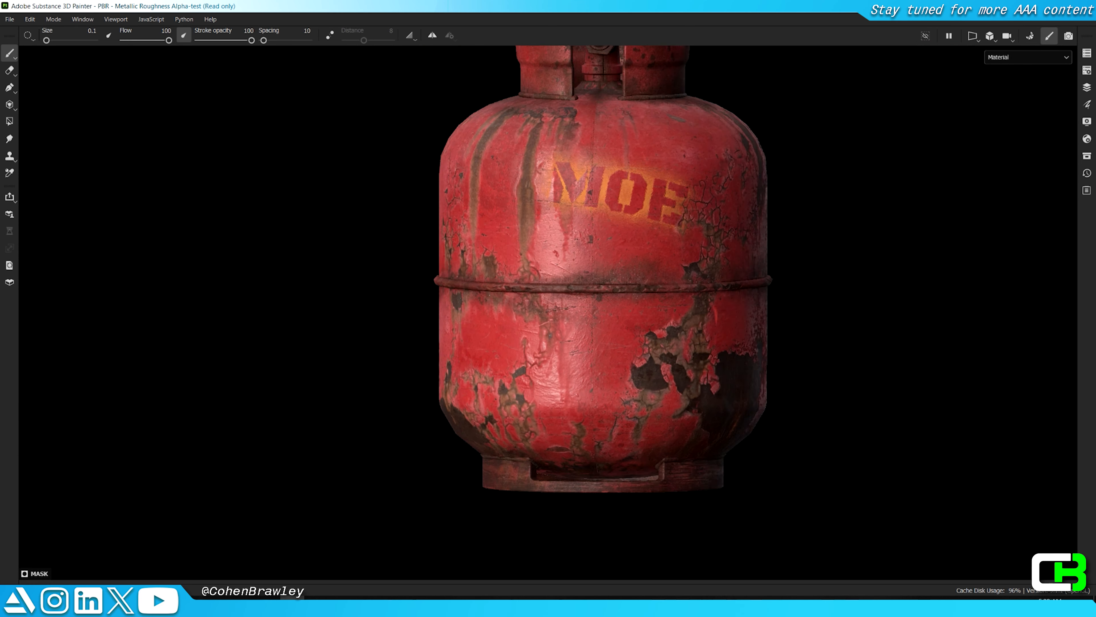
pyautogui.keyDown('alt'); pyautogui.moveTo(533, 298); pyautogui.dragTo(591, 242, button='right'); pyautogui.keyUp('alt')
pyautogui.keyDown('alt'); pyautogui.moveTo(591, 242); pyautogui.dragTo(581, 289, button='middle'); pyautogui.keyUp('alt')
pyautogui.keyDown('alt'); pyautogui.moveTo(580, 290); pyautogui.dragTo(585, 313); pyautogui.keyUp('alt')
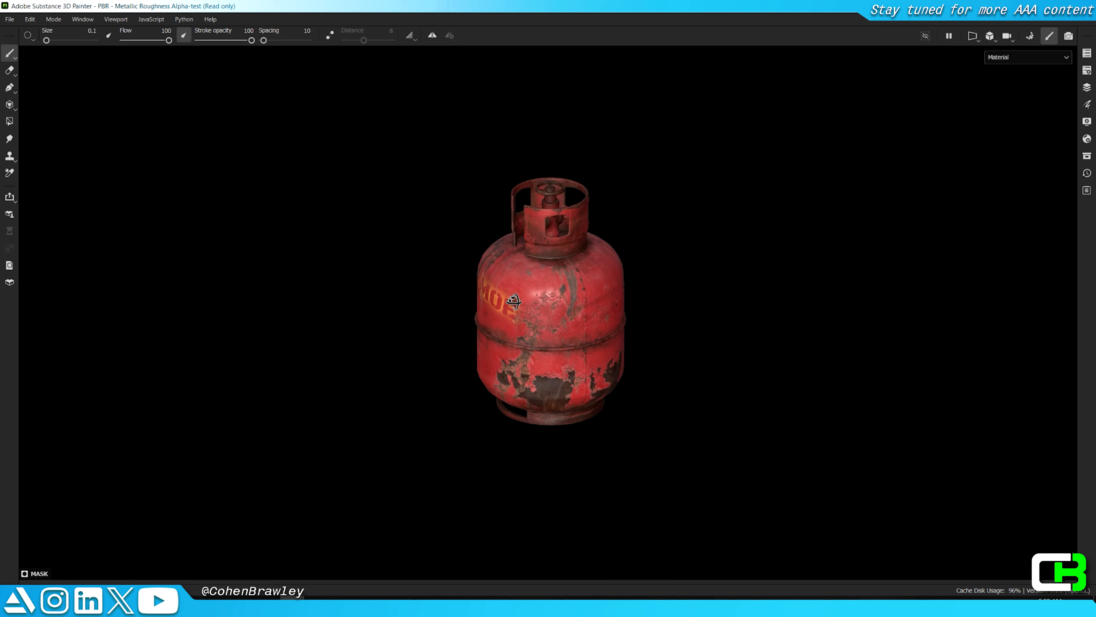
pyautogui.keyDown('alt'); pyautogui.moveTo(585, 313); pyautogui.dragTo(605, 309, button='right'); pyautogui.keyUp('alt')
pyautogui.keyDown('alt'); pyautogui.moveTo(605, 309); pyautogui.dragTo(503, 317, button='middle'); pyautogui.keyUp('alt')
pyautogui.keyDown('alt'); pyautogui.moveTo(503, 317); pyautogui.dragTo(457, 322); pyautogui.keyUp('alt')
pyautogui.keyDown('alt'); pyautogui.moveTo(458, 322); pyautogui.dragTo(512, 320, button='right'); pyautogui.keyUp('alt')
pyautogui.keyDown('alt'); pyautogui.moveTo(511, 320); pyautogui.dragTo(560, 303, button='middle'); pyautogui.keyUp('alt')
pyautogui.scroll(-5, 561, 304)
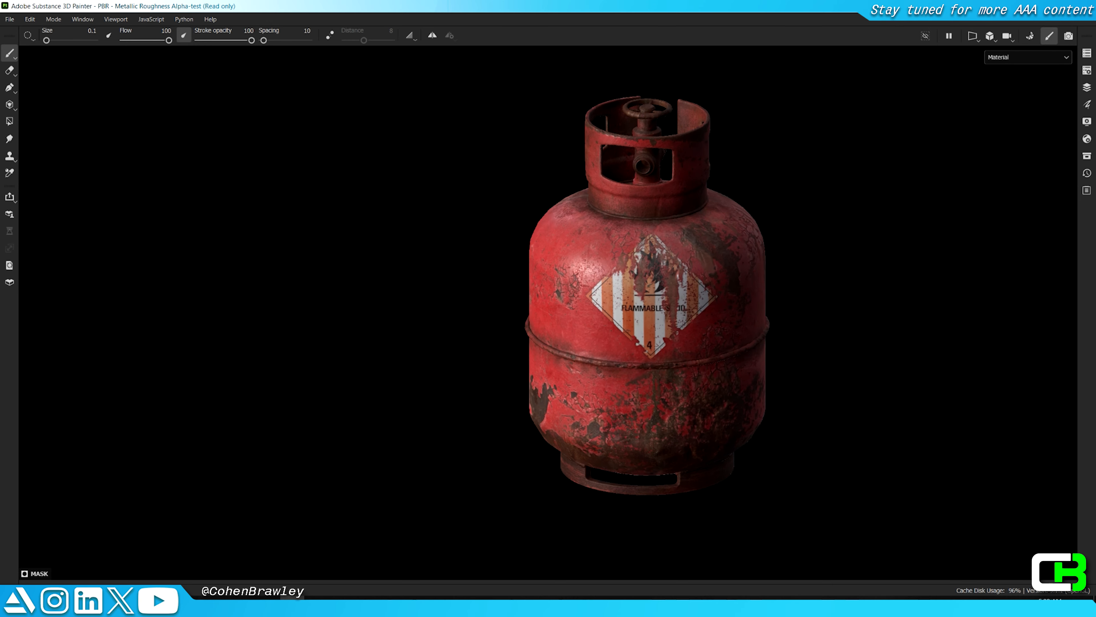
# Step: Examine the flammable label side, the cracked paint and the lower rust patches while rotating the environment lighting around the canister
pyautogui.keyDown('alt'); pyautogui.moveTo(666, 280); pyautogui.dragTo(611, 268); pyautogui.keyUp('alt')
pyautogui.keyDown('alt'); pyautogui.moveTo(633, 310); pyautogui.dragTo(612, 302, button='middle'); pyautogui.keyUp('alt')
pyautogui.keyDown('alt'); pyautogui.moveTo(611, 302); pyautogui.dragTo(356, 318); pyautogui.keyUp('alt')
pyautogui.keyDown('shift'); pyautogui.moveTo(356, 318); pyautogui.dragTo(594, 289, button='right'); pyautogui.keyUp('shift')
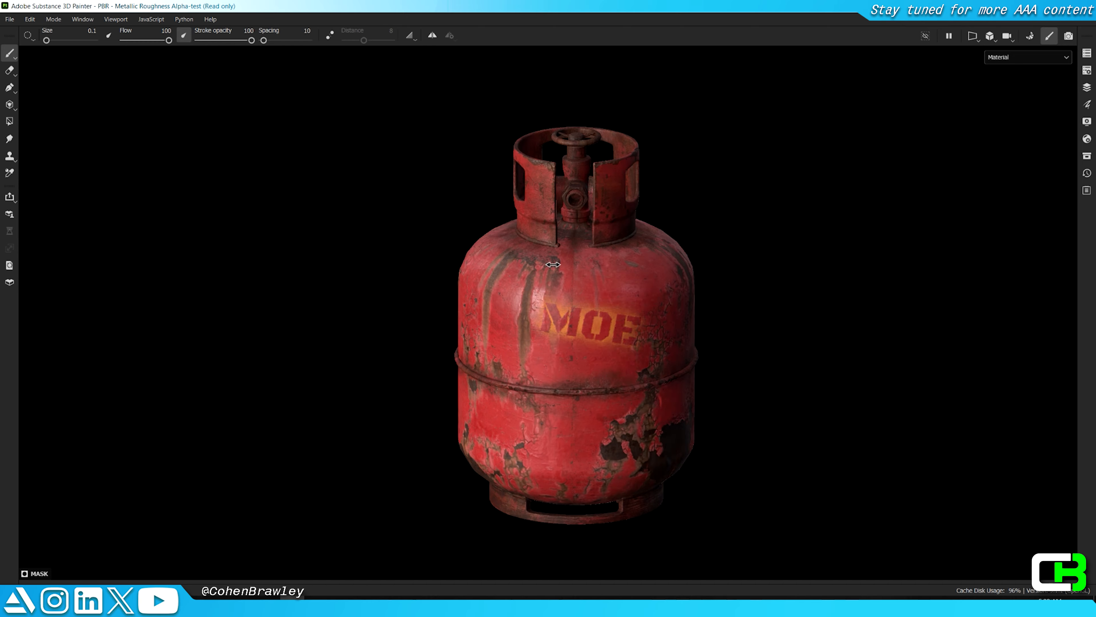
pyautogui.keyDown('alt'); pyautogui.moveTo(605, 294); pyautogui.dragTo(522, 256, button='middle'); pyautogui.keyUp('alt')
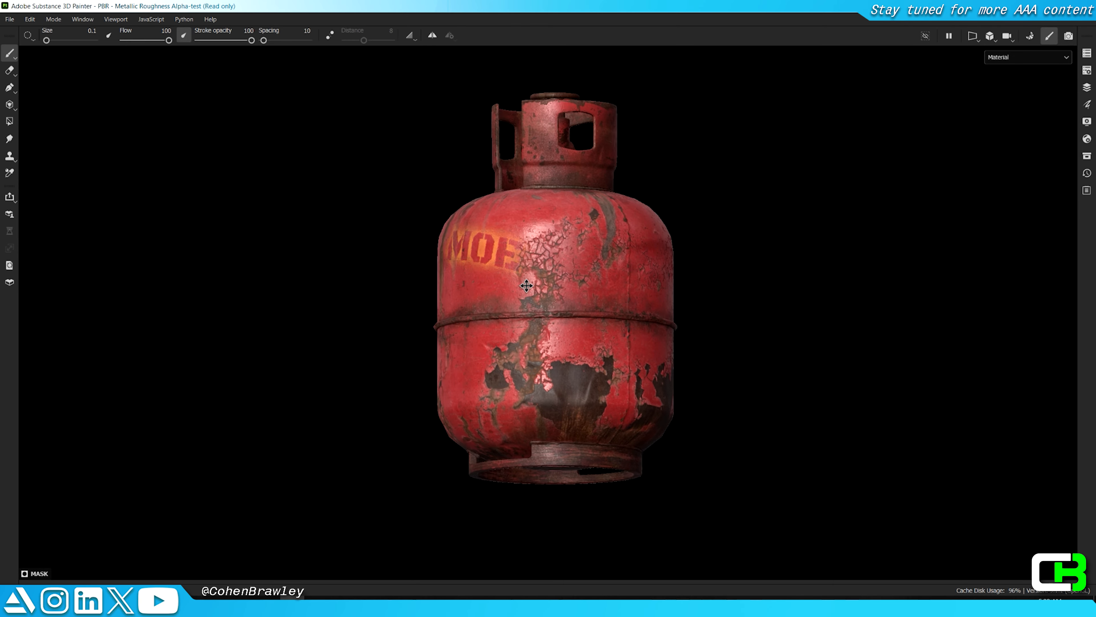
pyautogui.keyDown('alt'); pyautogui.moveTo(522, 255); pyautogui.dragTo(604, 268, button='right'); pyautogui.keyUp('alt')
pyautogui.keyDown('alt'); pyautogui.moveTo(604, 267); pyautogui.dragTo(518, 303); pyautogui.keyUp('alt')
pyautogui.keyDown('alt'); pyautogui.moveTo(591, 242); pyautogui.dragTo(518, 320, button='middle'); pyautogui.keyUp('alt')
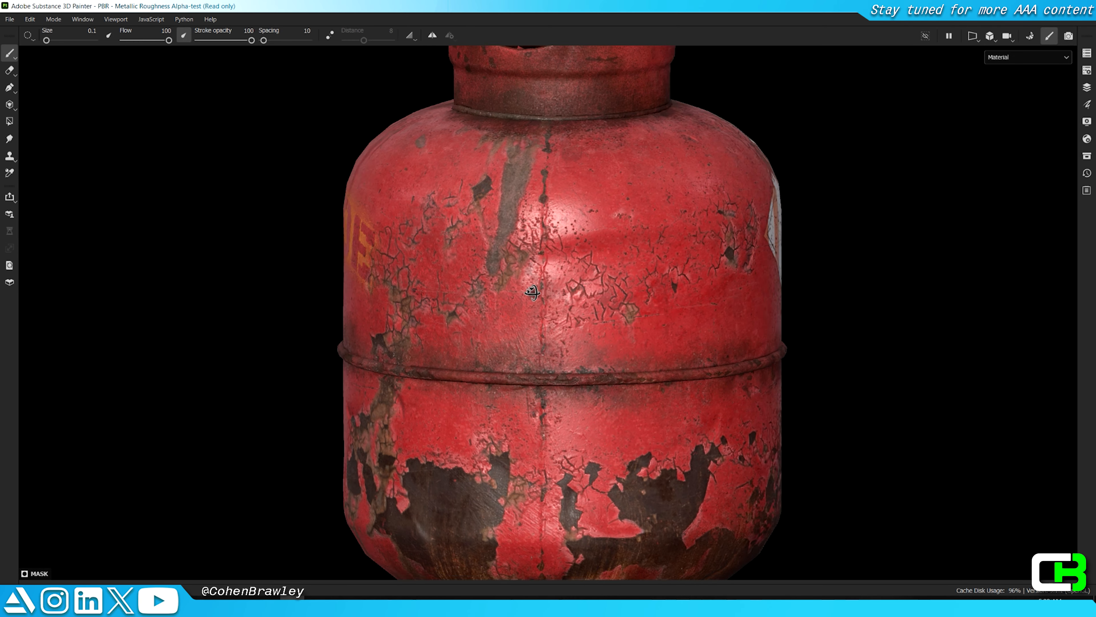
pyautogui.keyDown('alt'); pyautogui.moveTo(605, 268); pyautogui.dragTo(561, 229, button='right'); pyautogui.keyUp('alt')
pyautogui.keyDown('alt'); pyautogui.moveTo(561, 229); pyautogui.dragTo(550, 240); pyautogui.keyUp('alt')
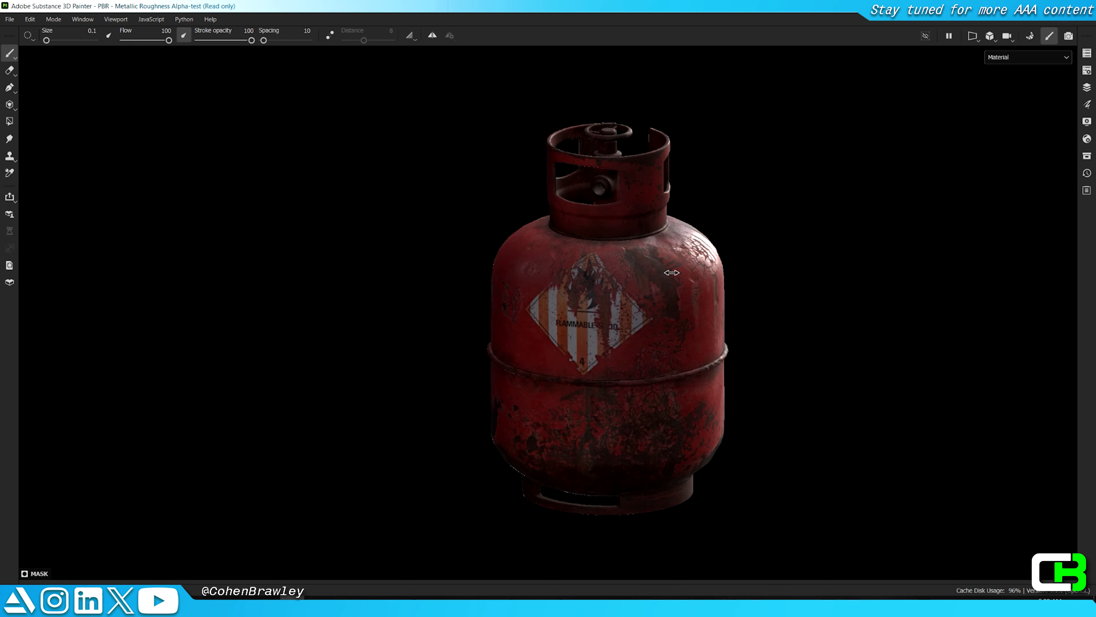
pyautogui.keyDown('alt'); pyautogui.moveTo(538, 280); pyautogui.dragTo(539, 255); pyautogui.keyUp('alt')
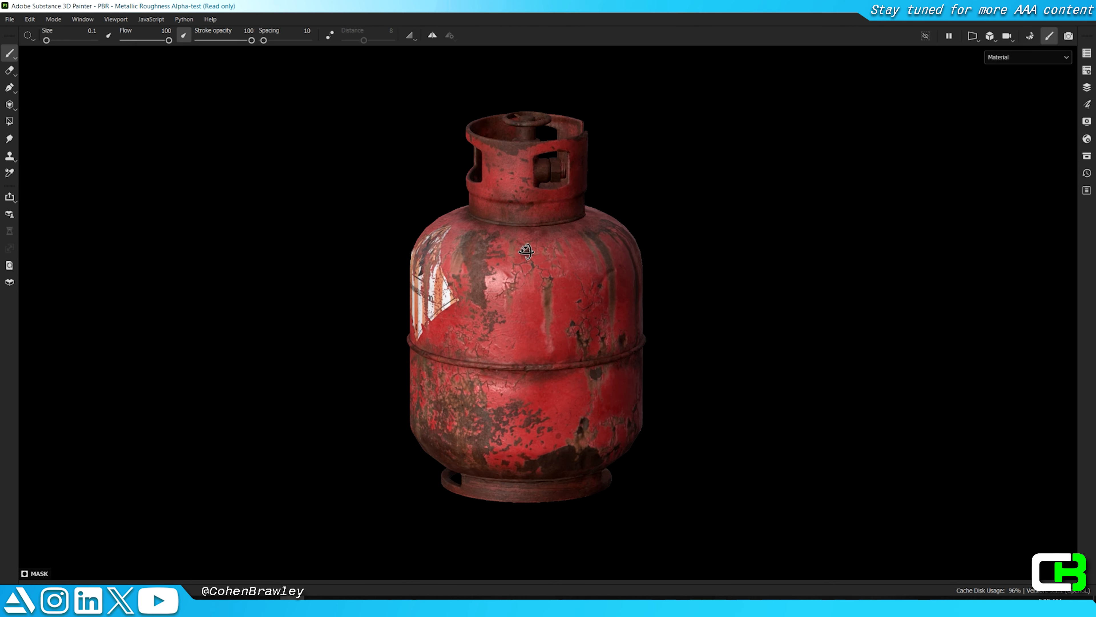